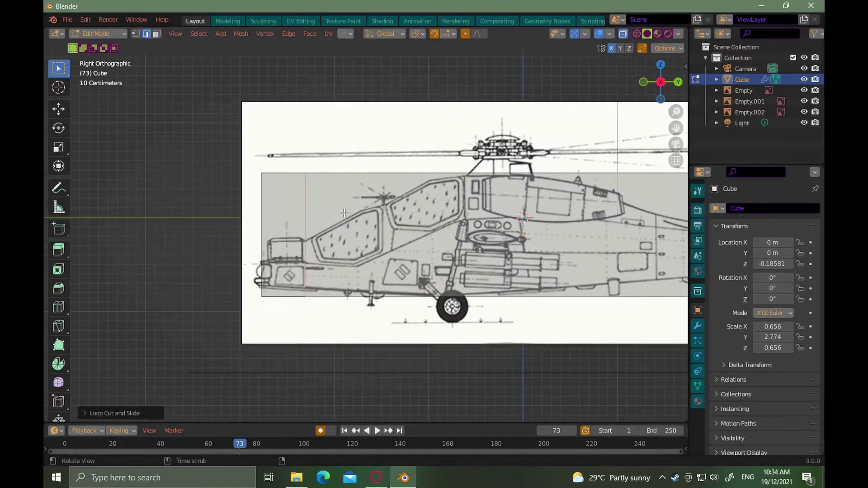
# Add vertical loop cuts along the fuselage block where the nose, cockpit and engine sections divide in the side blueprint
pyautogui.moveTo(344, 213); pyautogui.dragTo(298, 233, button='middle')
pyautogui.press('3')
pyautogui.press('KP_3')
pyautogui.scroll(-1, 307, 218)
pyautogui.hotkey('ctrl', 'r')
pyautogui.click(314, 183)
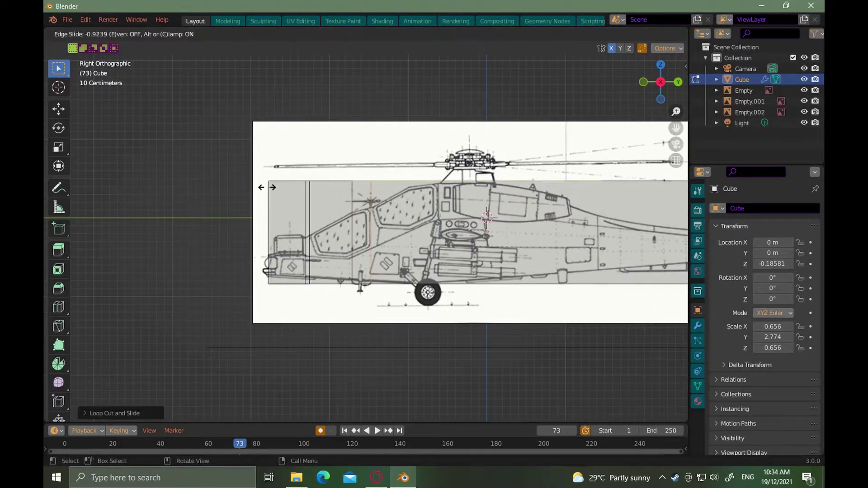
pyautogui.click(514, 195)
pyautogui.keyDown('shift'); pyautogui.moveTo(515, 196); pyautogui.dragTo(335, 199, button='middle'); pyautogui.keyUp('shift')
pyautogui.hotkey('ctrl', 'r')
# Move the rear end of the fuselage block along Y to match the end of the tail in the side blueprint
pyautogui.scroll(-1, 347, 260)
pyautogui.moveTo(585, 178); pyautogui.dragTo(657, 320)
pyautogui.press('g')
pyautogui.press('y')
pyautogui.click(591, 340)
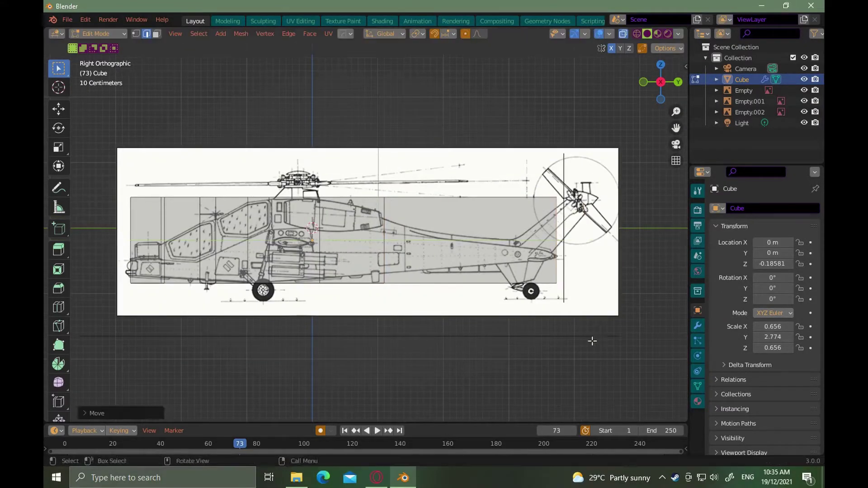
# Slide the edge loop behind the nose to line up with the base of the front windscreen in the side blueprint
pyautogui.scroll(-1, 529, 319)
pyautogui.scroll(1, 481, 309)
pyautogui.moveTo(481, 310); pyautogui.dragTo(434, 280, button='middle')
pyautogui.press('KP_3')
pyautogui.scroll(3, 352, 289)
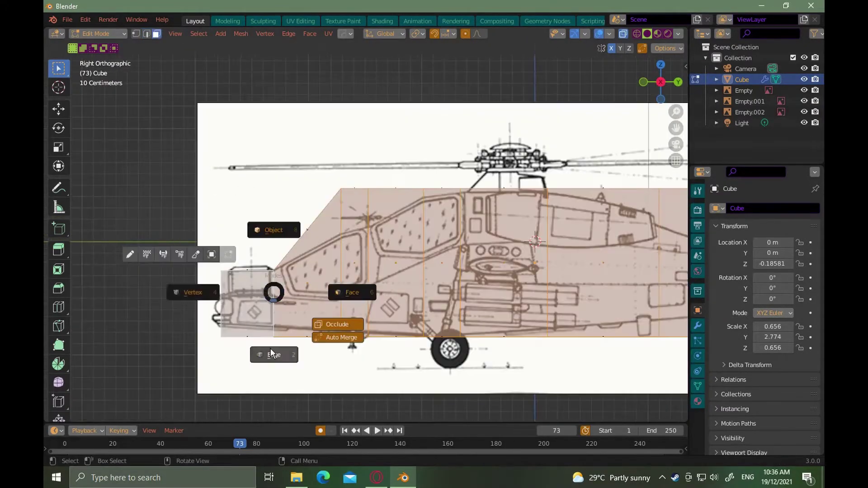
pyautogui.press('2')
pyautogui.keyDown('alt'); pyautogui.click(275, 298); pyautogui.keyUp('alt')
pyautogui.press('g')
pyautogui.press('g')
pyautogui.click(271, 298)
# Lower the top edges above the front cockpit along Z to follow the canopy outline
pyautogui.moveTo(273, 296); pyautogui.dragTo(298, 316, button='middle')
pyautogui.press('KP_3')
pyautogui.press('g')
pyautogui.press('z')
pyautogui.click(341, 226)
pyautogui.moveTo(342, 226); pyautogui.dragTo(362, 244, button='middle')
pyautogui.press('KP_3')
pyautogui.press('g')
pyautogui.press('z')
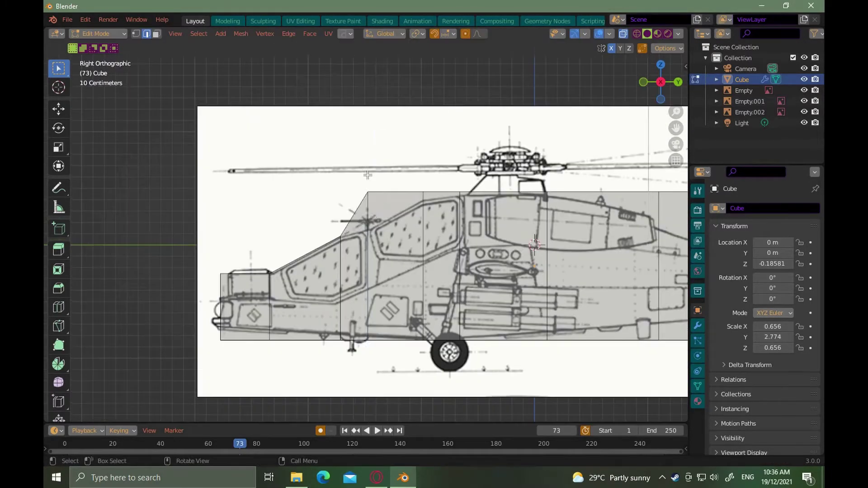
pyautogui.click(421, 186)
# Adjust the top edges from the rear cockpit back over the engine along Z to follow the roofline
pyautogui.moveTo(421, 186); pyautogui.dragTo(422, 219, button='middle')
pyautogui.press('KP_3')
pyautogui.press('g')
pyautogui.press('z')
pyautogui.click(427, 203)
pyautogui.press('KP_3')
pyautogui.press('g')
pyautogui.press('z')
pyautogui.click(461, 198)
pyautogui.press('KP_3')
pyautogui.press('g')
pyautogui.press('z')
pyautogui.click(500, 233)
# Move the underside vertices below the nose and cockpit along Z to follow the belly line in the side blueprint
pyautogui.scroll(-3, 421, 218)
pyautogui.keyDown('shift'); pyautogui.moveTo(180, 253); pyautogui.dragTo(416, 230, button='middle'); pyautogui.keyUp('shift')
pyautogui.scroll(4, 316, 248)
pyautogui.press('1')
pyautogui.moveTo(151, 260); pyautogui.dragTo(176, 310)
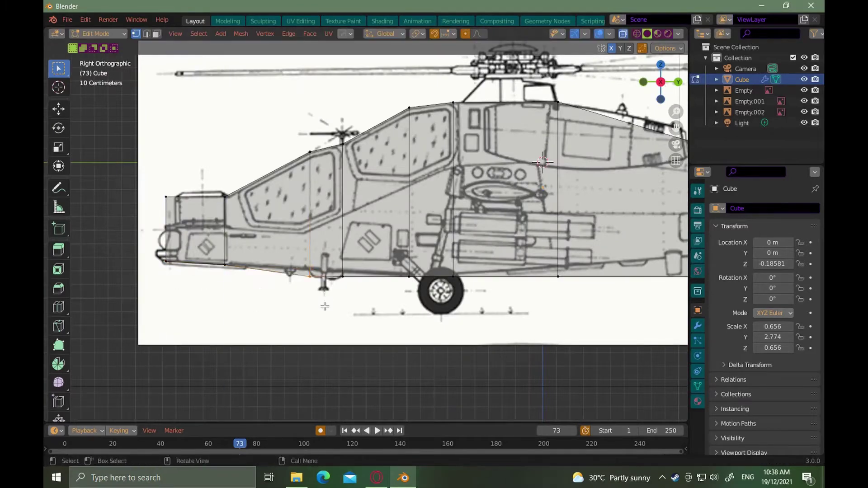
pyautogui.press('g')
pyautogui.press('z')
pyautogui.click(325, 300)
pyautogui.moveTo(332, 267); pyautogui.dragTo(367, 315)
pyautogui.press('g')
pyautogui.press('z')
pyautogui.click(367, 311)
# Raise the underside vertices from the mid fuselage to the tail along Z to match the side blueprint
pyautogui.keyDown('shift'); pyautogui.moveTo(456, 298); pyautogui.dragTo(327, 302, button='middle'); pyautogui.keyUp('shift')
pyautogui.moveTo(310, 267); pyautogui.dragTo(348, 312)
pyautogui.press('g')
pyautogui.press('z')
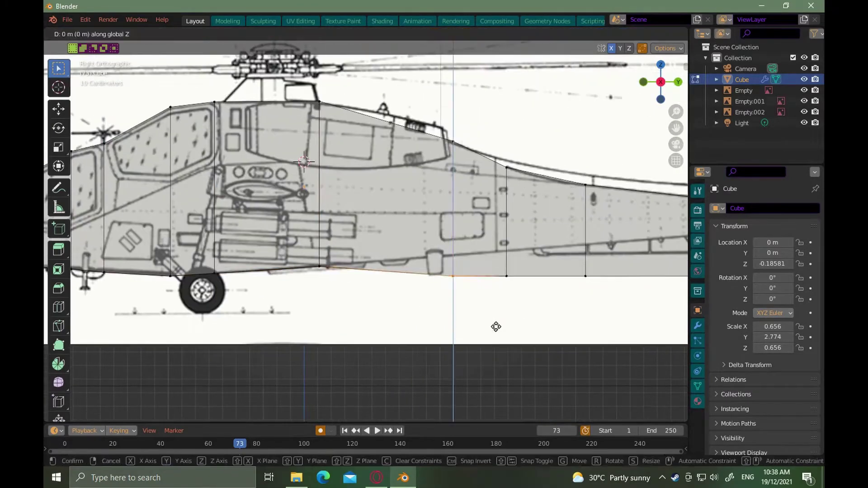
pyautogui.click(495, 308)
pyautogui.moveTo(484, 264); pyautogui.dragTo(519, 319)
pyautogui.press('g')
pyautogui.press('z')
pyautogui.click(505, 294)
pyautogui.keyDown('alt'); pyautogui.keyDown('shift'); pyautogui.moveTo(592, 272); pyautogui.dragTo(355, 262); pyautogui.keyUp('shift'); pyautogui.keyUp('alt')
pyautogui.press('g')
pyautogui.press('z')
pyautogui.click(589, 245)
# In front view, move the upper side vertices of the fuselage inward along X to match the blueprint's tapered outline
pyautogui.keyDown('ctrl'); pyautogui.keyDown('alt'); pyautogui.moveTo(404, 184); pyautogui.dragTo(397, 154); pyautogui.keyUp('alt'); pyautogui.keyUp('ctrl')
pyautogui.press('KP_1')
pyautogui.moveTo(479, 137); pyautogui.dragTo(513, 194)
pyautogui.press('g')
pyautogui.press('x')
pyautogui.click(382, 164)
pyautogui.moveTo(480, 217); pyautogui.dragTo(516, 243)
pyautogui.press('g')
pyautogui.press('x')
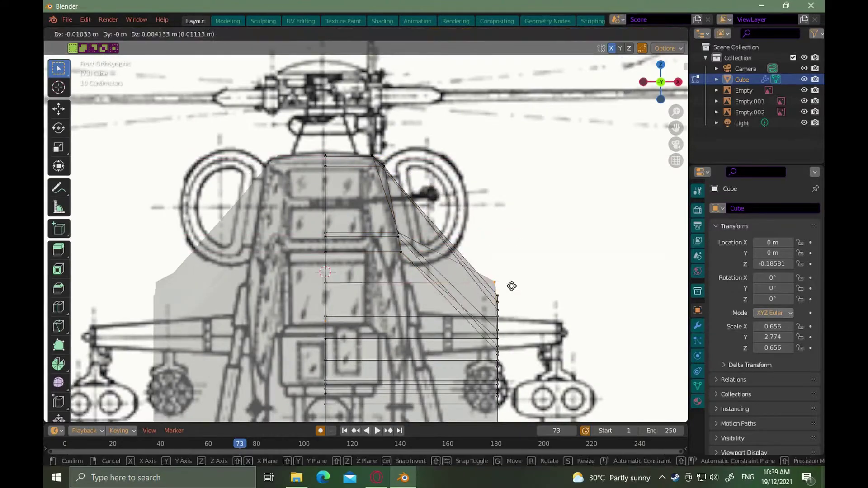
pyautogui.press('x')
pyautogui.click(424, 288)
# Move the middle and lower side vertices inward along X to fit the fuselage sides in the front blueprint
pyautogui.keyDown('shift'); pyautogui.moveTo(504, 321); pyautogui.dragTo(507, 221, button='middle'); pyautogui.keyUp('shift')
pyautogui.moveTo(488, 187); pyautogui.dragTo(510, 205)
pyautogui.press('g')
pyautogui.press('x')
pyautogui.click(419, 199)
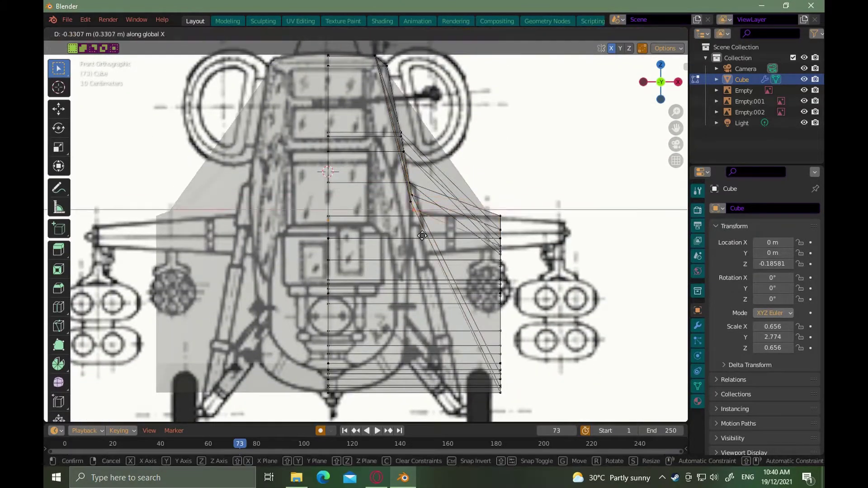
pyautogui.click(499, 234)
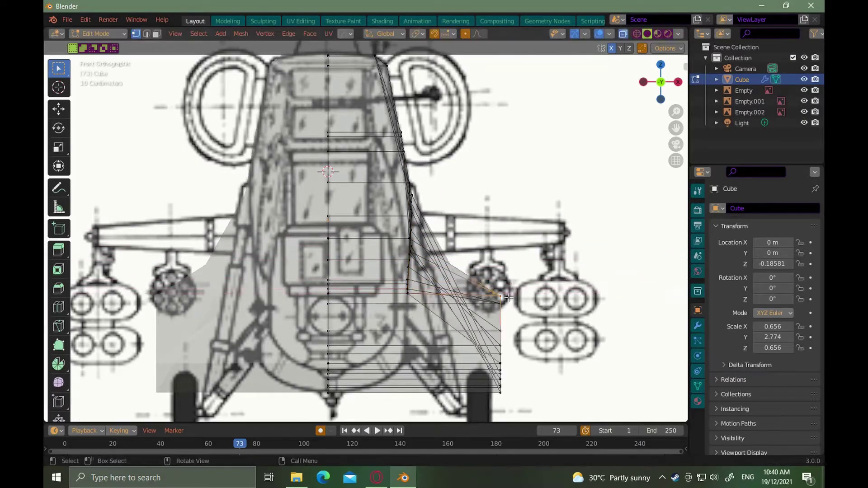
pyautogui.click(500, 362)
pyautogui.press('g')
pyautogui.press('x')
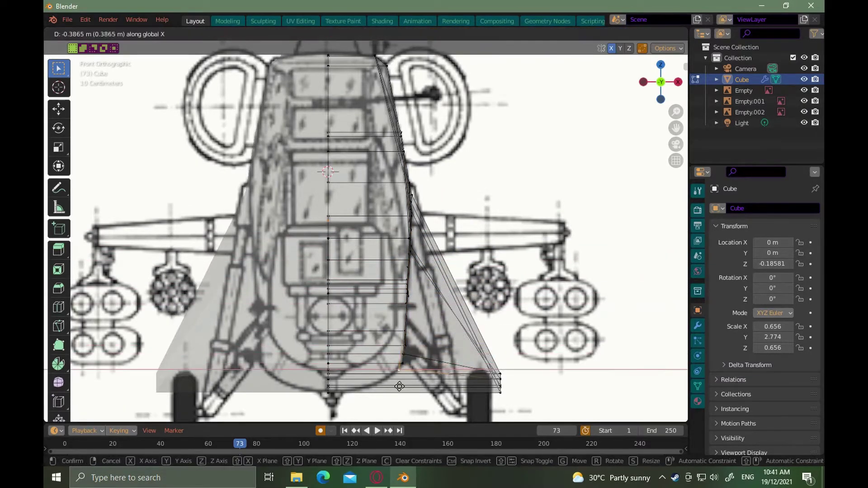
pyautogui.click(395, 380)
# Move the bottom corner vertices inward along X to narrow the belly to the front blueprint
pyautogui.moveTo(486, 381); pyautogui.dragTo(508, 401)
pyautogui.press('g')
pyautogui.press('x')
pyautogui.click(360, 400)
# In top view, move the side vertices at the tail tip inward along X to narrow it
pyautogui.moveTo(384, 253); pyautogui.dragTo(429, 283, button='middle')
pyautogui.scroll(-5, 406, 289)
pyautogui.press('KP_7')
pyautogui.scroll(12, 398, 199)
pyautogui.moveTo(430, 154); pyautogui.dragTo(475, 194)
pyautogui.press('g')
pyautogui.press('x')
pyautogui.click(377, 195)
# Move the side vertices just ahead of the tail tip inward along X to match the tail boom's width
pyautogui.moveTo(430, 235); pyautogui.dragTo(476, 271)
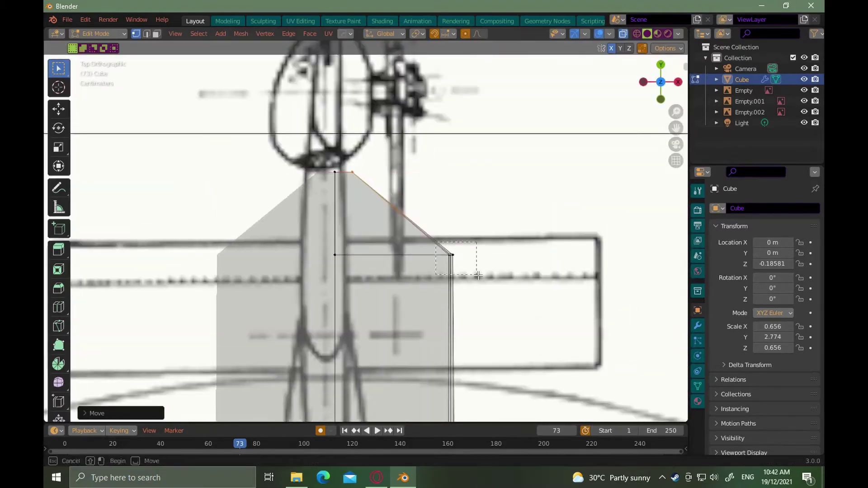
pyautogui.press('g')
pyautogui.press('x')
pyautogui.click(374, 270)
pyautogui.press('x')
pyautogui.click(361, 198)
# Move the side vertices farther forward on the fuselage along X to follow the outline in the top blueprint
pyautogui.keyDown('alt'); pyautogui.keyDown('shift'); pyautogui.moveTo(418, 389); pyautogui.dragTo(340, 73); pyautogui.keyUp('shift'); pyautogui.keyUp('alt')
pyautogui.keyDown('alt'); pyautogui.moveTo(470, 312); pyautogui.dragTo(478, 291); pyautogui.keyUp('alt')
pyautogui.press('KP_7')
pyautogui.keyDown('ctrl'); pyautogui.keyDown('alt'); pyautogui.moveTo(427, 253); pyautogui.dragTo(461, 244); pyautogui.keyUp('alt'); pyautogui.keyUp('ctrl')
pyautogui.press('g')
pyautogui.press('x')
pyautogui.click(455, 242)
pyautogui.press('g')
pyautogui.press('x')
pyautogui.moveTo(389, 280); pyautogui.dragTo(436, 310)
pyautogui.press('g')
pyautogui.press('x')
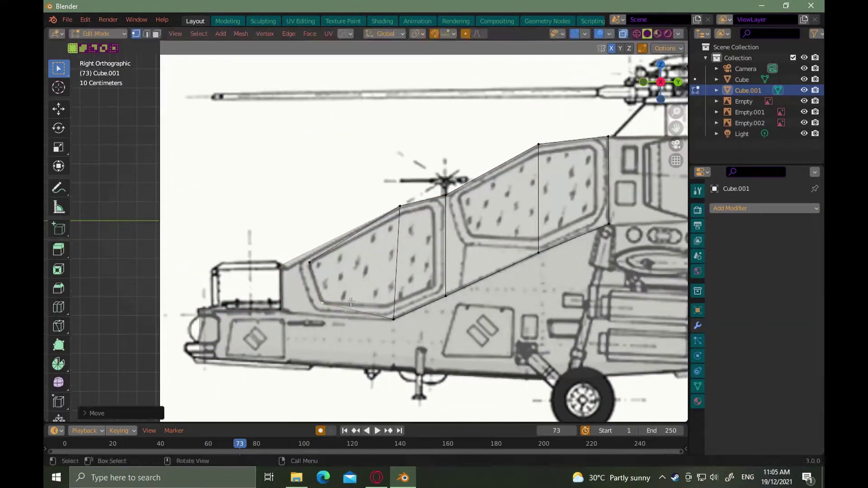
# Reposition the corner vertices of the front and rear canopy window panels to trace the glass outlines in the side blueprint
pyautogui.press('g')
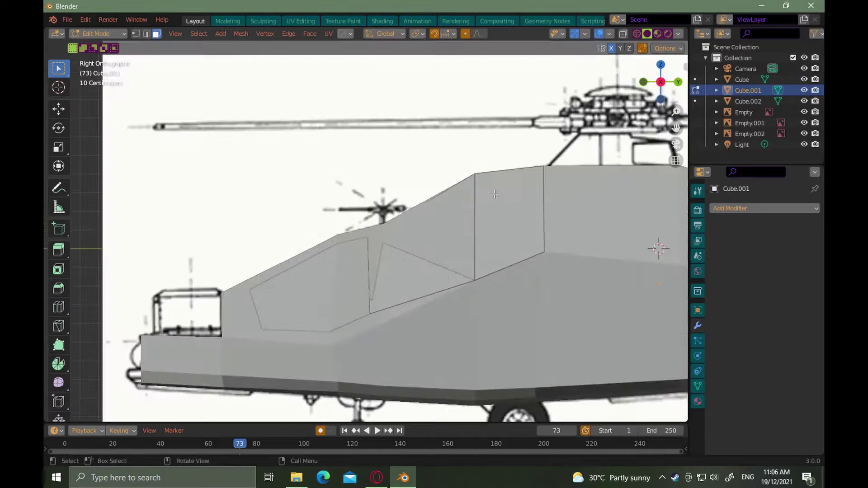
pyautogui.hotkey('alt', 'z')
pyautogui.press('1')
pyautogui.click(383, 243)
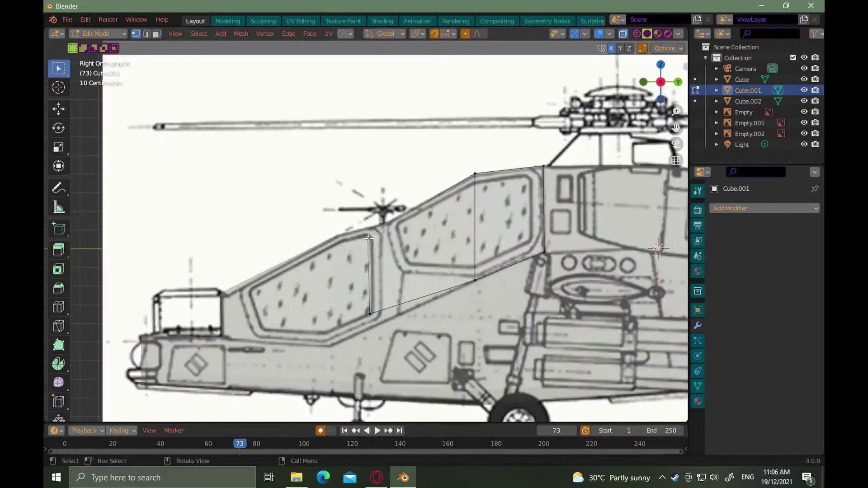
pyautogui.press('g')
pyautogui.click(398, 225)
pyautogui.click(370, 313)
pyautogui.press('g')
pyautogui.click(411, 263)
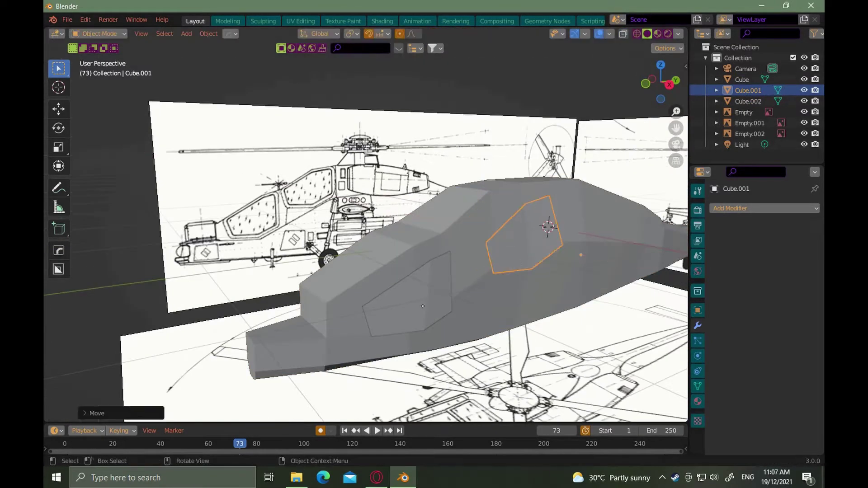
# Extrude the rear canopy window panel into a solid block for cutting the fuselage
pyautogui.keyDown('alt'); pyautogui.click(469, 304); pyautogui.keyUp('alt')
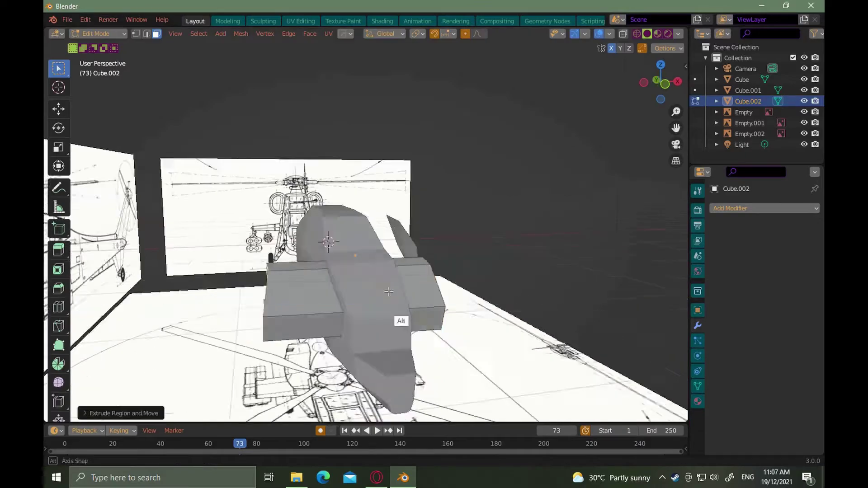
pyautogui.moveTo(399, 319); pyautogui.dragTo(356, 313, button='middle')
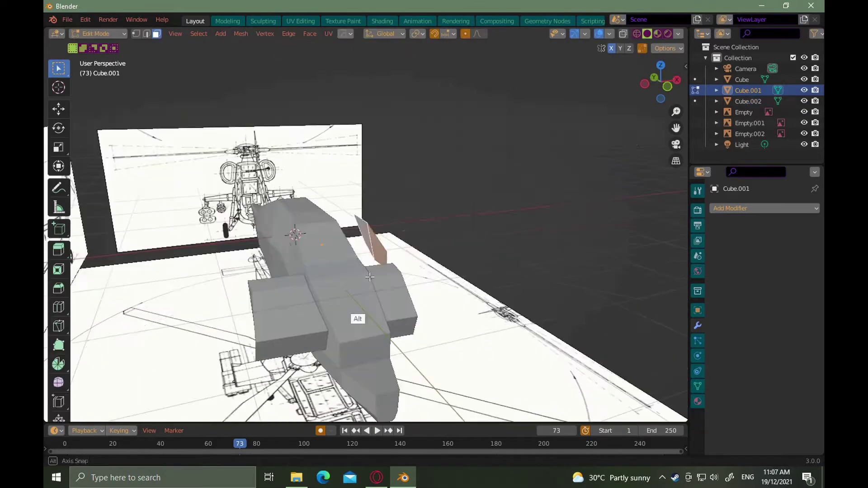
pyautogui.press('e')
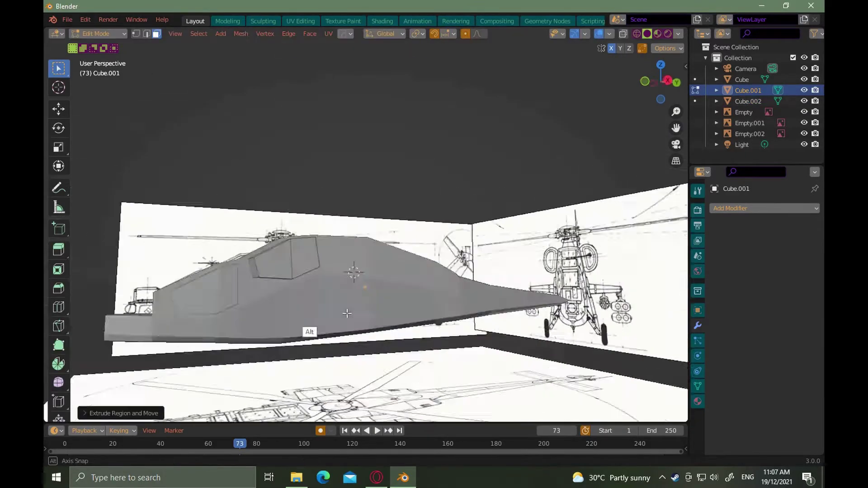
pyautogui.press('KP_3')
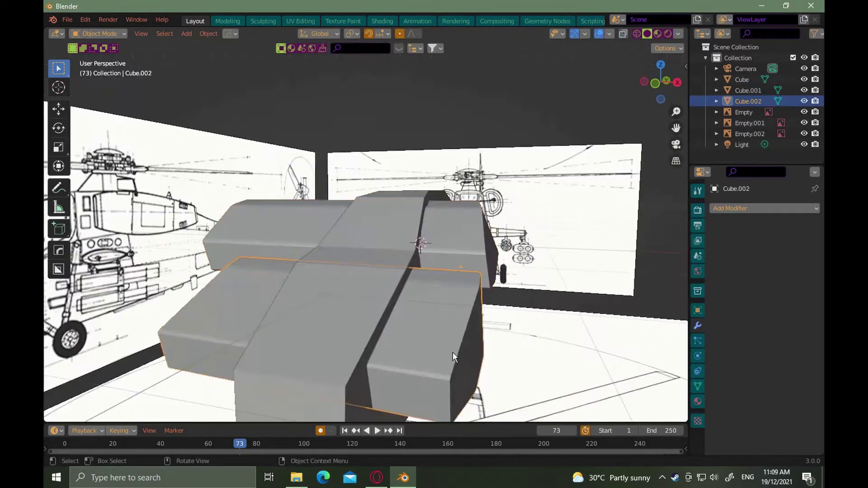
# Save the project as t129.blend in the D:\t129 folder
pyautogui.hotkey('ctrl', 's')
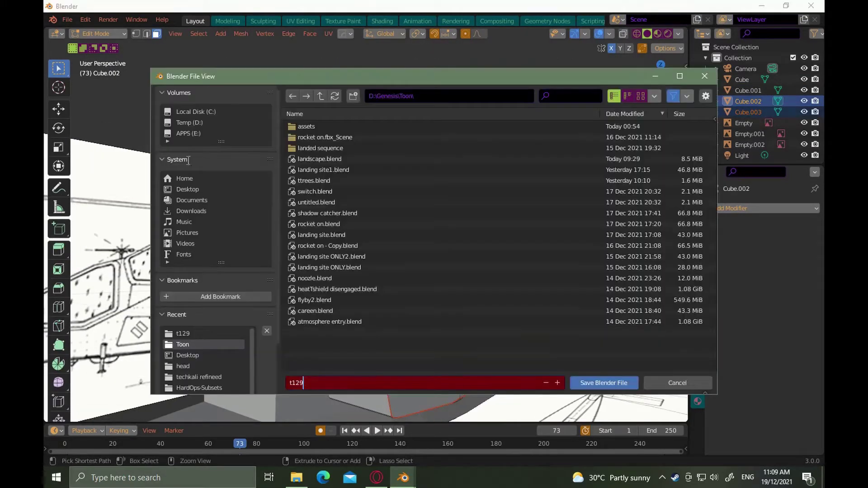
pyautogui.press('Return')
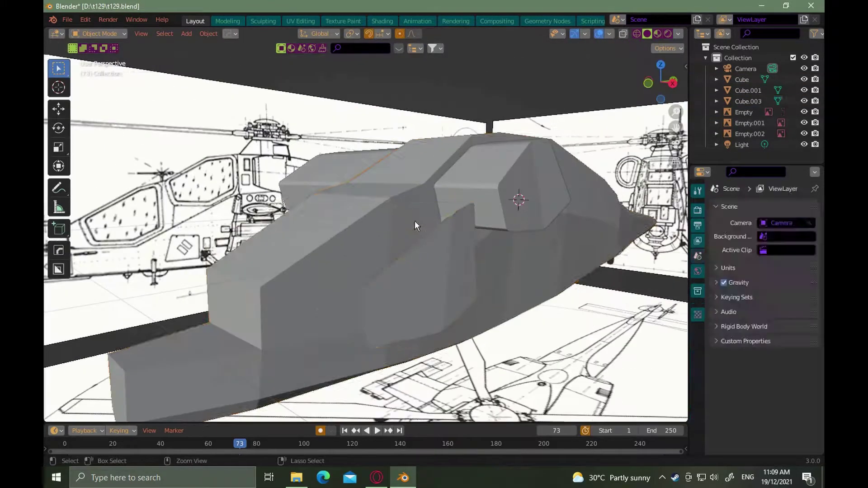
# Bevel the edges of the extruded front canopy window block
pyautogui.click(428, 244)
pyautogui.press('Tab')
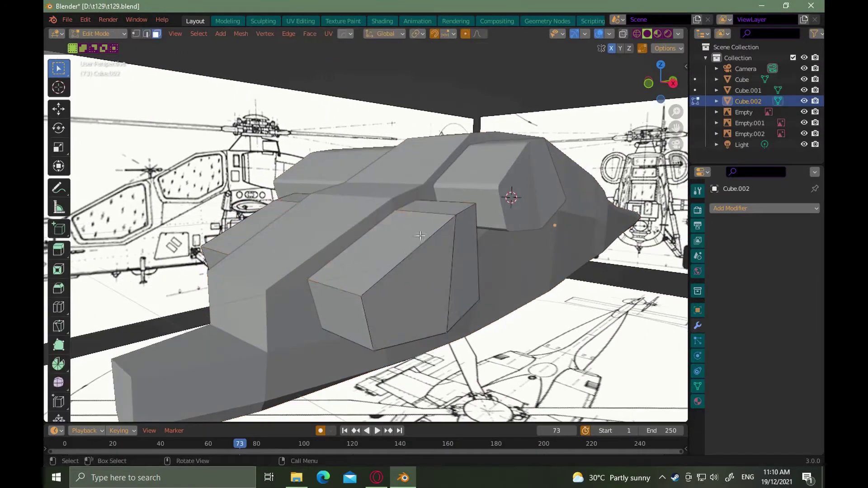
pyautogui.rightClick(420, 235)
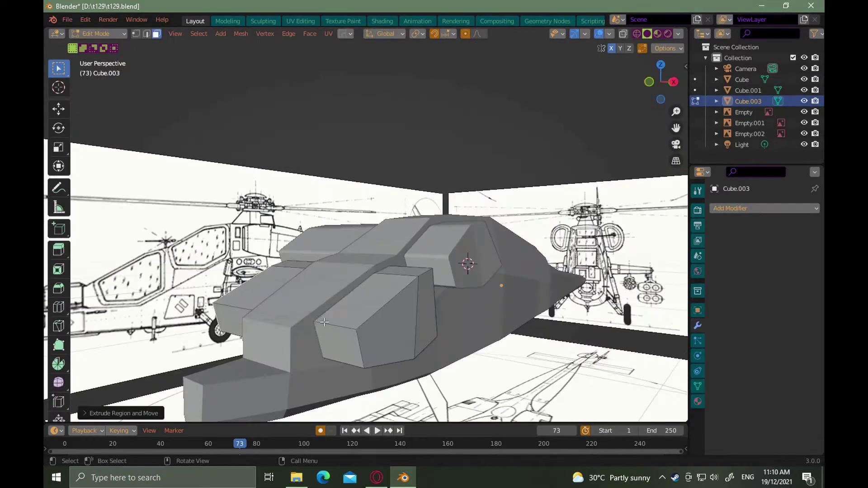
pyautogui.press('2')
pyautogui.hotkey('ctrl', 'b')
pyautogui.click(357, 319)
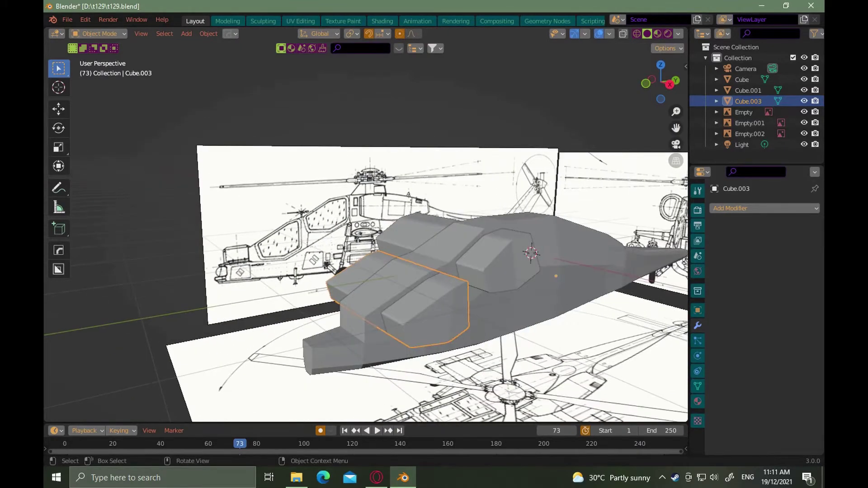
# Subtract the front and rear window blocks from the fuselage body with Boolean Difference
pyautogui.keyDown('shift'); pyautogui.click(446, 257); pyautogui.keyUp('shift')
pyautogui.press('ctrl+shift+KP_Subtract')
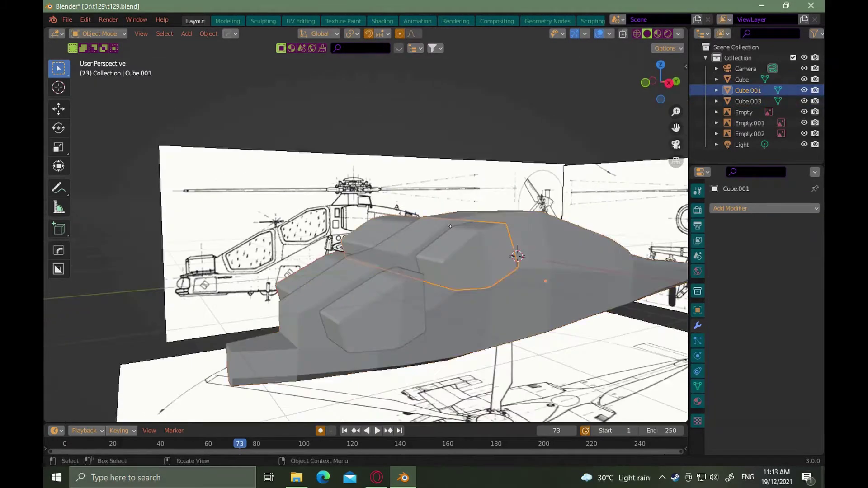
pyautogui.keyDown('shift'); pyautogui.click(512, 230); pyautogui.keyUp('shift')
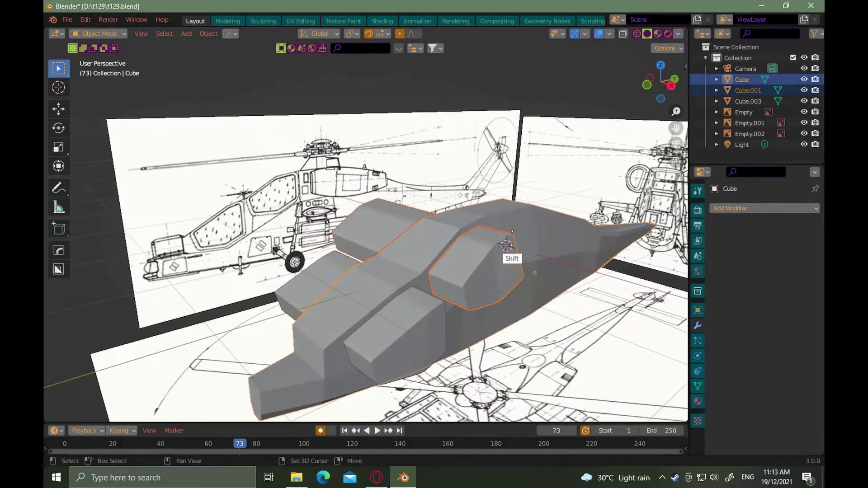
pyautogui.press('ctrl+KP_Subtract')
pyautogui.moveTo(508, 253)
pyautogui.mouseDown(button='middle')
pyautogui.moveTo(479, 226)
pyautogui.moveTo(496, 243)
pyautogui.mouseUp(button='middle')
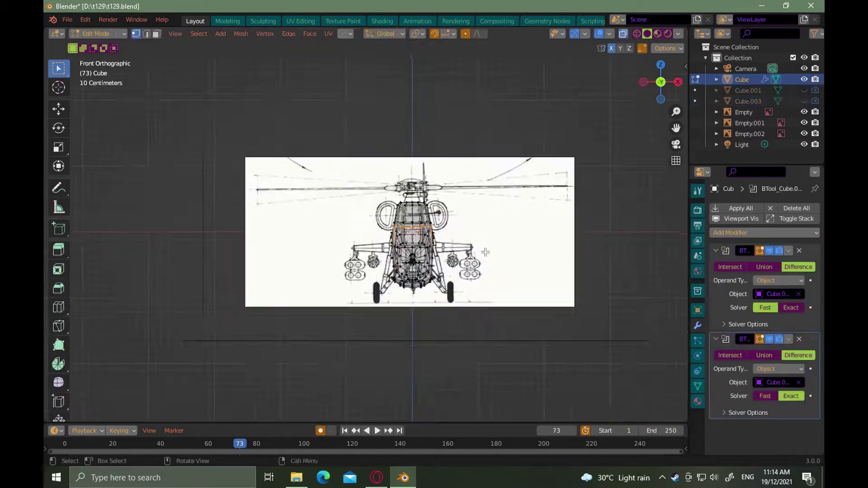
# Try scaling the selected canopy roof vertices uniformly in front view, and undo the change
pyautogui.keyDown('ctrl'); pyautogui.moveTo(485, 252); pyautogui.dragTo(485, 213, button='middle'); pyautogui.keyUp('ctrl')
pyautogui.press('s')
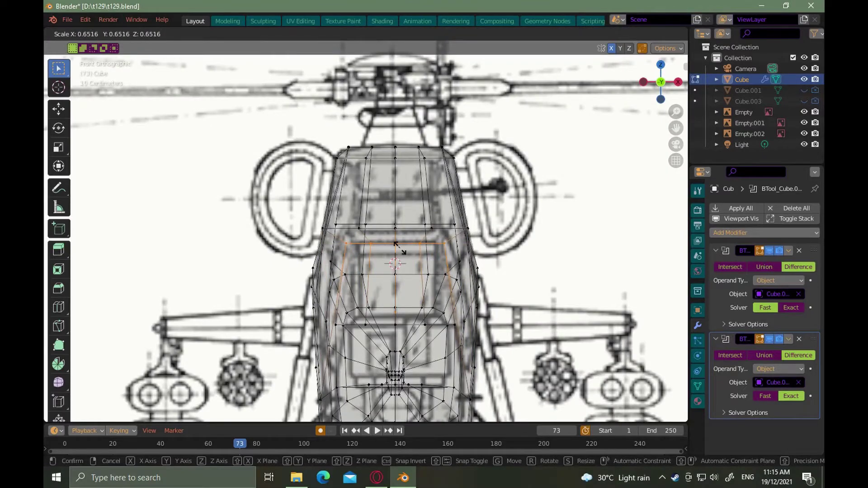
pyautogui.click(400, 248)
pyautogui.keyDown('ctrl'); pyautogui.keyDown('alt'); pyautogui.moveTo(400, 217); pyautogui.dragTo(414, 272); pyautogui.keyUp('alt'); pyautogui.keyUp('ctrl')
pyautogui.keyDown('alt'); pyautogui.moveTo(414, 271); pyautogui.dragTo(385, 244); pyautogui.keyUp('alt')
pyautogui.press('KP_1')
pyautogui.hotkey('ctrl', 'z')
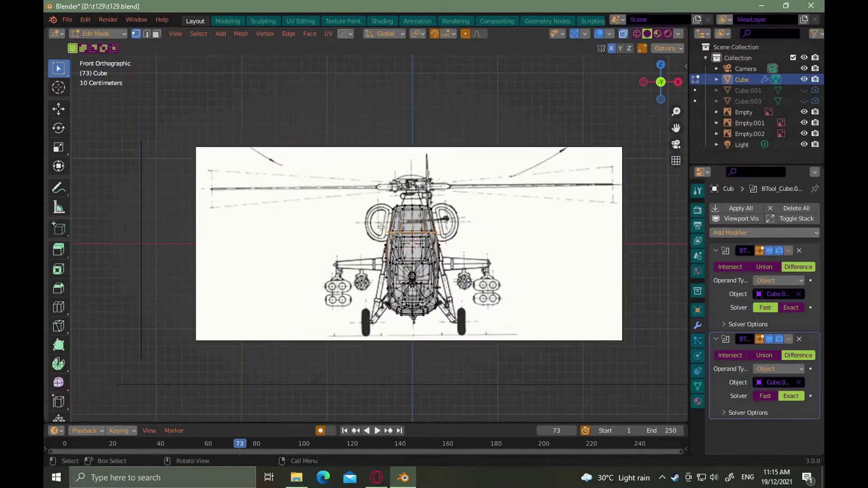
# Scale the selected canopy roof vertices to about 0.70 along X in front view to match the blueprint
pyautogui.scroll(6, 381, 226)
pyautogui.press('s')
pyautogui.press('x')
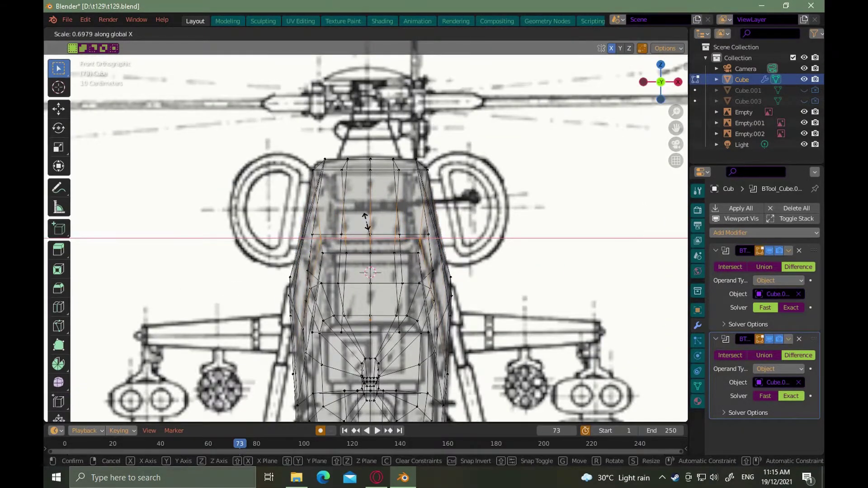
pyautogui.click(365, 223)
pyautogui.moveTo(365, 223); pyautogui.dragTo(347, 241, button='middle')
# Narrow the uppermost row of canopy roof vertices to about 0.80 along X in front view
pyautogui.press('KP_3')
pyautogui.press('KP_1')
pyautogui.scroll(4, 398, 219)
pyautogui.press('s')
pyautogui.press('x')
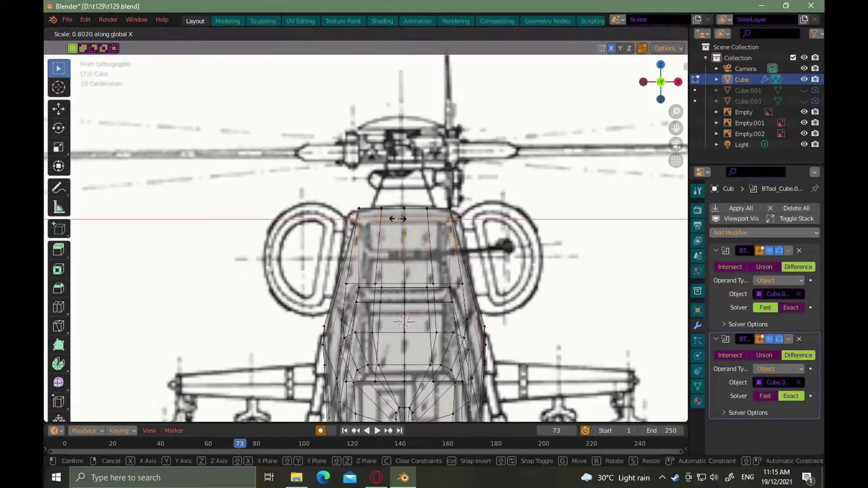
pyautogui.click(399, 220)
pyautogui.moveTo(399, 221); pyautogui.dragTo(231, 285, button='middle')
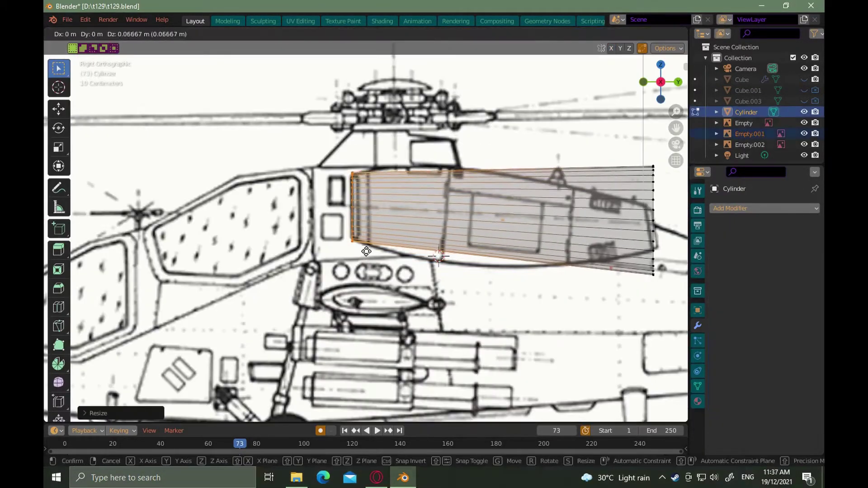
# Move the front ring of the engine cylinder vertically and scale it along Z to fit the side blueprint
pyautogui.click(366, 254)
pyautogui.press('g')
pyautogui.press('z')
pyautogui.click(367, 255)
pyautogui.press('s')
pyautogui.press('z')
pyautogui.click(534, 290)
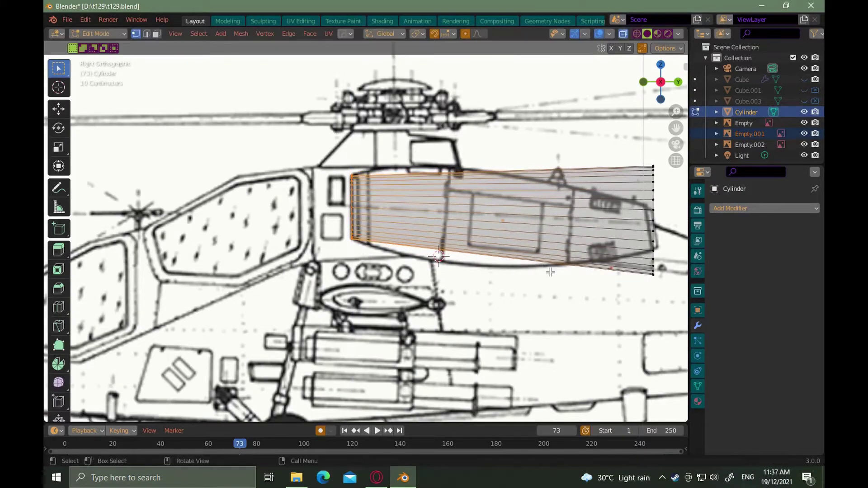
# Select the engine cylinder's rear ring and scale it down along Z to the height of the exhaust end
pyautogui.keyDown('alt'); pyautogui.keyDown('shift'); pyautogui.moveTo(562, 272); pyautogui.dragTo(508, 276); pyautogui.keyUp('shift'); pyautogui.keyUp('alt')
pyautogui.moveTo(579, 294); pyautogui.dragTo(620, 156)
pyautogui.keyDown('alt'); pyautogui.keyDown('shift'); pyautogui.moveTo(602, 267); pyautogui.dragTo(497, 271); pyautogui.keyUp('shift'); pyautogui.keyUp('alt')
pyautogui.keyDown('ctrl'); pyautogui.keyDown('alt'); pyautogui.moveTo(518, 281); pyautogui.dragTo(519, 253); pyautogui.keyUp('alt'); pyautogui.keyUp('ctrl')
pyautogui.press('s')
pyautogui.press('z')
pyautogui.click(484, 247)
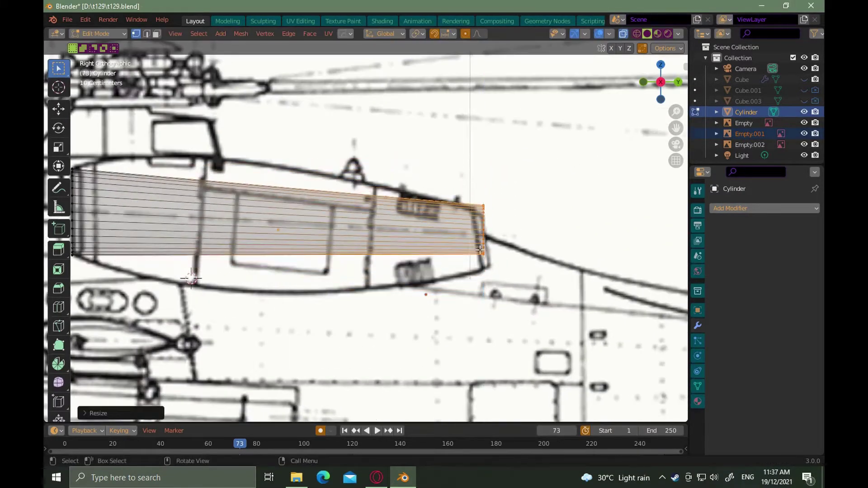
# Move the engine's rear ring along Z and Y onto the end of the engine cowling in the side blueprint
pyautogui.press('g')
pyautogui.press('z')
pyautogui.click(495, 251)
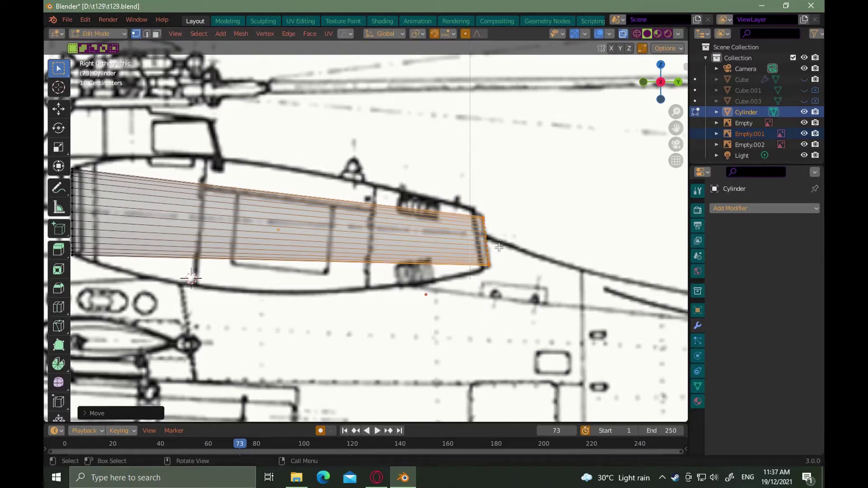
pyautogui.press('g')
pyautogui.press('y')
pyautogui.click(491, 263)
# Add a loop cut near the engine cylinder's front end and scale it along Z to the cowling outline
pyautogui.keyDown('alt'); pyautogui.keyDown('shift'); pyautogui.moveTo(434, 258); pyautogui.dragTo(563, 287); pyautogui.keyUp('shift'); pyautogui.keyUp('alt')
pyautogui.hotkey('ctrl', 'r')
pyautogui.click(287, 237)
pyautogui.click(130, 227)
pyautogui.press('s')
pyautogui.press('z')
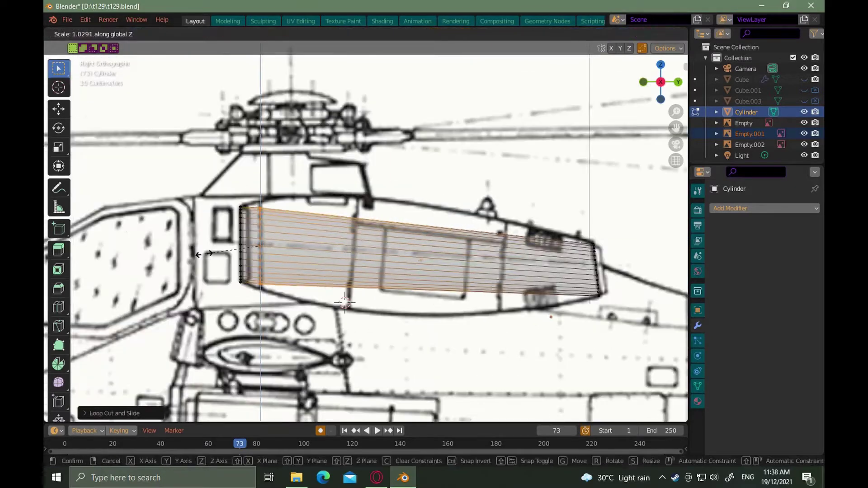
# Add a mid-body loop cut scaled about 1.39 along Z, plus another loop ahead of it scaled to the cowling outline
pyautogui.click(349, 250)
pyautogui.click(259, 230)
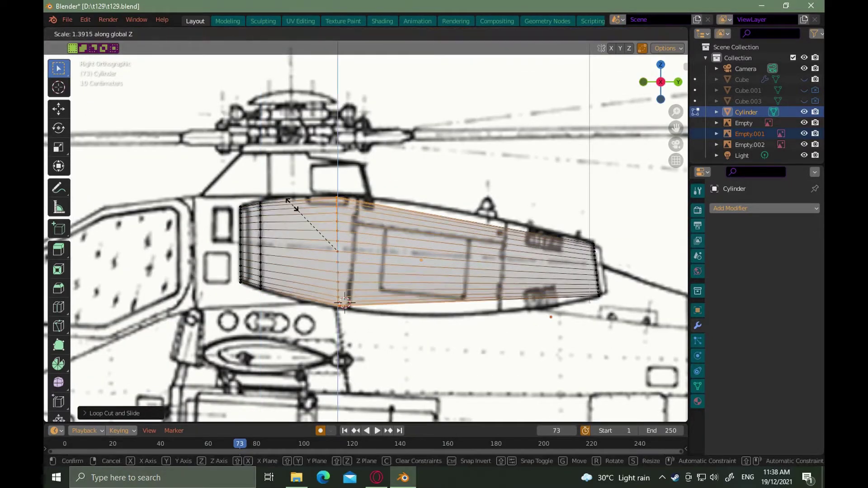
pyautogui.hotkey('ctrl', 'r')
pyautogui.click(292, 205)
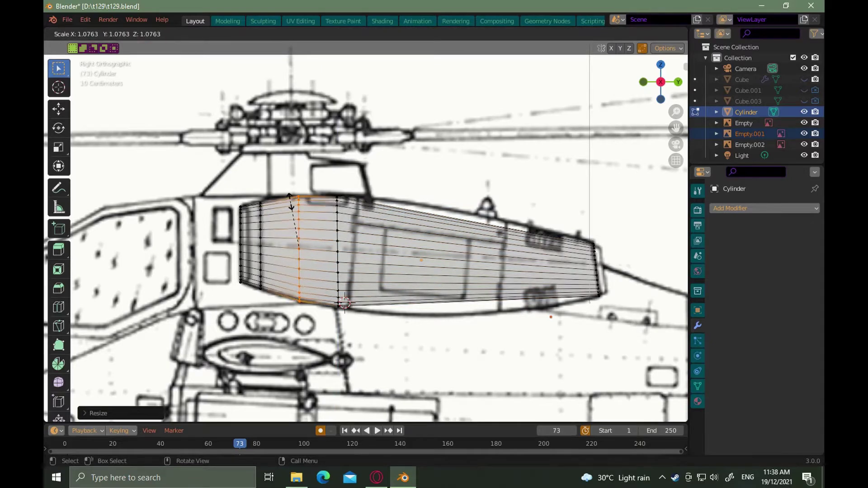
# Add loop cuts across the engine's rear half and scale them out to the cowling outline in side view
pyautogui.hotkey('ctrl', 'r')
pyautogui.click(466, 259)
pyautogui.click(466, 249)
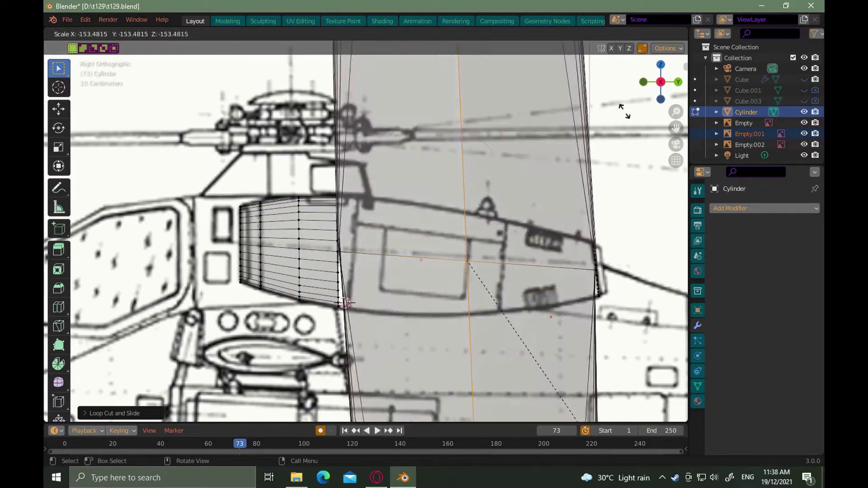
pyautogui.press('s')
pyautogui.click(88, 81)
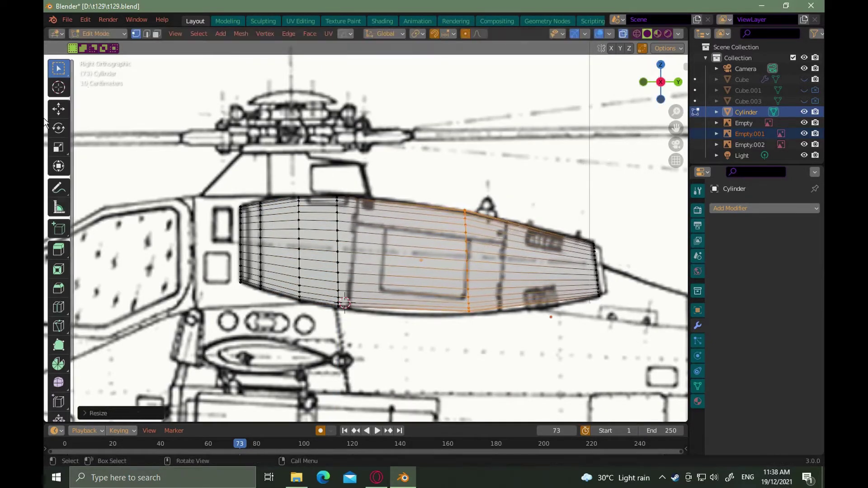
pyautogui.hotkey('ctrl', 'r')
pyautogui.click(407, 212)
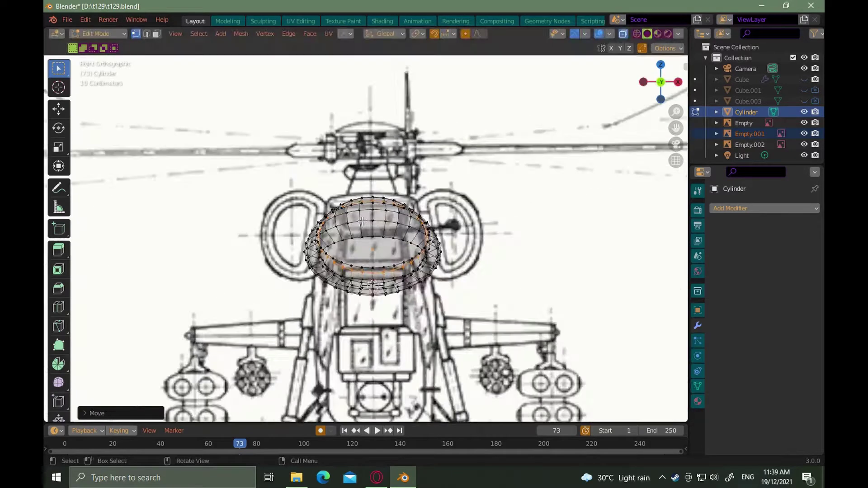
# Select the whole engine mesh and move it about 0.36 m along X onto the blueprint's engine in front view
pyautogui.scroll(1, 362, 221)
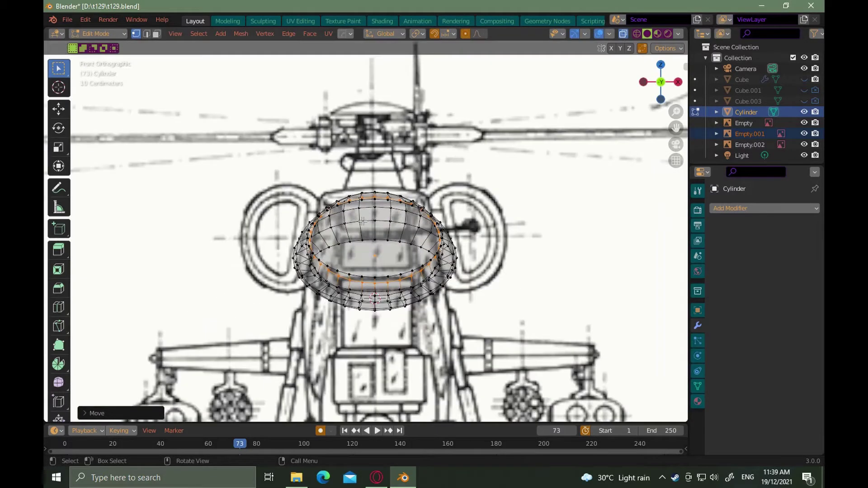
pyautogui.press('a')
pyautogui.press('g')
pyautogui.press('x')
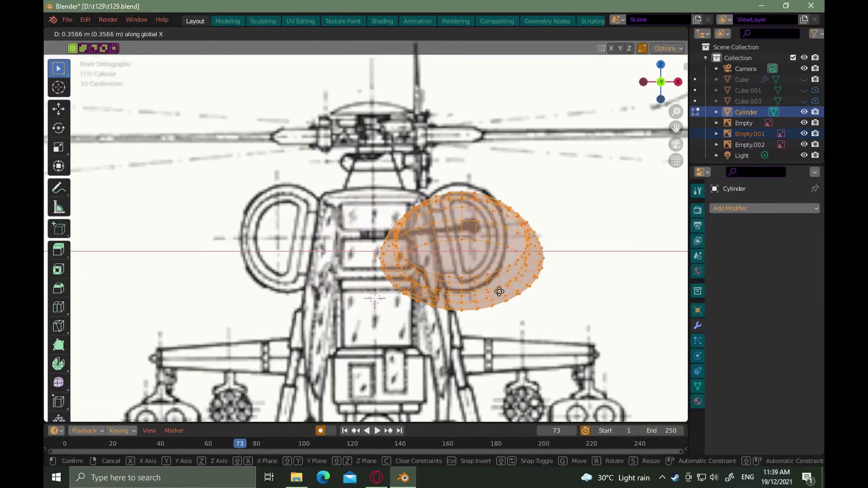
pyautogui.click(499, 292)
# Scale the engine mesh to about 0.53 along X and raise it about 0.045 m to match the front blueprint
pyautogui.scroll(1, 499, 292)
pyautogui.press('s')
pyautogui.press('x')
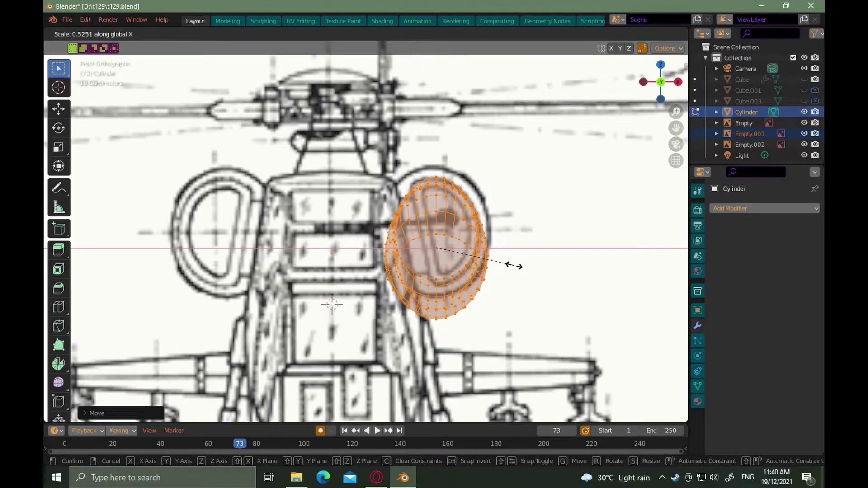
pyautogui.click(514, 265)
pyautogui.press('g')
pyautogui.press('z')
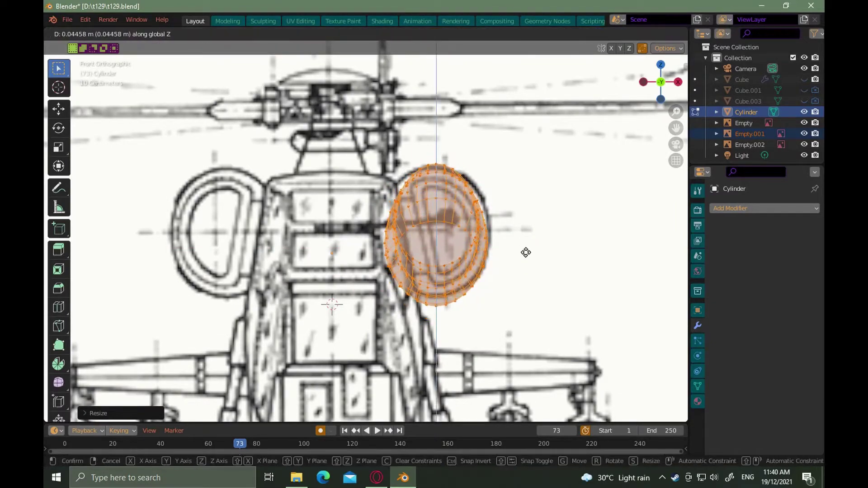
pyautogui.click(458, 152)
pyautogui.press('s')
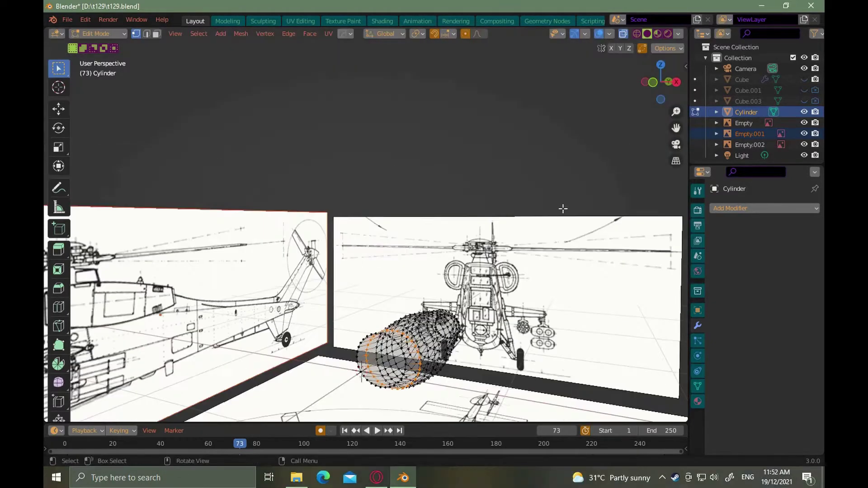
# Scale the selected ring near the engine's front end along X in top view
pyautogui.moveTo(562, 208); pyautogui.dragTo(400, 360, button='middle')
pyautogui.press('KP_7')
pyautogui.scroll(4, 400, 361)
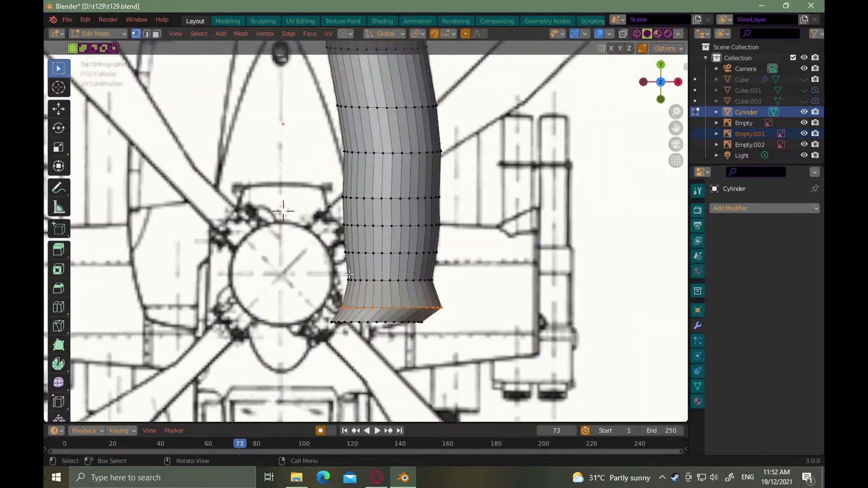
pyautogui.press('s')
pyautogui.press('x')
pyautogui.click(348, 364)
# Push the inner side of the engine's front rim inward with proportional editing to begin flattening it
pyautogui.moveTo(349, 364); pyautogui.dragTo(361, 348, button='middle')
pyautogui.scroll(3, 384, 330)
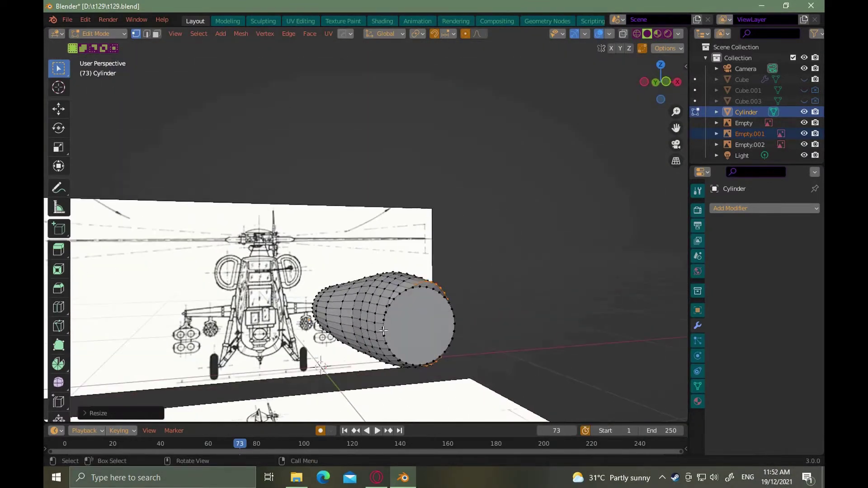
pyautogui.press('g')
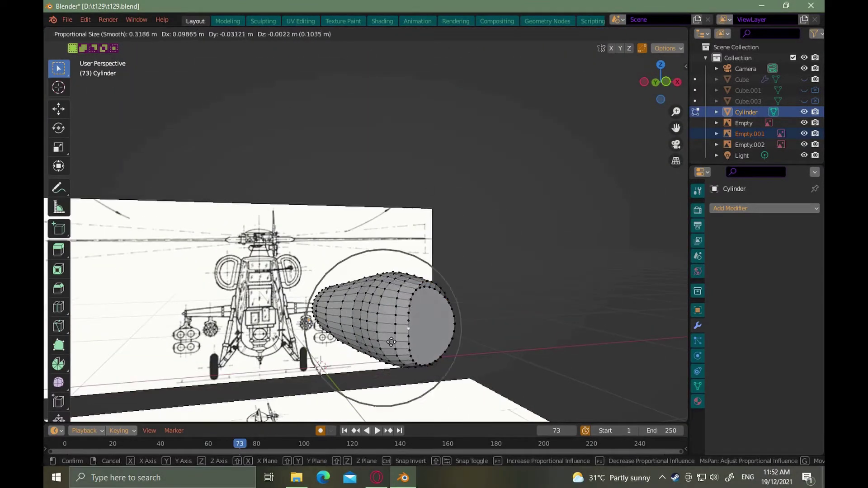
pyautogui.click(390, 342)
pyautogui.moveTo(392, 343); pyautogui.dragTo(337, 345, button='middle')
pyautogui.click(468, 332)
pyautogui.press('g')
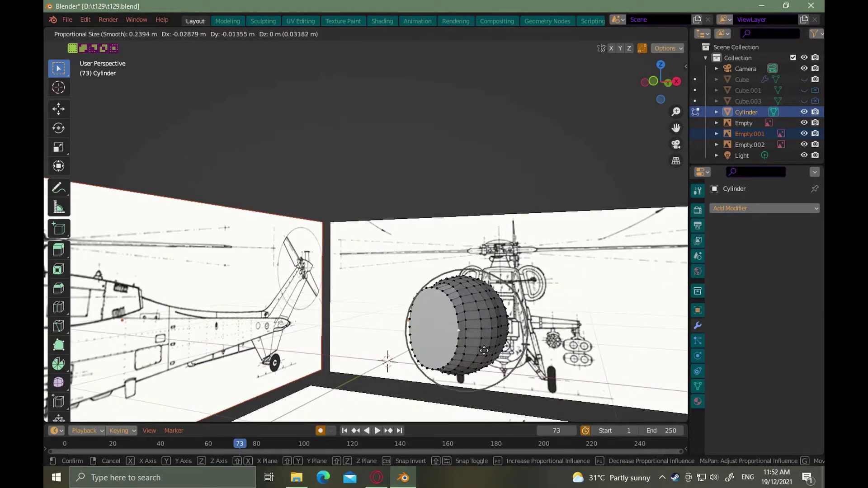
pyautogui.click(486, 351)
# Continue flattening the front rim, moving its middle inner vertex about 0.07 m along X with proportional editing
pyautogui.moveTo(452, 343); pyautogui.dragTo(565, 334, button='middle')
pyautogui.click(441, 306)
pyautogui.press('g')
pyautogui.click(469, 316)
pyautogui.moveTo(469, 316); pyautogui.dragTo(407, 312, button='middle')
pyautogui.click(440, 300)
pyautogui.press('g')
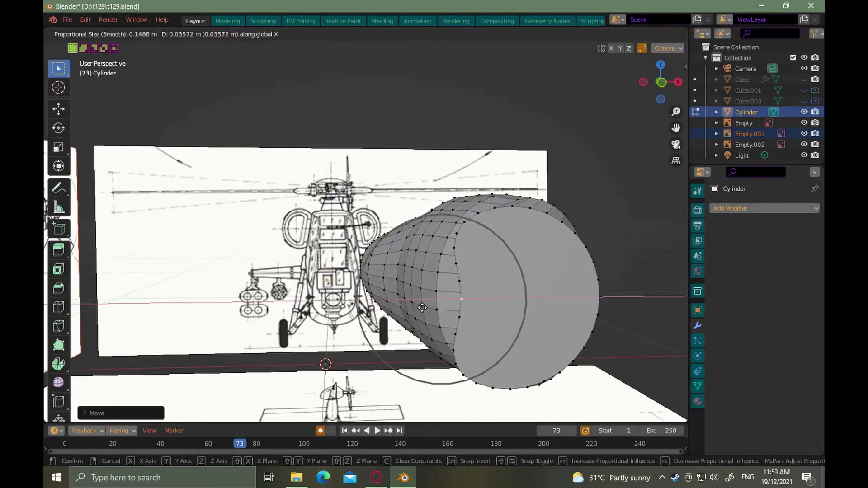
pyautogui.scroll(9, 448, 301)
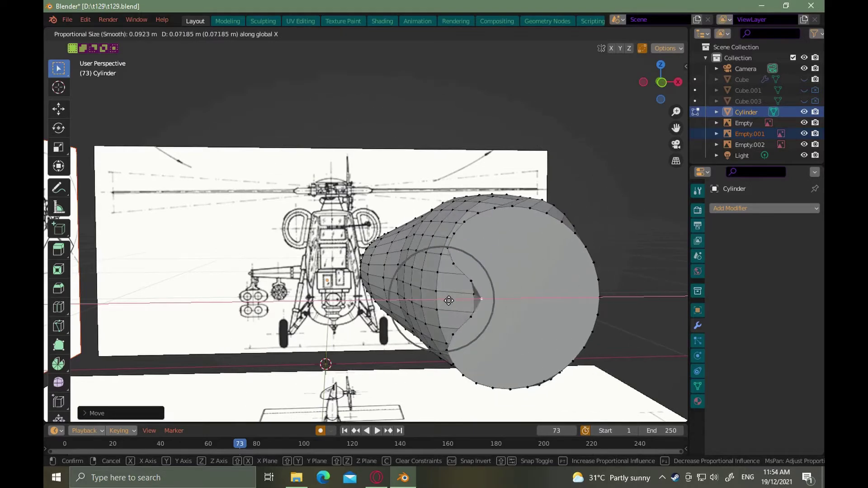
pyautogui.click(449, 300)
# Pull the upper and lower vertices of the front rim's inner side inward with a small proportional falloff
pyautogui.click(452, 248)
pyautogui.press('g')
pyautogui.click(484, 250)
pyautogui.click(456, 353)
pyautogui.press('g')
pyautogui.scroll(-1, 461, 354)
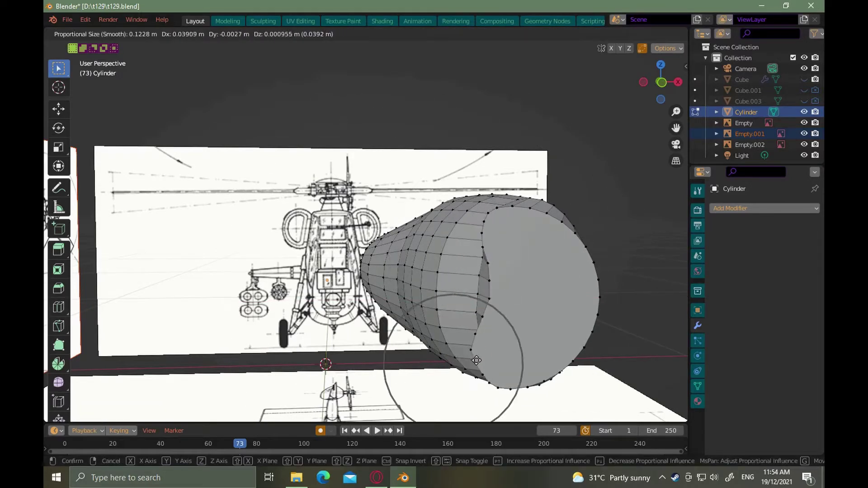
pyautogui.click(492, 355)
# Turn off proportional editing and align the front rim's inner-edge vertices along X into a straight line
pyautogui.click(465, 33)
pyautogui.press('KP_1')
pyautogui.scroll(6, 452, 316)
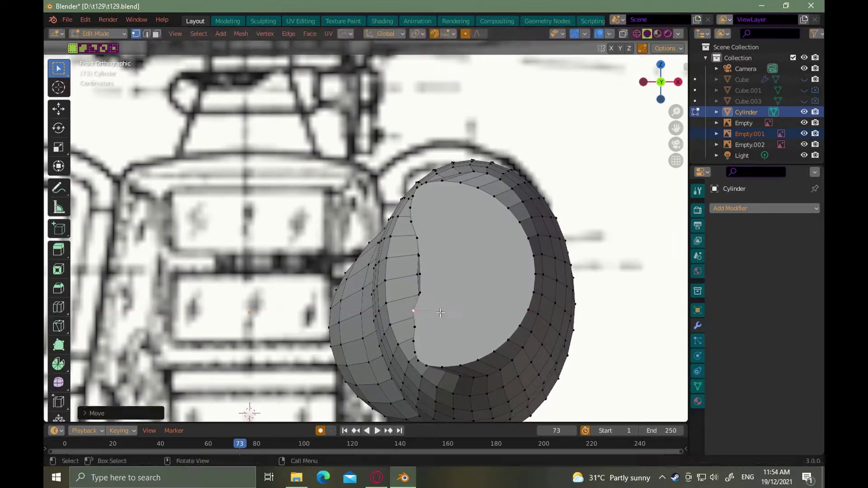
pyautogui.click(419, 294)
pyautogui.press('g')
pyautogui.press('x')
pyautogui.click(414, 294)
pyautogui.click(420, 274)
pyautogui.press('g')
pyautogui.press('x')
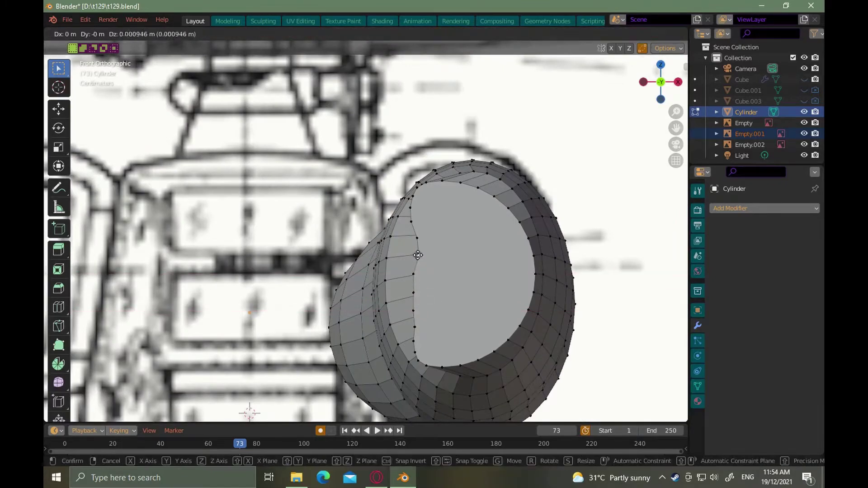
pyautogui.click(417, 238)
pyautogui.press('g')
pyautogui.press('x')
pyautogui.click(411, 208)
# Adjust the upper inner-side vertices at the engine's front end along X to follow the flattened edge
pyautogui.moveTo(437, 257); pyautogui.dragTo(463, 227, button='middle')
pyautogui.press('g')
pyautogui.press('x')
pyautogui.click(434, 213)
pyautogui.press('g')
pyautogui.press('x')
pyautogui.click(453, 246)
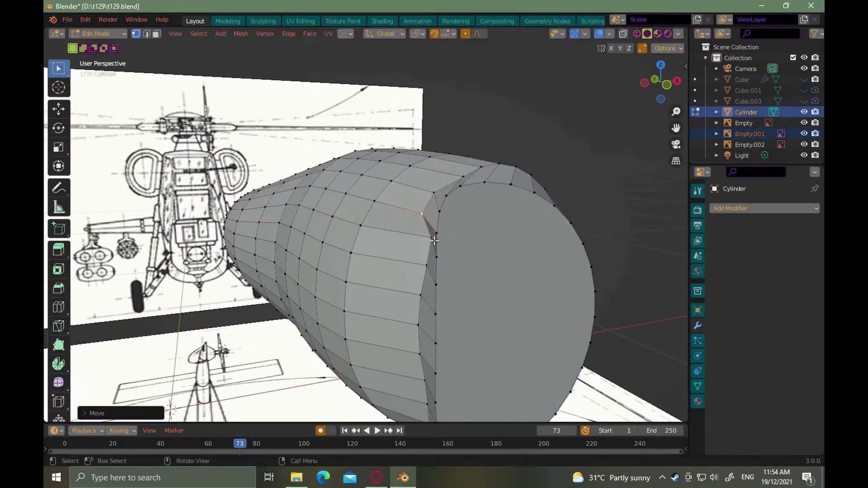
# Shift the middle vertices of the ring behind the front face along X to even out the flattened side
pyautogui.click(431, 238)
pyautogui.press('g')
pyautogui.press('x')
pyautogui.click(428, 266)
pyautogui.press('g')
pyautogui.press('x')
pyautogui.click(437, 277)
pyautogui.click(425, 296)
pyautogui.press('g')
pyautogui.press('x')
pyautogui.click(425, 324)
pyautogui.press('g')
pyautogui.press('x')
# Shift the lower vertices of the ring behind the front face along X to finish the flattened side
pyautogui.keyDown('shift'); pyautogui.moveTo(447, 333); pyautogui.dragTo(448, 283, button='middle'); pyautogui.keyUp('shift')
pyautogui.press('g')
pyautogui.press('x')
pyautogui.click(424, 291)
pyautogui.click(426, 312)
pyautogui.press('g')
pyautogui.press('x')
pyautogui.click(427, 320)
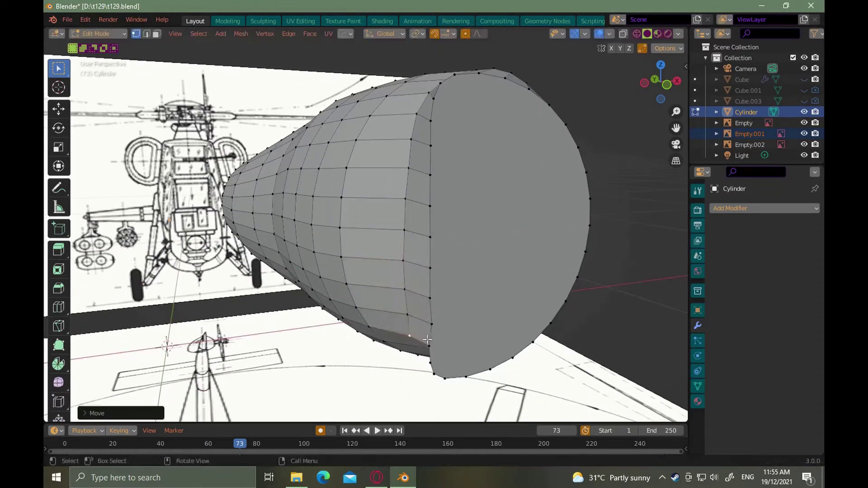
pyautogui.press('g')
pyautogui.press('x')
pyautogui.moveTo(430, 342); pyautogui.dragTo(391, 328, button='middle')
pyautogui.click(425, 360)
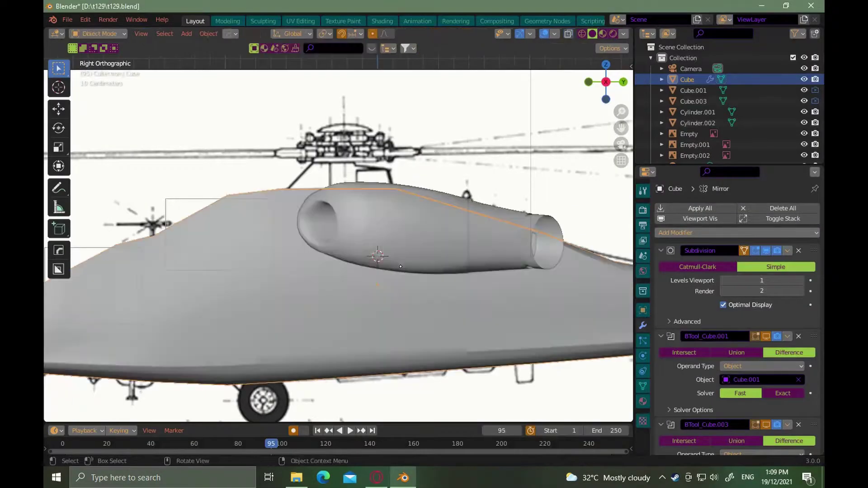
# Add a mesh cylinder at the 3D cursor and make it the only selected object
pyautogui.hotkey('shift', 'a')
pyautogui.click(463, 326)
pyautogui.hotkey('alt', 'z')
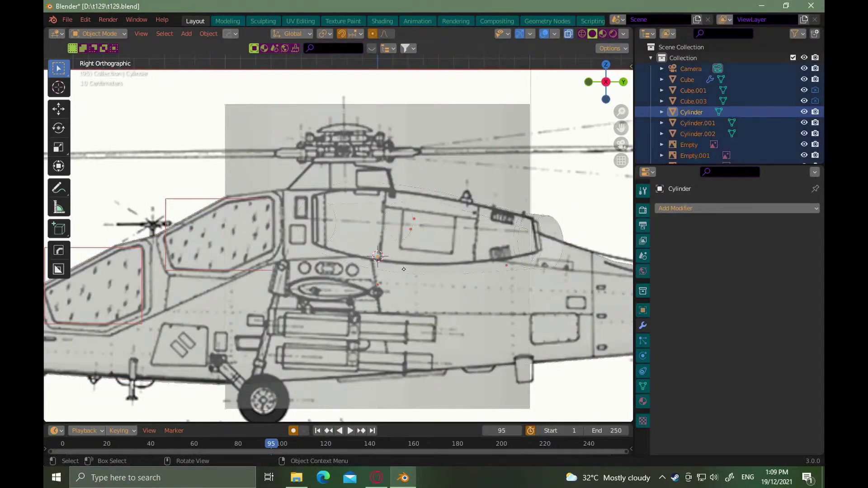
pyautogui.click(421, 192)
pyautogui.click(497, 123)
pyautogui.press('Tab')
pyautogui.hotkey('alt', 'z')
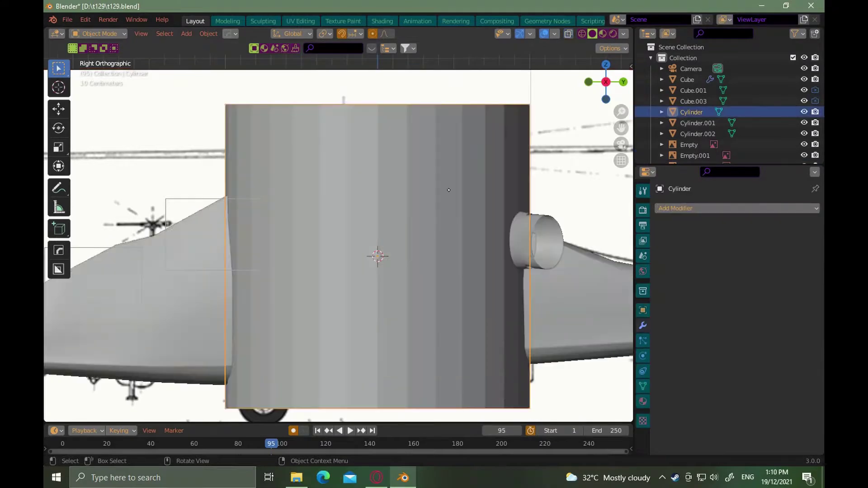
# Hide the fuselage body and the engine to expose the side blueprint
pyautogui.click(194, 293)
pyautogui.press('h')
pyautogui.click(515, 230)
pyautogui.press('h')
# Scale the new cylinder down and rotate it 90 degrees about the Y axis
pyautogui.click(461, 241)
pyautogui.press('s')
pyautogui.click(385, 268)
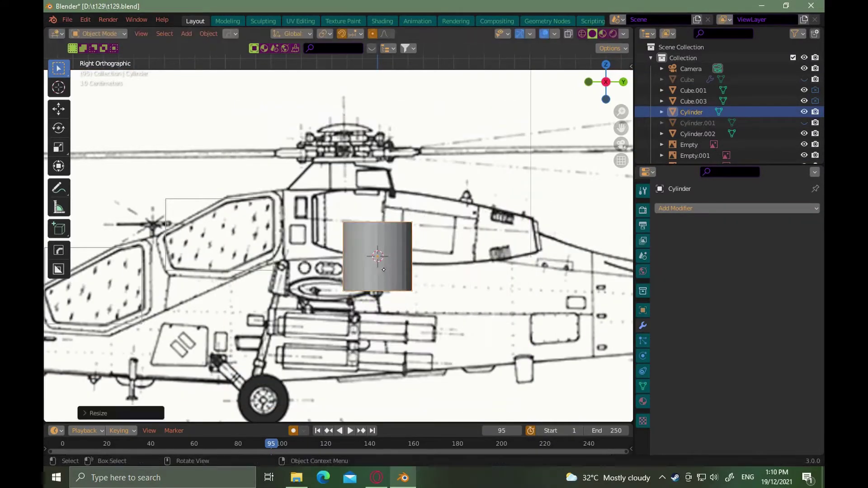
pyautogui.write('ry90')
pyautogui.click(385, 270)
# Move the cylinder over the oval stub-wing profile below the engine in side view
pyautogui.press('g')
pyautogui.click(341, 299)
pyautogui.scroll(3, 341, 299)
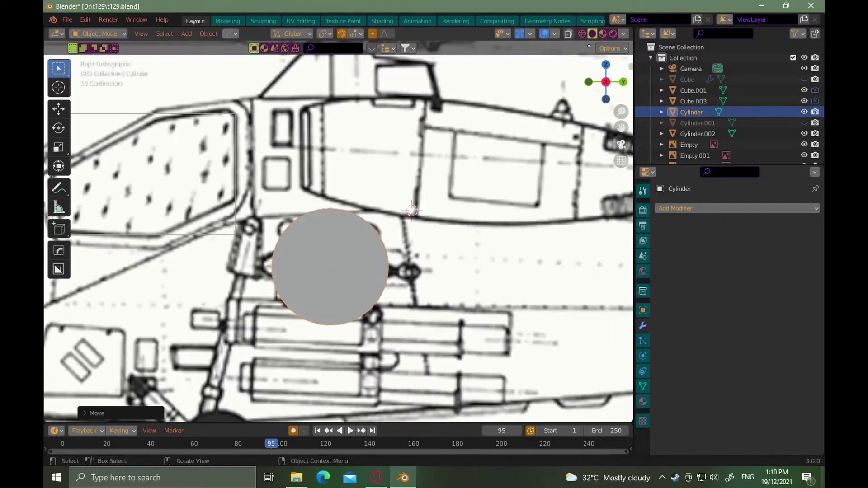
# Flatten the cylinder along Z to match the height of the oval stub-wing profile in the side blueprint
pyautogui.press('s')
pyautogui.press('z')
pyautogui.click(340, 261)
pyautogui.scroll(2, 316, 261)
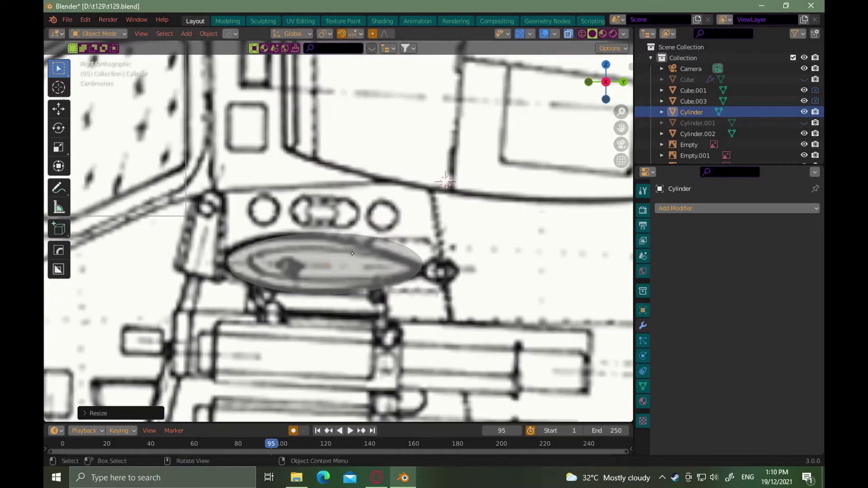
# Taper the rear of the cylinder's outline with proportional editing to follow the stub wing's trailing edge
pyautogui.click(405, 250)
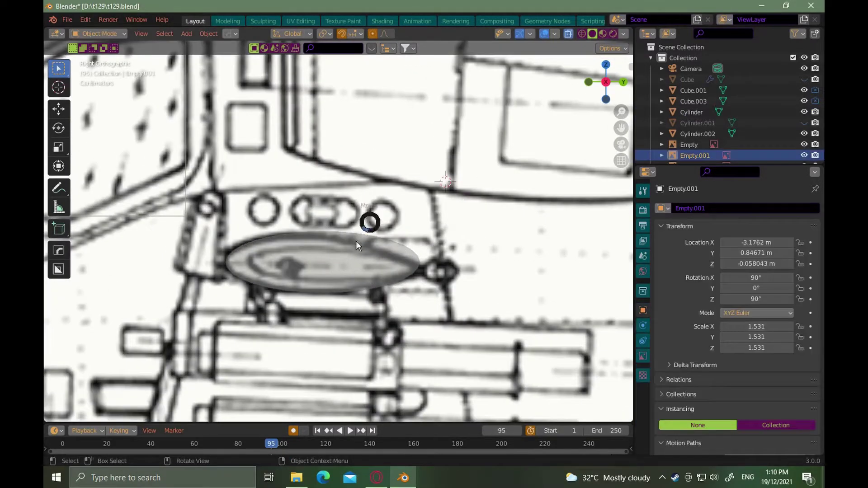
pyautogui.click(357, 246)
pyautogui.press('Tab')
pyautogui.click(392, 286)
pyautogui.press('g')
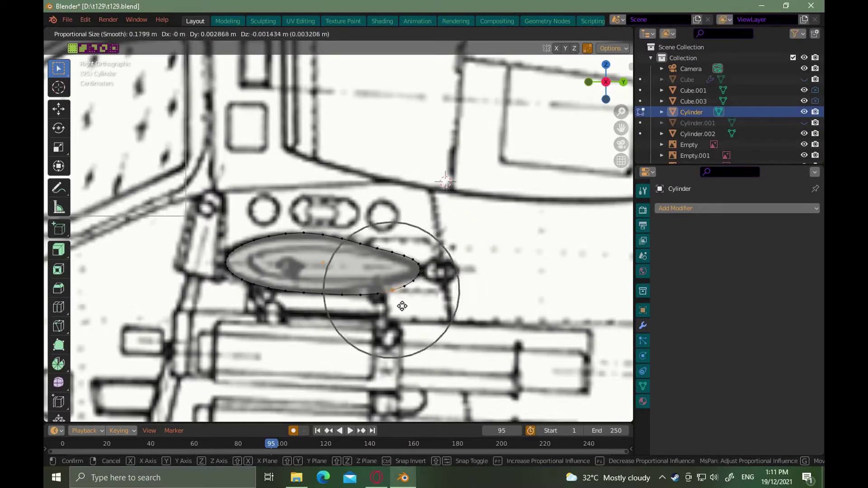
pyautogui.click(369, 308)
pyautogui.scroll(1, 363, 299)
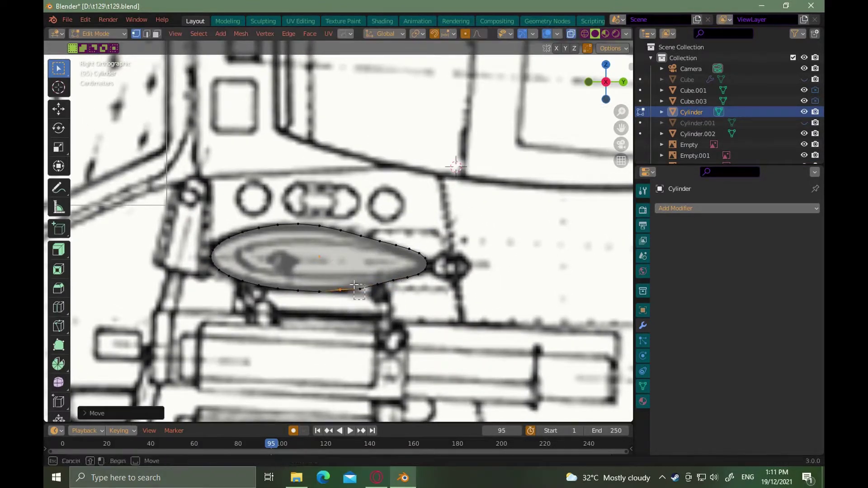
pyautogui.click(379, 292)
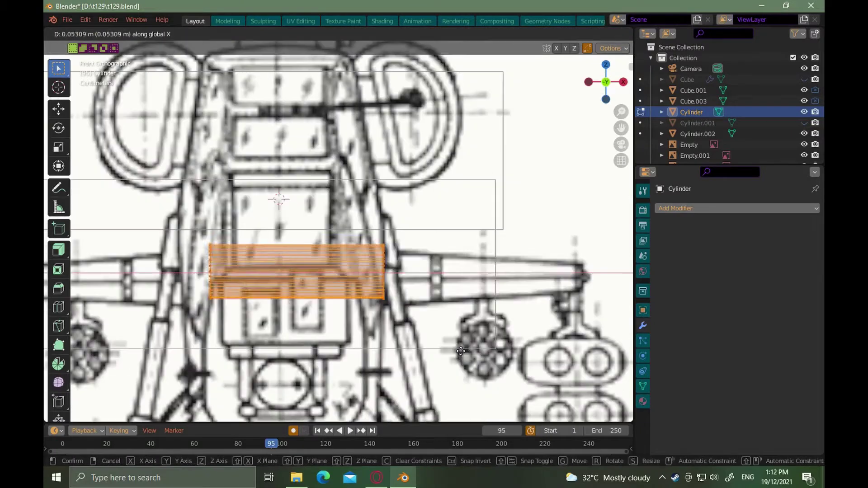
# Move the wing mesh along X onto the stub wing in the front blueprint and scale it to fit the wing
pyautogui.click(538, 228)
pyautogui.keyDown('shift'); pyautogui.moveTo(538, 226); pyautogui.dragTo(475, 239, button='middle'); pyautogui.keyUp('shift')
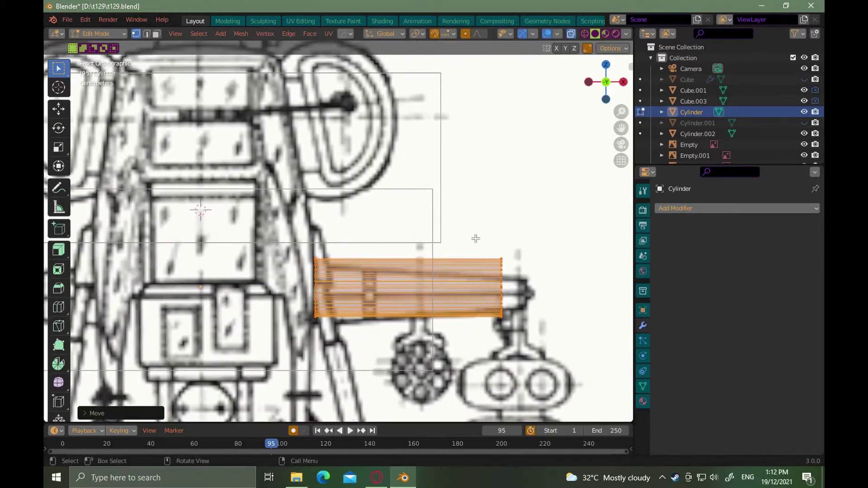
pyautogui.press('s')
pyautogui.click(537, 319)
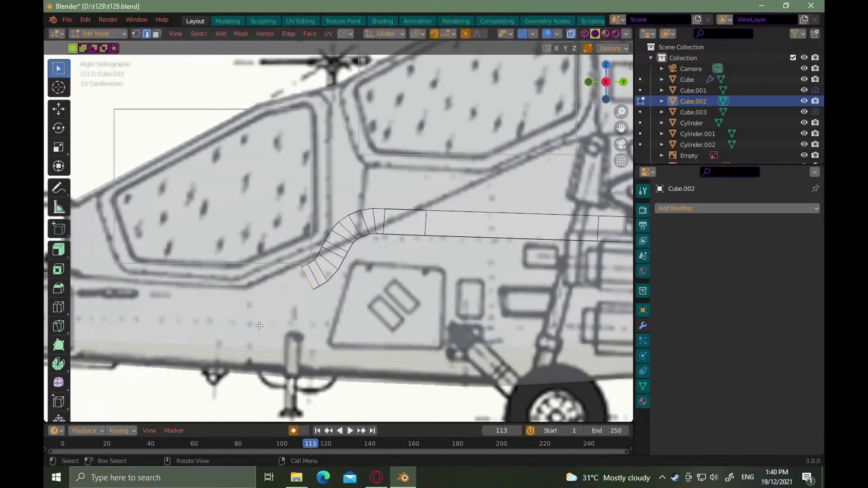
# Extrude the side fairing strip forward below the front cockpit window, comparing it with the helicopter reference photo
pyautogui.hotkey('alt', 'Tab')
pyautogui.press('e')
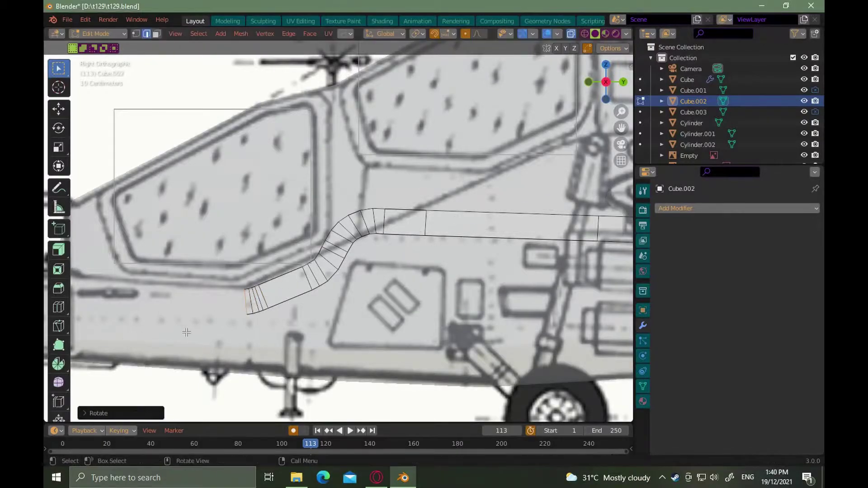
pyautogui.click(86, 314)
pyautogui.keyDown('shift'); pyautogui.moveTo(86, 314); pyautogui.dragTo(364, 356, button='middle'); pyautogui.keyUp('shift')
pyautogui.scroll(-1, 364, 356)
pyautogui.hotkey('alt', 'Tab')
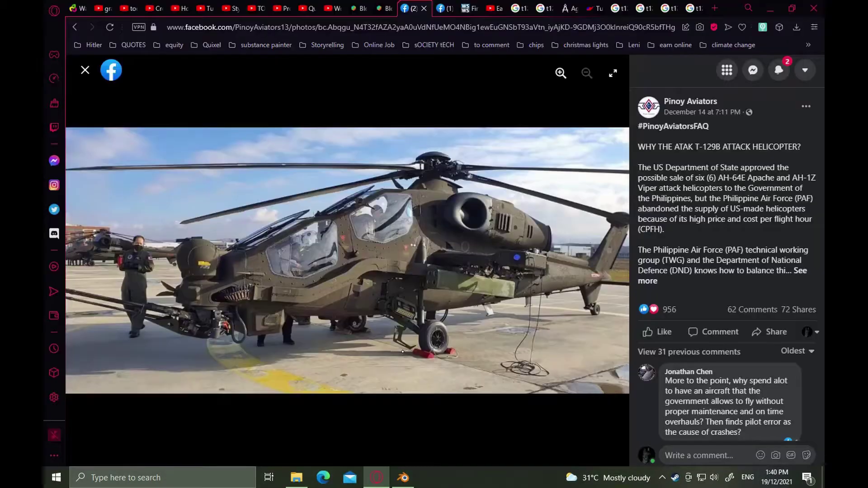
pyautogui.hotkey('alt', 'Tab')
pyautogui.hotkey('alt', 'Tab')
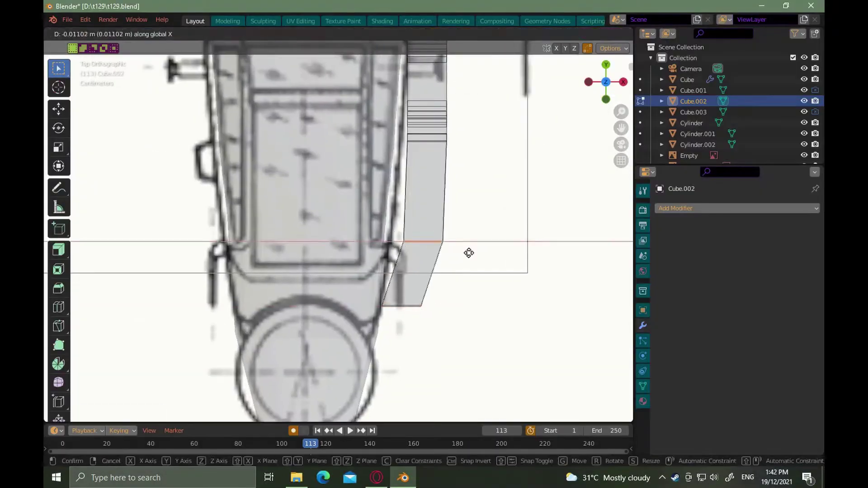
# Move the forward edges of the side fairing strip inward along X in top view to follow the fuselage taper
pyautogui.click(469, 252)
pyautogui.scroll(2, 468, 267)
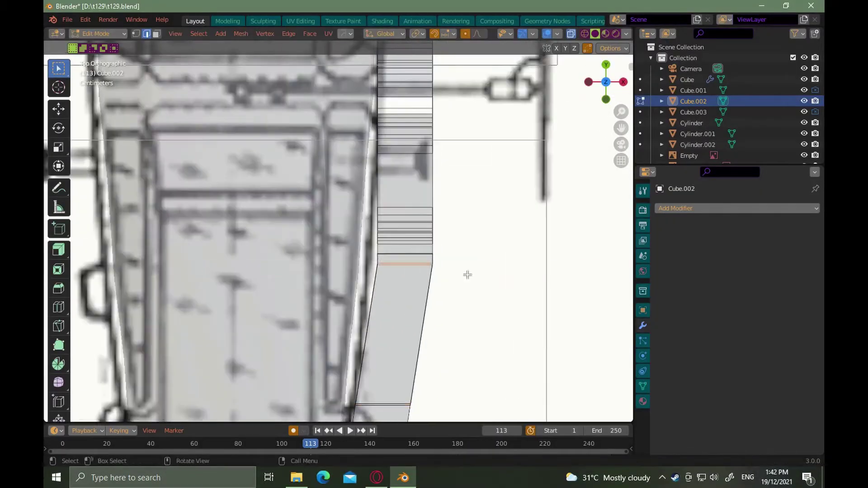
pyautogui.click(439, 261)
pyautogui.scroll(6, 417, 228)
pyautogui.click(399, 236)
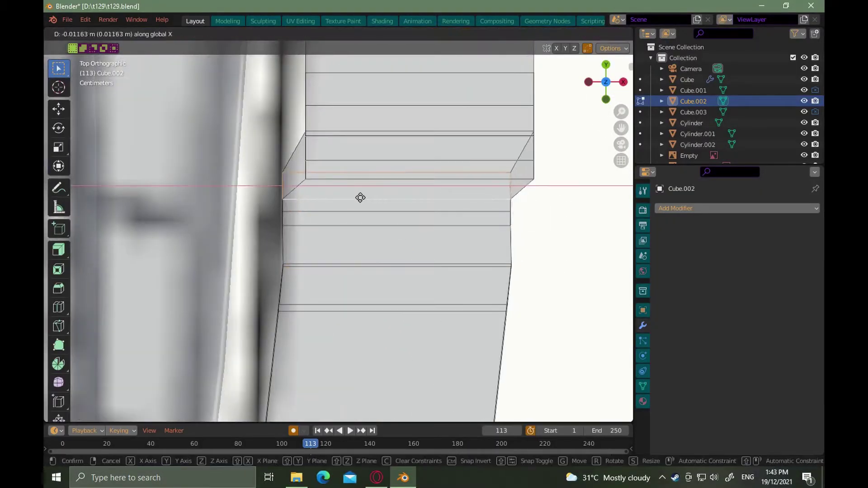
pyautogui.scroll(-4, 391, 334)
pyautogui.scroll(3, 361, 335)
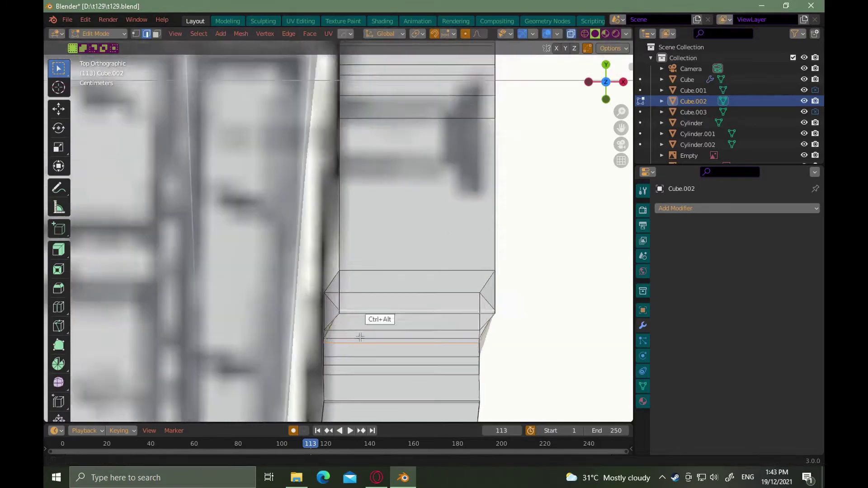
# Move the edge loops at the strip's stepped bend about 0.011 m inward along X to line up the sides
pyautogui.click(358, 331)
pyautogui.keyDown('alt'); pyautogui.click(356, 311); pyautogui.keyUp('alt')
pyautogui.press('g')
pyautogui.press('x')
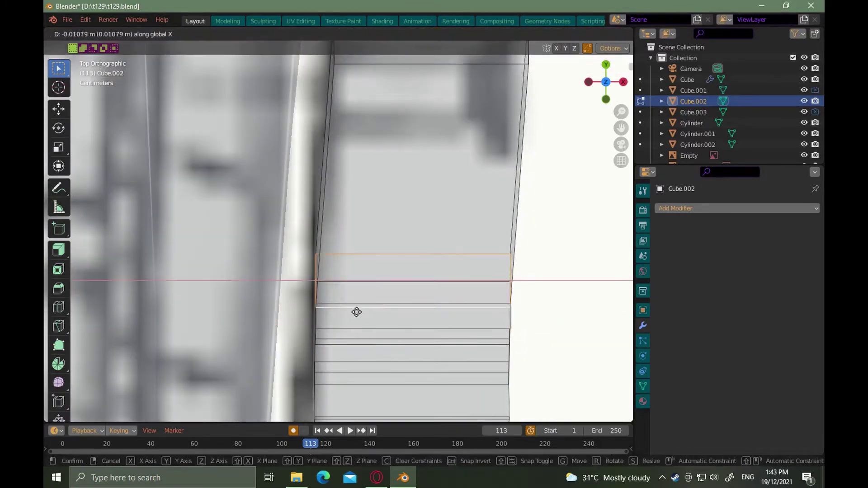
pyautogui.click(357, 312)
# Shift the next edge loop of the fairing strip along X and check the strip against the top blueprint
pyautogui.scroll(-5, 384, 324)
pyautogui.scroll(3, 391, 333)
pyautogui.keyDown('alt'); pyautogui.click(402, 289); pyautogui.keyUp('alt')
pyautogui.press('g')
pyautogui.press('x')
pyautogui.scroll(-6, 398, 316)
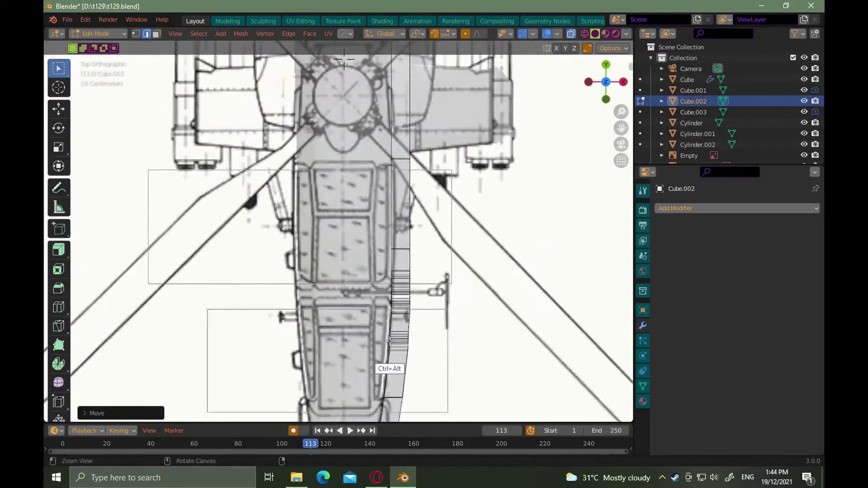
pyautogui.scroll(5, 420, 294)
pyautogui.scroll(-2, 436, 206)
pyautogui.scroll(-4, 437, 206)
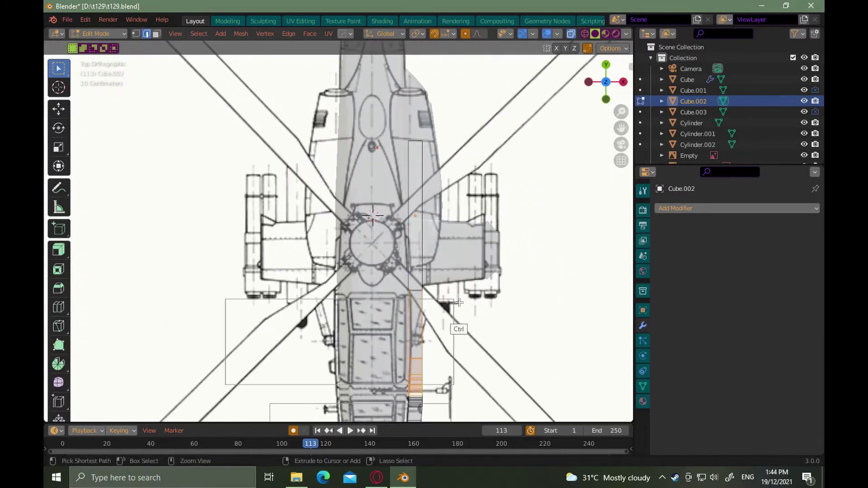
# Fine-tune the strip's edge loops beside the cockpit divider along X to smooth the transition
pyautogui.scroll(7, 407, 271)
pyautogui.press('g')
pyautogui.press('x')
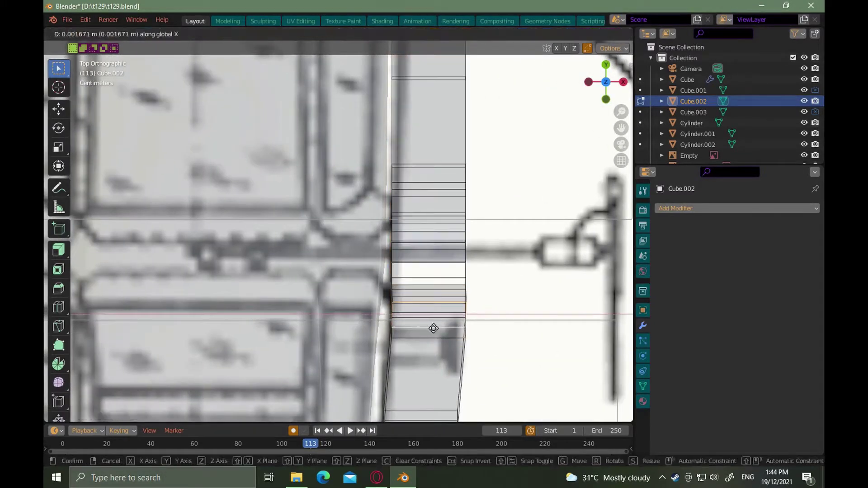
pyautogui.click(432, 327)
pyautogui.keyDown('shift'); pyautogui.click(432, 325); pyautogui.keyUp('shift')
pyautogui.press('g')
pyautogui.press('x')
pyautogui.click(437, 323)
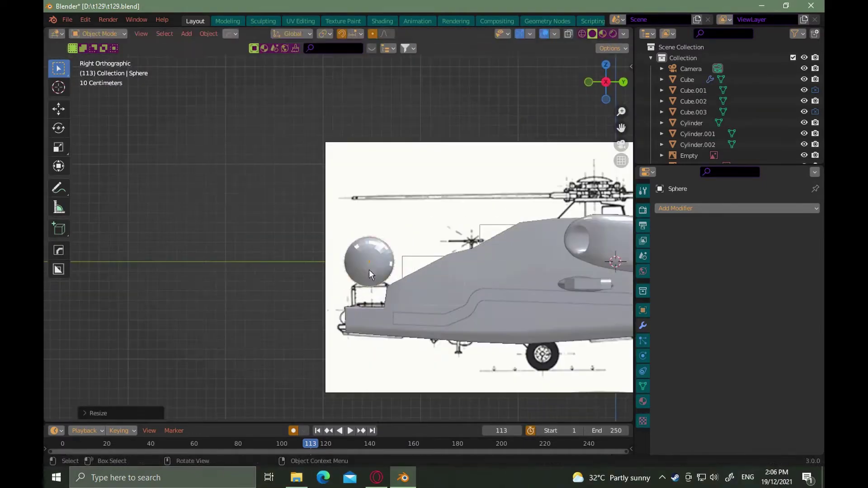
# Lower the sphere along Z toward the nose turret in side view and scale it down
pyautogui.press('g')
pyautogui.press('z')
pyautogui.click(364, 293)
pyautogui.scroll(2, 361, 292)
pyautogui.press('s')
pyautogui.click(362, 286)
# Reposition the sphere along Y and Z over the nose turret outline
pyautogui.press('g')
pyautogui.press('y')
pyautogui.click(355, 292)
pyautogui.press('g')
pyautogui.press('z')
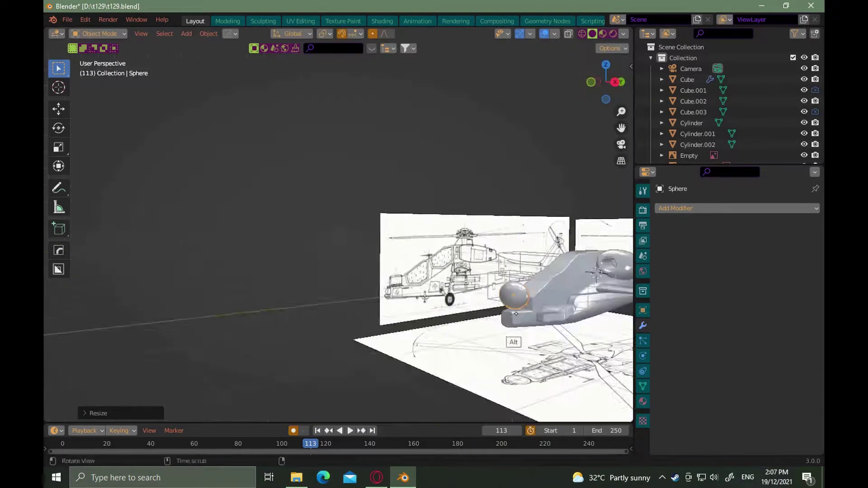
# Scale the sphere by about 0.79 in side view, comparing it with the reference photo of the nose turret
pyautogui.hotkey('alt', 'Tab')
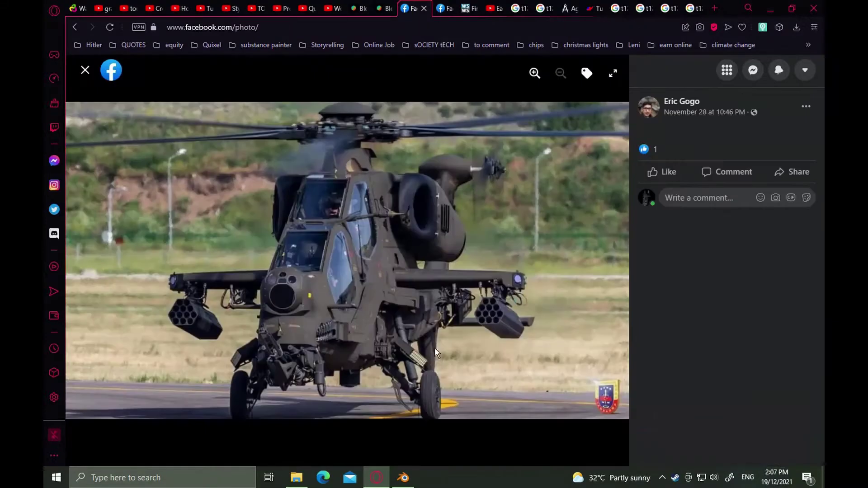
pyautogui.hotkey('alt', 'Tab')
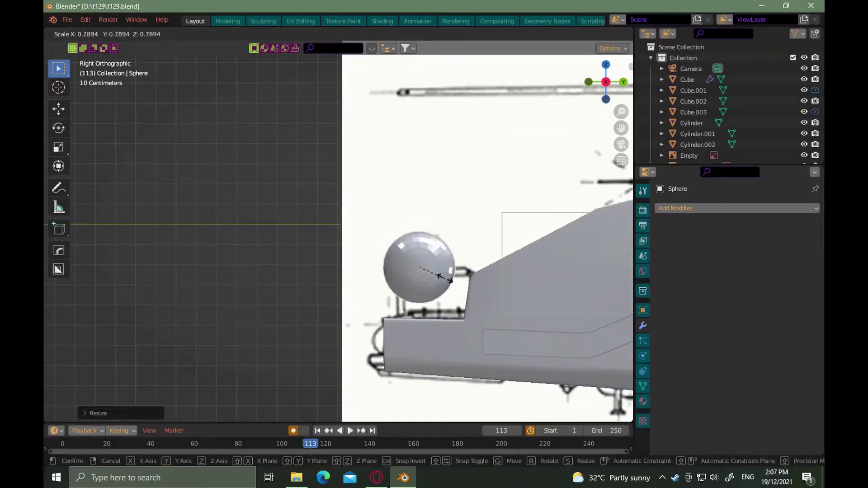
pyautogui.press('Return')
pyautogui.hotkey('alt', 'Tab')
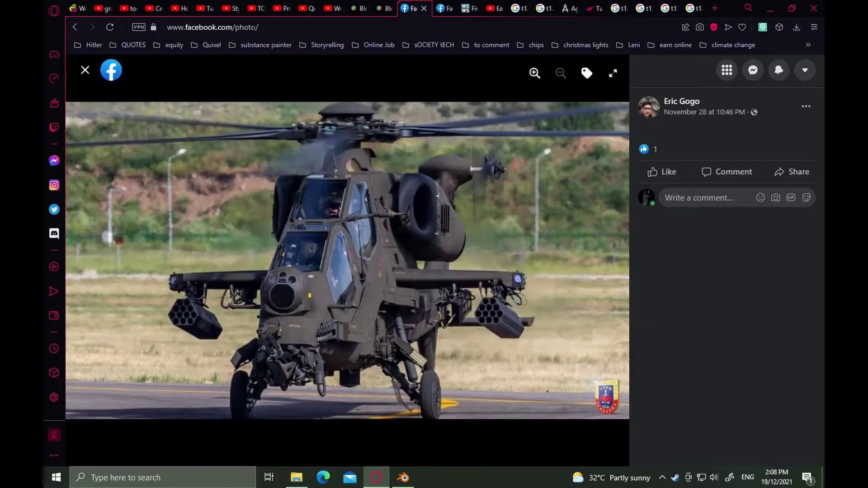
pyautogui.hotkey('alt', 'Tab')
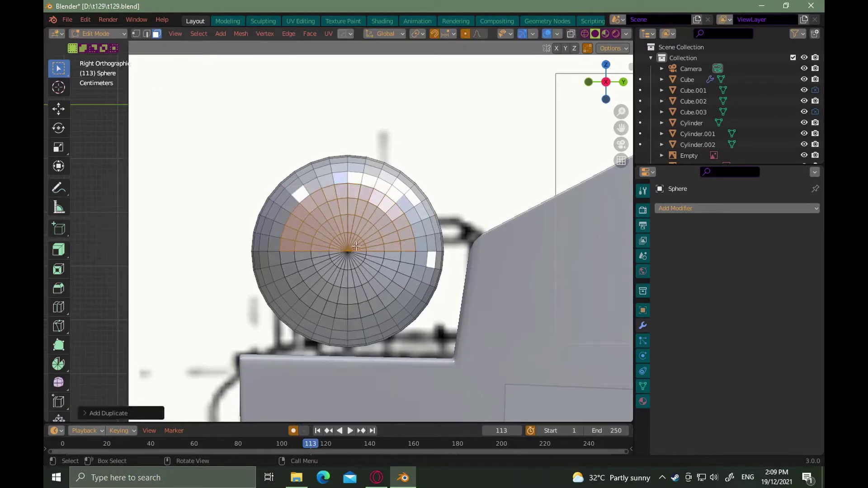
# Clear the selection of the duplicated upper side faces on the sphere
pyautogui.moveTo(368, 229); pyautogui.dragTo(407, 256, button='middle')
pyautogui.hotkey('alt', 'a')
pyautogui.rightClick(407, 255)
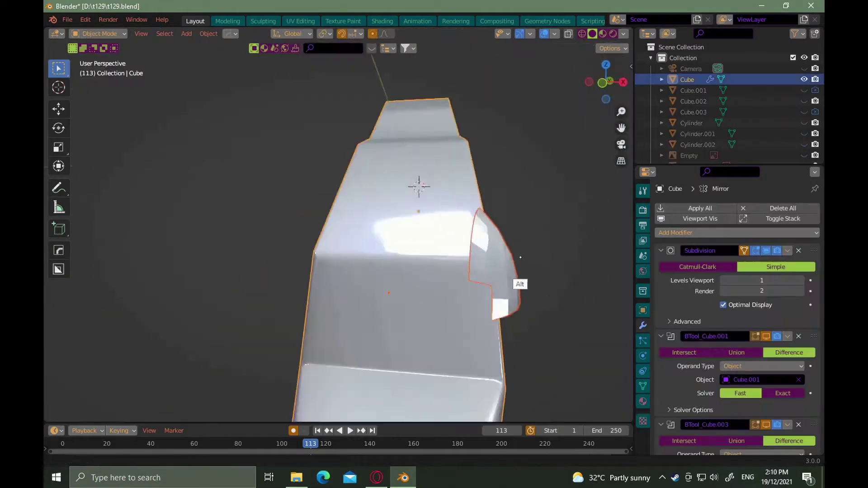
# Extrude the underside of the separated sphere cap down to the nose deck in right side view
pyautogui.press('Tab')
pyautogui.keyDown('alt'); pyautogui.moveTo(521, 258); pyautogui.dragTo(480, 210); pyautogui.keyUp('alt')
pyautogui.press('Tab')
pyautogui.click(544, 224)
pyautogui.press('Tab')
pyautogui.click(558, 210)
pyautogui.scroll(-5, 481, 208)
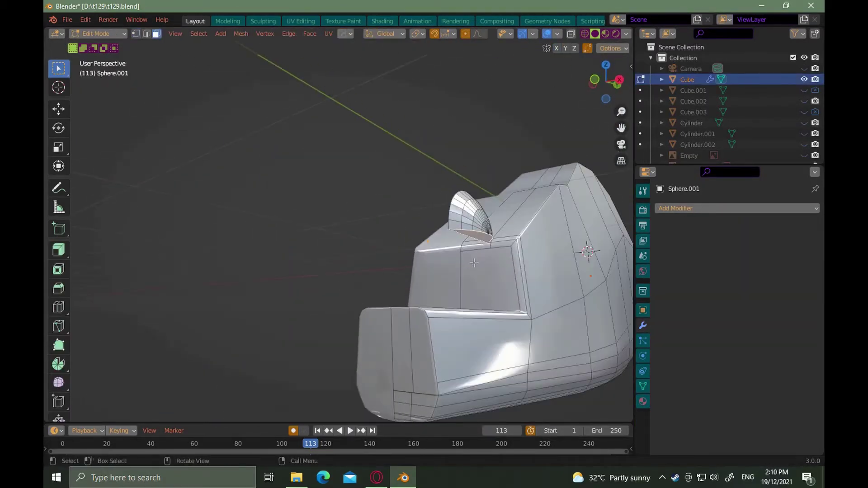
pyautogui.press('e')
pyautogui.press('KP_3')
pyautogui.scroll(10, 370, 251)
pyautogui.press('g')
pyautogui.click(249, 271)
# Select the bottom edges of the turret's side piece and align them with the nose deck in side view
pyautogui.press('Tab')
pyautogui.click(243, 235)
pyautogui.press('Tab')
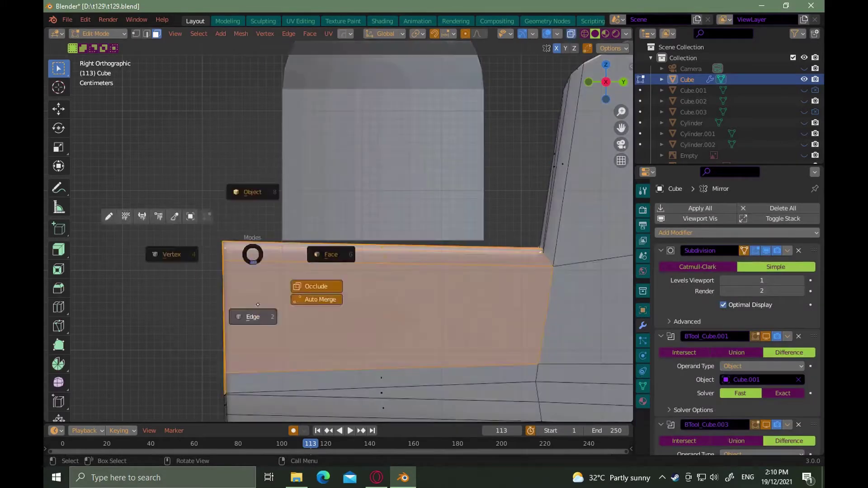
pyautogui.click(252, 289)
pyautogui.press('g')
pyautogui.press('Tab')
pyautogui.moveTo(273, 231); pyautogui.dragTo(499, 246)
pyautogui.hotkey('alt', 'z')
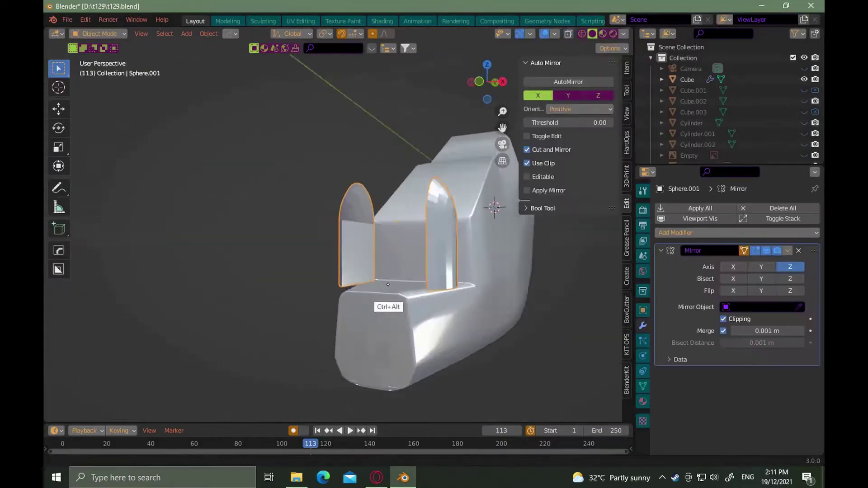
# Apply the Mirror modifier on the turret's side pieces
pyautogui.press('Tab')
pyautogui.moveTo(388, 284); pyautogui.dragTo(452, 271, button='middle')
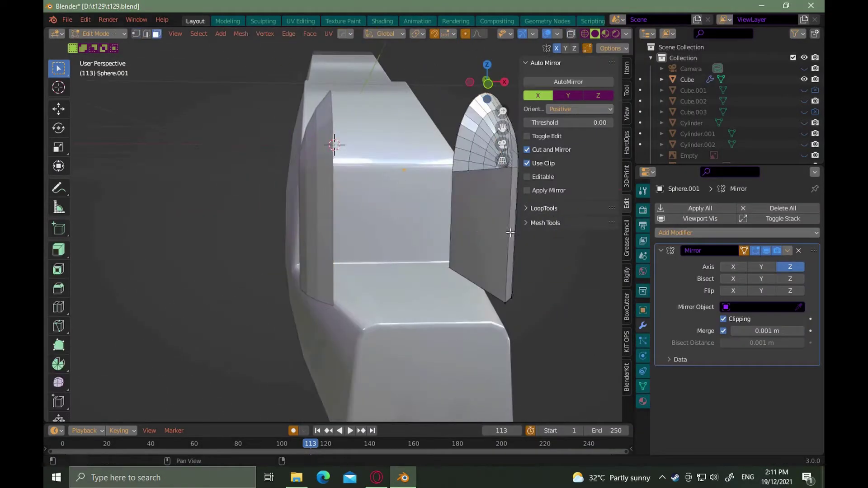
pyautogui.moveTo(362, 181); pyautogui.dragTo(326, 208, button='middle')
pyautogui.press('Tab')
pyautogui.click(788, 251)
pyautogui.click(746, 262)
pyautogui.press('Tab')
# Connect the bottom edges of the two turret side pieces with a floor face and subdivide it
pyautogui.moveTo(389, 316); pyautogui.dragTo(418, 335, button='middle')
pyautogui.click(466, 273)
pyautogui.keyDown('shift'); pyautogui.click(335, 278); pyautogui.keyUp('shift')
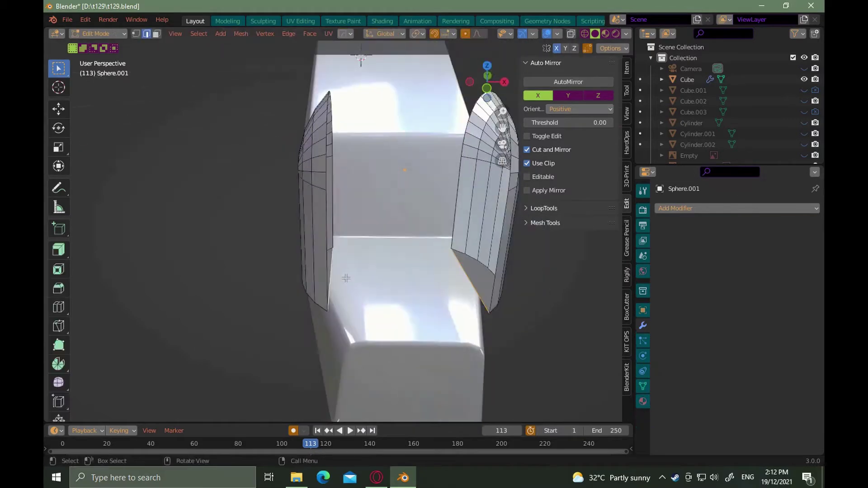
pyautogui.rightClick(464, 273)
pyautogui.moveTo(470, 52)
pyautogui.click(503, 52)
pyautogui.moveTo(548, 310); pyautogui.dragTo(520, 335, button='middle')
pyautogui.rightClick(360, 271)
pyautogui.click(347, 126)
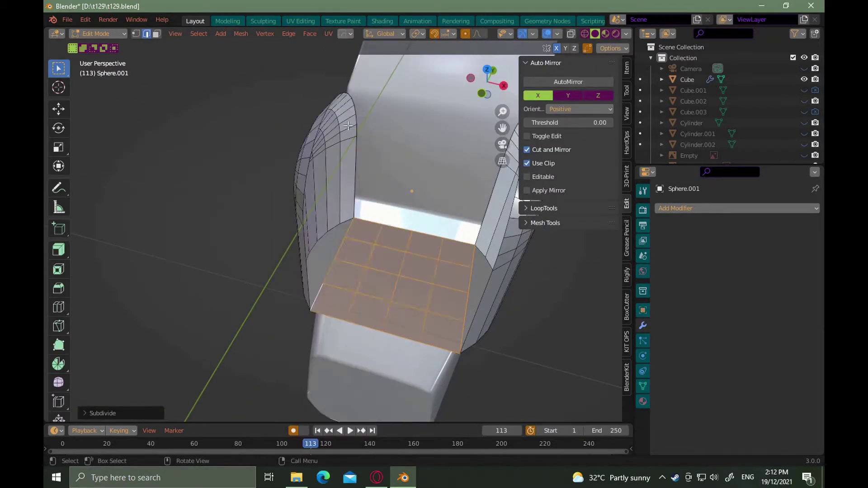
# Try to shape the four central faces of the turret floor into a circle
pyautogui.keyDown('shift'); pyautogui.click(420, 268); pyautogui.keyUp('shift')
pyautogui.keyDown('shift'); pyautogui.click(412, 293); pyautogui.keyUp('shift')
pyautogui.keyDown('shift'); pyautogui.click(380, 286); pyautogui.keyUp('shift')
pyautogui.rightClick(410, 272)
pyautogui.click(456, 222)
pyautogui.rightClick(393, 267)
pyautogui.click(435, 223)
pyautogui.hotkey('ctrl', 'z')
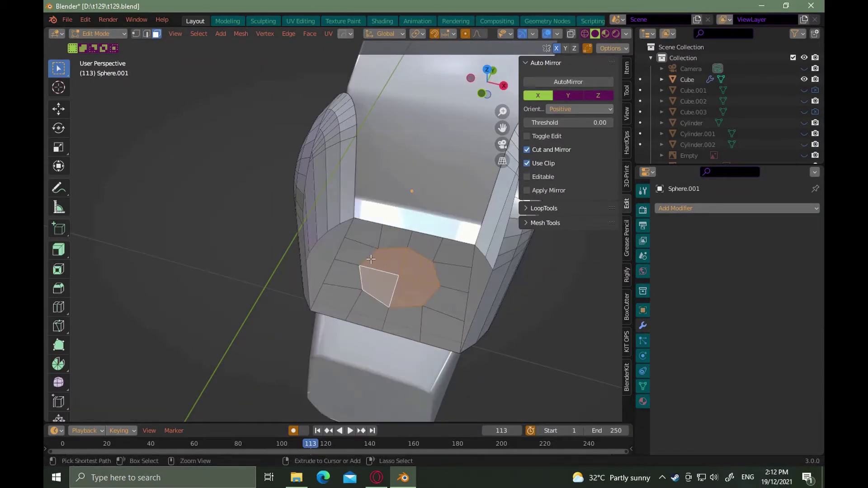
# Select the turret floor's faces and subdivide them into a finer grid
pyautogui.keyDown('shift'); pyautogui.moveTo(328, 324); pyautogui.dragTo(448, 253); pyautogui.keyUp('shift')
pyautogui.rightClick(395, 246)
pyautogui.click(395, 246)
# Select a central patch of the turret floor's faces in top view with circle select at radius 25
pyautogui.moveTo(383, 254); pyautogui.dragTo(412, 291)
pyautogui.press('KP_7')
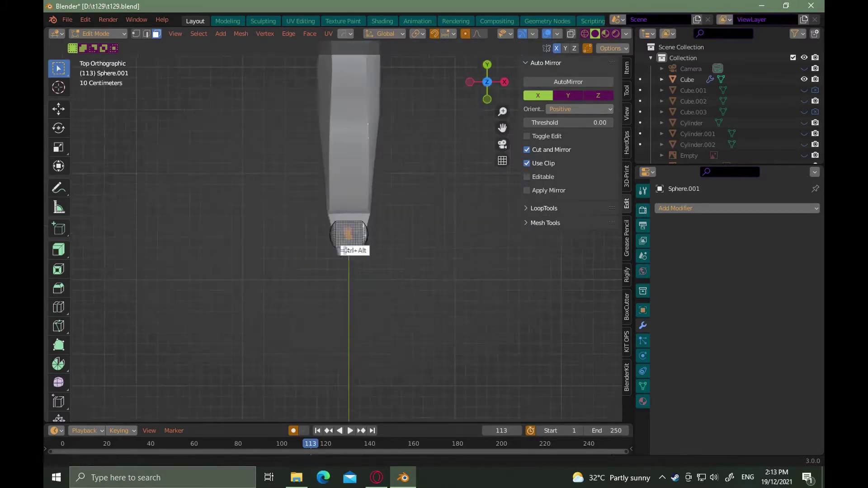
pyautogui.scroll(10, 349, 236)
pyautogui.press('w')
pyautogui.click(365, 249)
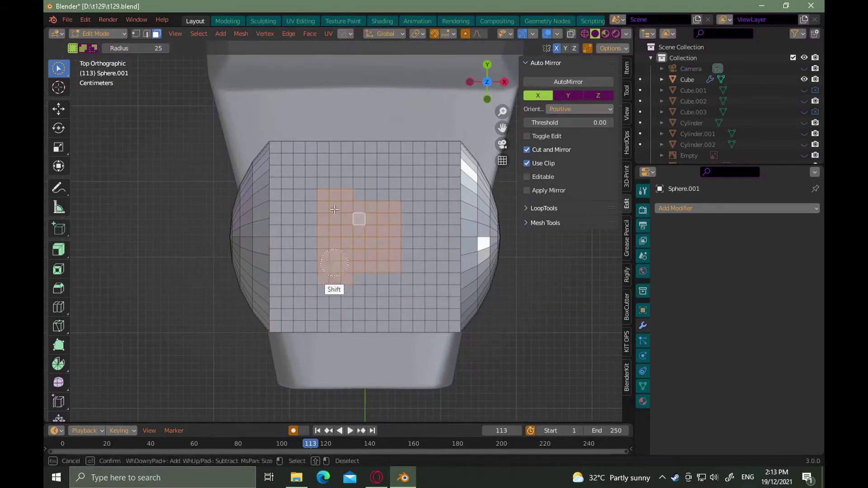
pyautogui.hotkey('alt', 'Tab')
pyautogui.hotkey('alt', 'Tab')
pyautogui.hotkey('alt', 'Tab')
pyautogui.hotkey('alt', 'Tab')
pyautogui.keyDown('shift'); pyautogui.moveTo(340, 193); pyautogui.dragTo(325, 240); pyautogui.keyUp('shift')
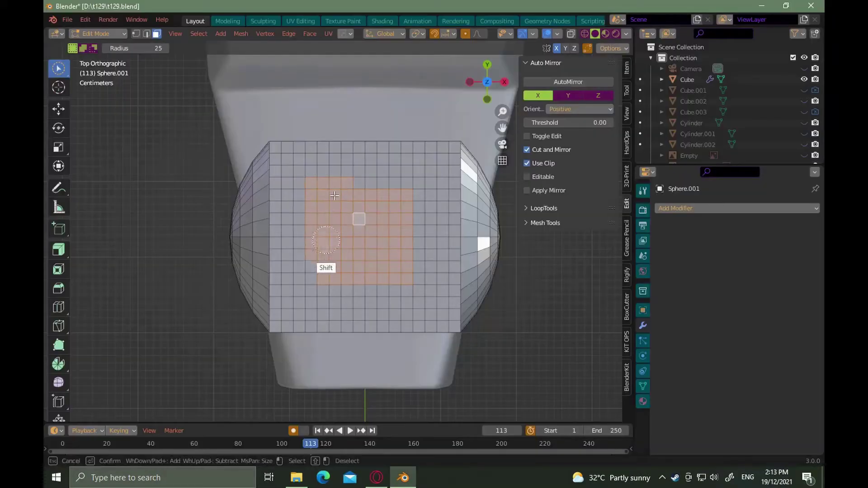
pyautogui.rightClick(361, 199)
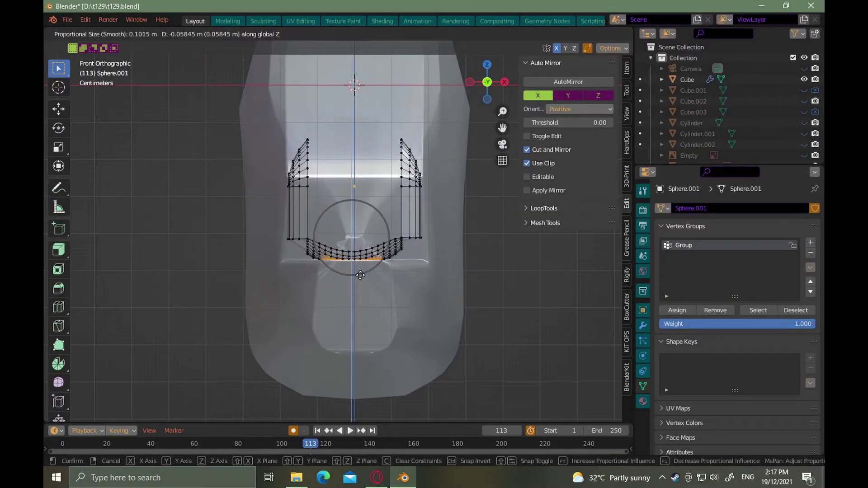
# Move the selected central patch of the turret floor down about 0.056 m along Z with smooth proportional editing
pyautogui.press('c')
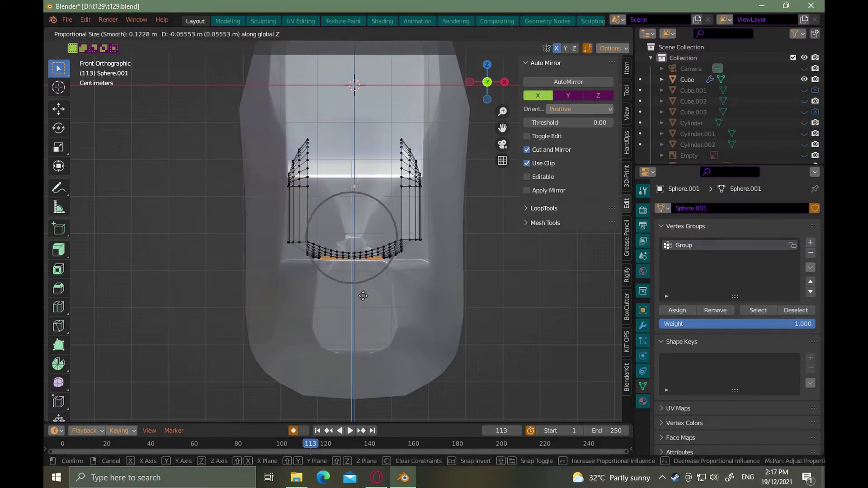
pyautogui.click(368, 297)
pyautogui.moveTo(368, 297); pyautogui.dragTo(412, 312, button='middle')
# Cut additional edges into the turret side piece where its lower end meets the floor
pyautogui.press('k')
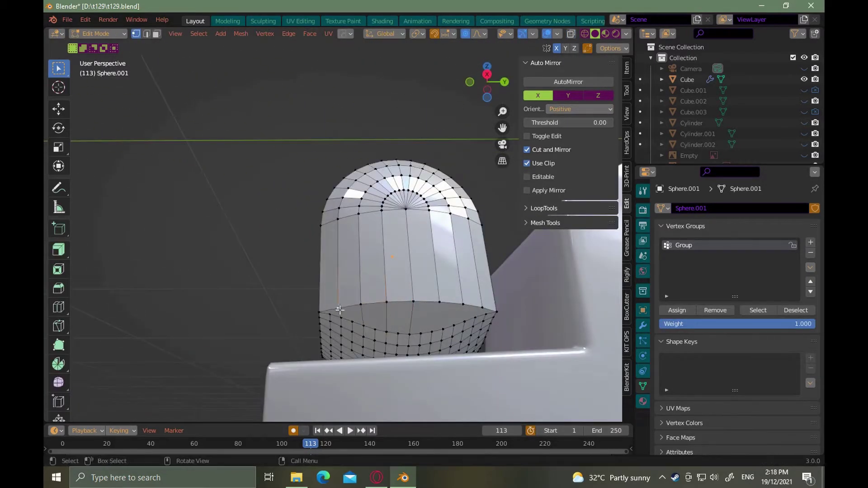
pyautogui.moveTo(478, 317); pyautogui.dragTo(355, 189, button='middle')
pyautogui.hotkey('ctrl', 'r')
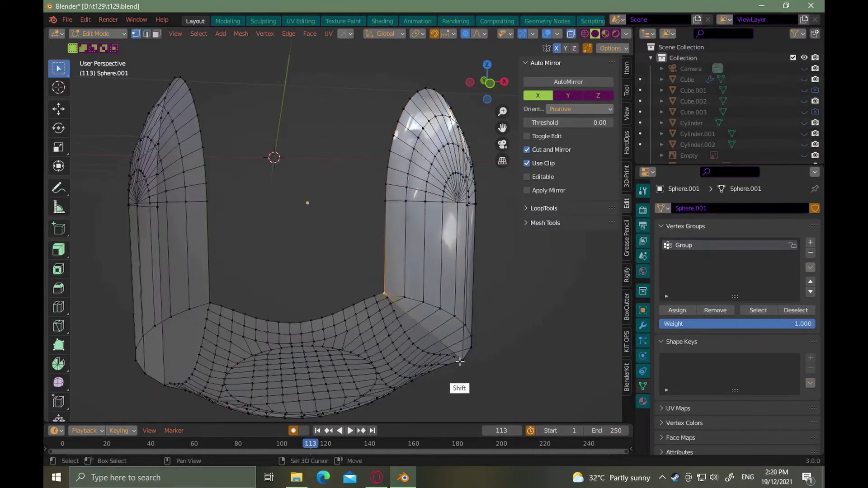
# Extrude the lower corner between the turret side piece and the floor, and position the new geometry with proportional editing off
pyautogui.keyDown('shift'); pyautogui.click(460, 361); pyautogui.keyUp('shift')
pyautogui.moveTo(459, 361); pyautogui.dragTo(426, 368, button='middle')
pyautogui.press('e')
pyautogui.click(450, 126)
pyautogui.press('o')
pyautogui.moveTo(450, 127); pyautogui.dragTo(435, 384, button='middle')
pyautogui.press('g')
pyautogui.click(317, 379)
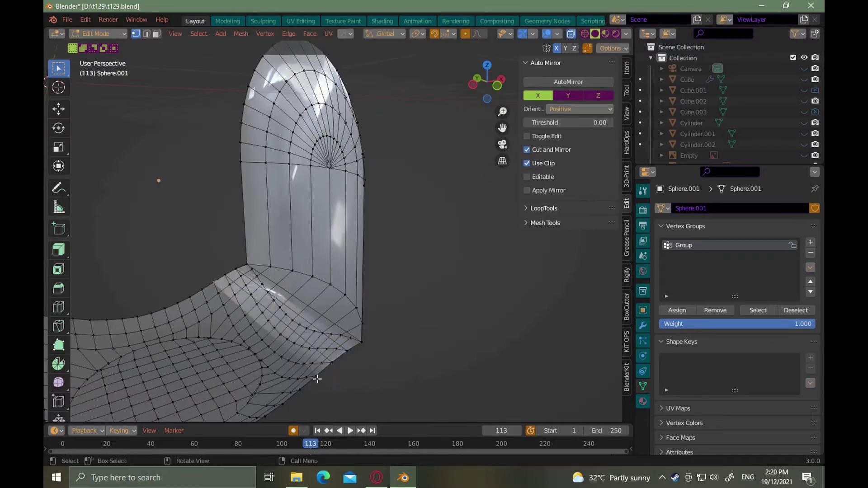
# Reposition the vertices along the outer edge of the turret floor to smooth the corner below the side piece
pyautogui.press('g')
pyautogui.click(317, 379)
pyautogui.moveTo(317, 378); pyautogui.dragTo(416, 384, button='middle')
pyautogui.hotkey('alt', 'z')
pyautogui.press('g')
pyautogui.rightClick(359, 407)
pyautogui.moveTo(358, 407); pyautogui.dragTo(407, 316, button='middle')
pyautogui.press('g')
pyautogui.click(326, 361)
pyautogui.press('g')
pyautogui.click(475, 262)
pyautogui.moveTo(475, 262); pyautogui.dragTo(391, 293, button='middle')
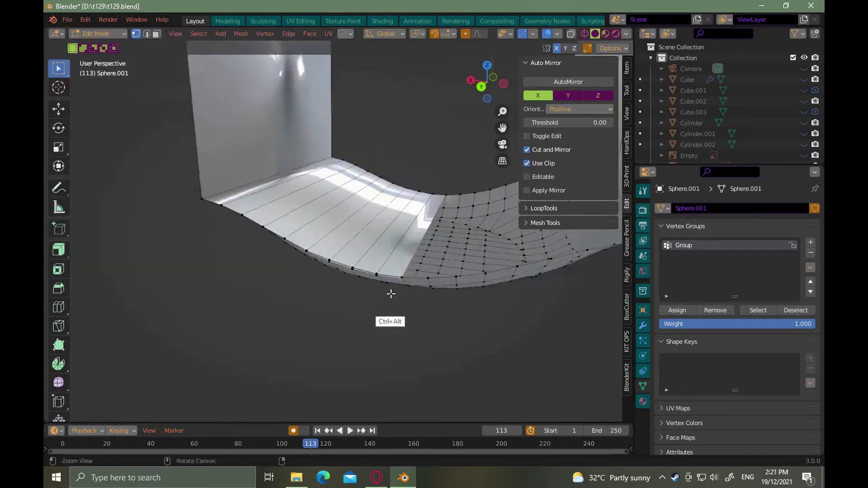
# Merge the stray vertices along the outer rim of the turret floor
pyautogui.keyDown('ctrl'); pyautogui.keyDown('alt'); pyautogui.moveTo(391, 293); pyautogui.dragTo(416, 318); pyautogui.keyUp('alt'); pyautogui.keyUp('ctrl')
pyautogui.press('m')
pyautogui.click(417, 319)
pyautogui.moveTo(366, 282); pyautogui.dragTo(324, 262, button='middle')
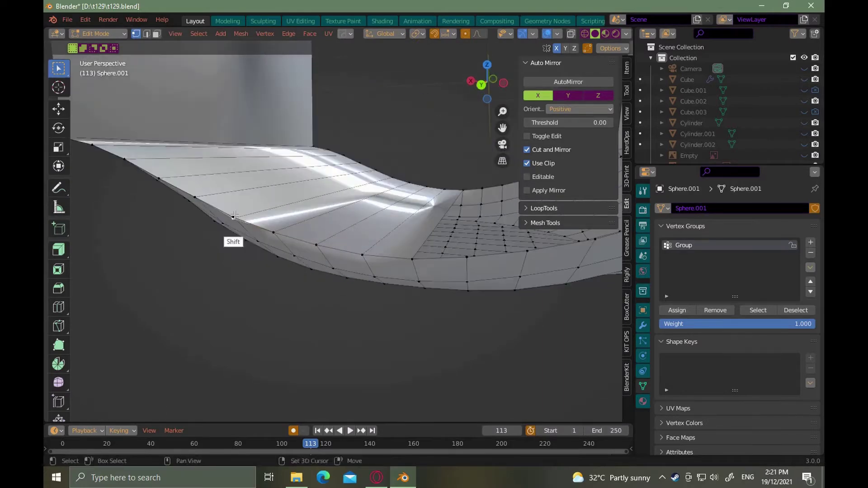
pyautogui.keyDown('shift'); pyautogui.moveTo(235, 216); pyautogui.dragTo(380, 293, button='middle'); pyautogui.keyUp('shift')
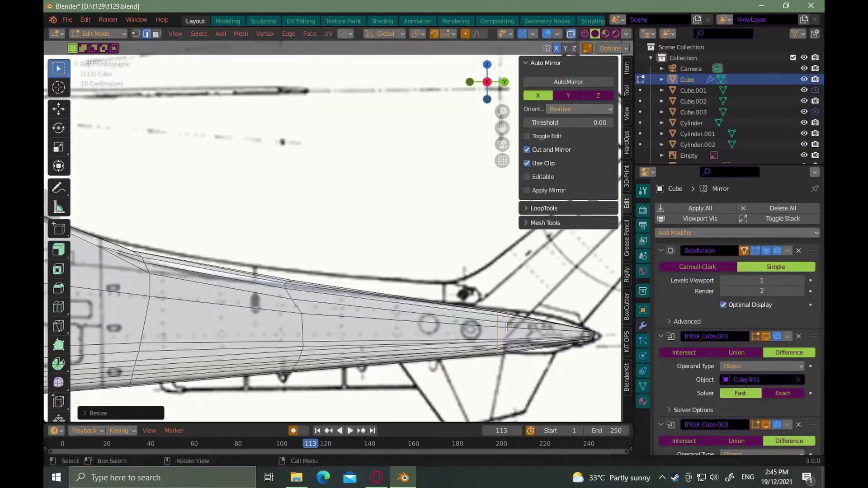
# Slide the selected vertical edge loop of the fuselage's tail boom back towards the tail tip
pyautogui.press('g')
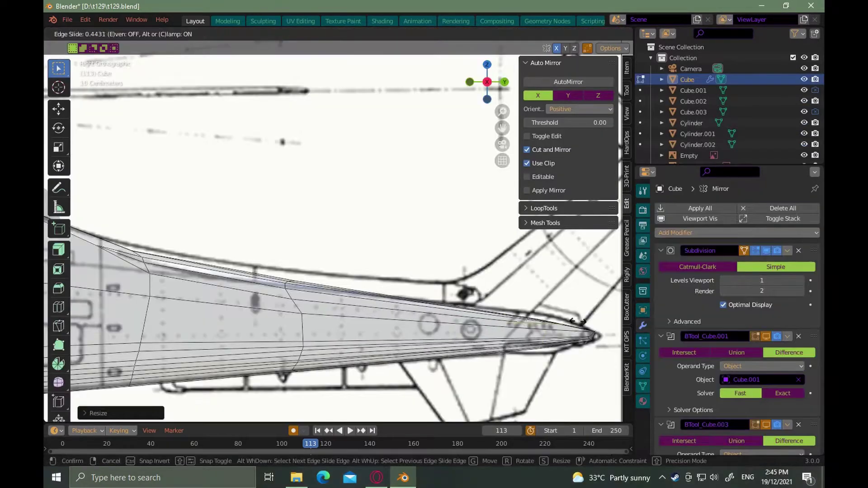
pyautogui.click(558, 341)
pyautogui.scroll(2, 511, 335)
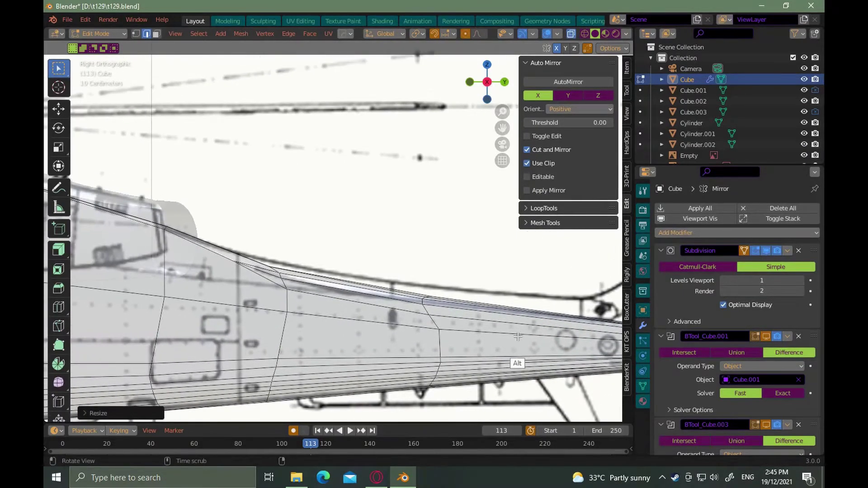
pyautogui.scroll(-5, 517, 337)
# Add a cylinder, rotate it 90 degrees in side view, and move it along Y to the tail boom
pyautogui.press('Tab')
pyautogui.hotkey('shift', 'a')
pyautogui.moveTo(503, 245)
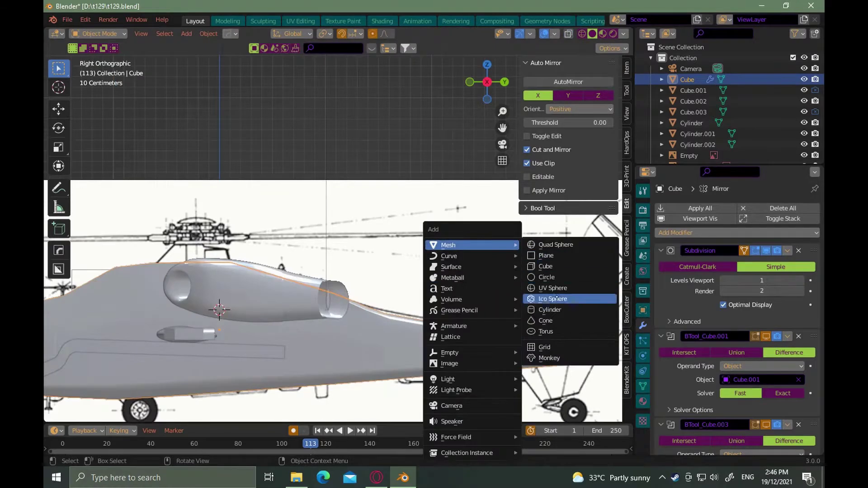
pyautogui.click(553, 310)
pyautogui.write('r90')
pyautogui.press('Return')
pyautogui.press('g')
pyautogui.press('y')
pyautogui.click(606, 315)
pyautogui.scroll(-1, 602, 315)
pyautogui.keyDown('alt'); pyautogui.keyDown('shift'); pyautogui.moveTo(602, 316); pyautogui.dragTo(537, 319); pyautogui.keyUp('shift'); pyautogui.keyUp('alt')
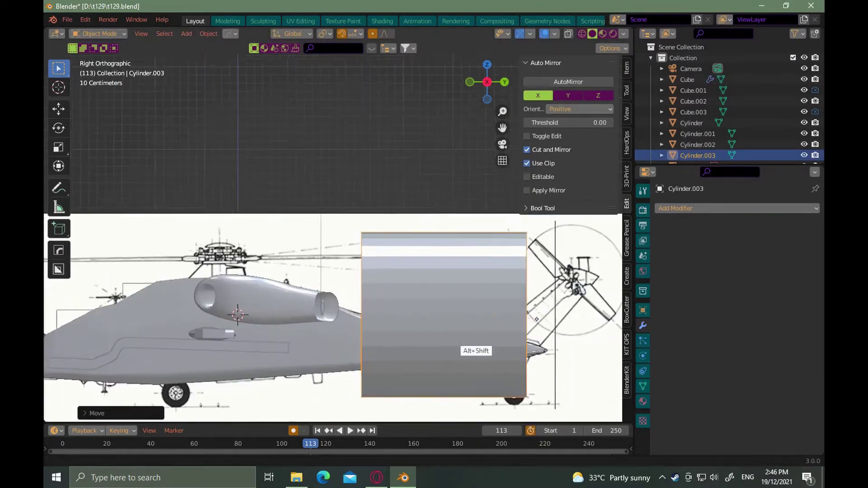
pyautogui.keyDown('shift'); pyautogui.moveTo(536, 319); pyautogui.dragTo(472, 310, button='middle'); pyautogui.keyUp('shift')
# Scale the new cylinder down and move it along Y and Z over the middle of the tail boom
pyautogui.press('s')
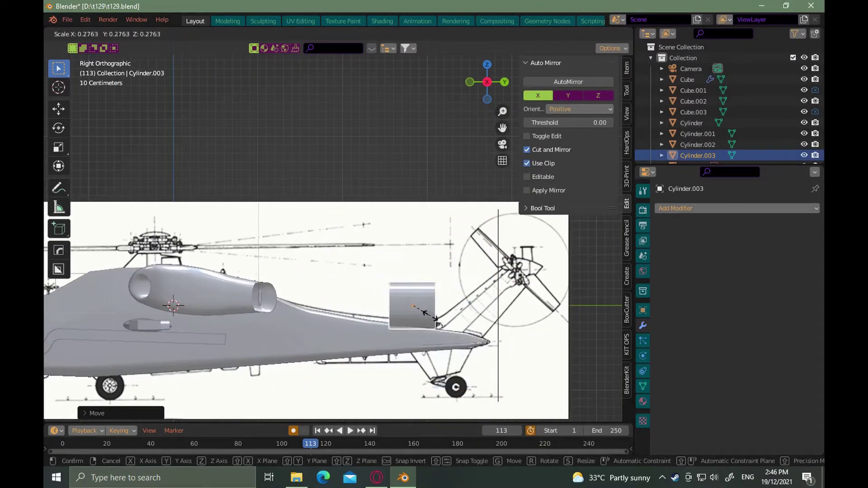
pyautogui.click(439, 331)
pyautogui.press('g')
pyautogui.press('y')
pyautogui.click(393, 342)
pyautogui.press('g')
pyautogui.press('z')
pyautogui.click(393, 364)
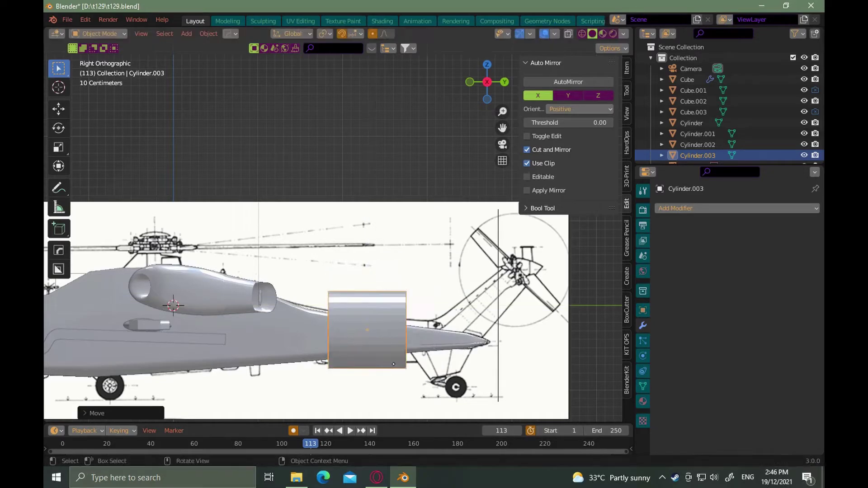
# Stretch the cylinder along Y and shift it to cover the tail boom up to the fin's base
pyautogui.press('s')
pyautogui.press('y')
pyautogui.click(421, 393)
pyautogui.press('g')
pyautogui.press('y')
pyautogui.click(413, 393)
pyautogui.scroll(1, 384, 371)
pyautogui.keyDown('alt'); pyautogui.keyDown('shift'); pyautogui.moveTo(365, 363); pyautogui.dragTo(378, 331); pyautogui.keyUp('shift'); pyautogui.keyUp('alt')
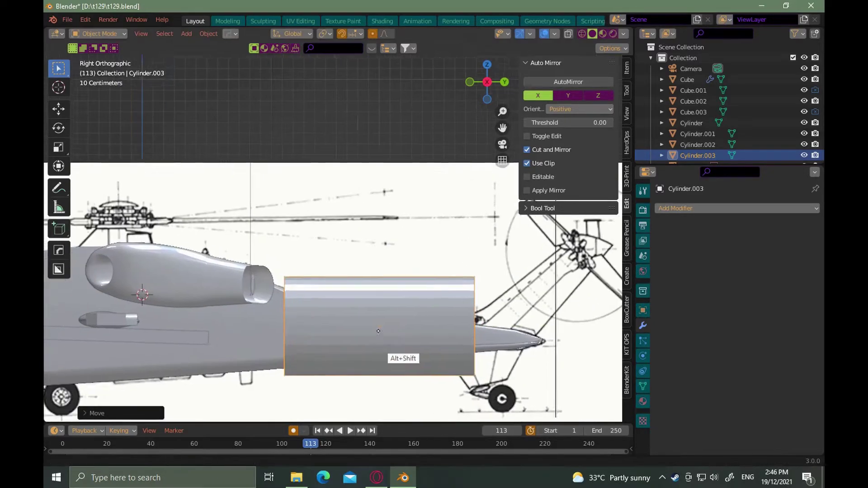
pyautogui.keyDown('shift'); pyautogui.moveTo(378, 331); pyautogui.dragTo(417, 349, button='middle'); pyautogui.keyUp('shift')
# Isolate the tail cylinder in front view and rescale its width along X
pyautogui.press('KP_1')
pyautogui.hotkey('shift', 'h')
pyautogui.keyDown('ctrl'); pyautogui.keyDown('alt'); pyautogui.moveTo(414, 353); pyautogui.dragTo(416, 322); pyautogui.keyUp('alt'); pyautogui.keyUp('ctrl')
pyautogui.press('s')
pyautogui.press('x')
pyautogui.click(407, 323)
# Select the end face of the tail cylinder in edit mode and scale it along Y
pyautogui.press('KP_3')
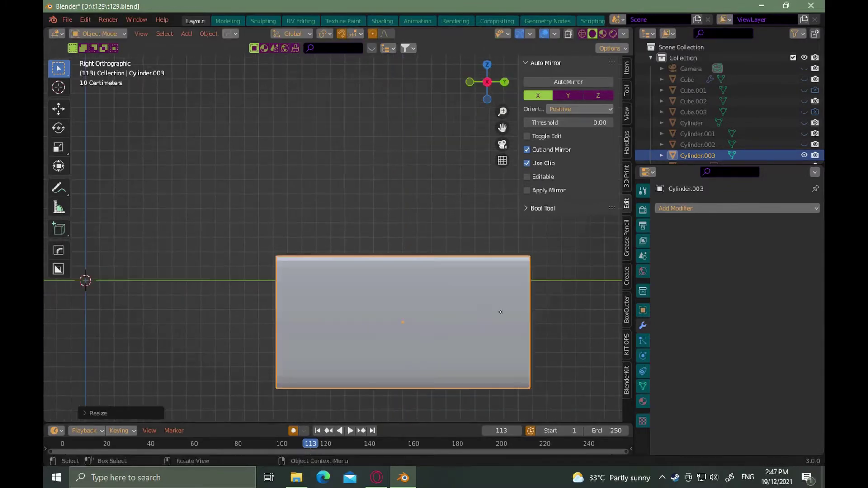
pyautogui.keyDown('alt'); pyautogui.moveTo(500, 311); pyautogui.dragTo(485, 316); pyautogui.keyUp('alt')
pyautogui.keyDown('ctrl'); pyautogui.keyDown('alt'); pyautogui.moveTo(439, 339); pyautogui.dragTo(420, 359); pyautogui.keyUp('alt'); pyautogui.keyUp('ctrl')
pyautogui.press('Tab')
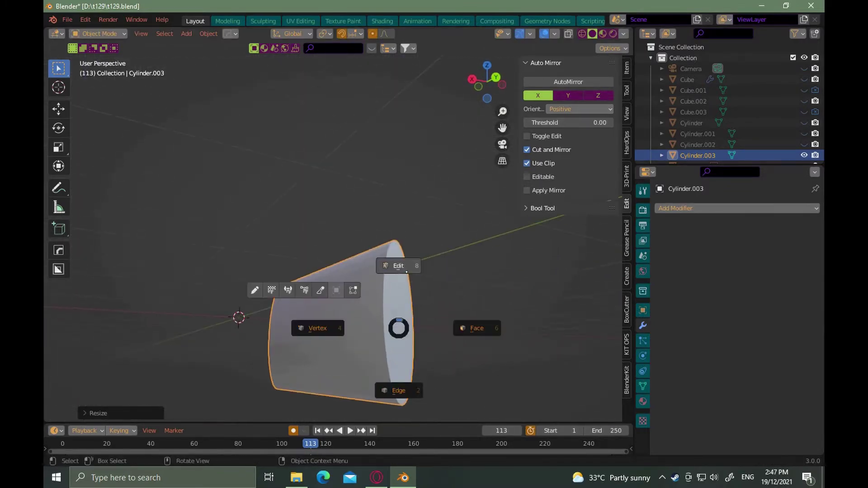
pyautogui.click(405, 332)
pyautogui.press('s')
pyautogui.press('y')
pyautogui.click(408, 334)
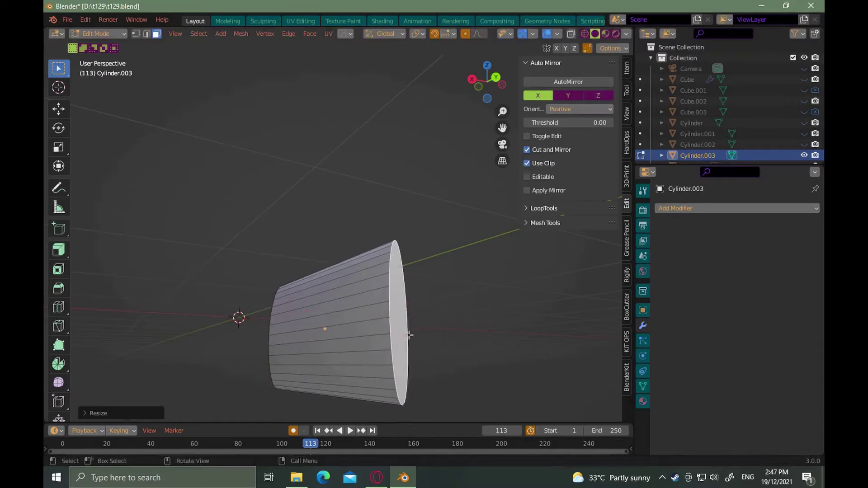
pyautogui.keyDown('ctrl'); pyautogui.keyDown('alt'); pyautogui.moveTo(427, 324); pyautogui.dragTo(432, 354); pyautogui.keyUp('alt'); pyautogui.keyUp('ctrl')
# Unhide all objects in side view and reopen the tail cylinder for editing
pyautogui.press('KP_3')
pyautogui.press('Tab')
pyautogui.hotkey('alt', 'h')
pyautogui.keyDown('alt'); pyautogui.keyDown('shift'); pyautogui.moveTo(357, 290); pyautogui.dragTo(418, 276); pyautogui.keyUp('shift'); pyautogui.keyUp('alt')
pyautogui.click(421, 274)
pyautogui.click(421, 274)
pyautogui.press('Tab')
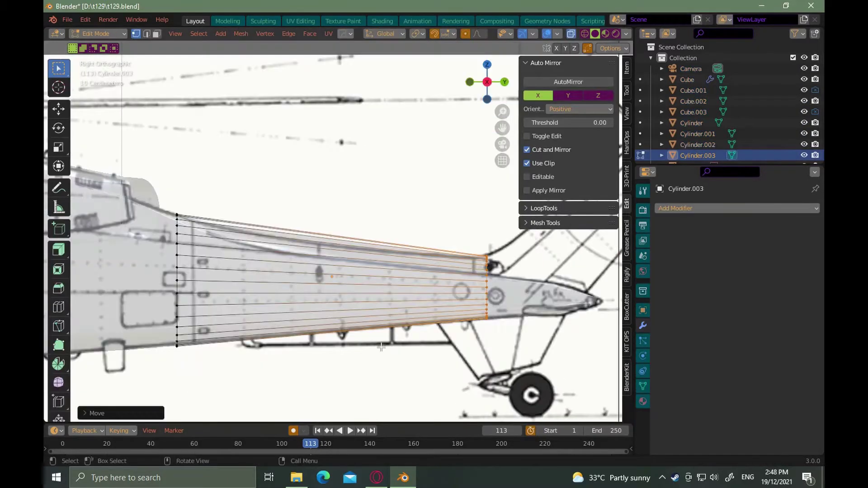
# Add a centred loop cut to the tail cylinder, then scale it and move it along Z to fit the blueprint outline
pyautogui.keyDown('ctrl'); pyautogui.keyDown('alt'); pyautogui.moveTo(435, 318); pyautogui.dragTo(432, 302); pyautogui.keyUp('alt'); pyautogui.keyUp('ctrl')
pyautogui.hotkey('ctrl', 'r')
pyautogui.click(296, 262)
pyautogui.rightClick(299, 262)
pyautogui.press('s')
pyautogui.click(303, 262)
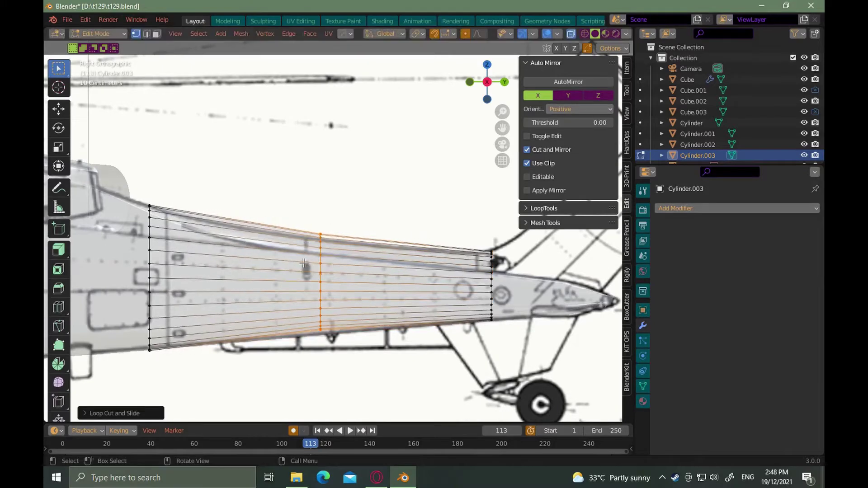
pyautogui.press('g')
pyautogui.press('z')
pyautogui.click(304, 266)
# Add a loop cut midway along the rear half of the tail cylinder and fit it to the blueprint outline
pyautogui.scroll(2, 305, 266)
pyautogui.hotkey('ctrl', 'r')
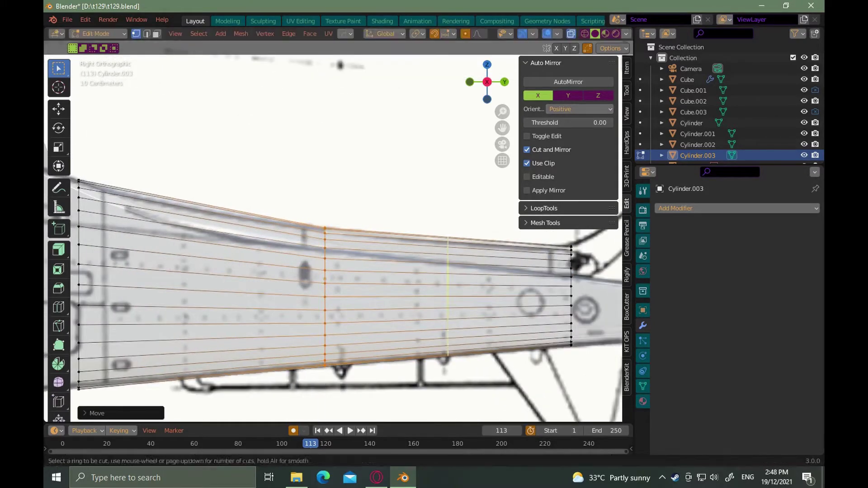
pyautogui.click(415, 252)
pyautogui.click(419, 254)
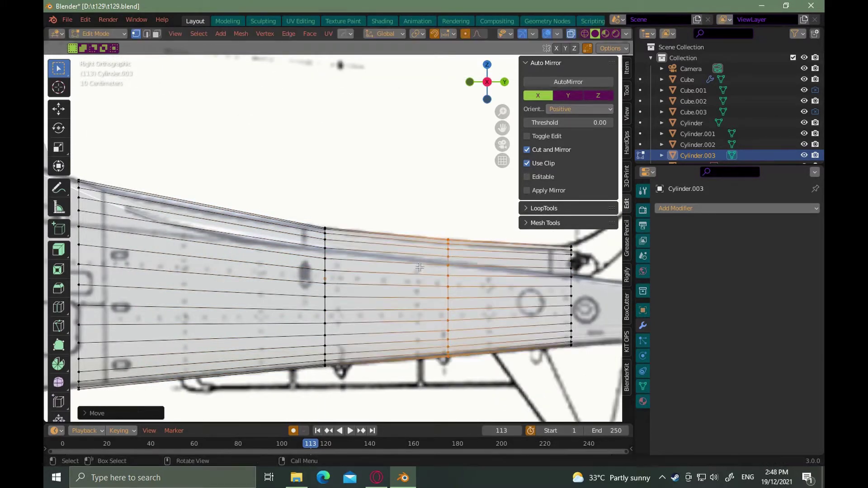
# Add a loop cut midway along the front half of the tail cylinder, scaled and moved along Z to the blueprint
pyautogui.click(181, 203)
pyautogui.rightClick(182, 202)
pyautogui.press('s')
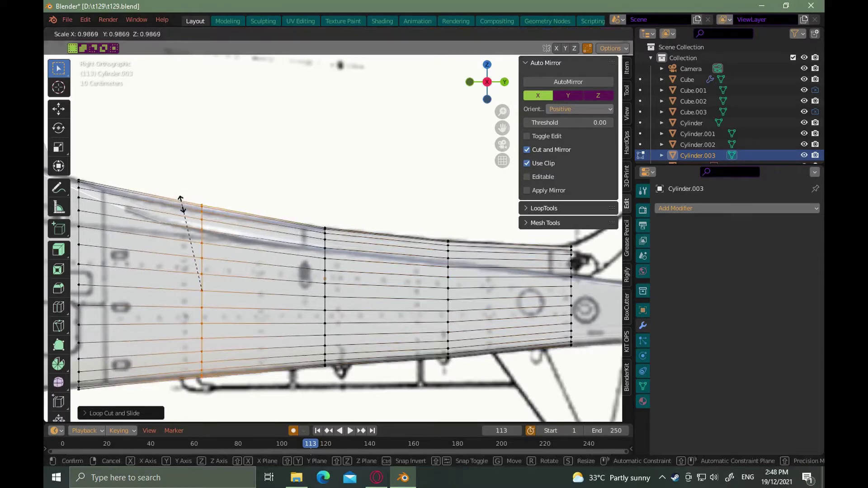
pyautogui.click(181, 201)
pyautogui.press('g')
pyautogui.press('z')
pyautogui.click(184, 205)
# Extrude the tail cylinder's rear edge loop, rotate it towards the fin's angle, and adjust it along Z
pyautogui.scroll(-3, 430, 291)
pyautogui.scroll(1, 430, 290)
pyautogui.keyDown('shift'); pyautogui.moveTo(430, 291); pyautogui.dragTo(259, 315, button='middle'); pyautogui.keyUp('shift')
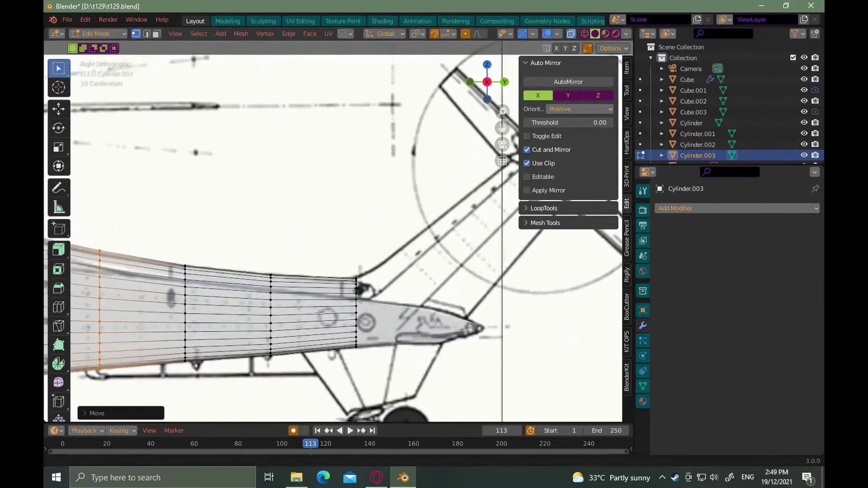
pyautogui.keyDown('alt'); pyautogui.click(336, 314); pyautogui.keyUp('alt')
pyautogui.press('e')
pyautogui.press('r')
pyautogui.click(392, 332)
pyautogui.press('g')
pyautogui.press('z')
pyautogui.click(393, 329)
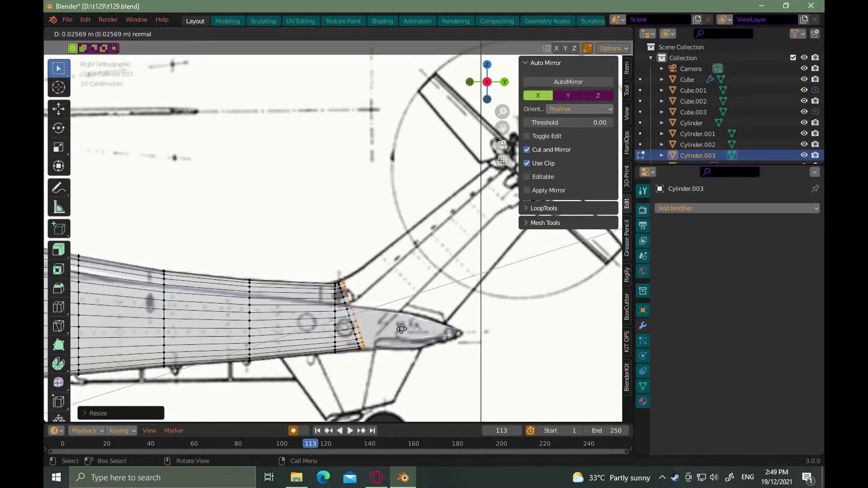
# Extrude a second tilted section at the fin's base, then scale and move it to follow the blueprint
pyautogui.click(415, 312)
pyautogui.press('s')
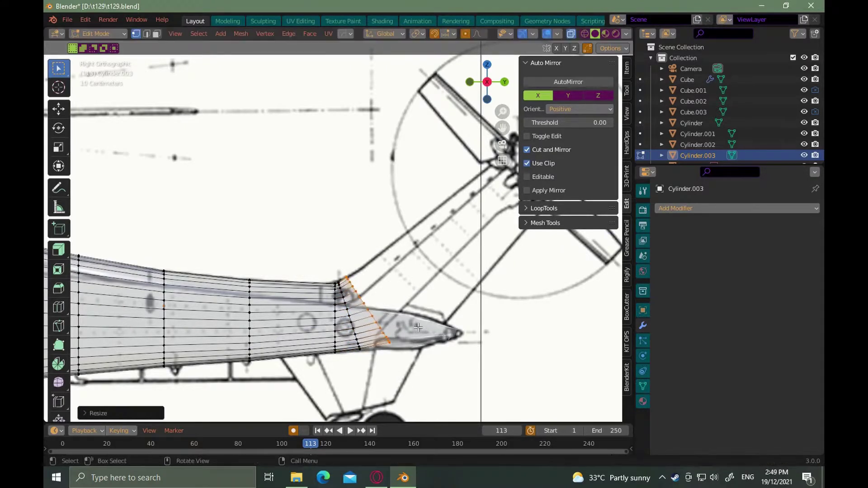
pyautogui.press('g')
pyautogui.press('s')
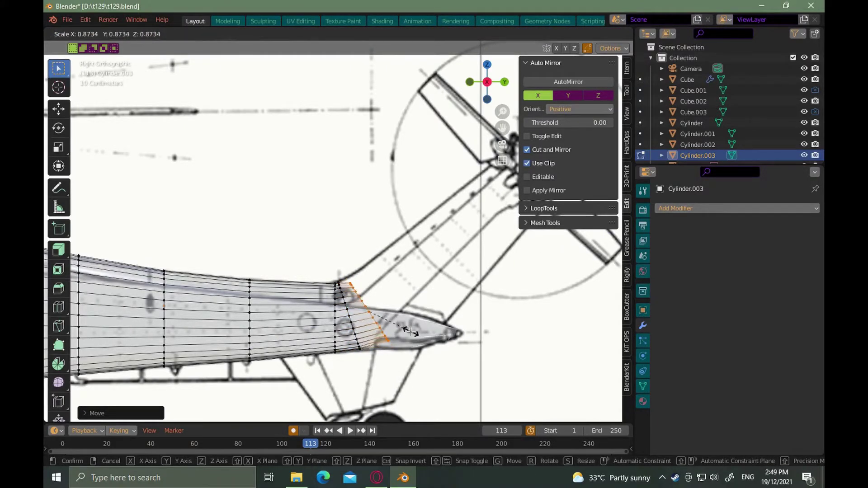
pyautogui.click(412, 316)
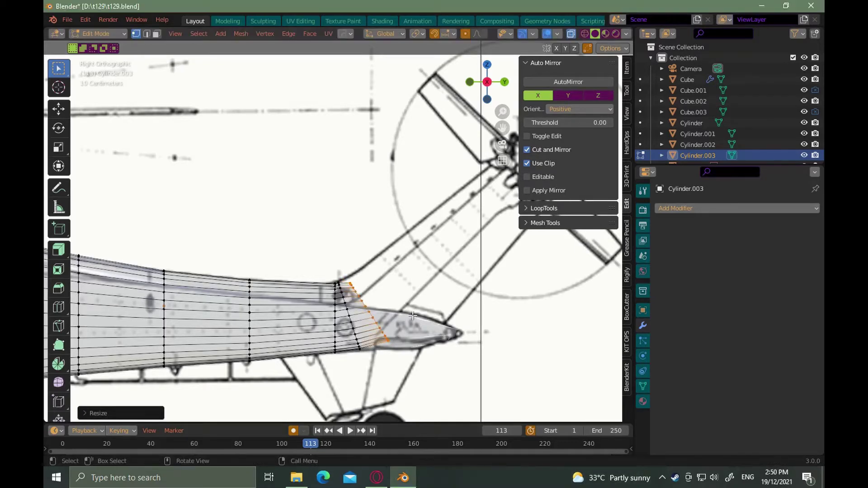
pyautogui.press('g')
pyautogui.click(438, 306)
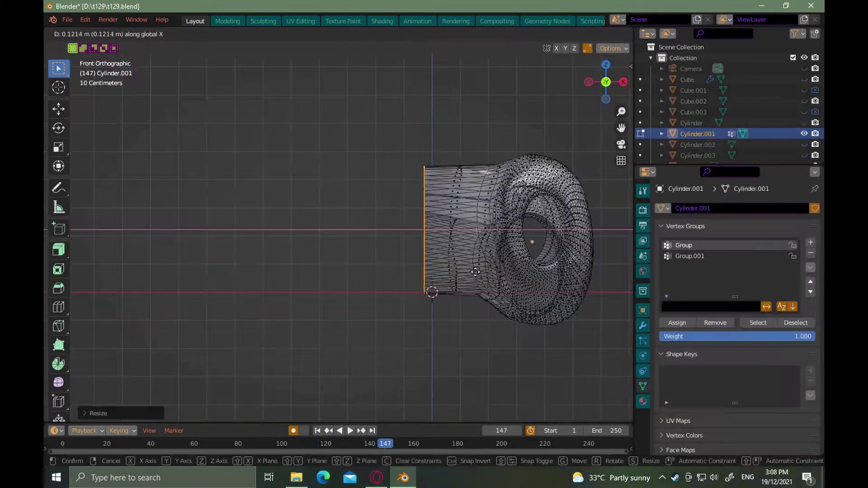
# Move the engine nacelle's inner edge along X towards the fuselage centreline
pyautogui.hotkey('shift', 'z')
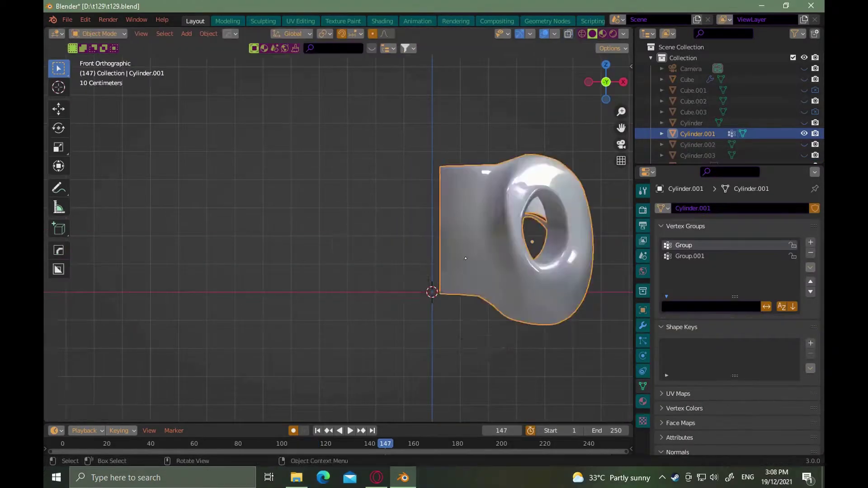
pyautogui.keyDown('alt'); pyautogui.moveTo(498, 294); pyautogui.dragTo(532, 270, button='middle'); pyautogui.keyUp('alt')
pyautogui.scroll(5, 533, 270)
pyautogui.moveTo(531, 253)
pyautogui.keyDown('alt'); pyautogui.mouseDown()
pyautogui.moveTo(447, 245)
pyautogui.moveTo(546, 267)
pyautogui.moveTo(536, 281)
pyautogui.moveTo(555, 289)
pyautogui.moveTo(546, 262)
pyautogui.mouseUp(); pyautogui.keyUp('alt')
pyautogui.press('Tab')
pyautogui.click(547, 329)
pyautogui.scroll(-5, 543, 274)
# Unhide all objects and reopen the engine nacelle for editing beside the fuselage
pyautogui.press('Tab')
pyautogui.hotkey('alt', 'h')
pyautogui.keyDown('alt'); pyautogui.keyDown('shift'); pyautogui.moveTo(545, 261); pyautogui.dragTo(483, 280); pyautogui.keyUp('shift'); pyautogui.keyUp('alt')
pyautogui.scroll(3, 476, 245)
pyautogui.click(460, 239)
pyautogui.click(460, 239)
pyautogui.press('Tab')
# Move the nacelle's upper inner edge loop along Z to meet the fuselage surface
pyautogui.click(486, 284)
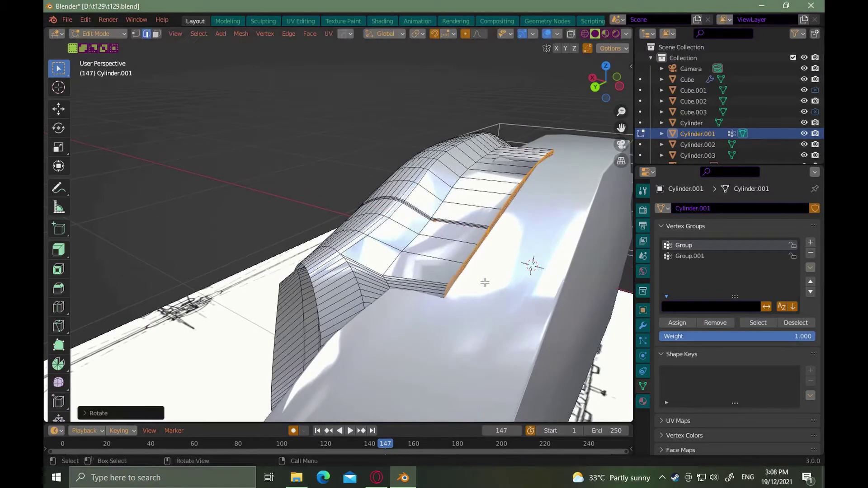
pyautogui.press('g')
pyautogui.press('z')
pyautogui.click(493, 319)
pyautogui.moveTo(494, 319); pyautogui.dragTo(522, 280, button='middle')
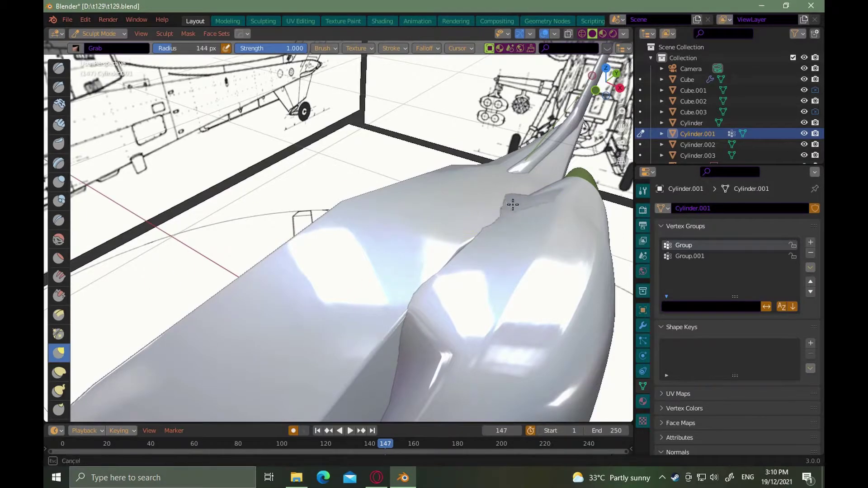
# Shape the nacelle's seam against the fuselage with the Grab brush and return to Object Mode
pyautogui.moveTo(458, 251)
pyautogui.mouseDown(button='middle')
pyautogui.moveTo(455, 269)
pyautogui.moveTo(453, 245)
pyautogui.mouseUp(button='middle')
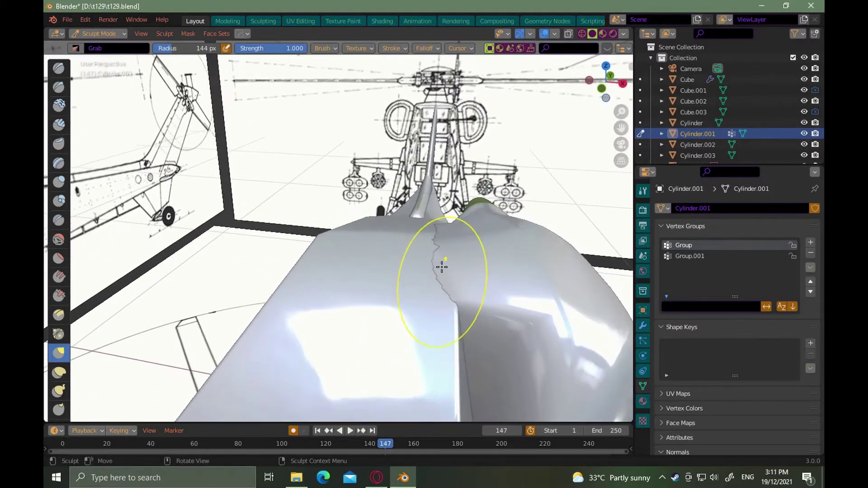
pyautogui.moveTo(441, 267)
pyautogui.keyDown('ctrl'); pyautogui.keyDown('alt'); pyautogui.mouseDown()
pyautogui.moveTo(440, 316)
pyautogui.moveTo(464, 334)
pyautogui.moveTo(441, 321)
pyautogui.mouseUp(); pyautogui.keyUp('alt'); pyautogui.keyUp('ctrl')
pyautogui.click(99, 34)
pyautogui.click(101, 45)
pyautogui.click(479, 348)
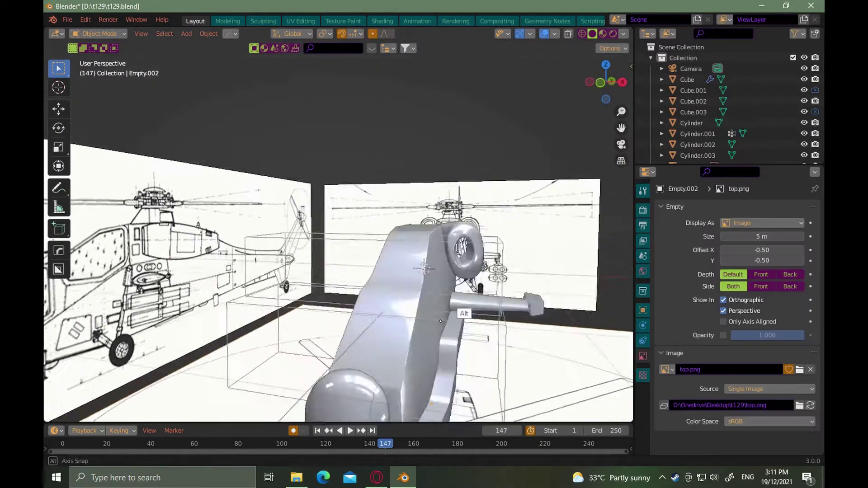
# Open the fuselage in Sculpt Mode and examine the spine, tail boom and nacelle seam from several sides
pyautogui.moveTo(441, 321); pyautogui.dragTo(461, 295, button='middle')
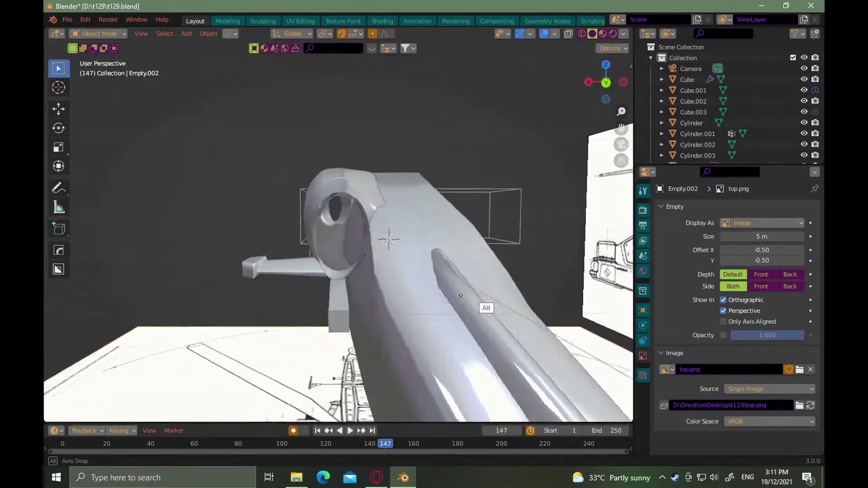
pyautogui.moveTo(461, 295)
pyautogui.keyDown('alt'); pyautogui.mouseDown()
pyautogui.moveTo(476, 294)
pyautogui.moveTo(426, 371)
pyautogui.moveTo(427, 340)
pyautogui.mouseUp(); pyautogui.keyUp('alt')
pyautogui.click(428, 290)
pyautogui.click(99, 33)
pyautogui.click(100, 67)
pyautogui.keyDown('alt'); pyautogui.moveTo(434, 290); pyautogui.dragTo(472, 204); pyautogui.keyUp('alt')
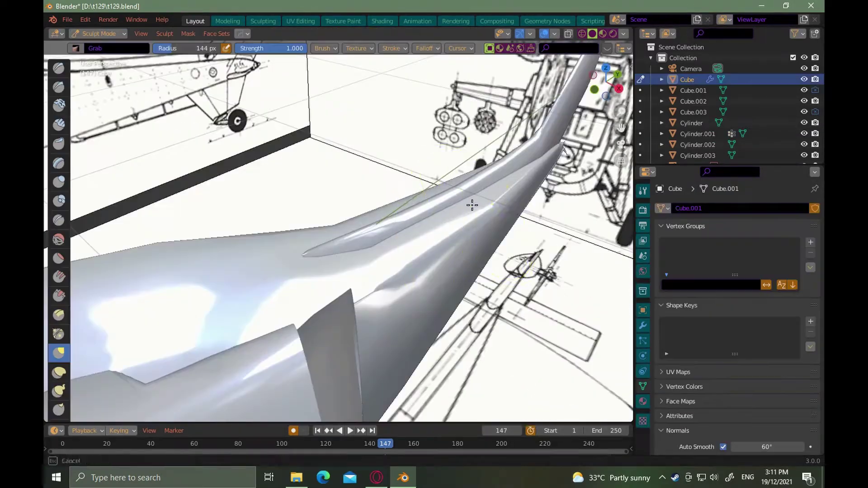
pyautogui.moveTo(471, 206); pyautogui.dragTo(477, 304, button='middle')
pyautogui.moveTo(480, 254); pyautogui.dragTo(444, 290, button='middle')
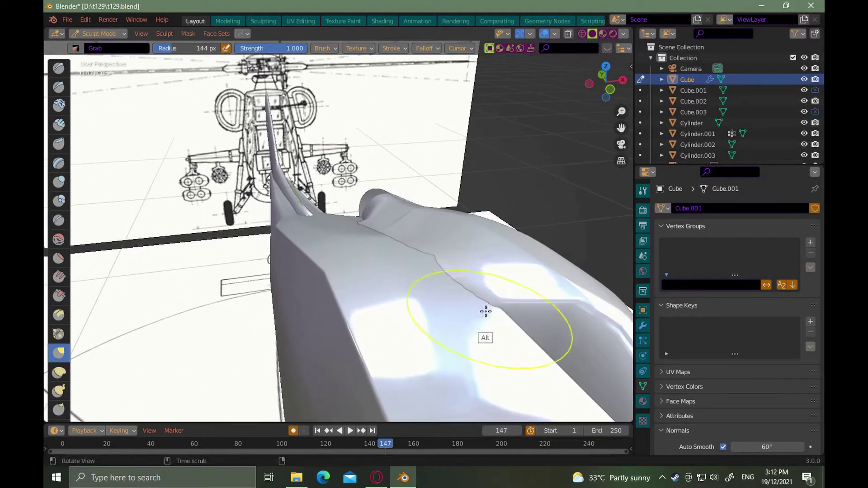
pyautogui.moveTo(486, 311); pyautogui.dragTo(348, 323, button='middle')
pyautogui.moveTo(378, 349); pyautogui.dragTo(424, 321, button='middle')
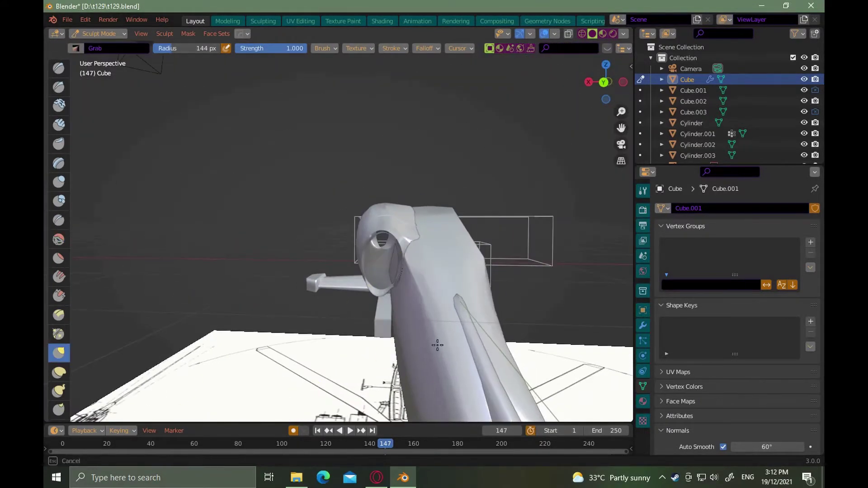
pyautogui.moveTo(449, 366); pyautogui.dragTo(468, 261, button='middle')
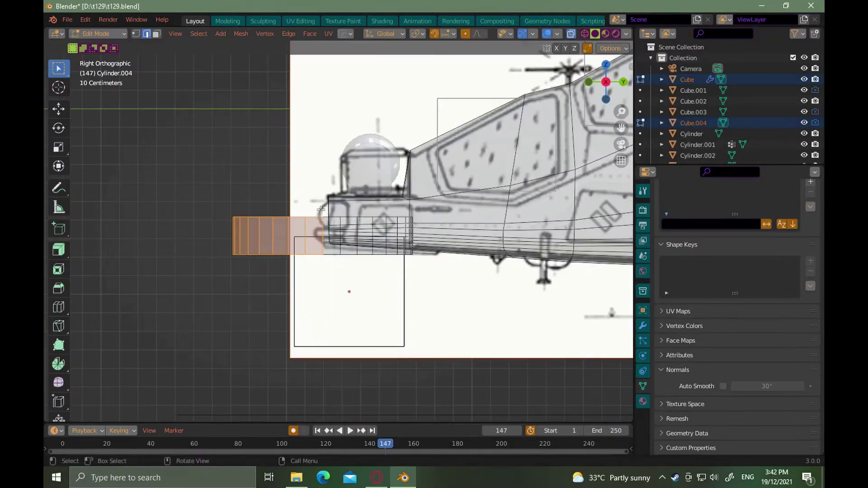
# Open only the large nose cylinder for editing, delete the vertices of its rear half and return to Object Mode
pyautogui.moveTo(353, 266); pyautogui.dragTo(432, 256, button='middle')
pyautogui.press('Tab')
pyautogui.click(453, 189)
pyautogui.click(420, 237)
pyautogui.click(421, 236)
pyautogui.press('Tab')
pyautogui.click(423, 186)
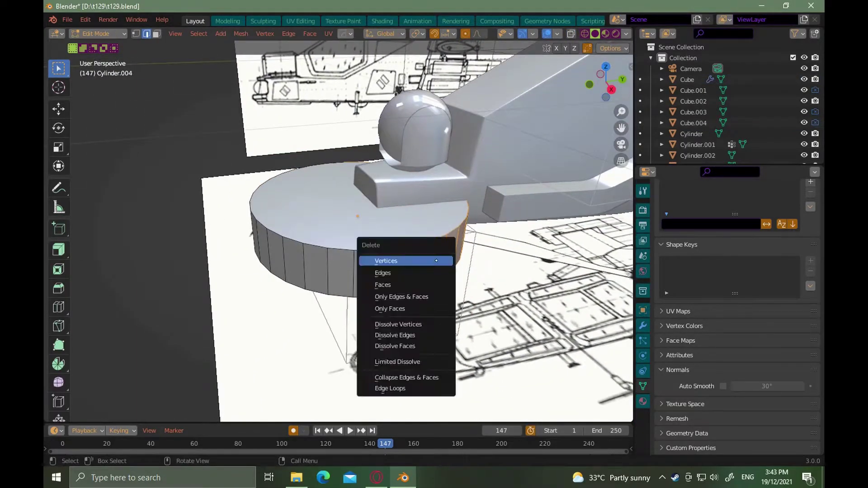
pyautogui.moveTo(370, 261); pyautogui.dragTo(357, 298, button='middle')
pyautogui.press('Tab')
# Scale the half cylinder down to the width of the nose on the top blueprint
pyautogui.scroll(-3, 367, 275)
pyautogui.scroll(1, 357, 297)
pyautogui.press('s')
pyautogui.click(353, 279)
pyautogui.press('KP_7')
pyautogui.scroll(10, 367, 262)
pyautogui.press('s')
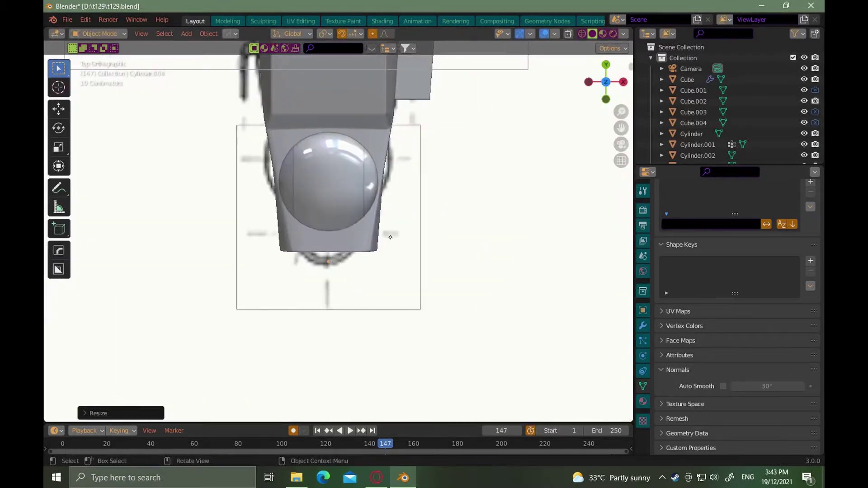
# Move the half cylinder back against the cockpit front and stretch it along Y to follow the nose outline
pyautogui.keyDown('alt'); pyautogui.moveTo(390, 237); pyautogui.dragTo(366, 181); pyautogui.keyUp('alt')
pyautogui.scroll(-10, 390, 206)
pyautogui.scroll(8, 468, 174)
pyautogui.keyDown('alt'); pyautogui.moveTo(384, 210); pyautogui.dragTo(384, 239); pyautogui.keyUp('alt')
pyautogui.press('Tab')
pyautogui.press('KP_7')
pyautogui.press('Tab')
pyautogui.scroll(5, 361, 217)
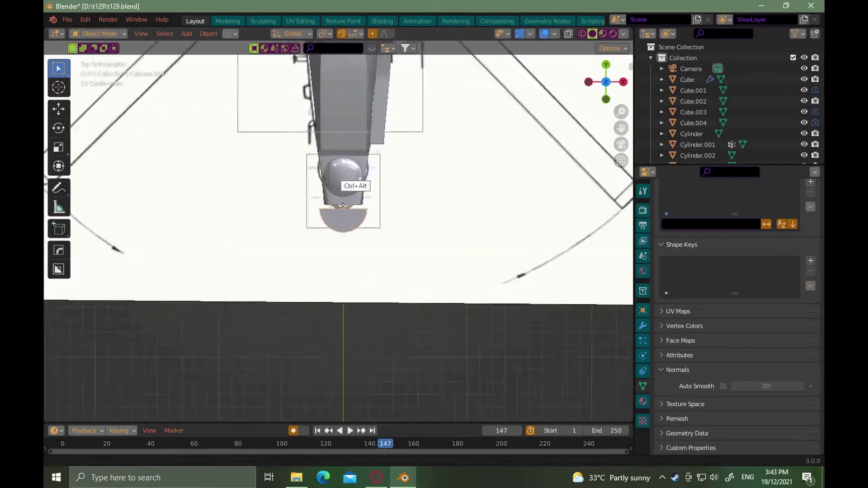
pyautogui.click(364, 140)
pyautogui.scroll(3, 365, 145)
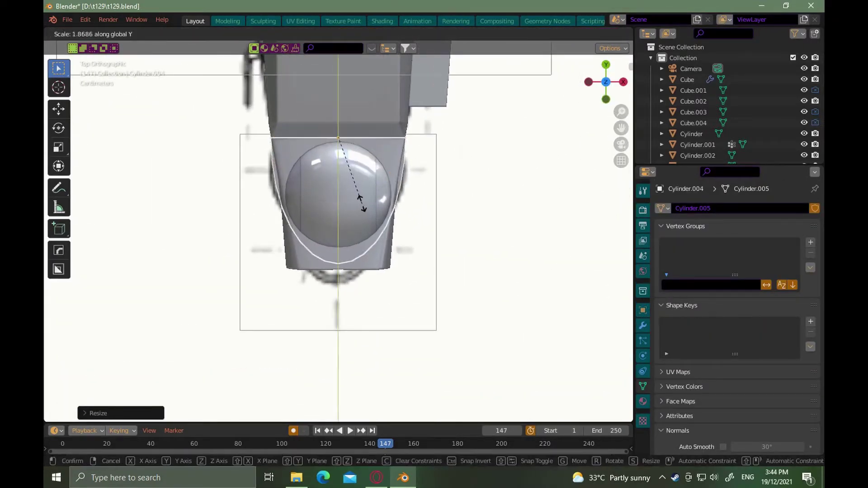
# Move the half cylinder along Z to the height of the nose block beneath the turret ball
pyautogui.keyDown('alt'); pyautogui.moveTo(385, 253); pyautogui.dragTo(343, 181); pyautogui.keyUp('alt')
pyautogui.scroll(-5, 430, 222)
pyautogui.scroll(6, 449, 227)
pyautogui.press('g')
pyautogui.press('z')
pyautogui.click(453, 188)
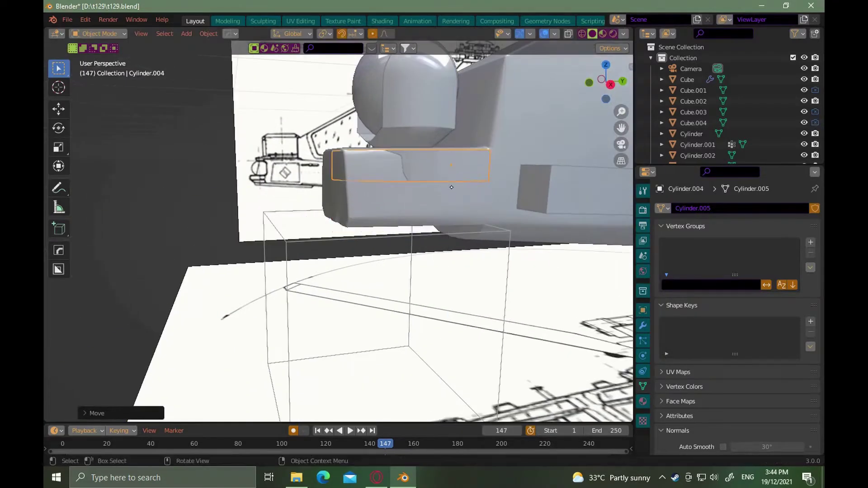
# Scale the half cylinder along Z by about 2.22 and adjust its height against the side blueprint
pyautogui.press('KP_3')
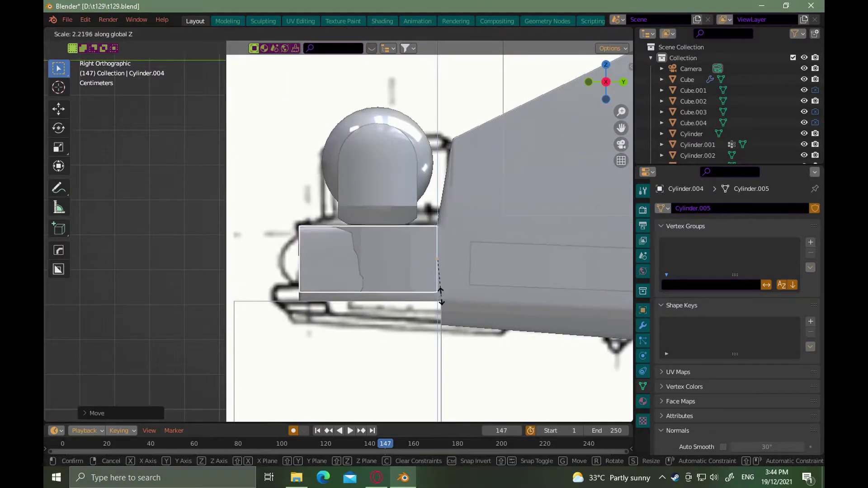
pyautogui.click(440, 300)
pyautogui.press('g')
pyautogui.press('z')
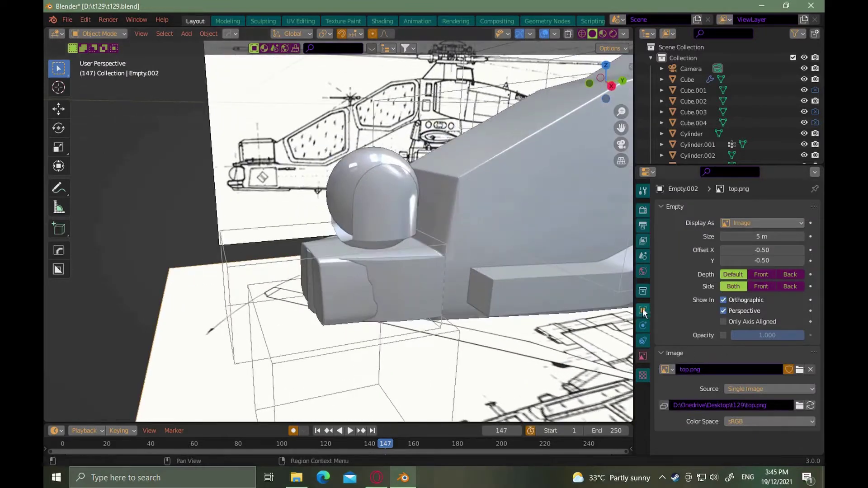
# Review the fuselage's modifier stack, undo the cylinder's boolean cut on the nose and delete the leftover cutter
pyautogui.click(565, 208)
pyautogui.click(643, 326)
pyautogui.scroll(-10, 679, 296)
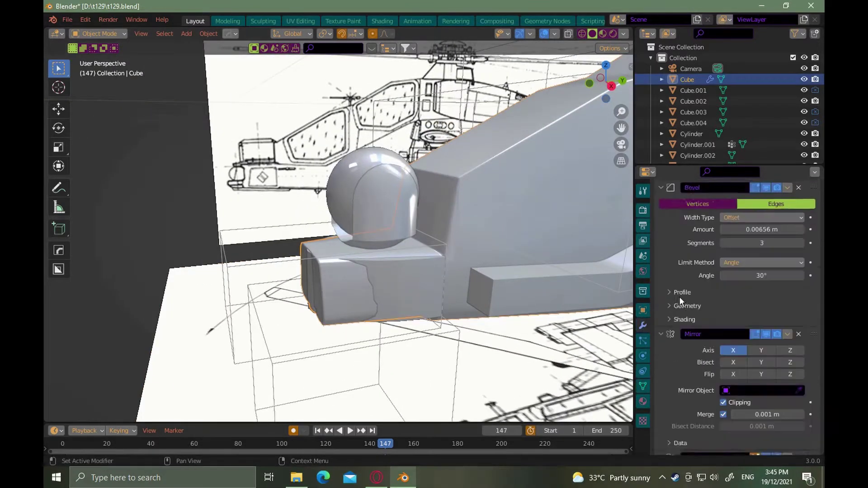
pyautogui.moveTo(520, 299); pyautogui.dragTo(438, 264, button='middle')
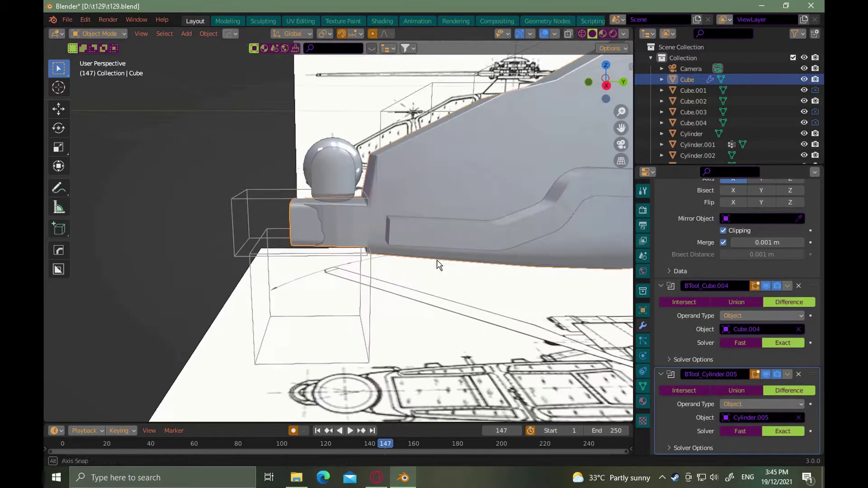
pyautogui.hotkey('ctrl', 'z')
pyautogui.hotkey('ctrl', 'z')
pyautogui.hotkey('ctrl', 'z')
pyautogui.hotkey('ctrl', 'z')
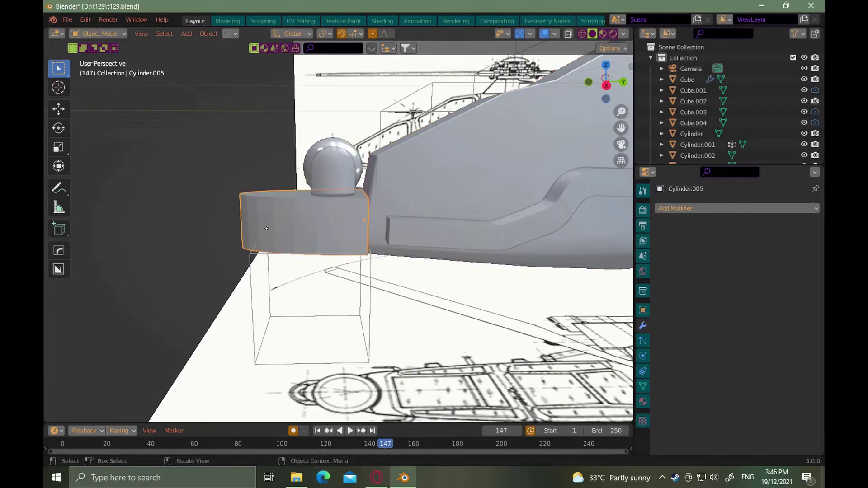
pyautogui.press('Delete')
# Open the fuselage for editing with X-ray and add an edge loop where the nose block meets the cockpit front
pyautogui.click(334, 221)
pyautogui.keyDown('ctrl'); pyautogui.keyDown('alt'); pyautogui.moveTo(339, 220); pyautogui.dragTo(345, 206); pyautogui.keyUp('alt'); pyautogui.keyUp('ctrl')
pyautogui.press('Tab')
pyautogui.keyDown('ctrl'); pyautogui.keyDown('alt'); pyautogui.moveTo(388, 242); pyautogui.dragTo(390, 260); pyautogui.keyUp('alt'); pyautogui.keyUp('ctrl')
pyautogui.click(571, 34)
pyautogui.moveTo(316, 236); pyautogui.dragTo(290, 192)
pyautogui.moveTo(430, 249); pyautogui.dragTo(407, 211, button='middle')
pyautogui.hotkey('ctrl', 'r')
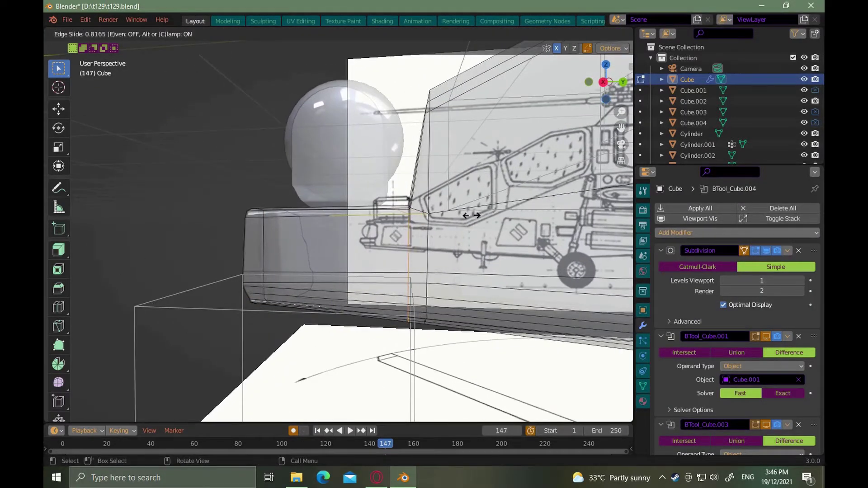
# Delete the fuselage's old nose block ahead of the cockpit front, turn off X-ray and return to Object Mode
pyautogui.moveTo(193, 161); pyautogui.dragTo(192, 158)
pyautogui.press('x')
pyautogui.click(387, 337)
pyautogui.moveTo(387, 294)
pyautogui.keyDown('ctrl'); pyautogui.keyDown('alt'); pyautogui.mouseDown()
pyautogui.moveTo(387, 322)
pyautogui.moveTo(419, 334)
pyautogui.moveTo(395, 316)
pyautogui.moveTo(395, 289)
pyautogui.mouseUp(); pyautogui.keyUp('alt'); pyautogui.keyUp('ctrl')
pyautogui.click(571, 34)
pyautogui.press('Tab')
# Slant the nose half cylinder by shifting its lower end forward of its upper end to match the side blueprint
pyautogui.keyDown('alt'); pyautogui.keyDown('shift'); pyautogui.moveTo(395, 289); pyautogui.dragTo(384, 195); pyautogui.keyUp('shift'); pyautogui.keyUp('alt')
pyautogui.click(374, 330)
pyautogui.press('Tab')
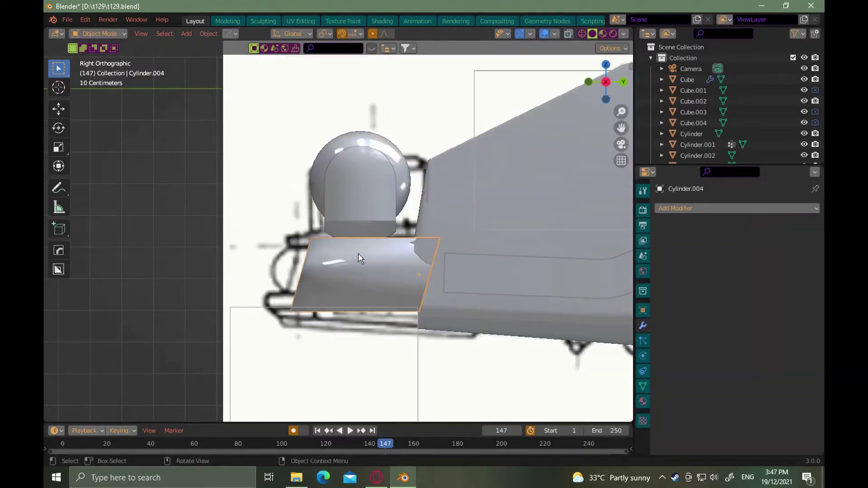
pyautogui.keyDown('ctrl'); pyautogui.keyDown('alt'); pyautogui.moveTo(402, 248); pyautogui.dragTo(436, 276); pyautogui.keyUp('alt'); pyautogui.keyUp('ctrl')
pyautogui.keyDown('ctrl'); pyautogui.keyDown('alt'); pyautogui.moveTo(436, 276); pyautogui.dragTo(362, 267); pyautogui.keyUp('alt'); pyautogui.keyUp('ctrl')
pyautogui.keyDown('ctrl'); pyautogui.keyDown('alt'); pyautogui.moveTo(361, 266); pyautogui.dragTo(360, 240); pyautogui.keyUp('alt'); pyautogui.keyUp('ctrl')
# Add one edge loop near the bottom rim and another near the top rim of the nose half cylinder
pyautogui.press('Tab')
pyautogui.hotkey('ctrl', 'r')
pyautogui.click(448, 287)
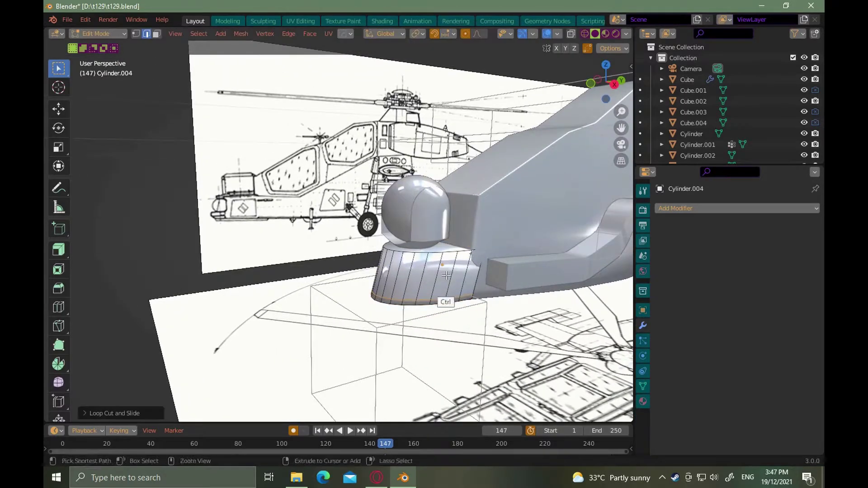
pyautogui.hotkey('ctrl', 'r')
pyautogui.click(446, 275)
pyautogui.click(450, 252)
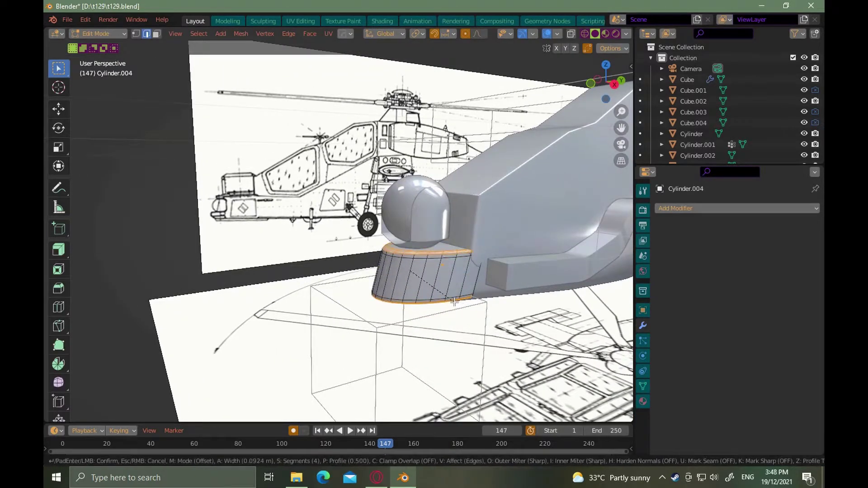
# Bevel the half cylinder's top and bottom rims with four segments and return to Object Mode
pyautogui.click(454, 300)
pyautogui.press('Tab')
pyautogui.click(458, 261)
pyautogui.keyDown('alt'); pyautogui.moveTo(482, 256); pyautogui.dragTo(453, 244); pyautogui.keyUp('alt')
pyautogui.scroll(5, 453, 245)
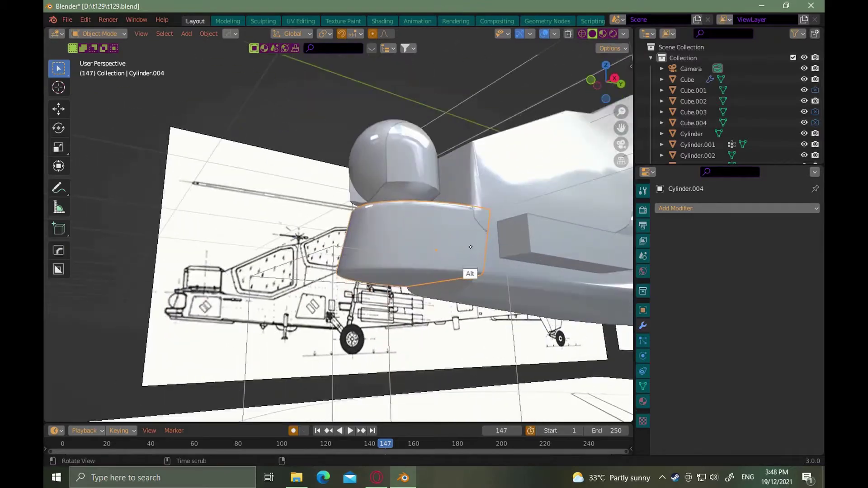
pyautogui.keyDown('alt'); pyautogui.moveTo(473, 255); pyautogui.dragTo(471, 262, button='middle'); pyautogui.keyUp('alt')
# Examine the fuselage's mesh underneath behind the nose and the overall shape from the front
pyautogui.hotkey('alt', 'Tab')
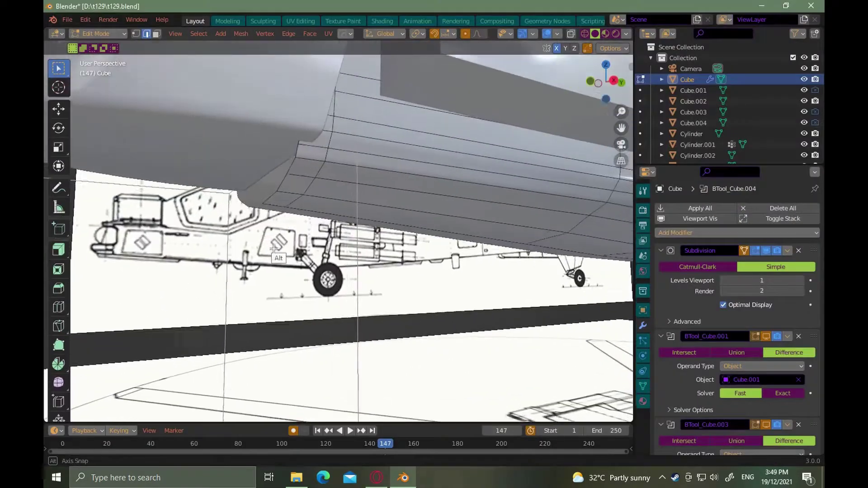
pyautogui.keyDown('alt'); pyautogui.moveTo(262, 233); pyautogui.dragTo(375, 319); pyautogui.keyUp('alt')
pyautogui.press('Tab')
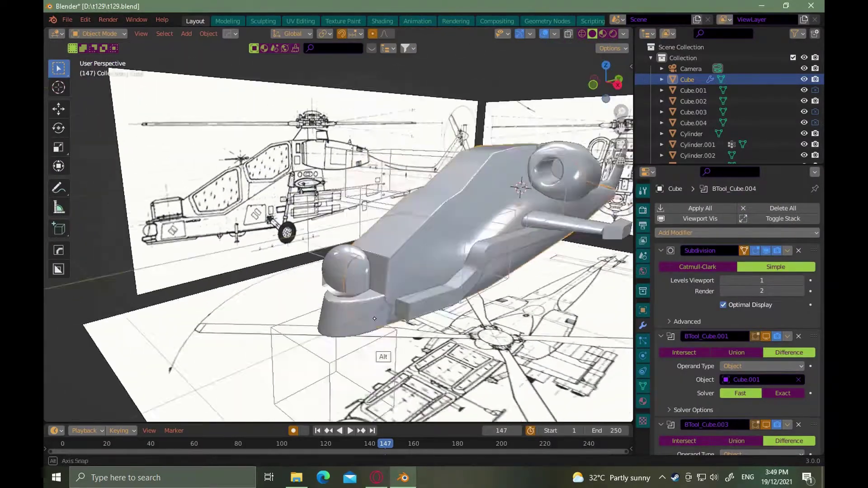
pyautogui.keyDown('alt'); pyautogui.moveTo(375, 318); pyautogui.dragTo(497, 315, button='middle'); pyautogui.keyUp('alt')
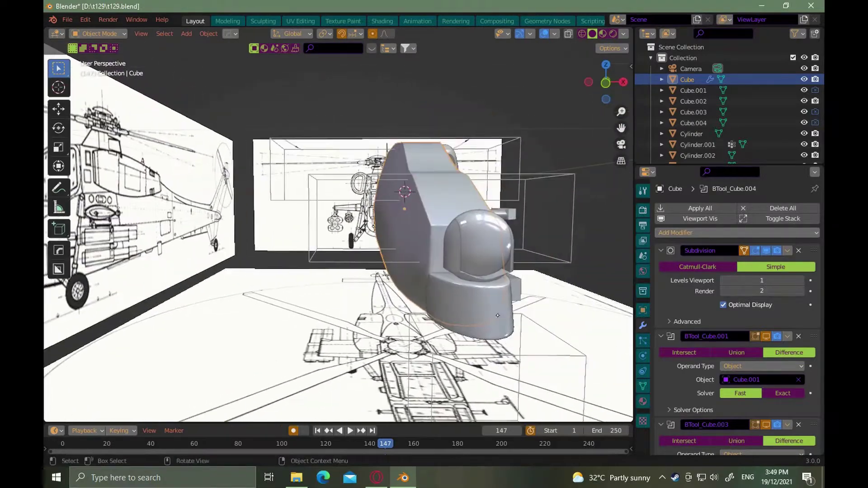
# Open the nose half cylinder for editing and scale its upper rim edge loops under the turret ball
pyautogui.click(498, 315)
pyautogui.press('Tab')
pyautogui.moveTo(452, 287)
pyautogui.keyDown('ctrl'); pyautogui.keyDown('alt'); pyautogui.mouseDown()
pyautogui.moveTo(448, 268)
pyautogui.moveTo(407, 285)
pyautogui.moveTo(458, 281)
pyautogui.mouseUp(); pyautogui.keyUp('alt'); pyautogui.keyUp('ctrl')
pyautogui.doubleClick(430, 274)
pyautogui.keyDown('shift'); pyautogui.doubleClick(434, 267); pyautogui.keyUp('shift')
pyautogui.press('s')
pyautogui.click(457, 281)
pyautogui.moveTo(457, 280); pyautogui.dragTo(454, 310, button='middle')
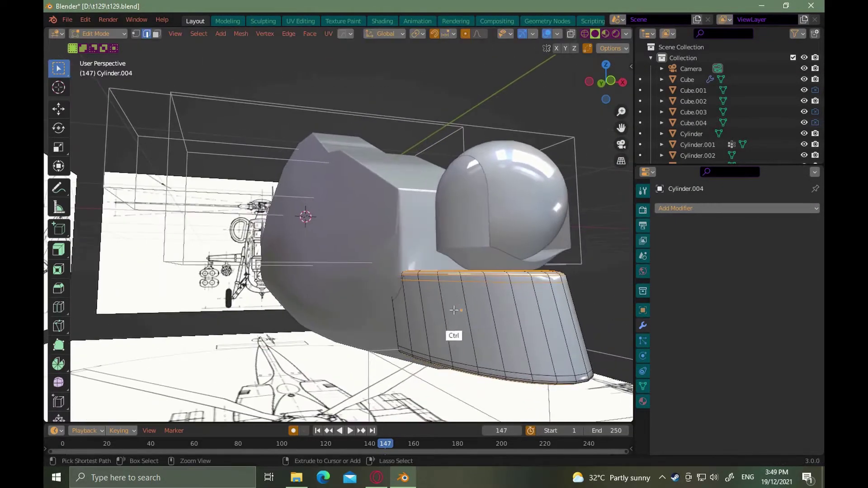
pyautogui.moveTo(448, 367); pyautogui.dragTo(455, 317, button='middle')
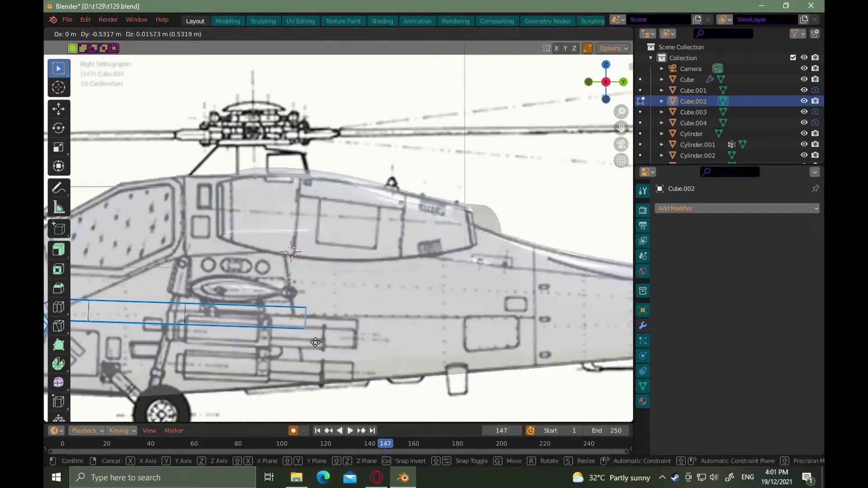
# Extrude the fuselage side rail rearward, rotating short segments into an upward jog before a straight end section
pyautogui.click(334, 332)
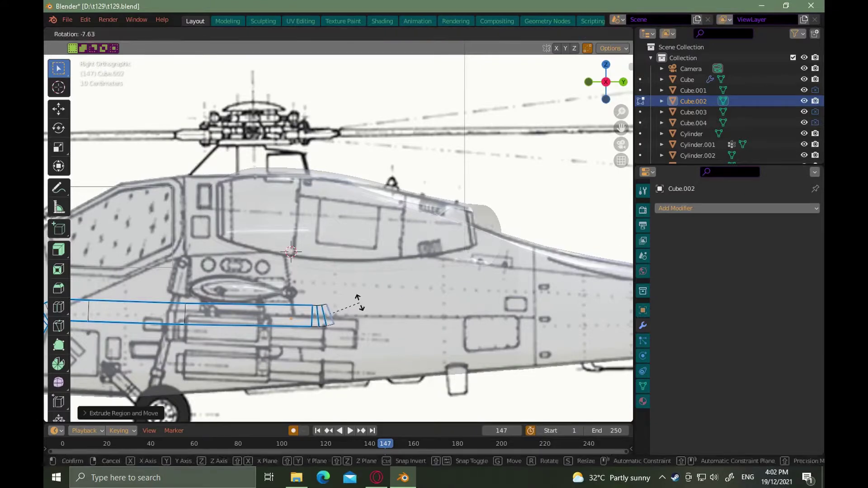
pyautogui.press('ctrl')
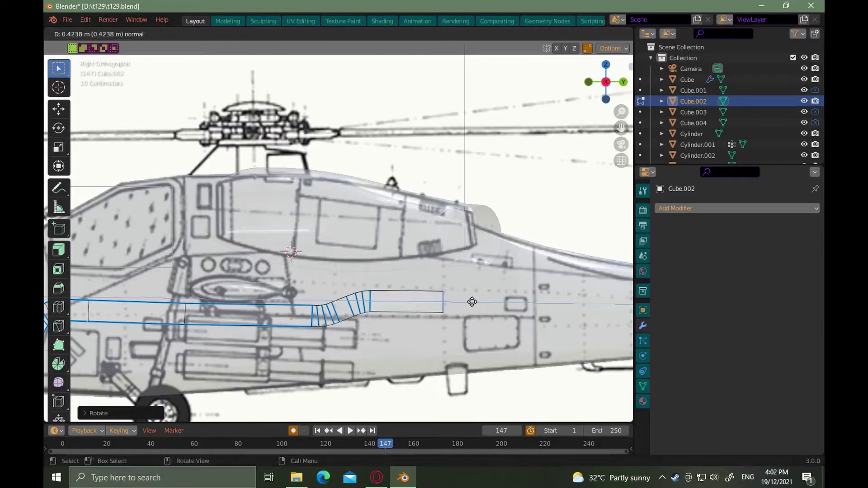
pyautogui.scroll(3, 465, 303)
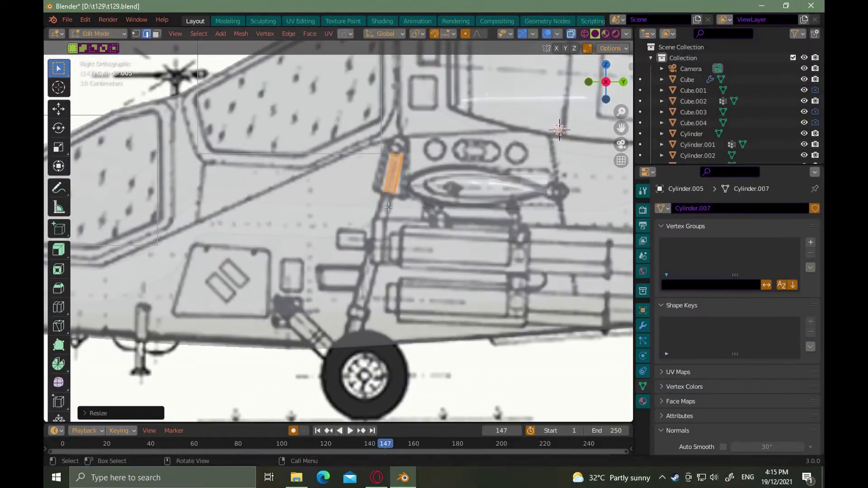
# Extend the main landing gear strut down to the wheel hub and scale the whole strut to the blueprint's thickness
pyautogui.click(355, 298)
pyautogui.scroll(3, 355, 299)
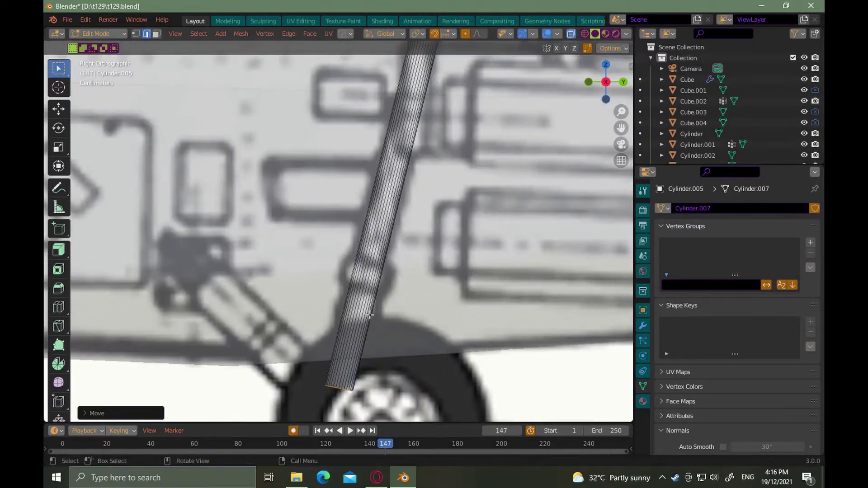
pyautogui.press('a')
pyautogui.press('s')
pyautogui.click(403, 360)
pyautogui.scroll(-5, 404, 360)
# Move the strut along X in the front view to the main landing gear beside the fuselage
pyautogui.keyDown('shift'); pyautogui.moveTo(403, 360); pyautogui.dragTo(395, 335, button='middle'); pyautogui.keyUp('shift')
pyautogui.press('KP_1')
pyautogui.press('g')
pyautogui.press('x')
pyautogui.click(565, 265)
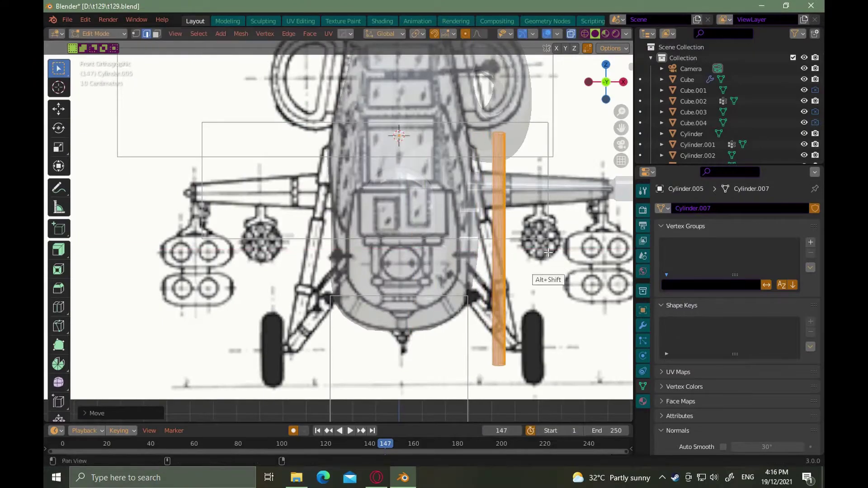
# Rotate the strut about Y to the blueprint's outward slope and reposition it between fuselage and wheel
pyautogui.scroll(1, 565, 265)
pyautogui.keyDown('shift'); pyautogui.moveTo(565, 264); pyautogui.dragTo(490, 266, button='middle'); pyautogui.keyUp('shift')
pyautogui.press('r')
pyautogui.press('y')
pyautogui.click(478, 244)
pyautogui.press('g')
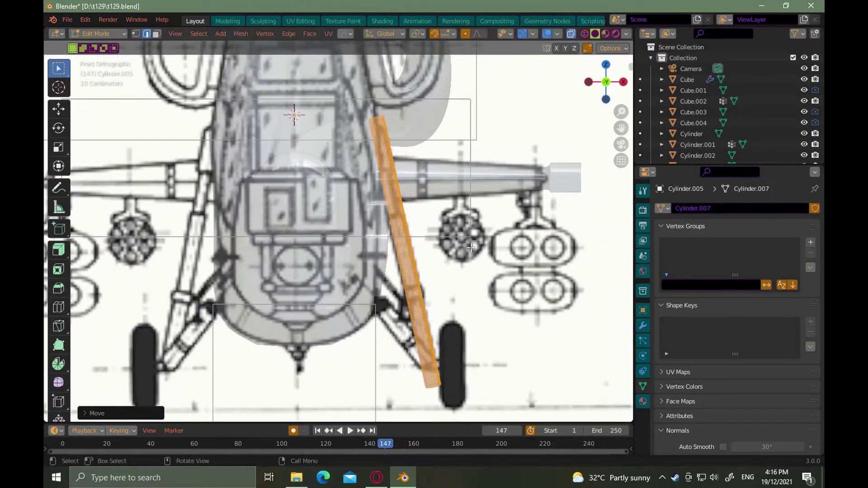
# Bevel the edges of the strut's raised collar with one segment, return to Object Mode and turn off X-ray
pyautogui.scroll(2, 449, 249)
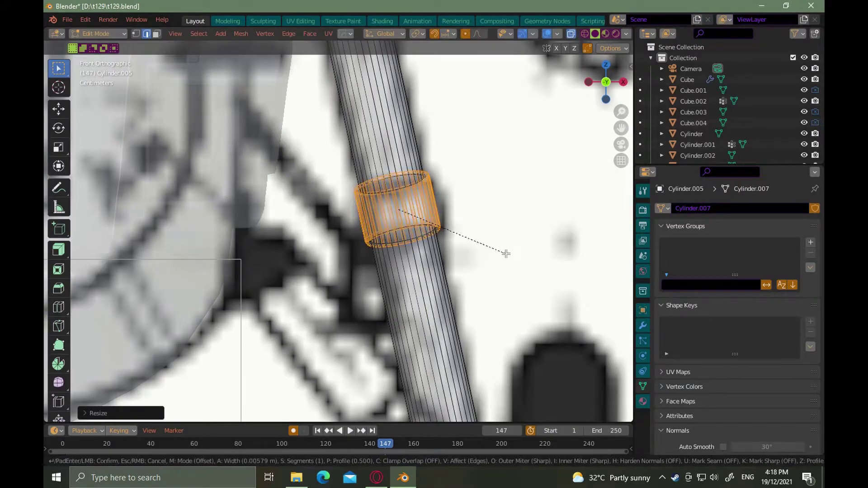
pyautogui.keyDown('alt'); pyautogui.moveTo(505, 253); pyautogui.dragTo(446, 286); pyautogui.keyUp('alt')
pyautogui.press('Tab')
pyautogui.hotkey('alt', 'z')
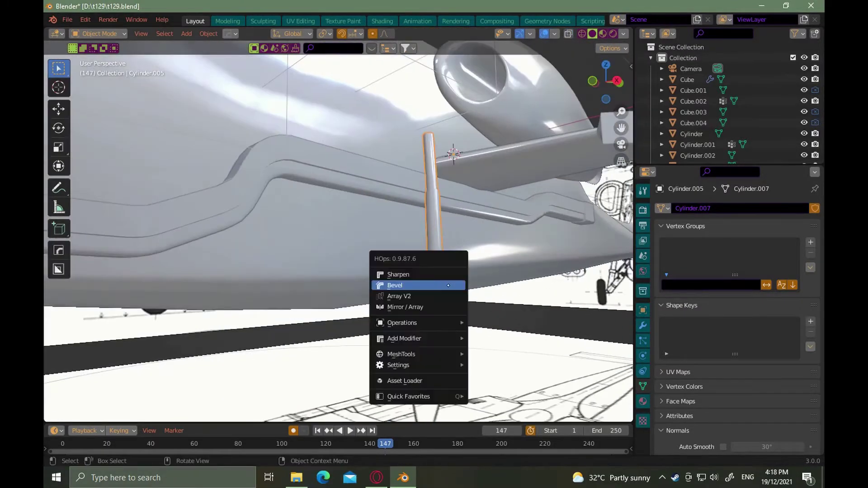
# Add a HOps Bevel to the landing gear strut and open its modifier settings
pyautogui.click(448, 285)
pyautogui.scroll(5, 448, 271)
pyautogui.click(642, 326)
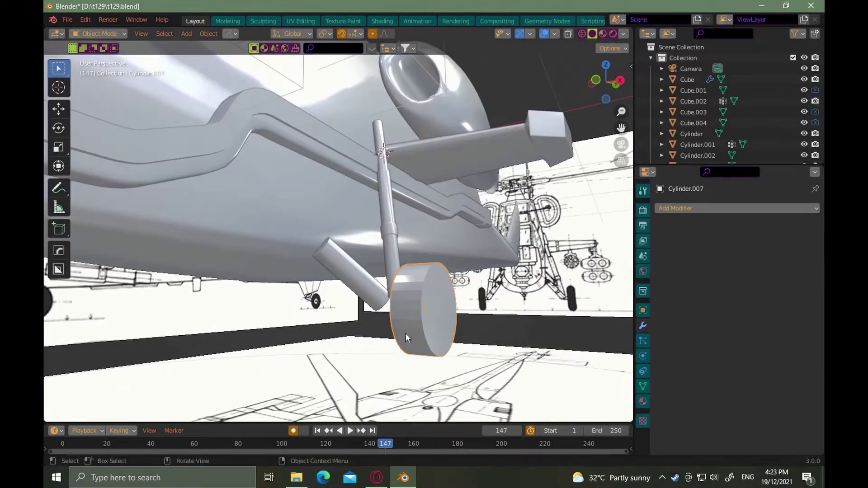
# Add a HOps Bevel to the wheel cylinder and set its amount to .003
pyautogui.press('q')
pyautogui.click(407, 338)
pyautogui.doubleClick(763, 292)
pyautogui.write('.003')
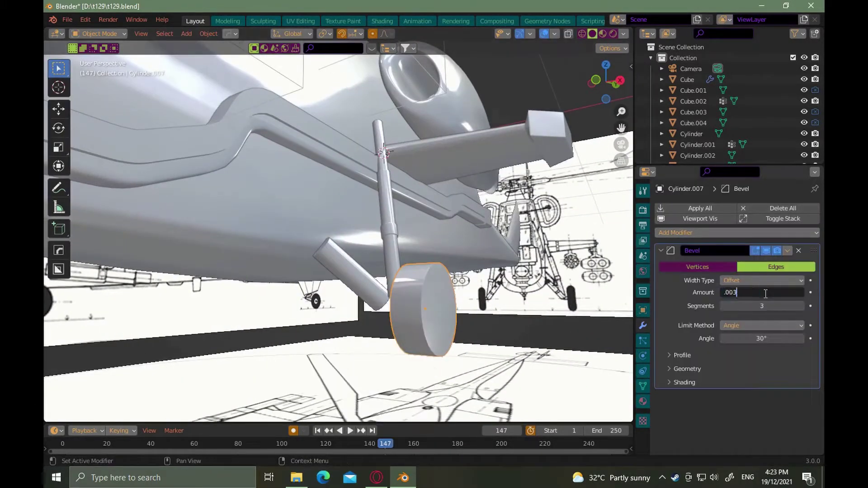
# Bevel the wheel cylinder's rim edges into a rounded tyre shape and check T129 reference photos in the browser
pyautogui.press('Return')
pyautogui.press('Tab')
pyautogui.moveTo(414, 344); pyautogui.dragTo(398, 339, button='middle')
pyautogui.keyDown('alt'); pyautogui.click(434, 319); pyautogui.keyUp('alt')
pyautogui.hotkey('ctrl', 'b')
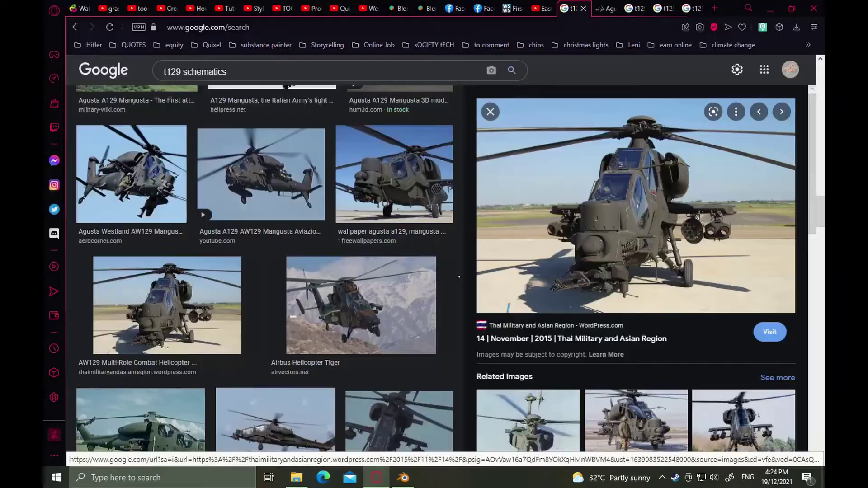
pyautogui.press('Right')
pyautogui.press('Right')
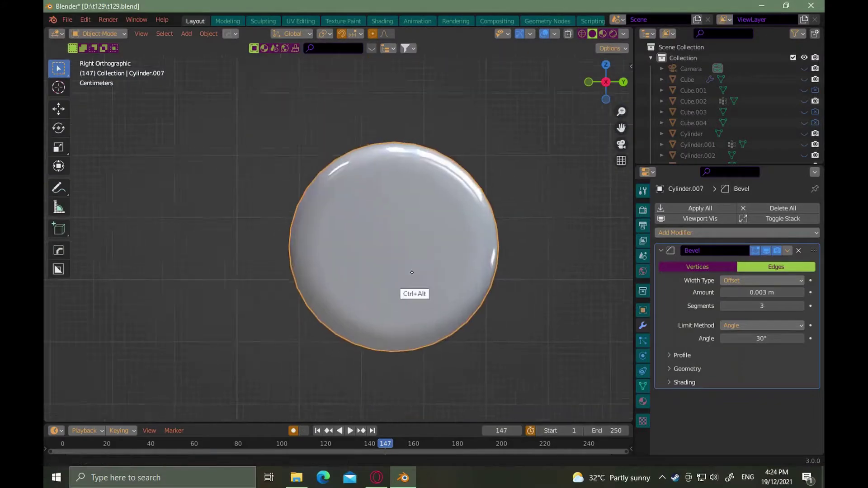
# Select the wheel's outer side face and extrude it in stages to form the stepped hub rim
pyautogui.press('Tab')
pyautogui.click(425, 251)
pyautogui.click(411, 230)
pyautogui.moveTo(411, 230); pyautogui.dragTo(495, 289, button='middle')
pyautogui.press('e')
pyautogui.click(430, 292)
pyautogui.scroll(3, 457, 287)
pyautogui.click(451, 292)
pyautogui.press('e')
pyautogui.click(448, 300)
pyautogui.scroll(-1, 447, 300)
# Move the wheel's hub face about 0.004 m inward along X and extrude it again
pyautogui.press('g')
pyautogui.press('x')
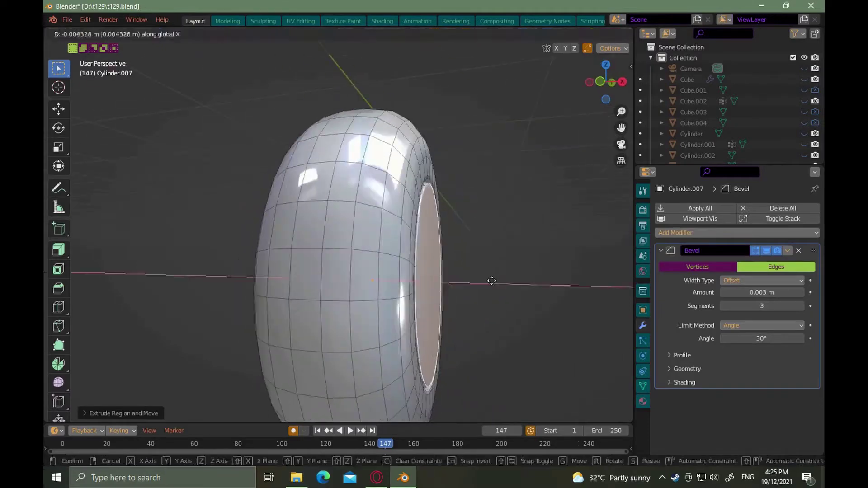
pyautogui.click(491, 280)
pyautogui.click(448, 275)
pyautogui.press('e')
pyautogui.click(446, 277)
pyautogui.keyDown('alt'); pyautogui.moveTo(445, 277); pyautogui.dragTo(515, 241); pyautogui.keyUp('alt')
pyautogui.press('KP_3')
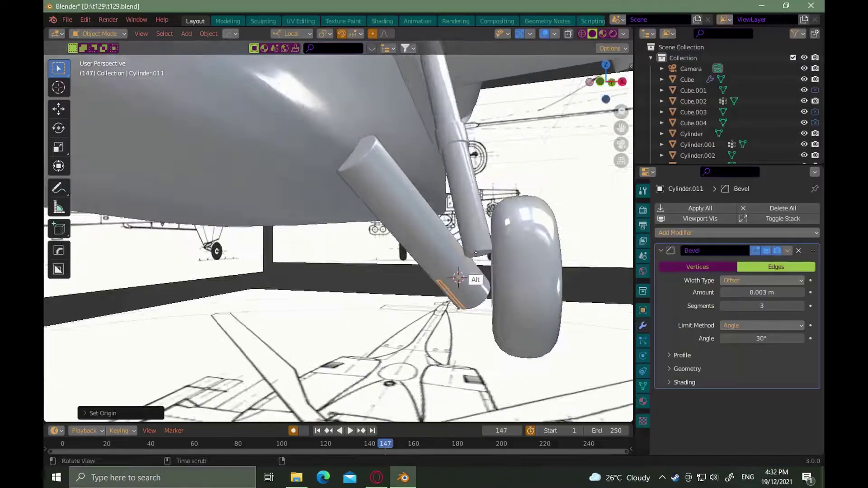
# Shift the lower end face of the upright landing gear strut along Z and extrude it toward the wheel
pyautogui.click(472, 243)
pyautogui.press('Tab')
pyautogui.click(473, 254)
pyautogui.moveTo(476, 252)
pyautogui.keyDown('alt'); pyautogui.mouseDown()
pyautogui.moveTo(474, 238)
pyautogui.moveTo(481, 270)
pyautogui.moveTo(471, 241)
pyautogui.mouseUp(); pyautogui.keyUp('alt')
pyautogui.press('g')
pyautogui.press('z')
pyautogui.press('Tab')
pyautogui.click(475, 243)
pyautogui.press('e')
# Turn on X-ray, box-select the geometry around the gear's lower end and slide it along its edges
pyautogui.keyDown('ctrl'); pyautogui.keyDown('alt'); pyautogui.moveTo(485, 304); pyautogui.dragTo(486, 285); pyautogui.keyUp('alt'); pyautogui.keyUp('ctrl')
pyautogui.hotkey('alt', 'z')
pyautogui.moveTo(450, 319); pyautogui.dragTo(515, 256)
pyautogui.press('g')
pyautogui.press('g')
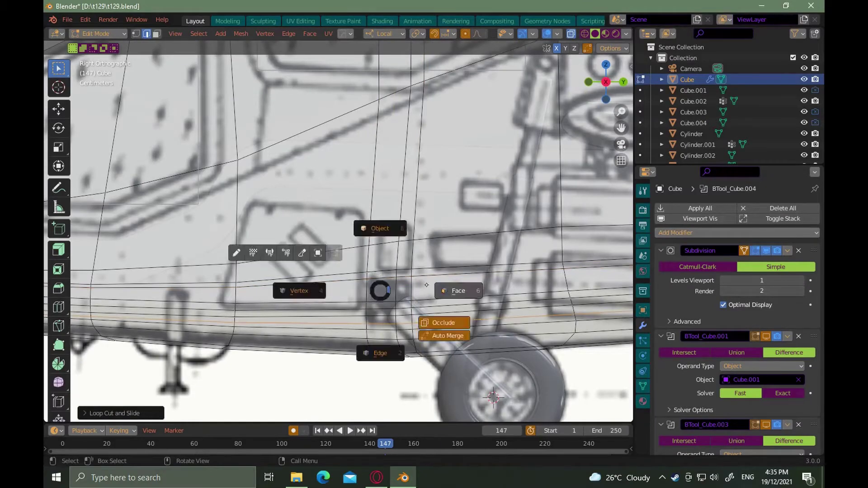
# Switch to face selection on the fuselage and delete the selected faces near the landing gear
pyautogui.click(429, 286)
pyautogui.press('x')
pyautogui.click(407, 316)
pyautogui.keyDown('ctrl'); pyautogui.keyDown('alt'); pyautogui.moveTo(407, 290); pyautogui.dragTo(432, 290); pyautogui.keyUp('alt'); pyautogui.keyUp('ctrl')
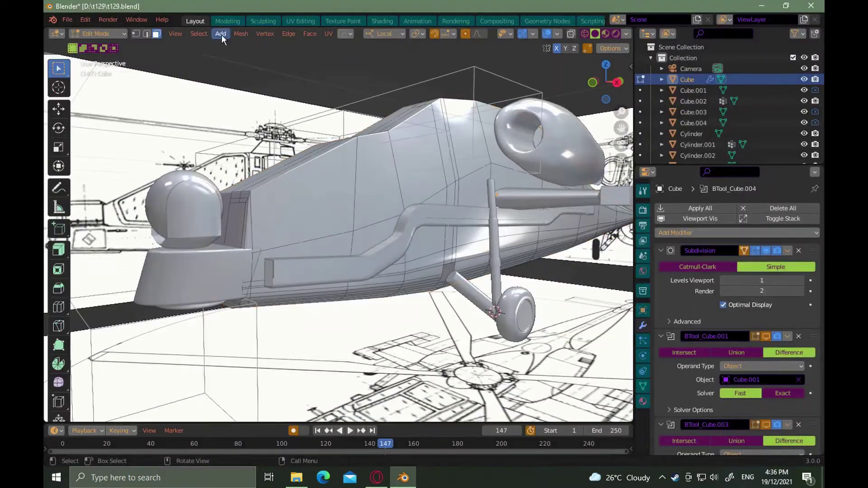
# Snap the 3D cursor to the selected fuselage geometry
pyautogui.click(241, 34)
pyautogui.moveTo(252, 81)
pyautogui.click(369, 130)
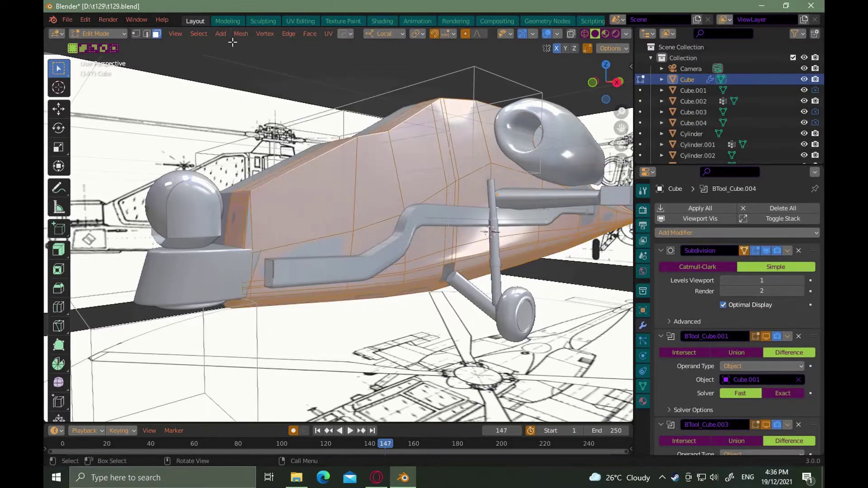
pyautogui.click(241, 34)
pyautogui.click(371, 132)
pyautogui.moveTo(317, 172); pyautogui.dragTo(341, 180, button='middle')
pyautogui.click(241, 34)
pyautogui.moveTo(310, 83)
pyautogui.click(373, 133)
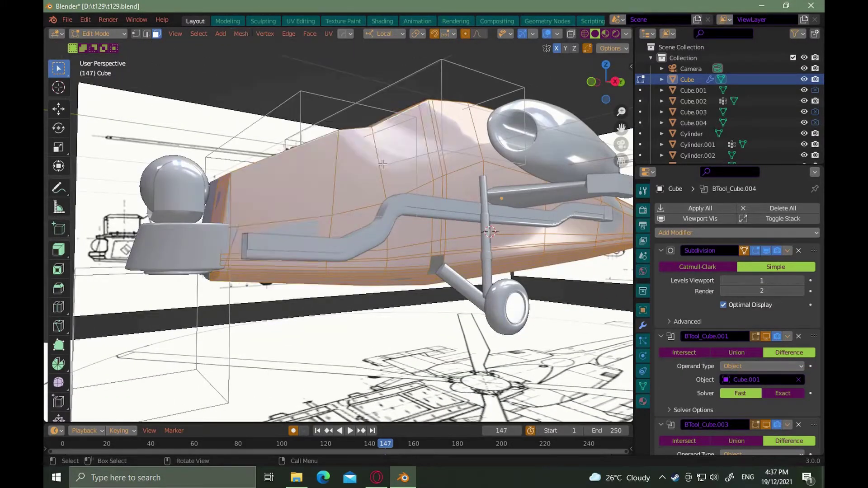
# Return to Object Mode, add a cylinder at the 3D cursor, scale it down and move it outward along X
pyautogui.press('Tab')
pyautogui.rightClick(366, 178)
pyautogui.click(423, 325)
pyautogui.hotkey('shift', 'a')
pyautogui.click(491, 297)
pyautogui.press('s')
pyautogui.click(499, 213)
pyautogui.press('g')
pyautogui.press('x')
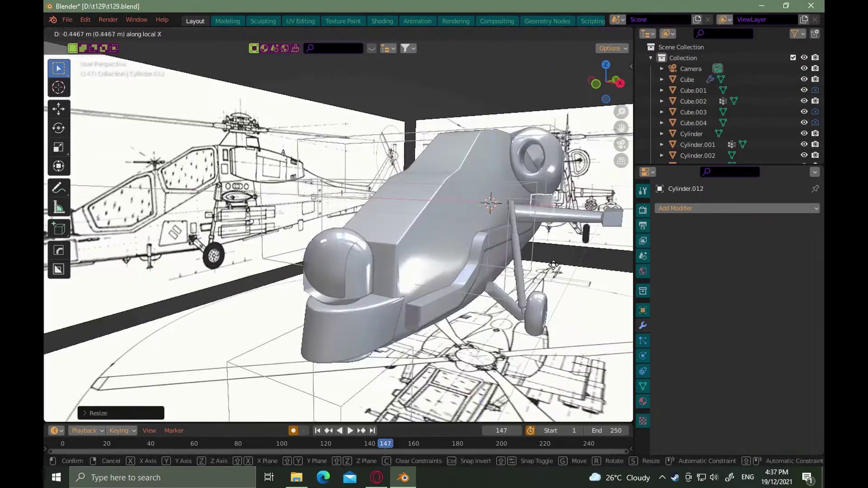
pyautogui.click(546, 305)
# In the side view, move the new cylinder along Y to the lower gear arm's upper end and scale it to fit
pyautogui.press('KP_3')
pyautogui.scroll(9, 384, 255)
pyautogui.press('g')
pyautogui.press('y')
pyautogui.press('y')
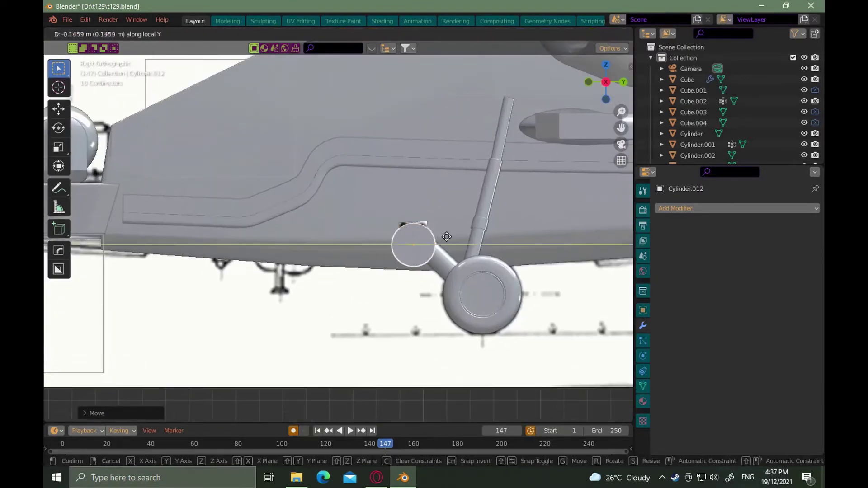
pyautogui.click(433, 243)
pyautogui.scroll(4, 427, 240)
pyautogui.press('s')
pyautogui.click(435, 230)
pyautogui.moveTo(435, 229); pyautogui.dragTo(471, 297, button='middle')
pyautogui.scroll(8, 520, 221)
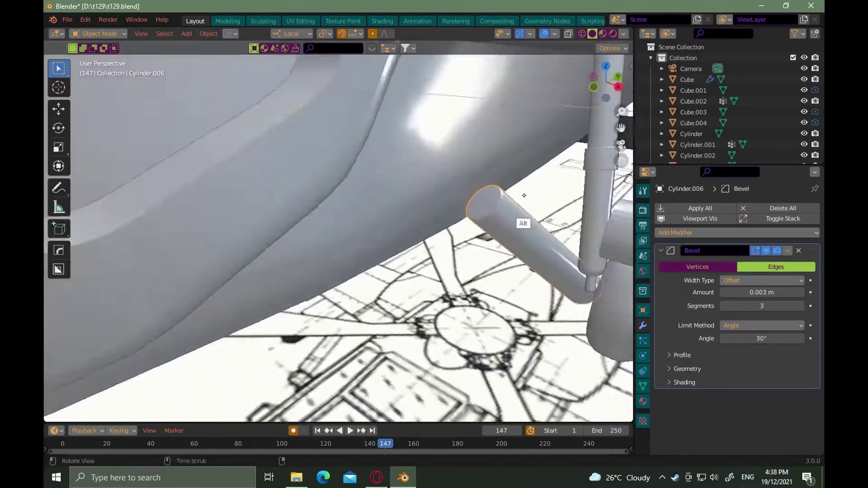
# Adjust the mount at the lower arm's fuselage end along X and add a HOps Bevel of 0.0034 m
pyautogui.click(495, 221)
pyautogui.press('g')
pyautogui.press('x')
pyautogui.click(478, 226)
pyautogui.scroll(4, 477, 221)
pyautogui.press('q')
pyautogui.click(476, 215)
pyautogui.click(464, 243)
pyautogui.moveTo(465, 243); pyautogui.dragTo(516, 254, button='middle')
pyautogui.hotkey('alt', 'Tab')
pyautogui.hotkey('alt', 'Tab')
pyautogui.press('Tab')
pyautogui.click(494, 222)
pyautogui.press('Tab')
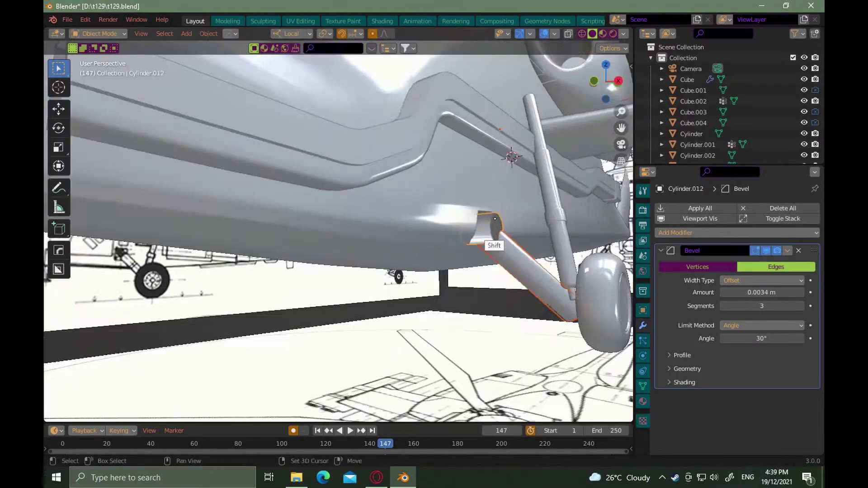
pyautogui.scroll(-2, 723, 384)
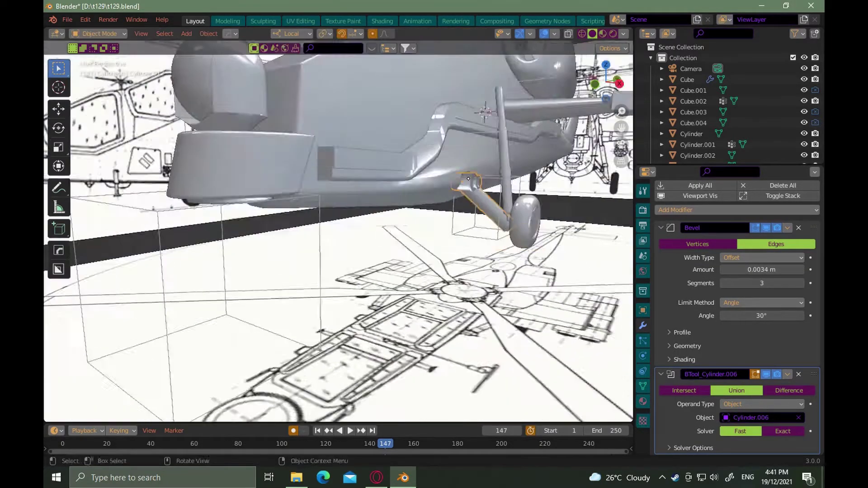
pyautogui.moveTo(497, 217); pyautogui.dragTo(422, 223, button='middle')
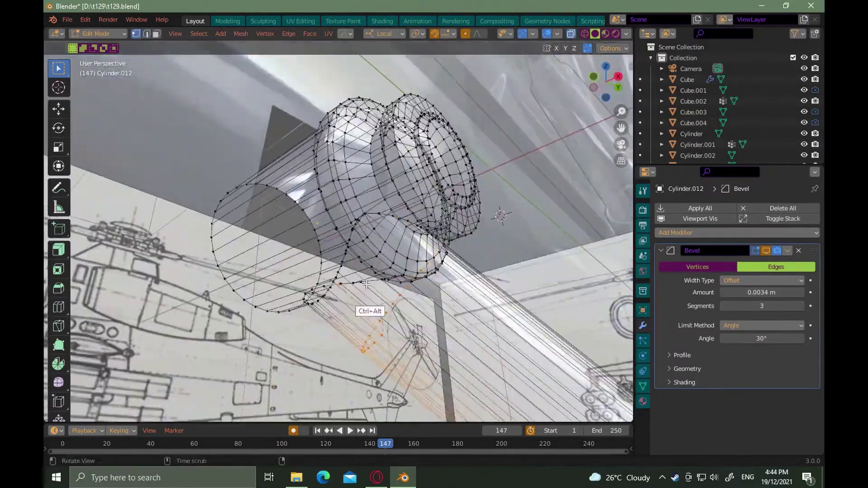
pyautogui.moveTo(366, 284); pyautogui.dragTo(344, 308, button='middle')
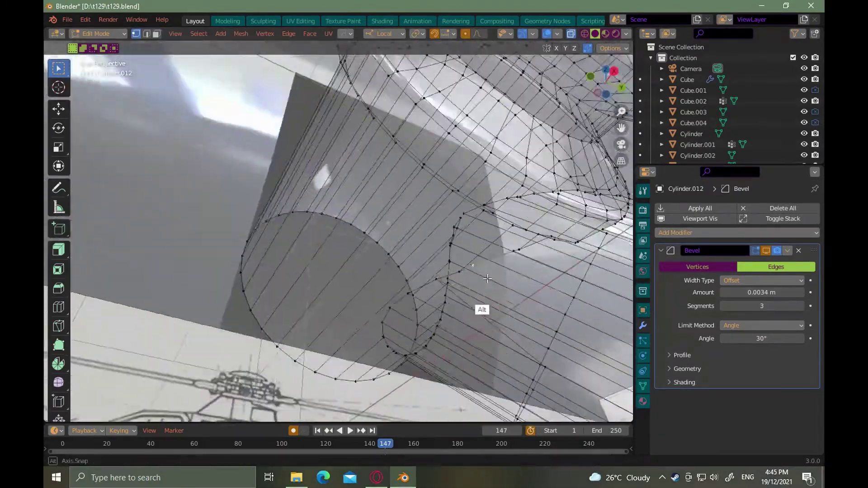
pyautogui.moveTo(449, 278); pyautogui.dragTo(487, 279, button='middle')
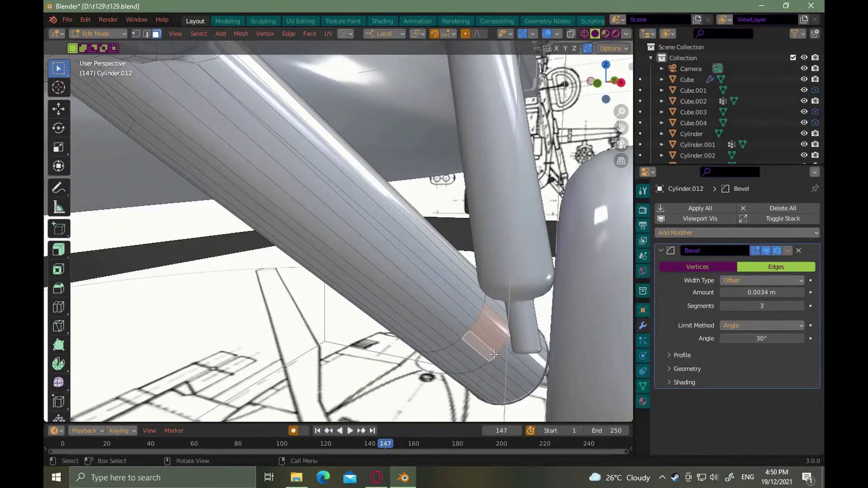
# Extrude the selected faces at the lower arm's wheel end and rotate the extruded face about local Y
pyautogui.press('e')
pyautogui.click(494, 348)
pyautogui.moveTo(494, 348); pyautogui.dragTo(527, 340, button='middle')
pyautogui.click(527, 347)
pyautogui.click(489, 349)
pyautogui.press('r')
pyautogui.press('y')
pyautogui.press('y')
pyautogui.click(519, 335)
# Extrude the arm's end face about 0.028 m toward the wheel and bevel it
pyautogui.moveTo(520, 335)
pyautogui.keyDown('alt'); pyautogui.mouseDown()
pyautogui.moveTo(482, 366)
pyautogui.moveTo(517, 337)
pyautogui.moveTo(492, 318)
pyautogui.moveTo(518, 335)
pyautogui.mouseUp(); pyautogui.keyUp('alt')
pyautogui.press('e')
pyautogui.click(544, 325)
pyautogui.moveTo(518, 335); pyautogui.dragTo(517, 340, button='middle')
pyautogui.hotkey('ctrl', 'b')
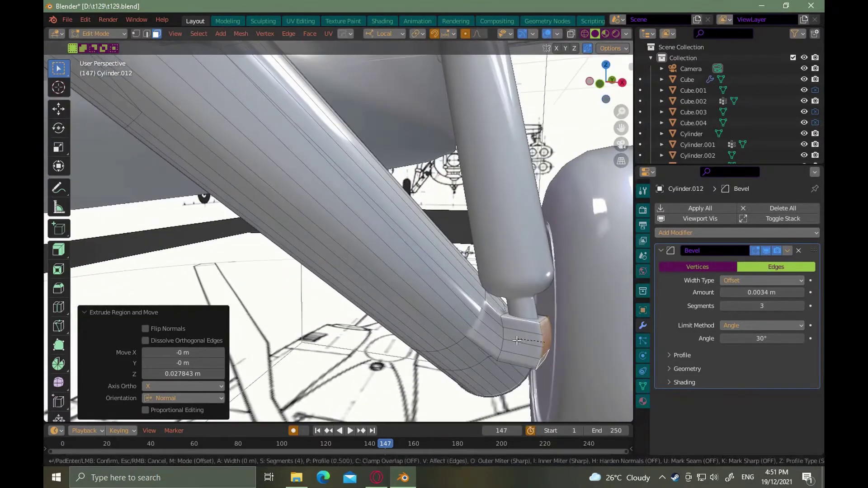
pyautogui.click(512, 346)
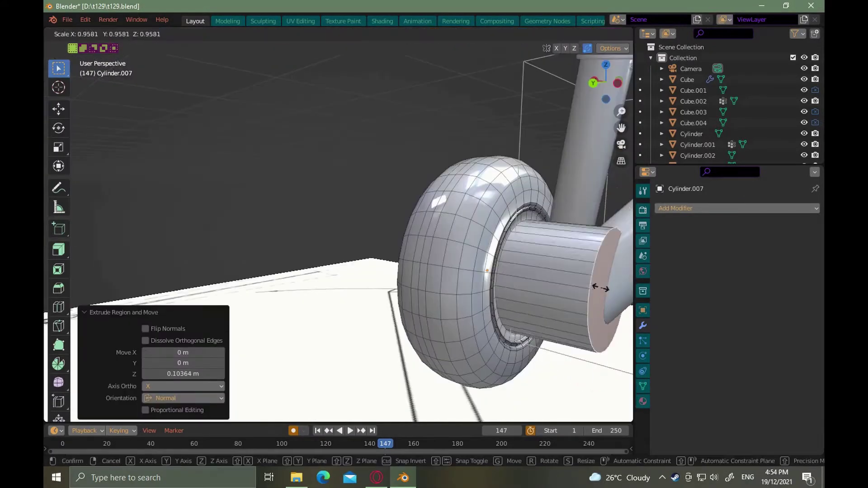
# Undo the last change to the wheel's inner hub extrusion and return to editing the wheel mesh
pyautogui.keyDown('alt'); pyautogui.moveTo(596, 310); pyautogui.dragTo(567, 278); pyautogui.keyUp('alt')
pyautogui.keyDown('alt'); pyautogui.moveTo(544, 306); pyautogui.dragTo(503, 324); pyautogui.keyUp('alt')
pyautogui.click(524, 324)
pyautogui.hotkey('ctrl', 'z')
pyautogui.press('Tab')
pyautogui.press('Delete')
pyautogui.click(566, 252)
pyautogui.press('Tab')
pyautogui.press('Tab')
pyautogui.press('Tab')
# Scale down the edge loop at the inner hub extrusion's end to taper it toward the lower arm
pyautogui.keyDown('alt'); pyautogui.click(502, 317); pyautogui.keyUp('alt')
pyautogui.press('s')
pyautogui.click(492, 308)
pyautogui.scroll(-7, 493, 312)
pyautogui.keyDown('ctrl'); pyautogui.keyDown('alt'); pyautogui.moveTo(503, 324); pyautogui.dragTo(486, 303); pyautogui.keyUp('alt'); pyautogui.keyUp('ctrl')
pyautogui.keyDown('alt'); pyautogui.moveTo(486, 303); pyautogui.dragTo(490, 296); pyautogui.keyUp('alt')
pyautogui.press('s')
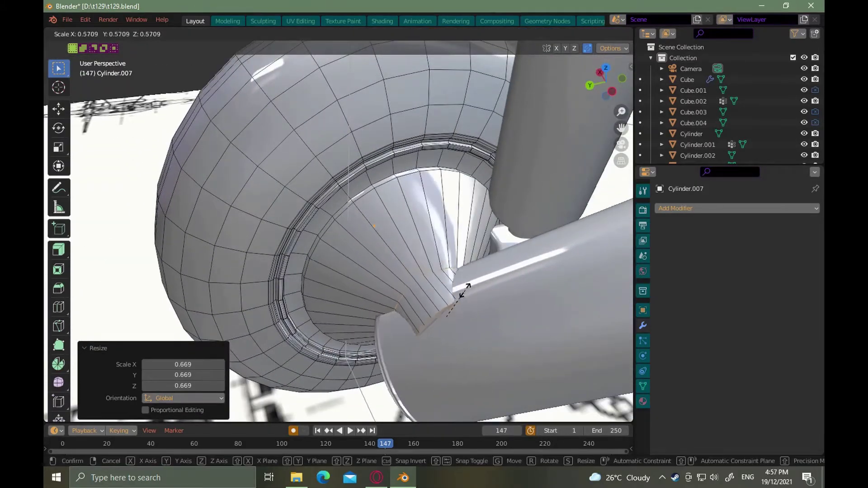
pyautogui.click(487, 280)
# Add loop cuts around the wheel's inner hub extrusion and scale the first loop to shape its curved profile
pyautogui.keyDown('alt'); pyautogui.moveTo(486, 281); pyautogui.dragTo(492, 296); pyautogui.keyUp('alt')
pyautogui.hotkey('ctrl', 'r')
pyautogui.click(433, 226)
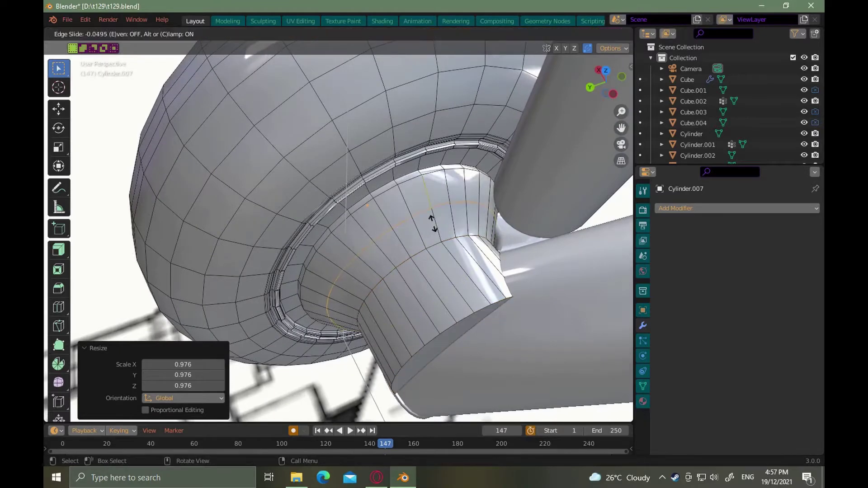
pyautogui.click(428, 228)
pyautogui.press('s')
pyautogui.click(417, 234)
pyautogui.hotkey('ctrl', 'r')
pyautogui.click(417, 223)
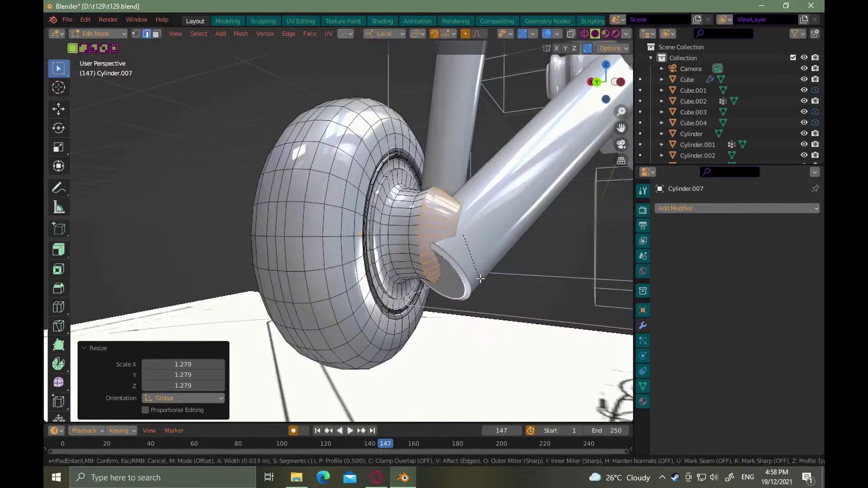
# Discard the hub bevel, switch to face selection and move the hub's end face about 0.024 m along X
pyautogui.press('Escape')
pyautogui.press('3')
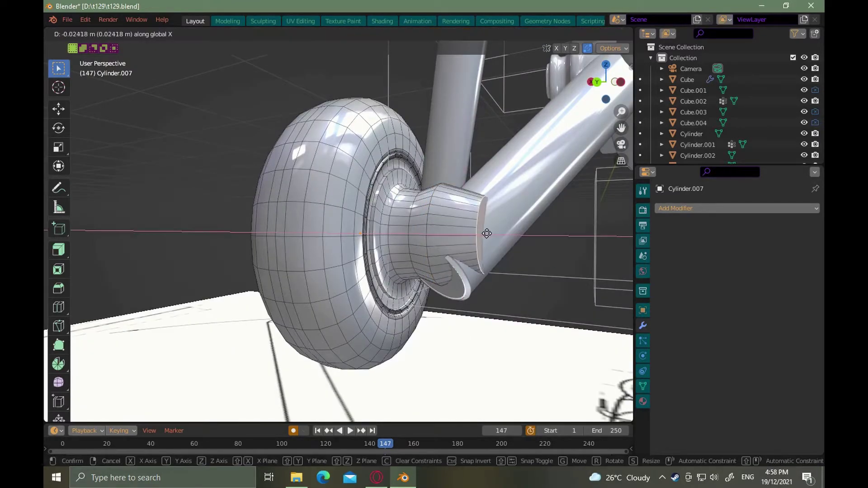
pyautogui.click(482, 236)
pyautogui.keyDown('alt'); pyautogui.moveTo(447, 272); pyautogui.dragTo(445, 253); pyautogui.keyUp('alt')
pyautogui.keyDown('ctrl'); pyautogui.keyDown('alt'); pyautogui.moveTo(445, 253); pyautogui.dragTo(459, 312); pyautogui.keyUp('alt'); pyautogui.keyUp('ctrl')
pyautogui.keyDown('alt'); pyautogui.moveTo(475, 262); pyautogui.dragTo(520, 235); pyautogui.keyUp('alt')
pyautogui.press('Tab')
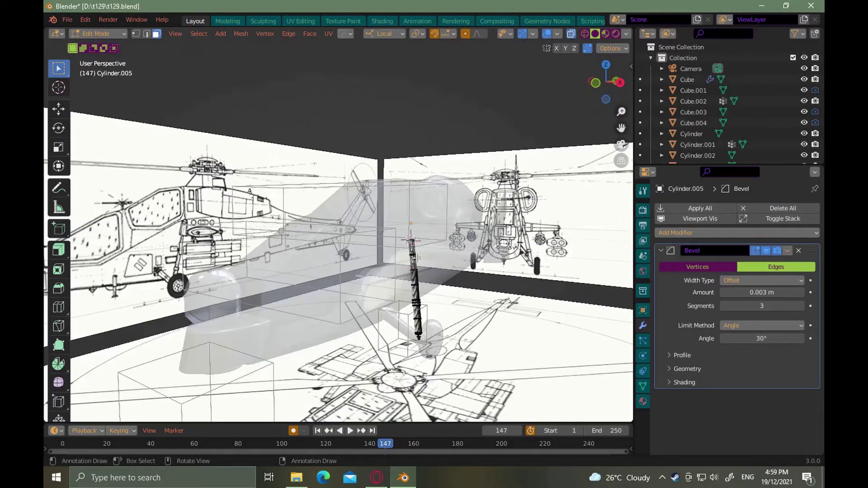
# Turn off X-ray, return to Object Mode and set the upper strut section's origin to its geometry
pyautogui.scroll(5, 416, 257)
pyautogui.hotkey('alt', 'z')
pyautogui.press('Tab')
pyautogui.press('s')
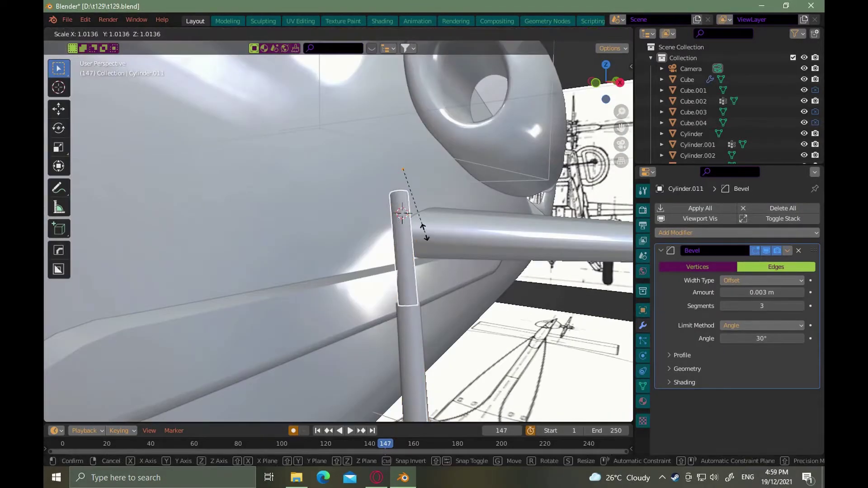
pyautogui.rightClick(439, 238)
pyautogui.moveTo(438, 238); pyautogui.dragTo(410, 238, button='middle')
pyautogui.rightClick(410, 239)
pyautogui.moveTo(402, 143)
pyautogui.click(463, 154)
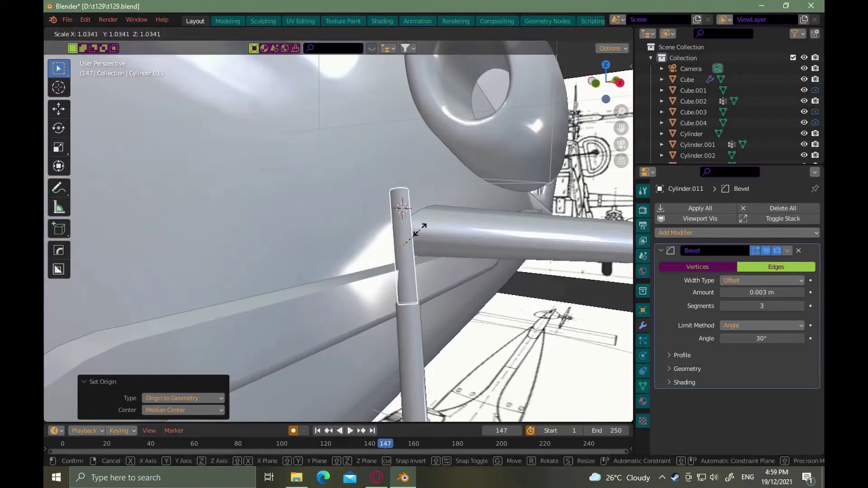
# Enlarge the upper strut section, finishing with a uniform scale of 1.244
pyautogui.press('s')
pyautogui.click(430, 232)
pyautogui.scroll(3, 429, 232)
pyautogui.press('s')
pyautogui.click(355, 206)
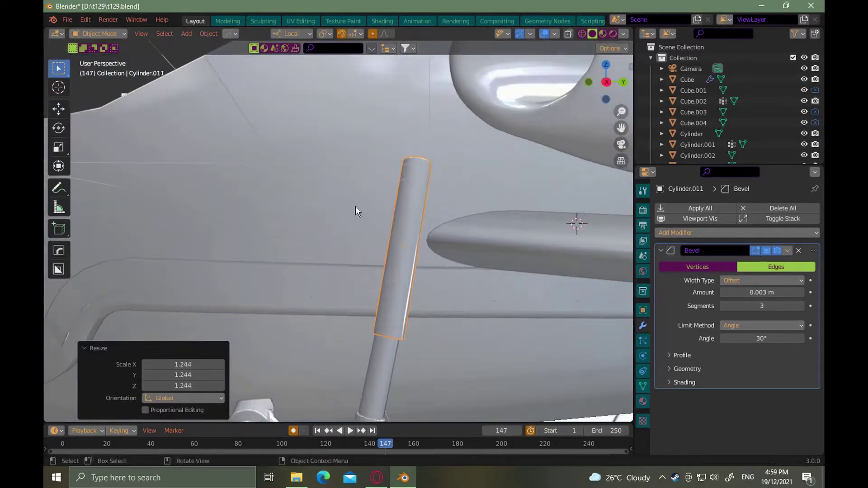
# Slide the upper strut section along its local Z axis and align it along X with the lower strut in front view
pyautogui.keyDown('ctrl'); pyautogui.keyDown('alt'); pyautogui.moveTo(355, 206); pyautogui.dragTo(355, 253); pyautogui.keyUp('alt'); pyautogui.keyUp('ctrl')
pyautogui.keyDown('alt'); pyautogui.moveTo(316, 212); pyautogui.dragTo(324, 235); pyautogui.keyUp('alt')
pyautogui.press('KP_1')
pyautogui.scroll(1, 323, 235)
pyautogui.press('g')
pyautogui.press('z')
pyautogui.press('z')
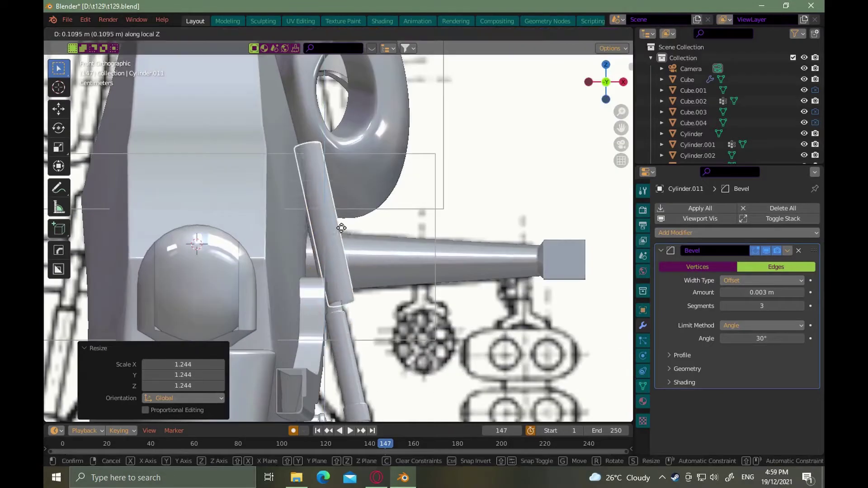
pyautogui.click(330, 215)
pyautogui.press('g')
pyautogui.press('x')
pyautogui.click(327, 223)
# Edit the upper strut section's mesh and scale its top end face and end edges to reshape the upper end
pyautogui.moveTo(326, 223); pyautogui.dragTo(455, 332, button='middle')
pyautogui.press('Tab')
pyautogui.click(483, 330)
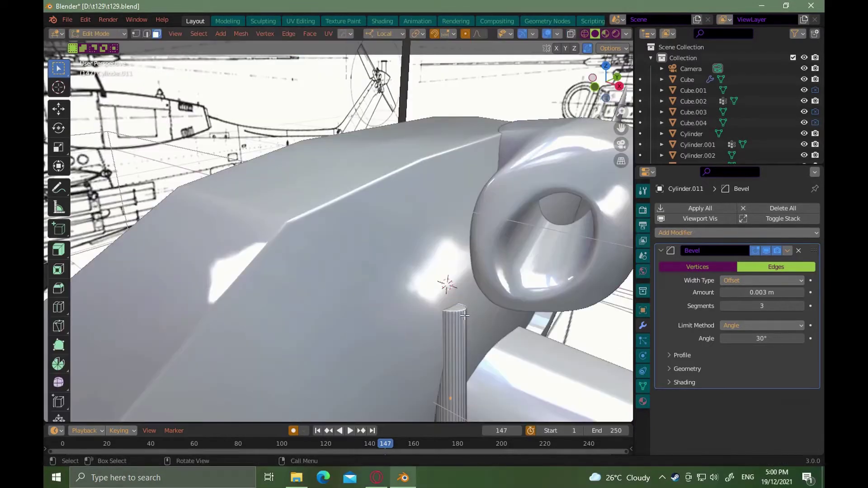
pyautogui.press('s')
pyautogui.click(450, 306)
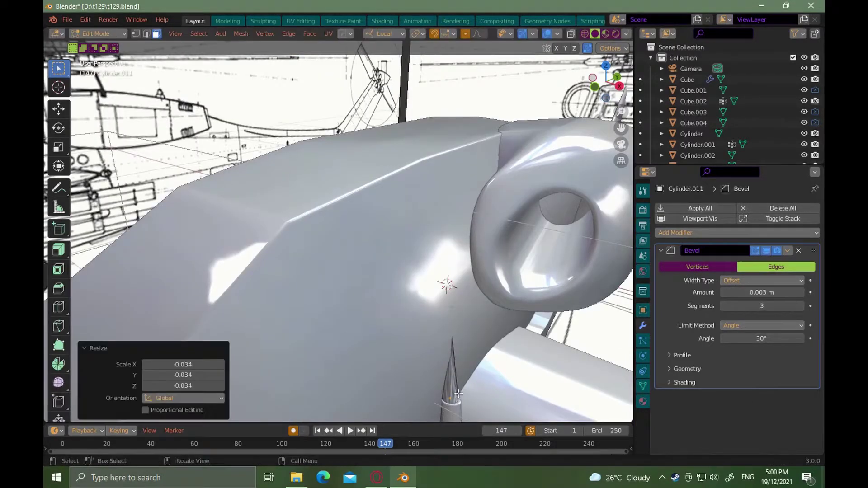
pyautogui.press('2')
pyautogui.press('s')
pyautogui.keyDown('alt'); pyautogui.moveTo(452, 308); pyautogui.dragTo(468, 296); pyautogui.keyUp('alt')
pyautogui.click(454, 278)
pyautogui.doubleClick(449, 292)
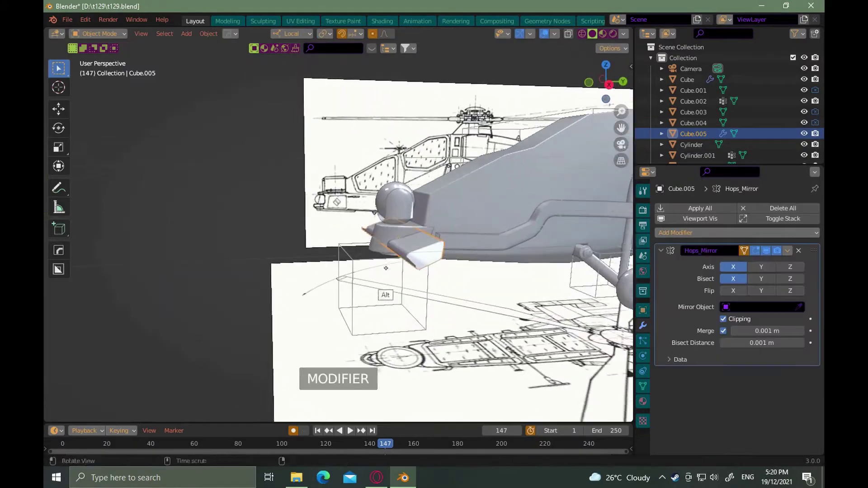
# Cut the mirrored block out of the nose turret housing with a Boolean difference
pyautogui.hotkey('ctrl', 'shift', 'b')
pyautogui.click(372, 244)
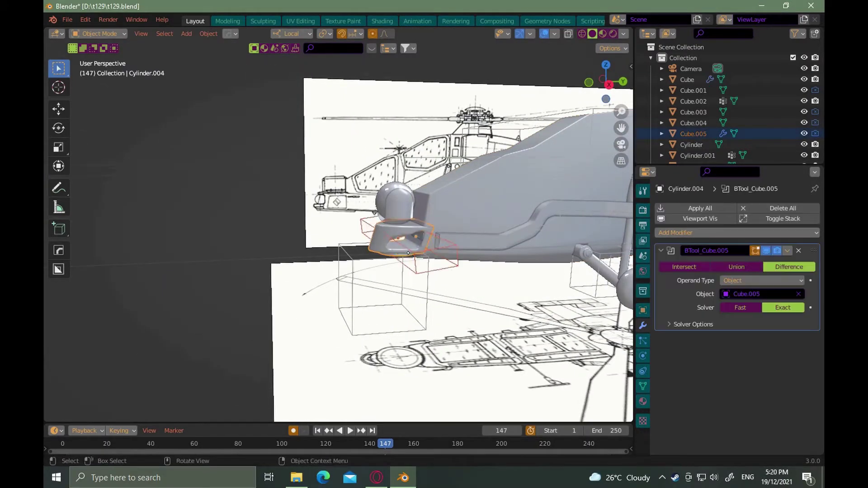
pyautogui.keyDown('ctrl'); pyautogui.keyDown('alt'); pyautogui.moveTo(408, 253); pyautogui.dragTo(426, 260); pyautogui.keyUp('alt'); pyautogui.keyUp('ctrl')
# Check the fuselage's bevel settings, add a three-segment edge Bevel modifier to the nose turret housing and open its amount for editing
pyautogui.click(551, 199)
pyautogui.scroll(-10, 776, 325)
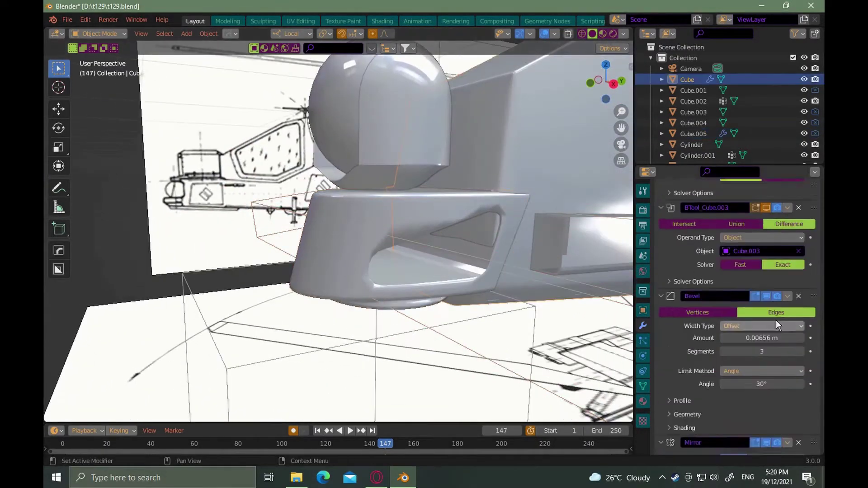
pyautogui.click(398, 243)
pyautogui.hotkey('ctrl', 'b')
pyautogui.click(375, 256)
pyautogui.click(763, 381)
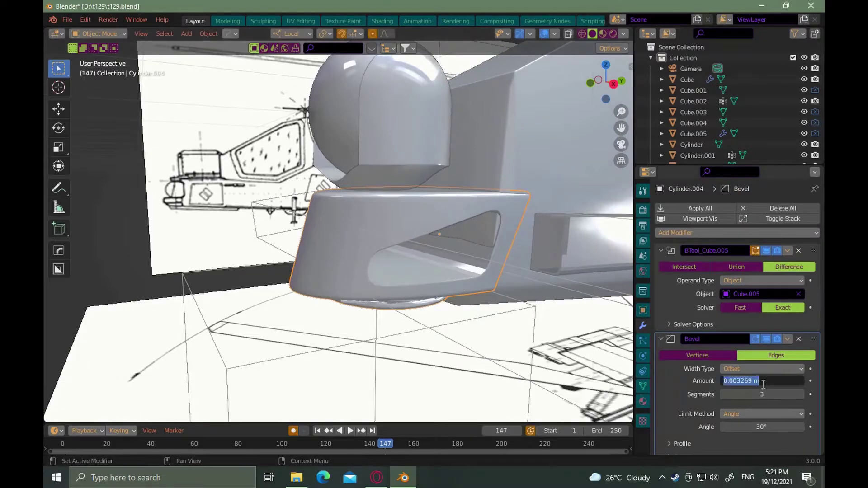
pyautogui.keyDown('alt'); pyautogui.moveTo(420, 267); pyautogui.dragTo(398, 271); pyautogui.keyUp('alt')
# Try to bevel the mirrored cutter block of the nose housing and undo the attempt
pyautogui.click(390, 303)
pyautogui.press('q')
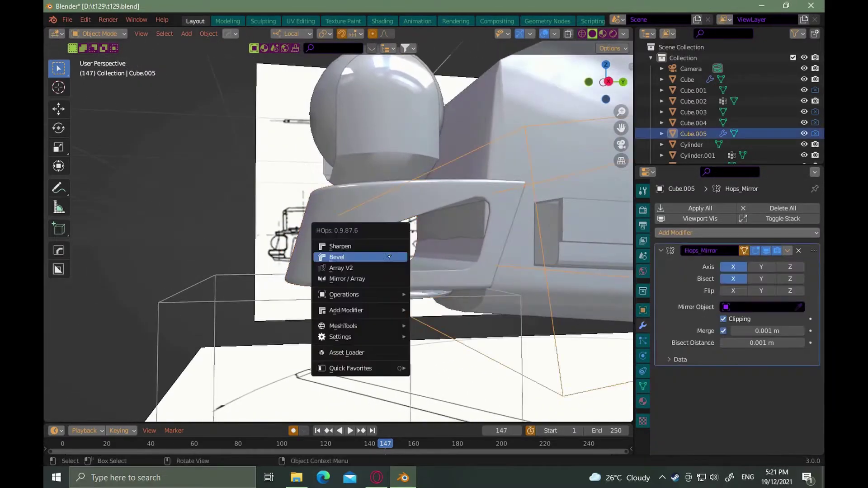
pyautogui.click(391, 258)
pyautogui.click(402, 253)
pyautogui.hotkey('ctrl', 'z')
pyautogui.hotkey('ctrl', 'z')
pyautogui.hotkey('ctrl', 'z')
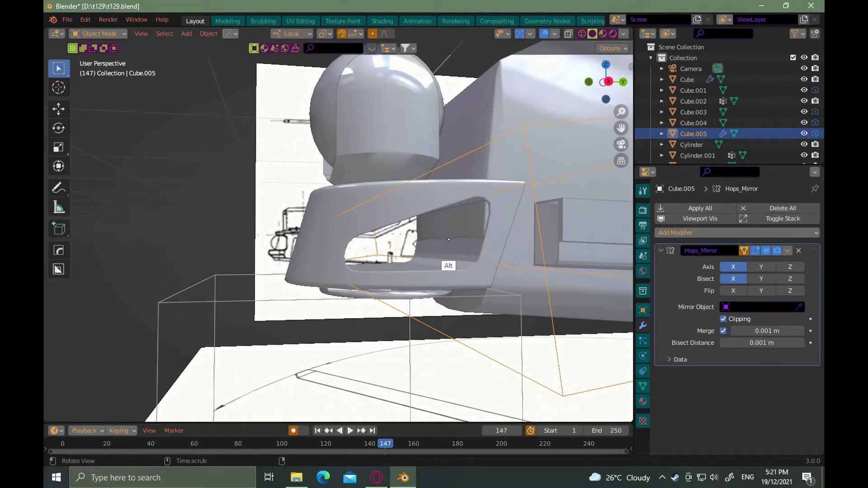
pyautogui.keyDown('alt'); pyautogui.moveTo(433, 246); pyautogui.dragTo(445, 244); pyautogui.keyUp('alt')
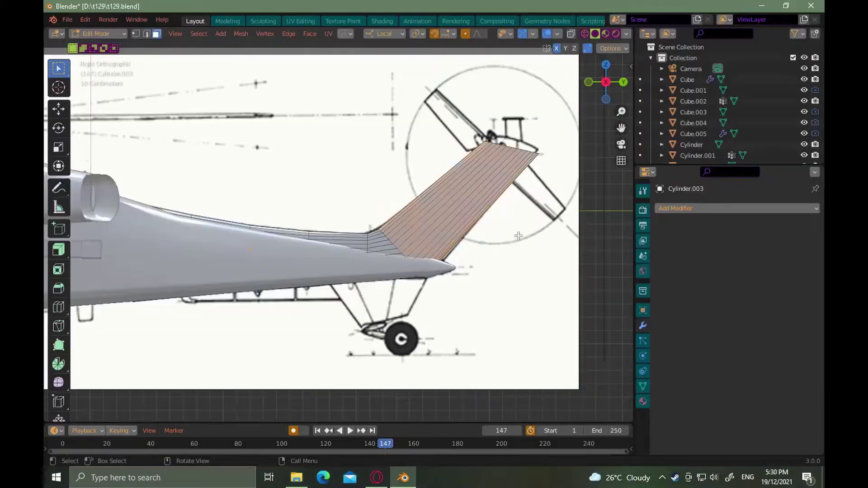
# Duplicate the tail fin's selected faces in place and separate the copy into its own object
pyautogui.hotkey('shift', 'd')
pyautogui.rightClick(459, 251)
pyautogui.rightClick(459, 250)
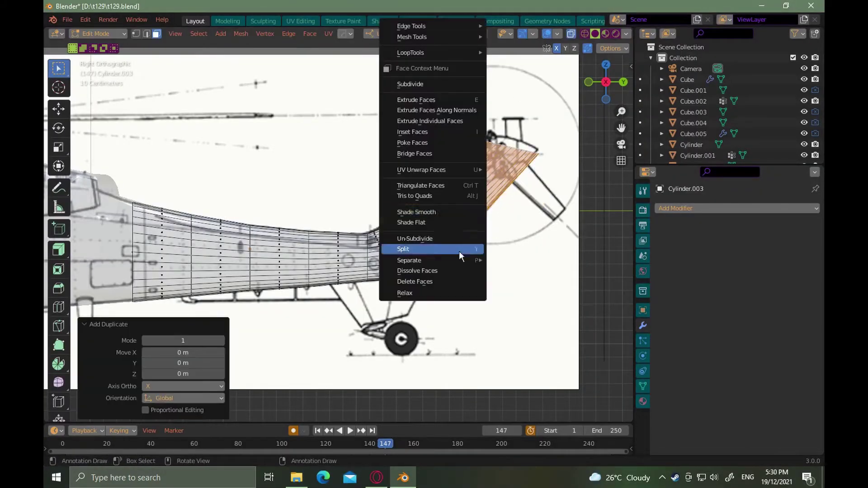
pyautogui.moveTo(461, 260)
pyautogui.click(502, 260)
# Return to Object Mode, select the separated fin copy and move it about -0.746 m along Z
pyautogui.press('Tab')
pyautogui.click(451, 203)
pyautogui.press('g')
pyautogui.press('z')
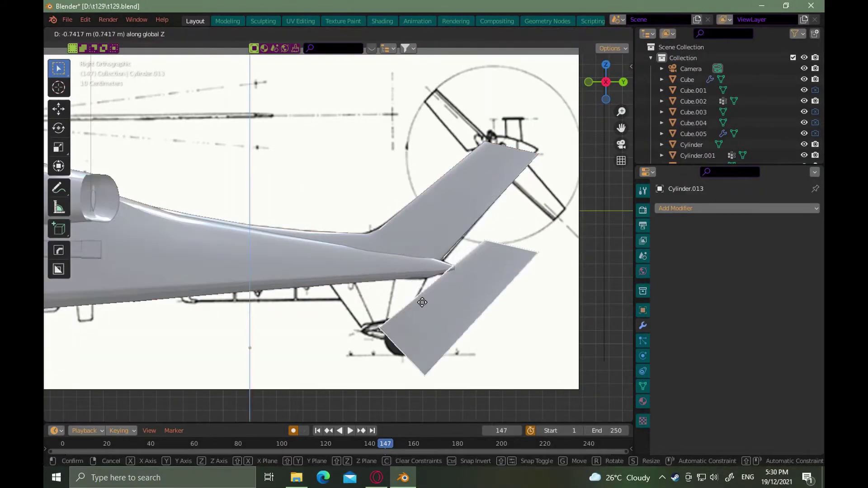
pyautogui.click(423, 302)
pyautogui.press('r')
pyautogui.press('x')
pyautogui.press('x')
pyautogui.write('180')
pyautogui.rightClick(424, 300)
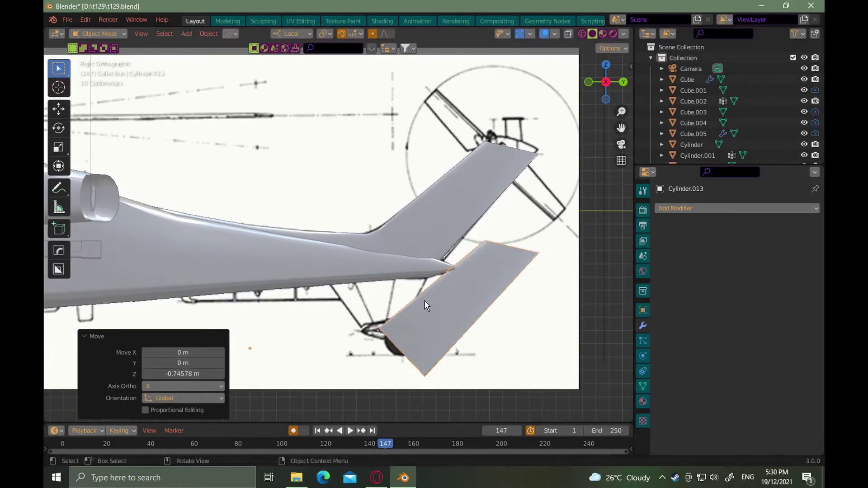
# Set the fin copy's origin to its geometry and rotate it 125° in the side view
pyautogui.rightClick(423, 300)
pyautogui.moveTo(424, 300)
pyautogui.click(462, 303)
pyautogui.press('r')
pyautogui.click(411, 343)
pyautogui.scroll(-1, 411, 343)
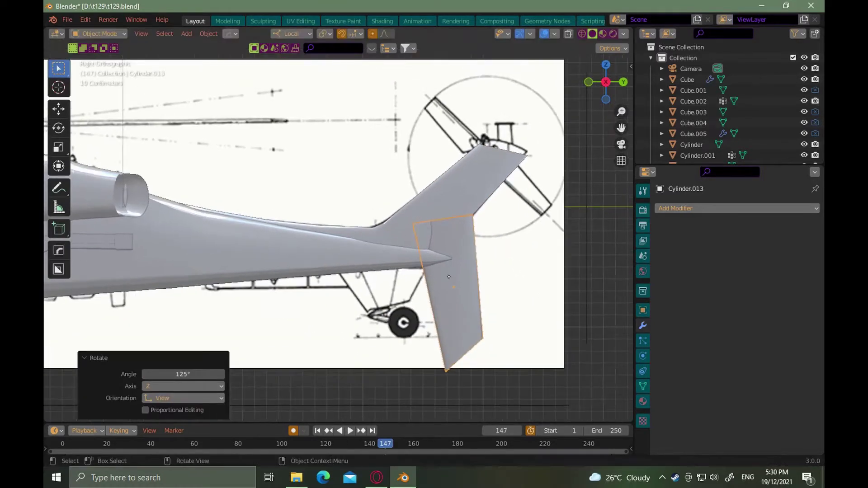
# Move the fin copy about -0.582 m along Y and -0.418 m along Z beneath the tail boom, and narrow it along Y
pyautogui.press('g')
pyautogui.press('y')
pyautogui.click(333, 314)
pyautogui.scroll(2, 332, 313)
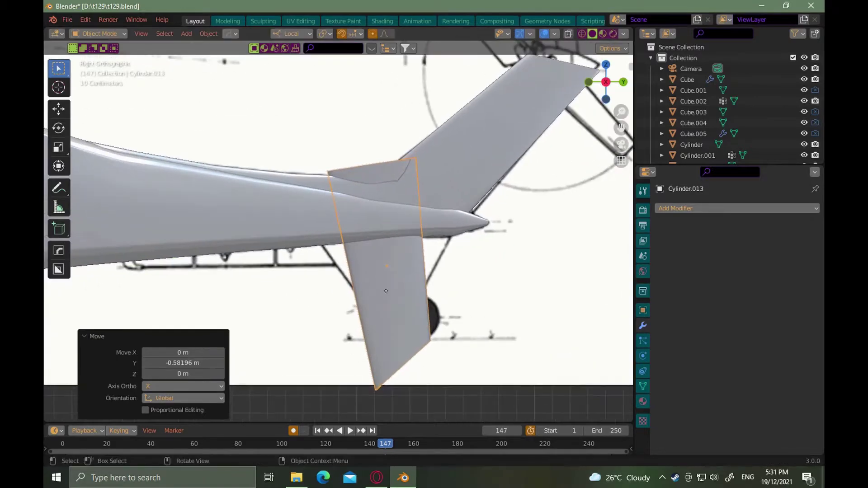
pyautogui.press('g')
pyautogui.press('z')
pyautogui.press('g')
pyautogui.press('y')
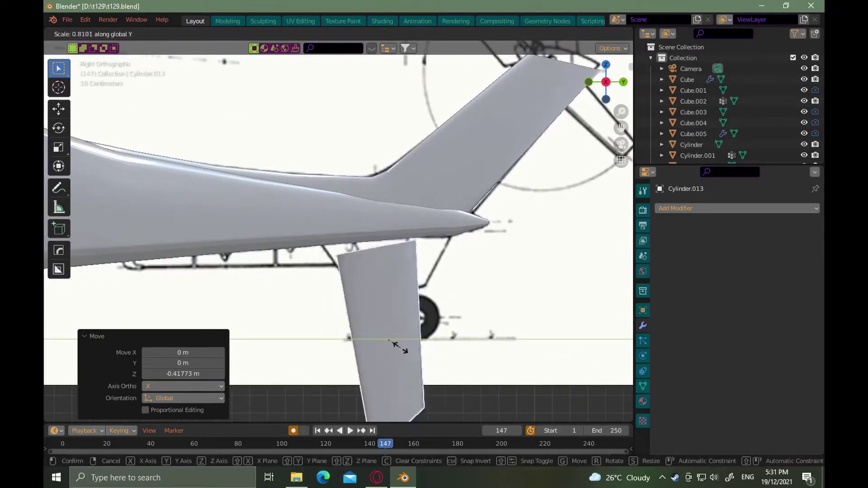
pyautogui.click(428, 349)
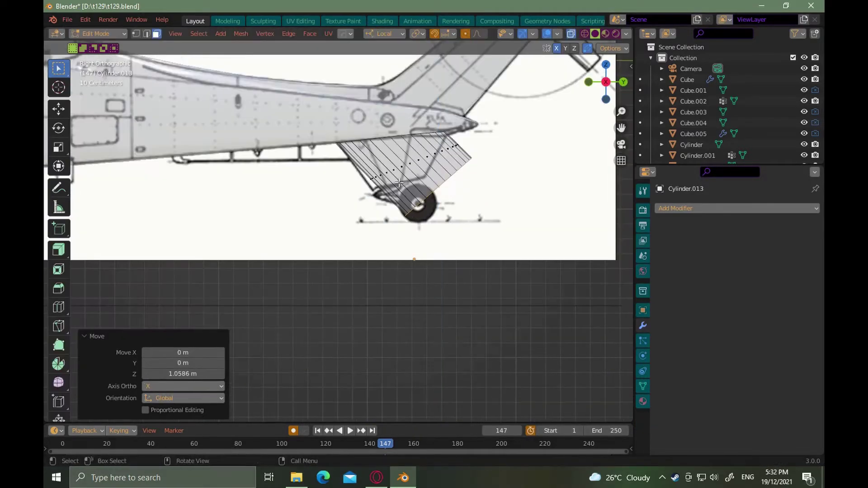
# Fit the lower fin's bottom end to the blueprint by rotating it -34.9°, moving it about -0.256 m along Y and scaling it by 0.637
pyautogui.click(398, 183)
pyautogui.press('g')
pyautogui.press('y')
pyautogui.press('y')
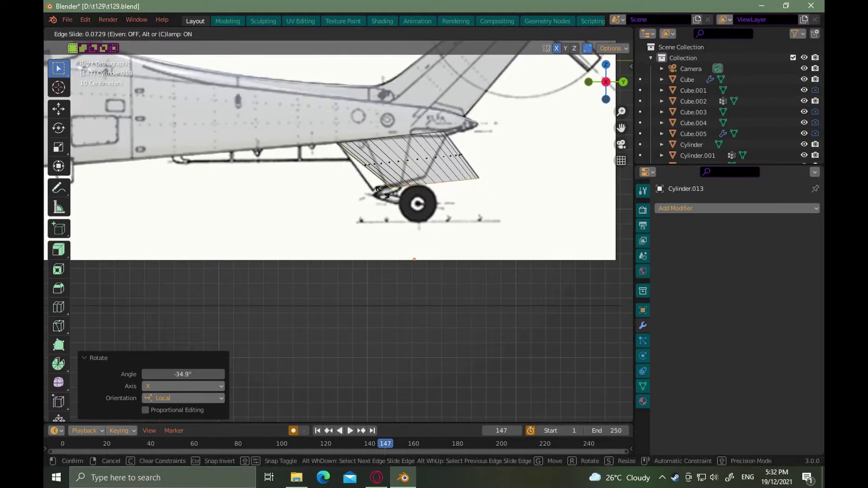
pyautogui.click(398, 182)
pyautogui.scroll(1, 401, 180)
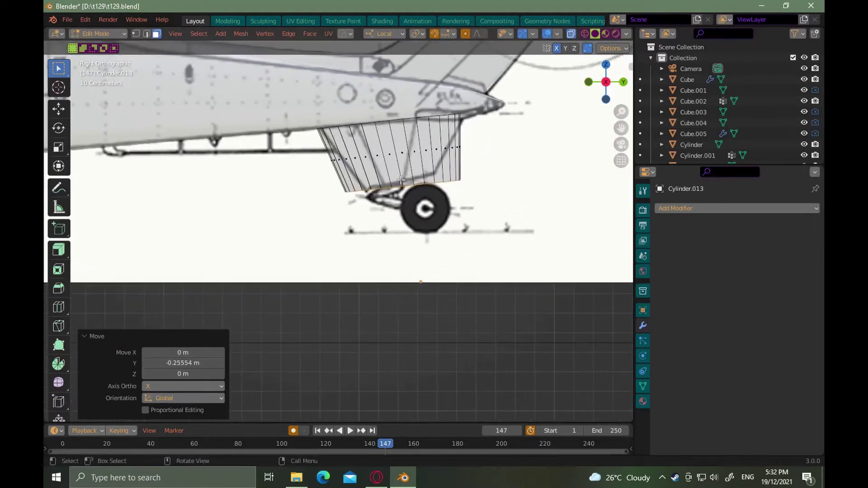
pyautogui.click(415, 201)
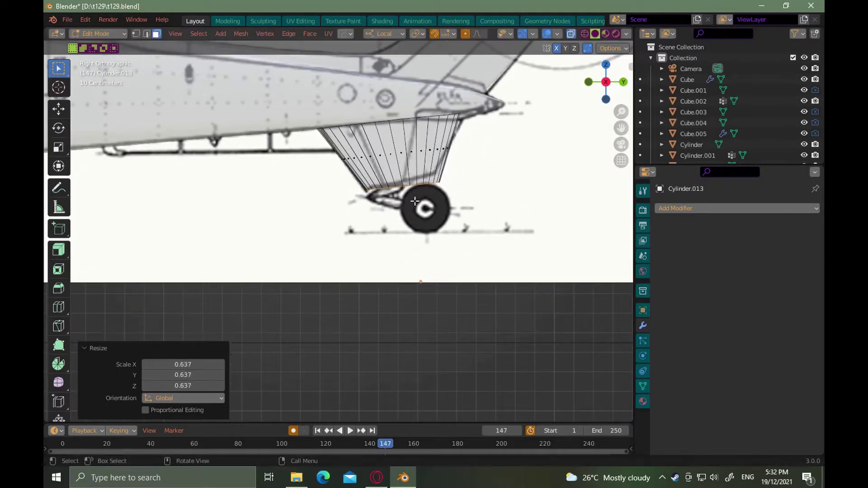
pyautogui.click(424, 193)
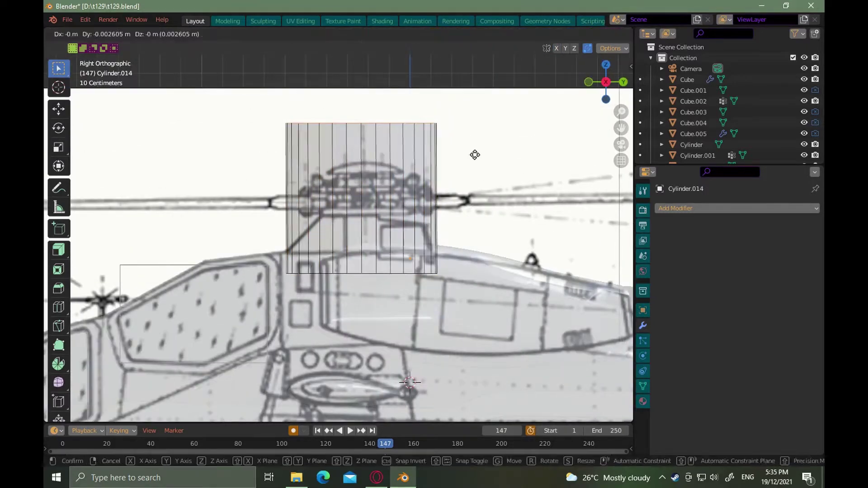
# Lower the rotor mast housing's top and scale it by 0.535, and add a loop cut below scaled by 1.176
pyautogui.click(448, 202)
pyautogui.click(415, 206)
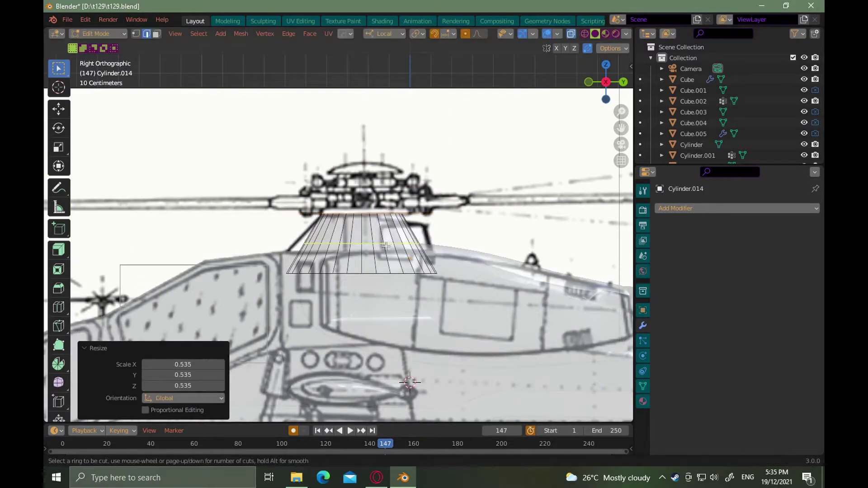
pyautogui.hotkey('ctrl', 'r')
pyautogui.click(387, 254)
pyautogui.click(402, 251)
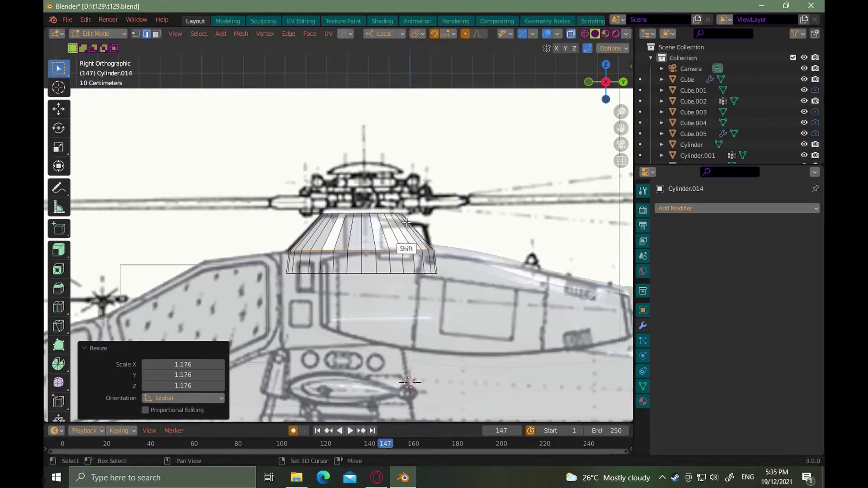
# Fit the mast housing's top loop to the side blueprint and add a loop cut just below it at factor -0.610
pyautogui.click(398, 214)
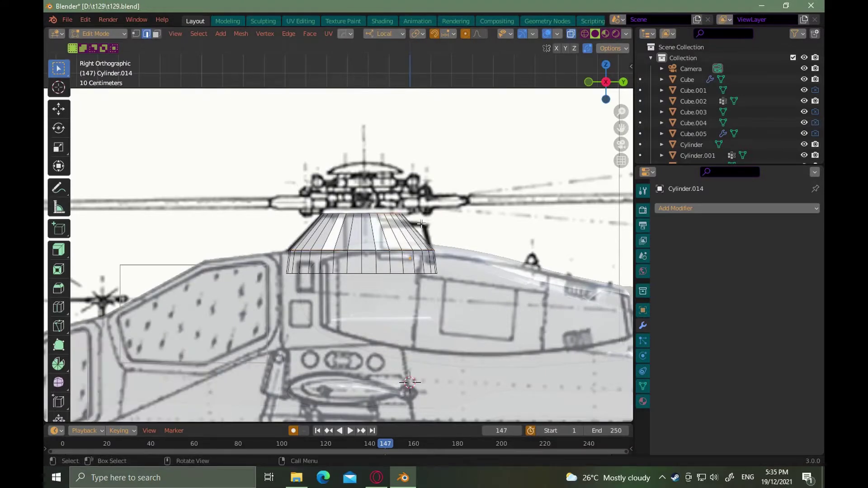
pyautogui.click(449, 232)
pyautogui.click(393, 210)
pyautogui.scroll(2, 382, 211)
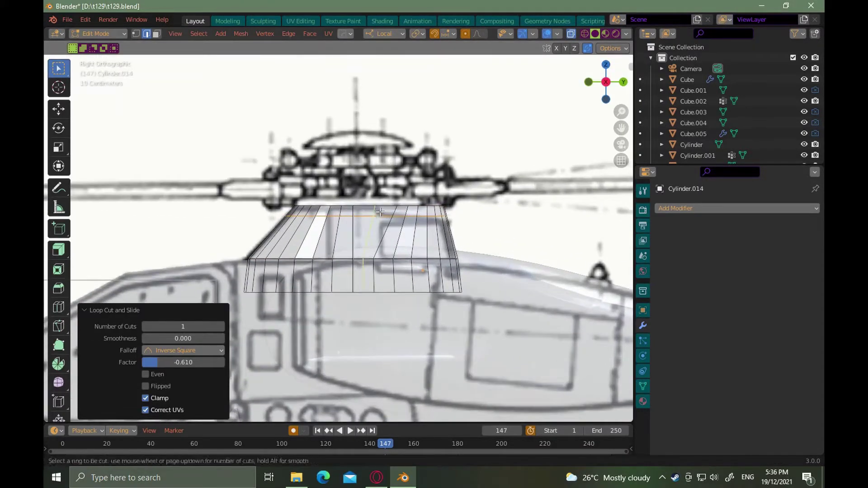
pyautogui.moveTo(384, 198); pyautogui.dragTo(383, 197)
# Scale the entire mast housing mesh by 0.378 along X to match the front view
pyautogui.press('KP_1')
pyautogui.press('a')
pyautogui.press('s')
pyautogui.press('x')
pyautogui.click(413, 249)
pyautogui.scroll(-6, 422, 248)
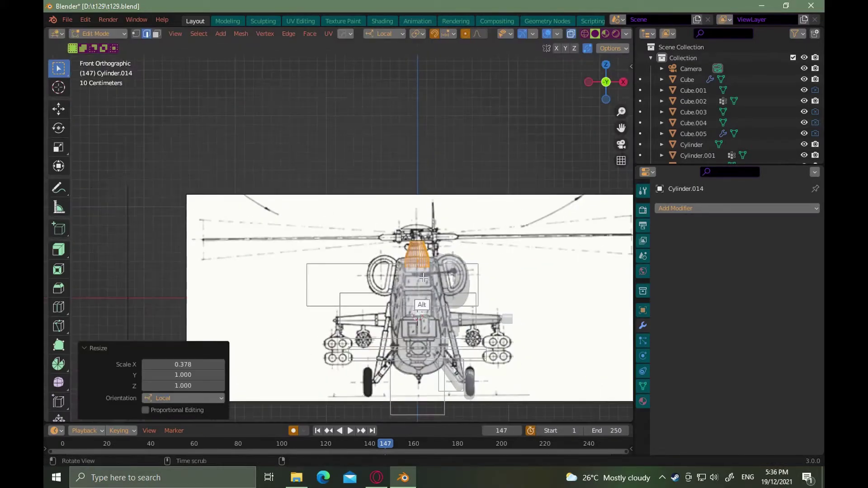
pyautogui.scroll(2, 415, 247)
pyautogui.moveTo(414, 247); pyautogui.dragTo(490, 268, button='middle')
# Switch to the browser and examine the T129 reference photo for the rotor mast's shape
pyautogui.hotkey('alt', 'Tab')
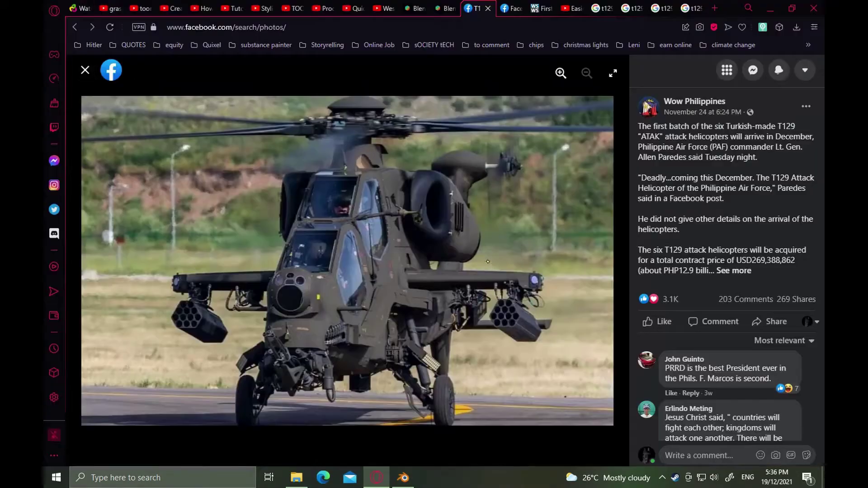
pyautogui.press('Escape')
pyautogui.scroll(-3, 328, 181)
pyautogui.click(328, 136)
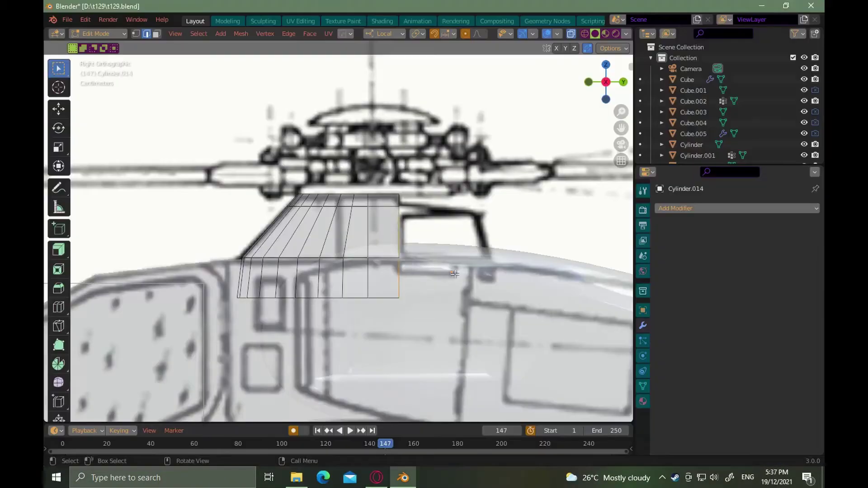
# Extrude the mast housing's rear edge aft to the blueprint outline and reposition its lower rear vertices
pyautogui.click(539, 260)
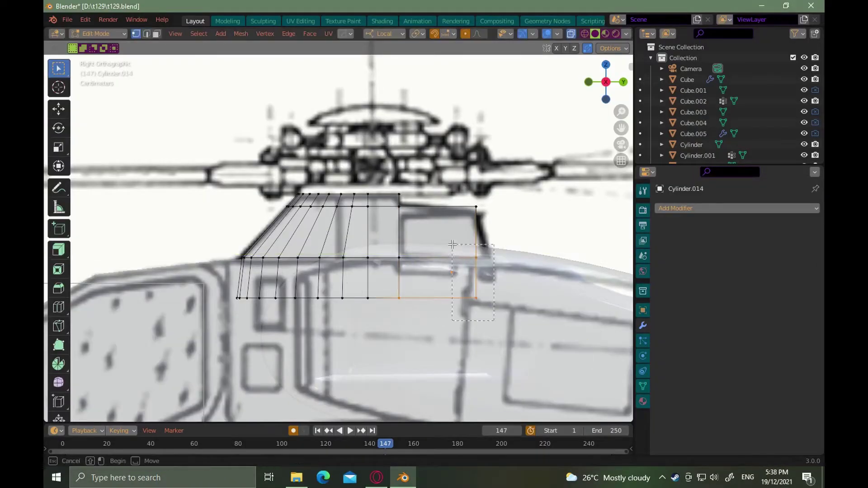
pyautogui.click(512, 295)
pyautogui.keyDown('ctrl'); pyautogui.keyDown('alt'); pyautogui.moveTo(472, 217); pyautogui.dragTo(467, 332); pyautogui.keyUp('alt'); pyautogui.keyUp('ctrl')
pyautogui.keyDown('alt'); pyautogui.moveTo(461, 289); pyautogui.dragTo(520, 312); pyautogui.keyUp('alt')
# Return to Object Mode and mirror the mast housing across X with bisect and flip enabled
pyautogui.press('Tab')
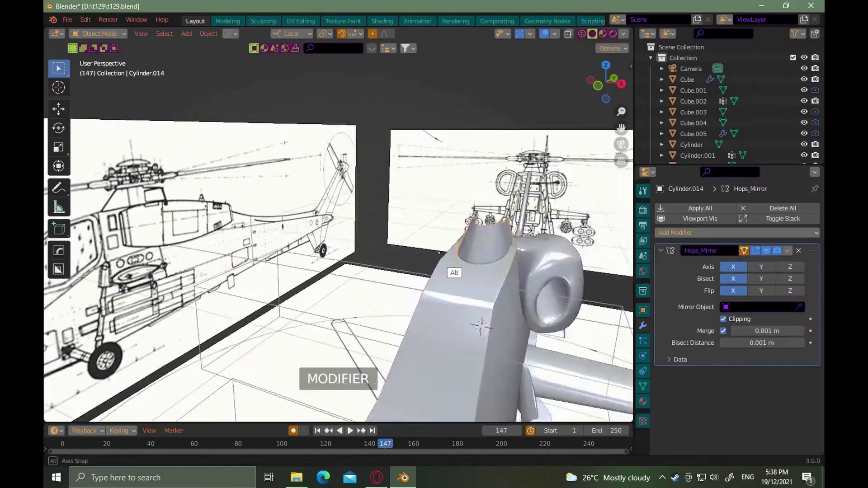
pyautogui.press('KP_1')
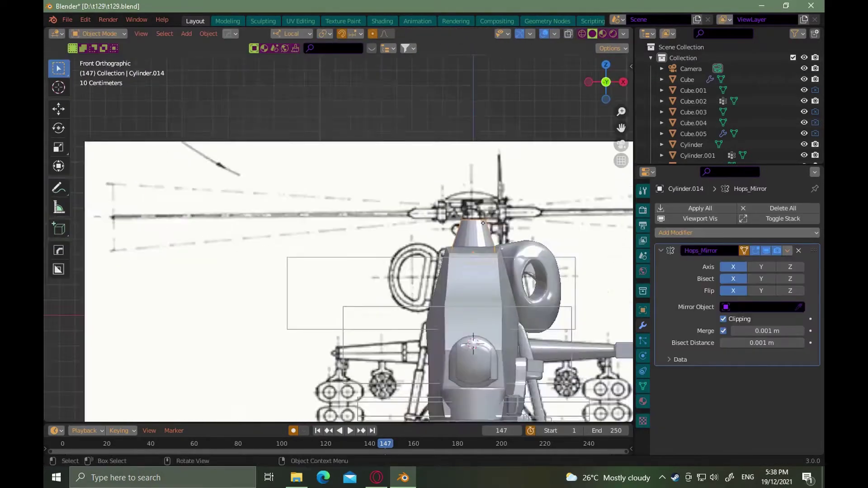
pyautogui.scroll(5, 486, 190)
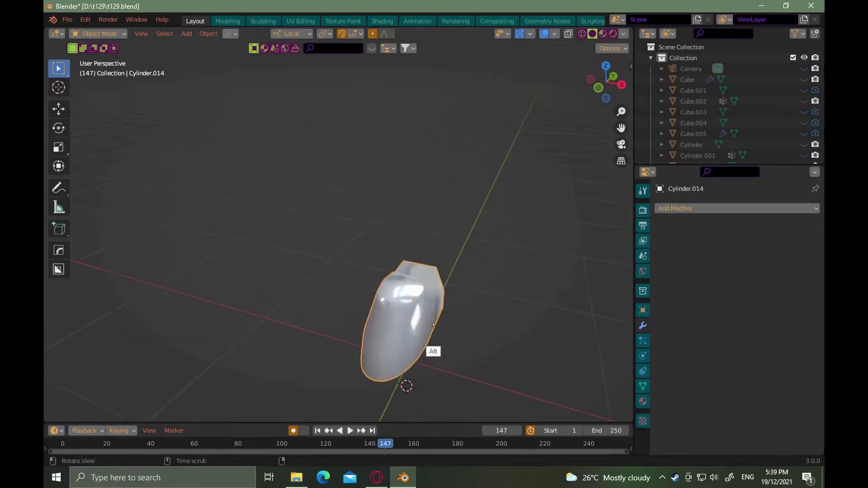
# Inspect the isolated mast housing up close and open its mesh for editing
pyautogui.keyDown('ctrl'); pyautogui.keyDown('alt'); pyautogui.moveTo(393, 312); pyautogui.dragTo(400, 280); pyautogui.keyUp('alt'); pyautogui.keyUp('ctrl')
pyautogui.keyDown('alt'); pyautogui.moveTo(407, 325); pyautogui.dragTo(384, 357); pyautogui.keyUp('alt')
pyautogui.press('Tab')
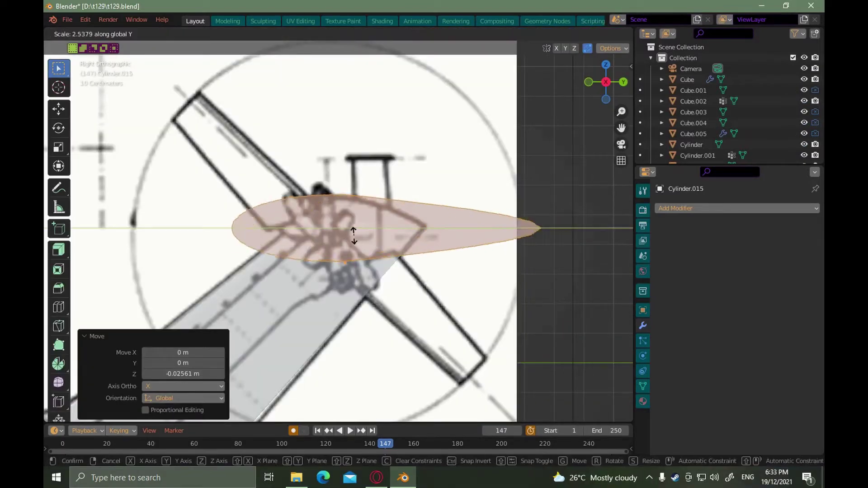
# Stretch the teardrop-shaped tail fin cap along Y and shift it along Y over the fin tip
pyautogui.click(360, 201)
pyautogui.press('g')
pyautogui.press('y')
pyautogui.click(354, 202)
pyautogui.keyDown('ctrl'); pyautogui.keyDown('alt'); pyautogui.moveTo(362, 181); pyautogui.dragTo(452, 242); pyautogui.keyUp('alt'); pyautogui.keyUp('ctrl')
pyautogui.keyDown('ctrl'); pyautogui.keyDown('alt'); pyautogui.moveTo(380, 226); pyautogui.dragTo(349, 119); pyautogui.keyUp('alt'); pyautogui.keyUp('ctrl')
pyautogui.keyDown('alt'); pyautogui.keyDown('shift'); pyautogui.moveTo(349, 120); pyautogui.dragTo(348, 218); pyautogui.keyUp('shift'); pyautogui.keyUp('alt')
# Switch to the browser and examine T129 photos for the shape of the fin tip and tail rotor
pyautogui.hotkey('alt', 'Tab')
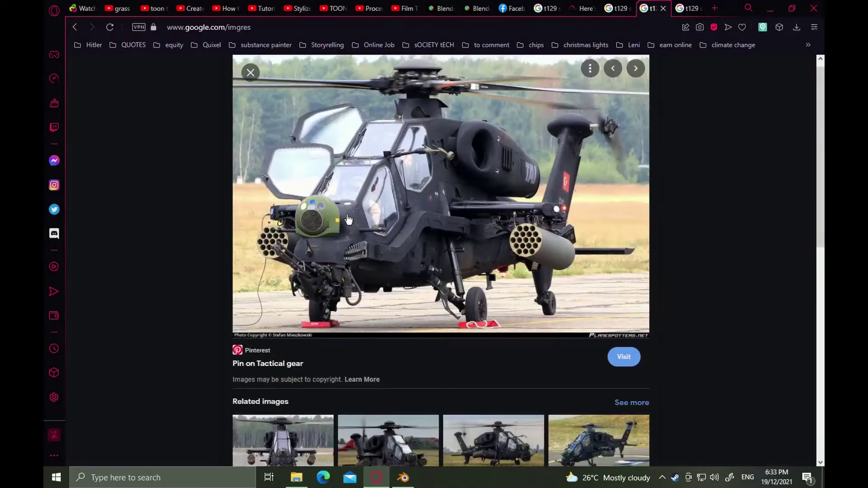
pyautogui.press('Right')
pyautogui.scroll(-5, 602, 262)
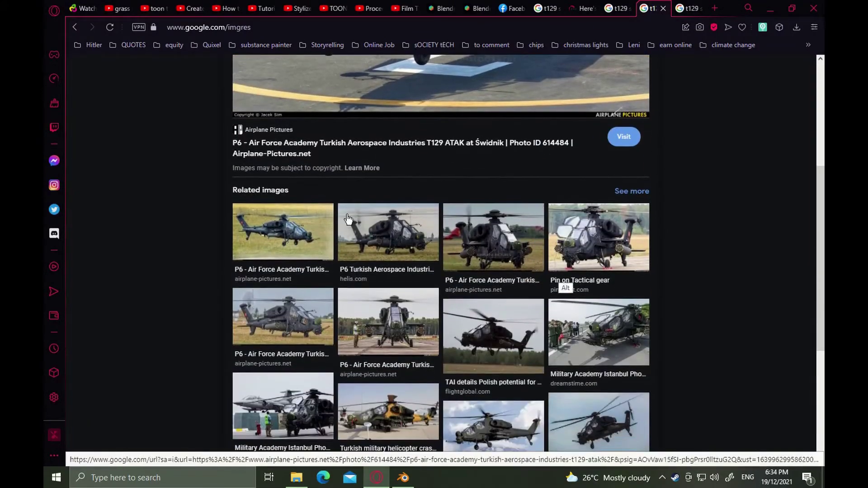
# Check T129 photos in the browser and narrow the fin cap mesh to 0.52 along X in Blender
pyautogui.click(601, 262)
pyautogui.hotkey('alt', 'Tab')
pyautogui.keyDown('alt'); pyautogui.moveTo(397, 276); pyautogui.dragTo(436, 289); pyautogui.keyUp('alt')
pyautogui.press('s')
pyautogui.press('x')
pyautogui.click(397, 247)
pyautogui.hotkey('alt', 'Tab')
pyautogui.hotkey('alt', 'Tab')
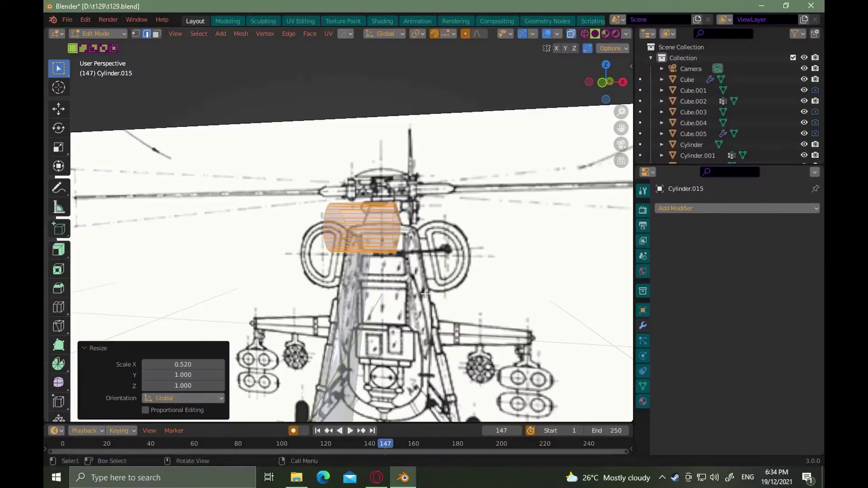
# Bevel the edge loops around both ends of the fin cap
pyautogui.moveTo(425, 294); pyautogui.dragTo(466, 266, button='middle')
pyautogui.hotkey('alt', 'z')
pyautogui.keyDown('alt'); pyautogui.click(385, 258); pyautogui.keyUp('alt')
pyautogui.keyDown('alt'); pyautogui.keyDown('shift'); pyautogui.click(336, 253); pyautogui.keyUp('shift'); pyautogui.keyUp('alt')
pyautogui.hotkey('ctrl', 'b')
pyautogui.moveTo(407, 267)
pyautogui.mouseDown(button='middle')
pyautogui.moveTo(371, 263)
pyautogui.moveTo(349, 281)
pyautogui.moveTo(369, 251)
pyautogui.moveTo(411, 286)
pyautogui.moveTo(407, 253)
pyautogui.mouseUp(button='middle')
pyautogui.click(356, 266)
# Round off the fin cap in Sculpt Mode with the Smooth brush and subdivide it with a level 1 Subdivision modifier
pyautogui.hotkey('ctrl', 'Tab')
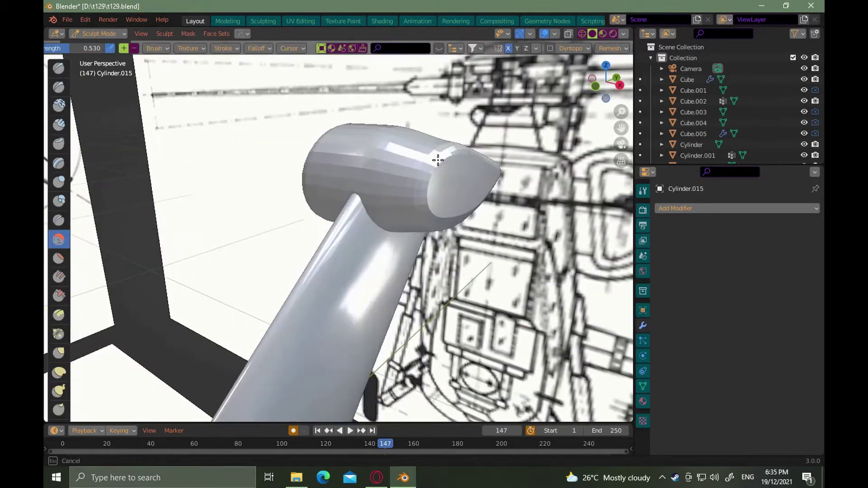
pyautogui.moveTo(437, 160); pyautogui.dragTo(414, 249, button='middle')
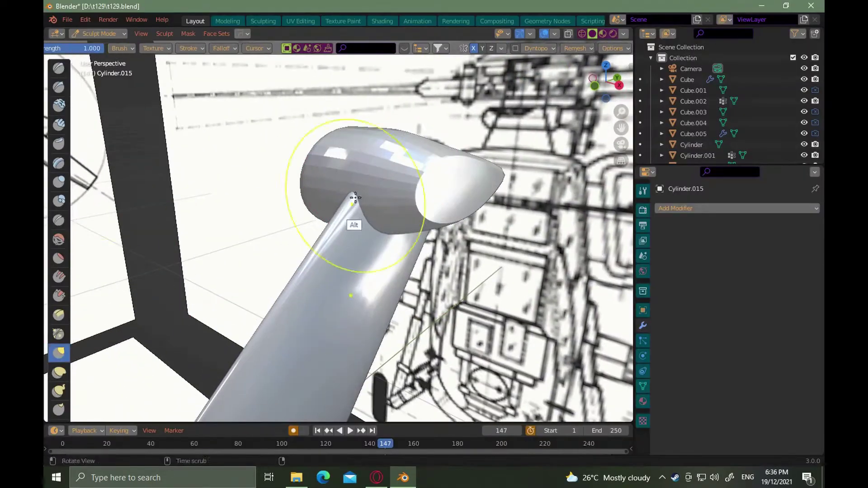
pyautogui.moveTo(355, 227)
pyautogui.mouseDown(button='middle')
pyautogui.moveTo(399, 143)
pyautogui.moveTo(378, 162)
pyautogui.moveTo(440, 114)
pyautogui.mouseUp(button='middle')
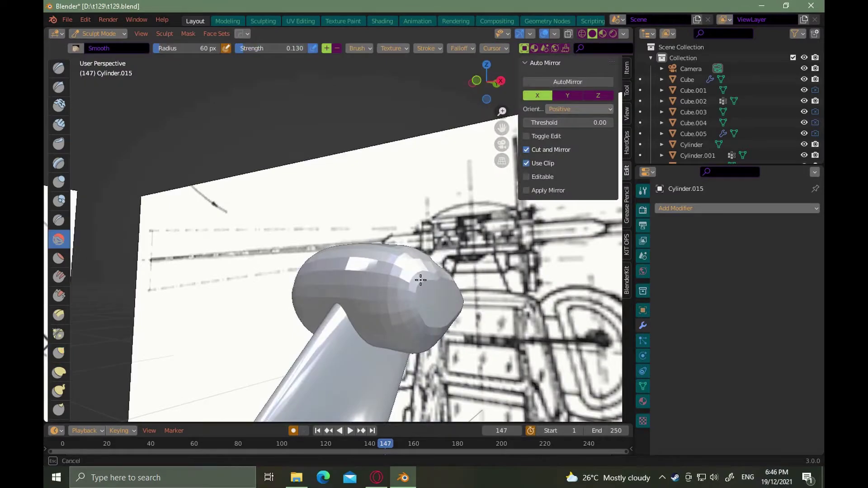
pyautogui.moveTo(415, 281)
pyautogui.mouseDown(button='middle')
pyautogui.moveTo(457, 258)
pyautogui.moveTo(443, 334)
pyautogui.moveTo(352, 243)
pyautogui.moveTo(380, 246)
pyautogui.moveTo(378, 313)
pyautogui.moveTo(381, 303)
pyautogui.mouseUp(button='middle')
pyautogui.click(106, 47)
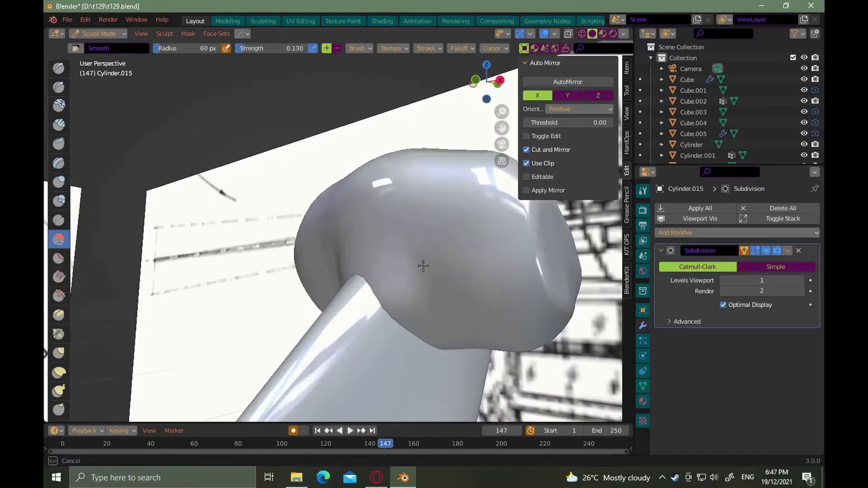
pyautogui.moveTo(423, 265); pyautogui.dragTo(237, 309, button='middle')
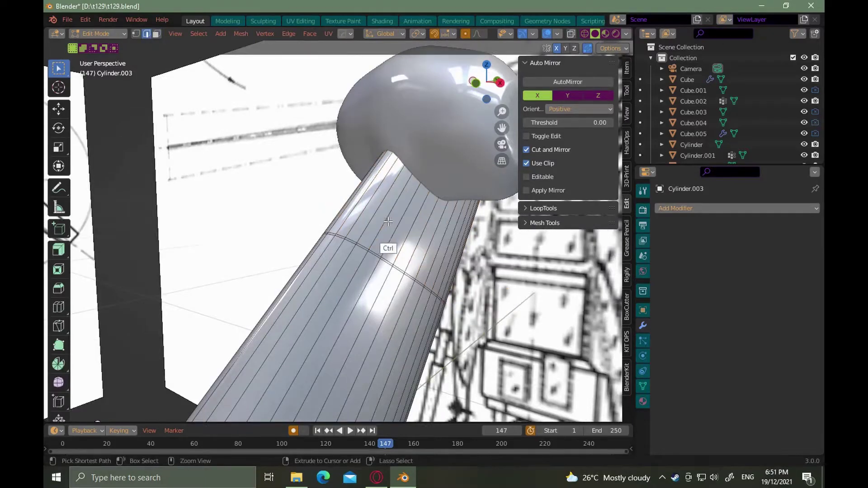
# Select the faces of the fin's upper section and extrude them outward along their normals by 0.0102 m
pyautogui.press('3')
pyautogui.keyDown('alt'); pyautogui.moveTo(429, 279); pyautogui.dragTo(457, 267); pyautogui.keyUp('alt')
pyautogui.keyDown('alt'); pyautogui.click(425, 257); pyautogui.keyUp('alt')
pyautogui.click(498, 83)
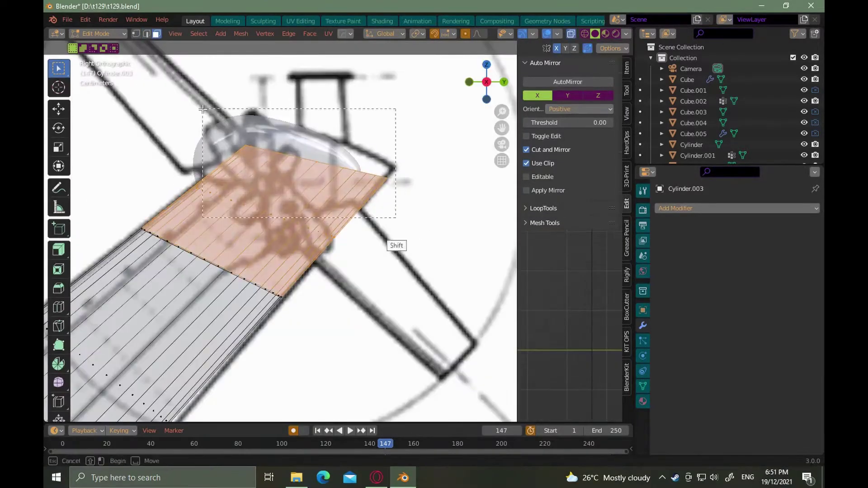
pyautogui.keyDown('shift'); pyautogui.moveTo(202, 109); pyautogui.dragTo(199, 107); pyautogui.keyUp('shift')
pyautogui.moveTo(271, 254); pyautogui.dragTo(206, 212, button='middle')
pyautogui.click(59, 250)
pyautogui.moveTo(401, 187); pyautogui.dragTo(402, 186)
pyautogui.scroll(6, 375, 257)
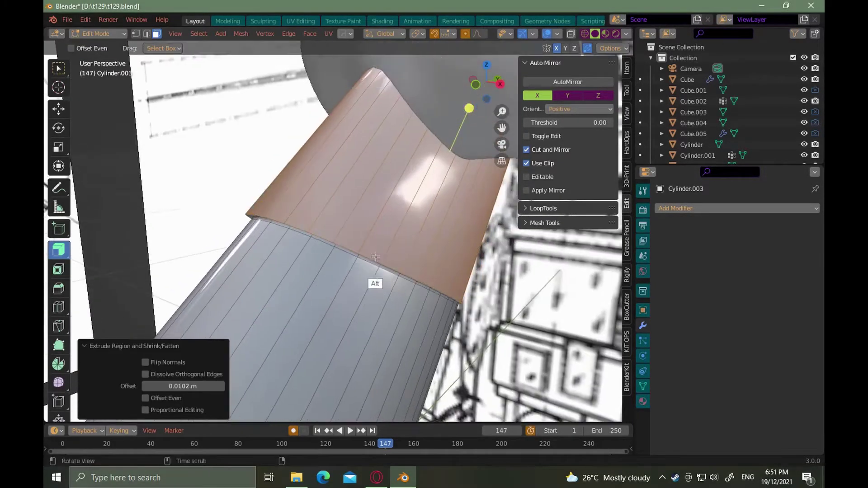
# Add an edge loop along the lower border of the fin's raised section and inspect the refined edges
pyautogui.keyDown('alt'); pyautogui.click(330, 240); pyautogui.keyUp('alt')
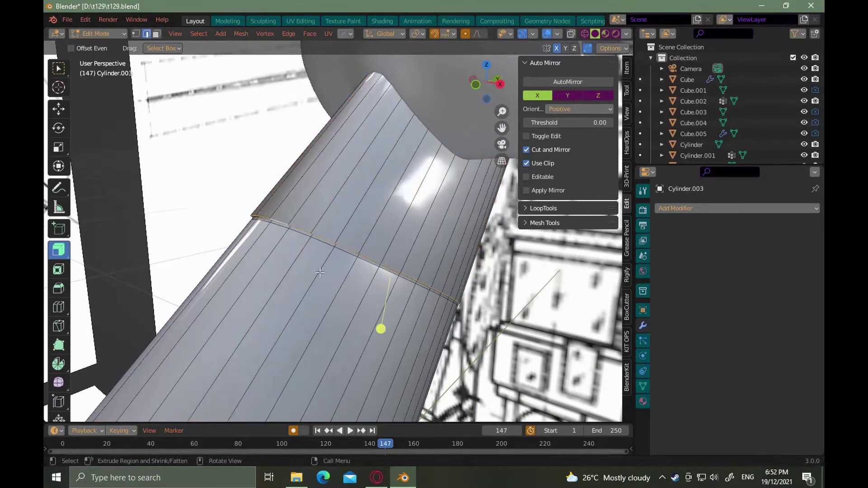
pyautogui.hotkey('ctrl', 'r')
pyautogui.click(351, 227)
pyautogui.click(351, 226)
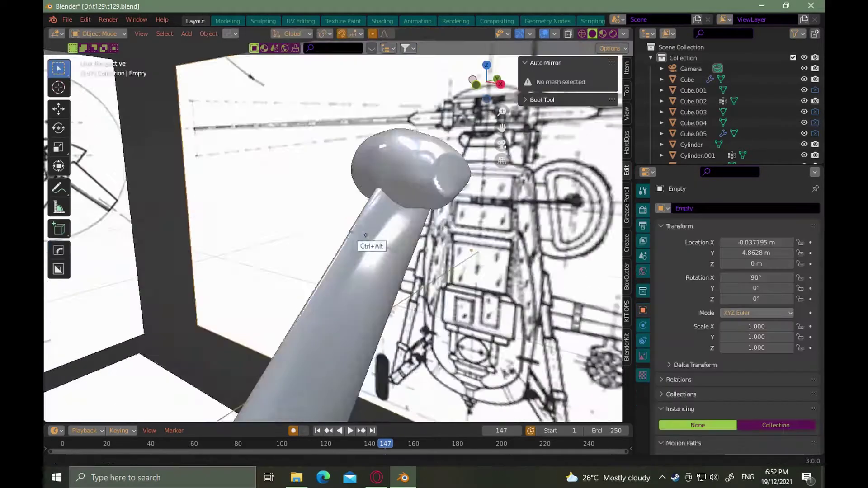
pyautogui.keyDown('alt'); pyautogui.moveTo(368, 247); pyautogui.dragTo(391, 200, button='middle'); pyautogui.keyUp('alt')
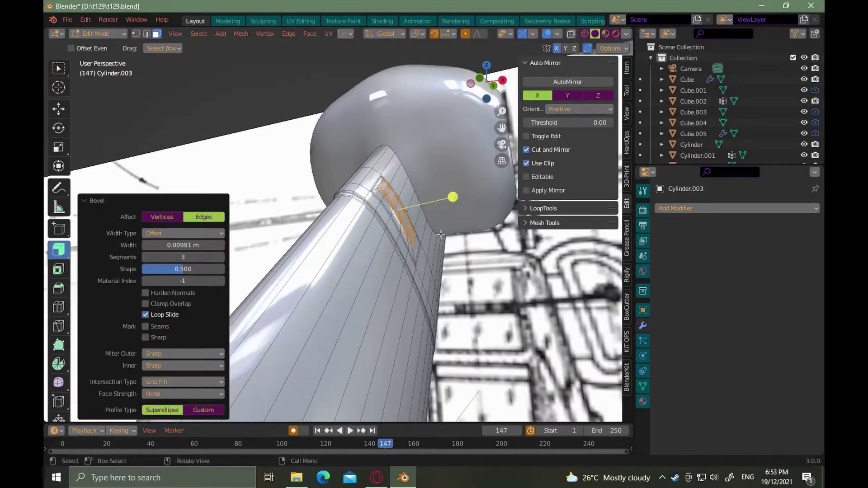
pyautogui.moveTo(453, 195); pyautogui.dragTo(448, 190, button='middle')
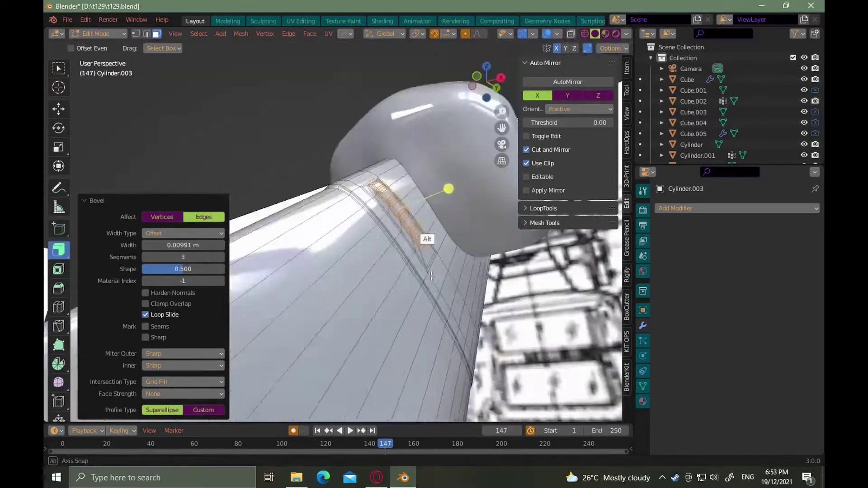
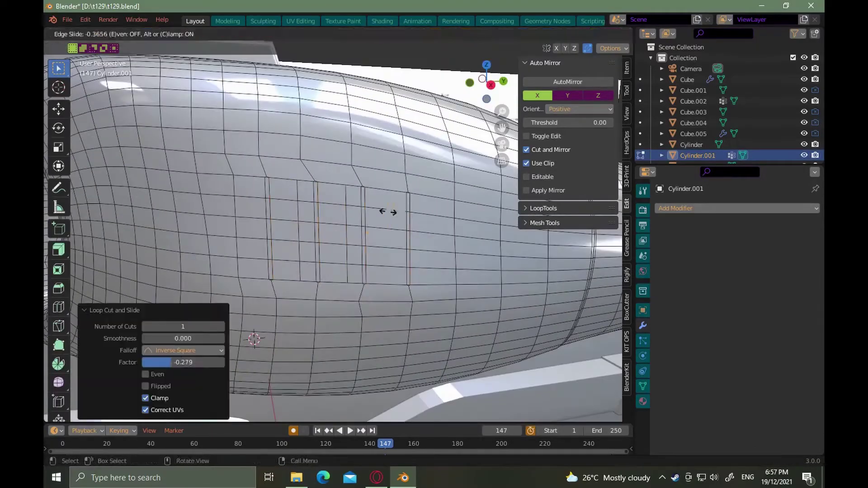
# Slide the vertical vent loops on the engine nacelle's side and push the four narrow slots inward about 0.053 m
pyautogui.click(388, 211)
pyautogui.keyDown('shift'); pyautogui.click(321, 271); pyautogui.keyUp('shift')
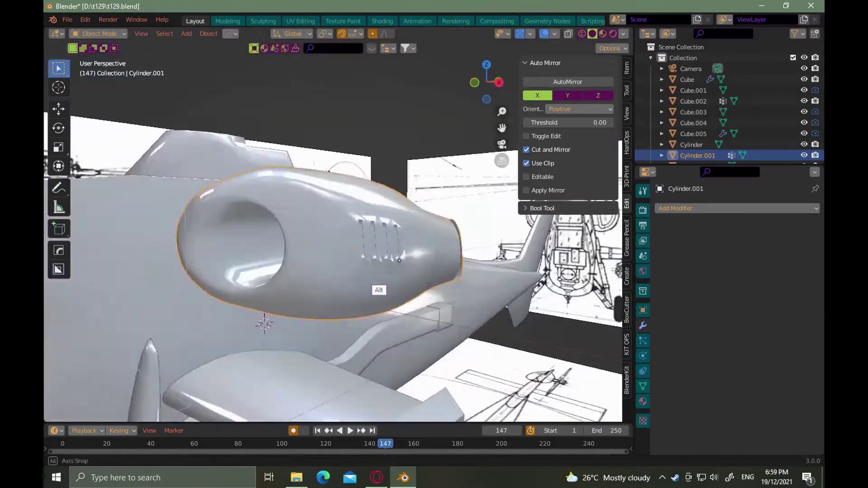
pyautogui.hotkey('alt', 'Tab')
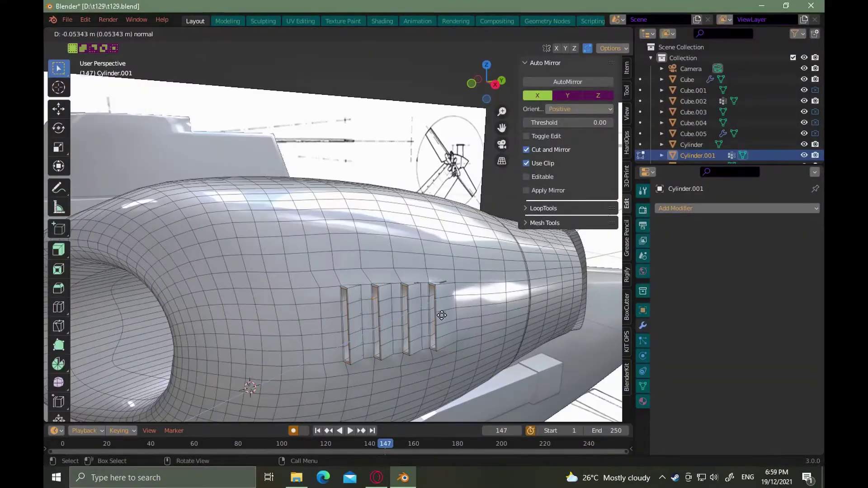
pyautogui.click(442, 315)
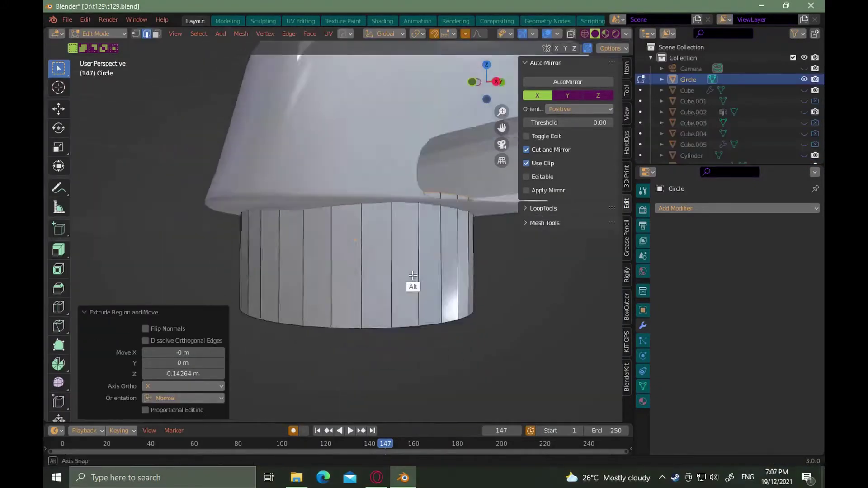
# Inspect the cylindrical ring under the nose housing and add a horizontal loop cut around its wall
pyautogui.keyDown('alt'); pyautogui.moveTo(412, 275); pyautogui.dragTo(413, 267); pyautogui.keyUp('alt')
pyautogui.moveTo(414, 267)
pyautogui.keyDown('ctrl'); pyautogui.keyDown('alt'); pyautogui.mouseDown()
pyautogui.moveTo(417, 295)
pyautogui.moveTo(435, 220)
pyautogui.moveTo(430, 264)
pyautogui.mouseUp(); pyautogui.keyUp('alt'); pyautogui.keyUp('ctrl')
pyautogui.press('Tab')
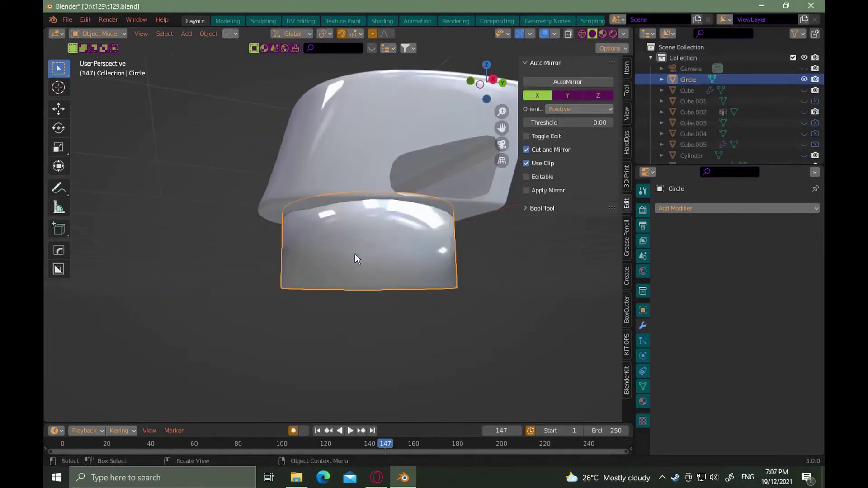
pyautogui.press('Tab')
pyautogui.keyDown('alt'); pyautogui.moveTo(368, 277); pyautogui.dragTo(397, 279); pyautogui.keyUp('alt')
pyautogui.click(383, 329)
pyautogui.hotkey('ctrl', 'r')
pyautogui.click(386, 274)
pyautogui.click(385, 306)
# Shorten the ring under the nose housing by raising its bottom face 0.1044 m along Z
pyautogui.press('3')
pyautogui.click(397, 279)
pyautogui.press('g')
pyautogui.press('z')
pyautogui.click(392, 228)
pyautogui.keyDown('alt'); pyautogui.moveTo(392, 229); pyautogui.dragTo(395, 270); pyautogui.keyUp('alt')
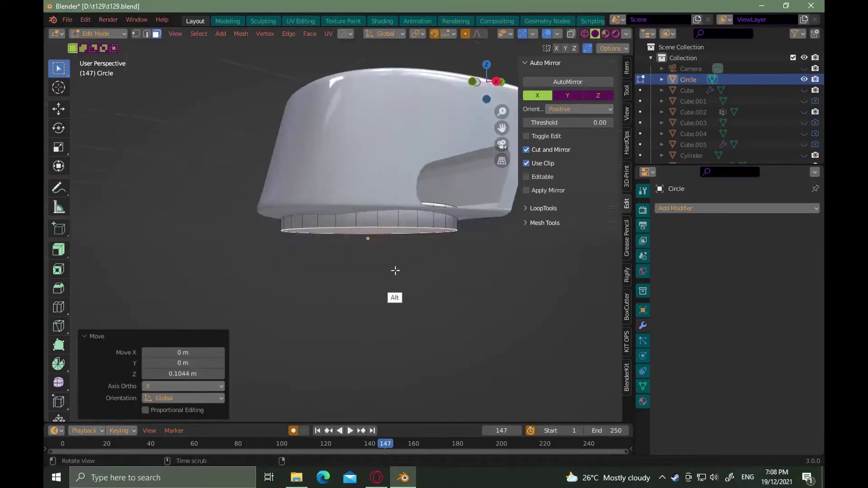
# Knife-cut two narrow parallel strips into opposite sides of the ring's bottom face
pyautogui.press('ctrl+KP_7')
pyautogui.press('1')
pyautogui.press('k')
pyautogui.click(459, 223)
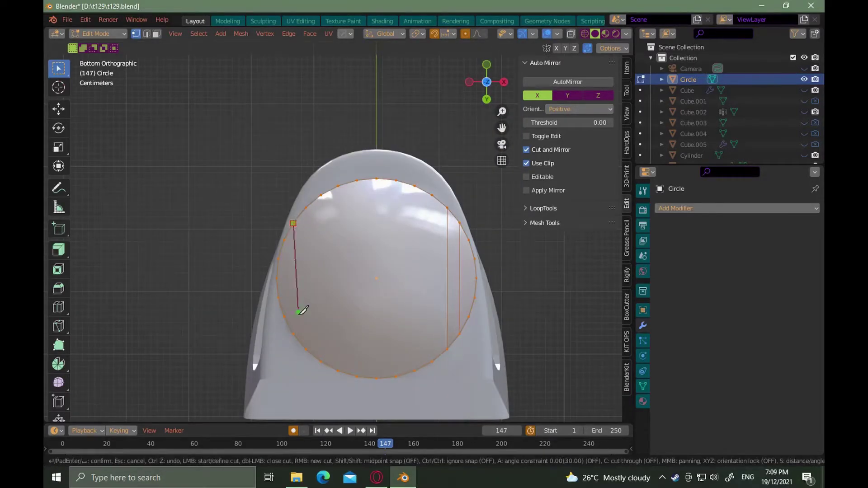
pyautogui.keyDown('alt'); pyautogui.moveTo(394, 267); pyautogui.dragTo(400, 287); pyautogui.keyUp('alt')
pyautogui.press('Tab')
# Select both side strips, compare them with the reference photos and extrude them downward 0.062751 m as brackets
pyautogui.click(495, 271)
pyautogui.click(334, 288)
pyautogui.keyDown('shift'); pyautogui.click(452, 257); pyautogui.keyUp('shift')
pyautogui.hotkey('alt', 'Tab')
pyautogui.hotkey('alt', 'Tab')
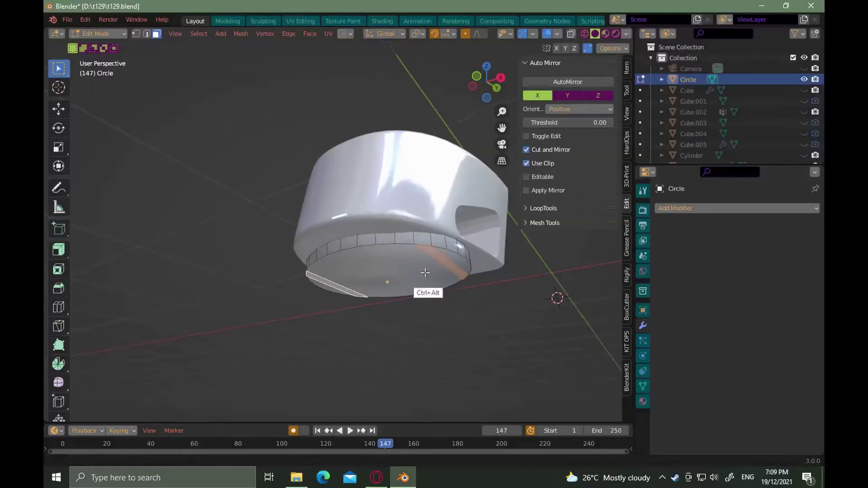
pyautogui.hotkey('alt', 'Tab')
pyautogui.hotkey('alt', 'Tab')
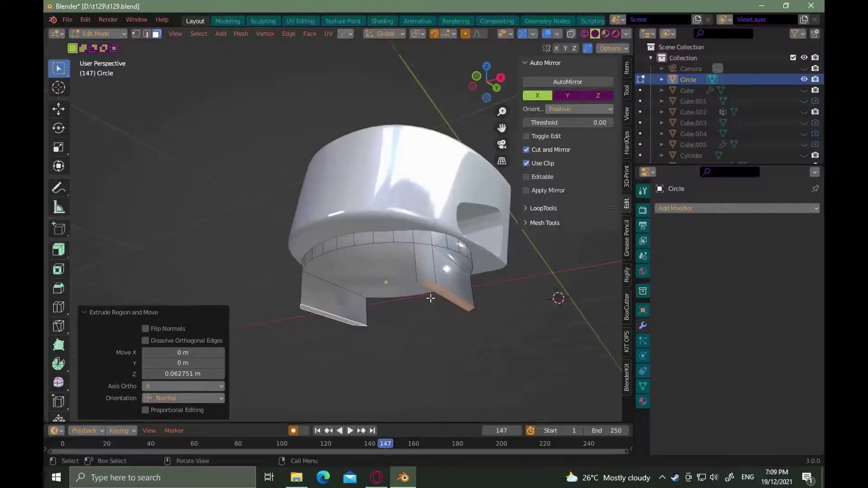
# Add evenly spaced vertical loop cuts across the extruded bracket without sliding them, and inspect the bracket's shape
pyautogui.moveTo(430, 297); pyautogui.dragTo(390, 243, button='middle')
pyautogui.hotkey('ctrl', 'r')
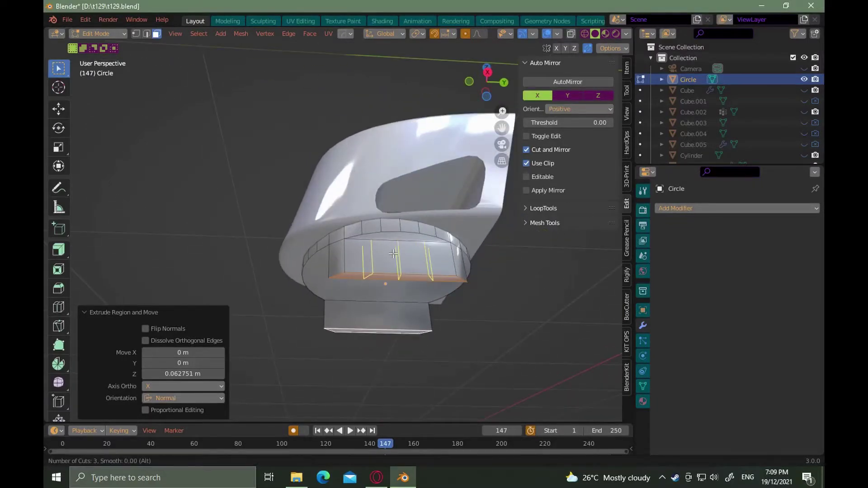
pyautogui.scroll(2, 393, 253)
pyautogui.click(392, 254)
pyautogui.rightClick(393, 253)
pyautogui.moveTo(319, 219); pyautogui.dragTo(391, 221, button='middle')
pyautogui.scroll(4, 391, 221)
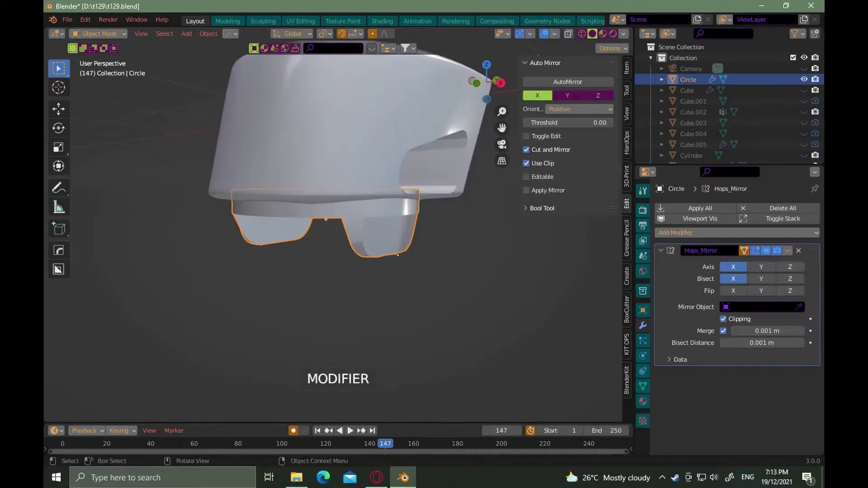
pyautogui.moveTo(384, 281); pyautogui.dragTo(393, 275, button='middle')
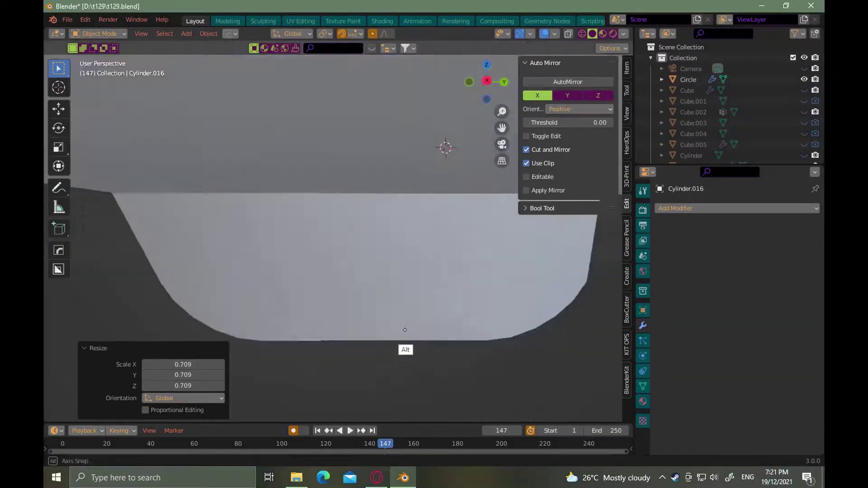
# Open the small cylinder below the brackets for mesh editing and add a loop cut to its wall
pyautogui.scroll(-5, 420, 307)
pyautogui.press('KP_3')
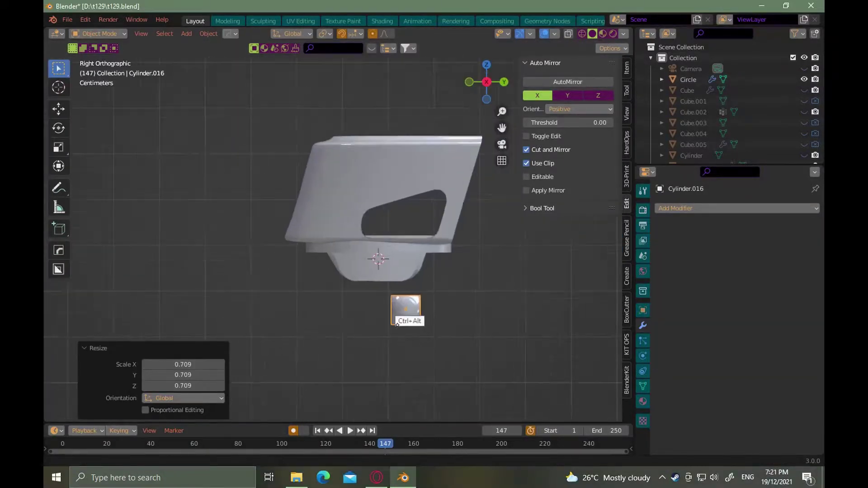
pyautogui.scroll(3, 418, 292)
pyautogui.press('Tab')
pyautogui.hotkey('ctrl', 'r')
pyautogui.click(418, 293)
pyautogui.click(433, 337)
# Select the cylinder's entire linked geometry and shift it along X
pyautogui.keyDown('shift'); pyautogui.moveTo(409, 268); pyautogui.dragTo(434, 334, button='middle'); pyautogui.keyUp('shift')
pyautogui.press('3')
pyautogui.press('l')
pyautogui.press('g')
pyautogui.press('x')
pyautogui.click(535, 385)
# Extrude the cylinder's top face in place and scale it to 1.058 to start a flange
pyautogui.click(565, 343)
pyautogui.keyDown('shift'); pyautogui.moveTo(537, 373); pyautogui.dragTo(486, 362, button='middle'); pyautogui.keyUp('shift')
pyautogui.press('KP_3')
pyautogui.scroll(5, 412, 287)
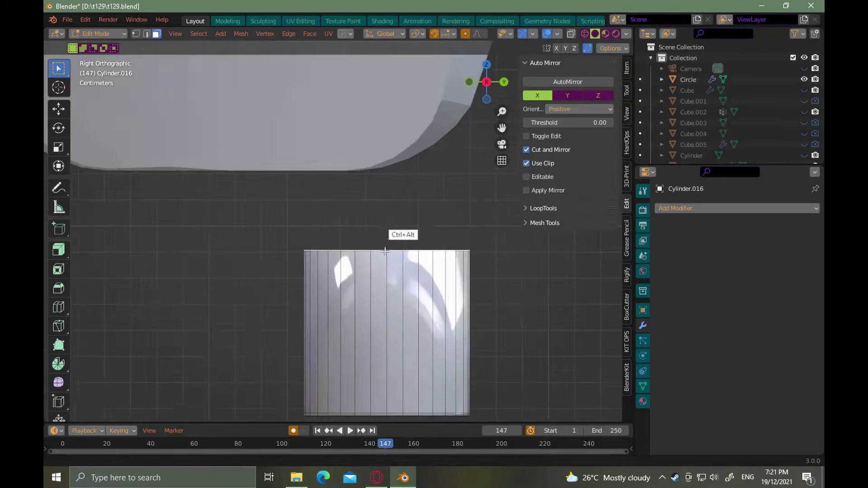
pyautogui.press('e')
pyautogui.rightClick(406, 261)
pyautogui.press('s')
pyautogui.click(407, 261)
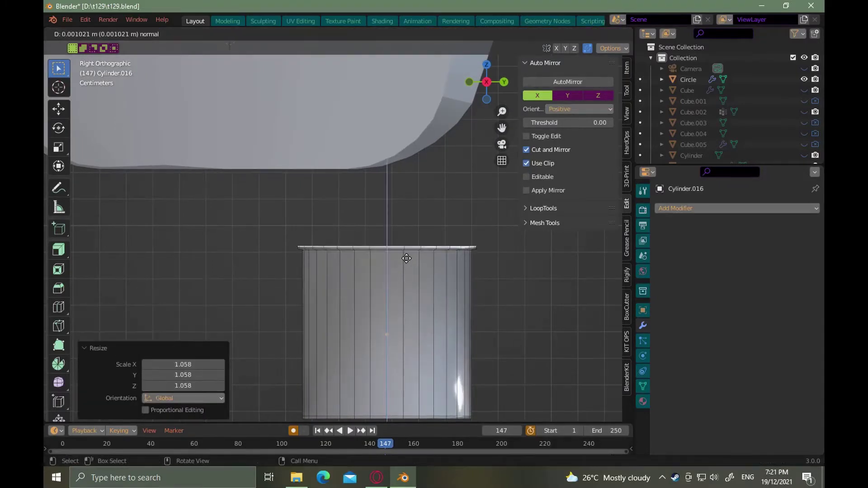
# Extrude the flange upward 0.001838 m and raise its top face a further 0.003471 m along Z
pyautogui.press('e')
pyautogui.rightClick(406, 258)
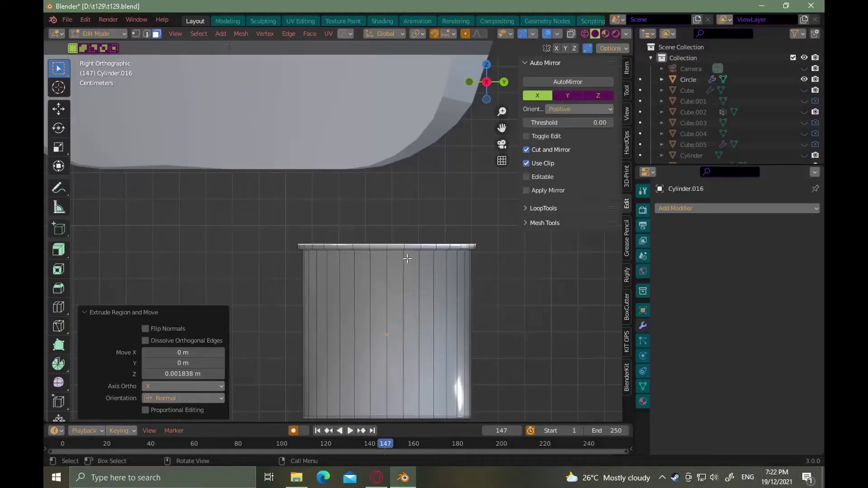
pyautogui.click(408, 254)
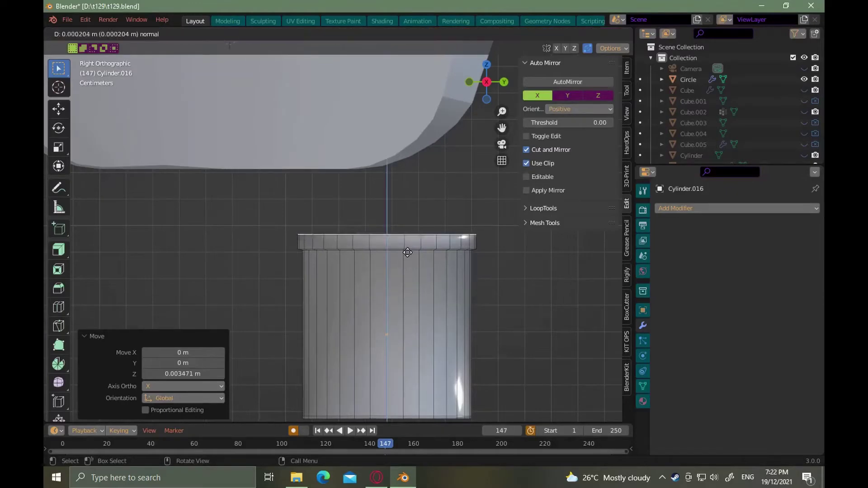
pyautogui.click(401, 248)
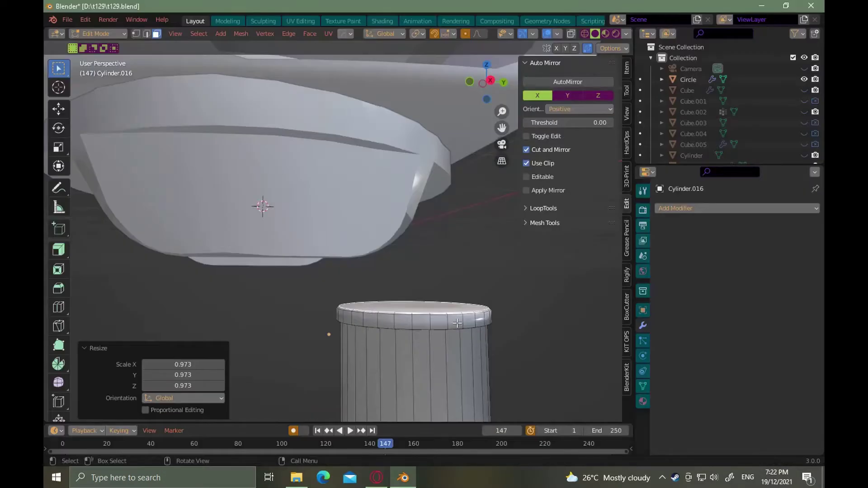
# Shrink the face on top of the flange and extrude it upward 0.052629 m into an upper barrel
pyautogui.click(453, 320)
pyautogui.moveTo(453, 319)
pyautogui.mouseDown(button='middle')
pyautogui.moveTo(452, 367)
pyautogui.moveTo(448, 322)
pyautogui.mouseUp(button='middle')
pyautogui.press('s')
pyautogui.click(451, 364)
pyautogui.press('e')
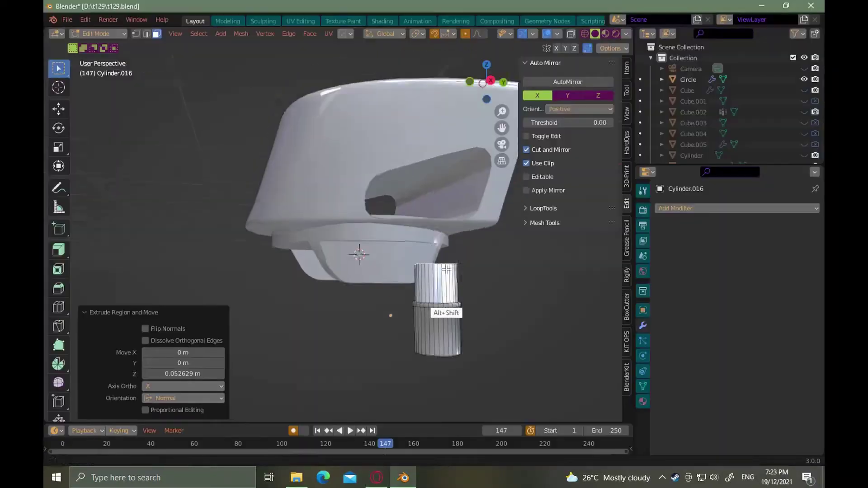
# Select the cylinder's bottom face in X-ray view and move it up 0.008346 m along Z
pyautogui.scroll(5, 442, 288)
pyautogui.moveTo(442, 294); pyautogui.dragTo(405, 319, button='middle')
pyautogui.hotkey('alt', 'z')
pyautogui.moveTo(388, 289); pyautogui.dragTo(350, 272)
pyautogui.click(490, 312)
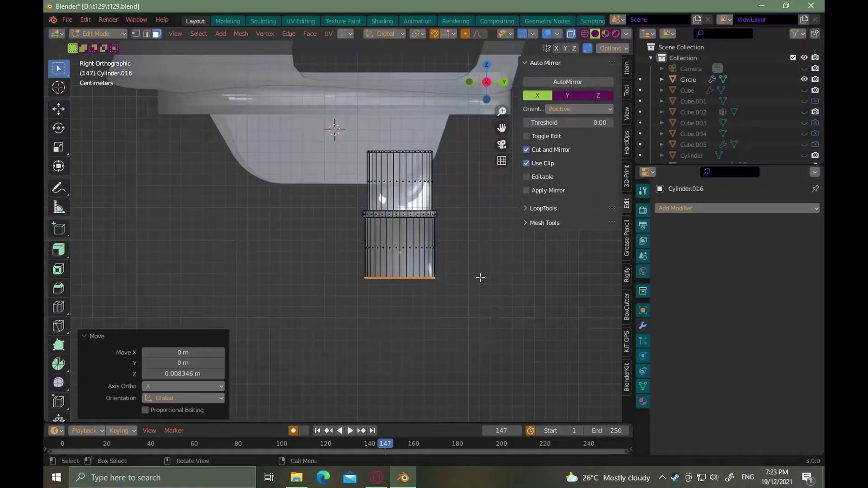
# Bevel the cylinder's bottom rim with a 0.0733 m width and 2 segments
pyautogui.moveTo(480, 277); pyautogui.dragTo(467, 317, button='middle')
pyautogui.click(485, 318)
pyautogui.click(494, 317)
pyautogui.hotkey('ctrl', 'b')
pyautogui.click(492, 315)
pyautogui.scroll(3, 480, 334)
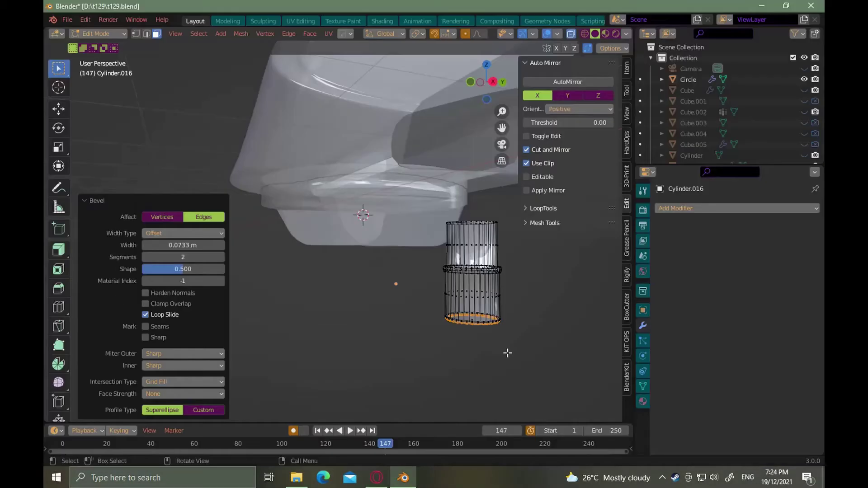
# Add a cube in the cylinder mesh, shrink it to a slim block and move it 0.057894 m along Y over the barrel
pyautogui.press('KP_3')
pyautogui.scroll(3, 362, 226)
pyautogui.hotkey('shift', 'a')
pyautogui.click(391, 235)
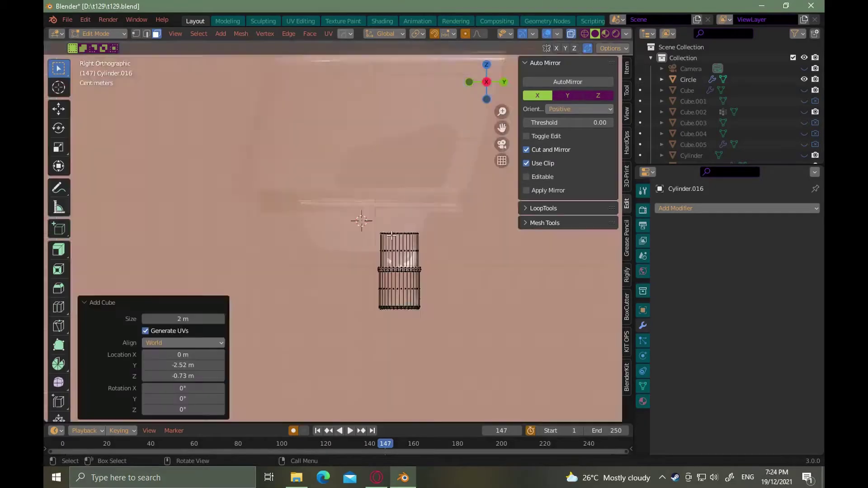
pyautogui.press('s')
pyautogui.click(385, 222)
pyautogui.press('g')
pyautogui.press('y')
pyautogui.click(424, 237)
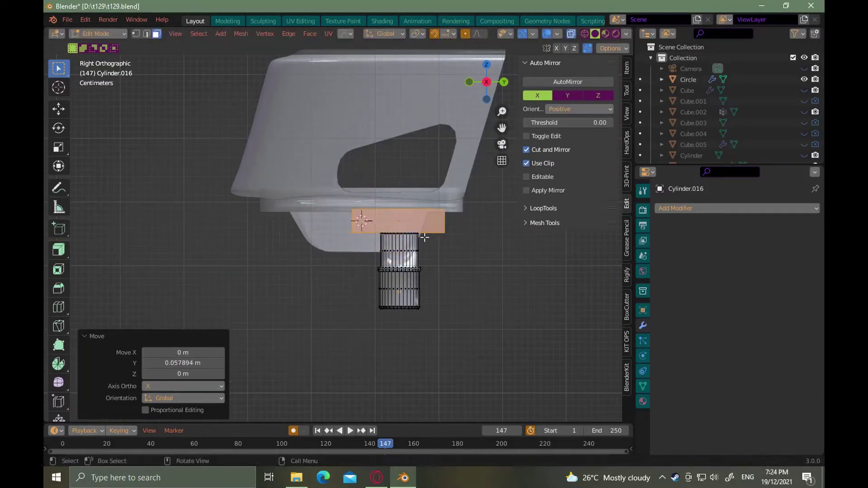
# Move the block 0.18593 m along X over the barrel, shrink it to the barrel's width and lower it 0.010539 m
pyautogui.click(425, 232)
pyautogui.moveTo(402, 246); pyautogui.dragTo(480, 238, button='middle')
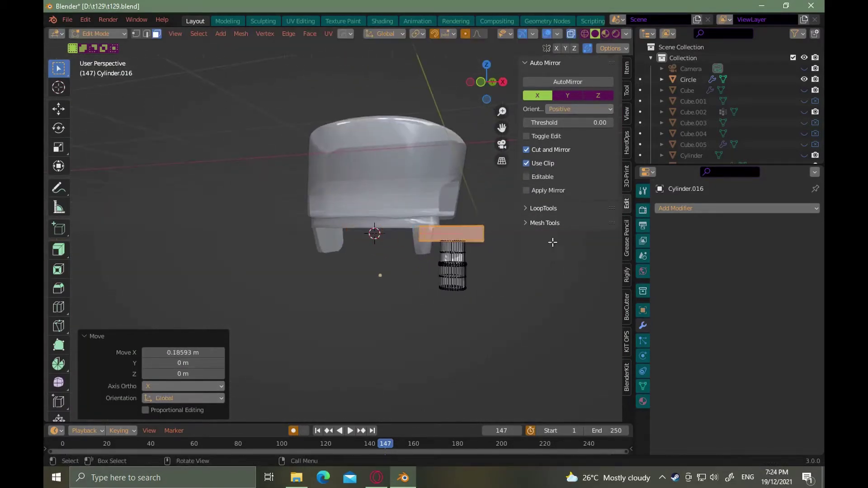
pyautogui.press('KP_1')
pyautogui.keyDown('ctrl'); pyautogui.keyDown('alt'); pyautogui.moveTo(431, 85); pyautogui.dragTo(455, 220); pyautogui.keyUp('alt'); pyautogui.keyUp('ctrl')
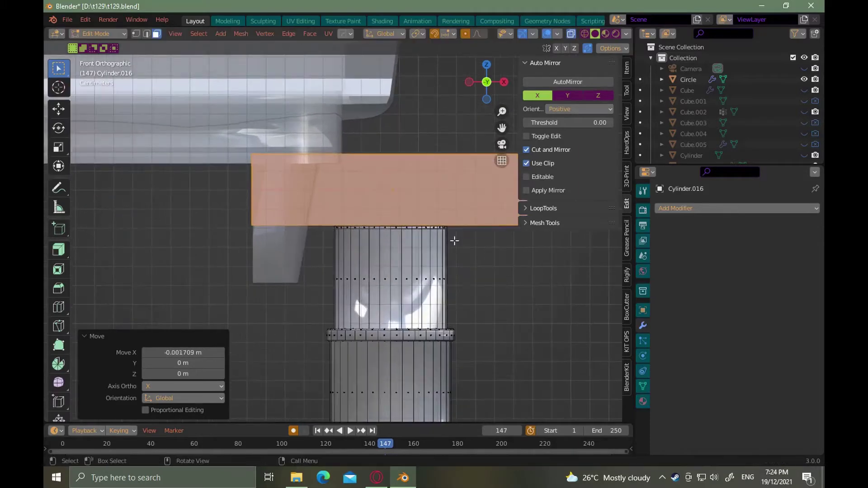
pyautogui.press('s')
pyautogui.click(422, 237)
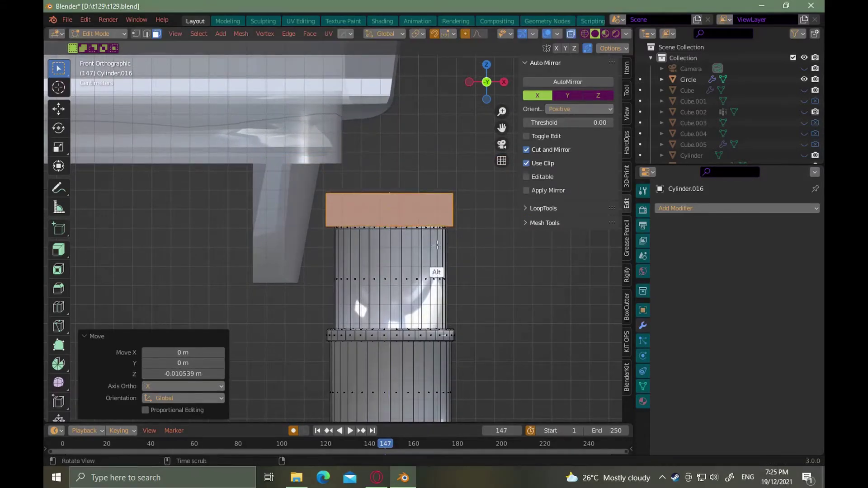
# Inset the block's top face slightly and extrude it 0.034092 m upward into a raised block
pyautogui.keyDown('alt'); pyautogui.moveTo(436, 245); pyautogui.dragTo(420, 294); pyautogui.keyUp('alt')
pyautogui.click(463, 256)
pyautogui.click(466, 266)
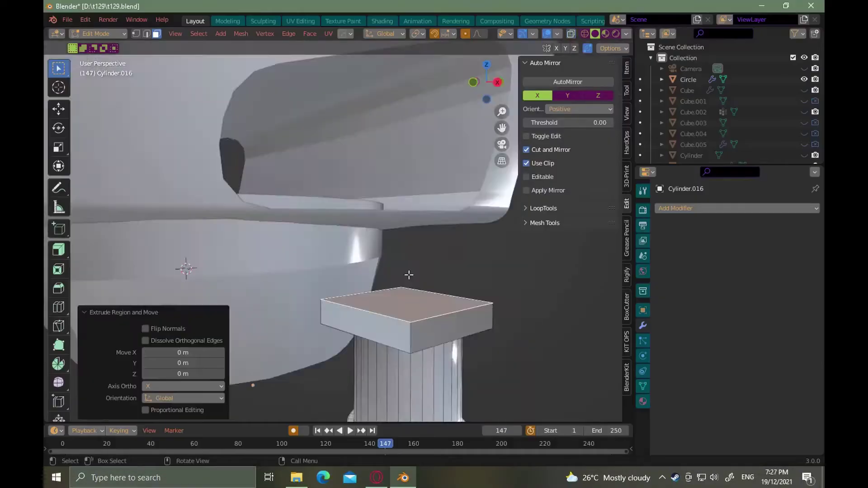
pyautogui.moveTo(407, 299); pyautogui.dragTo(412, 306, button='middle')
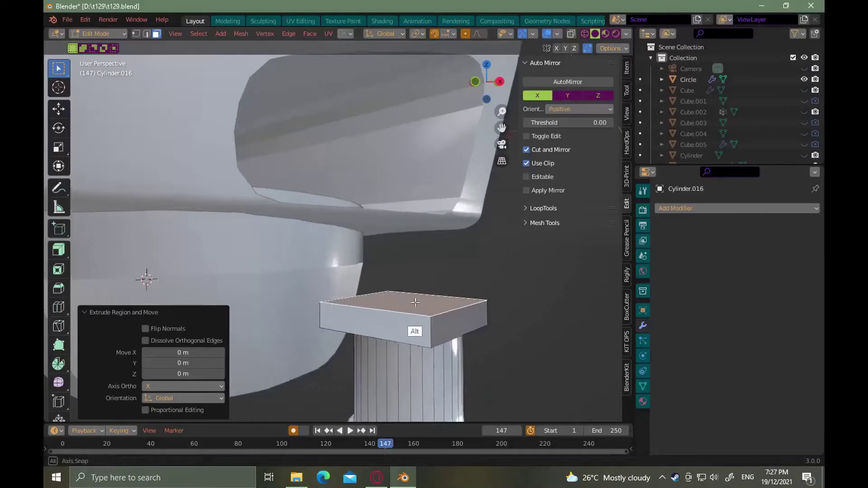
pyautogui.press('i')
pyautogui.click(413, 307)
pyautogui.press('e')
pyautogui.keyDown('alt'); pyautogui.moveTo(416, 312); pyautogui.dragTo(448, 291); pyautogui.keyUp('alt')
# Add a horizontal loop cut around the raised block and shift the whole mesh along X
pyautogui.hotkey('ctrl', 'r')
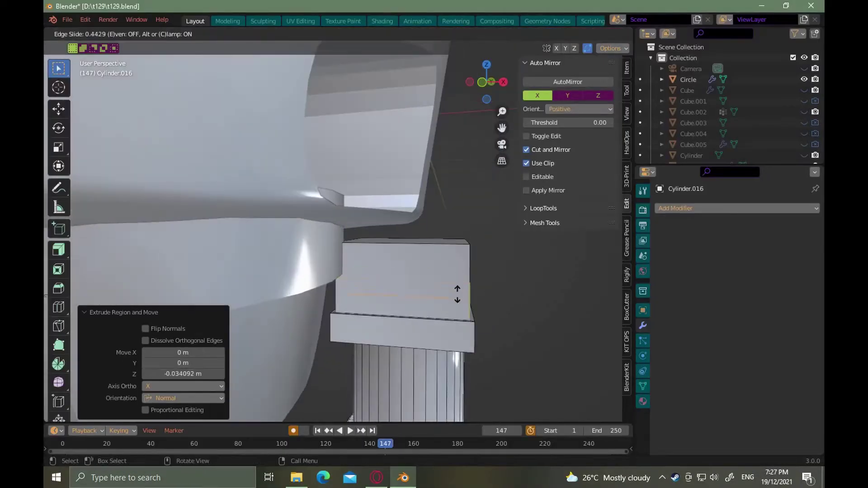
pyautogui.click(457, 296)
pyautogui.press('a')
pyautogui.press('g')
pyautogui.press('x')
pyautogui.click(467, 337)
# Extrude the raised block's inner side face about 0.027 m toward the turret bracket
pyautogui.hotkey('alt', 'a')
pyautogui.press('3')
pyautogui.moveTo(467, 337); pyautogui.dragTo(453, 277, button='middle')
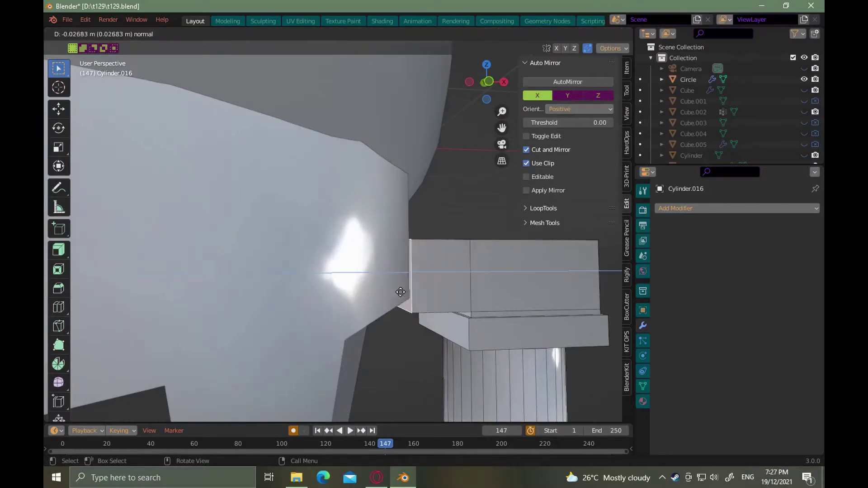
pyautogui.click(400, 292)
# Select the whole barrel mesh and move it -0.039851 m along X and -0.016868 m along Z
pyautogui.keyDown('ctrl'); pyautogui.keyDown('alt'); pyautogui.moveTo(401, 292); pyautogui.dragTo(420, 346); pyautogui.keyUp('alt'); pyautogui.keyUp('ctrl')
pyautogui.press('a')
pyautogui.press('KP_1')
pyautogui.keyDown('ctrl'); pyautogui.keyDown('alt'); pyautogui.moveTo(370, 258); pyautogui.dragTo(370, 271); pyautogui.keyUp('alt'); pyautogui.keyUp('ctrl')
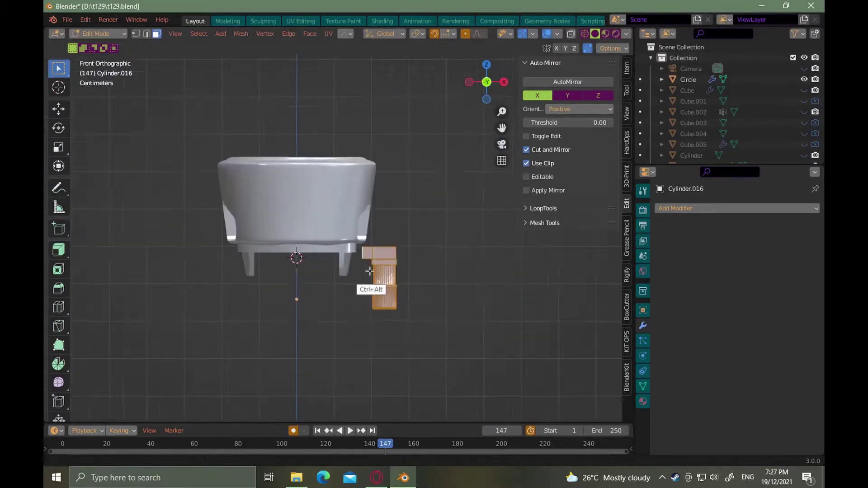
pyautogui.scroll(3, 369, 271)
pyautogui.press('g')
pyautogui.press('x')
pyautogui.click(401, 291)
pyautogui.press('KP_3')
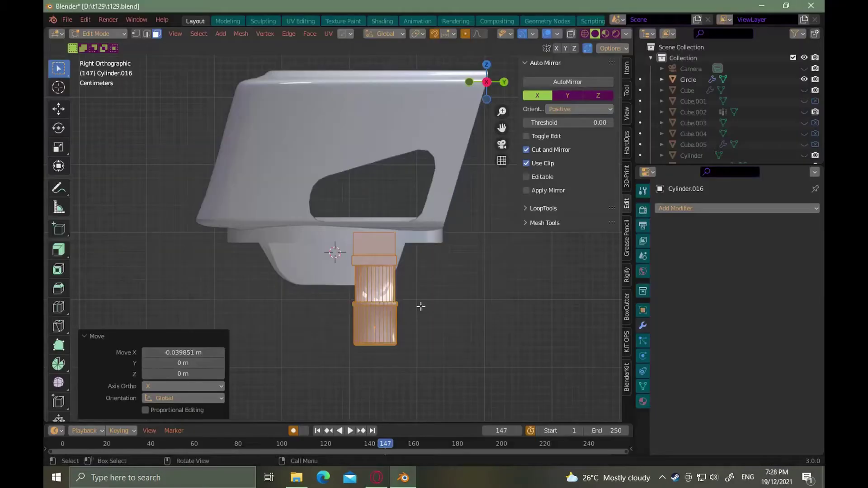
pyautogui.click(390, 295)
# Switch to the helicopter reference photos in the browser and return to Blender
pyautogui.hotkey('alt', 'Tab')
pyautogui.hotkey('alt', 'Tab')
pyautogui.hotkey('alt', 'Tab')
pyautogui.hotkey('alt', 'Tab')
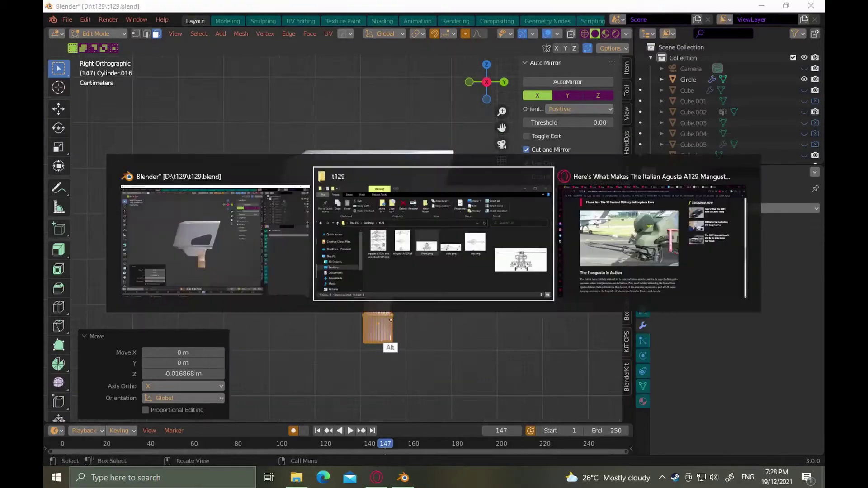
pyautogui.hotkey('alt', 'Tab')
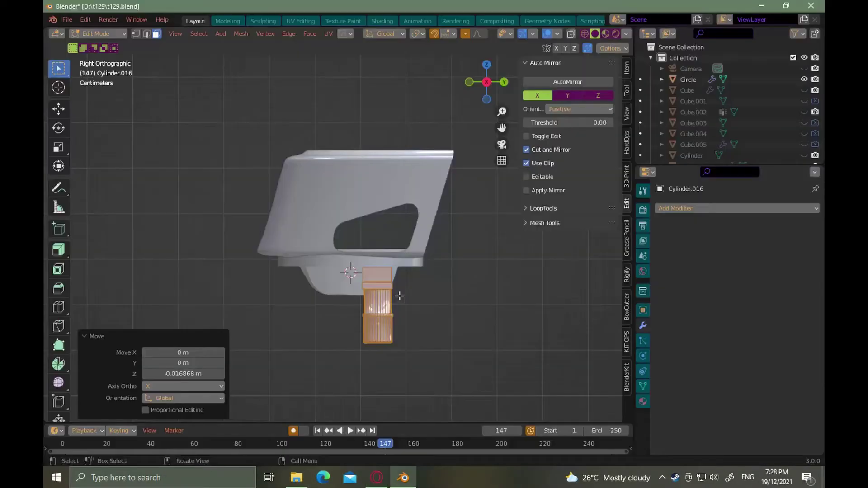
# Inspect the mounting ring and its brackets beneath the nose housing where they meet the barrel block
pyautogui.keyDown('alt'); pyautogui.moveTo(379, 305); pyautogui.dragTo(414, 282); pyautogui.keyUp('alt')
pyautogui.scroll(3, 379, 305)
pyautogui.press('Tab')
pyautogui.click(350, 338)
pyautogui.press('Tab')
pyautogui.click(351, 400)
pyautogui.keyDown('alt'); pyautogui.moveTo(351, 400); pyautogui.dragTo(388, 400); pyautogui.keyUp('alt')
pyautogui.moveTo(388, 399); pyautogui.dragTo(414, 391, button='middle')
pyautogui.click(409, 327)
pyautogui.scroll(-3, 410, 357)
pyautogui.keyDown('alt'); pyautogui.moveTo(388, 357); pyautogui.dragTo(414, 366); pyautogui.keyUp('alt')
pyautogui.press('Tab')
pyautogui.moveTo(425, 339); pyautogui.dragTo(421, 362, button='middle')
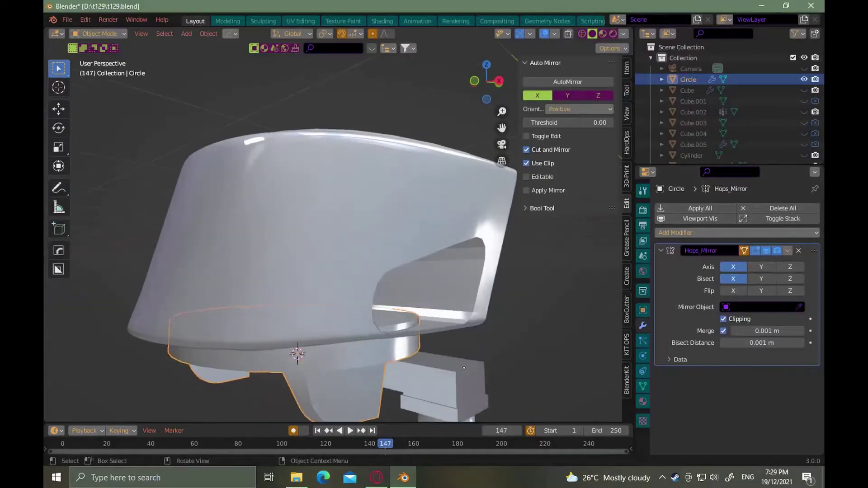
# Bevel the raised block's outer top edge with a 1.01 m width and 1 segment
pyautogui.click(469, 379)
pyautogui.press('Tab')
pyautogui.click(537, 358)
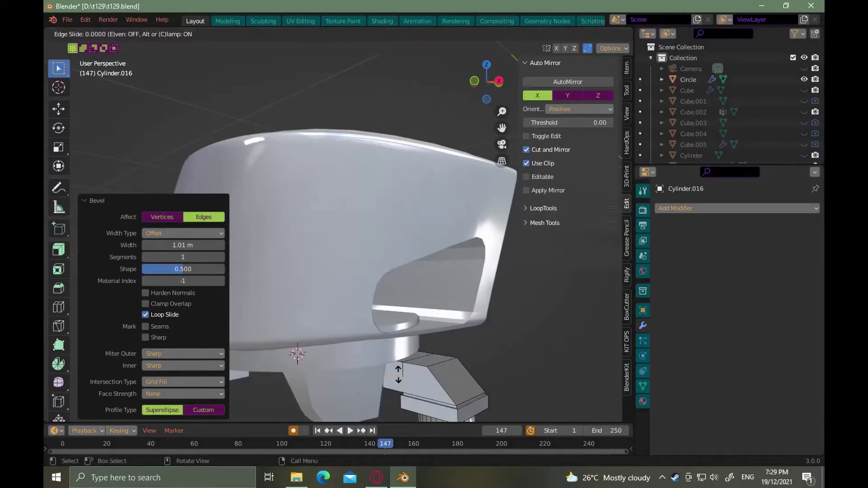
# Add a loop cut with factor -0.498 along the block's inner part and continue it across the slanted end with a knife cut
pyautogui.click(406, 372)
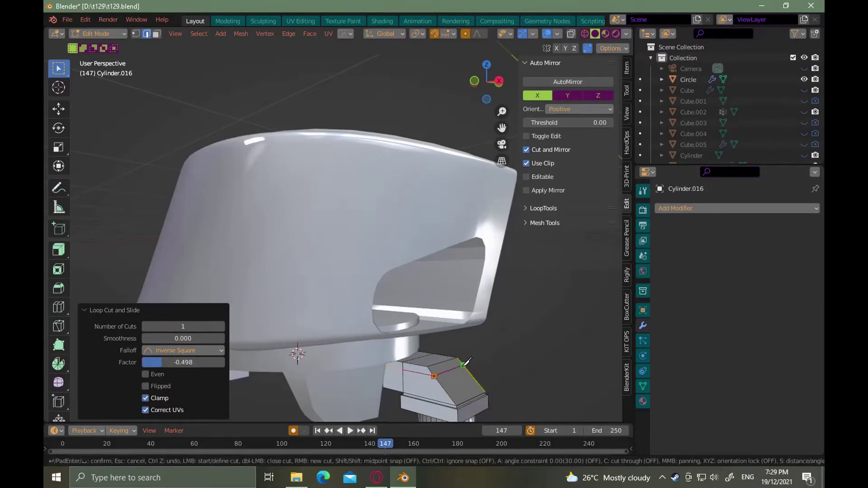
pyautogui.click(463, 364)
pyautogui.press('Return')
# Bevel the new cut line around the block's upper part with a width of about 0.098 m
pyautogui.moveTo(480, 277); pyautogui.dragTo(361, 272, button='middle')
pyautogui.hotkey('alt', 'Tab')
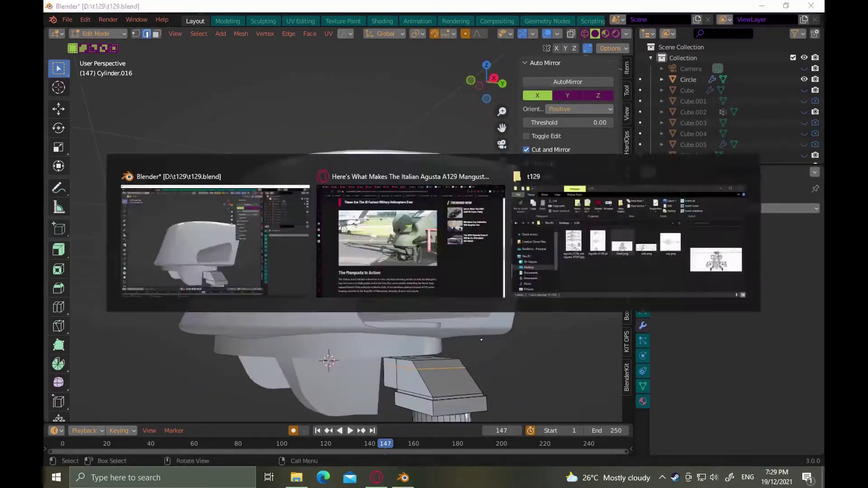
pyautogui.hotkey('alt', 'Tab')
pyautogui.click(405, 361)
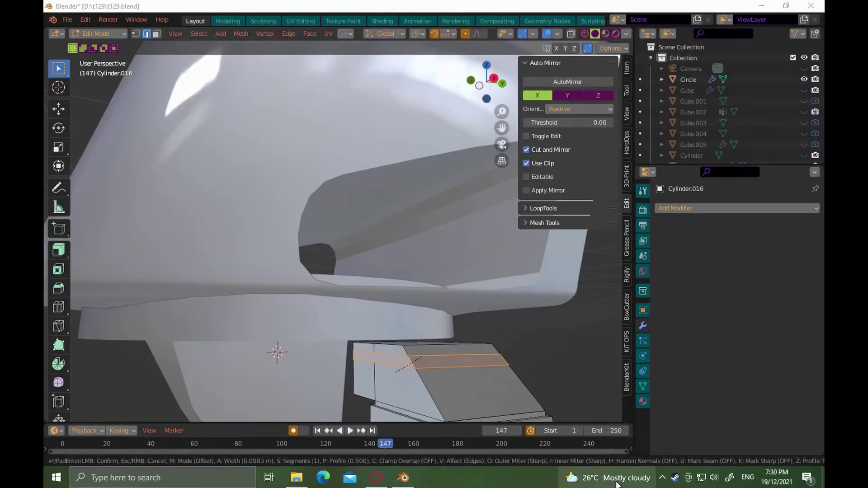
pyautogui.press('Escape')
# Select the band of faces around the block's top and flare it outward
pyautogui.click(394, 377)
pyautogui.click(388, 350)
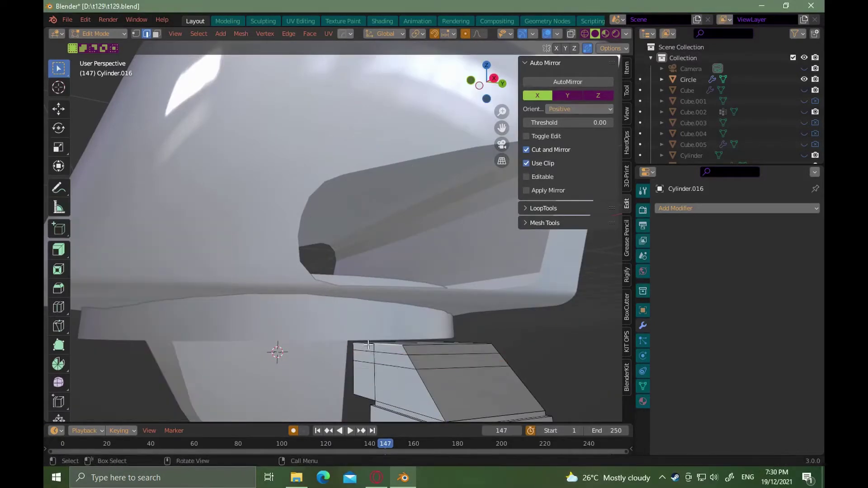
pyautogui.press('3')
pyautogui.click(389, 350)
pyautogui.keyDown('alt'); pyautogui.moveTo(393, 351); pyautogui.dragTo(469, 380); pyautogui.keyUp('alt')
pyautogui.keyDown('shift'); pyautogui.click(467, 353); pyautogui.keyUp('shift')
pyautogui.click(470, 377)
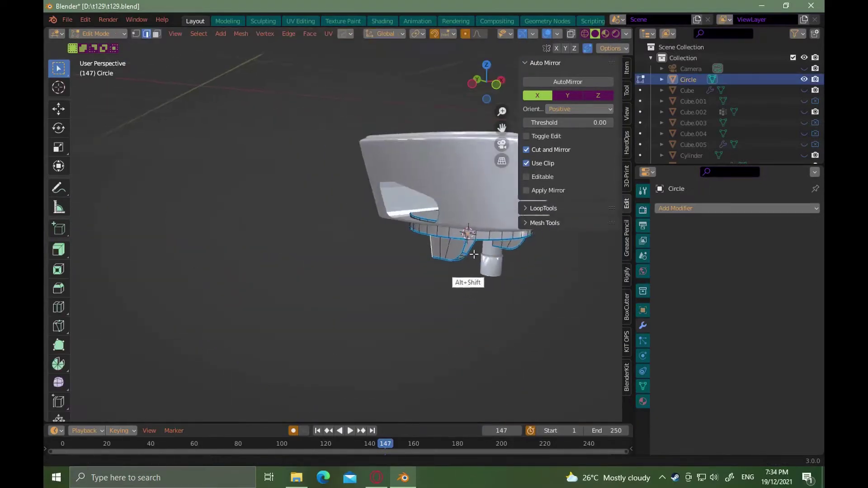
# Add a cylinder inside the mounting ring mesh and scale it to 0.111
pyautogui.keyDown('alt'); pyautogui.keyDown('shift'); pyautogui.moveTo(474, 255); pyautogui.dragTo(387, 281); pyautogui.keyUp('shift'); pyautogui.keyUp('alt')
pyautogui.hotkey('shift', 'a')
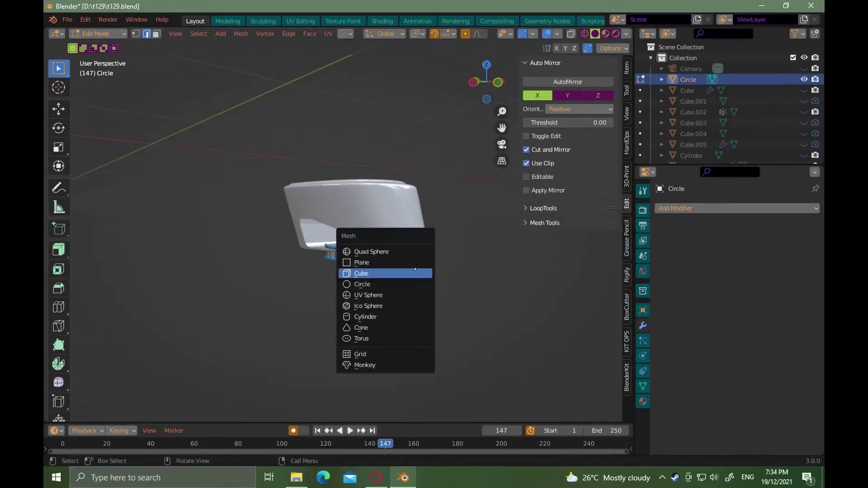
pyautogui.click(407, 316)
pyautogui.press('s')
pyautogui.click(389, 280)
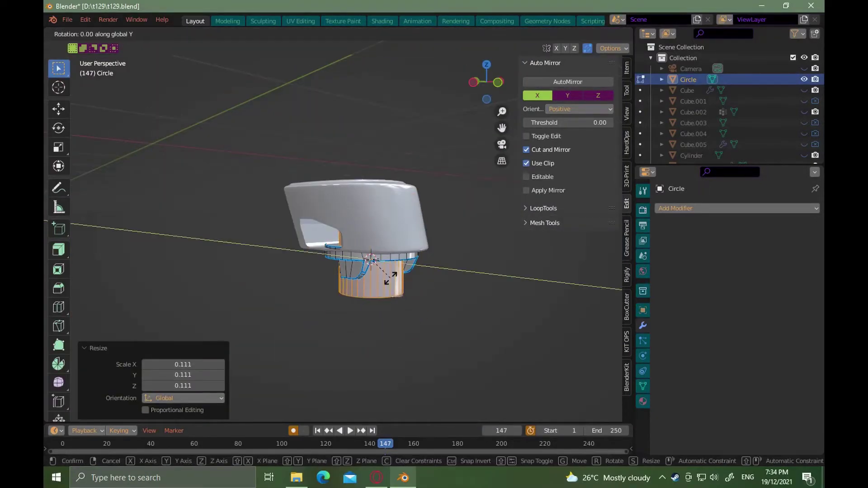
# Turn the cylinder sideways, scale it by 0.447 and 0.854, and move it along Y and Z onto the bracket's side
pyautogui.press('KP_3')
pyautogui.press('g')
pyautogui.press('y')
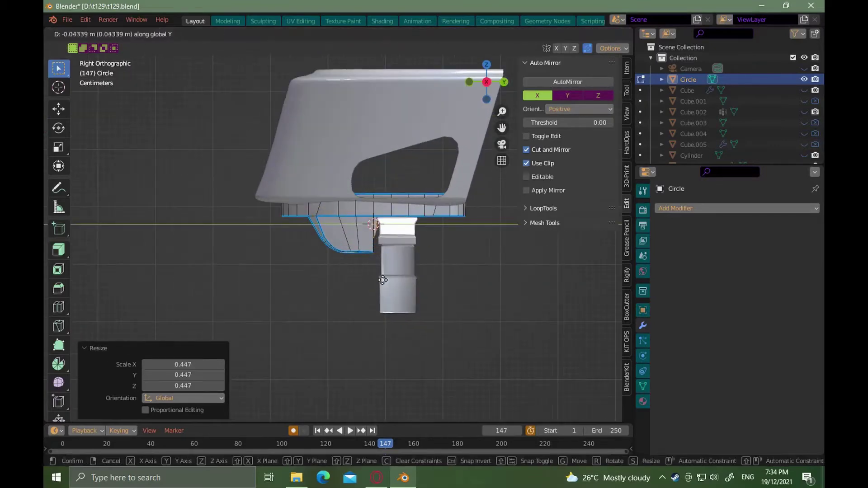
pyautogui.click(555, 391)
pyautogui.moveTo(393, 316)
pyautogui.keyDown('alt'); pyautogui.mouseDown()
pyautogui.moveTo(442, 325)
pyautogui.moveTo(402, 319)
pyautogui.mouseUp(); pyautogui.keyUp('alt')
pyautogui.press('KP_3')
pyautogui.scroll(8, 397, 267)
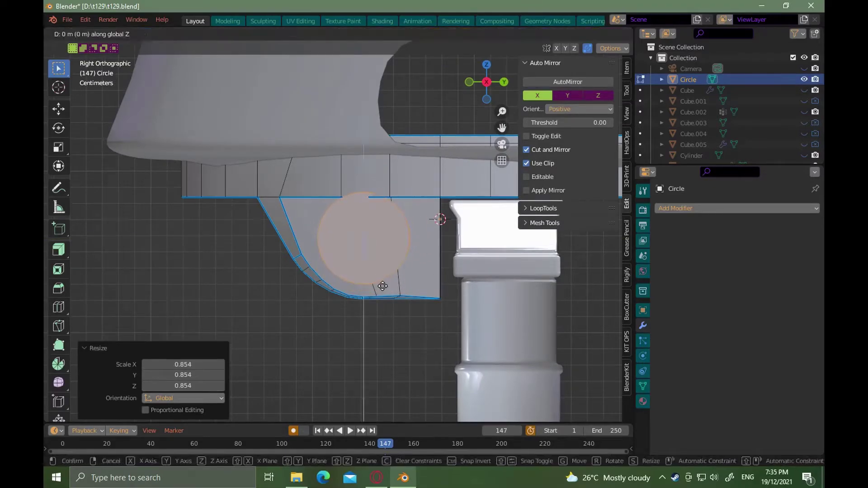
pyautogui.click(365, 305)
# Extrude the side of the rounded plate hanging beside the turret bracket
pyautogui.keyDown('ctrl'); pyautogui.keyDown('alt'); pyautogui.moveTo(365, 304); pyautogui.dragTo(523, 317); pyautogui.keyUp('alt'); pyautogui.keyUp('ctrl')
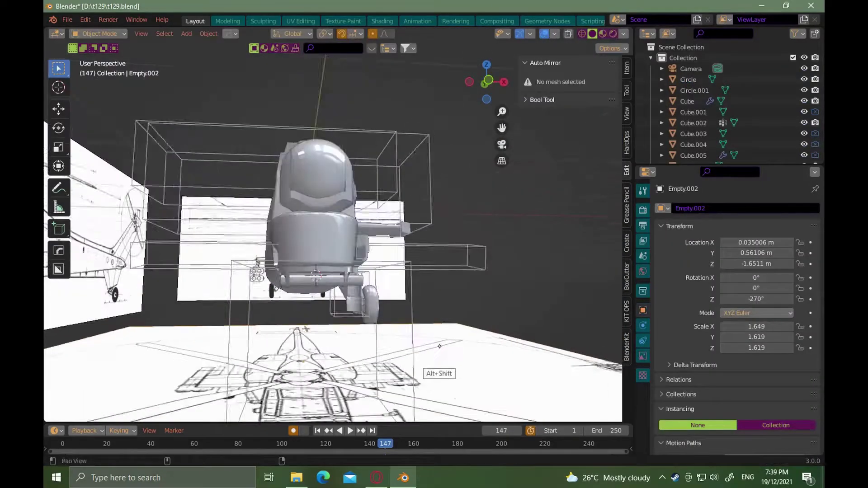
pyautogui.scroll(3, 425, 304)
pyautogui.moveTo(425, 304); pyautogui.dragTo(425, 304, button='middle')
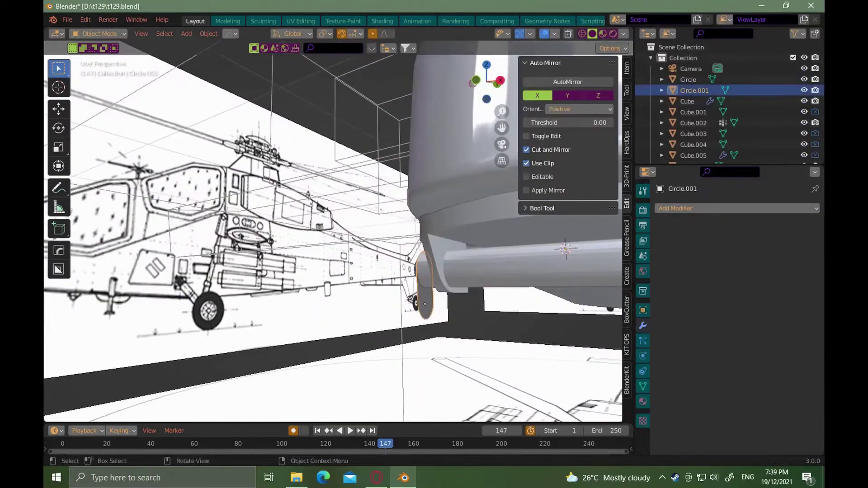
pyautogui.press('e')
pyautogui.keyDown('alt'); pyautogui.moveTo(436, 321); pyautogui.dragTo(459, 298); pyautogui.keyUp('alt')
pyautogui.click(463, 328)
# Compare the rounded plate with the gun photo, select its linked geometry and adjust it against the hub
pyautogui.hotkey('alt', 'Tab')
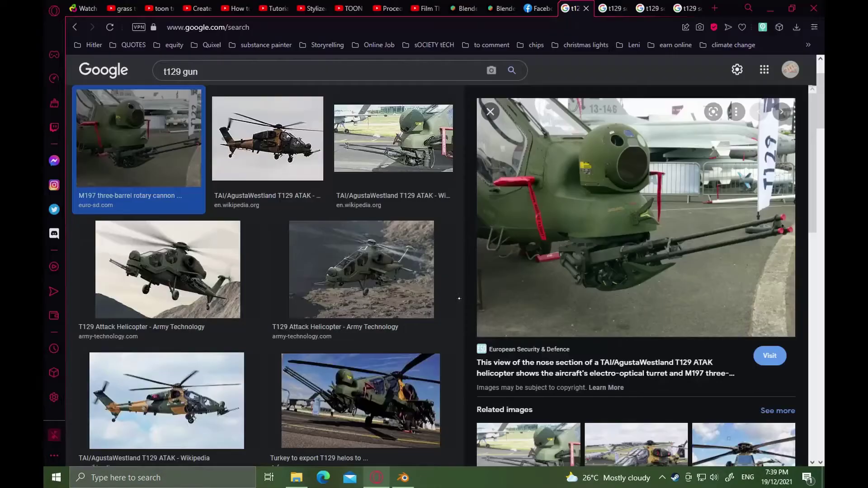
pyautogui.hotkey('alt', 'Tab')
pyautogui.press('l')
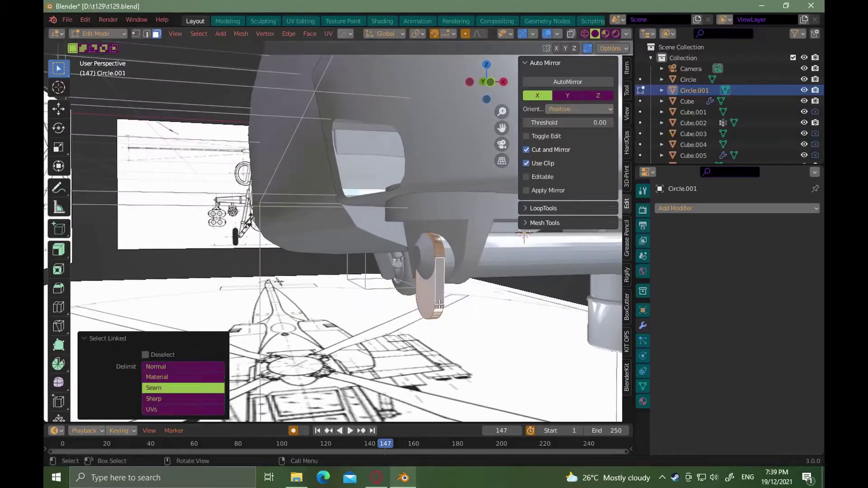
pyautogui.click(446, 306)
pyautogui.keyDown('alt'); pyautogui.moveTo(446, 306); pyautogui.dragTo(448, 268); pyautogui.keyUp('alt')
# Slightly rescale the whole rounded plate object and adjust its fit over the hub
pyautogui.press('Tab')
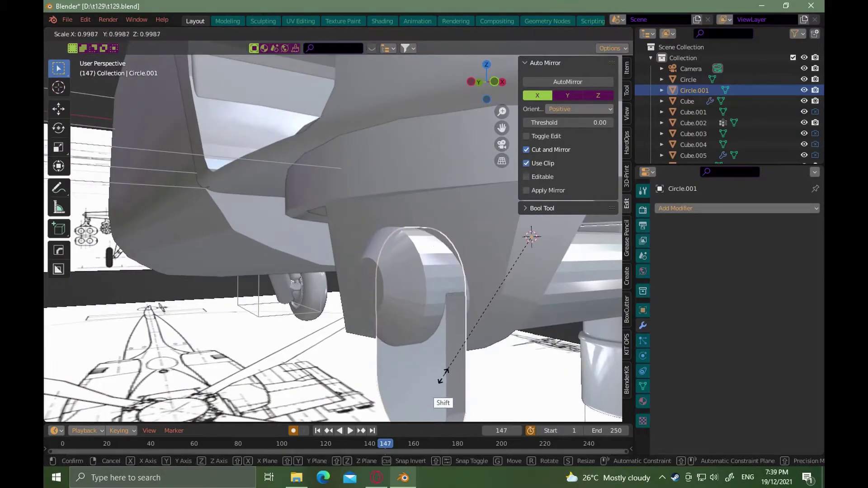
pyautogui.click(443, 376)
pyautogui.keyDown('alt'); pyautogui.moveTo(443, 376); pyautogui.dragTo(438, 365); pyautogui.keyUp('alt')
pyautogui.click(436, 362)
# Check the M197 rotary cannon photo in the browser and return to Blender
pyautogui.hotkey('alt', 'Tab')
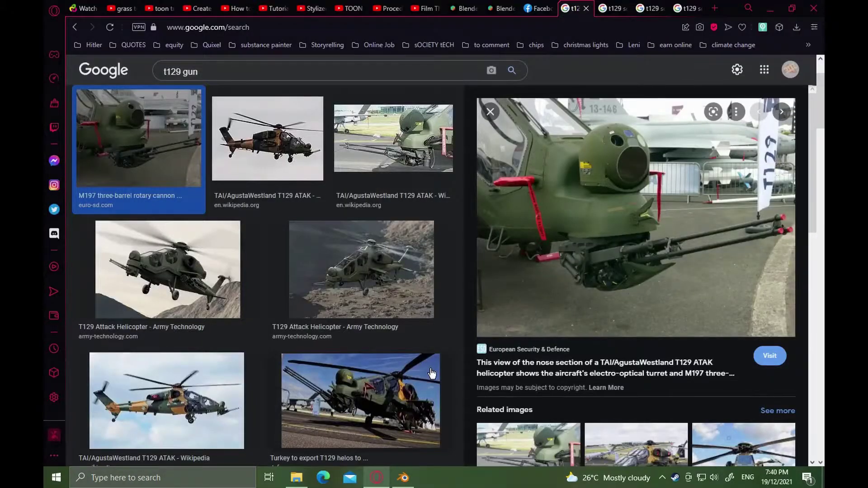
pyautogui.hotkey('alt', 'Tab')
pyautogui.hotkey('alt', 'Tab')
pyautogui.hotkey('alt', 'Tab')
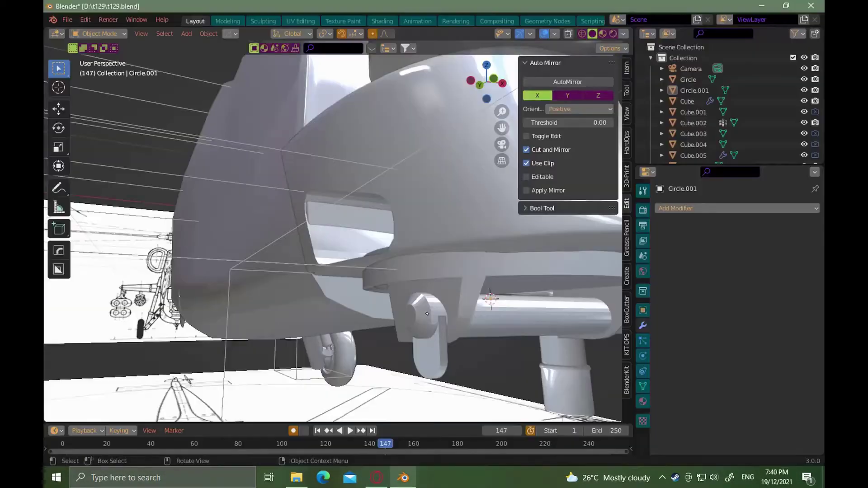
# Set the short rod's origin to the 3D cursor at its hub end
pyautogui.click(508, 297)
pyautogui.keyDown('alt'); pyautogui.moveTo(414, 332); pyautogui.dragTo(394, 272); pyautogui.keyUp('alt')
pyautogui.press('1')
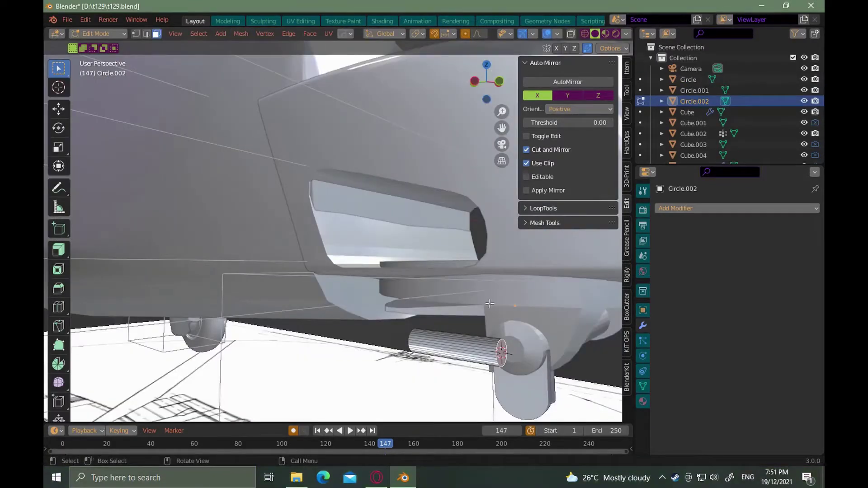
pyautogui.rightClick(464, 343)
pyautogui.click(511, 364)
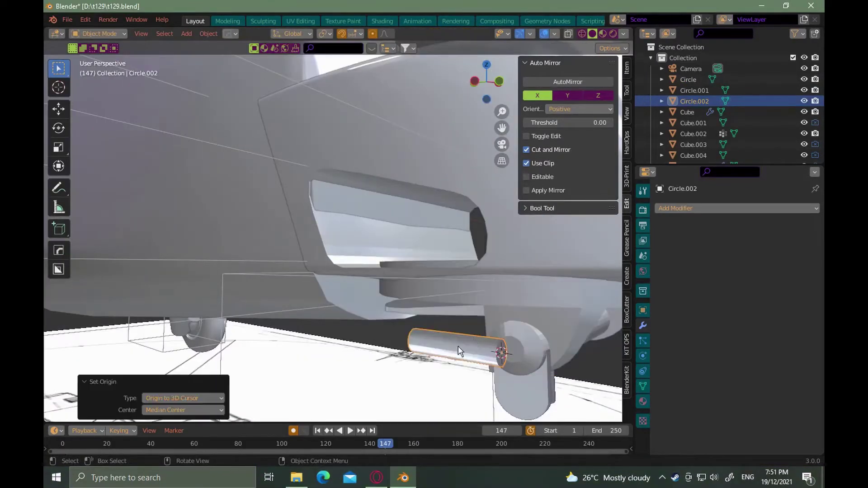
# Rotate the rod 38.2° about X around its hub end, fine-tune the tilt and check it against the gun photo
pyautogui.press('r')
pyautogui.press('x')
pyautogui.click(434, 271)
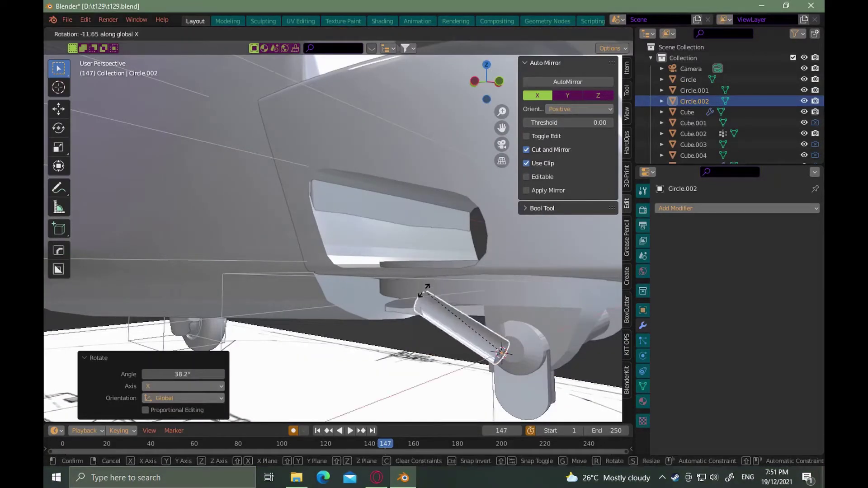
pyautogui.hotkey('alt', 'Tab')
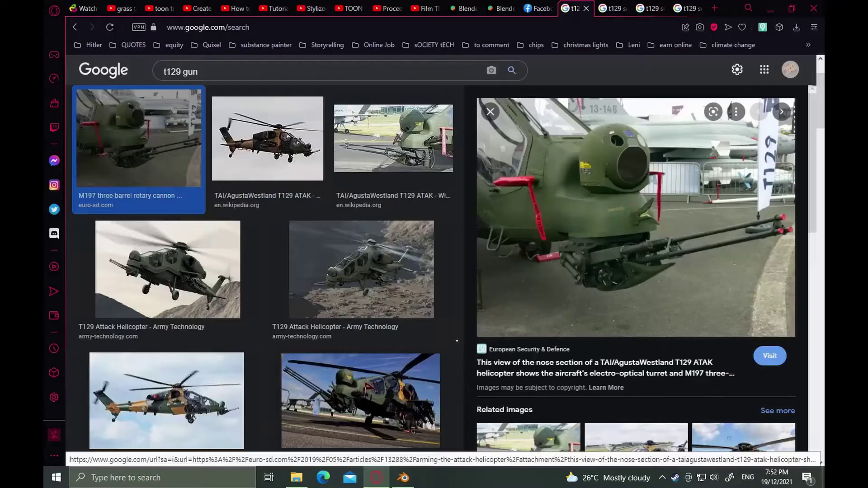
pyautogui.hotkey('alt', 'Tab')
# Bevel the rim of the rod's hub end with 3 segments and a width of about 0.066 m
pyautogui.click(488, 404)
pyautogui.scroll(3, 488, 384)
pyautogui.moveTo(487, 371); pyautogui.dragTo(485, 343, button='middle')
pyautogui.hotkey('ctrl', 'b')
pyautogui.rightClick(598, 483)
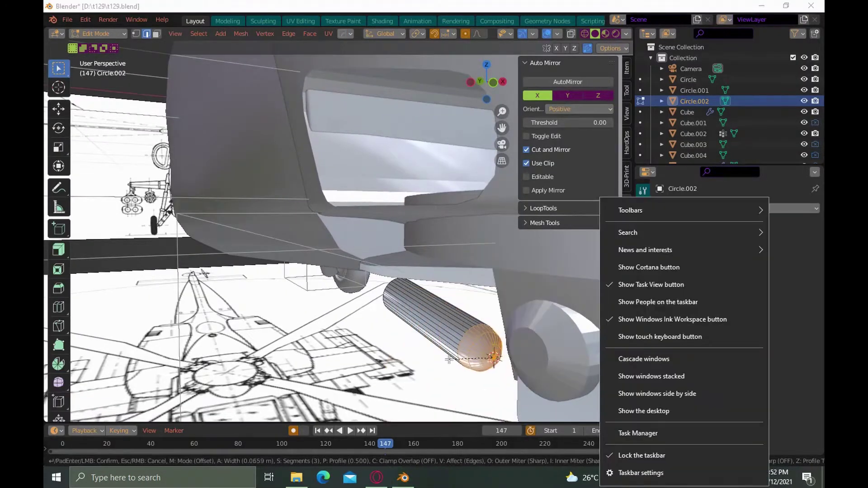
pyautogui.click(485, 344)
pyautogui.click(392, 337)
pyautogui.scroll(-6, 427, 310)
pyautogui.moveTo(427, 306); pyautogui.dragTo(426, 309, button='middle')
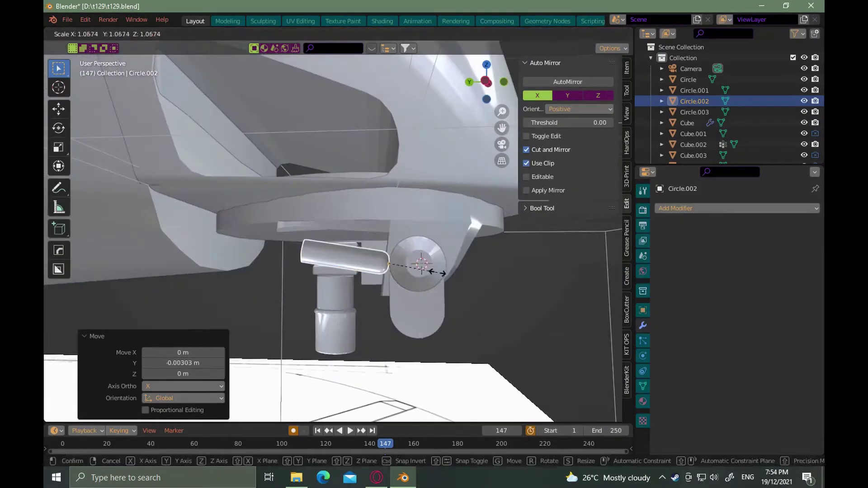
# Edit the mesh of the flat plate beneath the nose housing and select the edges at its tip with X-ray enabled
pyautogui.moveTo(437, 270); pyautogui.dragTo(407, 272, button='middle')
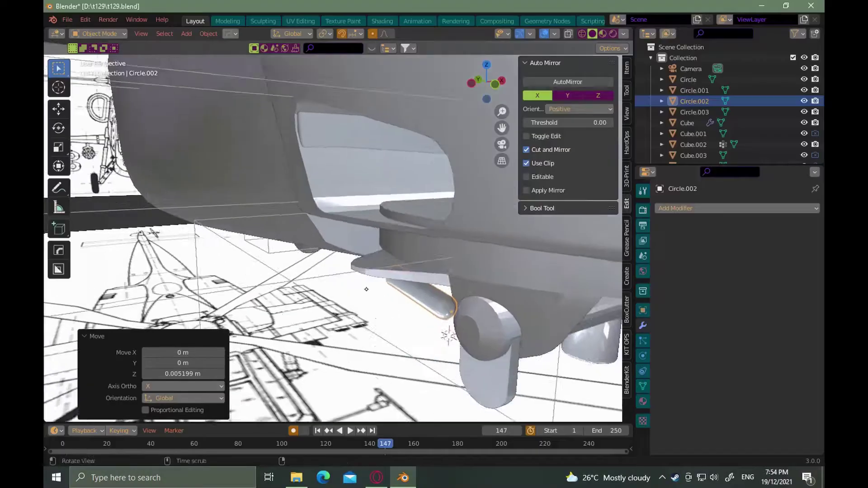
pyautogui.click(365, 277)
pyautogui.press('Tab')
pyautogui.moveTo(365, 276); pyautogui.dragTo(340, 296, button='middle')
pyautogui.hotkey('alt', 'z')
pyautogui.moveTo(402, 303); pyautogui.dragTo(361, 257)
pyautogui.moveTo(360, 257); pyautogui.dragTo(378, 290, button='middle')
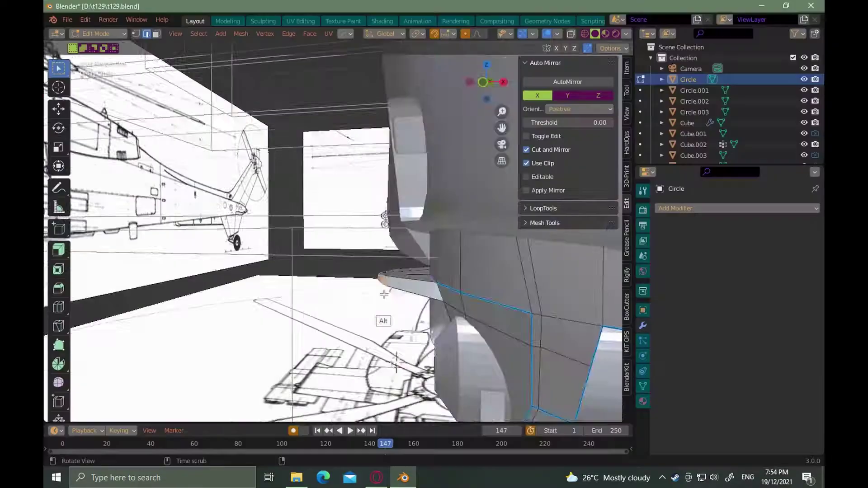
pyautogui.moveTo(382, 320); pyautogui.dragTo(423, 304, button='middle')
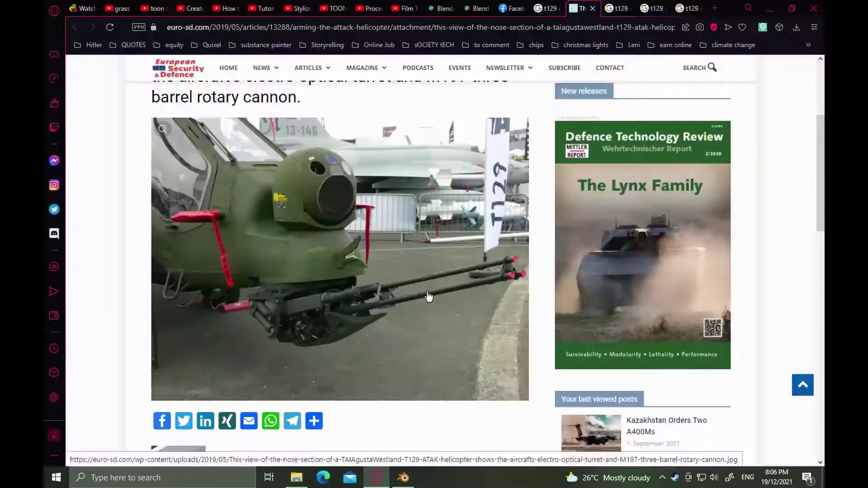
# Extrude the upper rod's end collar about 0.019 m and nudge the lower rod's collar about 0.0046 m along Y and slightly along Z
pyautogui.press('e')
pyautogui.click(409, 269)
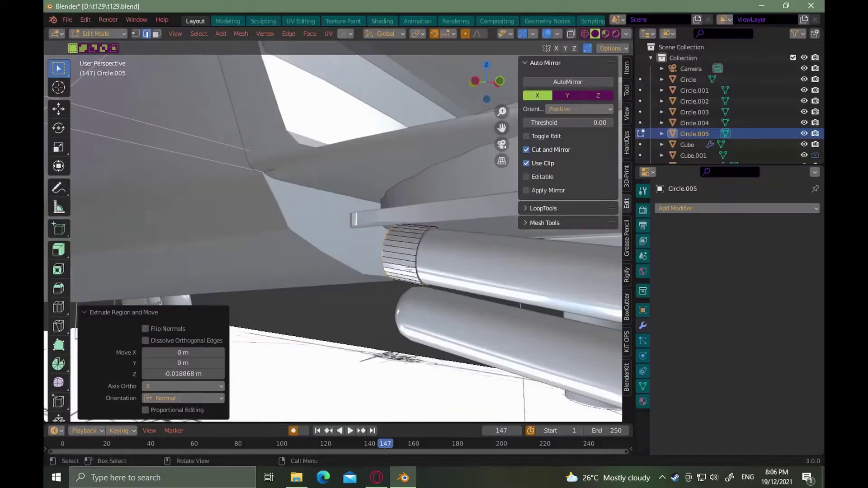
pyautogui.click(379, 338)
pyautogui.press('g')
pyautogui.press('y')
pyautogui.click(407, 321)
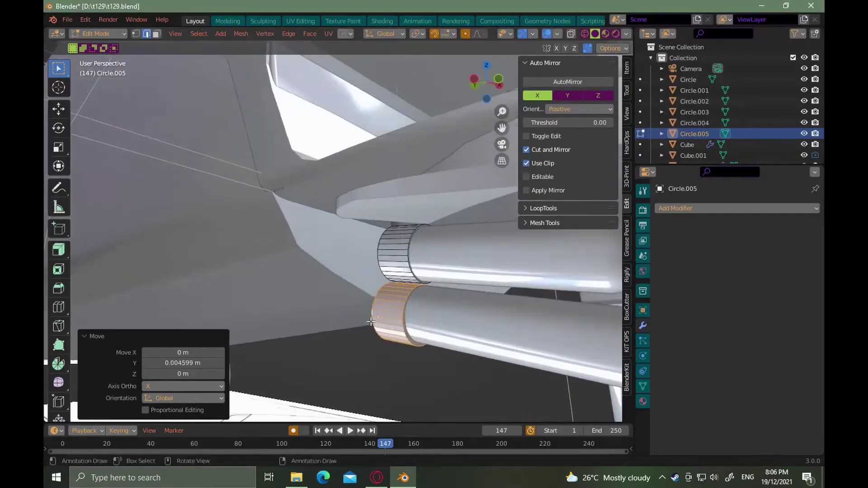
pyautogui.press('g')
pyautogui.press('z')
pyautogui.click(400, 312)
# Select the linked collar geometry and separate the rod end collars into their own object
pyautogui.press('l')
pyautogui.rightClick(389, 267)
pyautogui.moveTo(390, 377)
pyautogui.click(420, 377)
pyautogui.rightClick(396, 256)
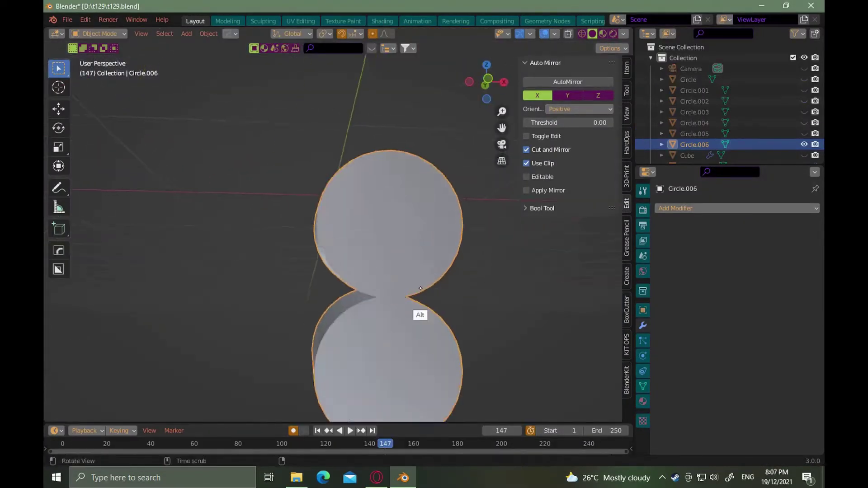
# Delete the selected geometry where the two isolated collars meet and join two boundary vertices with an edge
pyautogui.keyDown('alt'); pyautogui.moveTo(420, 288); pyautogui.dragTo(441, 285); pyautogui.keyUp('alt')
pyautogui.press('Tab')
pyautogui.hotkey('alt', 'z')
pyautogui.scroll(3, 385, 317)
pyautogui.moveTo(407, 311)
pyautogui.keyDown('alt'); pyautogui.mouseDown()
pyautogui.moveTo(385, 328)
pyautogui.moveTo(432, 313)
pyautogui.moveTo(398, 307)
pyautogui.mouseUp(); pyautogui.keyUp('alt')
pyautogui.press('x')
pyautogui.click(389, 305)
pyautogui.press('1')
pyautogui.click(304, 276)
pyautogui.keyDown('shift'); pyautogui.click(304, 261); pyautogui.keyUp('shift')
pyautogui.press('f')
pyautogui.scroll(-5, 454, 296)
pyautogui.moveTo(454, 296); pyautogui.dragTo(470, 301, button='middle')
pyautogui.press('3')
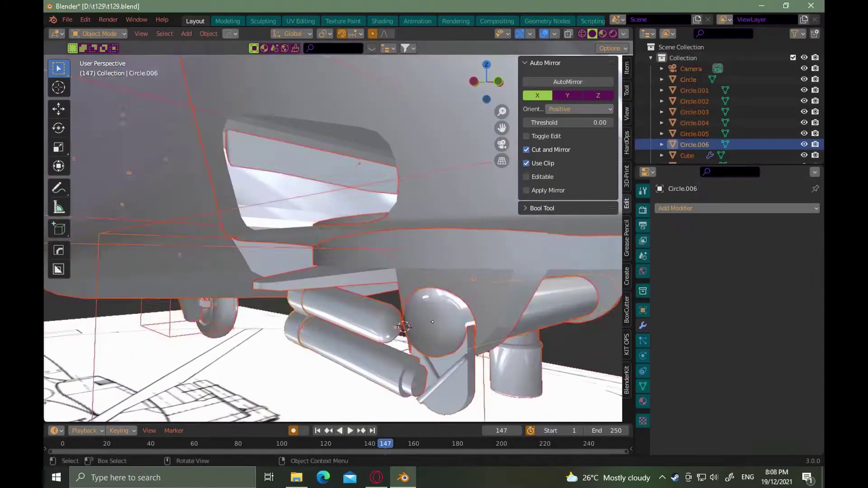
# Isolate the thick cross tube and delete the faces selected at its chamfered end
pyautogui.click(470, 294)
pyautogui.press('q')
pyautogui.click(385, 301)
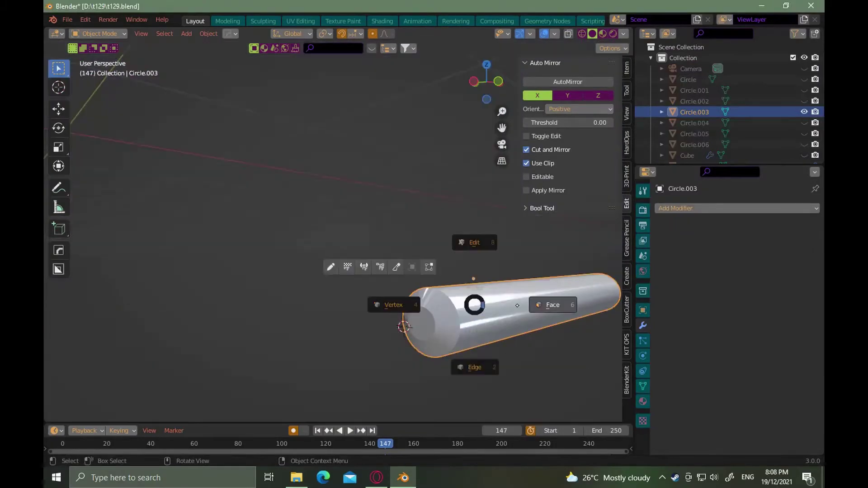
pyautogui.press('Tab')
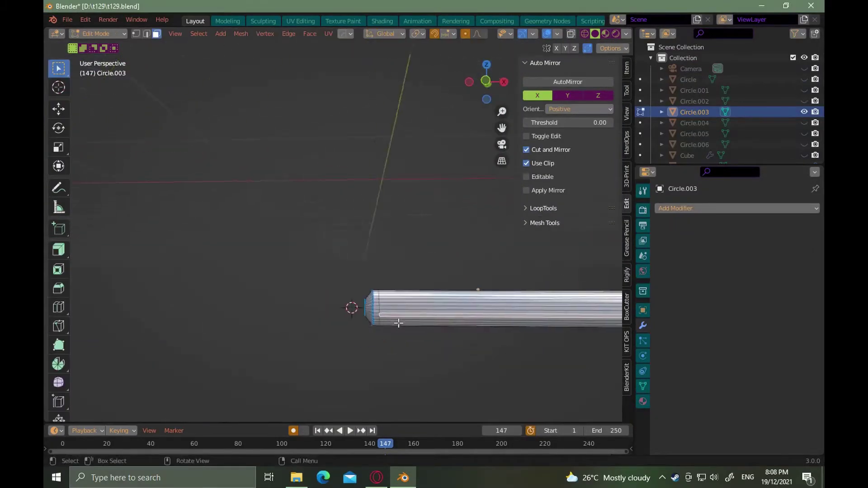
pyautogui.press('x')
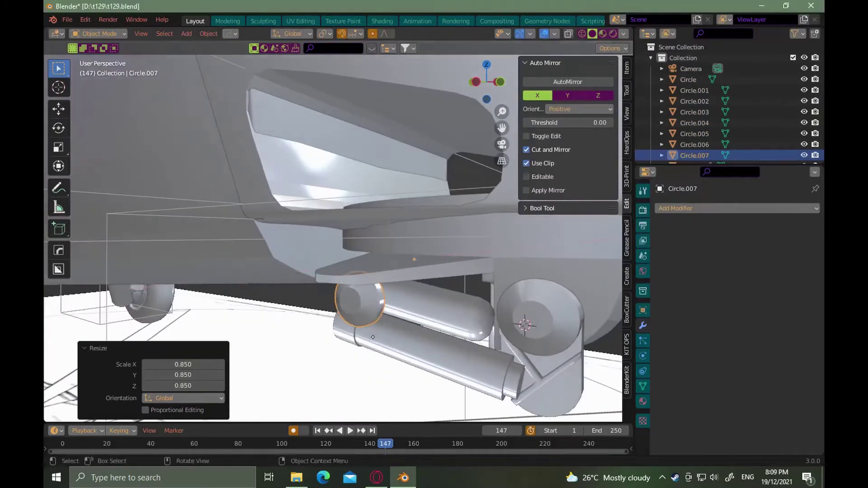
# Scale the small chamfered cap and shift it along X and Y to seat it at the upper rod's end
pyautogui.click(360, 331)
pyautogui.moveTo(361, 331)
pyautogui.mouseDown(button='middle')
pyautogui.moveTo(371, 336)
pyautogui.moveTo(357, 319)
pyautogui.mouseUp(button='middle')
pyautogui.press('g')
pyautogui.press('x')
pyautogui.press('s')
pyautogui.click(367, 327)
pyautogui.press('g')
pyautogui.press('y')
pyautogui.press('g')
pyautogui.press('x')
pyautogui.click(362, 322)
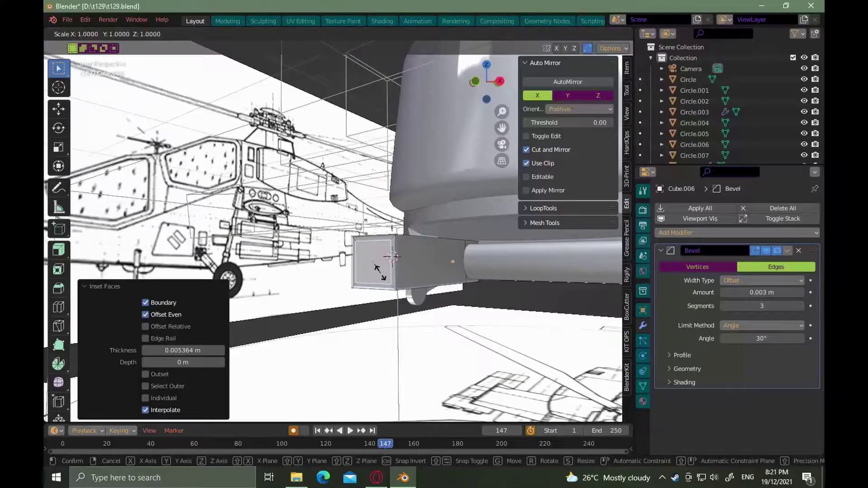
# Scale the inset front face of the beveled box to about 0.902 and try rounding it with LoopTools Circle
pyautogui.click(379, 272)
pyautogui.rightClick(380, 271)
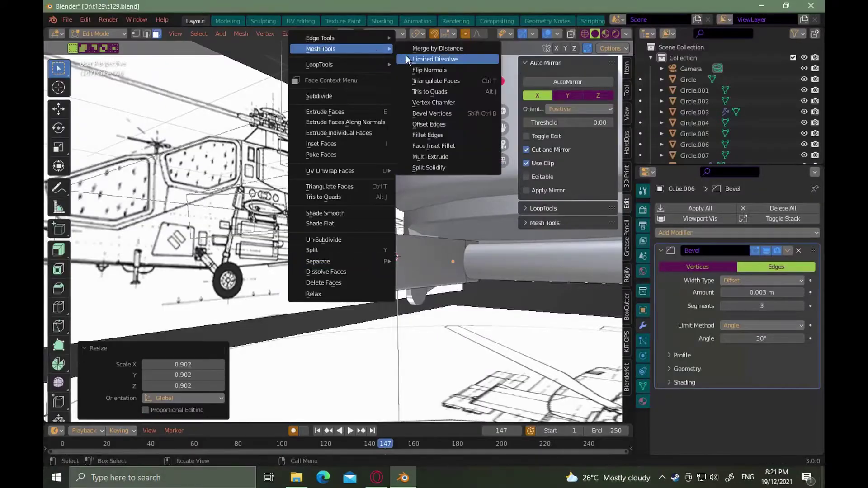
pyautogui.click(418, 74)
pyautogui.click(86, 360)
pyautogui.click(86, 360)
pyautogui.click(162, 383)
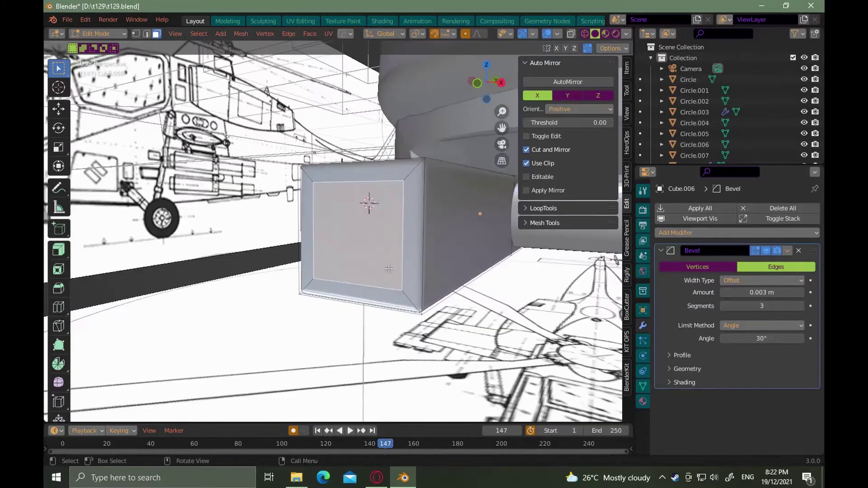
# Subdivide the box's inset front face into a fine grid and round it with LoopTools Circle
pyautogui.rightClick(333, 248)
pyautogui.click(332, 244)
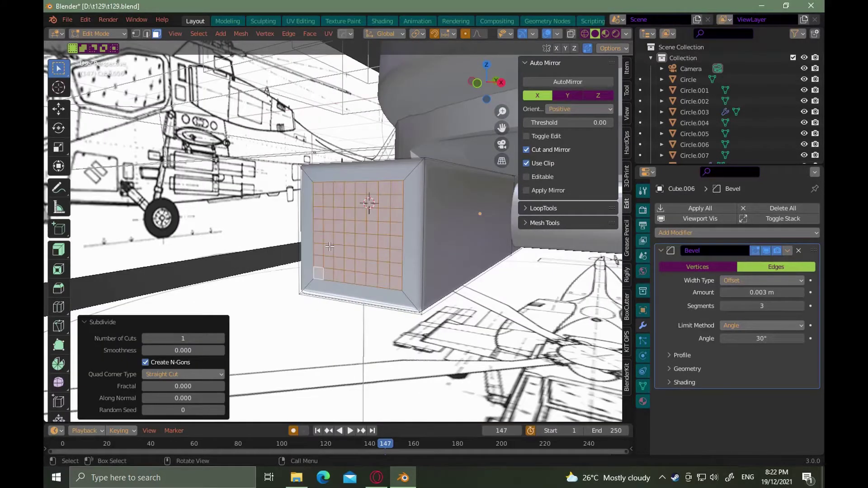
pyautogui.rightClick(317, 247)
pyautogui.moveTo(316, 213)
pyautogui.click(376, 225)
pyautogui.moveTo(375, 226)
pyautogui.mouseDown(button='middle')
pyautogui.moveTo(357, 267)
pyautogui.moveTo(357, 246)
pyautogui.moveTo(380, 226)
pyautogui.mouseUp(button='middle')
# Extrude the round face in place, set the Bevel modifier's angle limit to 60° and apply LoopTools Circle again
pyautogui.press('e')
pyautogui.rightClick(357, 246)
pyautogui.moveTo(761, 339); pyautogui.dragTo(791, 339)
pyautogui.write('60')
pyautogui.press('Return')
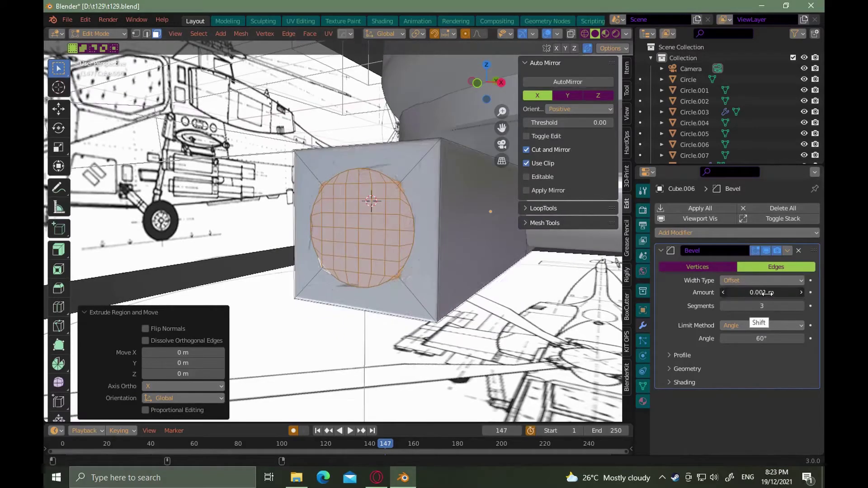
pyautogui.rightClick(355, 220)
pyautogui.moveTo(355, 213)
pyautogui.click(401, 225)
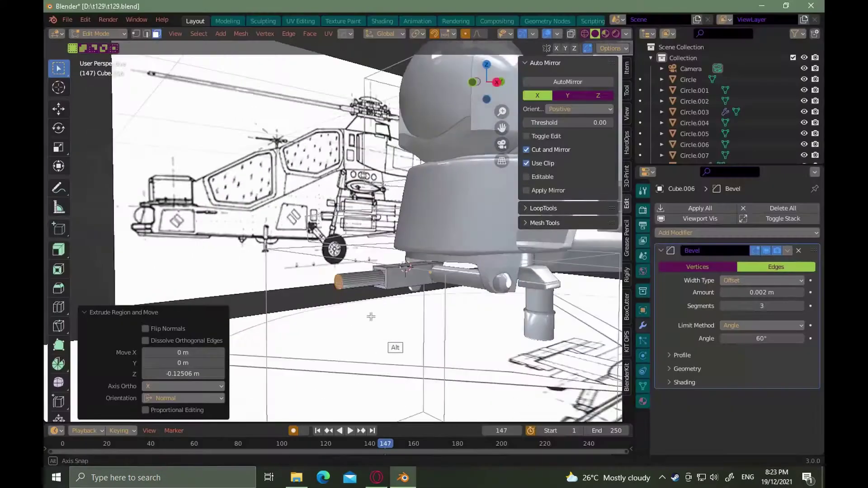
# Extrude the cylinder's end face and scale it up by about 1.637 to start a wider collar
pyautogui.keyDown('alt'); pyautogui.moveTo(370, 316); pyautogui.dragTo(375, 305); pyautogui.keyUp('alt')
pyautogui.scroll(3, 376, 305)
pyautogui.press('e')
pyautogui.click(438, 293)
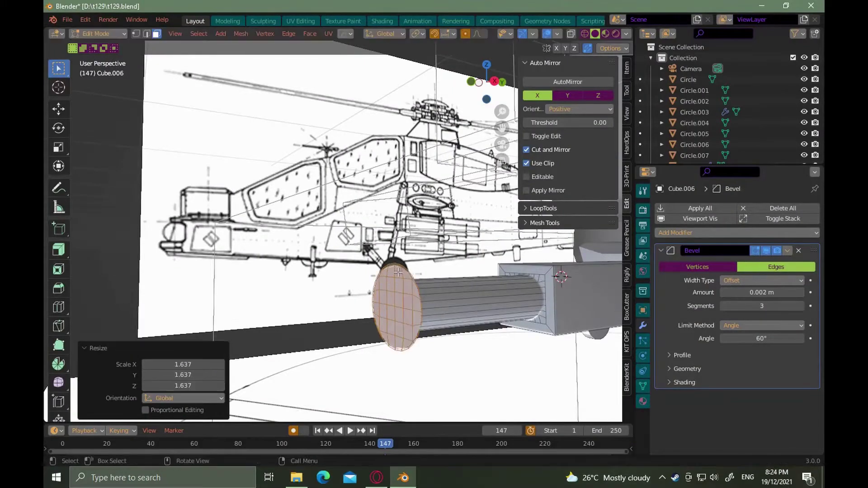
pyautogui.press('s')
pyautogui.moveTo(429, 298); pyautogui.dragTo(397, 330, button='middle')
pyautogui.press('s')
pyautogui.click(414, 316)
# Extrude the collar forward and add a narrower tip extending about 0.0195 m beyond it
pyautogui.press('e')
pyautogui.click(382, 327)
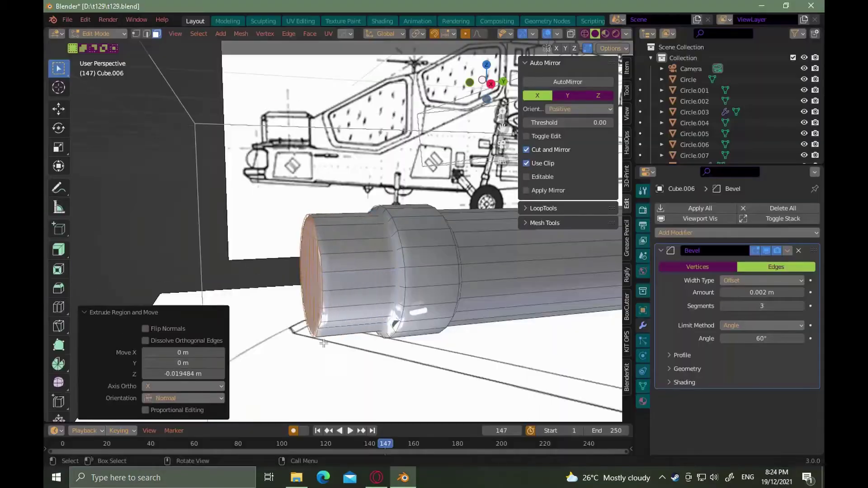
pyautogui.scroll(-4, 362, 324)
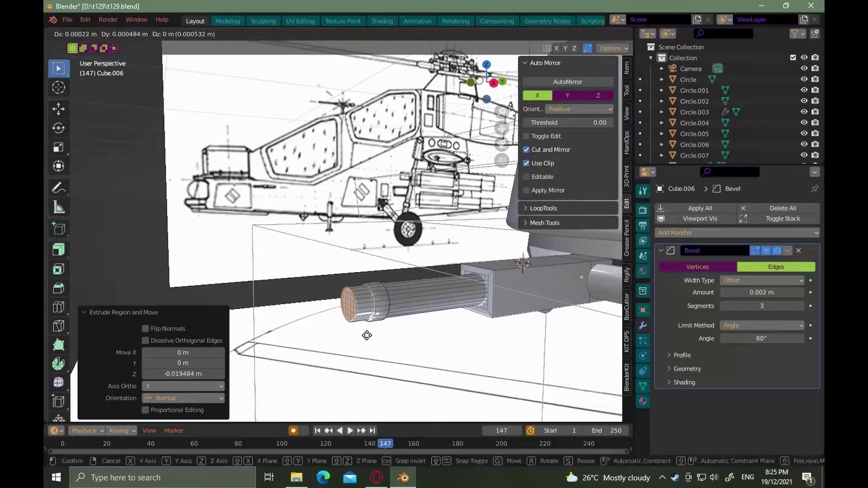
pyautogui.click(367, 335)
pyautogui.scroll(3, 349, 307)
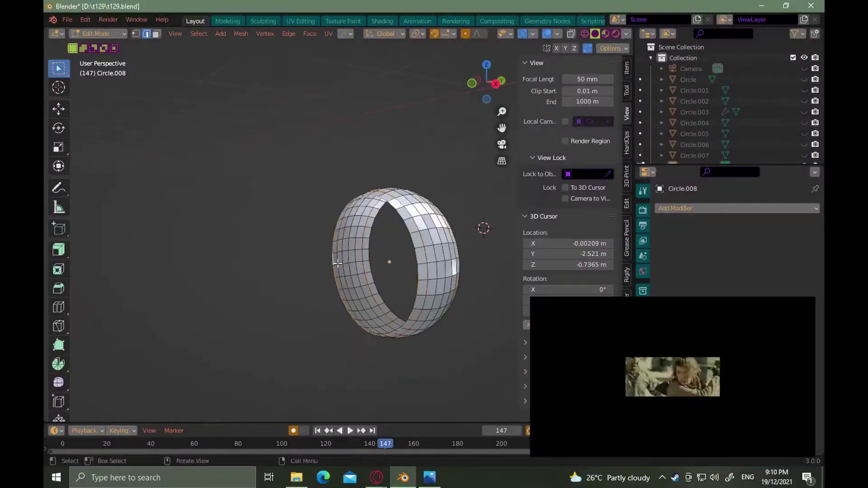
# Try to extrude a face at the isolated ring's open side and undo the attempt
pyautogui.keyDown('alt'); pyautogui.moveTo(388, 262); pyautogui.dragTo(426, 277, button='middle'); pyautogui.keyUp('alt')
pyautogui.scroll(-4, 426, 277)
pyautogui.press('3')
pyautogui.click(389, 249)
pyautogui.press('e')
pyautogui.click(367, 255)
pyautogui.hotkey('ctrl', 'z')
pyautogui.moveTo(488, 257); pyautogui.dragTo(471, 260, button='middle')
pyautogui.press('2')
pyautogui.hotkey('ctrl', 'z')
# Try to separate the selected edge loop from the ring and undo it
pyautogui.rightClick(339, 330)
pyautogui.moveTo(352, 420)
pyautogui.click(428, 420)
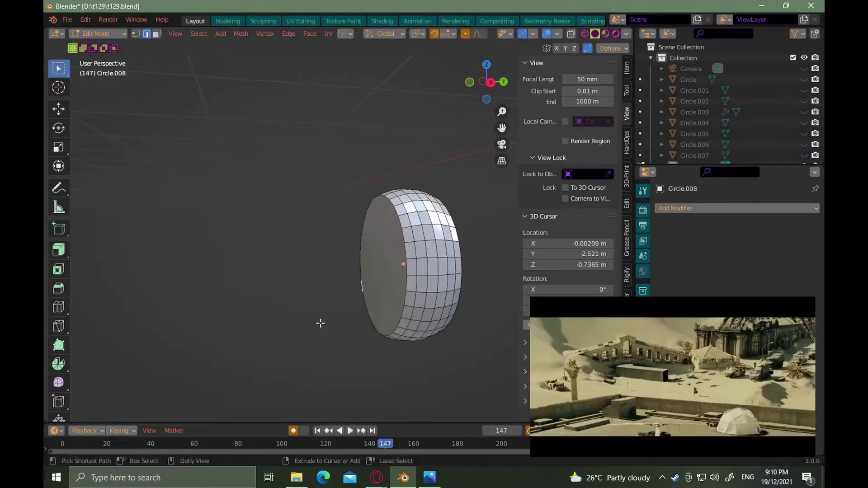
pyautogui.moveTo(320, 323); pyautogui.dragTo(361, 319, button='middle')
pyautogui.hotkey('ctrl', 'z')
# Fill the ring's open side with a face and separate an in-place duplicate of that face into its own object
pyautogui.press('f')
pyautogui.press('3')
pyautogui.rightClick(311, 283)
pyautogui.press('Escape')
pyautogui.hotkey('shift', 'd')
pyautogui.rightClick(321, 282)
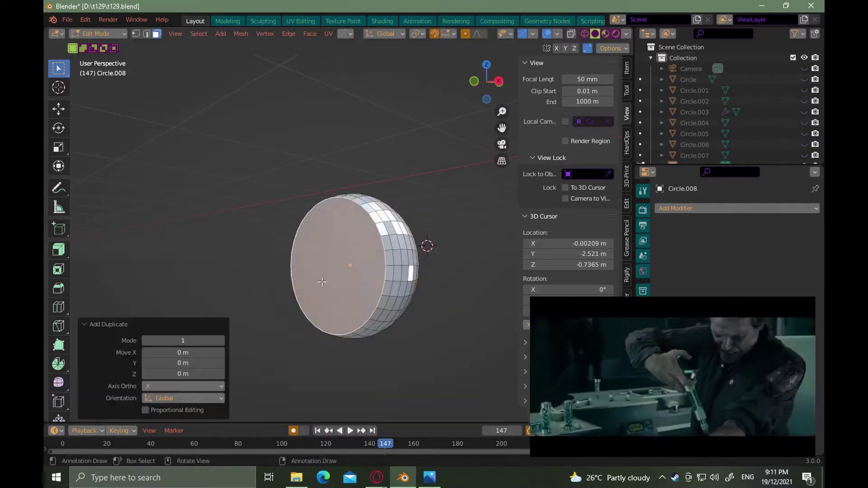
pyautogui.press('p')
pyautogui.click(322, 282)
pyautogui.press('Tab')
# Move the separated disc outward along Y from the ring and start editing its mesh
pyautogui.click(340, 245)
pyautogui.press('g')
pyautogui.press('y')
pyautogui.click(299, 256)
pyautogui.moveTo(339, 262); pyautogui.dragTo(289, 268, button='middle')
pyautogui.press('Tab')
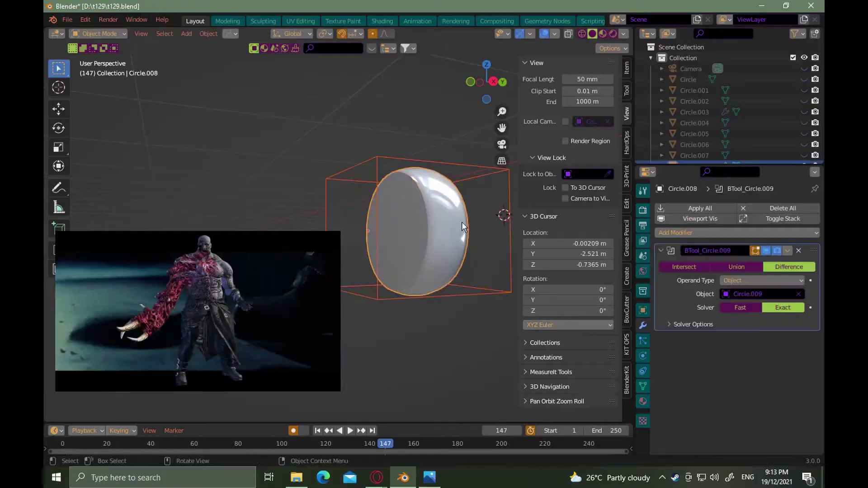
# Apply the ring's Boolean difference modifier and delete the cutter cylinder
pyautogui.moveTo(462, 222); pyautogui.dragTo(550, 283, button='middle')
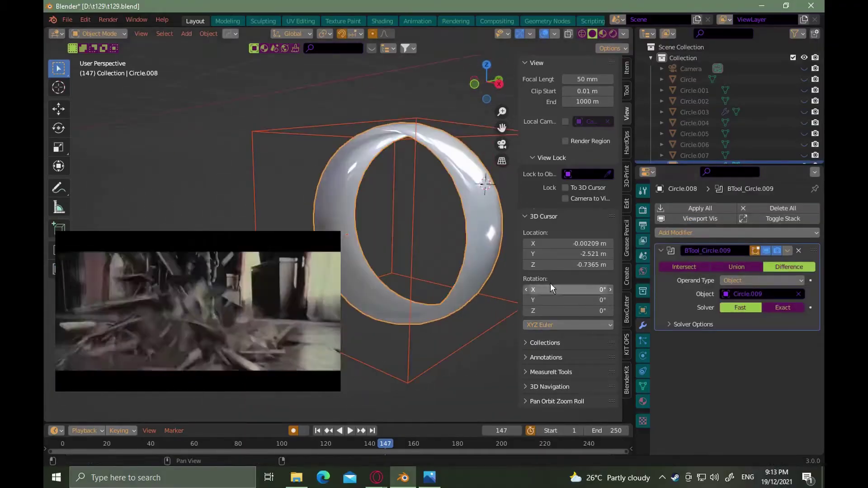
pyautogui.click(700, 209)
pyautogui.click(394, 211)
pyautogui.press('Delete')
# Leave the isolated view, reveal the hidden objects and set the ring's origin to its geometry
pyautogui.click(389, 136)
pyautogui.press('q')
pyautogui.click(392, 139)
pyautogui.keyDown('alt'); pyautogui.moveTo(392, 194); pyautogui.dragTo(316, 181); pyautogui.keyUp('alt')
pyautogui.hotkey('alt', 'h')
pyautogui.scroll(-5, 430, 198)
pyautogui.click(393, 186)
pyautogui.scroll(6, 407, 190)
pyautogui.rightClick(402, 214)
pyautogui.moveTo(403, 216)
pyautogui.click(489, 230)
pyautogui.keyDown('alt'); pyautogui.moveTo(490, 226); pyautogui.dragTo(199, 219); pyautogui.keyUp('alt')
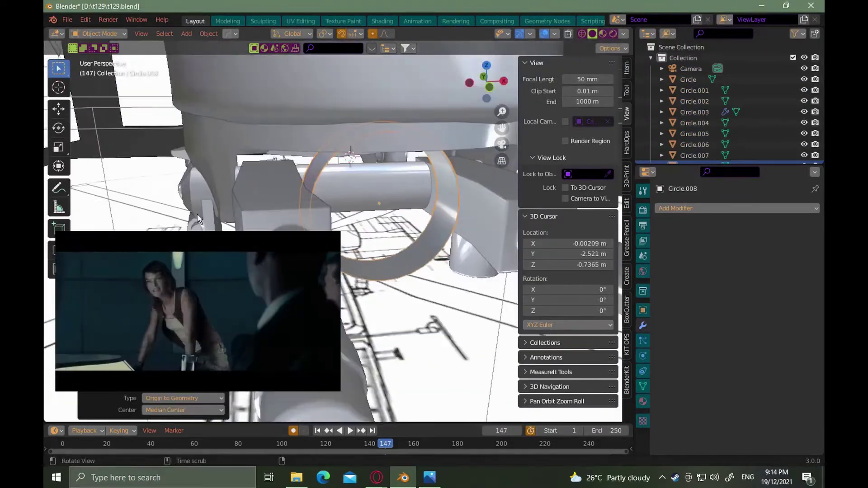
# Resize the ring beneath the nose and compare it with the T129 photo in the browser, returning to Blender
pyautogui.scroll(2, 420, 211)
pyautogui.press('s')
pyautogui.hotkey('alt', 'Tab')
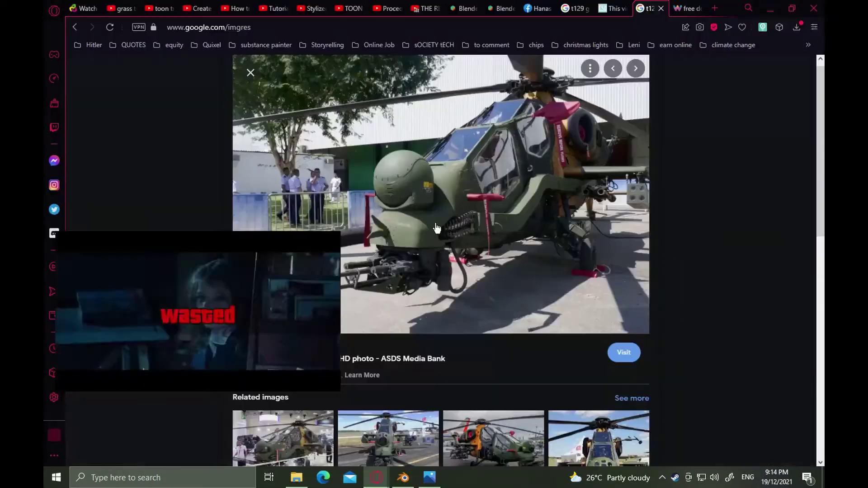
pyautogui.hotkey('alt', 'Tab')
pyautogui.press('n')
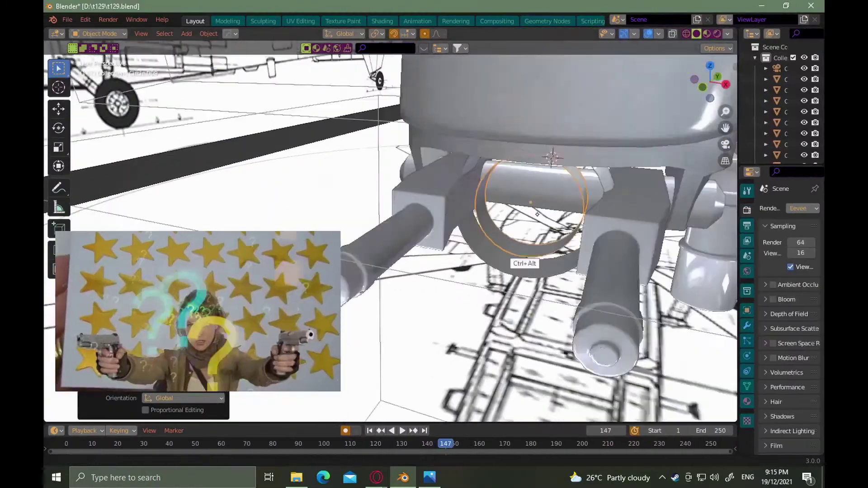
pyautogui.hotkey('alt', 'Tab')
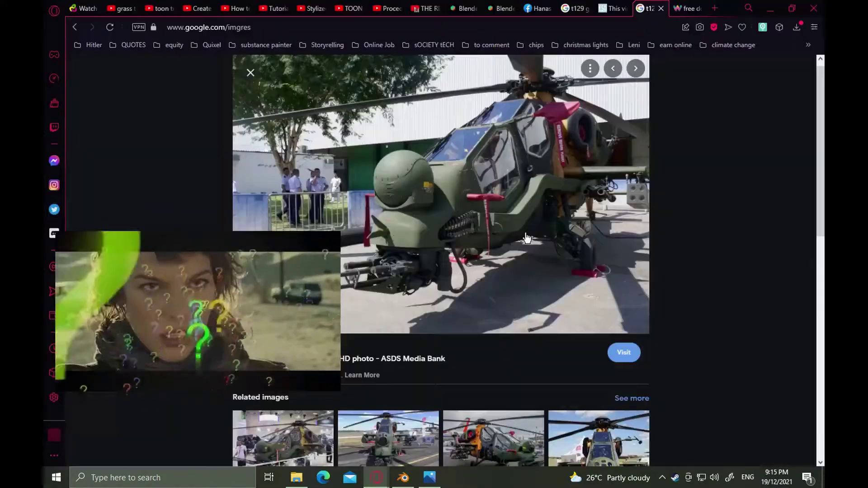
pyautogui.hotkey('alt', 'Tab')
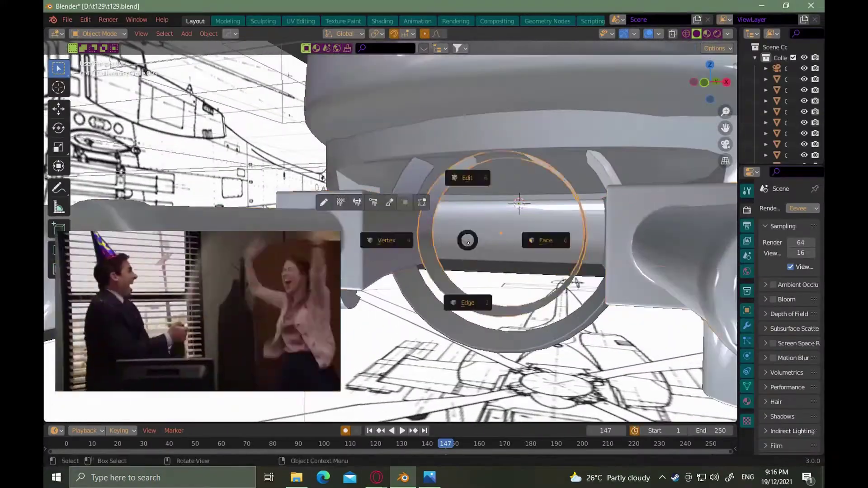
# Thicken the inner ring by extruding its faces along their normals and set its Bevel amount to 0.003 m
pyautogui.click(548, 240)
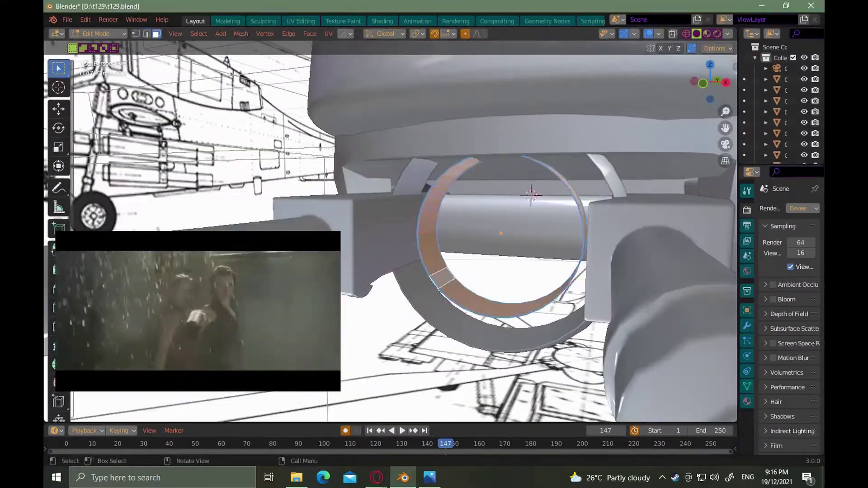
pyautogui.click(52, 250)
pyautogui.moveTo(173, 245); pyautogui.dragTo(205, 239)
pyautogui.moveTo(514, 248); pyautogui.dragTo(526, 256)
pyautogui.hotkey('alt', 'Tab')
pyautogui.hotkey('alt', 'Tab')
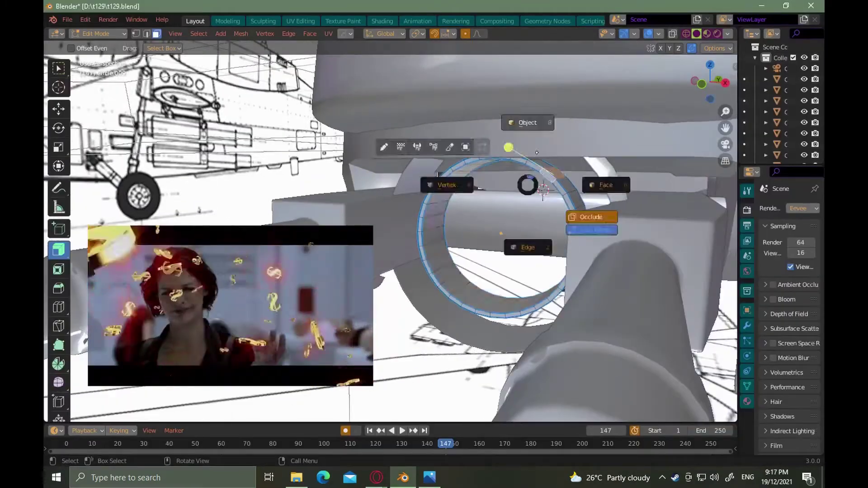
pyautogui.click(588, 217)
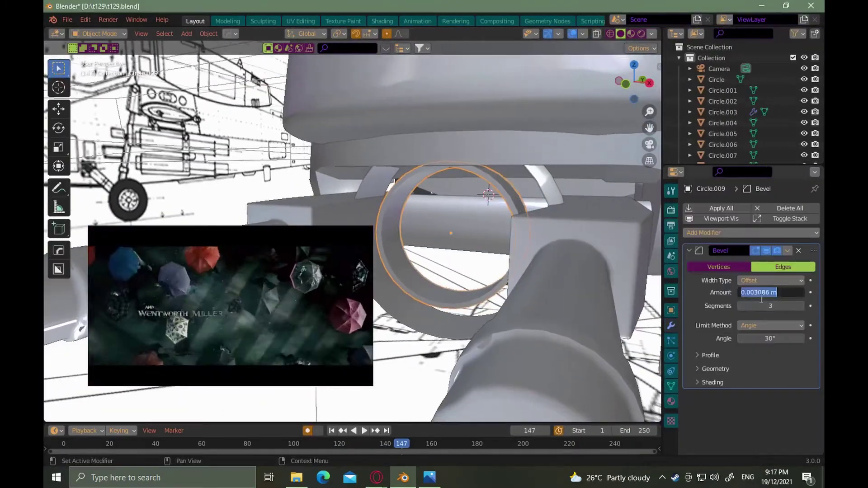
pyautogui.moveTo(447, 253); pyautogui.dragTo(468, 151, button='middle')
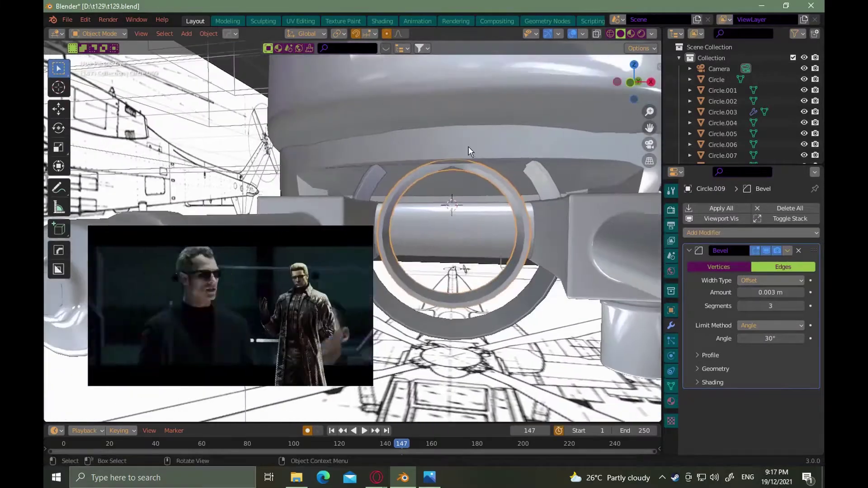
# Snap the 3D cursor to the inner ring's centre and add a cylinder there
pyautogui.rightClick(396, 190)
pyautogui.moveTo(398, 283)
pyautogui.click(463, 329)
pyautogui.hotkey('shift', 'a')
pyautogui.moveTo(482, 244)
pyautogui.click(532, 308)
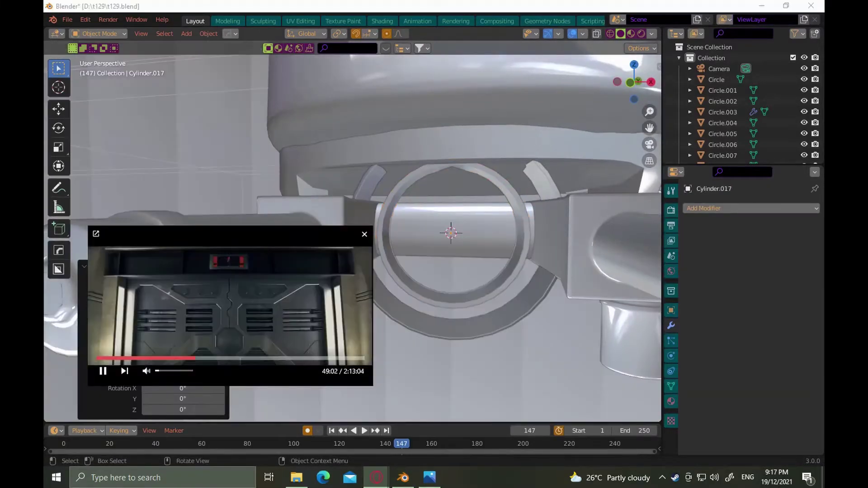
# Set the new cylinder to 3 vertices with a 0.04 m radius and a 90° rotation about X
pyautogui.moveTo(231, 305); pyautogui.dragTo(670, 374)
pyautogui.doubleClick(183, 284)
pyautogui.write('3')
pyautogui.press('Return')
pyautogui.moveTo(182, 295); pyautogui.dragTo(124, 298)
pyautogui.doubleClick(182, 390)
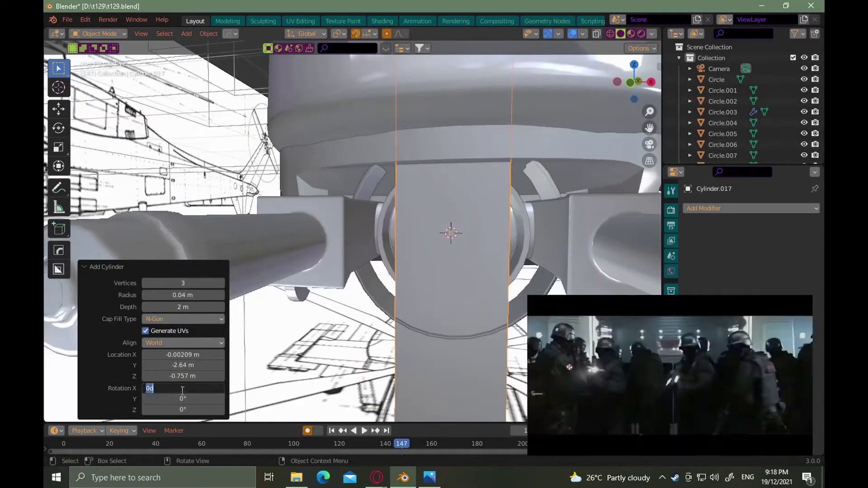
pyautogui.write('90')
pyautogui.press('Return')
# Flatten the three-sided cylinder along Y into a thin triangular plate and compare it with the T129 photo in the browser, returning to Blender
pyautogui.scroll(-5, 235, 309)
pyautogui.press('s')
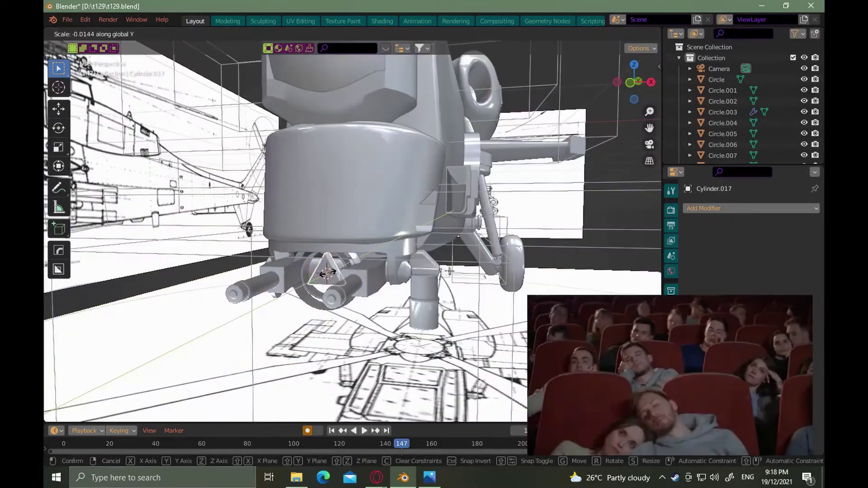
pyautogui.click(328, 273)
pyautogui.press('KP_1')
pyautogui.scroll(5, 364, 262)
pyautogui.hotkey('alt', 'Tab')
pyautogui.hotkey('alt', 'Tab')
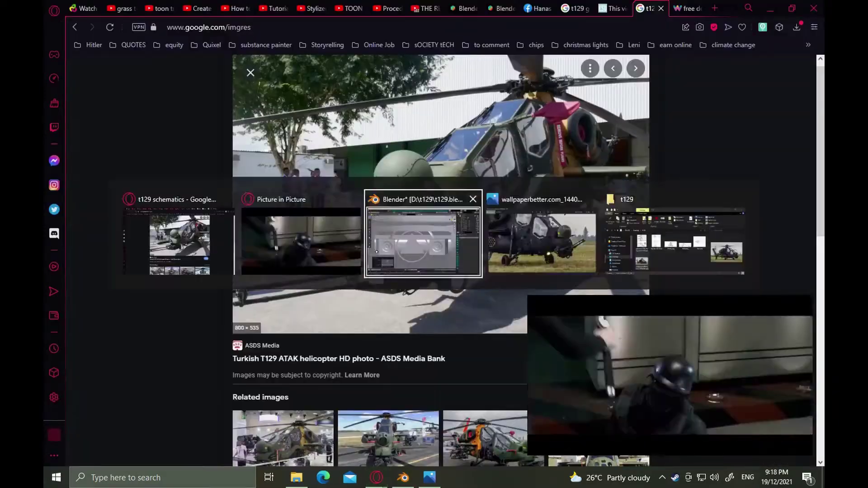
pyautogui.hotkey('alt', 'Tab')
# Trim the triangular plate's three corners, checking the shape against the T129 photo in the browser, and save the file
pyautogui.scroll(-6, 377, 252)
pyautogui.moveTo(376, 252); pyautogui.dragTo(353, 260, button='middle')
pyautogui.scroll(8, 431, 244)
pyautogui.press('Tab')
pyautogui.hotkey('alt', 'Tab')
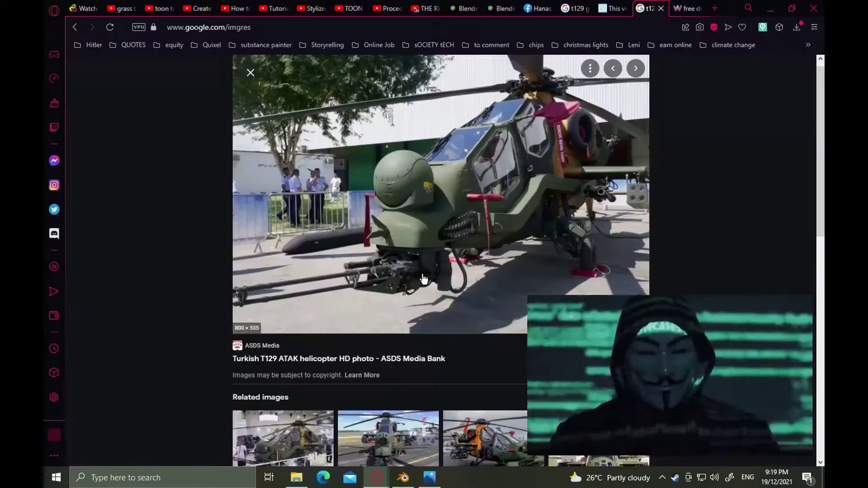
pyautogui.hotkey('alt', 'Tab')
pyautogui.moveTo(433, 274); pyautogui.dragTo(392, 288, button='middle')
pyautogui.hotkey('alt', 'a')
pyautogui.hotkey('ctrl', 's')
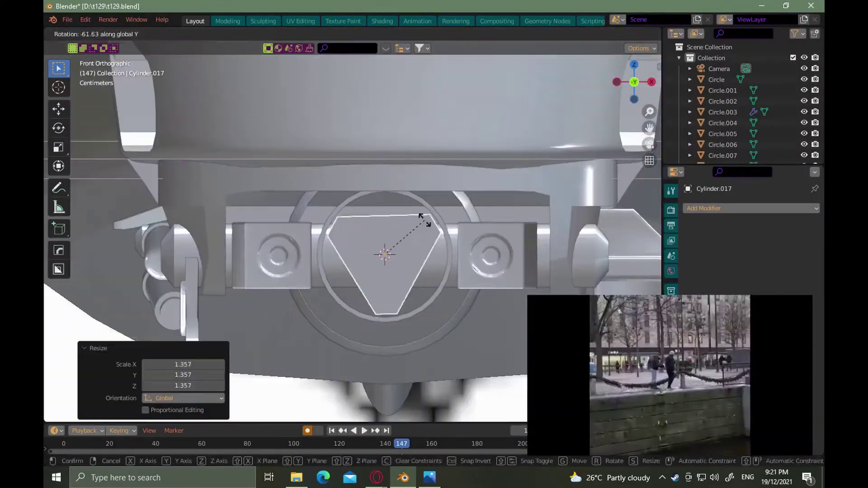
# Rotate the trimmed triangular plate -60° about the Y axis
pyautogui.write('-60')
pyautogui.press('Return')
pyautogui.keyDown('ctrl'); pyautogui.moveTo(393, 289); pyautogui.dragTo(352, 343, button='middle'); pyautogui.keyUp('ctrl')
pyautogui.keyDown('ctrl'); pyautogui.moveTo(440, 334); pyautogui.dragTo(447, 296, button='middle'); pyautogui.keyUp('ctrl')
# Move the triangular plate forward along Y ahead of the gun mount, checking its position against the T129 photo in the browser
pyautogui.press('g')
pyautogui.press('y')
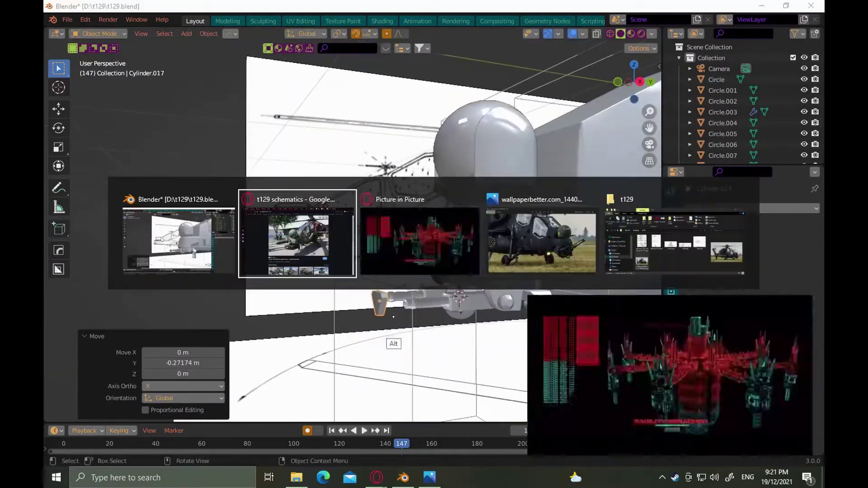
pyautogui.hotkey('alt', 'Tab')
pyautogui.hotkey('alt', 'Tab')
pyautogui.scroll(3, 393, 316)
pyautogui.press('g')
pyautogui.press('y')
pyautogui.click(400, 315)
pyautogui.moveTo(400, 315); pyautogui.dragTo(428, 319, button='middle')
# Recheck the T129 photo in the browser and scale the triangular plate along X in Blender
pyautogui.hotkey('alt', 'Tab')
pyautogui.hotkey('alt', 'Tab')
pyautogui.press('s')
pyautogui.press('x')
pyautogui.click(418, 289)
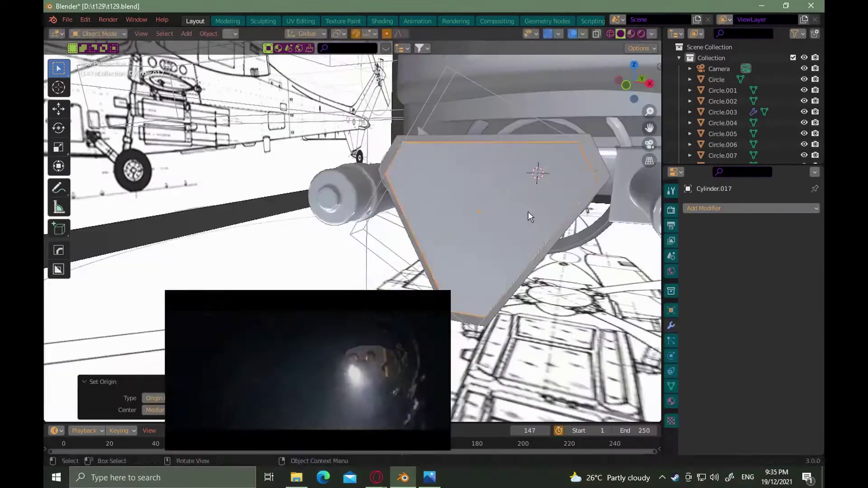
# Rotate the inner triangular plate 60° about Y and scale it to 0.666 inside the frame, comparing it with the photo in the browser
pyautogui.moveTo(490, 223); pyautogui.dragTo(505, 216, button='middle')
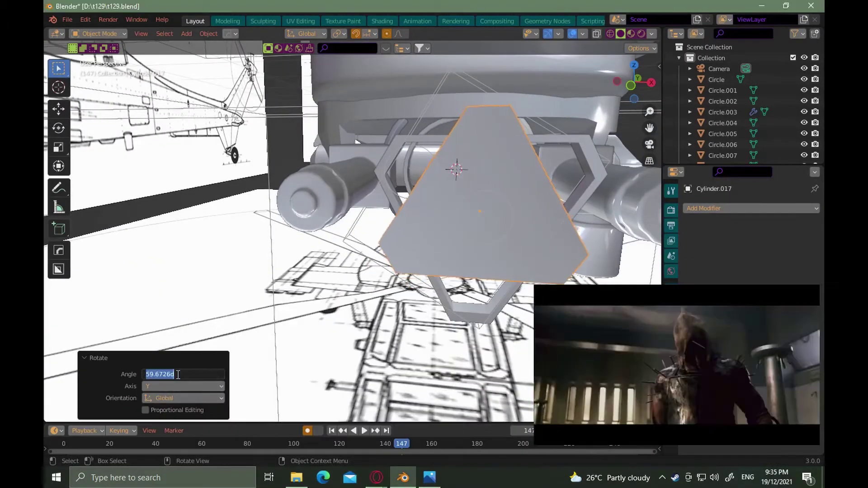
pyautogui.press('KP_1')
pyautogui.scroll(2, 423, 249)
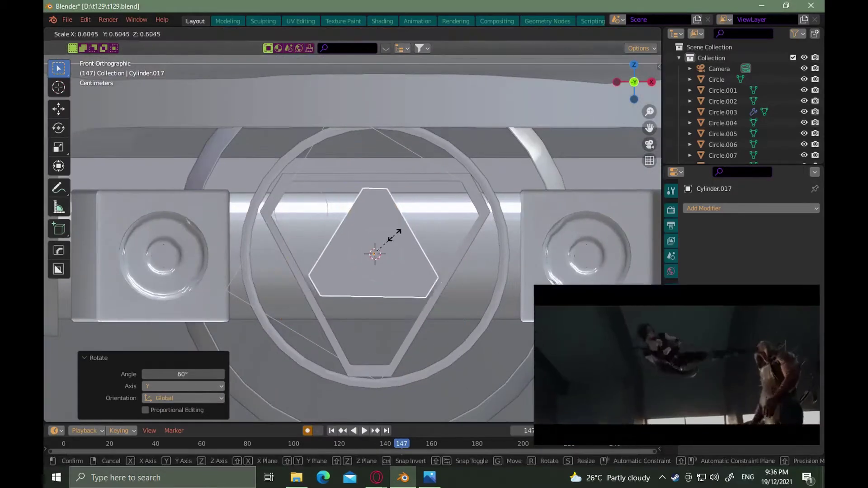
pyautogui.keyDown('ctrl'); pyautogui.keyDown('alt'); pyautogui.moveTo(375, 265); pyautogui.dragTo(398, 294); pyautogui.keyUp('alt'); pyautogui.keyUp('ctrl')
pyautogui.keyDown('alt'); pyautogui.moveTo(471, 303); pyautogui.dragTo(447, 298); pyautogui.keyUp('alt')
pyautogui.hotkey('alt', 'Tab')
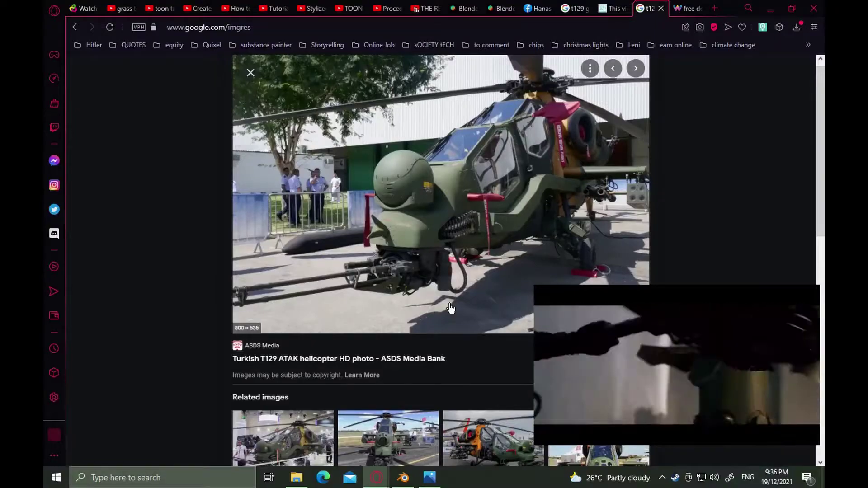
pyautogui.hotkey('alt', 'Tab')
pyautogui.scroll(6, 434, 299)
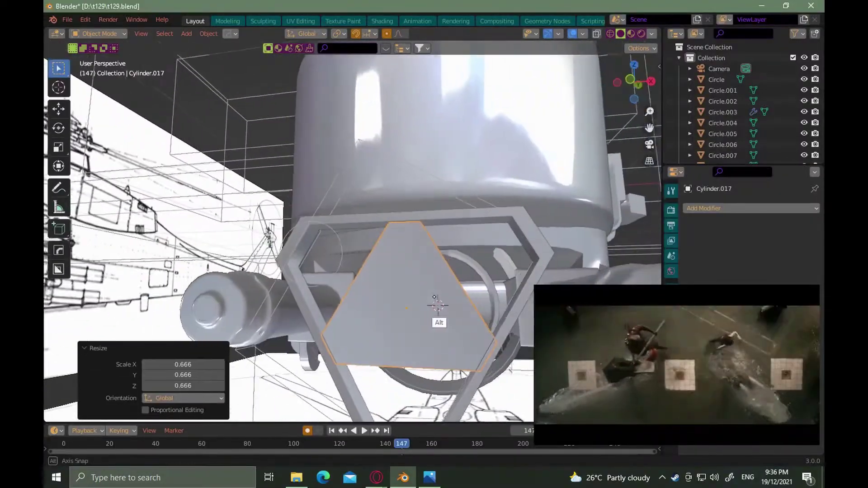
# Fill the circle in front of the inner triangular plate with a face and extrude it through the plate
pyautogui.click(432, 302)
pyautogui.keyDown('alt'); pyautogui.moveTo(434, 297); pyautogui.dragTo(415, 314); pyautogui.keyUp('alt')
pyautogui.click(432, 302)
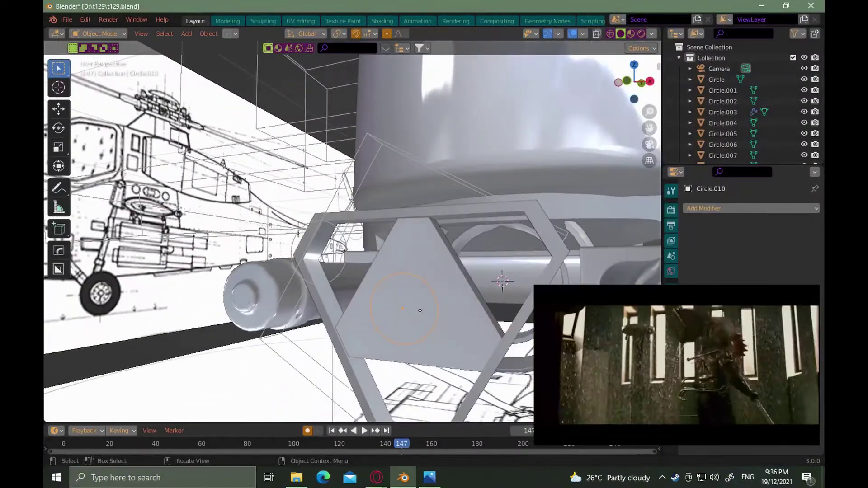
pyautogui.press('f')
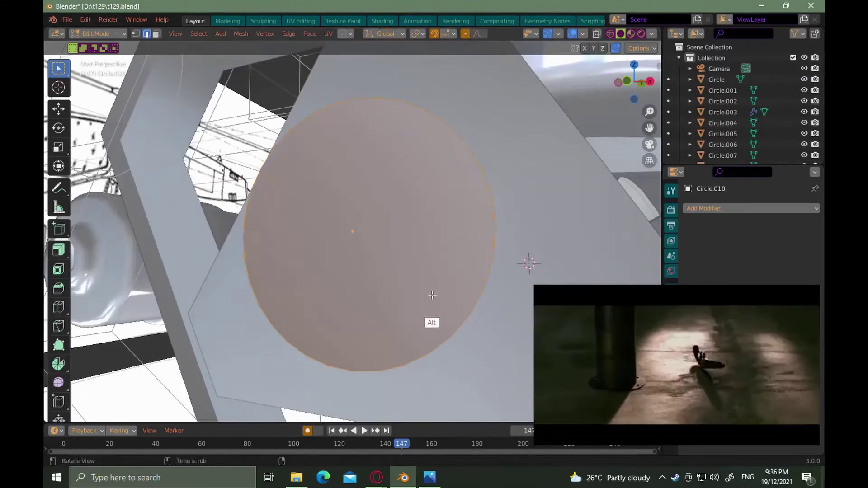
pyautogui.scroll(-7, 432, 295)
pyautogui.keyDown('alt'); pyautogui.moveTo(433, 295); pyautogui.dragTo(365, 312); pyautogui.keyUp('alt')
pyautogui.press('e')
pyautogui.keyDown('alt'); pyautogui.moveTo(457, 301); pyautogui.dragTo(440, 289); pyautogui.keyUp('alt')
# Check the T129 photo in the browser, resize the extruded circle and subtract it from the triangular plate with a Boolean difference
pyautogui.hotkey('alt', 'Tab')
pyautogui.hotkey('alt', 'Tab')
pyautogui.hotkey('alt', 'Tab')
pyautogui.hotkey('alt', 'Tab')
pyautogui.press('s')
pyautogui.click(430, 270)
pyautogui.press('Tab')
pyautogui.keyDown('shift'); pyautogui.click(447, 274); pyautogui.keyUp('shift')
pyautogui.press('ctrl+shift+KP_Subtract')
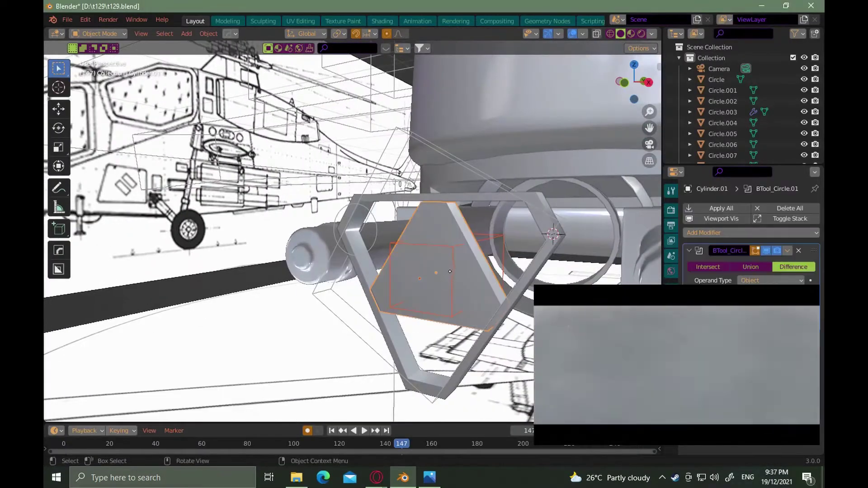
# Apply the HOps edge treatment to the perforated triangular plate and its surrounding frame
pyautogui.click(406, 245)
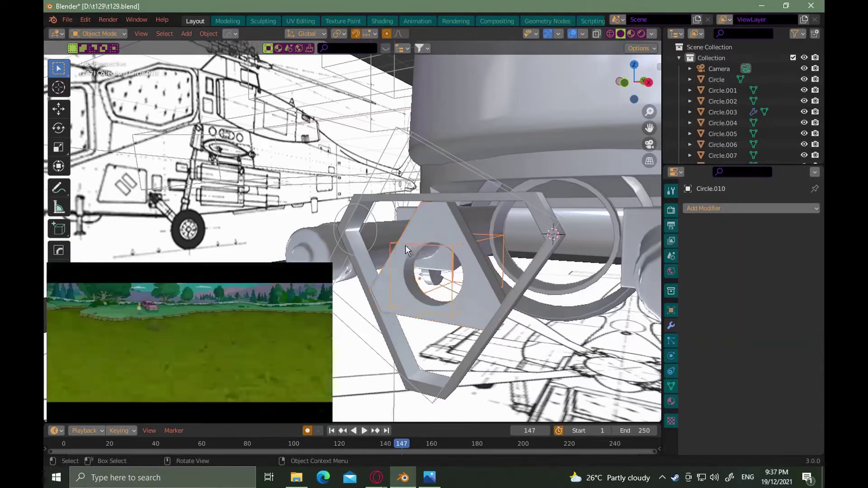
pyautogui.rightClick(406, 241)
pyautogui.click(409, 206)
pyautogui.click(438, 226)
pyautogui.rightClick(438, 226)
pyautogui.click(438, 225)
pyautogui.press('q')
pyautogui.click(435, 215)
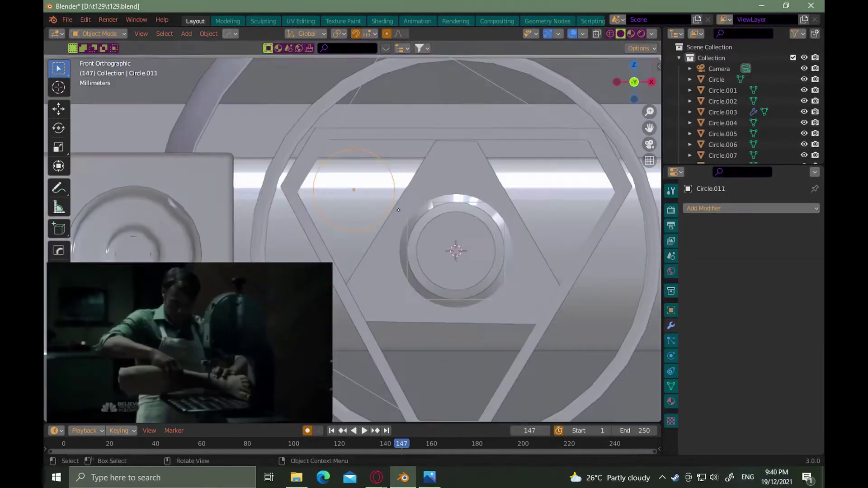
# Nudge the small circle along X by about -0.0005 m within the frame's upper corner
pyautogui.press('g')
pyautogui.press('x')
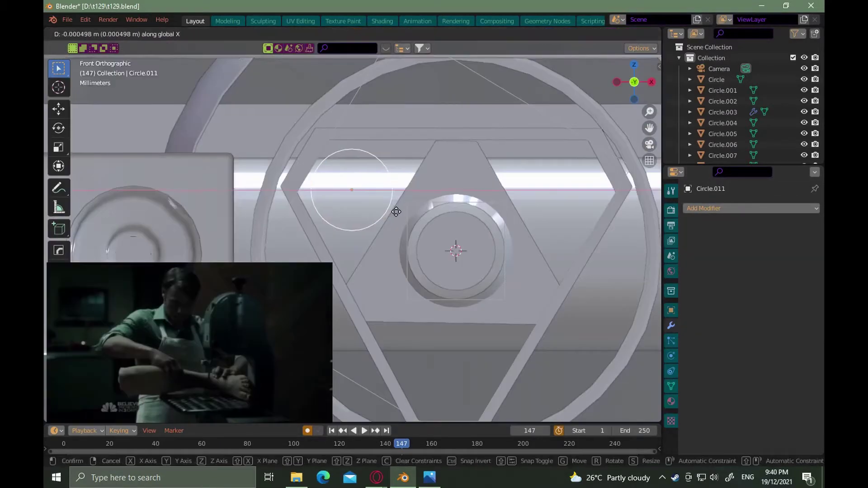
pyautogui.click(396, 210)
pyautogui.press('x')
pyautogui.click(395, 209)
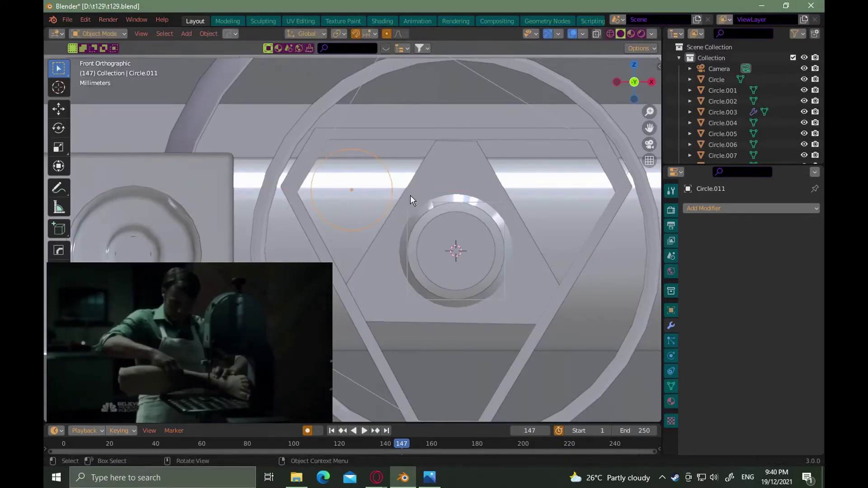
# Shift the filled circle in the frame's corner along Y toward the gun mount
pyautogui.scroll(-10, 483, 258)
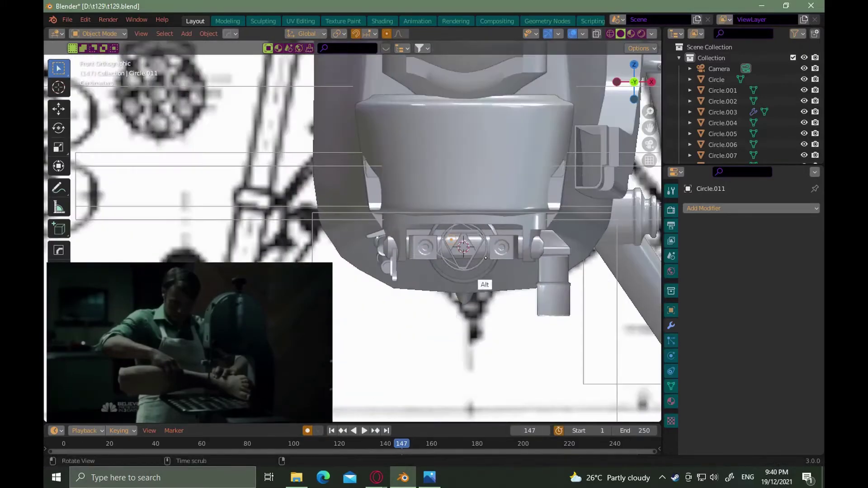
pyautogui.keyDown('alt'); pyautogui.moveTo(483, 258); pyautogui.dragTo(413, 261); pyautogui.keyUp('alt')
pyautogui.scroll(3, 459, 237)
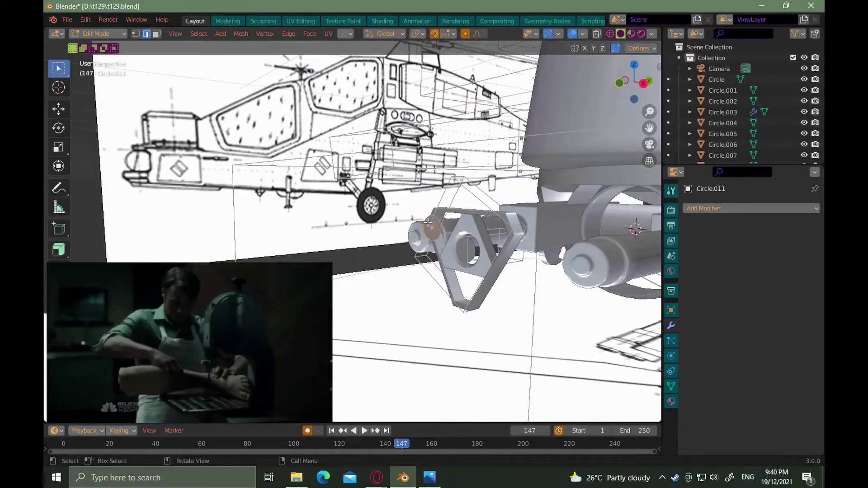
pyautogui.press('g')
pyautogui.press('y')
pyautogui.click(549, 249)
# Extend the circle along Y into a long barrel ahead of the nose, extruding the last section about 0.116 m
pyautogui.moveTo(549, 257)
pyautogui.keyDown('alt'); pyautogui.mouseDown()
pyautogui.moveTo(480, 267)
pyautogui.moveTo(540, 271)
pyautogui.mouseUp(); pyautogui.keyUp('alt')
pyautogui.press('g')
pyautogui.press('y')
pyautogui.click(595, 248)
pyautogui.scroll(-2, 540, 272)
pyautogui.keyDown('alt'); pyautogui.moveTo(502, 300); pyautogui.dragTo(479, 301); pyautogui.keyUp('alt')
pyautogui.click(479, 302)
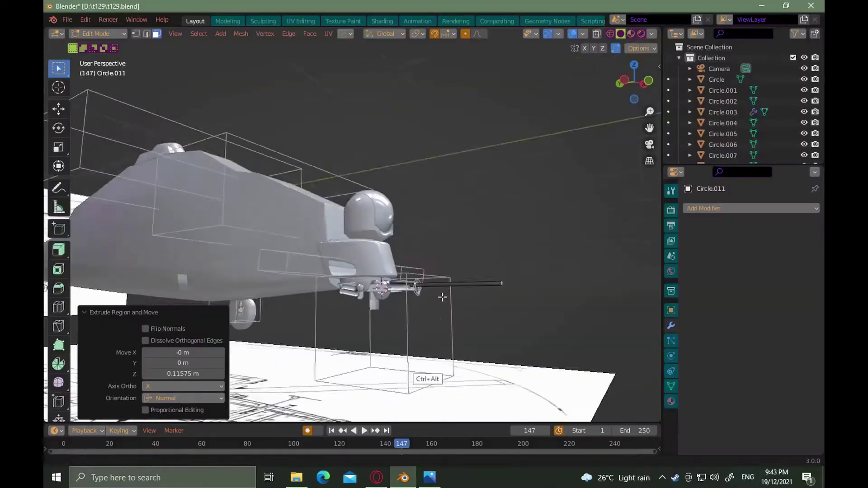
# Select the edge loop at the barrel's front end and rescale it
pyautogui.keyDown('alt'); pyautogui.moveTo(442, 294); pyautogui.dragTo(407, 262); pyautogui.keyUp('alt')
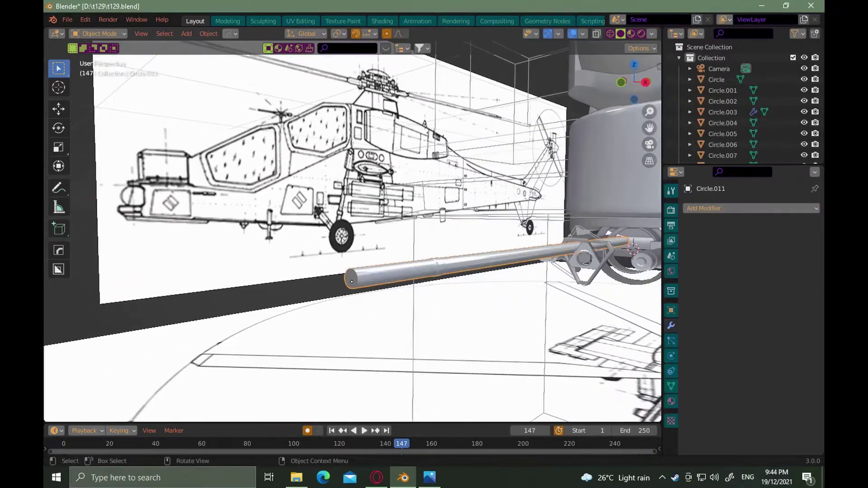
pyautogui.keyDown('alt'); pyautogui.click(354, 286); pyautogui.keyUp('alt')
pyautogui.press('s')
pyautogui.click(352, 289)
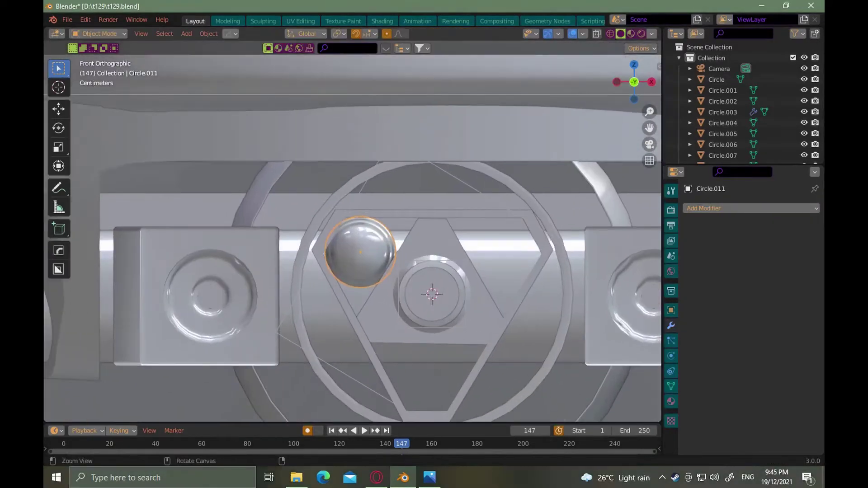
# Duplicate the barrel about 0.047 m along X into the frame's opposite upper corner
pyautogui.hotkey('shift', 'd')
pyautogui.press('x')
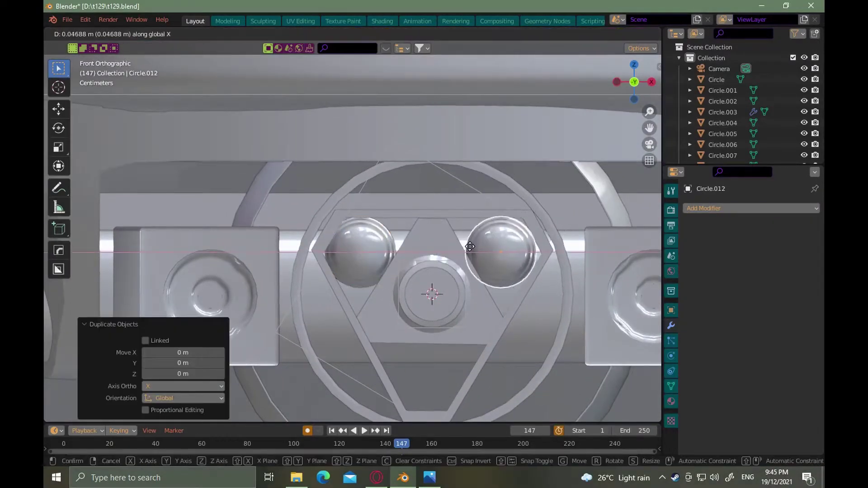
pyautogui.click(466, 248)
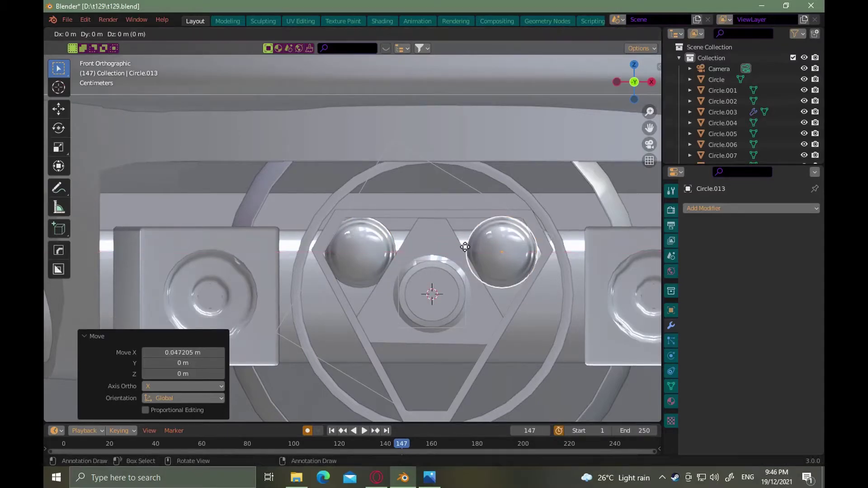
# Place a third barrel copy in the frame's lower corner, moved about -0.042 m along Z and -0.025 m along X
pyautogui.press('z')
pyautogui.click(441, 373)
pyautogui.keyDown('shift'); pyautogui.moveTo(441, 374); pyautogui.dragTo(441, 332, button='middle'); pyautogui.keyUp('shift')
pyautogui.press('g')
pyautogui.press('x')
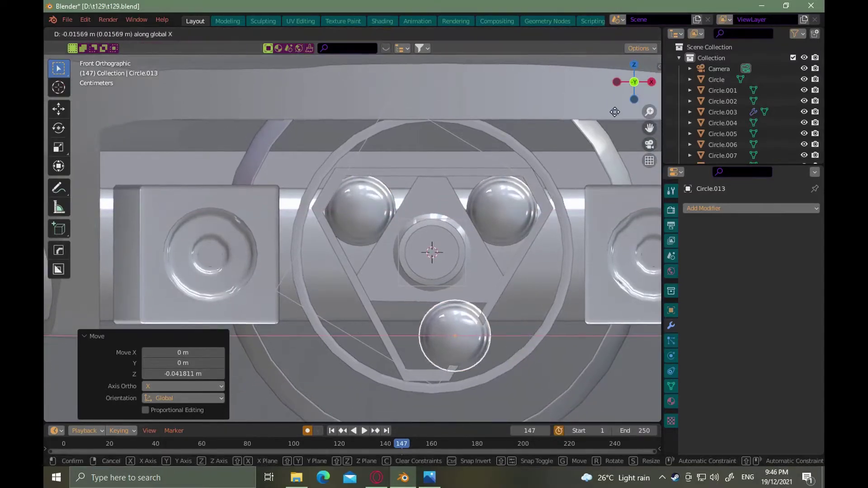
pyautogui.press('z')
pyautogui.click(372, 310)
# Fine-tune the lower barrel's position along X and Z so it sits centred in the frame's lower corner
pyautogui.scroll(5, 440, 351)
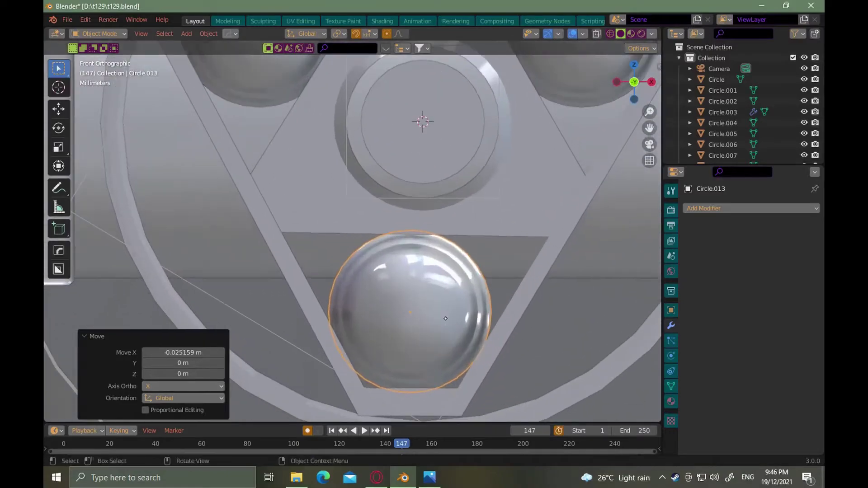
pyautogui.press('g')
pyautogui.press('x')
pyautogui.click(445, 319)
pyautogui.press('g')
pyautogui.press('z')
pyautogui.click(446, 318)
# Apply the HOps Sharpen operation to the first barrel
pyautogui.keyDown('ctrl'); pyautogui.keyDown('alt'); pyautogui.moveTo(462, 204); pyautogui.dragTo(444, 280); pyautogui.keyUp('alt'); pyautogui.keyUp('ctrl')
pyautogui.click(404, 234)
pyautogui.rightClick(404, 235)
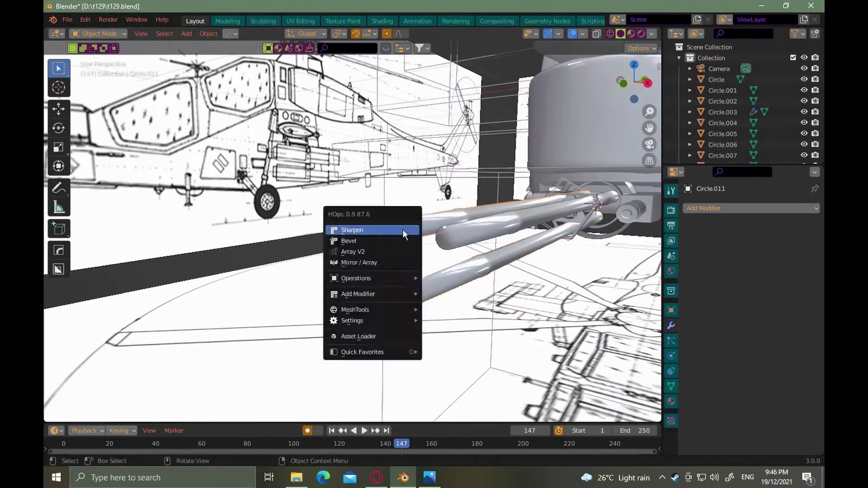
pyautogui.click(395, 228)
pyautogui.press('Return')
# Give the first barrel a Bevel modifier with an amount of 0.001 m
pyautogui.click(476, 236)
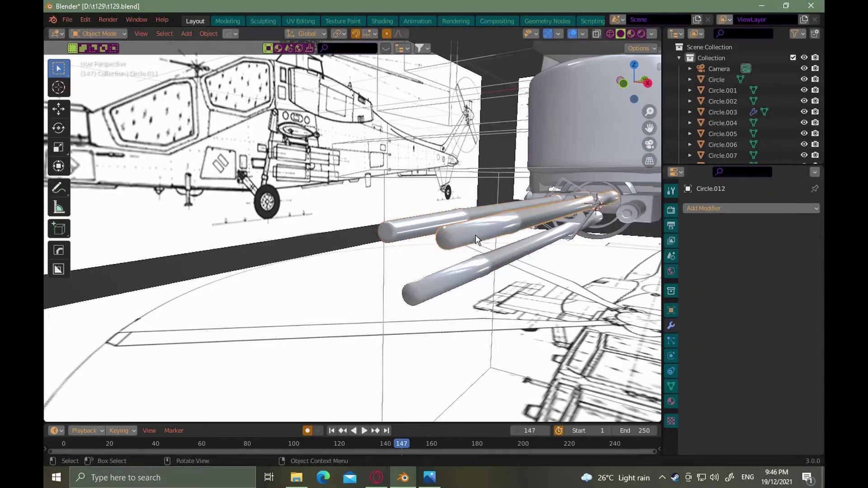
pyautogui.click(447, 221)
pyautogui.click(763, 293)
pyautogui.write('.001')
pyautogui.press('Return')
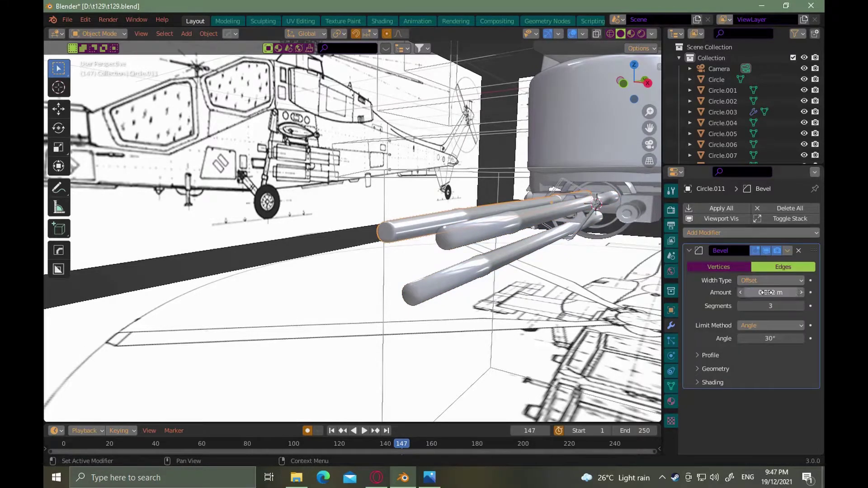
# Sharpen the second upper barrel with HOps and bevel it with an amount of 0.001 m
pyautogui.keyDown('shift'); pyautogui.click(483, 228); pyautogui.keyUp('shift')
pyautogui.rightClick(484, 231)
pyautogui.click(461, 242)
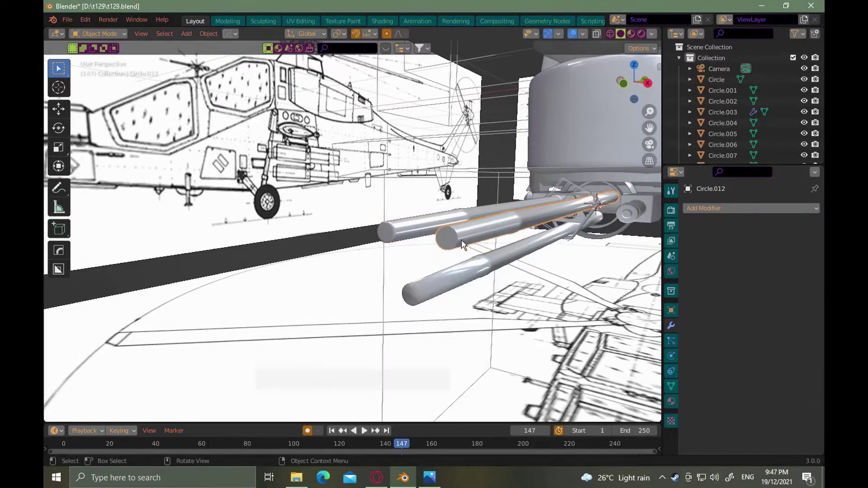
pyautogui.click(462, 241)
pyautogui.click(770, 292)
# Sharpen and bevel the lower barrel with HOps
pyautogui.click(458, 272)
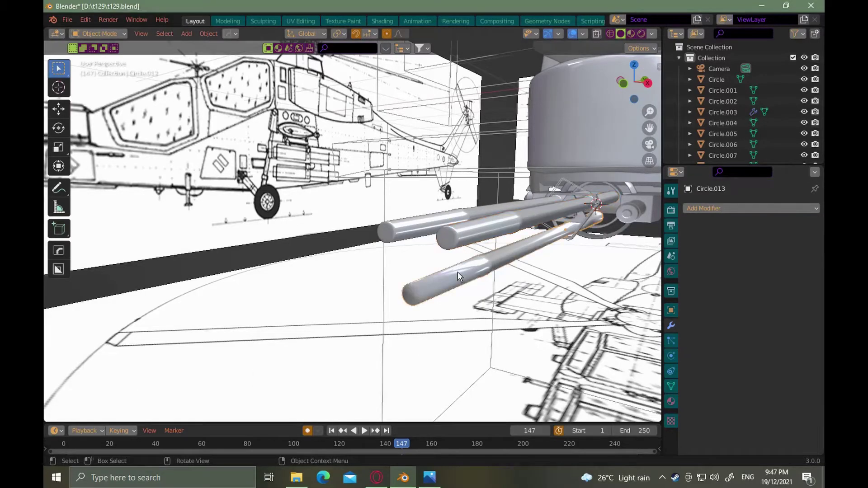
pyautogui.press('q')
pyautogui.click(458, 272)
pyautogui.click(457, 272)
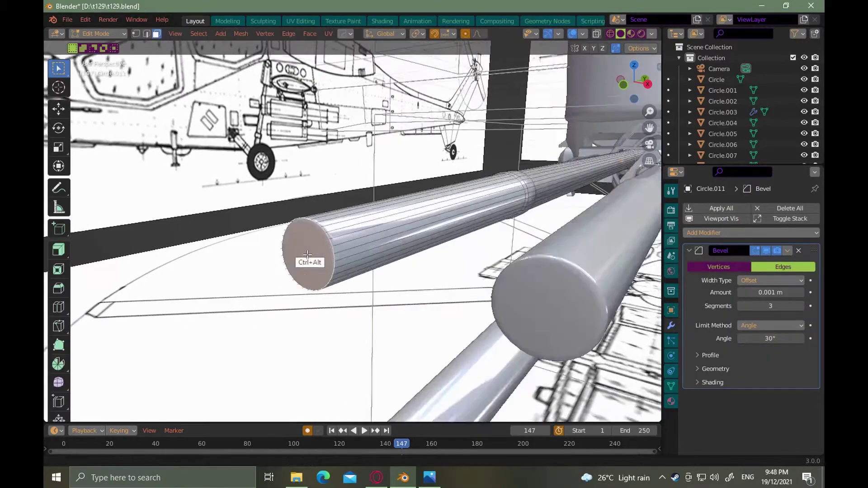
# Inset the first barrel's front face and extrude it inward to hollow the muzzle
pyautogui.scroll(2, 312, 258)
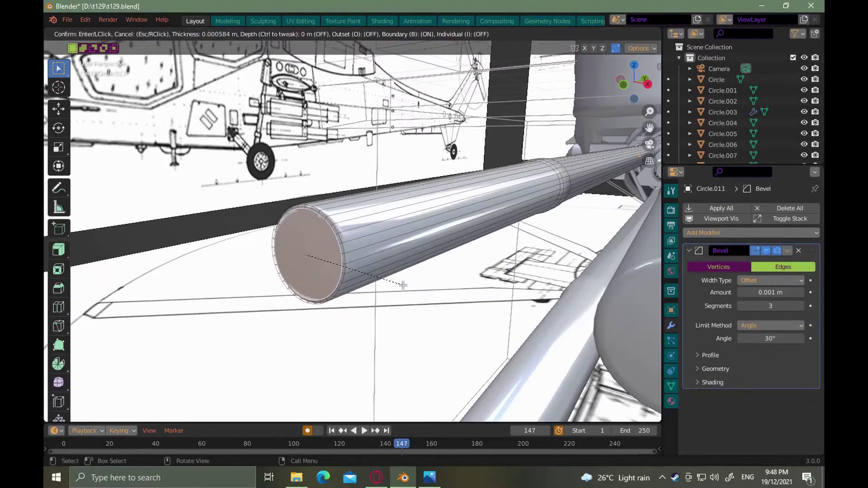
pyautogui.click(400, 289)
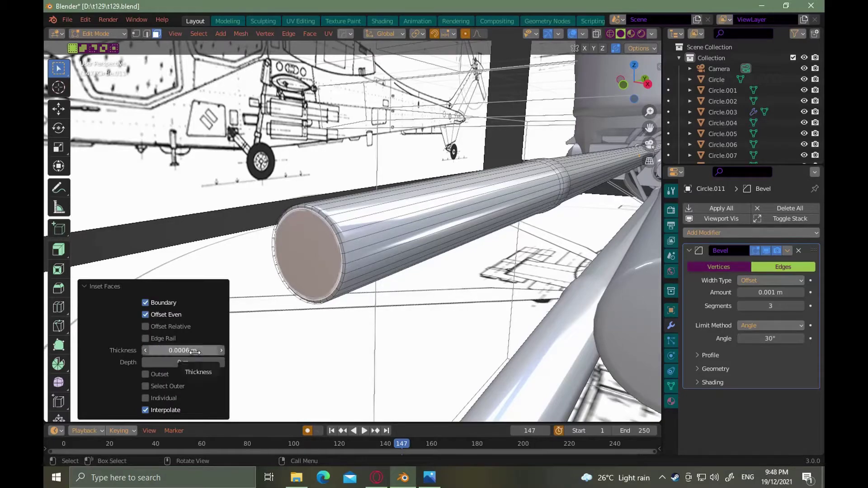
pyautogui.click(322, 239)
pyautogui.click(438, 202)
pyautogui.keyDown('ctrl'); pyautogui.keyDown('alt'); pyautogui.moveTo(438, 202); pyautogui.dragTo(489, 195); pyautogui.keyUp('alt'); pyautogui.keyUp('ctrl')
pyautogui.press('Tab')
# Inset the second barrel's front face and extrude it about -0.218 m along its normal to hollow the barrel
pyautogui.click(494, 152)
pyautogui.click(509, 199)
pyautogui.press('Tab')
pyautogui.click(518, 149)
pyautogui.click(514, 190)
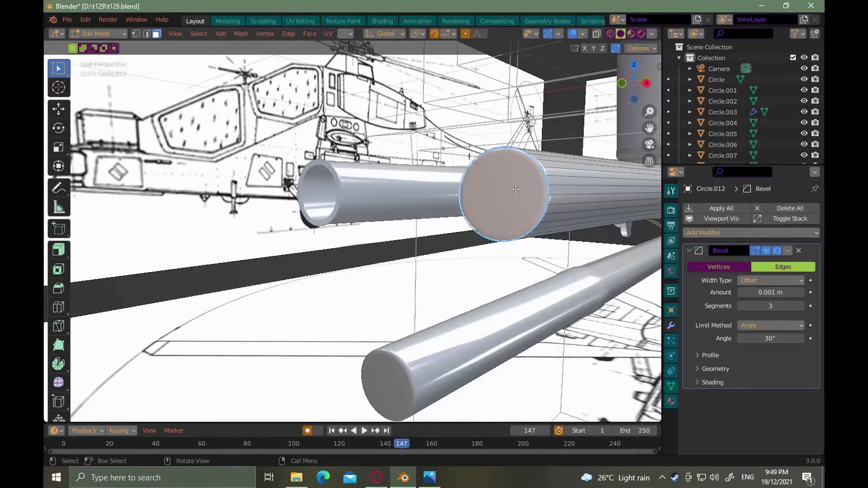
pyautogui.press('i')
pyautogui.click(511, 192)
pyautogui.press('Return')
pyautogui.keyDown('ctrl'); pyautogui.keyDown('alt'); pyautogui.moveTo(413, 186); pyautogui.dragTo(429, 275); pyautogui.keyUp('alt'); pyautogui.keyUp('ctrl')
pyautogui.press('e')
pyautogui.click(421, 263)
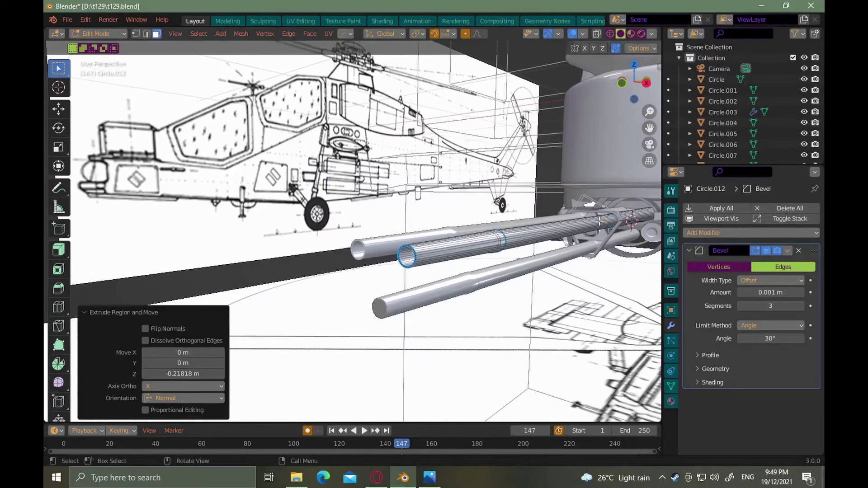
# Inset the end face of the lower gun barrel and extrude it inward to hollow out the muzzle
pyautogui.keyDown('ctrl'); pyautogui.keyDown('alt'); pyautogui.moveTo(411, 352); pyautogui.dragTo(399, 293); pyautogui.keyUp('alt'); pyautogui.keyUp('ctrl')
pyautogui.press('Tab')
pyautogui.click(418, 289)
pyautogui.click(377, 294)
pyautogui.click(210, 351)
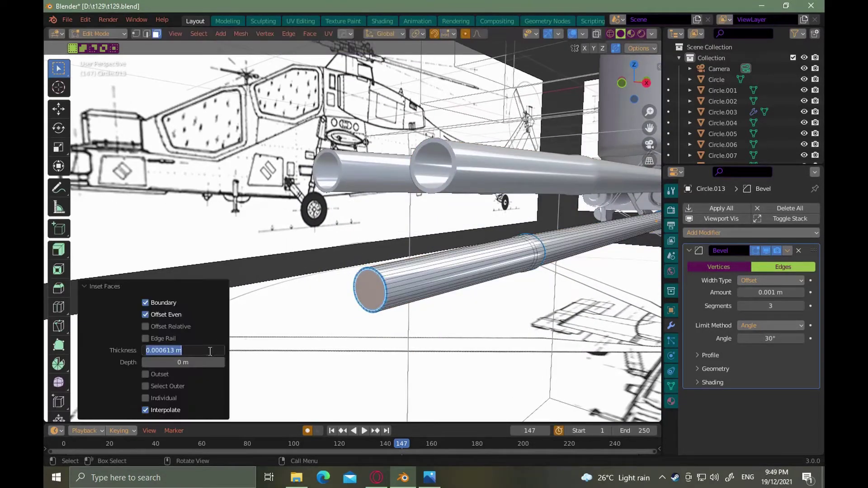
pyautogui.press('e')
pyautogui.click(542, 230)
pyautogui.keyDown('ctrl'); pyautogui.keyDown('alt'); pyautogui.moveTo(553, 231); pyautogui.dragTo(563, 317); pyautogui.keyUp('alt'); pyautogui.keyUp('ctrl')
# Select the round face at the centre of the triangular barrel bracket and resize it
pyautogui.press('Tab')
pyautogui.click(507, 280)
pyautogui.keyDown('alt'); pyautogui.moveTo(507, 281); pyautogui.dragTo(457, 253); pyautogui.keyUp('alt')
pyautogui.keyDown('ctrl'); pyautogui.keyDown('alt'); pyautogui.moveTo(475, 181); pyautogui.dragTo(475, 123); pyautogui.keyUp('alt'); pyautogui.keyUp('ctrl')
pyautogui.click(467, 194)
pyautogui.keyDown('ctrl'); pyautogui.keyDown('alt'); pyautogui.moveTo(468, 199); pyautogui.dragTo(466, 163); pyautogui.keyUp('alt'); pyautogui.keyUp('ctrl')
pyautogui.press('Tab')
pyautogui.click(462, 200)
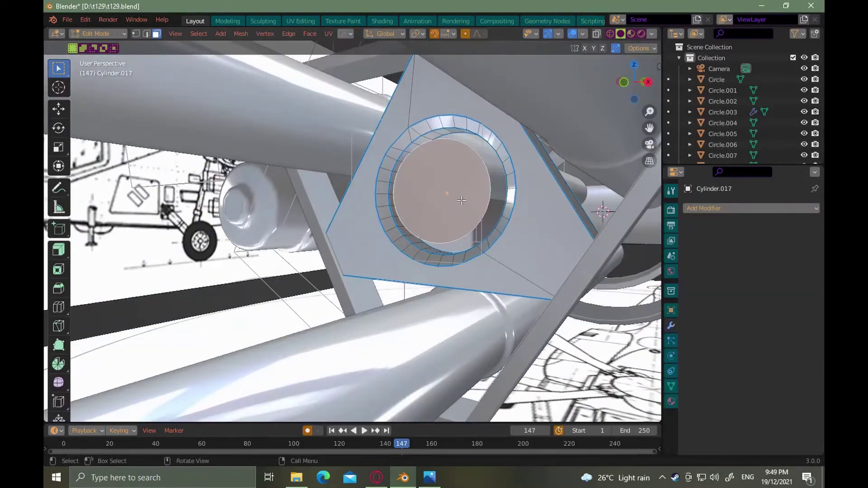
pyautogui.press('s')
pyautogui.click(468, 204)
# Extrude the bracket's round centre face and move it to form a shallow circular recess
pyautogui.press('e')
pyautogui.moveTo(468, 205)
pyautogui.keyDown('alt'); pyautogui.mouseDown()
pyautogui.moveTo(490, 202)
pyautogui.moveTo(435, 263)
pyautogui.moveTo(502, 199)
pyautogui.moveTo(500, 134)
pyautogui.moveTo(478, 198)
pyautogui.mouseUp(); pyautogui.keyUp('alt')
pyautogui.click(470, 219)
pyautogui.press('e')
pyautogui.press('e')
pyautogui.click(517, 187)
pyautogui.press('g')
pyautogui.click(489, 201)
pyautogui.moveTo(489, 200); pyautogui.dragTo(492, 216, button='middle')
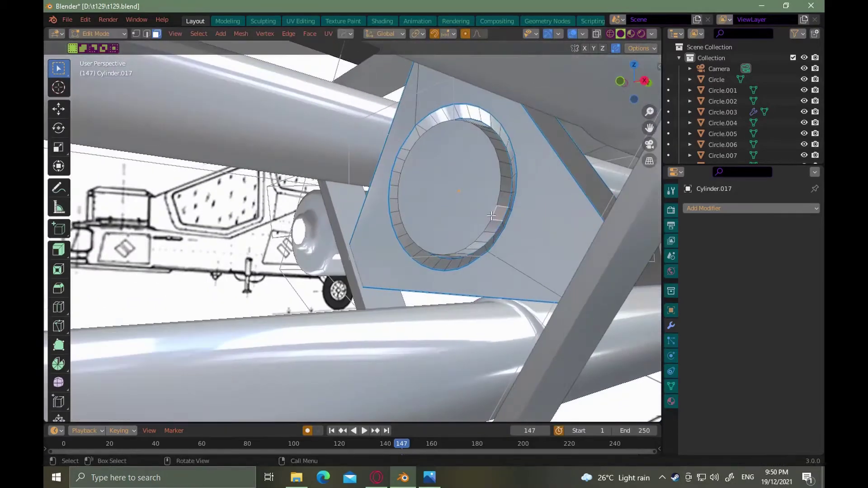
# Bevel the circular edge loop of the bracket's recess and leave mesh editing
pyautogui.keyDown('alt'); pyautogui.click(499, 201); pyautogui.keyUp('alt')
pyautogui.hotkey('ctrl', 'b')
pyautogui.click(507, 197)
pyautogui.keyDown('alt'); pyautogui.moveTo(507, 198); pyautogui.dragTo(478, 237); pyautogui.keyUp('alt')
pyautogui.press('Tab')
pyautogui.keyDown('ctrl'); pyautogui.keyDown('alt'); pyautogui.moveTo(507, 127); pyautogui.dragTo(496, 106); pyautogui.keyUp('alt'); pyautogui.keyUp('ctrl')
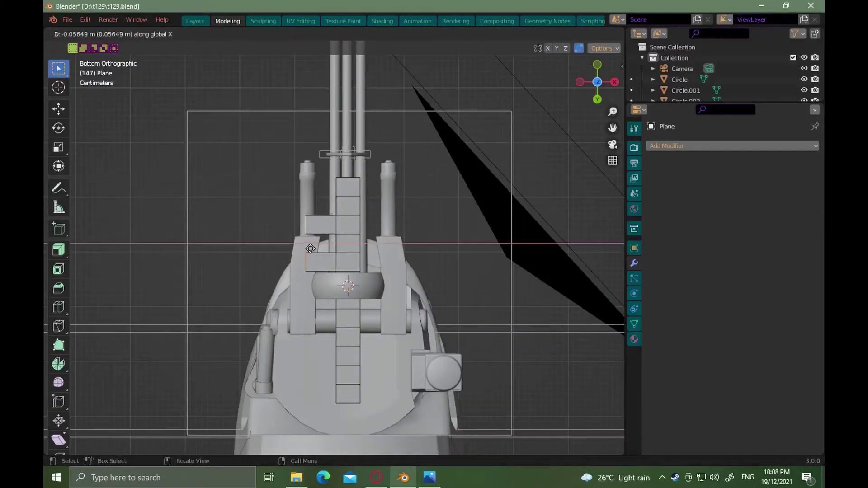
# Extrude the strip's two side edges about 0.056 m along X, split both arms midway, and bridge their outer halves
pyautogui.click(310, 249)
pyautogui.scroll(5, 310, 248)
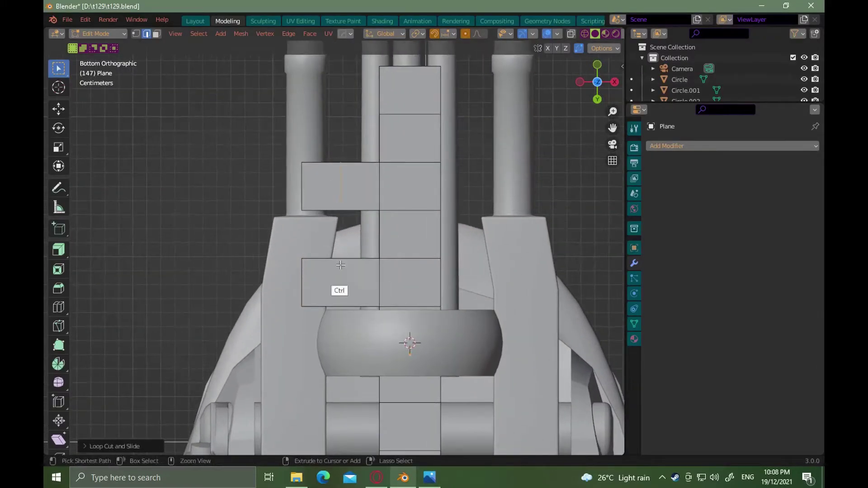
pyautogui.rightClick(294, 164)
pyautogui.click(310, 55)
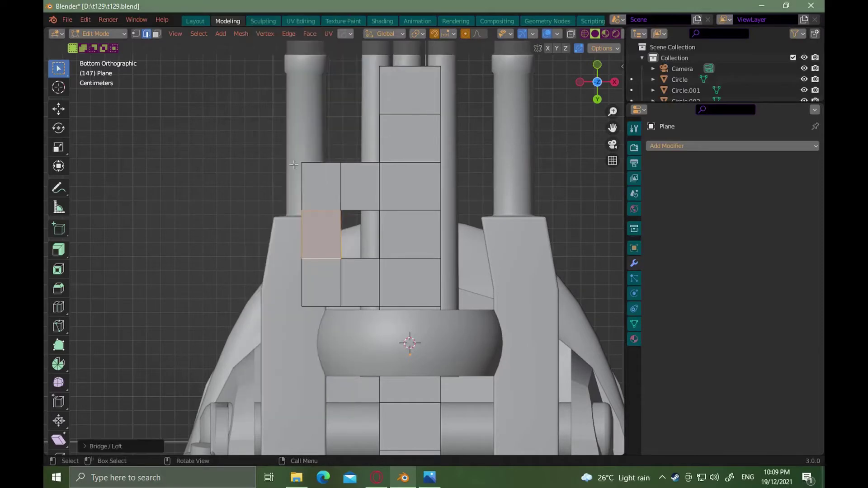
# Scale the outer edges of the side arms together so the tab tapers outward
pyautogui.moveTo(317, 316); pyautogui.dragTo(317, 316)
pyautogui.press('s')
pyautogui.click(312, 250)
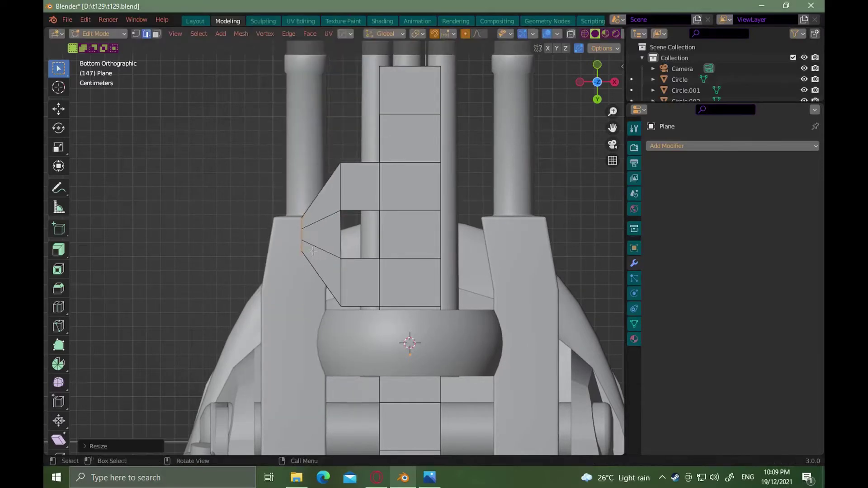
# Select the whole linked strip mesh and reposition it along the Y axis beneath the gun
pyautogui.scroll(-3, 396, 222)
pyautogui.hotkey('ctrl', 'l')
pyautogui.press('g')
pyautogui.press('y')
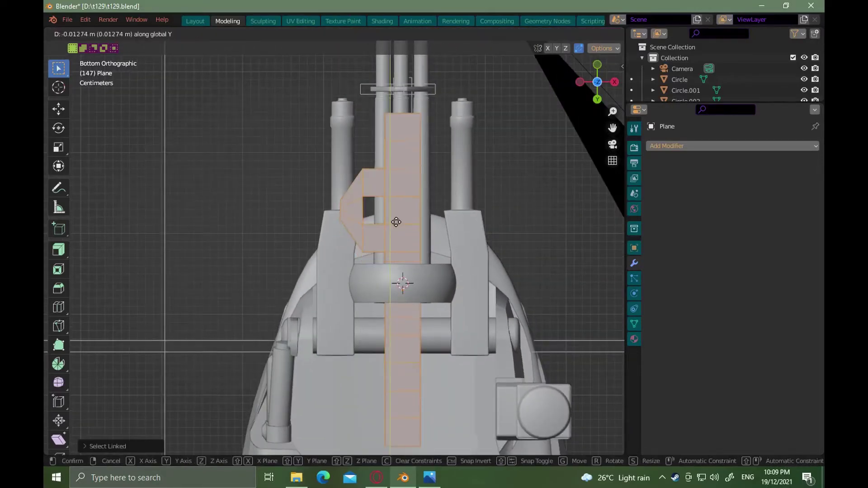
pyautogui.hotkey('alt', 'Tab')
pyautogui.hotkey('alt', 'Tab')
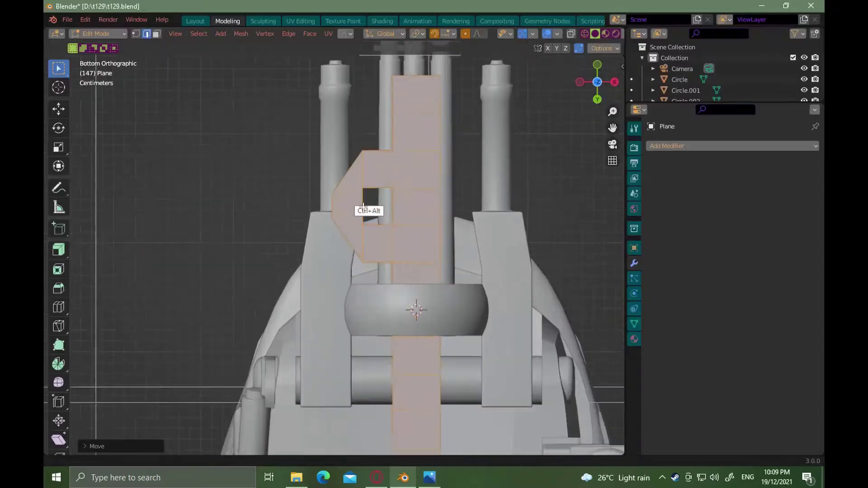
# Bring the cut-out's outer corner vertices closer together and raise the tab's outer edge about 0.026 m along Z
pyautogui.click(365, 216)
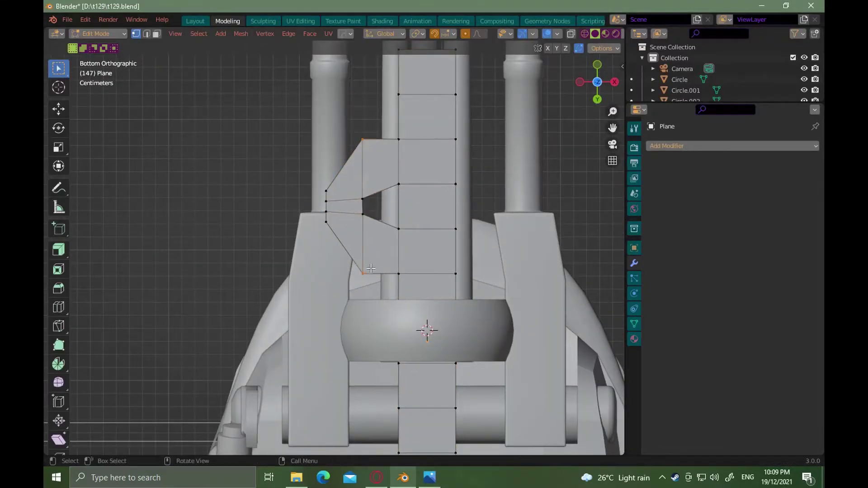
pyautogui.click(370, 242)
pyautogui.scroll(-8, 411, 199)
pyautogui.moveTo(415, 196)
pyautogui.keyDown('alt'); pyautogui.mouseDown()
pyautogui.moveTo(416, 236)
pyautogui.moveTo(399, 197)
pyautogui.mouseUp(); pyautogui.keyUp('alt')
pyautogui.scroll(7, 416, 235)
pyautogui.keyDown('alt'); pyautogui.moveTo(400, 196); pyautogui.dragTo(389, 196, button='middle'); pyautogui.keyUp('alt')
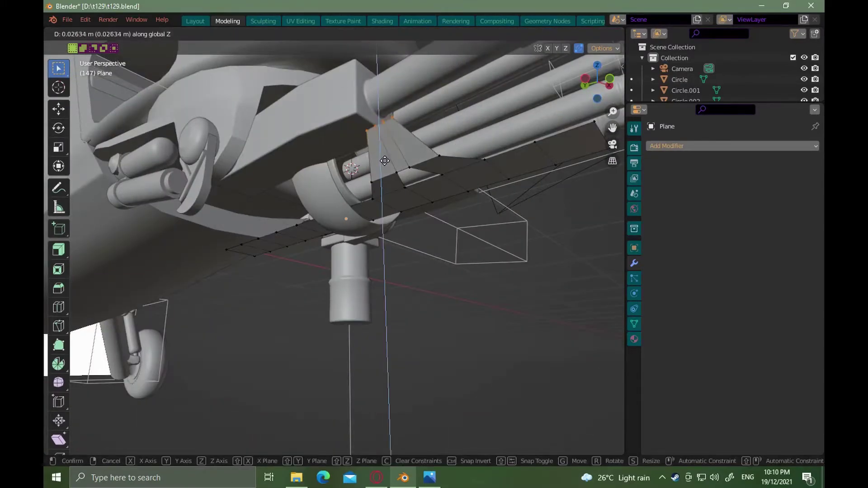
pyautogui.scroll(-2, 417, 175)
# Compare the shape of the plate under the gun with the reference helicopter photo from several angles
pyautogui.hotkey('alt', 'Tab')
pyautogui.keyDown('alt'); pyautogui.moveTo(416, 175); pyautogui.dragTo(503, 177); pyautogui.keyUp('alt')
pyautogui.hotkey('alt', 'Tab')
pyautogui.moveTo(503, 177); pyautogui.dragTo(458, 195, button='middle')
pyautogui.hotkey('alt', 'Tab')
pyautogui.hotkey('alt', 'Tab')
pyautogui.hotkey('alt', 'Tab')
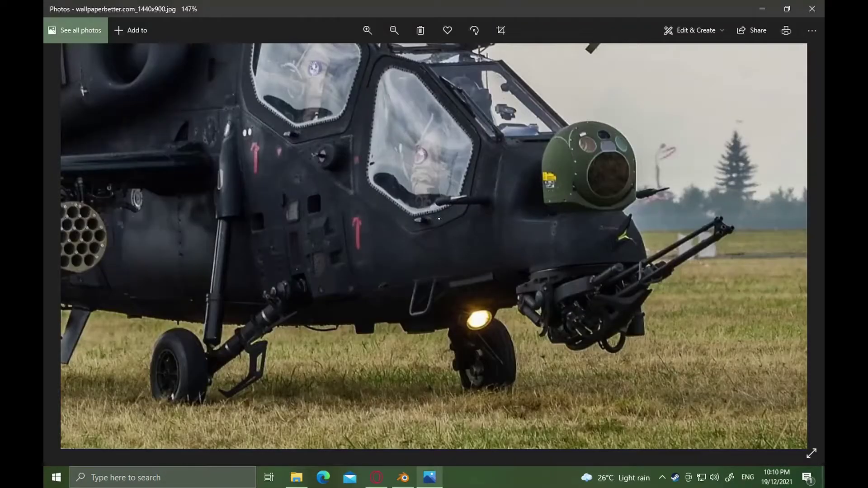
pyautogui.hotkey('alt', 'Tab')
pyautogui.moveTo(438, 225)
pyautogui.mouseDown(button='middle')
pyautogui.moveTo(448, 221)
pyautogui.moveTo(429, 184)
pyautogui.moveTo(450, 225)
pyautogui.mouseUp(button='middle')
# Raise the vertices at the strip's front end to bend its front section upward
pyautogui.press('g')
pyautogui.click(447, 219)
pyautogui.press('Tab')
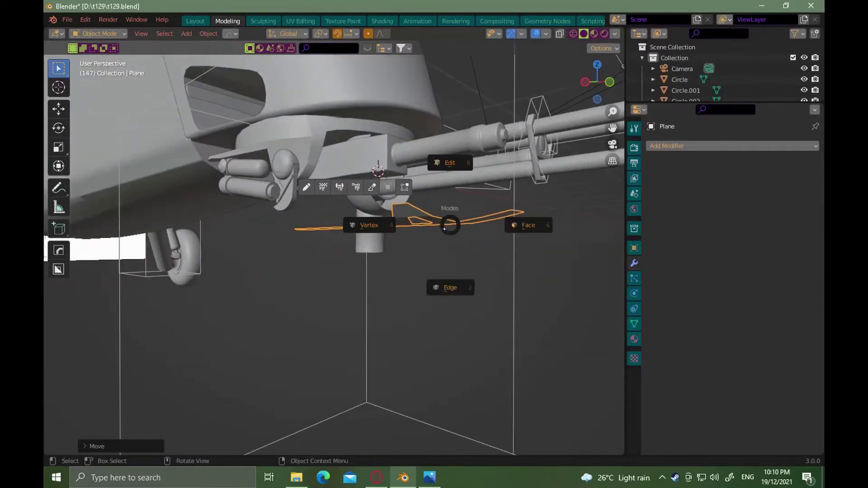
pyautogui.click(386, 231)
pyautogui.moveTo(386, 232); pyautogui.dragTo(507, 250, button='middle')
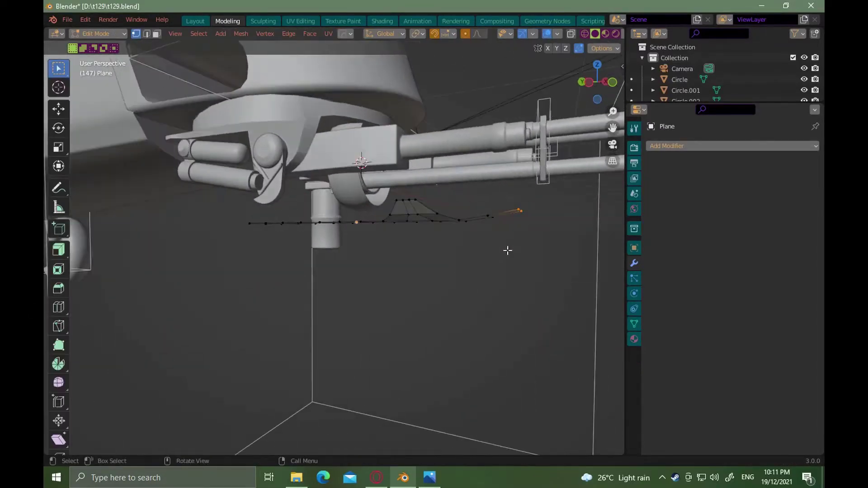
pyautogui.click(500, 225)
pyautogui.moveTo(452, 232); pyautogui.dragTo(467, 232, button='middle')
pyautogui.moveTo(445, 210); pyautogui.dragTo(466, 233)
pyautogui.press('g')
pyautogui.click(467, 229)
# Select the side tab's upper vertices and move them up along Z toward the gun housing
pyautogui.moveTo(397, 192); pyautogui.dragTo(427, 205)
pyautogui.moveTo(427, 208); pyautogui.dragTo(395, 214, button='middle')
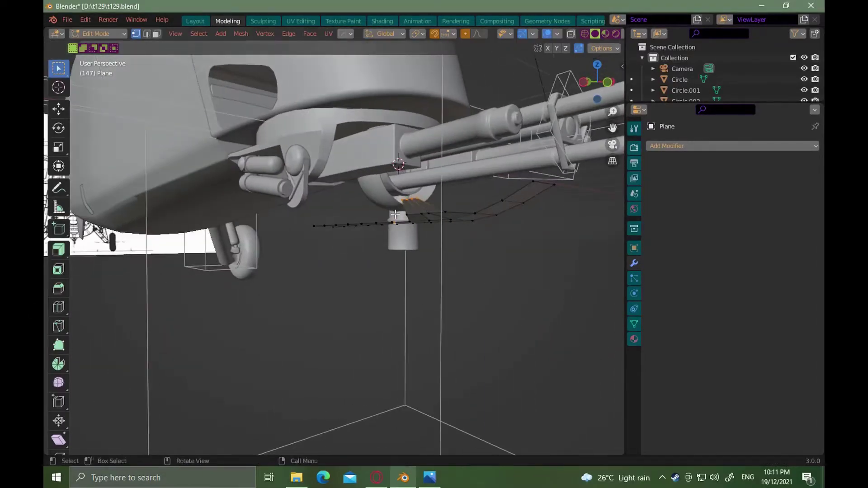
pyautogui.click(398, 189)
pyautogui.keyDown('alt'); pyautogui.moveTo(402, 216); pyautogui.dragTo(458, 218); pyautogui.keyUp('alt')
pyautogui.doubleClick(436, 229)
pyautogui.press('g')
pyautogui.press('z')
pyautogui.click(429, 212)
# Raise the strip's rear-end vertices along Z with proportional editing to curve the rear upward
pyautogui.hotkey('alt', 'Tab')
pyautogui.hotkey('alt', 'Tab')
pyautogui.keyDown('alt'); pyautogui.moveTo(298, 252); pyautogui.dragTo(319, 240); pyautogui.keyUp('alt')
pyautogui.moveTo(227, 240); pyautogui.dragTo(265, 273)
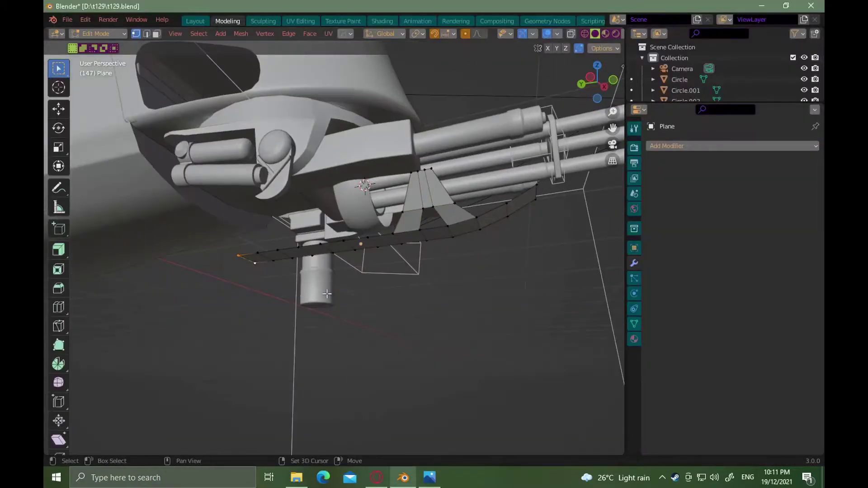
pyautogui.moveTo(327, 294); pyautogui.dragTo(539, 72, button='middle')
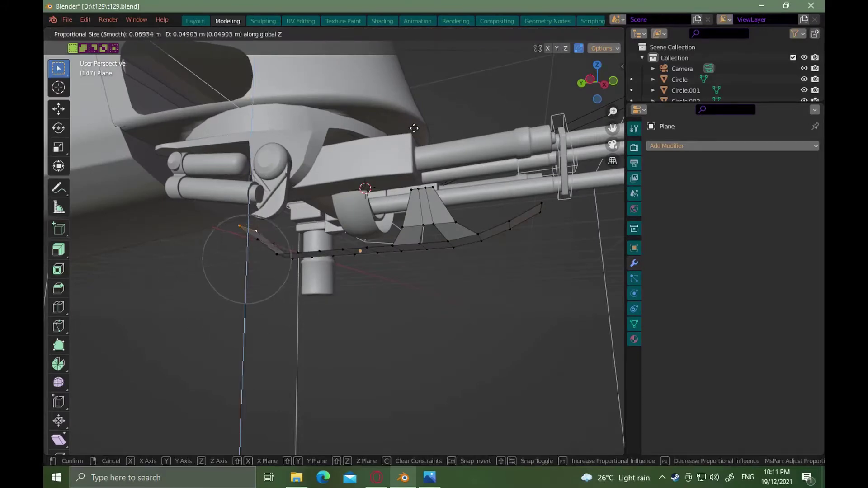
pyautogui.click(436, 136)
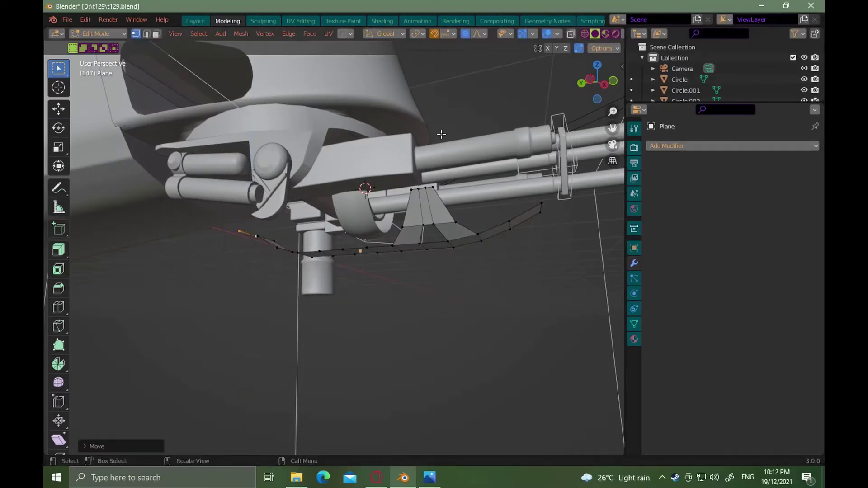
# Extrude the strip's rear edge and front side vertices upward along Z to start the raised flanges
pyautogui.moveTo(442, 132); pyautogui.dragTo(250, 262, button='middle')
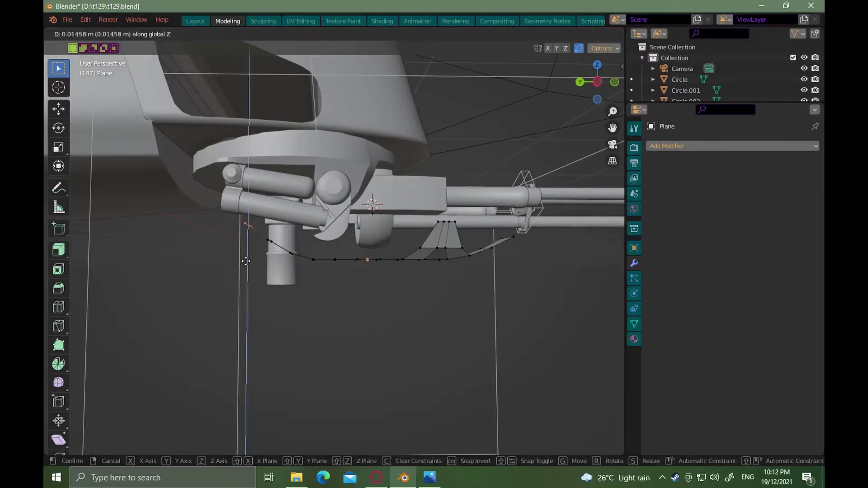
pyautogui.click(246, 262)
pyautogui.keyDown('alt'); pyautogui.moveTo(251, 267); pyautogui.dragTo(330, 292); pyautogui.keyUp('alt')
pyautogui.hotkey('alt', 'Tab')
pyautogui.hotkey('alt', 'Tab')
pyautogui.keyDown('ctrl'); pyautogui.keyDown('alt'); pyautogui.moveTo(329, 291); pyautogui.dragTo(332, 256); pyautogui.keyUp('alt'); pyautogui.keyUp('ctrl')
pyautogui.click(334, 255)
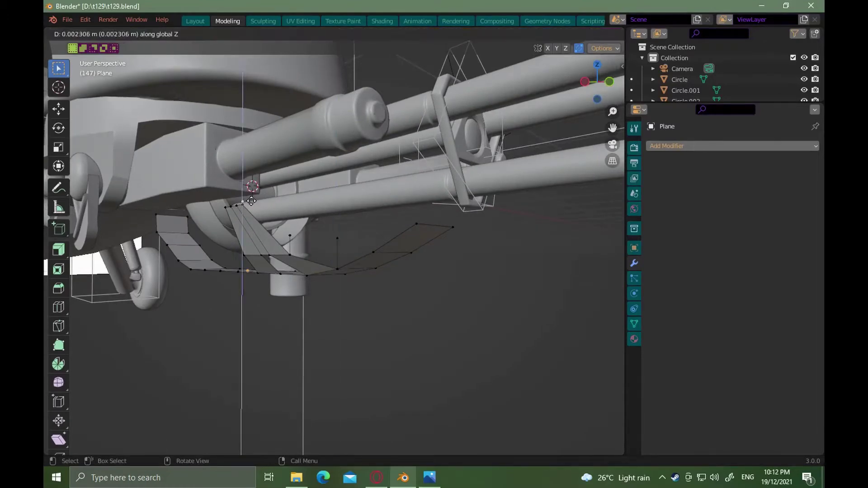
pyautogui.click(416, 217)
# Fill faces along the strip's front side and between the flange and the side tab
pyautogui.hotkey('alt', 'Tab')
pyautogui.hotkey('alt', 'Tab')
pyautogui.keyDown('alt'); pyautogui.moveTo(416, 217); pyautogui.dragTo(401, 221); pyautogui.keyUp('alt')
pyautogui.moveTo(374, 259); pyautogui.dragTo(359, 235)
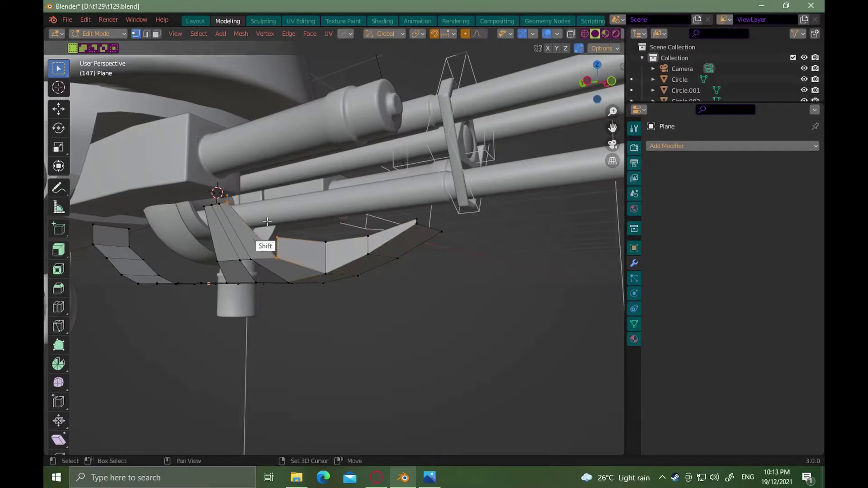
pyautogui.press('f')
# Select the vertices around the opening at the tab's base and reposition them
pyautogui.keyDown('alt'); pyautogui.moveTo(289, 271); pyautogui.dragTo(296, 250); pyautogui.keyUp('alt')
pyautogui.keyDown('ctrl'); pyautogui.keyDown('alt'); pyautogui.moveTo(294, 323); pyautogui.dragTo(290, 292); pyautogui.keyUp('alt'); pyautogui.keyUp('ctrl')
pyautogui.click(281, 293)
pyautogui.keyDown('shift'); pyautogui.click(335, 278); pyautogui.keyUp('shift')
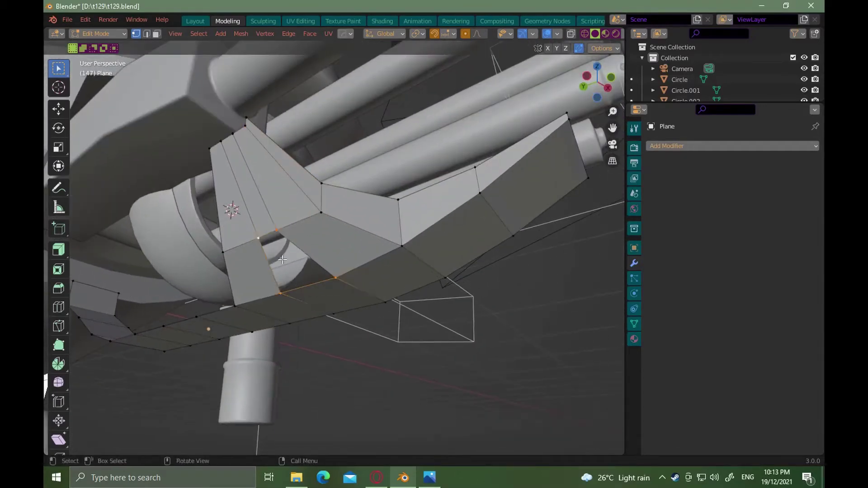
pyautogui.keyDown('alt'); pyautogui.moveTo(282, 259); pyautogui.dragTo(271, 286); pyautogui.keyUp('alt')
pyautogui.press('g')
pyautogui.click(304, 184)
# Extrude the sloping edge behind the side tab upward into a short flange
pyautogui.click(263, 280)
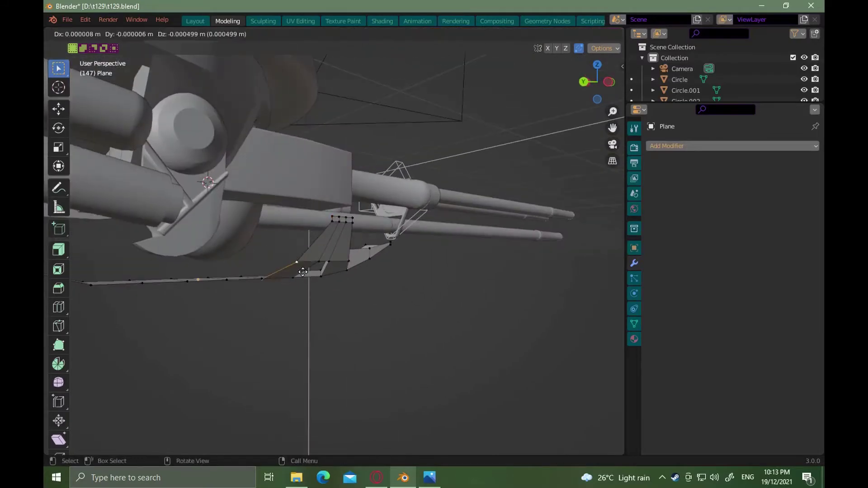
pyautogui.hotkey('alt', 'Tab')
pyautogui.press('Escape')
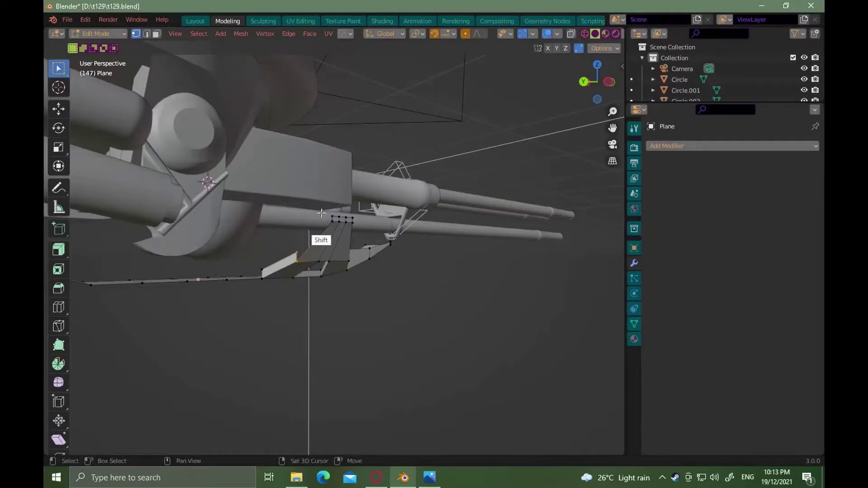
# Select the side edge running along the strip's rear section and extrude it upward into a flange
pyautogui.click(230, 282)
pyautogui.moveTo(236, 292)
pyautogui.keyDown('alt'); pyautogui.mouseDown()
pyautogui.moveTo(200, 298)
pyautogui.moveTo(225, 312)
pyautogui.moveTo(240, 285)
pyautogui.mouseUp(); pyautogui.keyUp('alt')
pyautogui.keyDown('shift'); pyautogui.click(200, 279); pyautogui.keyUp('shift')
pyautogui.keyDown('shift'); pyautogui.click(143, 278); pyautogui.keyUp('shift')
pyautogui.keyDown('shift'); pyautogui.click(180, 237); pyautogui.keyUp('shift')
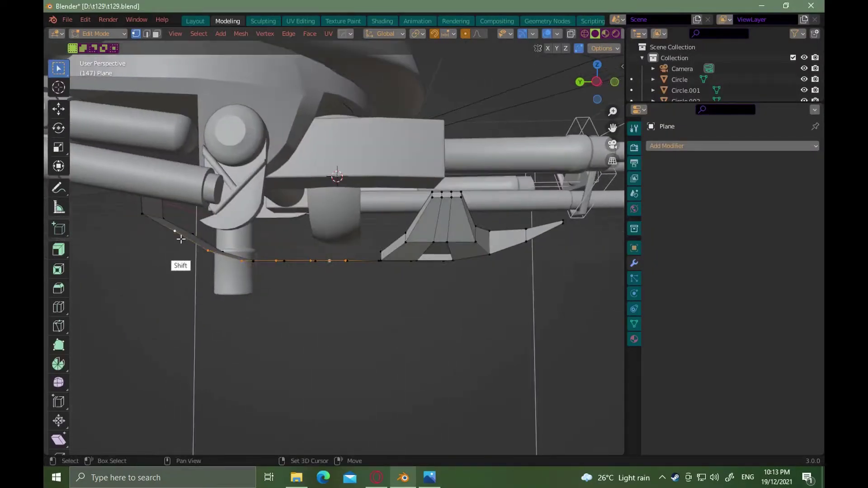
pyautogui.keyDown('shift'); pyautogui.click(155, 221); pyautogui.keyUp('shift')
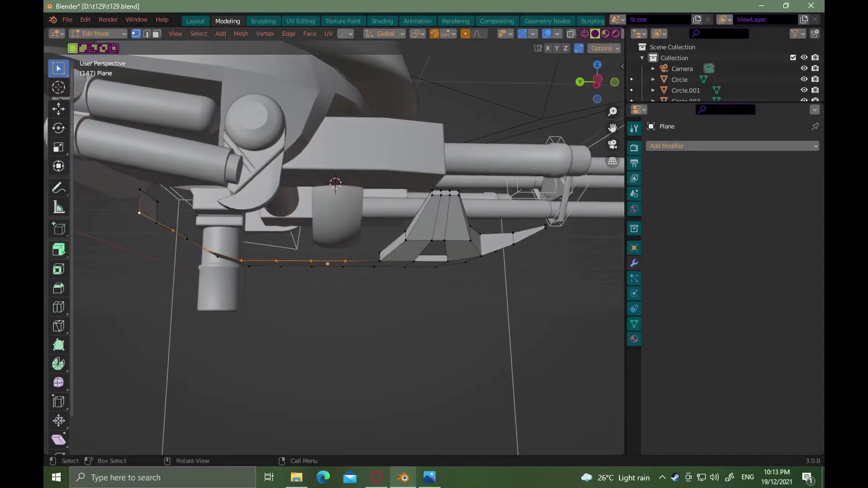
pyautogui.rightClick(248, 190)
pyautogui.moveTo(260, 260)
pyautogui.keyDown('alt'); pyautogui.mouseDown()
pyautogui.moveTo(252, 277)
pyautogui.moveTo(256, 266)
pyautogui.mouseUp(); pyautogui.keyUp('alt')
# Adjust the side flange's end vertices and fill the gap to the upright face at the rear end
pyautogui.keyDown('shift'); pyautogui.click(141, 192); pyautogui.keyUp('shift')
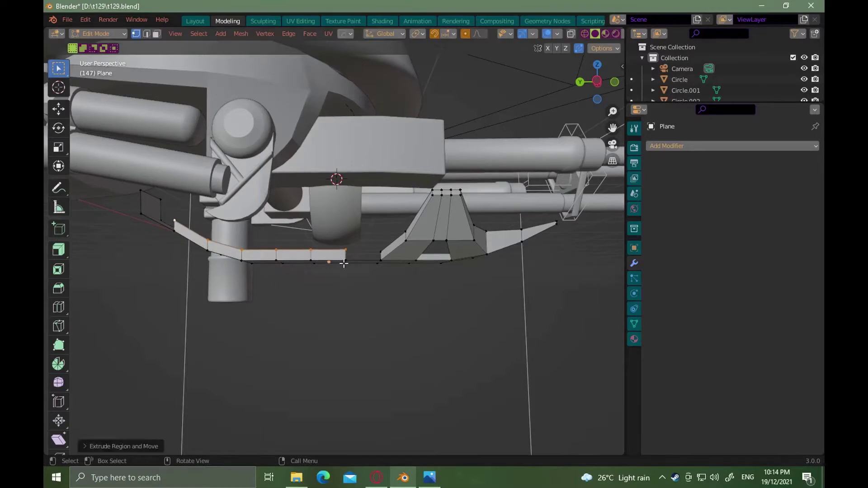
pyautogui.keyDown('alt'); pyautogui.moveTo(386, 259); pyautogui.dragTo(207, 237); pyautogui.keyUp('alt')
pyautogui.press('g')
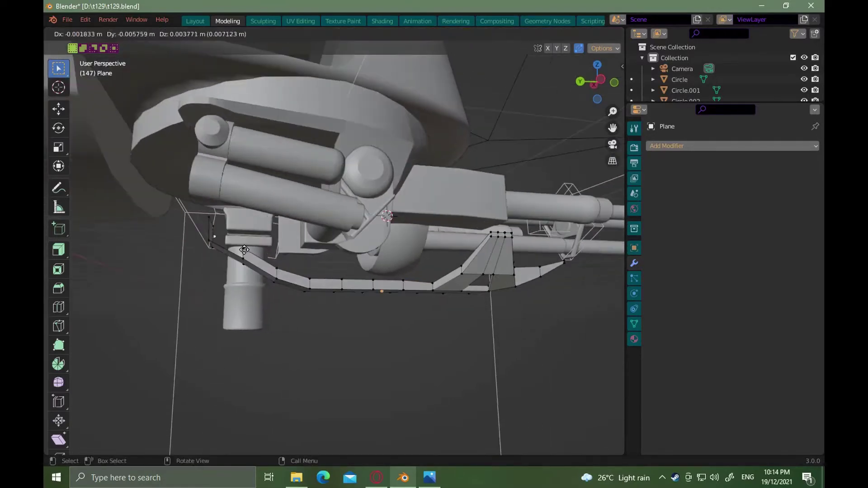
pyautogui.press('g')
pyautogui.click(246, 247)
pyautogui.click(212, 220)
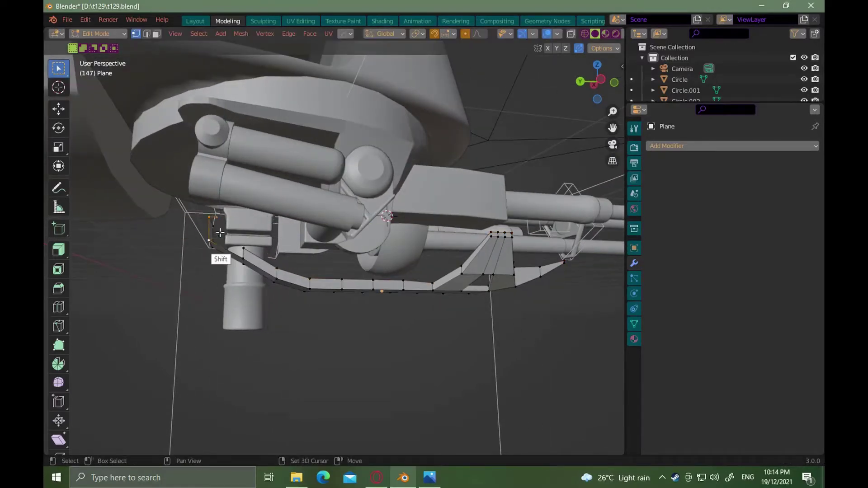
pyautogui.keyDown('alt'); pyautogui.moveTo(307, 280); pyautogui.dragTo(294, 296); pyautogui.keyUp('alt')
# Add a Subdivision Surface modifier to the plate with its viewport level set to 3
pyautogui.press('Tab')
pyautogui.keyDown('alt'); pyautogui.moveTo(295, 296); pyautogui.dragTo(328, 304); pyautogui.keyUp('alt')
pyautogui.hotkey('alt', 'x')
pyautogui.click(344, 295)
pyautogui.click(672, 145)
pyautogui.click(672, 145)
pyautogui.click(626, 344)
pyautogui.click(799, 218)
pyautogui.click(799, 219)
pyautogui.keyDown('alt'); pyautogui.moveTo(399, 321); pyautogui.dragTo(406, 305); pyautogui.keyUp('alt')
pyautogui.press('Tab')
pyautogui.press('Tab')
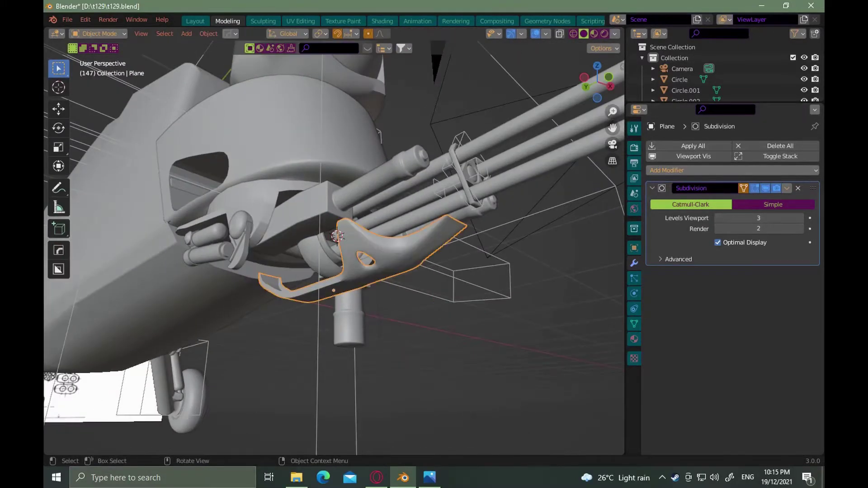
# Shade the plate smooth and set the subdivision viewport level to 2
pyautogui.rightClick(377, 301)
pyautogui.click(370, 240)
pyautogui.click(801, 218)
pyautogui.moveTo(376, 282); pyautogui.dragTo(368, 273, button='middle')
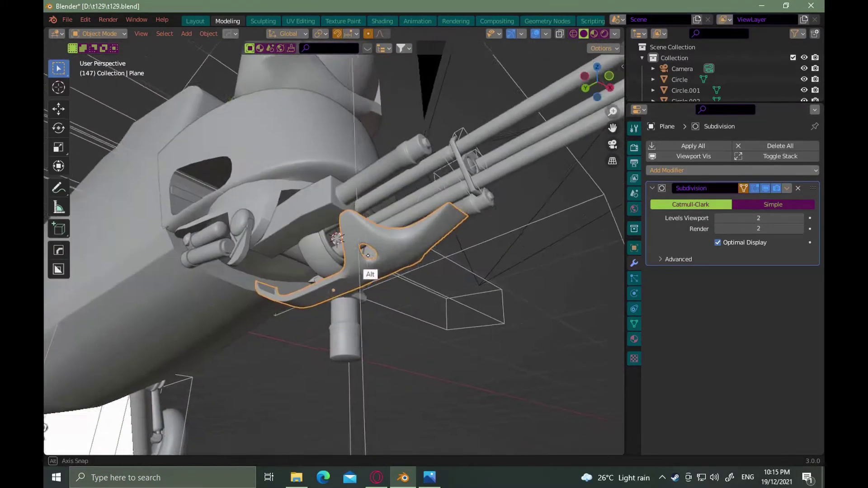
pyautogui.press('q')
pyautogui.click(377, 276)
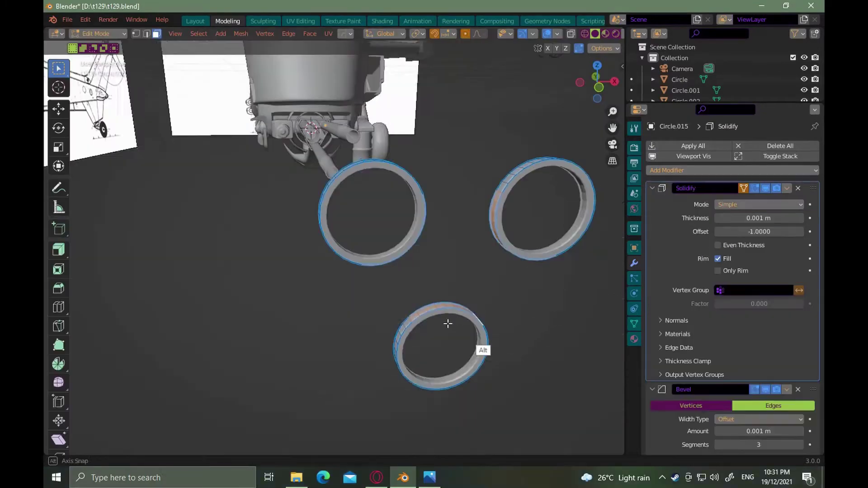
# Try deleting the selected faces on the three barrel rings, and undo the deletion
pyautogui.keyDown('alt'); pyautogui.moveTo(445, 323); pyautogui.dragTo(407, 348); pyautogui.keyUp('alt')
pyautogui.scroll(5, 443, 292)
pyautogui.press('x')
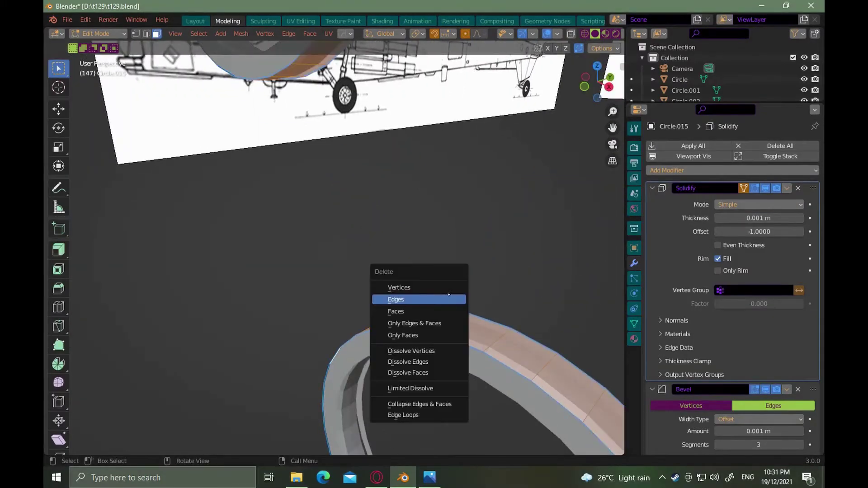
pyautogui.click(448, 307)
pyautogui.scroll(-4, 447, 306)
pyautogui.moveTo(447, 306); pyautogui.dragTo(455, 277, button='middle')
pyautogui.scroll(2, 460, 262)
pyautogui.hotkey('ctrl', 'z')
# Create a vertex group from the rings' selected faces and return to object mode with the rings selected
pyautogui.click(634, 324)
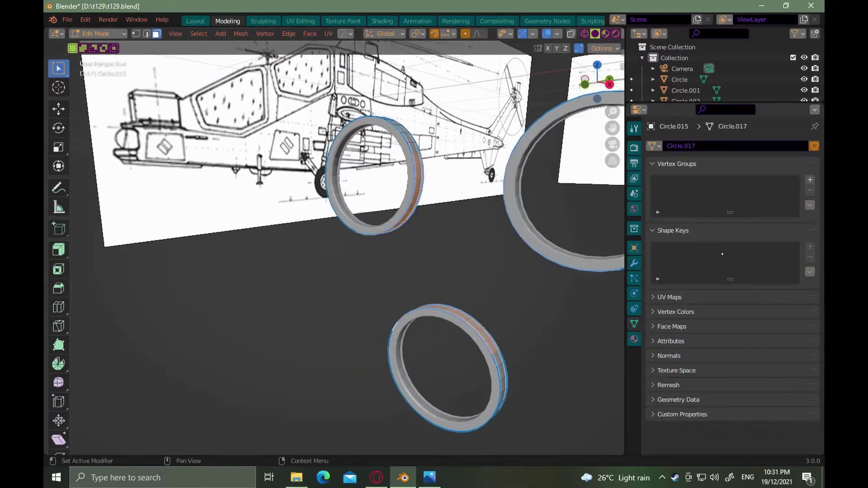
pyautogui.click(810, 181)
pyautogui.click(671, 248)
pyautogui.click(634, 263)
pyautogui.scroll(-7, 503, 275)
pyautogui.press('Tab')
pyautogui.click(509, 223)
pyautogui.scroll(4, 483, 294)
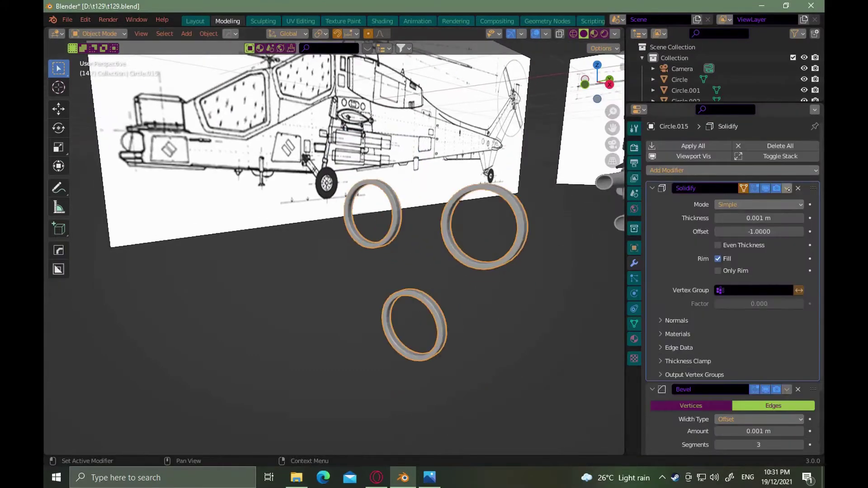
# Try applying the rings' Solidify and Bevel modifiers one at a time
pyautogui.click(787, 188)
pyautogui.click(750, 201)
pyautogui.click(786, 188)
pyautogui.click(750, 201)
# Inspect the rings' mesh and vertex groups in edit mode, and undo the modifier application
pyautogui.press('Tab')
pyautogui.click(426, 231)
pyautogui.keyDown('alt'); pyautogui.moveTo(398, 262); pyautogui.dragTo(530, 279); pyautogui.keyUp('alt')
pyautogui.click(634, 324)
pyautogui.click(754, 249)
pyautogui.scroll(6, 506, 262)
pyautogui.keyDown('alt'); pyautogui.moveTo(492, 253); pyautogui.dragTo(520, 216); pyautogui.keyUp('alt')
pyautogui.click(362, 215)
pyautogui.press('Tab')
pyautogui.press('Tab')
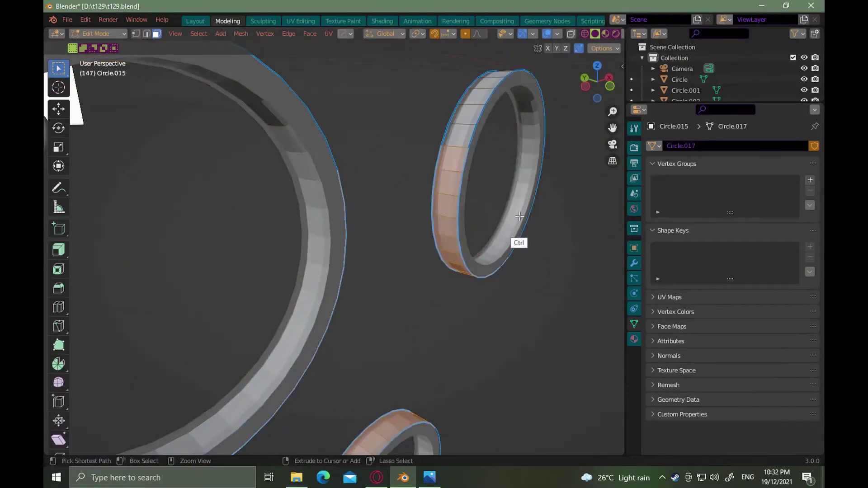
pyautogui.hotkey('ctrl', 'z')
pyautogui.scroll(-11, 466, 265)
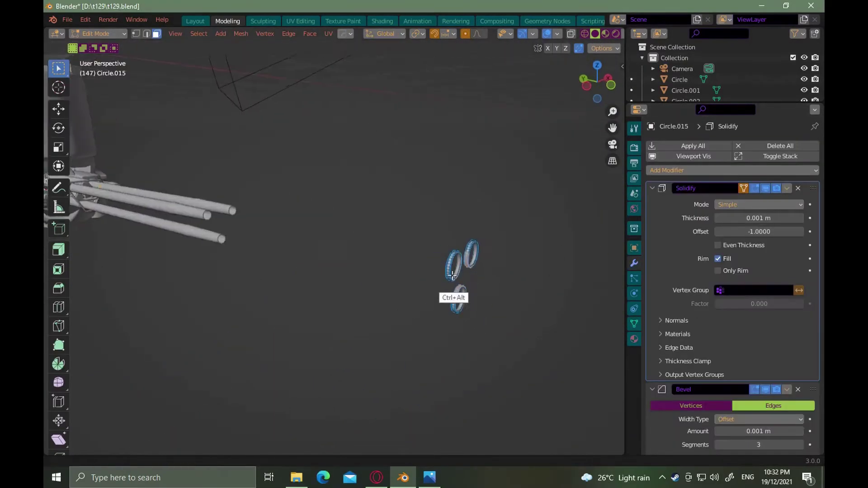
pyautogui.scroll(8, 454, 275)
pyautogui.hotkey('ctrl', 'z')
# Apply all modifiers on the three rings and return to editing their mesh
pyautogui.keyDown('alt'); pyautogui.moveTo(501, 276); pyautogui.dragTo(560, 289); pyautogui.keyUp('alt')
pyautogui.press('Tab')
pyautogui.click(692, 146)
pyautogui.press('Tab')
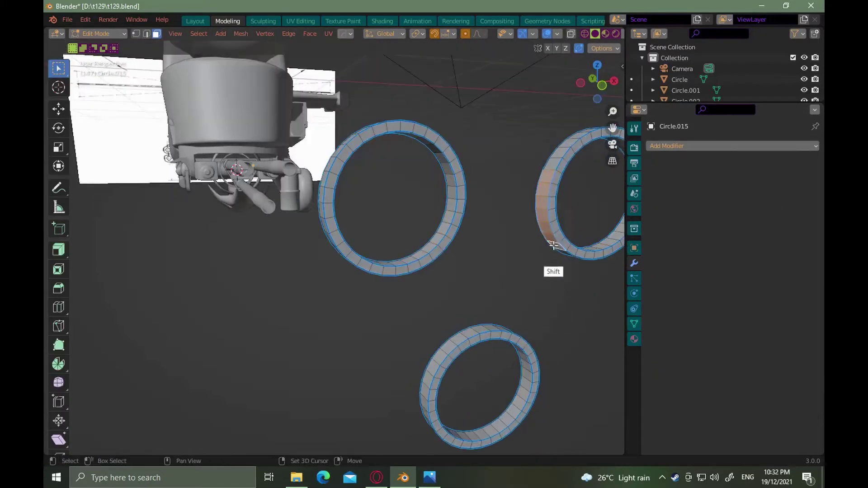
# Select the outer faces of the two upper rings that point toward the neighbouring rings
pyautogui.keyDown('shift'); pyautogui.click(587, 261); pyautogui.keyUp('shift')
pyautogui.keyDown('alt'); pyautogui.moveTo(553, 246); pyautogui.dragTo(470, 253); pyautogui.keyUp('alt')
pyautogui.keyDown('shift'); pyautogui.click(596, 264); pyautogui.keyUp('shift')
pyautogui.keyDown('shift'); pyautogui.click(455, 209); pyautogui.keyUp('shift')
pyautogui.scroll(6, 455, 213)
pyautogui.keyDown('alt'); pyautogui.moveTo(455, 217); pyautogui.dragTo(447, 253); pyautogui.keyUp('alt')
pyautogui.keyDown('shift'); pyautogui.click(432, 174); pyautogui.keyUp('shift')
pyautogui.keyDown('shift'); pyautogui.click(388, 219); pyautogui.keyUp('shift')
pyautogui.keyDown('shift'); pyautogui.click(343, 249); pyautogui.keyUp('shift')
# Add the lower ring's upper outer faces and a missed upper-ring face to the selection
pyautogui.scroll(-6, 335, 253)
pyautogui.keyDown('alt'); pyautogui.moveTo(326, 226); pyautogui.dragTo(393, 226); pyautogui.keyUp('alt')
pyautogui.scroll(4, 407, 290)
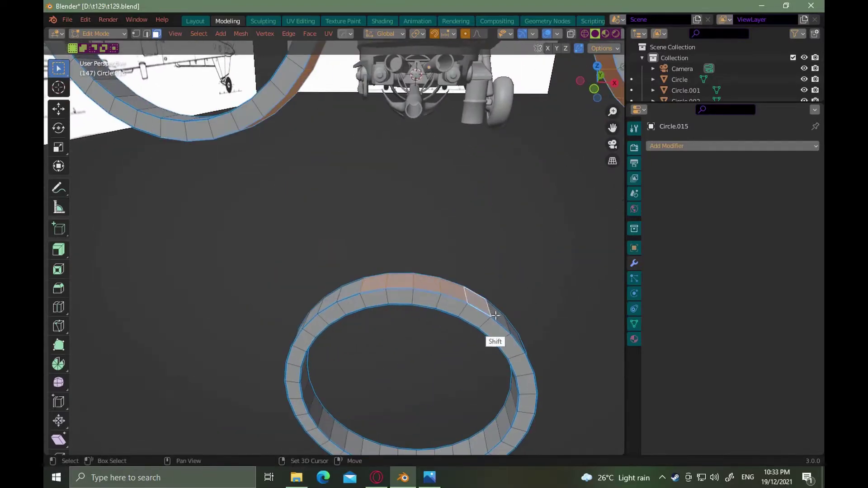
pyautogui.keyDown('shift'); pyautogui.click(309, 316); pyautogui.keyUp('shift')
pyautogui.scroll(-7, 335, 325)
pyautogui.keyDown('alt'); pyautogui.moveTo(352, 330); pyautogui.dragTo(436, 348); pyautogui.keyUp('alt')
pyautogui.scroll(7, 378, 347)
pyautogui.keyDown('alt'); pyautogui.moveTo(436, 349); pyautogui.dragTo(471, 175); pyautogui.keyUp('alt')
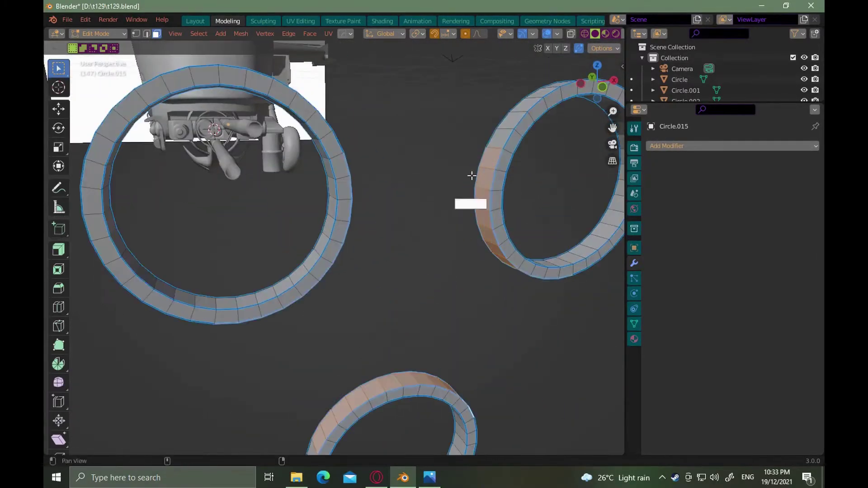
pyautogui.keyDown('shift'); pyautogui.click(500, 138); pyautogui.keyUp('shift')
# Delete the selected facing faces from the three rings and switch to edge selection
pyautogui.keyDown('ctrl'); pyautogui.keyDown('alt'); pyautogui.moveTo(430, 244); pyautogui.dragTo(421, 289); pyautogui.keyUp('alt'); pyautogui.keyUp('ctrl')
pyautogui.keyDown('alt'); pyautogui.moveTo(420, 289); pyautogui.dragTo(401, 185); pyautogui.keyUp('alt')
pyautogui.click(432, 265)
pyautogui.keyDown('ctrl'); pyautogui.keyDown('alt'); pyautogui.moveTo(428, 211); pyautogui.dragTo(429, 190); pyautogui.keyUp('alt'); pyautogui.keyUp('ctrl')
pyautogui.moveTo(429, 190)
pyautogui.keyDown('alt'); pyautogui.mouseDown()
pyautogui.moveTo(441, 202)
pyautogui.moveTo(435, 199)
pyautogui.mouseUp(); pyautogui.keyUp('alt')
pyautogui.press('2')
pyautogui.moveTo(385, 170); pyautogui.dragTo(402, 179, button='middle')
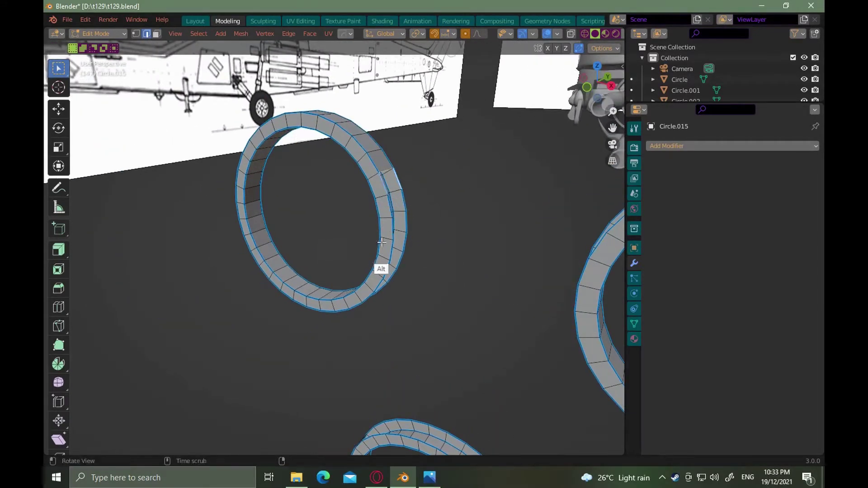
pyautogui.keyDown('alt'); pyautogui.moveTo(381, 242); pyautogui.dragTo(464, 213, button='middle'); pyautogui.keyUp('alt')
# Look through the mesh, face and edge commands for a way to connect the openings in the rings
pyautogui.click(241, 33)
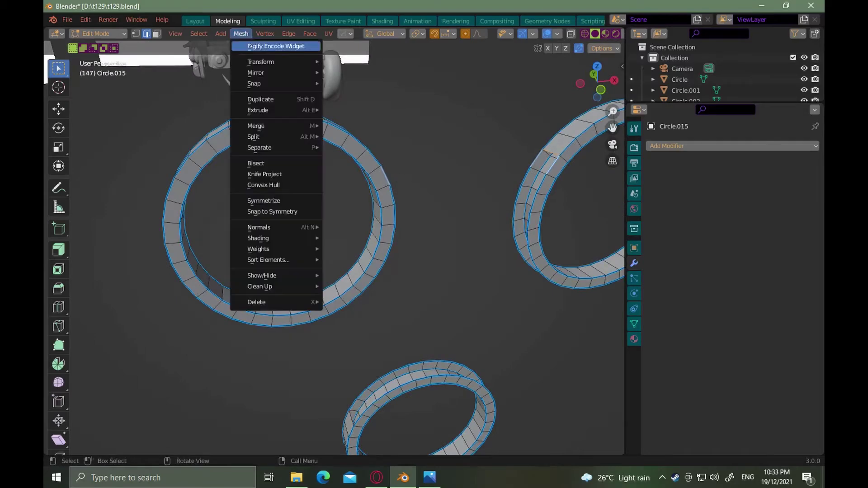
pyautogui.moveTo(206, 34)
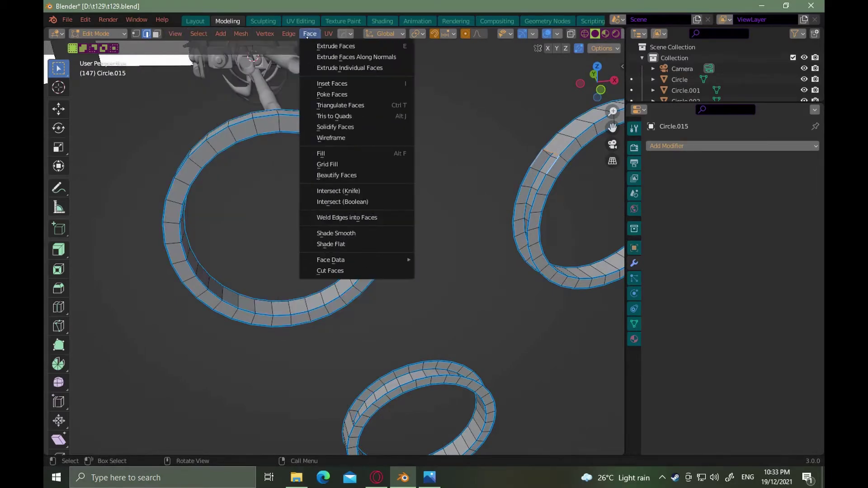
pyautogui.hotkey('ctrl', 'e')
pyautogui.click(480, 153)
pyautogui.moveTo(480, 153); pyautogui.dragTo(436, 270, button='middle')
pyautogui.press('Tab')
# Fill faces between the two upper rings and begin a face strip joining the upper-left ring to the lower ring
pyautogui.moveTo(341, 285); pyautogui.dragTo(495, 221, button='middle')
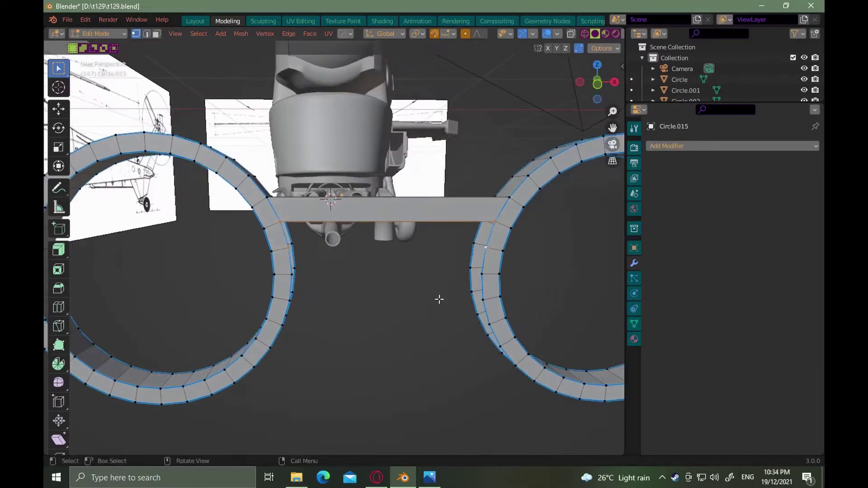
pyautogui.press('f')
pyautogui.moveTo(439, 296)
pyautogui.keyDown('ctrl'); pyautogui.keyDown('alt'); pyautogui.mouseDown()
pyautogui.moveTo(417, 350)
pyautogui.moveTo(454, 302)
pyautogui.mouseUp(); pyautogui.keyUp('alt'); pyautogui.keyUp('ctrl')
pyautogui.keyDown('ctrl'); pyautogui.keyDown('alt'); pyautogui.moveTo(384, 337); pyautogui.dragTo(364, 308); pyautogui.keyUp('alt'); pyautogui.keyUp('ctrl')
pyautogui.doubleClick(363, 248)
pyautogui.keyDown('alt'); pyautogui.keyDown('shift'); pyautogui.moveTo(385, 398); pyautogui.dragTo(375, 312); pyautogui.keyUp('shift'); pyautogui.keyUp('alt')
pyautogui.keyDown('shift'); pyautogui.click(381, 354); pyautogui.keyUp('shift')
pyautogui.keyDown('shift'); pyautogui.click(409, 352); pyautogui.keyUp('shift')
pyautogui.press('f')
# Widen the strip between the upper-left and lower rings by filling adjoining faces vertex by vertex
pyautogui.keyDown('alt'); pyautogui.moveTo(420, 361); pyautogui.dragTo(448, 393); pyautogui.keyUp('alt')
pyautogui.click(314, 79)
pyautogui.keyDown('alt'); pyautogui.keyDown('shift'); pyautogui.moveTo(337, 91); pyautogui.dragTo(388, 405); pyautogui.keyUp('shift'); pyautogui.keyUp('alt')
pyautogui.keyDown('ctrl'); pyautogui.keyDown('alt'); pyautogui.moveTo(407, 362); pyautogui.dragTo(389, 351); pyautogui.keyUp('alt'); pyautogui.keyUp('ctrl')
pyautogui.press('f')
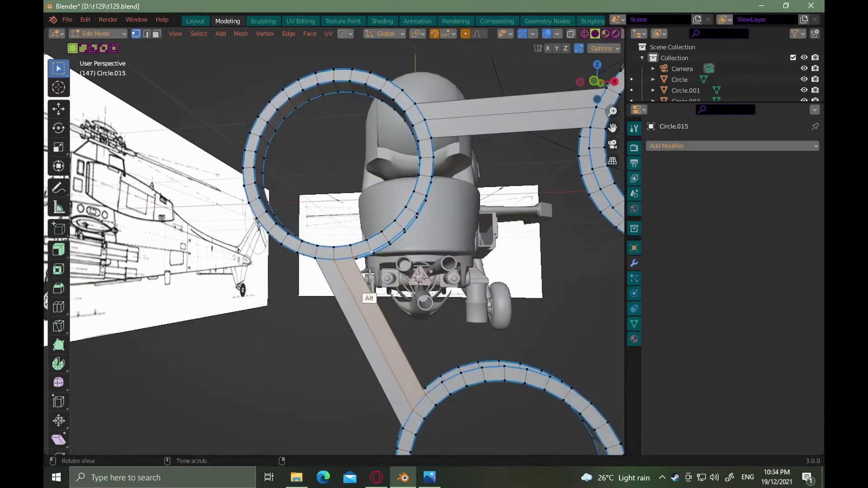
pyautogui.keyDown('alt'); pyautogui.moveTo(369, 274); pyautogui.dragTo(379, 284); pyautogui.keyUp('alt')
pyautogui.click(354, 258)
pyautogui.press('f')
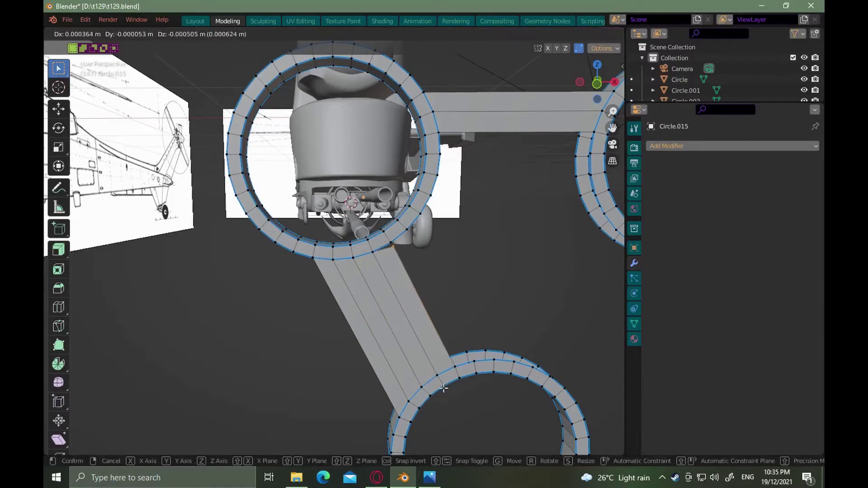
# Extend the faces between the two upper rings and create the first face joining the upper-right and lower rings
pyautogui.click(392, 245)
pyautogui.keyDown('alt'); pyautogui.moveTo(400, 312); pyautogui.dragTo(450, 303); pyautogui.keyUp('alt')
pyautogui.click(395, 249)
pyautogui.press('g')
pyautogui.press('Escape')
pyautogui.keyDown('alt'); pyautogui.moveTo(468, 337); pyautogui.dragTo(545, 302); pyautogui.keyUp('alt')
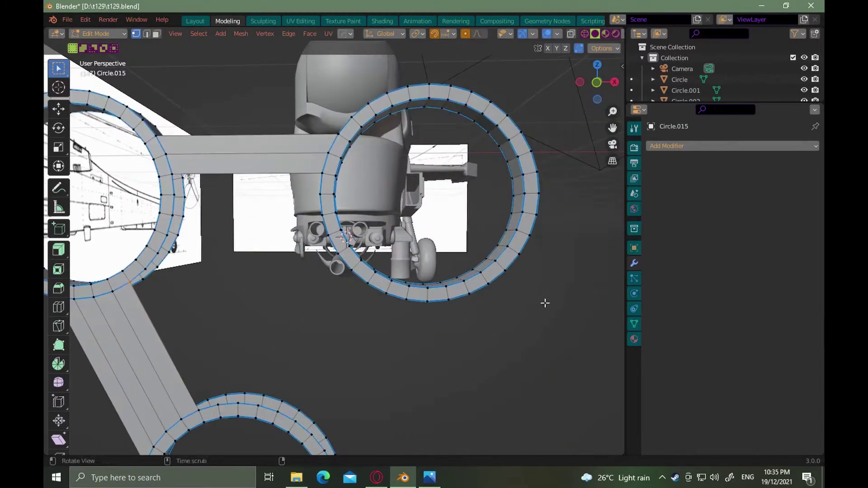
pyautogui.moveTo(172, 174); pyautogui.dragTo(172, 195)
pyautogui.moveTo(298, 395); pyautogui.dragTo(474, 258, button='middle')
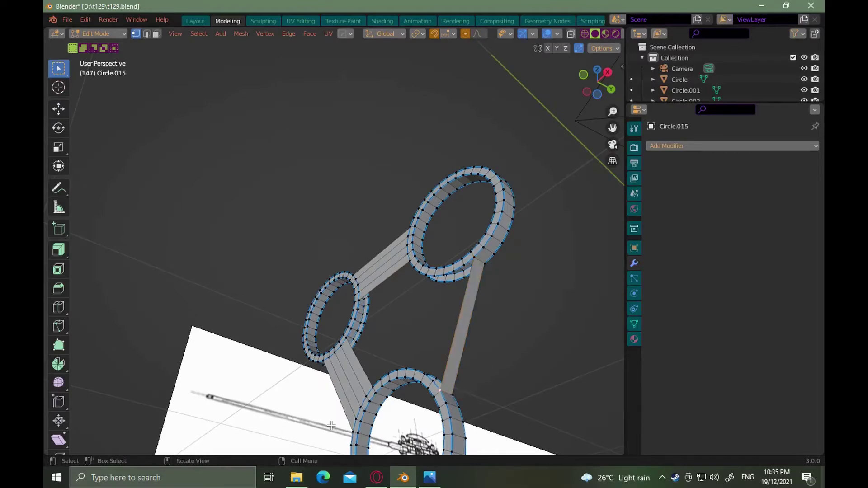
pyautogui.moveTo(331, 425); pyautogui.dragTo(452, 370, button='middle')
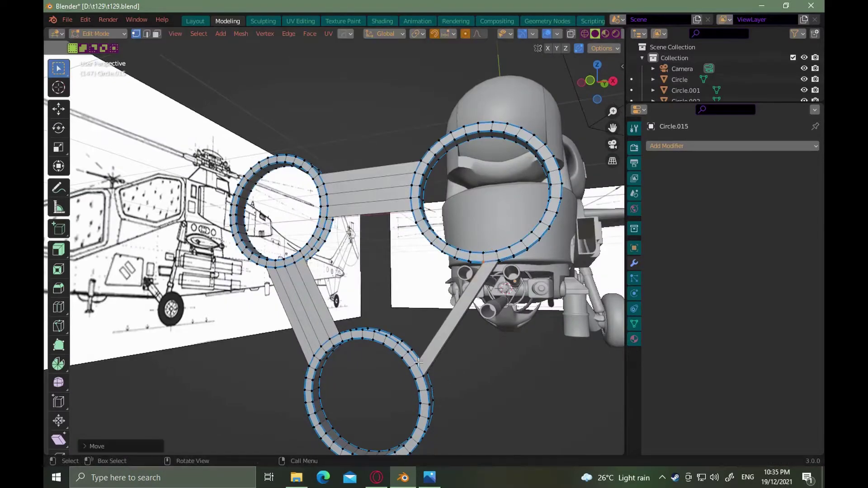
# Fill the remaining faces between the upper-right ring and the lower ring
pyautogui.moveTo(407, 320); pyautogui.dragTo(344, 212, button='middle')
pyautogui.click(332, 329)
pyautogui.press('f')
pyautogui.moveTo(332, 329)
pyautogui.mouseDown(button='middle')
pyautogui.moveTo(373, 317)
pyautogui.moveTo(332, 324)
pyautogui.mouseUp(button='middle')
pyautogui.click(349, 322)
pyautogui.click(371, 324)
pyautogui.press('f')
pyautogui.rightClick(572, 435)
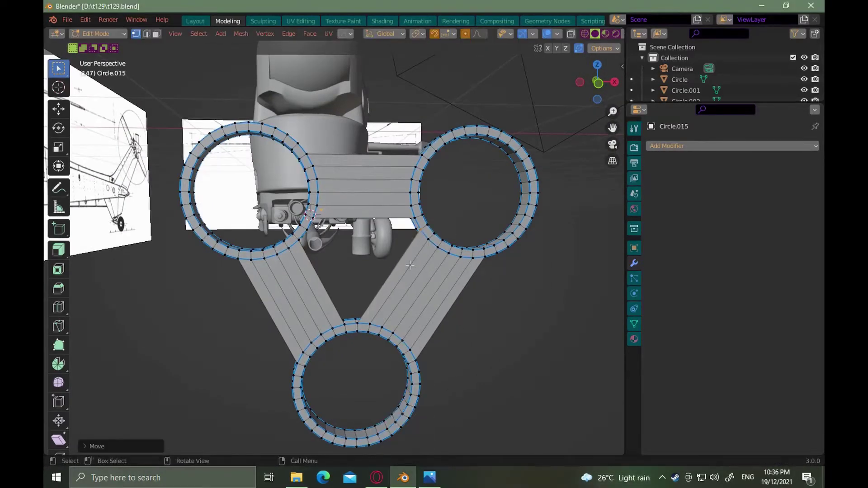
# Reposition the misaligned ring vertices on the back of the bracket
pyautogui.moveTo(409, 265); pyautogui.dragTo(276, 263, button='middle')
pyautogui.press('g')
pyautogui.press('g')
pyautogui.press('g')
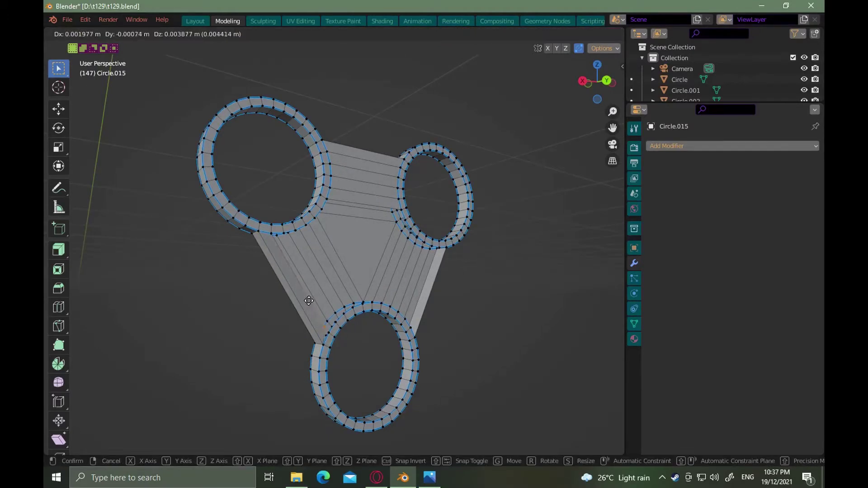
pyautogui.moveTo(327, 307); pyautogui.dragTo(326, 323, button='middle')
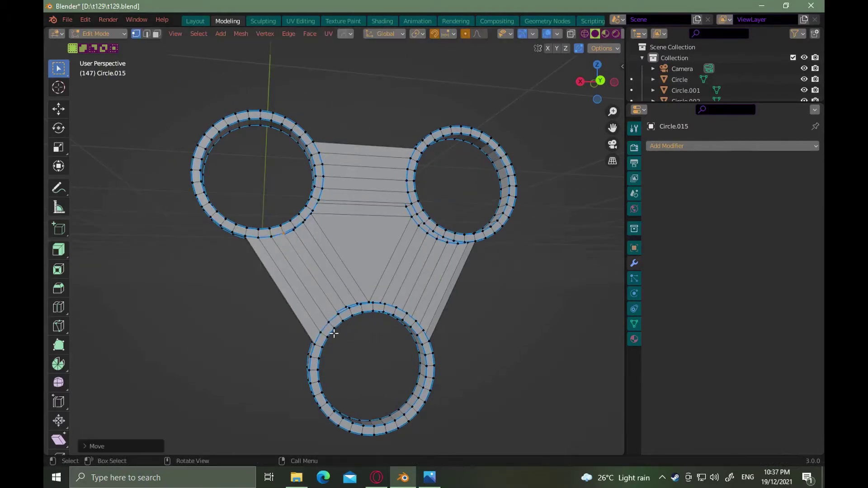
pyautogui.keyDown('alt'); pyautogui.moveTo(388, 276); pyautogui.dragTo(439, 349); pyautogui.keyUp('alt')
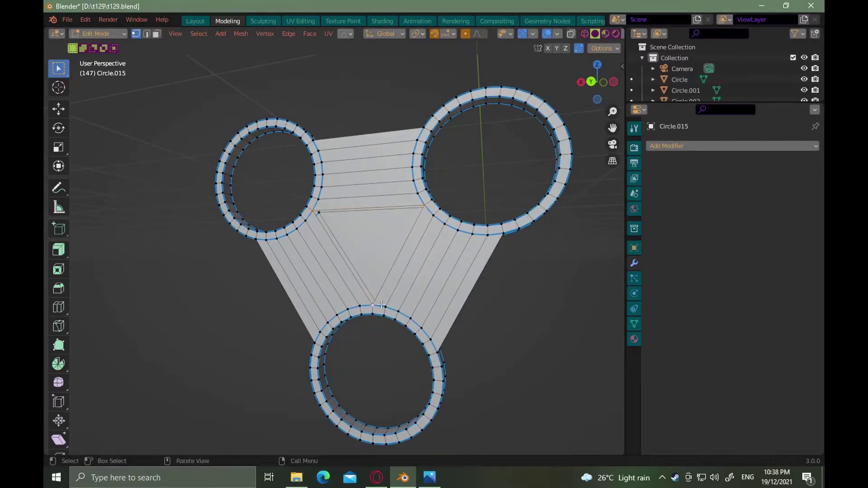
# Fill the triangular gap in the middle of the bracket's back and leave the isolated view
pyautogui.press('f')
pyautogui.moveTo(381, 305)
pyautogui.keyDown('ctrl'); pyautogui.keyDown('alt'); pyautogui.mouseDown()
pyautogui.moveTo(420, 285)
pyautogui.moveTo(385, 297)
pyautogui.mouseUp(); pyautogui.keyUp('alt'); pyautogui.keyUp('ctrl')
pyautogui.press('/')
pyautogui.press('Tab')
pyautogui.click(421, 285)
# Compare the barrel bracket with the T129 reference photo and examine it from the front
pyautogui.hotkey('alt', 'Tab')
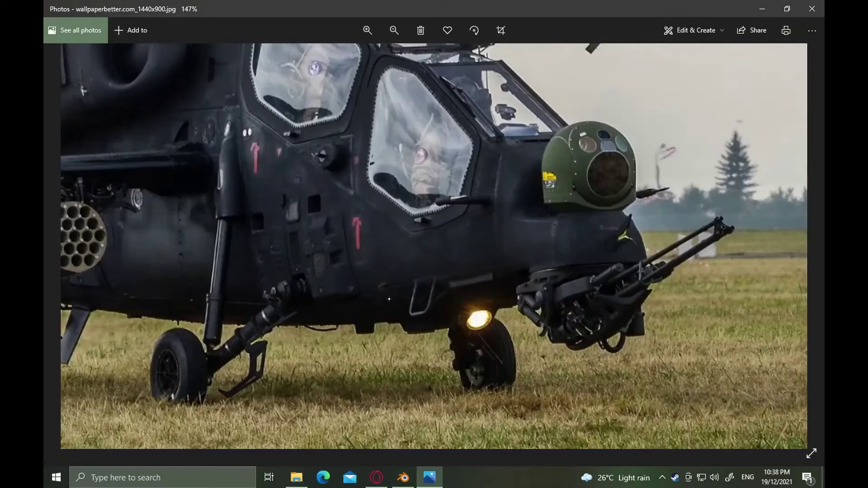
pyautogui.hotkey('alt', 'Tab')
pyautogui.press('Tab')
pyautogui.click(388, 260)
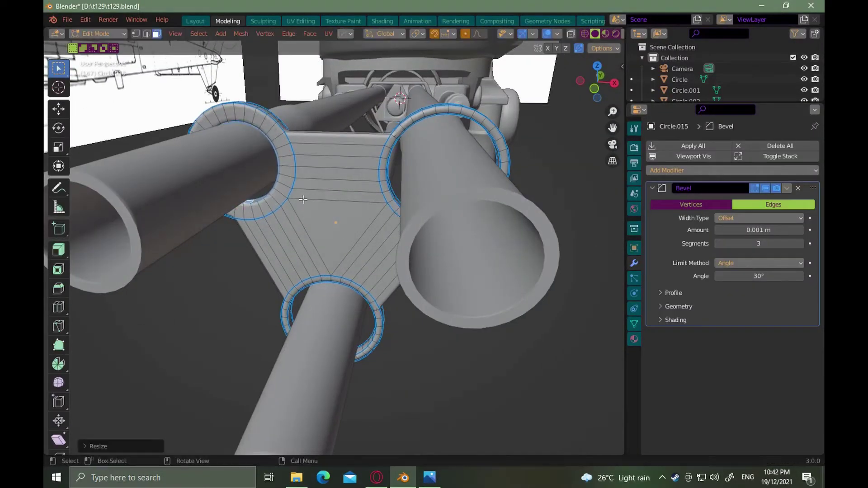
pyautogui.press('KP_1')
pyautogui.keyDown('ctrl'); pyautogui.keyDown('alt'); pyautogui.moveTo(323, 251); pyautogui.dragTo(339, 252); pyautogui.keyUp('alt'); pyautogui.keyUp('ctrl')
pyautogui.press('Tab')
pyautogui.keyDown('ctrl'); pyautogui.moveTo(339, 251); pyautogui.dragTo(340, 274, button='middle'); pyautogui.keyUp('ctrl')
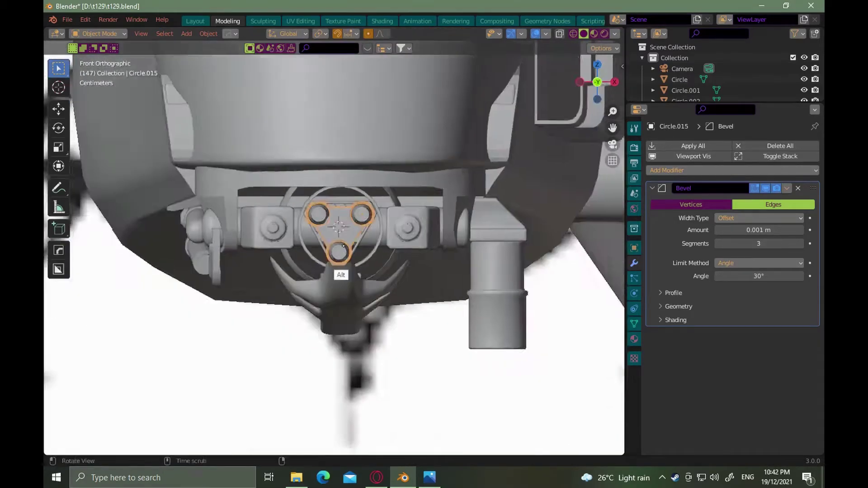
# Scale down the bracket's ring openings to fit closely around the barrels
pyautogui.press('KP_Decimal')
pyautogui.moveTo(339, 167); pyautogui.dragTo(314, 185, button='middle')
pyautogui.press('Tab')
pyautogui.click(390, 185)
pyautogui.moveTo(390, 187); pyautogui.dragTo(379, 222, button='middle')
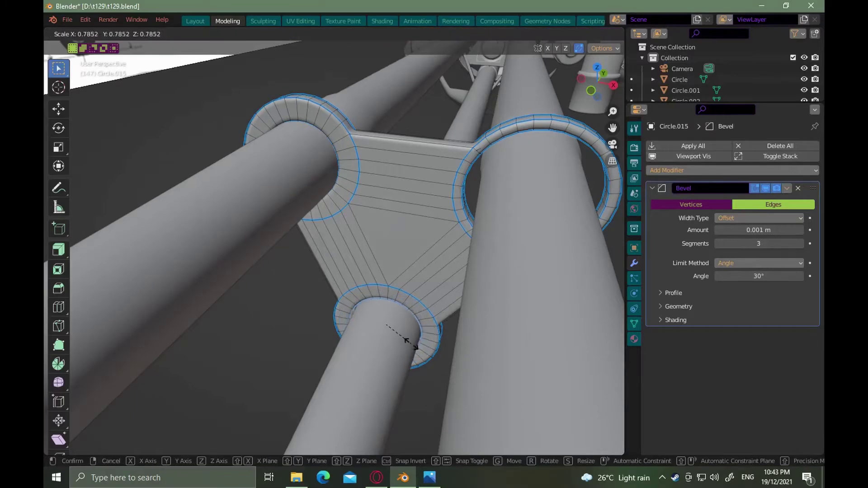
pyautogui.moveTo(464, 216); pyautogui.dragTo(468, 219, button='middle')
pyautogui.keyDown('alt'); pyautogui.click(470, 220); pyautogui.keyUp('alt')
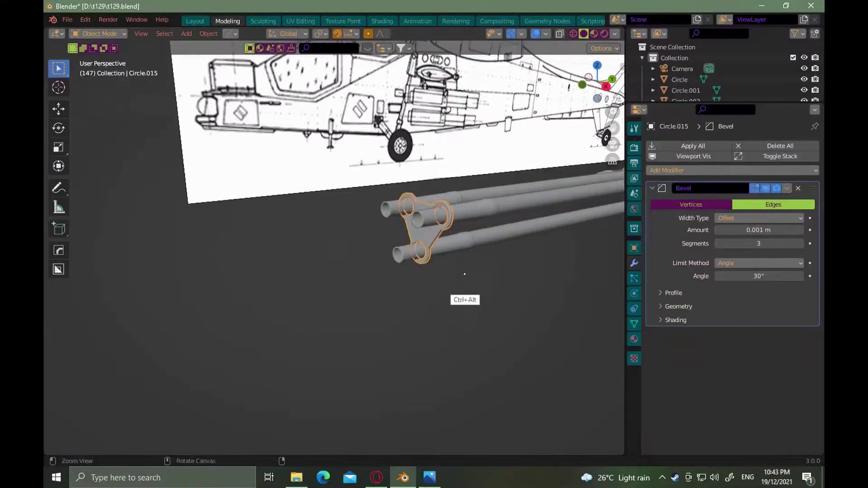
# Examine how the bracket's rings fit around the three barrels from several angles
pyautogui.keyDown('alt'); pyautogui.moveTo(452, 293); pyautogui.dragTo(470, 295, button='middle'); pyautogui.keyUp('alt')
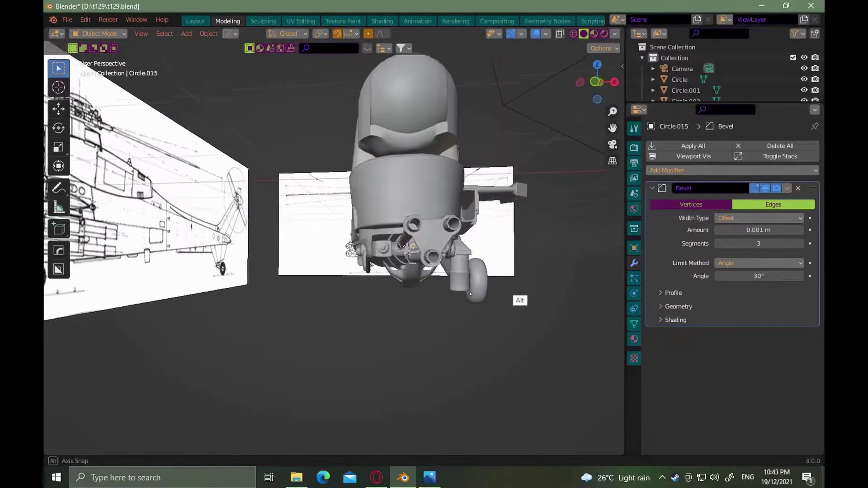
pyautogui.keyDown('alt'); pyautogui.moveTo(470, 295); pyautogui.dragTo(422, 287); pyautogui.keyUp('alt')
pyautogui.keyDown('ctrl'); pyautogui.keyDown('alt'); pyautogui.moveTo(423, 214); pyautogui.dragTo(430, 176); pyautogui.keyUp('alt'); pyautogui.keyUp('ctrl')
pyautogui.press('Tab')
pyautogui.keyDown('alt'); pyautogui.moveTo(449, 259); pyautogui.dragTo(483, 280); pyautogui.keyUp('alt')
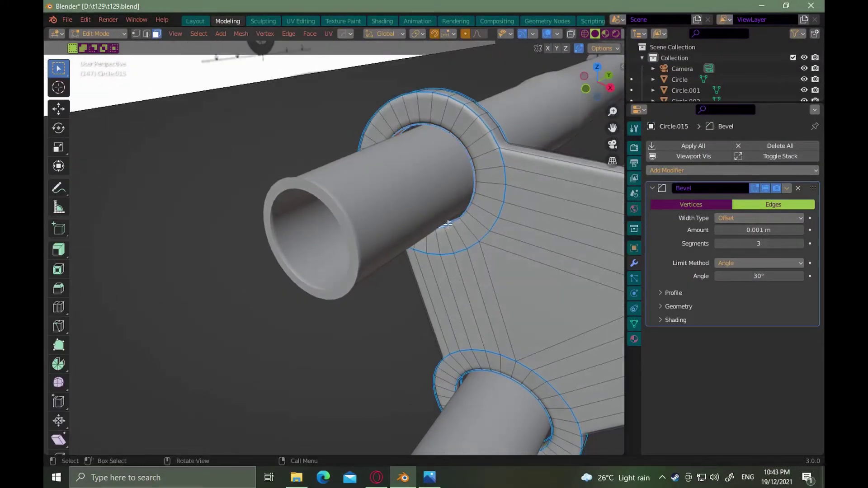
pyautogui.keyDown('shift'); pyautogui.moveTo(462, 357); pyautogui.dragTo(454, 284, button='middle'); pyautogui.keyUp('shift')
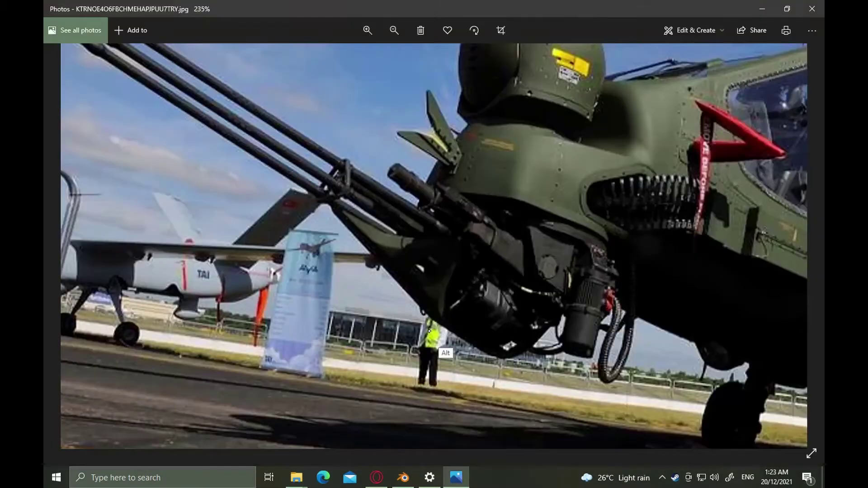
# Switch from the reference photo to Blender and move the cylinder under the gun vertically and about -0.044 m along Y
pyautogui.hotkey('alt', 'Tab')
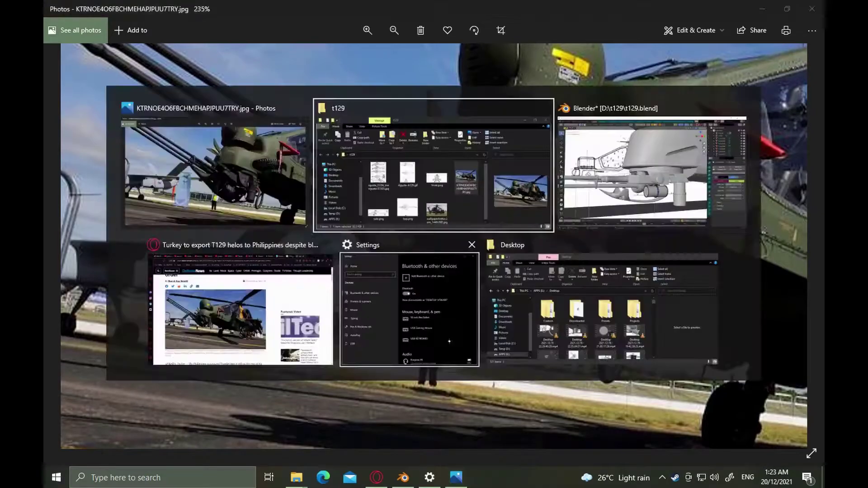
pyautogui.click(425, 298)
pyautogui.press('g')
pyautogui.press('z')
pyautogui.click(427, 305)
pyautogui.moveTo(428, 305); pyautogui.dragTo(452, 303, button='middle')
pyautogui.press('g')
pyautogui.press('y')
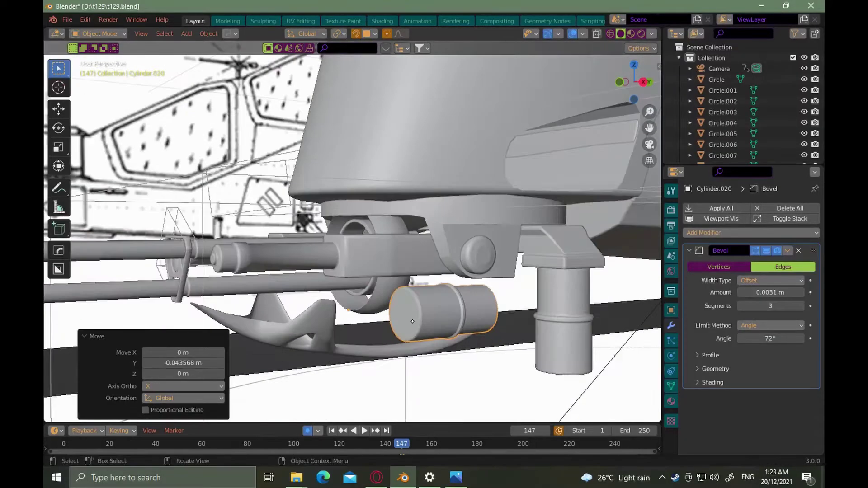
pyautogui.rightClick(425, 312)
pyautogui.click(480, 355)
# Add a cube shaped as a thin block beside the cylinder and give it a 0.0031 m, 3-segment bevel at 30°
pyautogui.hotkey('shift', 'a')
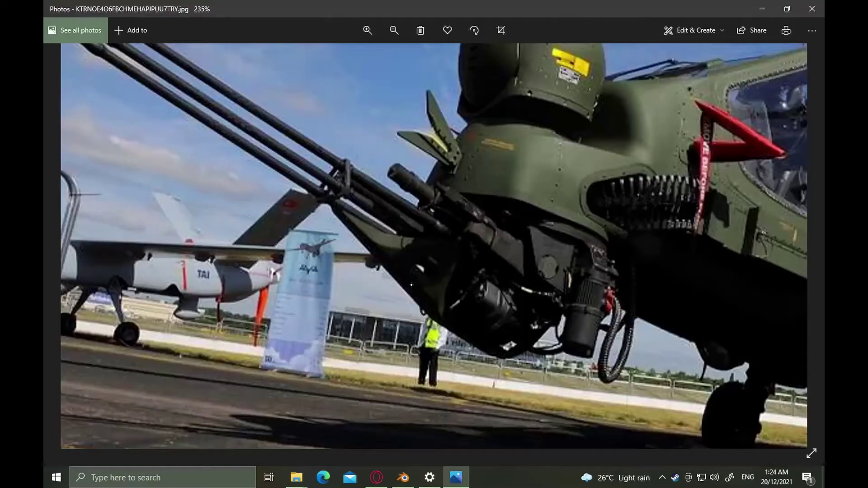
pyautogui.hotkey('alt', 'Tab')
pyautogui.press('q')
pyautogui.click(391, 289)
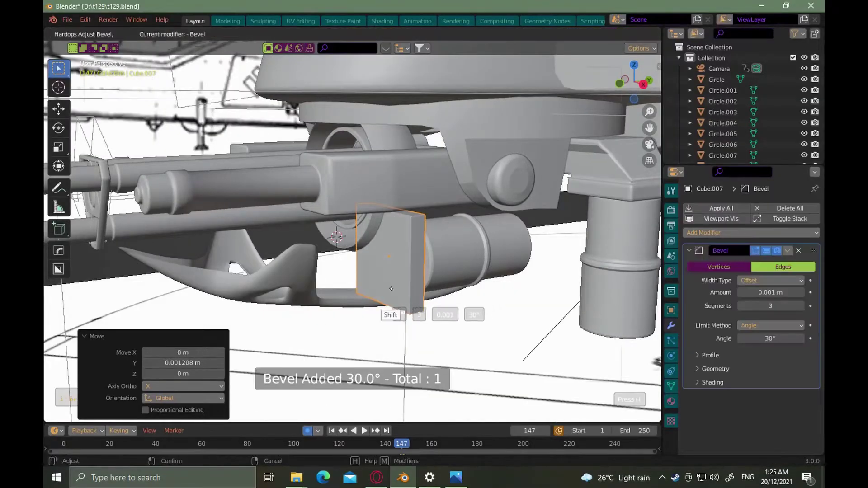
pyautogui.click(247, 283)
# Move the block about 0.072 m along Y onto the cylinder and adjust its alignment, checking the reference photo
pyautogui.moveTo(247, 282); pyautogui.dragTo(411, 260, button='middle')
pyautogui.hotkey('alt', 'Tab')
pyautogui.hotkey('alt', 'Tab')
pyautogui.scroll(3, 410, 262)
pyautogui.press('g')
pyautogui.press('y')
pyautogui.click(533, 254)
pyautogui.press('g')
pyautogui.press('x')
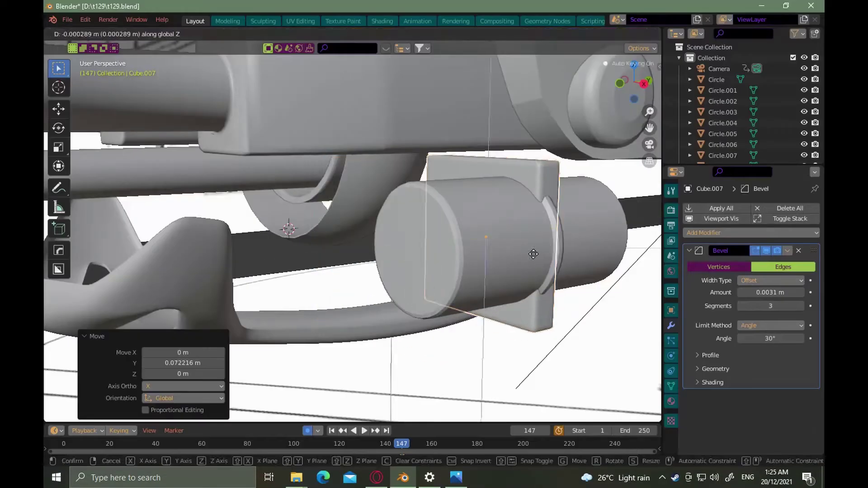
pyautogui.click(535, 254)
# Select the cylinder together with the block and move them along Y
pyautogui.keyDown('shift'); pyautogui.click(495, 261); pyautogui.keyUp('shift')
pyautogui.press('g')
pyautogui.press('y')
pyautogui.click(495, 262)
pyautogui.moveTo(495, 262)
pyautogui.mouseDown(button='middle')
pyautogui.moveTo(550, 266)
pyautogui.moveTo(488, 270)
pyautogui.mouseUp(button='middle')
# Check the reference photo, then add an edge loop around the front half of the cylinder under the gun and bevel it
pyautogui.hotkey('alt', 'Tab')
pyautogui.hotkey('alt', 'Tab')
pyautogui.hotkey('alt', 'Tab')
pyautogui.hotkey('alt', 'Tab')
pyautogui.press('Tab')
pyautogui.doubleClick(472, 216)
pyautogui.hotkey('ctrl', 'b')
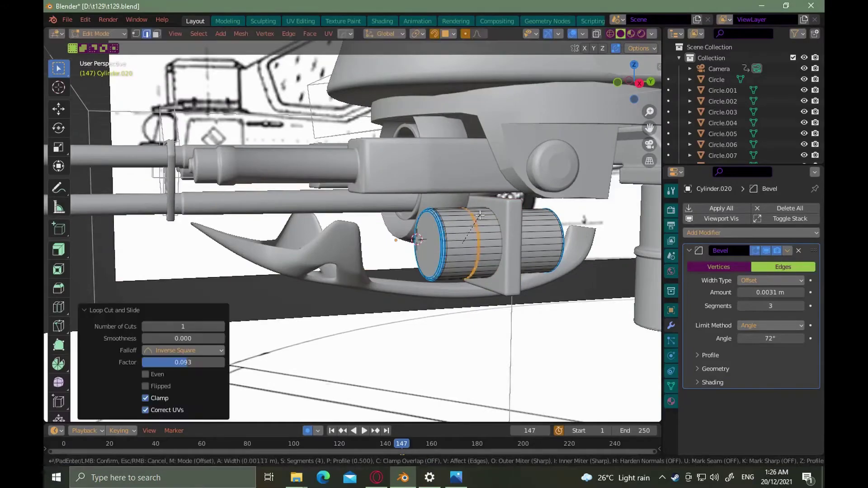
pyautogui.click(475, 217)
# Select the cylinder's front section in see-through side view, and try and undo a uniform scale of about 0.84
pyautogui.press('KP_3')
pyautogui.scroll(5, 386, 230)
pyautogui.hotkey('alt', 'z')
pyautogui.moveTo(359, 201); pyautogui.dragTo(404, 269)
pyautogui.scroll(3, 384, 233)
pyautogui.press('s')
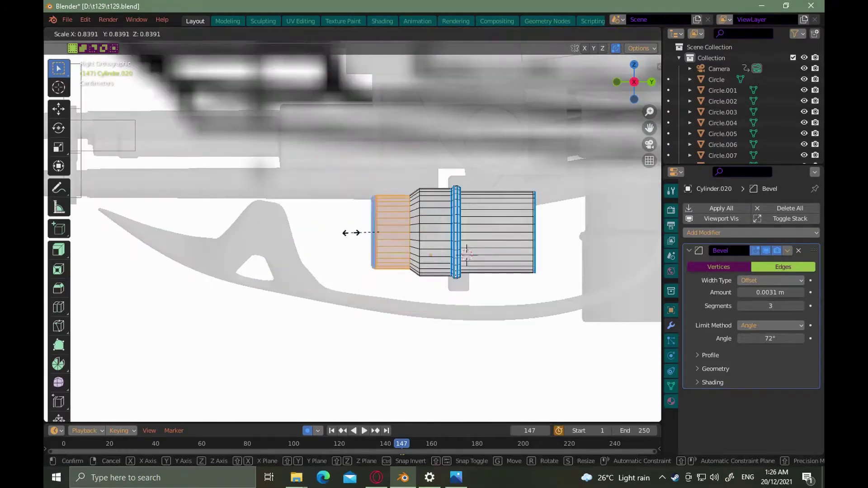
pyautogui.click(348, 233)
pyautogui.hotkey('ctrl', 'z')
pyautogui.moveTo(432, 271); pyautogui.dragTo(472, 270, button='middle')
pyautogui.keyDown('ctrl'); pyautogui.keyDown('alt'); pyautogui.moveTo(472, 270); pyautogui.dragTo(475, 244); pyautogui.keyUp('alt'); pyautogui.keyUp('ctrl')
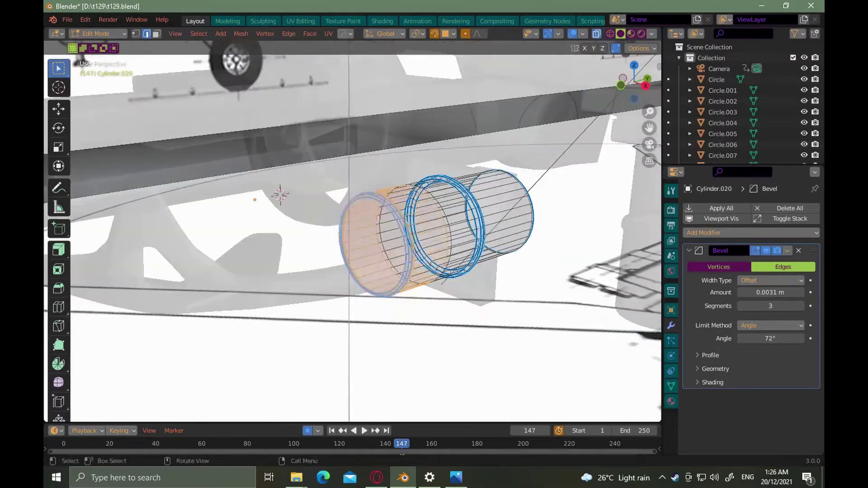
# Scale down the cylinder's front section and move it along Y to form a narrower stepped end
pyautogui.press('s')
pyautogui.click(446, 253)
pyautogui.moveTo(445, 253); pyautogui.dragTo(421, 244, button='middle')
pyautogui.press('KP_3')
pyautogui.press('g')
pyautogui.press('y')
pyautogui.click(339, 231)
# Bevel the edge loop at the cylinder's step by 0.00229 m with 2 segments and return to Object Mode
pyautogui.moveTo(446, 271); pyautogui.dragTo(495, 281, button='middle')
pyautogui.keyDown('alt'); pyautogui.click(488, 280); pyautogui.keyUp('alt')
pyautogui.hotkey('ctrl', 'b')
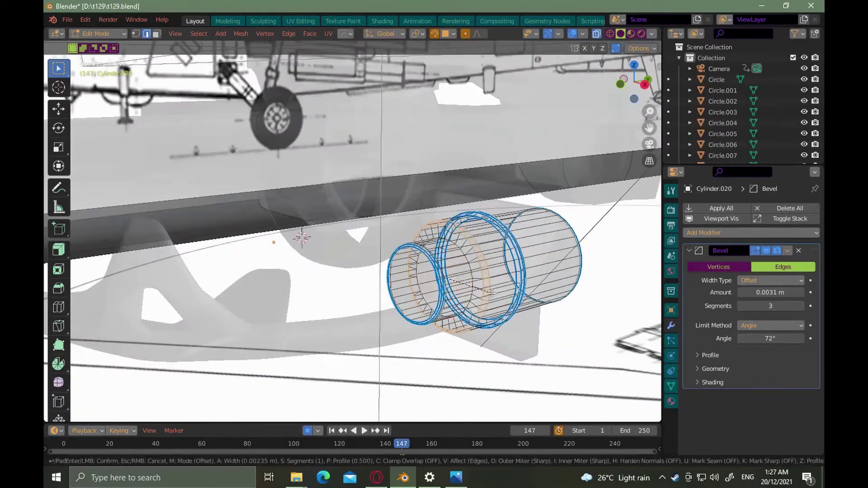
pyautogui.click(495, 282)
pyautogui.hotkey('ctrl', 'b')
pyautogui.click(502, 290)
pyautogui.moveTo(520, 307); pyautogui.dragTo(486, 318, button='middle')
pyautogui.scroll(-5, 487, 317)
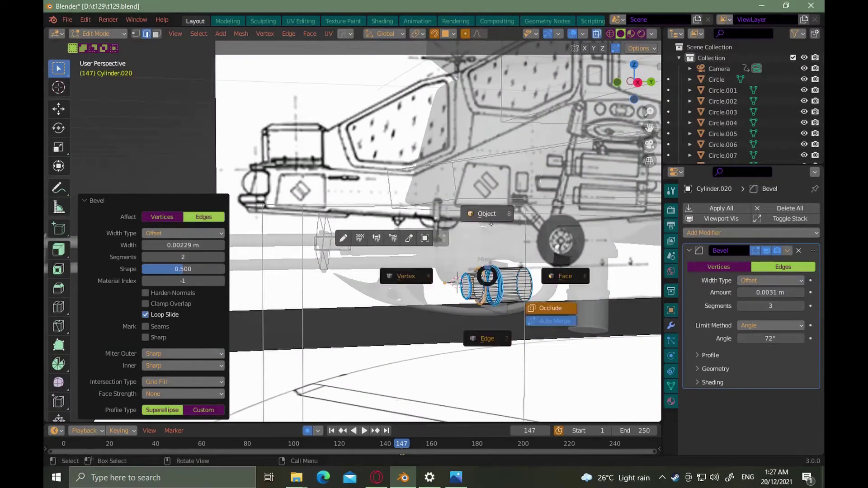
pyautogui.click(491, 224)
# Rotate the square block around the cylinder about the Y axis into a diamond orientation and scale it
pyautogui.moveTo(490, 224); pyautogui.dragTo(446, 253, button='middle')
pyautogui.click(445, 253)
pyautogui.click(495, 267)
pyautogui.press('r')
pyautogui.press('y')
pyautogui.click(511, 290)
pyautogui.press('s')
pyautogui.click(517, 288)
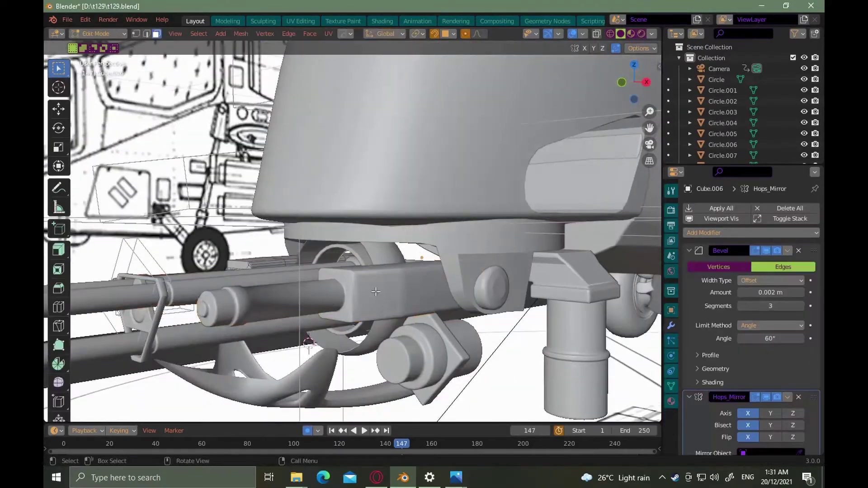
# Apply the Hops_Mirror modifier on the gun housing and enter Edit Mode
pyautogui.press('Tab')
pyautogui.click(788, 397)
pyautogui.click(744, 384)
pyautogui.press('Tab')
# Extrude the housing's outer side face 0.004902 m along X and rotate the extruded face 7.15° about Z
pyautogui.click(376, 293)
pyautogui.press('e')
pyautogui.press('x')
pyautogui.click(401, 302)
pyautogui.keyDown('alt'); pyautogui.moveTo(393, 285); pyautogui.dragTo(428, 337); pyautogui.keyUp('alt')
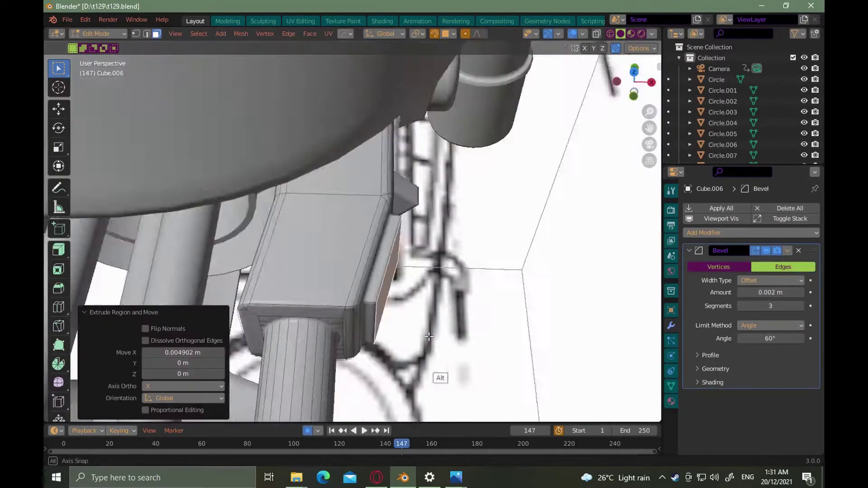
pyautogui.press('r')
pyautogui.press('z')
pyautogui.moveTo(429, 337); pyautogui.dragTo(416, 242, button='middle')
pyautogui.press('r')
pyautogui.click(425, 302)
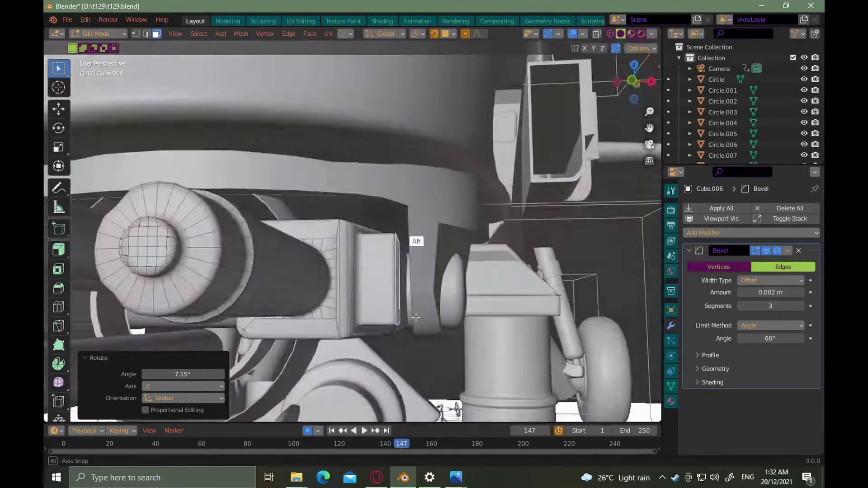
# Check the helicopter reference photo, then scale the housing's extruded side face in Blender and extrude it outward into a block
pyautogui.hotkey('alt', 'Tab')
pyautogui.hotkey('alt', 'Tab')
pyautogui.hotkey('alt', 'Tab')
pyautogui.hotkey('alt', 'Tab')
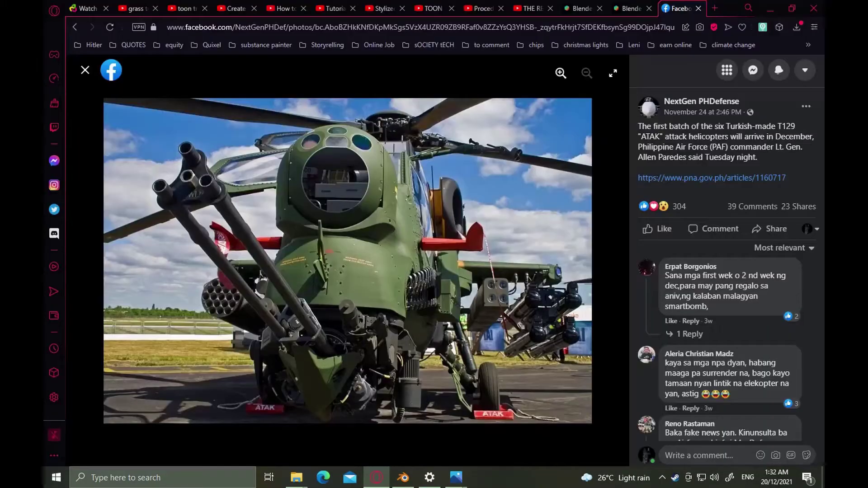
pyautogui.hotkey('alt', 'Tab')
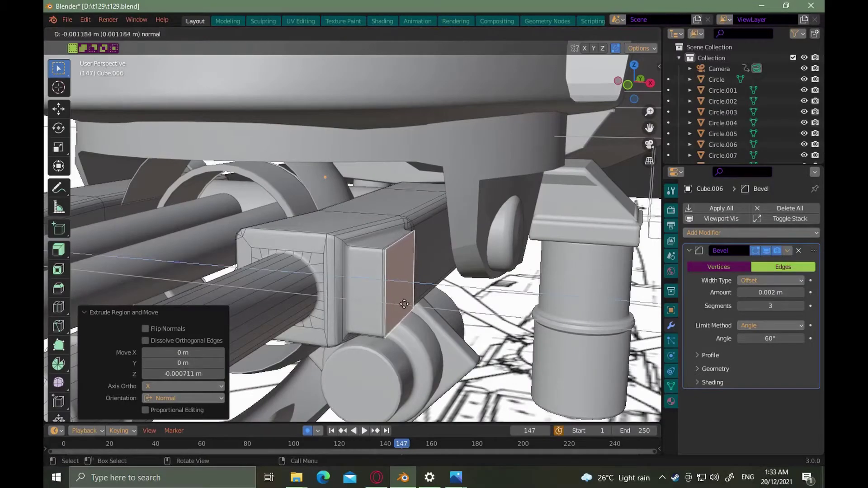
pyautogui.press('s')
pyautogui.click(405, 311)
pyautogui.moveTo(402, 311); pyautogui.dragTo(410, 294, button='middle')
pyautogui.press('e')
pyautogui.click(453, 306)
# Compare with the reference photo, move the housing's side block 0.017126 m along Y and leave Edit Mode
pyautogui.hotkey('alt', 'Tab')
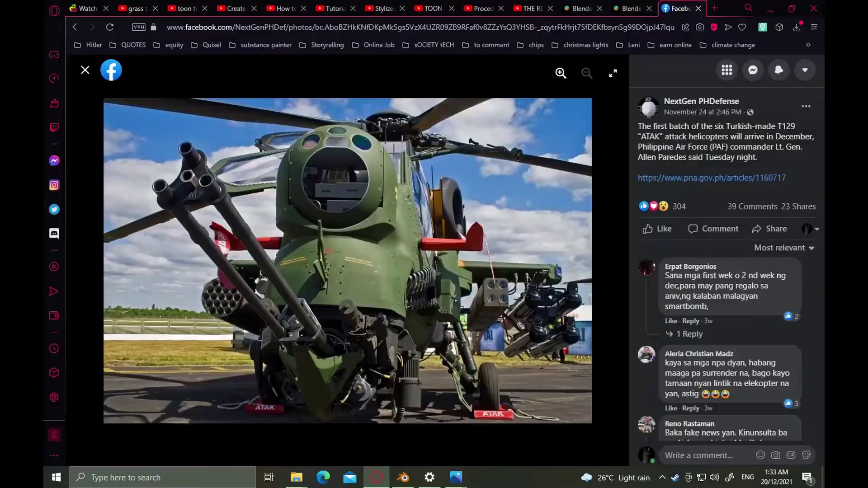
pyautogui.hotkey('alt', 'Tab')
pyautogui.hotkey('alt', 'Tab')
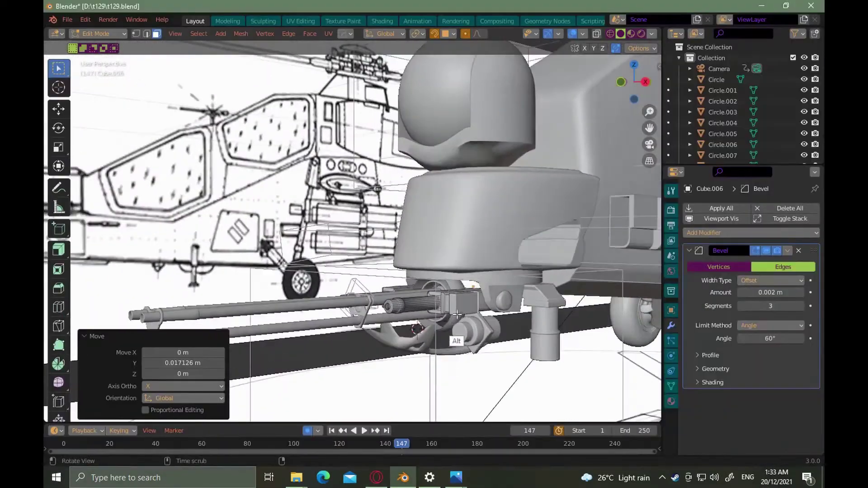
pyautogui.moveTo(461, 334)
pyautogui.keyDown('alt'); pyautogui.mouseDown(button='middle')
pyautogui.moveTo(448, 353)
pyautogui.moveTo(471, 322)
pyautogui.mouseUp(button='middle'); pyautogui.keyUp('alt')
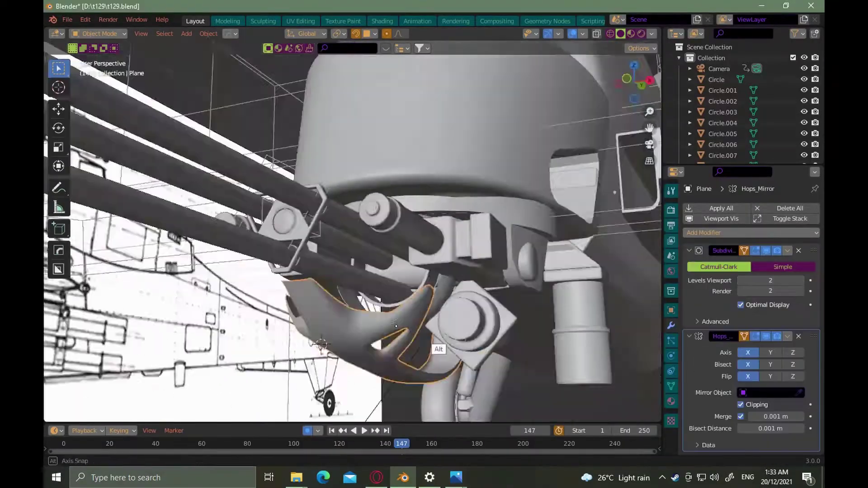
pyautogui.hotkey('alt', 'Tab')
pyautogui.press('Tab')
pyautogui.hotkey('alt', 'Tab')
pyautogui.scroll(-2, 405, 345)
pyautogui.moveTo(410, 327)
pyautogui.keyDown('alt'); pyautogui.mouseDown()
pyautogui.moveTo(405, 344)
pyautogui.moveTo(413, 336)
pyautogui.mouseUp(); pyautogui.keyUp('alt')
# Try a bevel amount of 0.003 m on the gun housing
pyautogui.click(423, 272)
pyautogui.press('q')
pyautogui.click(392, 277)
pyautogui.press('q')
pyautogui.click(390, 289)
pyautogui.moveTo(759, 293); pyautogui.dragTo(767, 292)
pyautogui.keyDown('alt'); pyautogui.moveTo(429, 289); pyautogui.dragTo(449, 315); pyautogui.keyUp('alt')
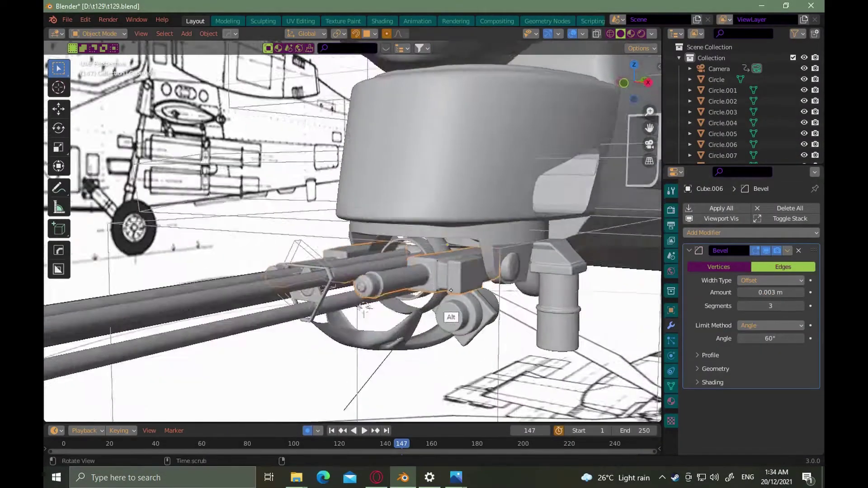
# Add an edge loop around the housing's front cylinder, slide it close to the collar, and return to Object Mode
pyautogui.scroll(5, 443, 271)
pyautogui.press('Tab')
pyautogui.click(445, 188)
pyautogui.press('Tab')
pyautogui.keyDown('alt'); pyautogui.moveTo(425, 271); pyautogui.dragTo(446, 237); pyautogui.keyUp('alt')
pyautogui.press('Tab')
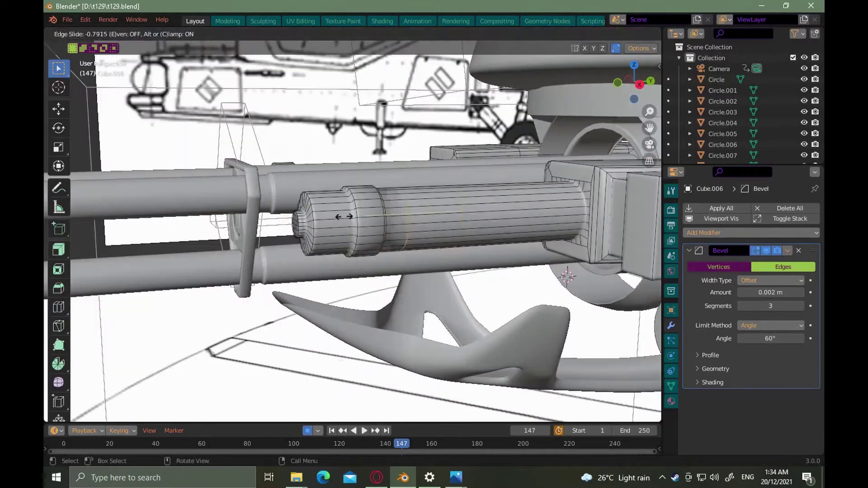
pyautogui.hotkey('ctrl', 'r')
pyautogui.press('Tab')
pyautogui.scroll(-6, 470, 306)
pyautogui.scroll(5, 471, 306)
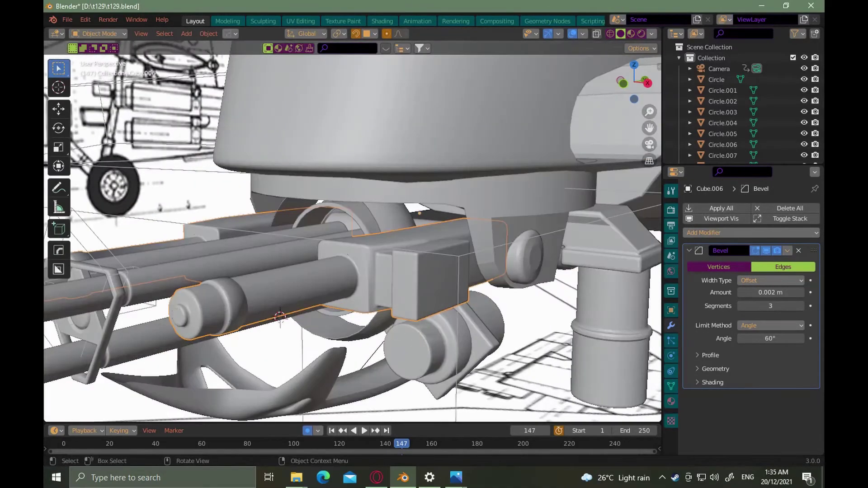
# Parent the gun's hinge pin to the turret's mounting ring
pyautogui.moveTo(471, 306); pyautogui.dragTo(527, 265, button='middle')
pyautogui.scroll(-4, 527, 348)
pyautogui.click(548, 304)
pyautogui.keyDown('shift'); pyautogui.click(506, 280); pyautogui.keyUp('shift')
pyautogui.hotkey('ctrl', 'p')
pyautogui.click(525, 307)
# Select the gun barrels with their bracket parts and parent them to the round ring holding the barrels
pyautogui.scroll(4, 504, 309)
pyautogui.click(445, 290)
pyautogui.keyDown('shift'); pyautogui.click(398, 286); pyautogui.keyUp('shift')
pyautogui.moveTo(401, 287); pyautogui.dragTo(421, 286, button='middle')
pyautogui.click(334, 293)
pyautogui.keyDown('shift'); pyautogui.click(315, 280); pyautogui.keyUp('shift')
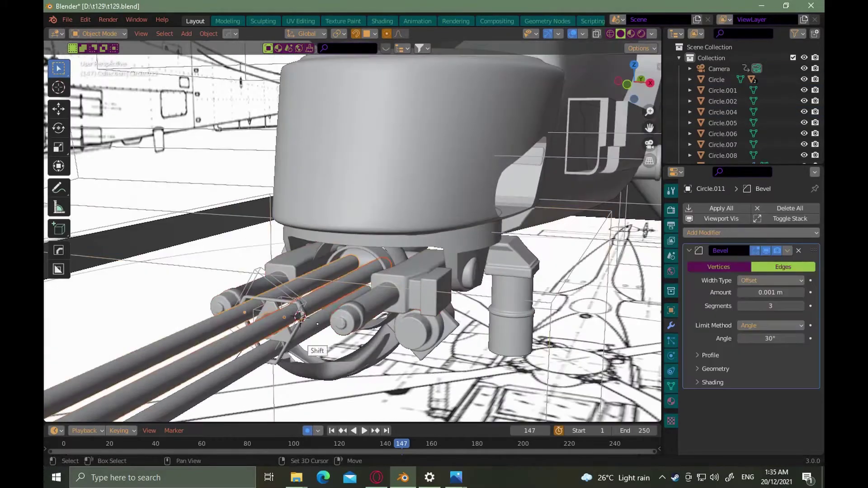
pyautogui.click(406, 257)
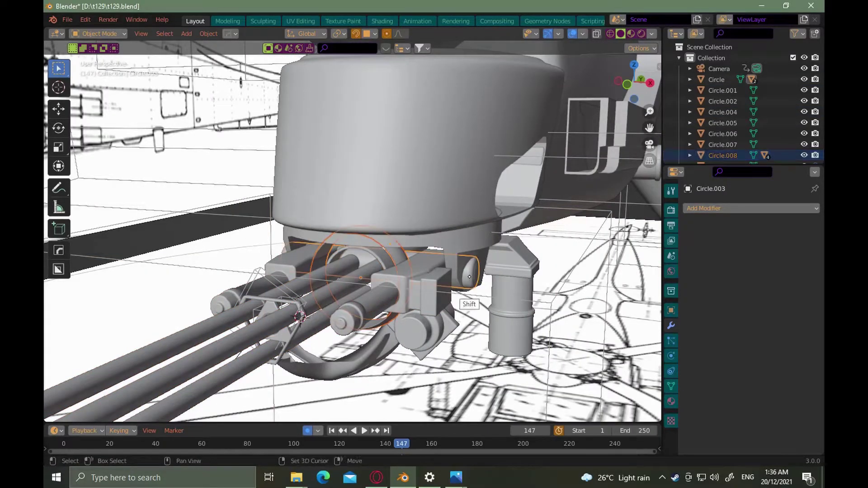
# Parent the remaining gun parts beside the barrels to the turret assembly
pyautogui.click(418, 329)
pyautogui.keyDown('alt'); pyautogui.moveTo(393, 321); pyautogui.dragTo(410, 299); pyautogui.keyUp('alt')
pyautogui.click(368, 300)
pyautogui.keyDown('shift'); pyautogui.click(398, 250); pyautogui.keyUp('shift')
pyautogui.hotkey('ctrl', 'p')
pyautogui.click(416, 278)
# Test-rotate the parented gun assembly, including about the Y axis, to check which parts follow
pyautogui.scroll(-2, 410, 299)
pyautogui.press('r')
pyautogui.press('y')
pyautogui.rightClick(418, 303)
pyautogui.click(448, 259)
pyautogui.keyDown('alt'); pyautogui.moveTo(457, 271); pyautogui.dragTo(432, 265); pyautogui.keyUp('alt')
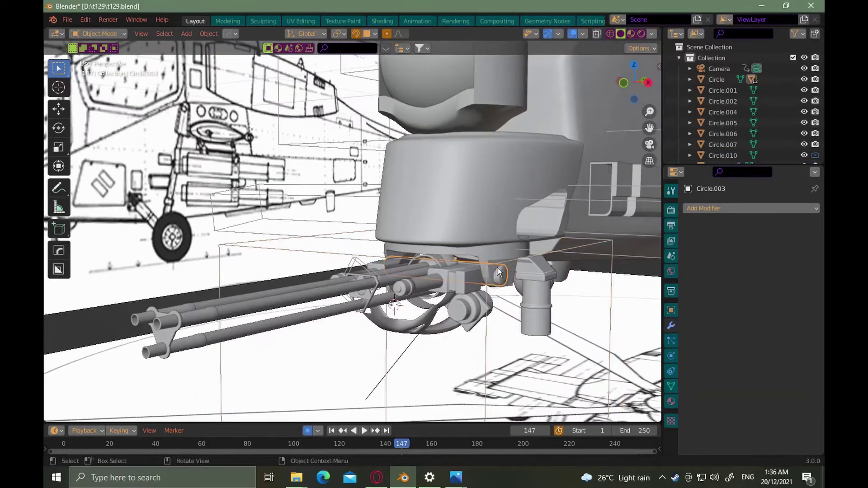
pyautogui.rightClick(502, 280)
# Parent the curved plate under the gun to the gun assembly
pyautogui.click(421, 326)
pyautogui.keyDown('shift'); pyautogui.click(432, 286); pyautogui.keyUp('shift')
pyautogui.hotkey('ctrl', 'p')
pyautogui.click(419, 281)
# Test-rotate the hinge pin about X and the turret's mounting ring about Z to check the parenting
pyautogui.click(449, 259)
pyautogui.press('r')
pyautogui.press('x')
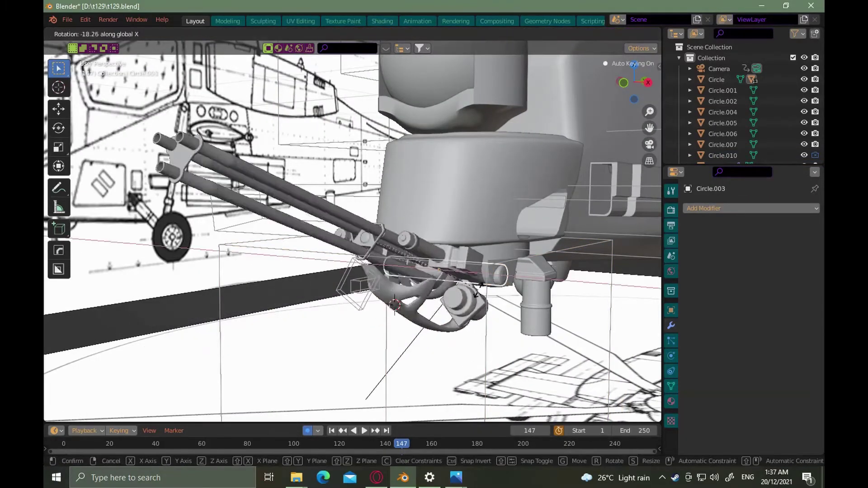
pyautogui.rightClick(492, 254)
pyautogui.click(490, 252)
pyautogui.press('r')
pyautogui.press('z')
pyautogui.rightClick(470, 246)
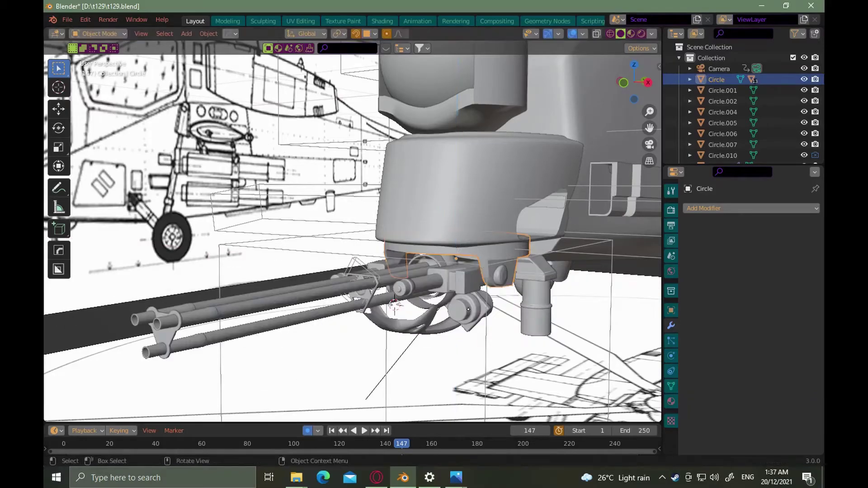
# Try duplicating the cylinder and its diamond block along X to the other side of the gun
pyautogui.click(468, 308)
pyautogui.keyDown('shift'); pyautogui.click(482, 308); pyautogui.keyUp('shift')
pyautogui.click(483, 308)
pyautogui.hotkey('shift', 'd')
pyautogui.press('x')
pyautogui.click(388, 312)
pyautogui.moveTo(389, 312); pyautogui.dragTo(514, 361, button='middle')
pyautogui.hotkey('ctrl', 'z')
# Apply the transforms of the cylinder and its block, then mirror them across the X axis
pyautogui.rightClick(497, 307)
pyautogui.hotkey('ctrl', 'a')
pyautogui.click(480, 304)
pyautogui.hotkey('alt', 'x')
pyautogui.click(514, 360)
pyautogui.click(446, 290)
pyautogui.moveTo(362, 343); pyautogui.dragTo(456, 293, button='middle')
# Inset the front face of the cylinder under the gun and extrude the inset face 0.003283 m along its normal
pyautogui.hotkey('alt', 'Tab')
pyautogui.hotkey('alt', 'Tab')
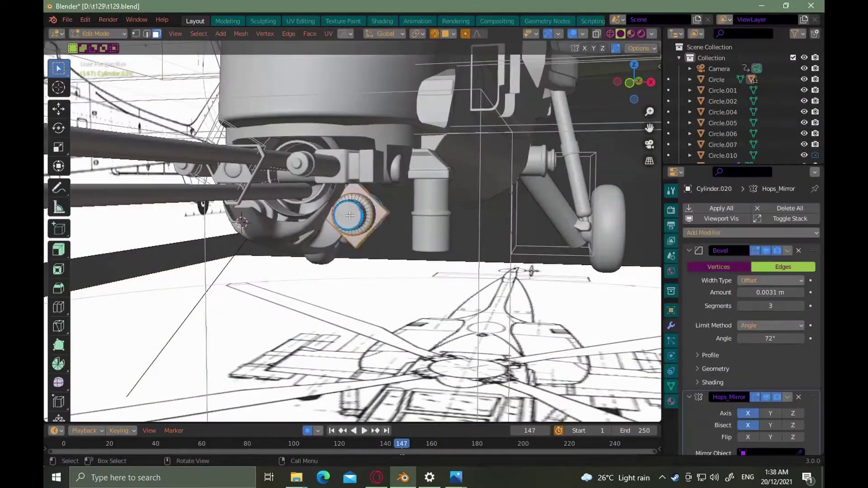
pyautogui.press('i')
pyautogui.press('e')
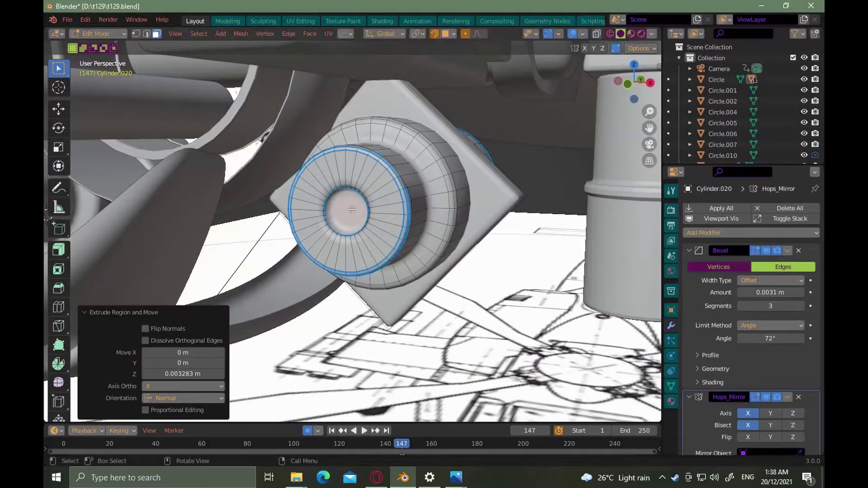
pyautogui.press('Tab')
pyautogui.scroll(-3, 407, 232)
pyautogui.keyDown('alt'); pyautogui.moveTo(409, 233); pyautogui.dragTo(479, 258); pyautogui.keyUp('alt')
pyautogui.click(426, 183)
pyautogui.press('Tab')
pyautogui.press('2')
pyautogui.press('Tab')
pyautogui.scroll(-6, 430, 239)
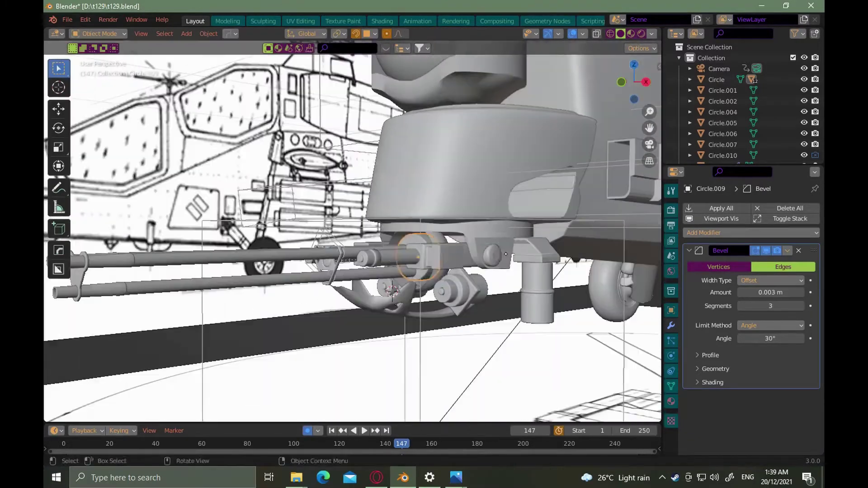
# Move the turret's mounting ring along Z, then isolate it and raise its top faces 0.01433 m along Z
pyautogui.click(457, 226)
pyautogui.press('g')
pyautogui.press('z')
pyautogui.click(459, 233)
pyautogui.scroll(5, 490, 236)
pyautogui.press('KP_Divide')
pyautogui.press('Tab')
pyautogui.press('3')
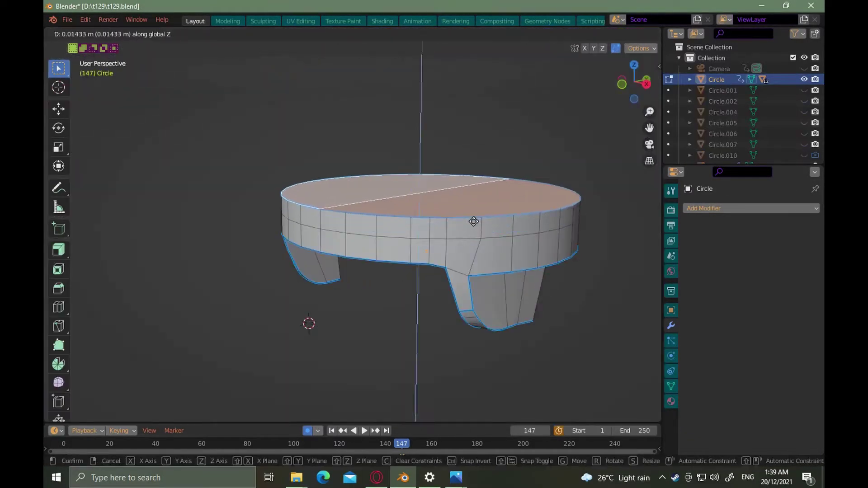
pyautogui.click(474, 222)
# Bevel the edge loop around the ring's side by 0.00666 m with 2 segments and select the resulting loops
pyautogui.moveTo(473, 222); pyautogui.dragTo(479, 211, button='middle')
pyautogui.click(451, 228)
pyautogui.keyDown('shift'); pyautogui.click(451, 208); pyautogui.keyUp('shift')
pyautogui.click(448, 205)
pyautogui.press('KP_1')
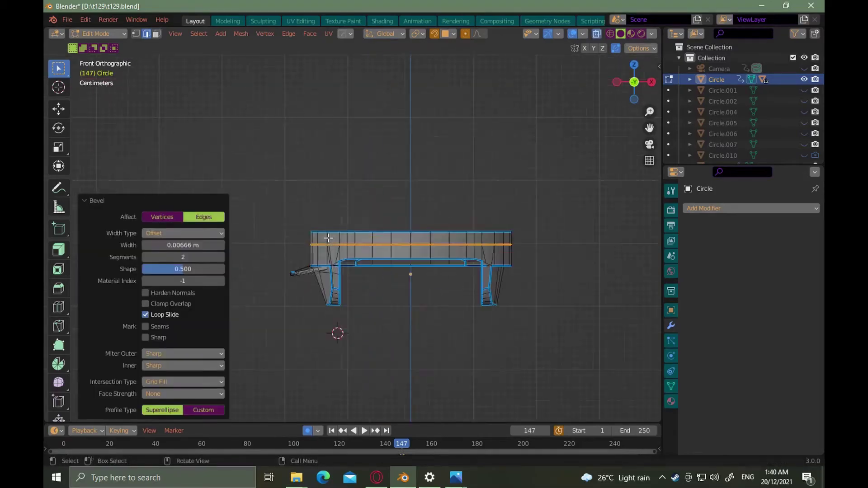
pyautogui.moveTo(290, 217); pyautogui.dragTo(525, 244)
pyautogui.scroll(3, 502, 226)
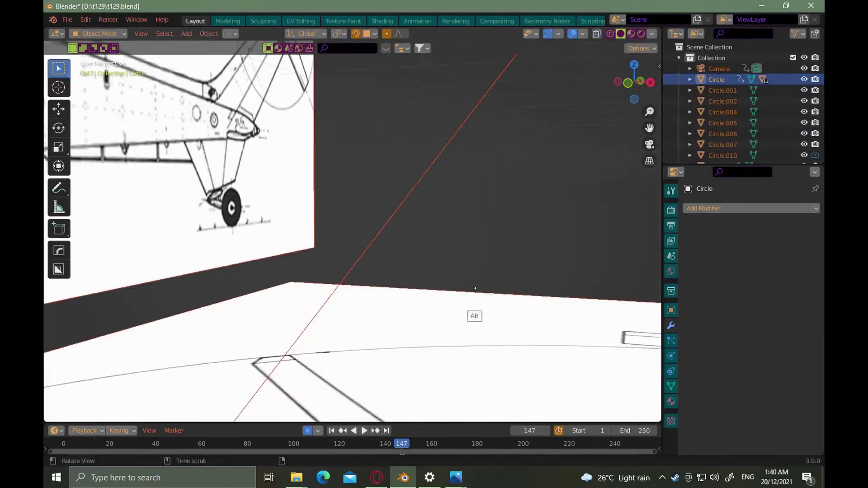
# Compare the gun turret with the T129 reference photos
pyautogui.moveTo(469, 287)
pyautogui.keyDown('alt'); pyautogui.mouseDown(button='middle')
pyautogui.moveTo(508, 221)
pyautogui.moveTo(475, 237)
pyautogui.moveTo(482, 296)
pyautogui.mouseUp(button='middle'); pyautogui.keyUp('alt')
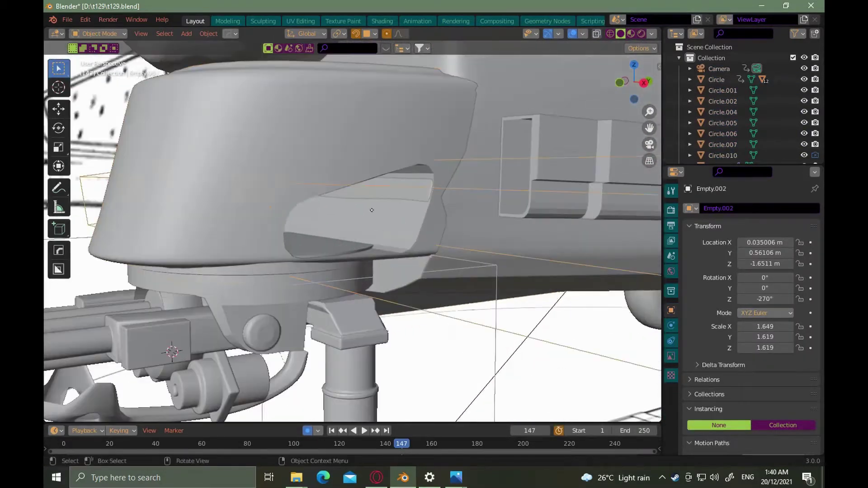
pyautogui.click(419, 305)
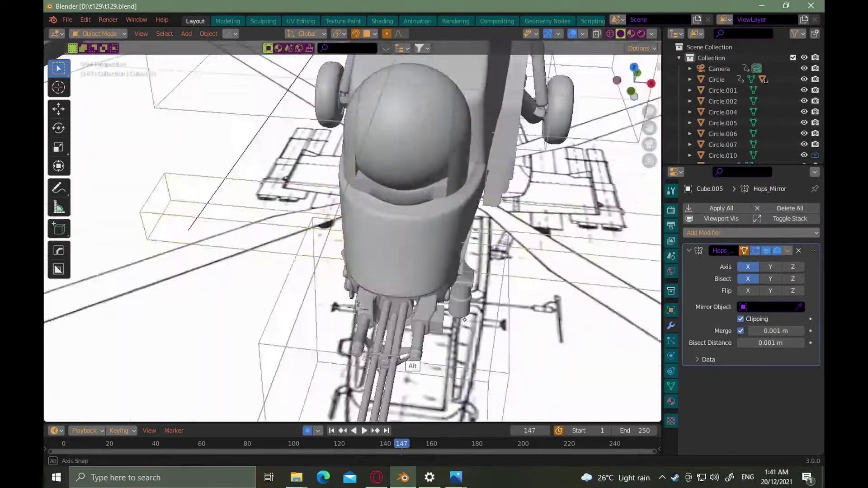
pyautogui.hotkey('alt', 'Tab')
pyautogui.hotkey('alt', 'Tab')
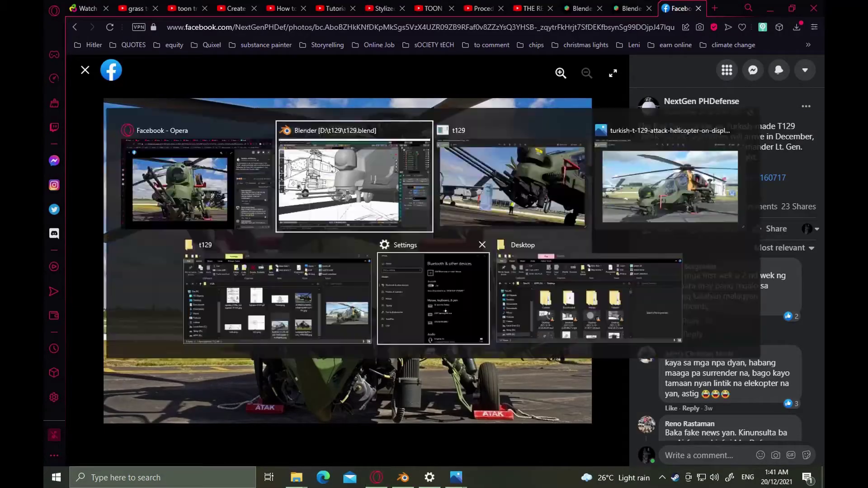
# Extrude a tab about 0.026 m from the bracket on the vertical cylinder, round its end with a 5-segment bevel, and scale it along X
pyautogui.click(423, 271)
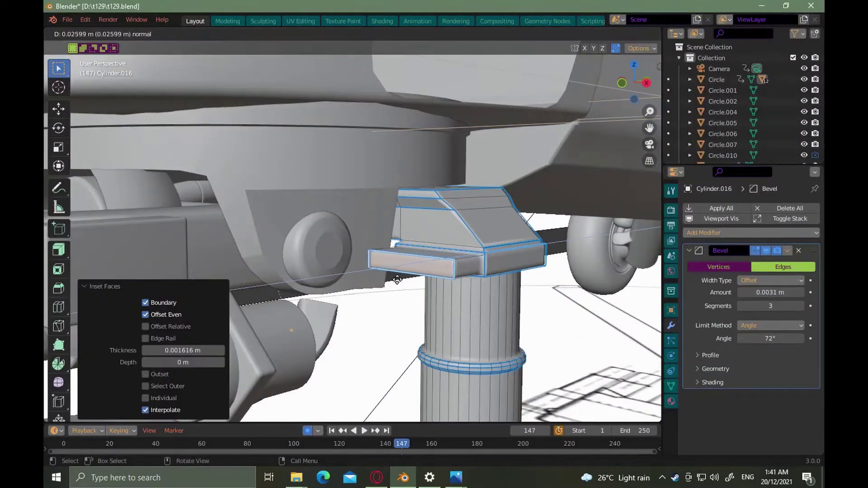
pyautogui.keyDown('shift'); pyautogui.moveTo(423, 272); pyautogui.dragTo(432, 280, button='middle'); pyautogui.keyUp('shift')
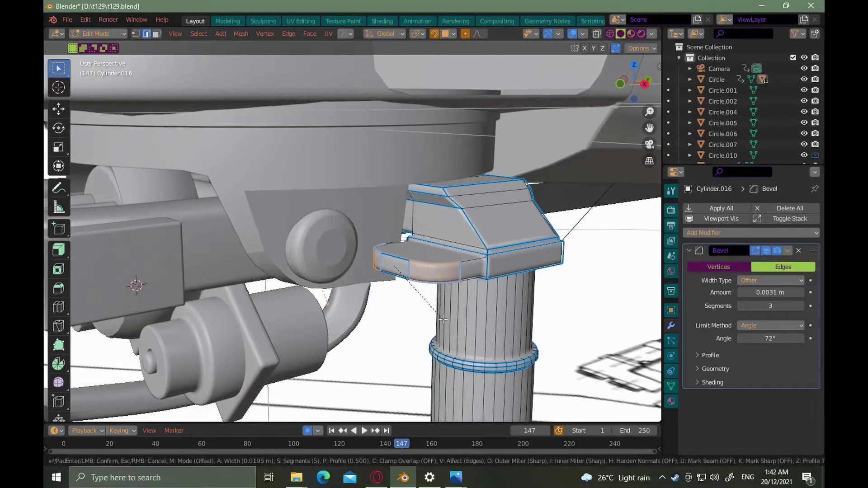
pyautogui.click(461, 321)
pyautogui.press('s')
pyautogui.press('x')
pyautogui.click(435, 296)
pyautogui.moveTo(433, 289); pyautogui.dragTo(419, 277, button='middle')
pyautogui.press('s')
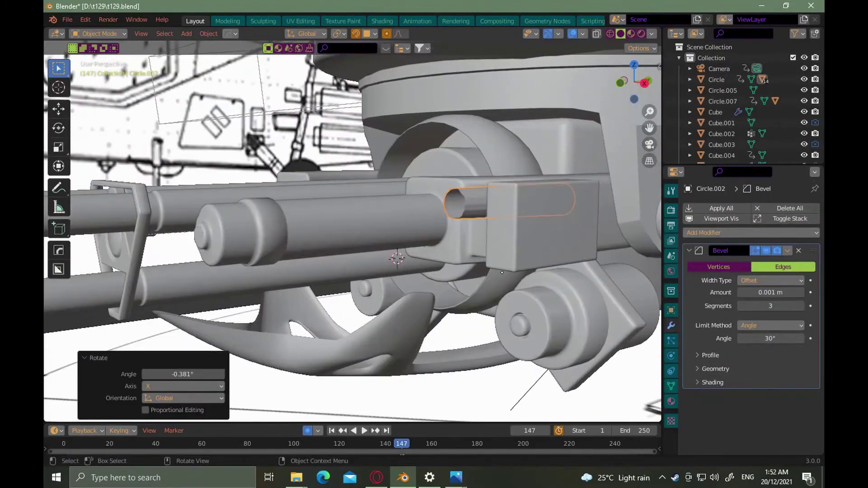
# Rotate the small tube on the gun's side housing slightly about X, move it -0.009716 m along Y, and add a modifier
pyautogui.rightClick(496, 255)
pyautogui.click(538, 265)
pyautogui.press('r')
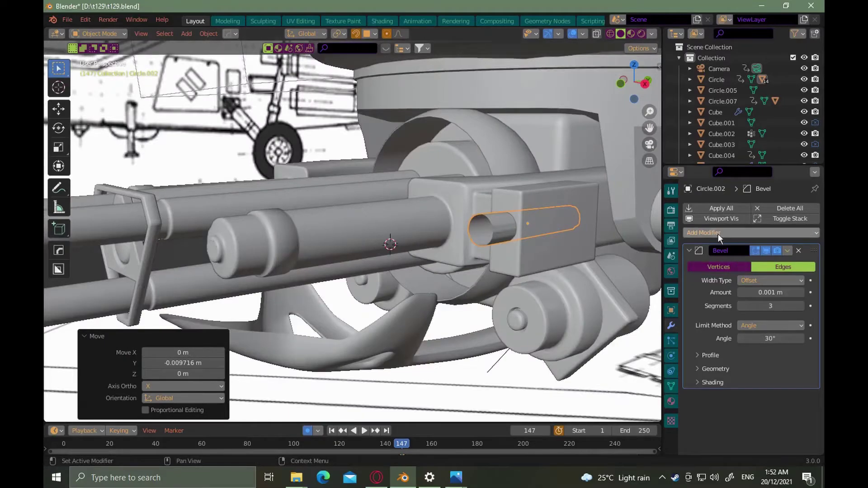
pyautogui.click(718, 233)
pyautogui.click(768, 253)
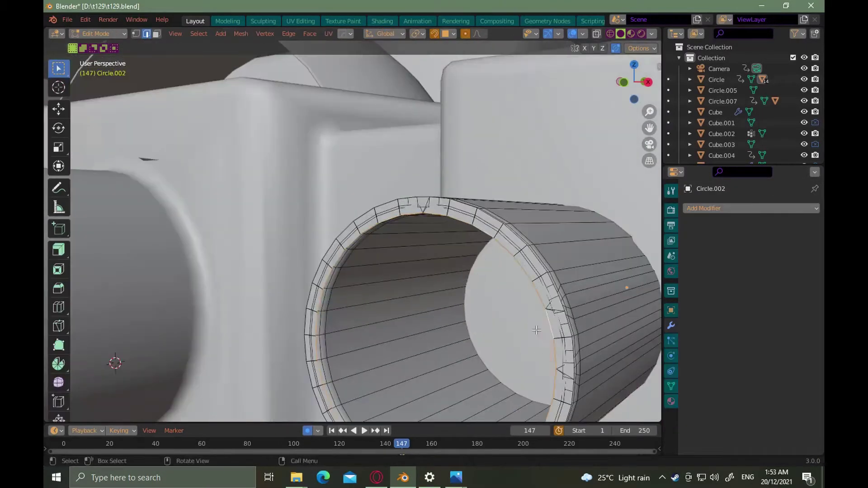
# Fill the tube's inner rim with a face, inset it, and run the Sharpen operation on the tube
pyautogui.press('f')
pyautogui.press('i')
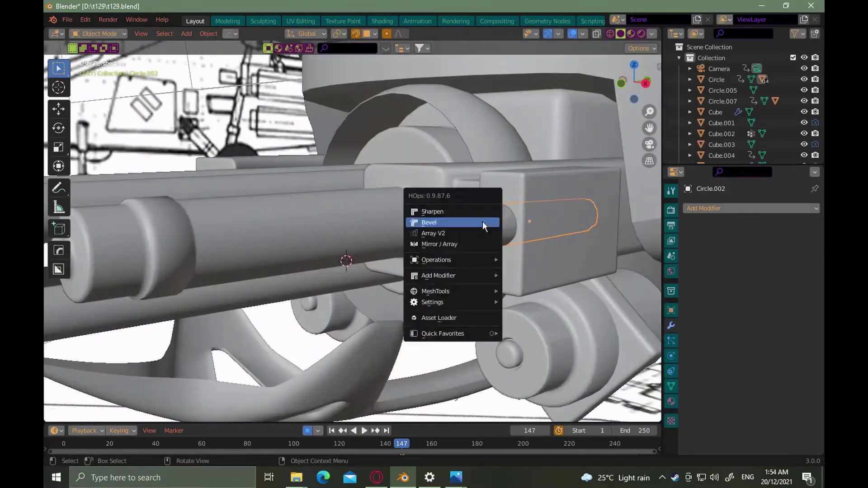
pyautogui.click(479, 212)
pyautogui.click(200, 320)
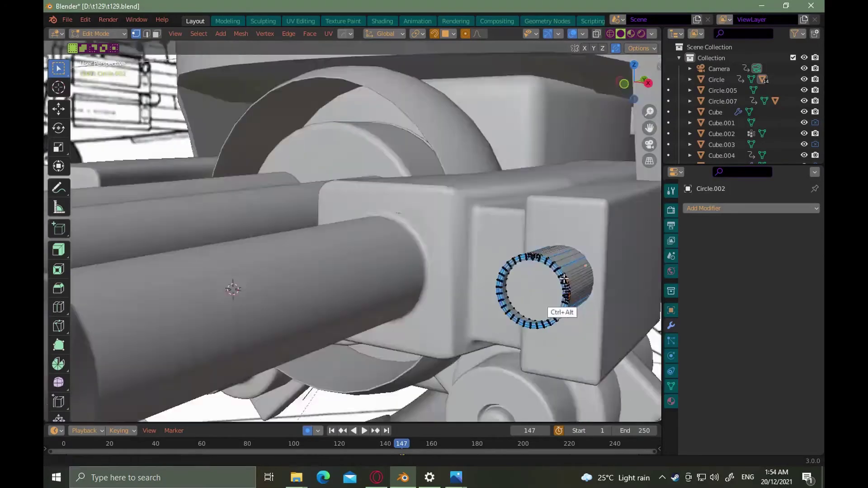
pyautogui.keyDown('alt'); pyautogui.moveTo(559, 286); pyautogui.dragTo(565, 277, button='middle'); pyautogui.keyUp('alt')
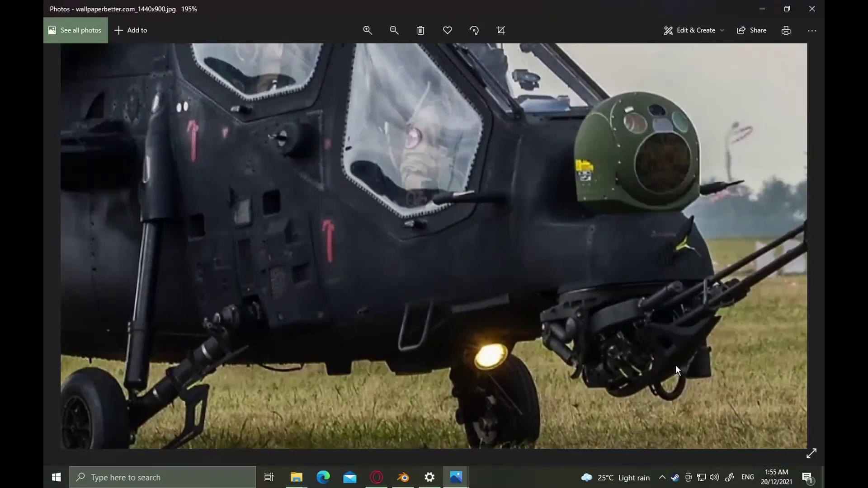
# Examine the side of the gun turret in the reference photo and the matching area on the model
pyautogui.hotkey('alt', 'Tab')
pyautogui.hotkey('alt', 'Tab')
pyautogui.hotkey('alt', 'Tab')
pyautogui.keyDown('alt'); pyautogui.moveTo(598, 267); pyautogui.dragTo(404, 325); pyautogui.keyUp('alt')
pyautogui.keyDown('alt'); pyautogui.moveTo(357, 359); pyautogui.dragTo(472, 338, button='middle'); pyautogui.keyUp('alt')
pyautogui.moveTo(464, 300); pyautogui.dragTo(414, 253, button='middle')
# Add a cube near the cylinder under the gun, scale it down, and adjust its scale along Y
pyautogui.hotkey('shift', 'a')
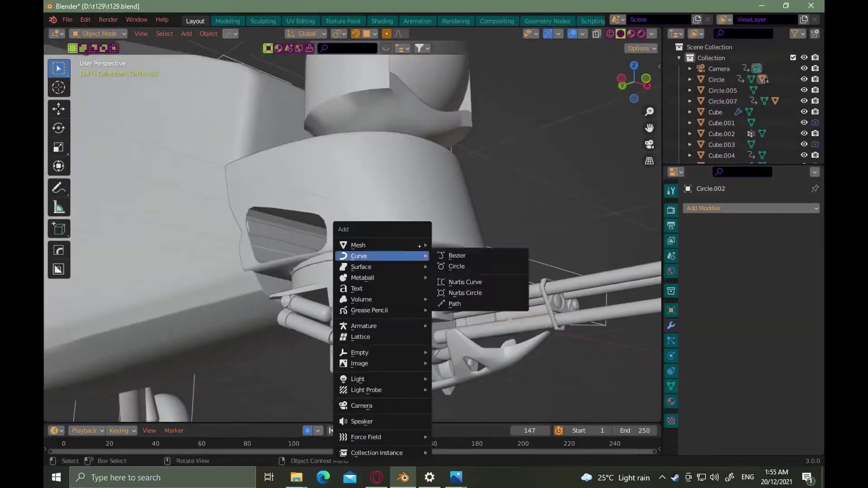
pyautogui.click(455, 256)
pyautogui.press('s')
pyautogui.click(361, 347)
pyautogui.press('s')
pyautogui.press('y')
pyautogui.click(389, 350)
pyautogui.moveTo(389, 350); pyautogui.dragTo(395, 363, button='middle')
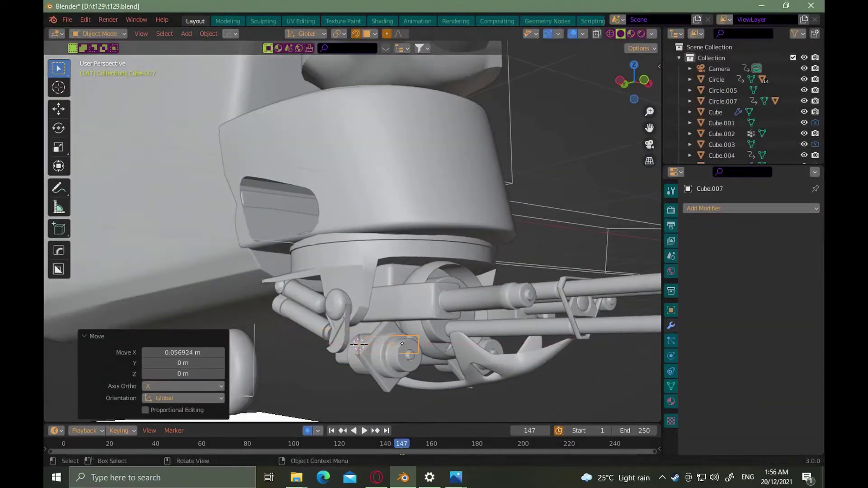
# Position the new block under the gun's side housing by moving it along Z and X
pyautogui.press('g')
pyautogui.press('z')
pyautogui.click(402, 332)
pyautogui.scroll(4, 402, 332)
pyautogui.moveTo(402, 333); pyautogui.dragTo(389, 357, button='middle')
pyautogui.press('g')
pyautogui.press('x')
pyautogui.click(375, 335)
pyautogui.scroll(-4, 390, 377)
# Apply the mirror modifier of the cylinder under the gun and separate its two sides into individual objects
pyautogui.click(383, 371)
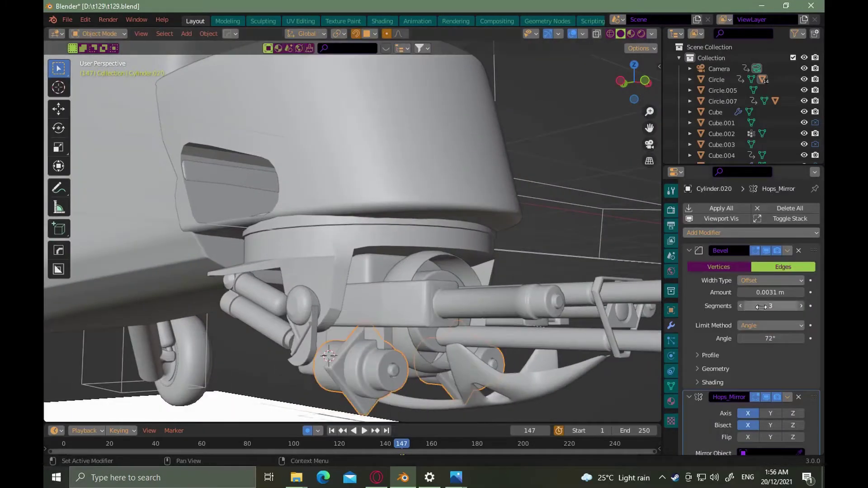
pyautogui.click(788, 397)
pyautogui.click(768, 386)
pyautogui.press('Tab')
pyautogui.click(367, 365)
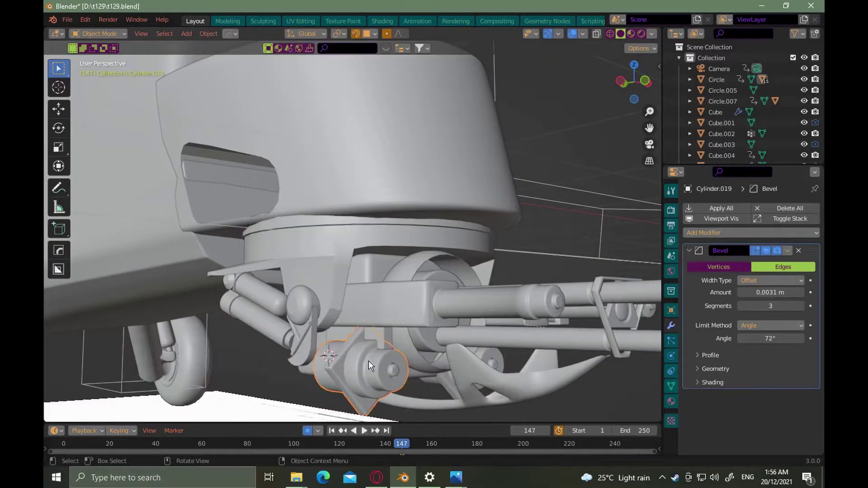
# Move the block under the side housing -0.057615 m along Y, rescale it, and adjust its height along Z
pyautogui.moveTo(363, 359); pyautogui.dragTo(425, 342, button='middle')
pyautogui.click(395, 336)
pyautogui.press('g')
pyautogui.press('y')
pyautogui.click(398, 336)
pyautogui.press('s')
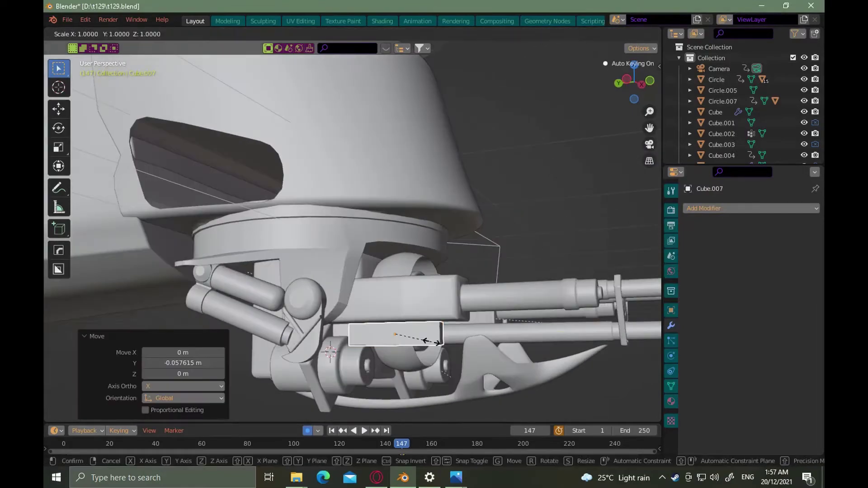
pyautogui.scroll(2, 368, 272)
pyautogui.press('s')
pyautogui.press('g')
pyautogui.press('z')
pyautogui.click(373, 372)
# Bevel the long edges of the block into a rounded profile and check it against the reference photo
pyautogui.keyDown('ctrl'); pyautogui.moveTo(378, 376); pyautogui.dragTo(362, 357, button='middle'); pyautogui.keyUp('ctrl')
pyautogui.press('Tab')
pyautogui.hotkey('ctrl', 'b')
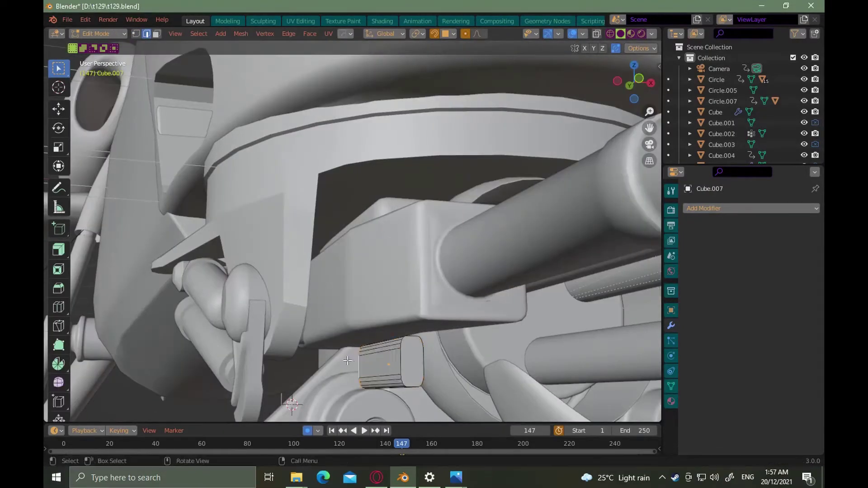
pyautogui.hotkey('alt', 'Tab')
pyautogui.hotkey('alt', 'Tab')
pyautogui.press('Escape')
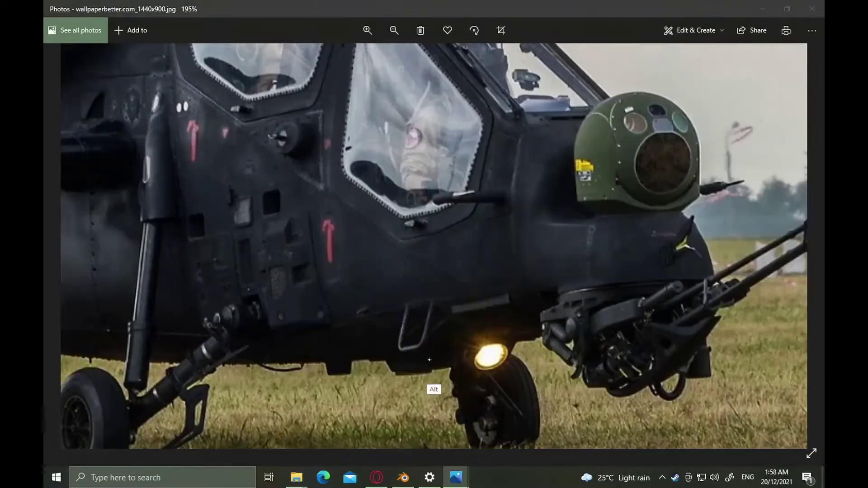
pyautogui.hotkey('alt', 'Tab')
# Set the origin of the separated cylinder to its geometry and rotate the cylinder 45° about Y
pyautogui.rightClick(341, 375)
pyautogui.moveTo(322, 293)
pyautogui.click(391, 304)
pyautogui.click(322, 294)
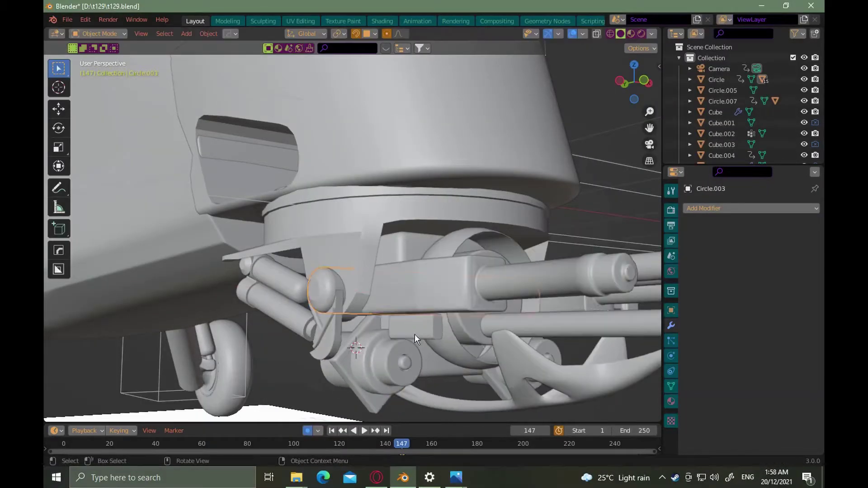
pyautogui.click(414, 335)
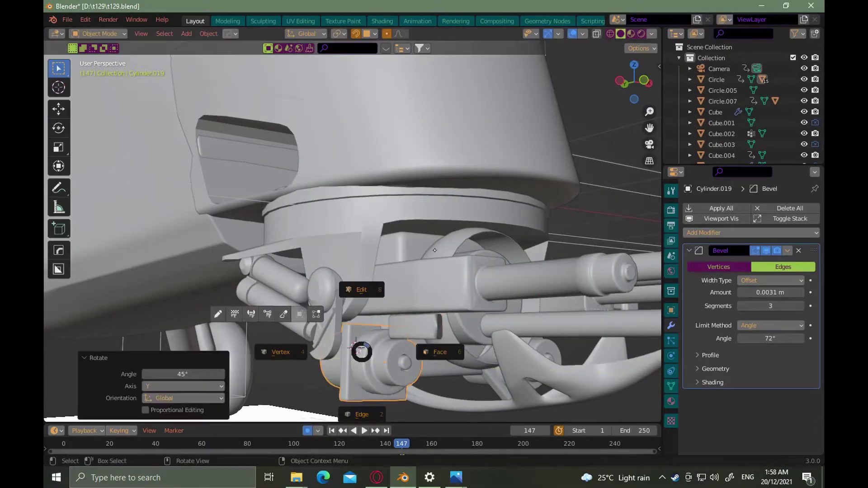
# Round the corners of the cylinder's square mounting plate and move the cylinder along X
pyautogui.click(434, 250)
pyautogui.moveTo(435, 250); pyautogui.dragTo(407, 330, button='middle')
pyautogui.hotkey('alt', 'z')
pyautogui.press('r')
pyautogui.hotkey('alt', 'z')
pyautogui.press('Tab')
pyautogui.press('g')
pyautogui.press('x')
pyautogui.click(378, 362)
pyautogui.moveTo(378, 379); pyautogui.dragTo(357, 382, button='middle')
# Check the reference photo, then rescale the square-plated cylinder and shift it along X
pyautogui.hotkey('alt', 'Tab')
pyautogui.hotkey('alt', 'Tab')
pyautogui.press('s')
pyautogui.click(363, 364)
pyautogui.press('g')
pyautogui.press('x')
pyautogui.click(351, 361)
# Rotate the square-plated cylinder 1.07° in front view and move it -0.002714 m along Z
pyautogui.press('KP_1')
pyautogui.keyDown('shift'); pyautogui.moveTo(364, 236); pyautogui.dragTo(356, 261, button='middle'); pyautogui.keyUp('shift')
pyautogui.scroll(4, 403, 242)
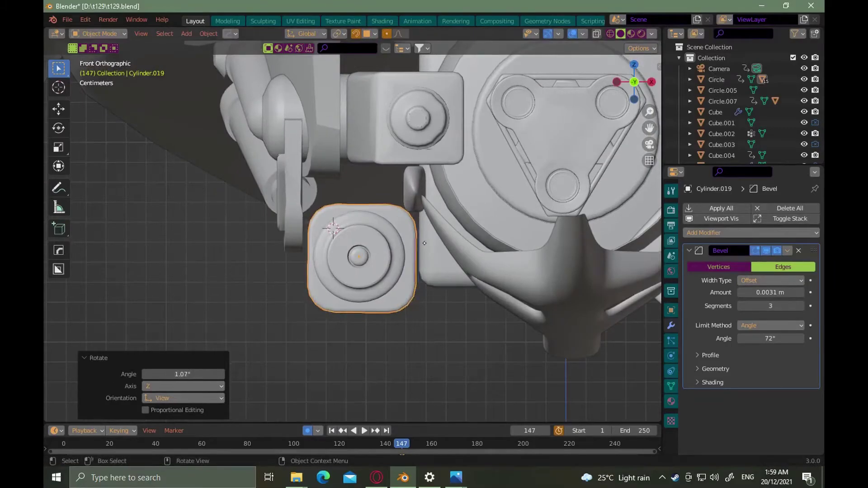
pyautogui.press('g')
pyautogui.press('z')
pyautogui.click(430, 224)
pyautogui.scroll(-6, 508, 282)
pyautogui.moveTo(429, 224); pyautogui.dragTo(429, 282, button='middle')
# Move the opposite diamond-plated cylinder 0.007628 m along X and 0.008215 m along Z
pyautogui.click(596, 250)
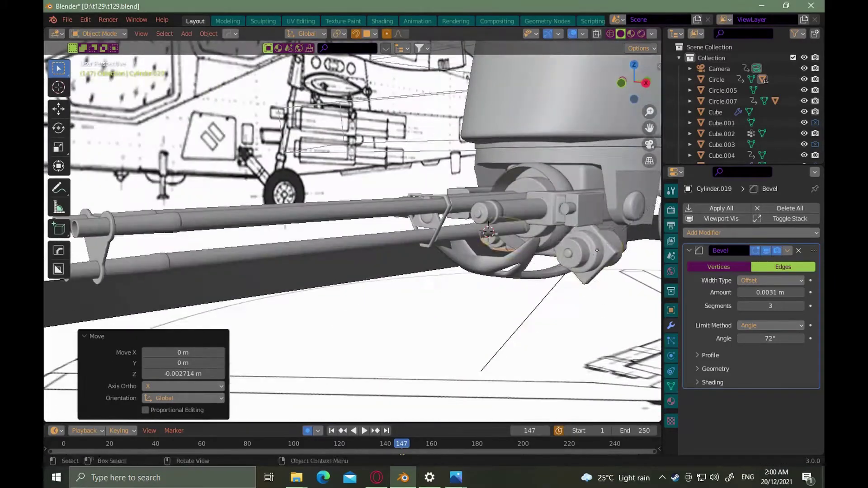
pyautogui.keyDown('alt'); pyautogui.moveTo(622, 291); pyautogui.dragTo(437, 236, button='middle'); pyautogui.keyUp('alt')
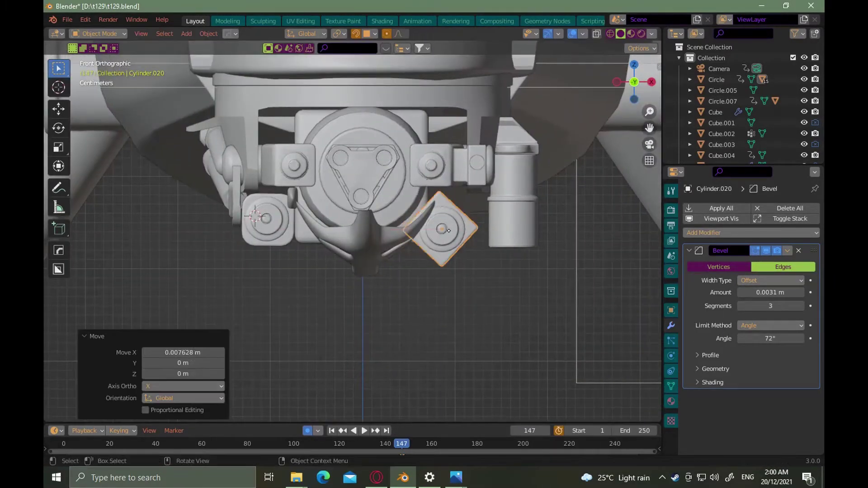
pyautogui.press('g')
pyautogui.press('z')
pyautogui.click(448, 219)
pyautogui.keyDown('alt'); pyautogui.moveTo(448, 219); pyautogui.dragTo(543, 291); pyautogui.keyUp('alt')
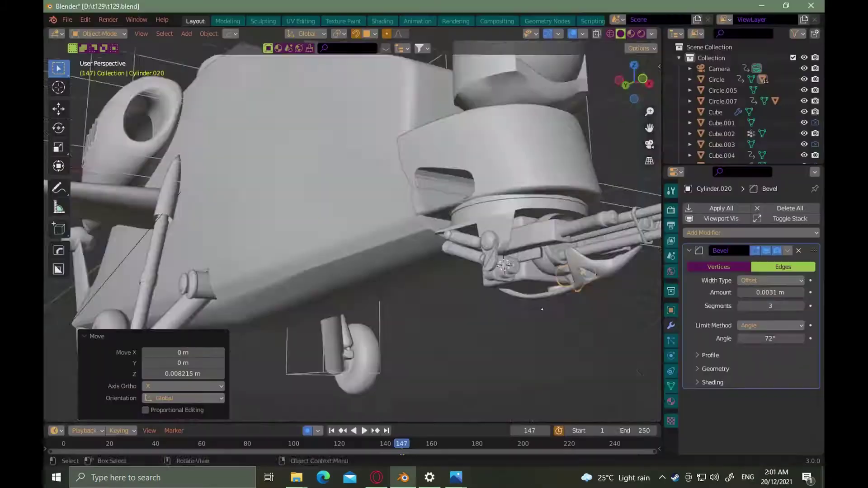
# Inset the front end face of the rounded block under the side housing
pyautogui.scroll(3, 472, 249)
pyautogui.click(559, 226)
pyautogui.hotkey('ctrl', '2')
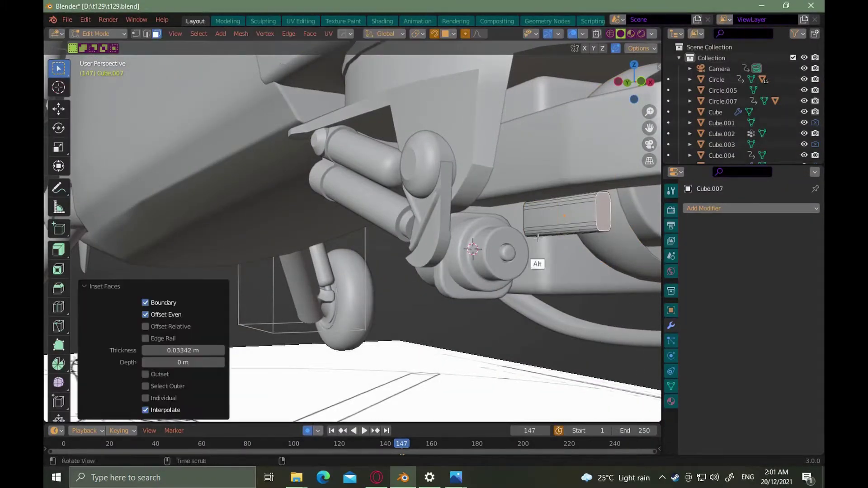
pyautogui.keyDown('alt'); pyautogui.moveTo(538, 238); pyautogui.dragTo(519, 253); pyautogui.keyUp('alt')
pyautogui.press('i')
pyautogui.click(519, 253)
pyautogui.press('Tab')
pyautogui.keyDown('alt'); pyautogui.moveTo(539, 284); pyautogui.dragTo(527, 311); pyautogui.keyUp('alt')
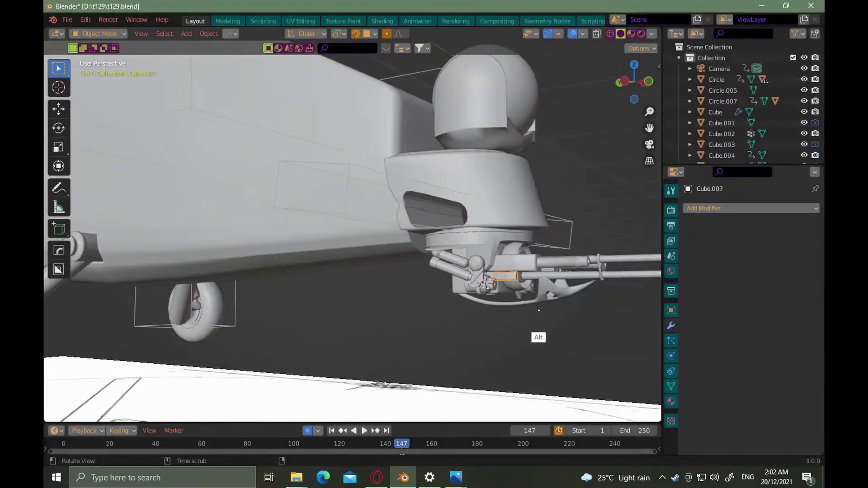
pyautogui.scroll(4, 516, 287)
pyautogui.press('Tab')
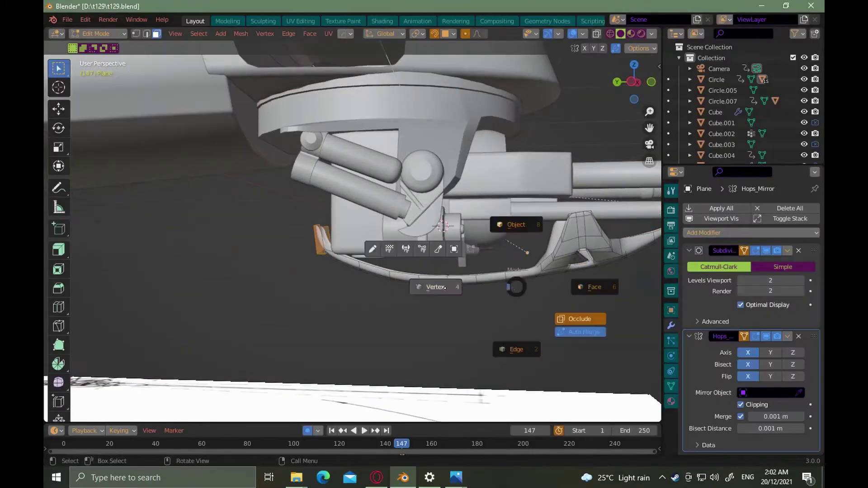
pyautogui.click(446, 288)
pyautogui.keyDown('alt'); pyautogui.moveTo(445, 287); pyautogui.dragTo(250, 244, button='middle'); pyautogui.keyUp('alt')
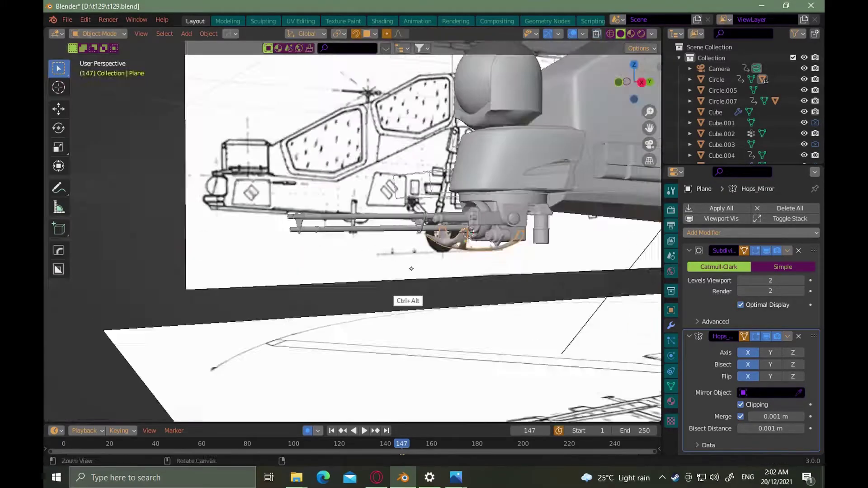
# Rotate the small flat block beneath the gun 90° about Y and 17.3° about Z
pyautogui.moveTo(543, 289); pyautogui.dragTo(570, 277, button='middle')
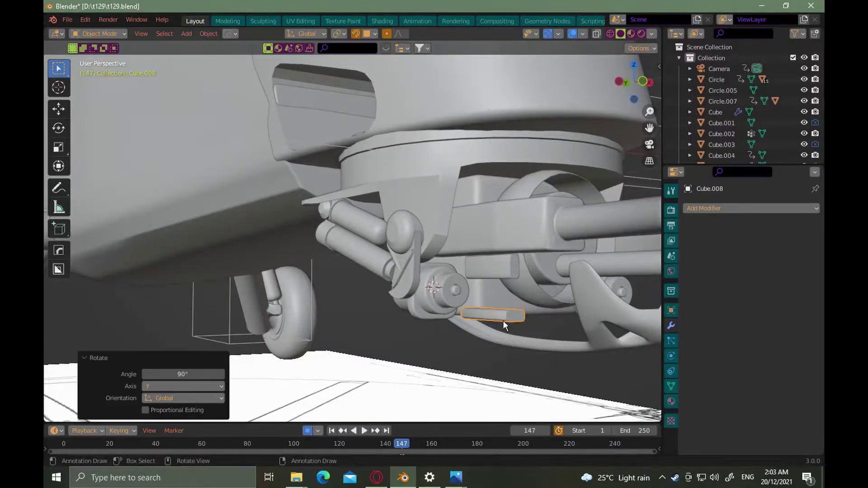
pyautogui.press('r')
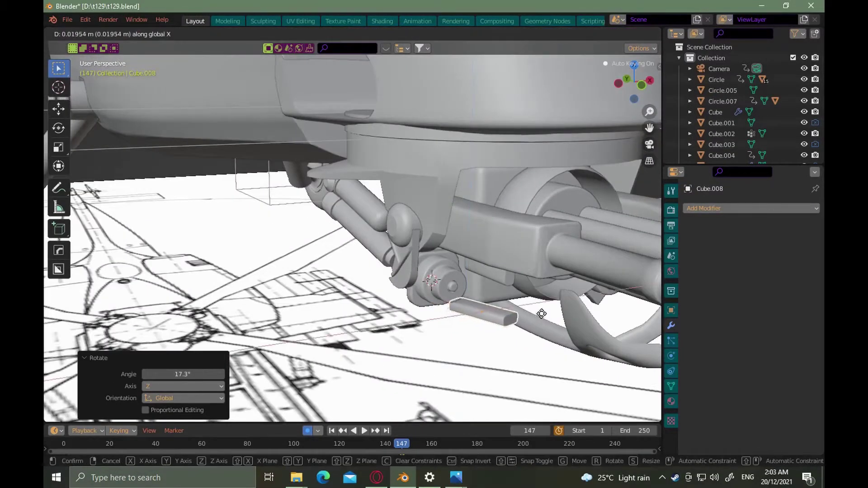
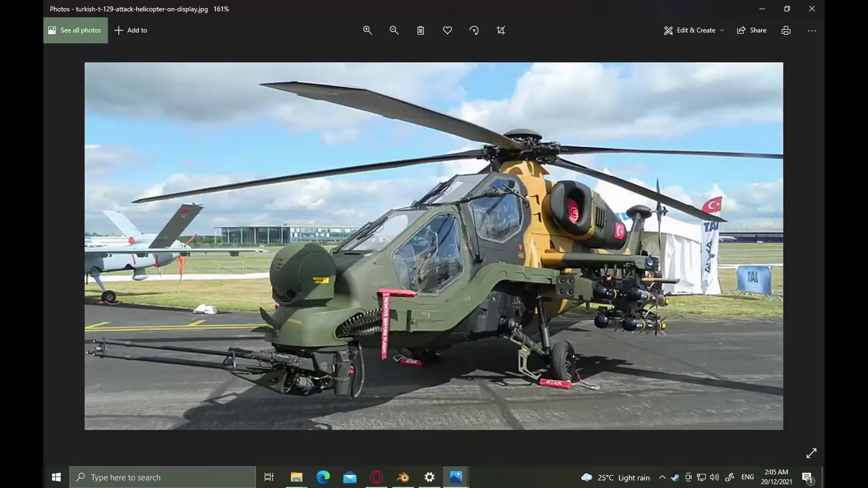
# Switch to Blender and add a path curve at the 3D cursor beneath the gun turret
pyautogui.hotkey('alt', 'Tab')
pyautogui.hotkey('shift', 'a')
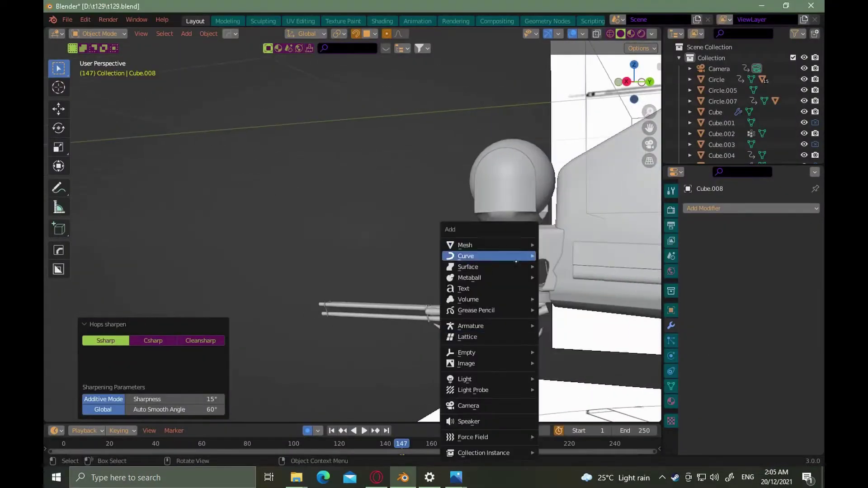
pyautogui.click(561, 303)
pyautogui.scroll(-2, 561, 303)
pyautogui.press('r')
pyautogui.press('Escape')
pyautogui.moveTo(497, 323); pyautogui.dragTo(527, 341, button='middle')
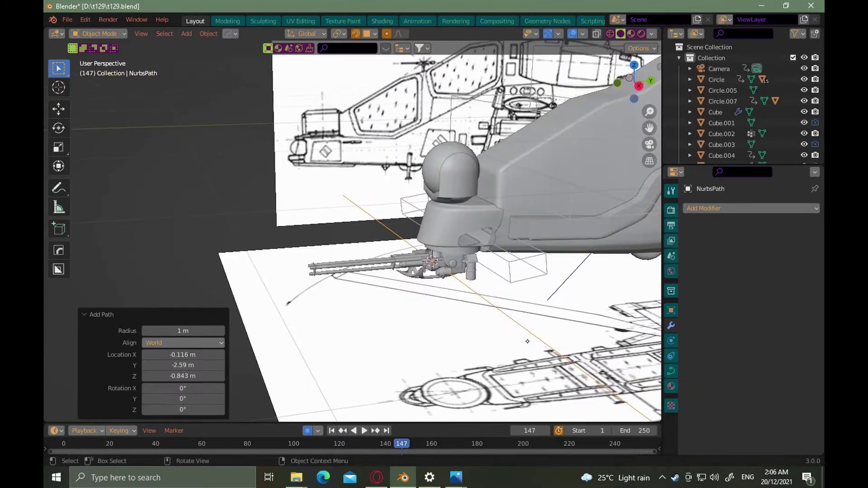
# Move the path's far control point over to the turret's side cylinder
pyautogui.press('Tab')
pyautogui.scroll(-2, 509, 322)
pyautogui.click(197, 337)
pyautogui.press('g')
pyautogui.click(519, 312)
# Move the next control point of the path -1.0278 m along X and -1.3739 m along Y toward the turret
pyautogui.moveTo(452, 344); pyautogui.dragTo(543, 384, button='middle')
pyautogui.scroll(5, 627, 240)
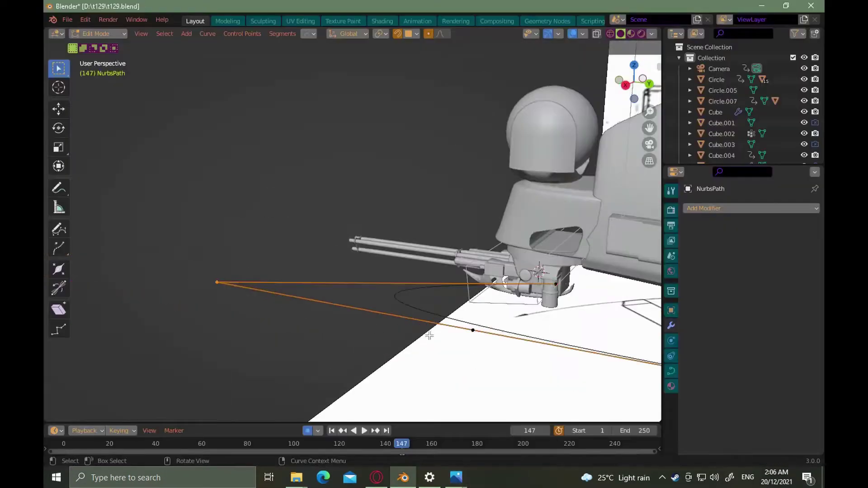
pyautogui.keyDown('alt'); pyautogui.moveTo(560, 294); pyautogui.dragTo(384, 335); pyautogui.keyUp('alt')
pyautogui.press('g')
pyautogui.click(323, 324)
# Arrange the path's control points in right view into a drooping loop between the side cylinder and the fuselage underside
pyautogui.press('KP_3')
pyautogui.scroll(5, 314, 229)
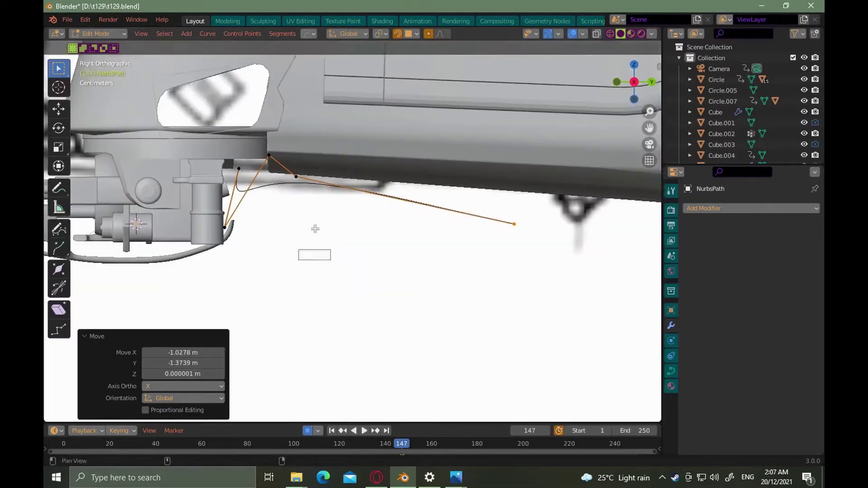
pyautogui.press('g')
pyautogui.click(310, 254)
pyautogui.click(254, 324)
pyautogui.click(239, 227)
pyautogui.press('g')
pyautogui.click(256, 239)
pyautogui.click(284, 309)
pyautogui.press('g')
pyautogui.click(246, 317)
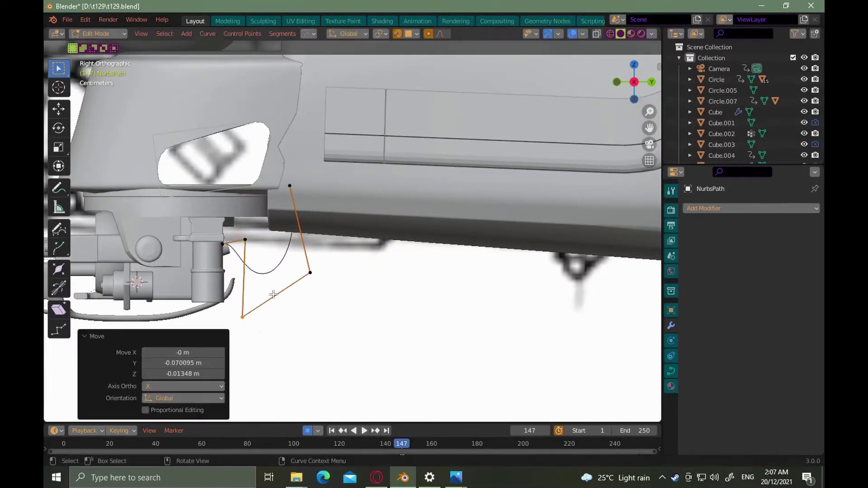
# Move the selected control point of the hose path 0.019242 m along X
pyautogui.rightClick(277, 292)
pyautogui.click(235, 168)
pyautogui.click(256, 320)
pyautogui.keyDown('alt'); pyautogui.moveTo(256, 319); pyautogui.dragTo(283, 333); pyautogui.keyUp('alt')
pyautogui.scroll(-5, 405, 298)
pyautogui.click(448, 312)
pyautogui.press('g')
pyautogui.press('x')
pyautogui.click(500, 316)
# Shift the hose path's outlying control point along X toward the turret in top view
pyautogui.keyDown('alt'); pyautogui.moveTo(398, 320); pyautogui.dragTo(532, 313); pyautogui.keyUp('alt')
pyautogui.press('g')
pyautogui.click(488, 397)
pyautogui.moveTo(488, 397); pyautogui.dragTo(523, 338, button='middle')
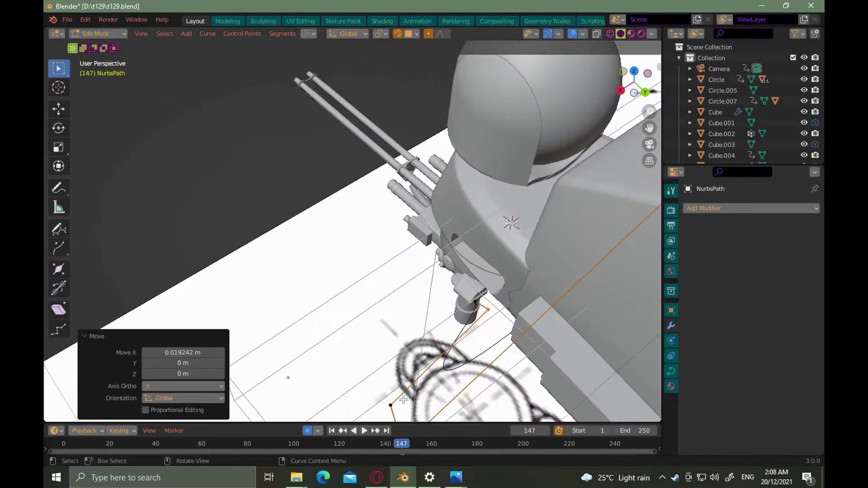
pyautogui.press('KP_7')
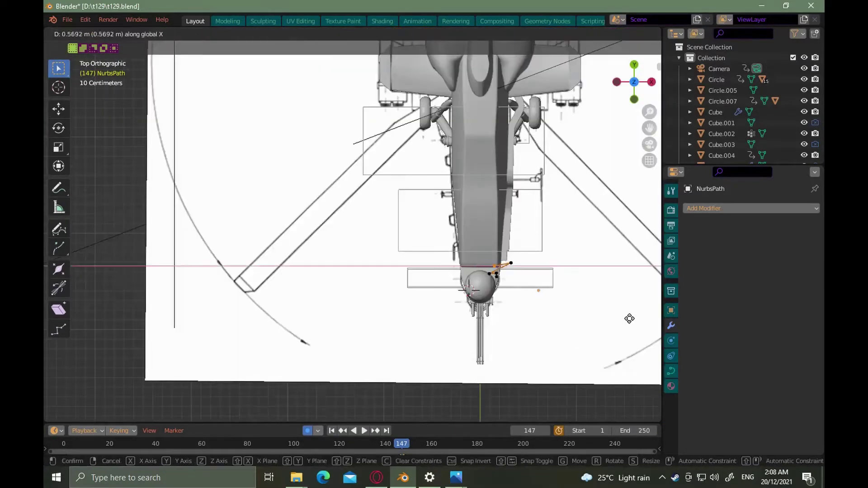
pyautogui.click(629, 319)
# Pull the remaining outer control points of the hose path in behind the turret in top view
pyautogui.scroll(8, 511, 286)
pyautogui.press('g')
pyautogui.click(473, 235)
pyautogui.click(511, 191)
pyautogui.press('g')
pyautogui.click(459, 214)
pyautogui.press('KP_3')
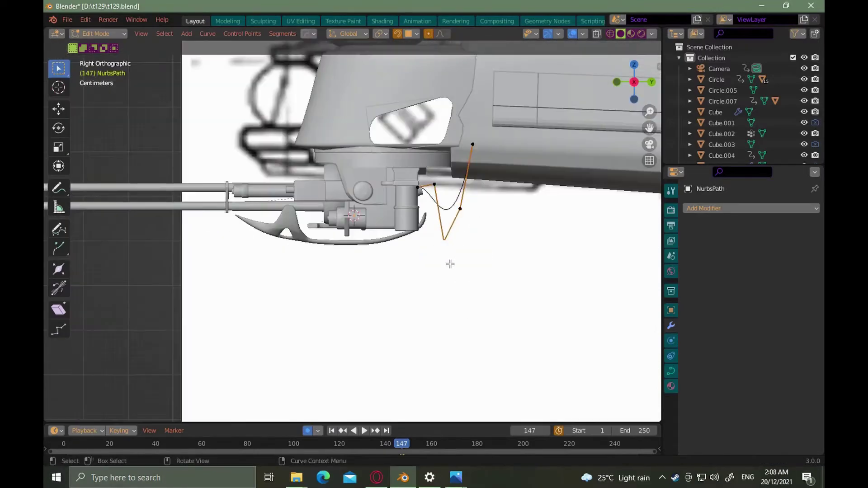
# Subdivide the hose path between its selected control points and lower the bottom of the loop along Z
pyautogui.rightClick(375, 215)
pyautogui.click(416, 191)
pyautogui.keyDown('shift'); pyautogui.click(459, 208); pyautogui.keyUp('shift')
pyautogui.rightClick(447, 193)
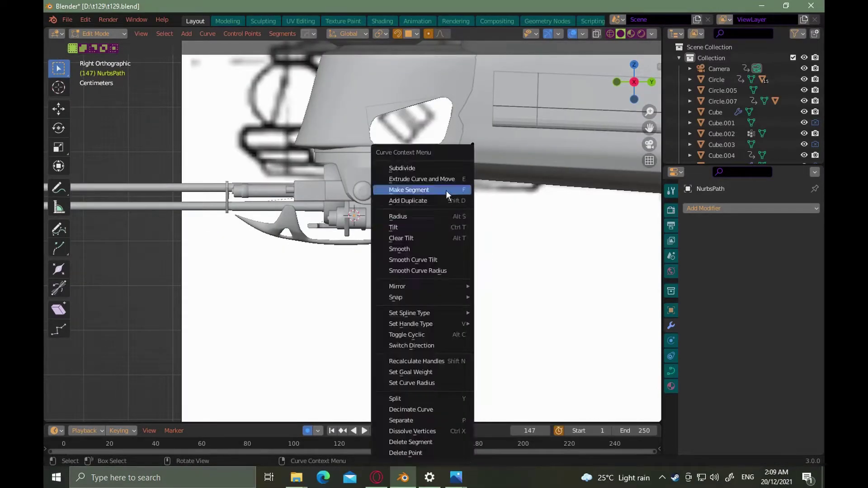
pyautogui.click(407, 168)
pyautogui.click(452, 224)
pyautogui.press('g')
pyautogui.press('z')
pyautogui.click(463, 289)
pyautogui.press('g')
# Move the hose path's upper end point along Y beneath the fuselage and leave curve editing
pyautogui.keyDown('alt'); pyautogui.moveTo(448, 226); pyautogui.dragTo(531, 212); pyautogui.keyUp('alt')
pyautogui.click(479, 220)
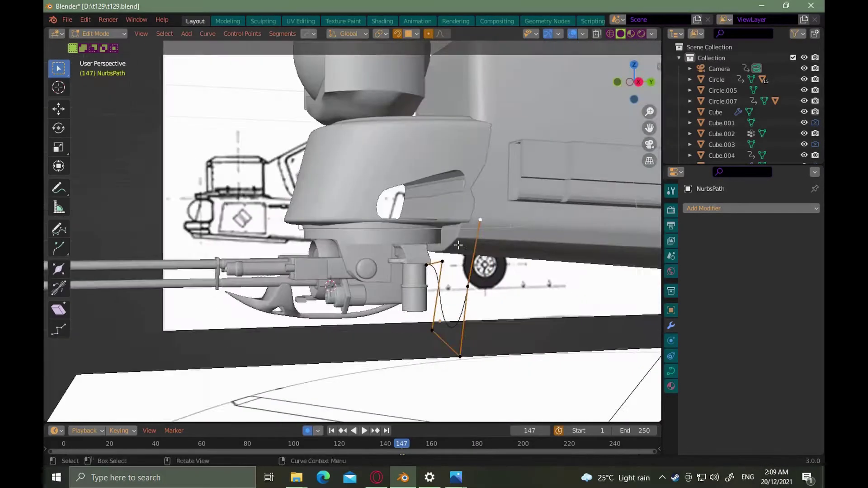
pyautogui.press('g')
pyautogui.press('y')
pyautogui.click(467, 296)
pyautogui.press('Tab')
# Select all control points of the hose path and open the choice of modifiers for it
pyautogui.keyDown('alt'); pyautogui.moveTo(467, 297); pyautogui.dragTo(479, 226); pyautogui.keyUp('alt')
pyautogui.press('Tab')
pyautogui.press('a')
pyautogui.click(705, 208)
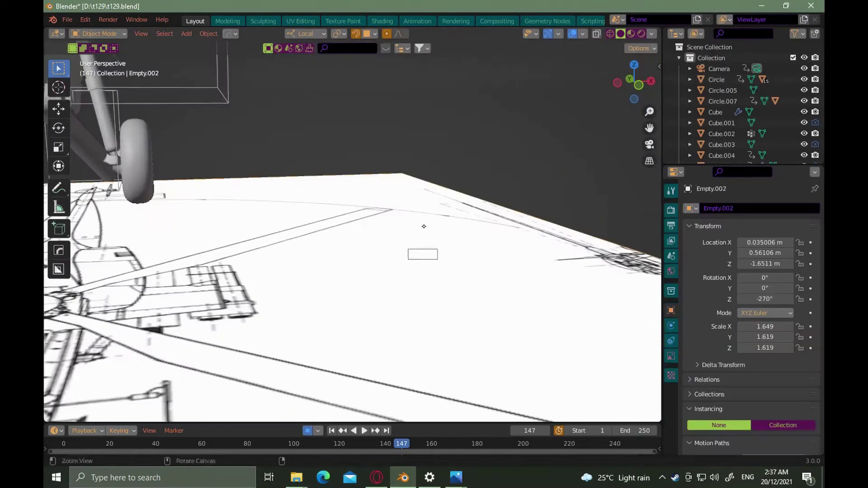
# Add a Subdivision Surface modifier to the flat curved strip beneath the gun (Cube.008)
pyautogui.moveTo(420, 252); pyautogui.dragTo(329, 258, button='middle')
pyautogui.scroll(6, 349, 250)
pyautogui.click(358, 266)
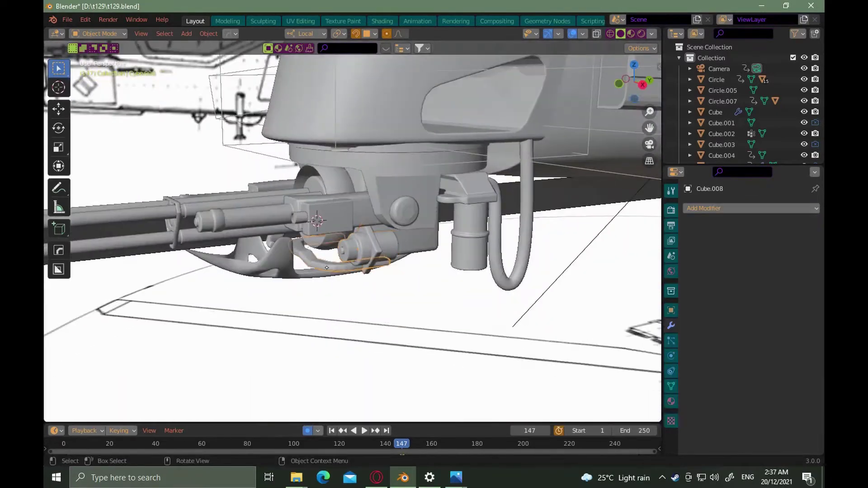
pyautogui.scroll(2, 358, 265)
pyautogui.click(705, 208)
pyautogui.click(613, 407)
# Add a Subdivision Surface modifier to the S-shaped arm beside the gun (Cube.007)
pyautogui.moveTo(357, 285); pyautogui.dragTo(351, 274, button='middle')
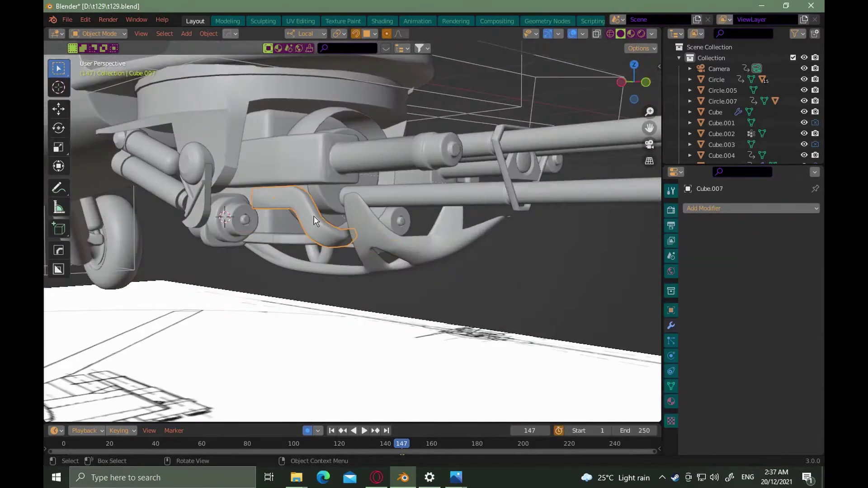
pyautogui.click(769, 208)
pyautogui.click(627, 408)
# Add a supporting edge loop beside the recess at the S-shaped arm's rear end and slide the nearby edges
pyautogui.moveTo(403, 291); pyautogui.dragTo(391, 283, button='middle')
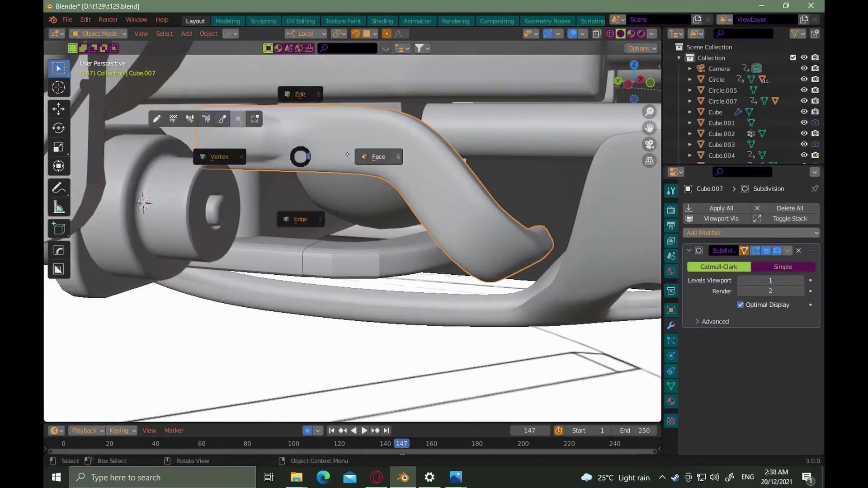
pyautogui.press('g')
pyautogui.press('g')
pyautogui.click(276, 148)
pyautogui.moveTo(276, 149); pyautogui.dragTo(257, 161, button='middle')
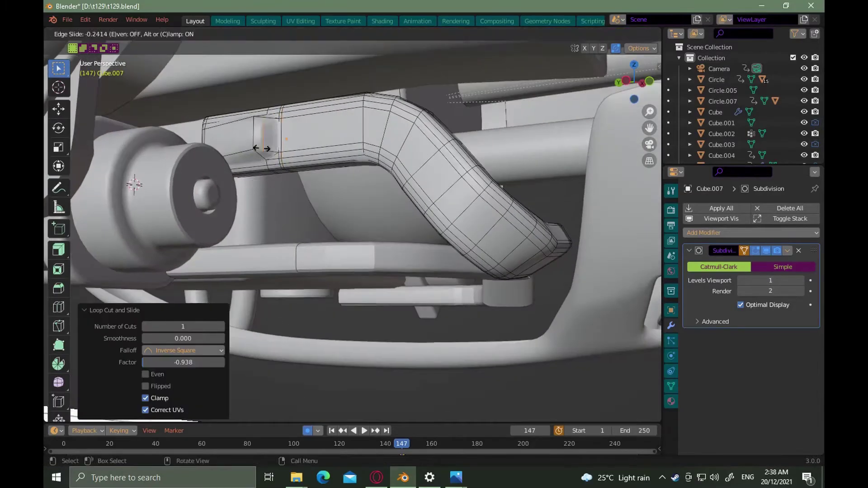
pyautogui.click(262, 159)
pyautogui.press('Escape')
pyautogui.keyDown('ctrl'); pyautogui.keyDown('alt'); pyautogui.moveTo(266, 149); pyautogui.dragTo(304, 175); pyautogui.keyUp('alt'); pyautogui.keyUp('ctrl')
# Move the recess edge of the S-shaped arm 0.002505 m along local X and scale it down to about 0.76
pyautogui.press('Tab')
pyautogui.press('Tab')
pyautogui.click(334, 214)
pyautogui.moveTo(334, 215); pyautogui.dragTo(331, 235, button='middle')
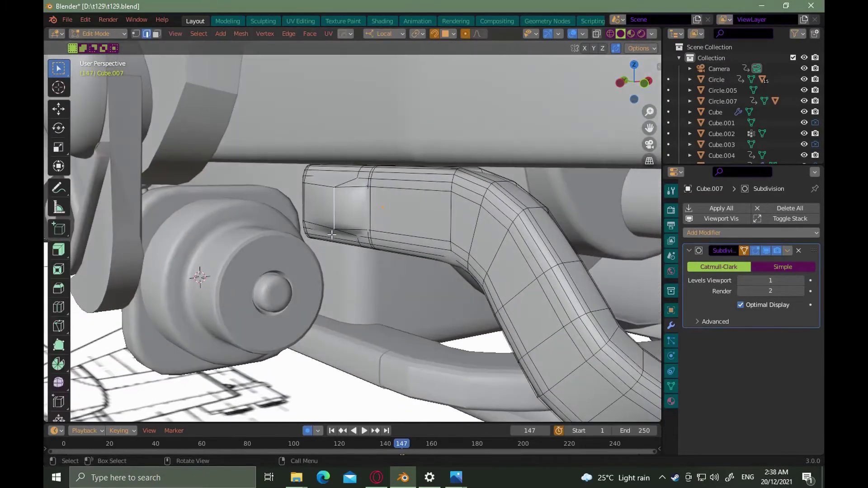
pyautogui.press('s')
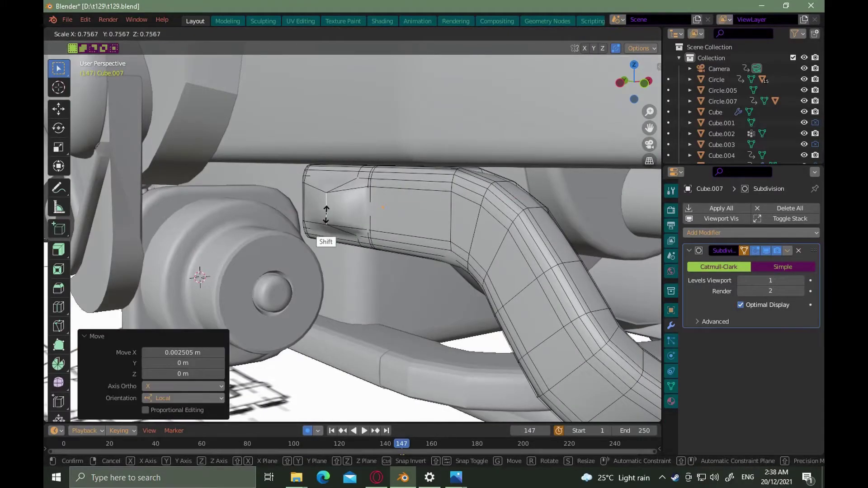
pyautogui.click(327, 214)
# Sharpen the S-shaped arm with Ssharp at 15° sharpness and 60° auto smooth
pyautogui.press('Tab')
pyautogui.keyDown('ctrl'); pyautogui.keyDown('alt'); pyautogui.moveTo(326, 214); pyautogui.dragTo(374, 235); pyautogui.keyUp('alt'); pyautogui.keyUp('ctrl')
pyautogui.press('q')
pyautogui.click(362, 271)
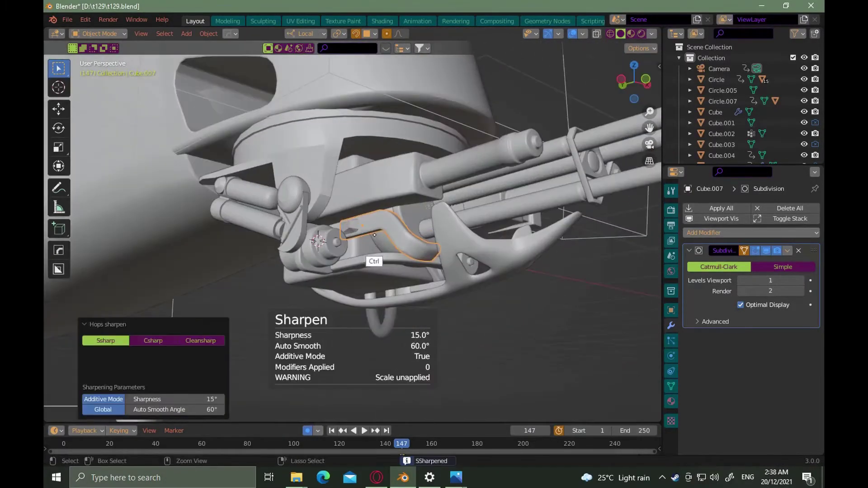
# Compare the turret's underside with the gun in the reference photo KTRNOE4O6FBCHMEHAPJPUU7TRY.jpg
pyautogui.moveTo(374, 235); pyautogui.dragTo(274, 304, button='middle')
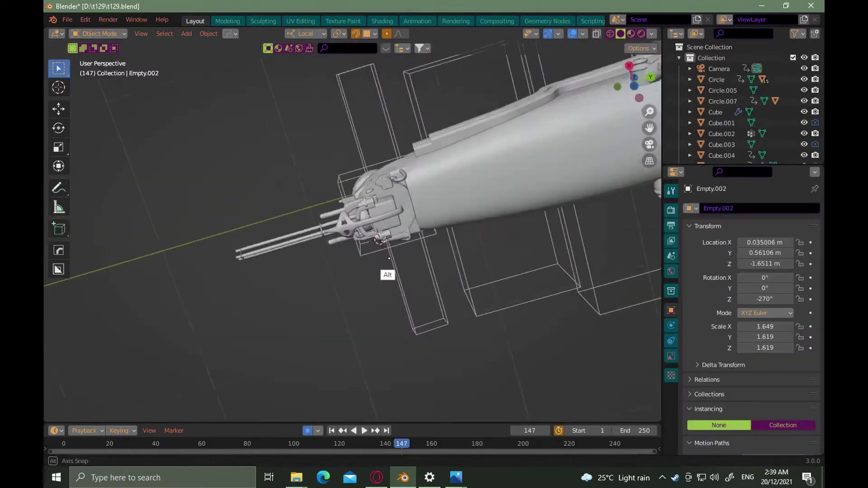
pyautogui.moveTo(388, 273); pyautogui.dragTo(389, 246, button='middle')
pyautogui.hotkey('alt', 'Tab')
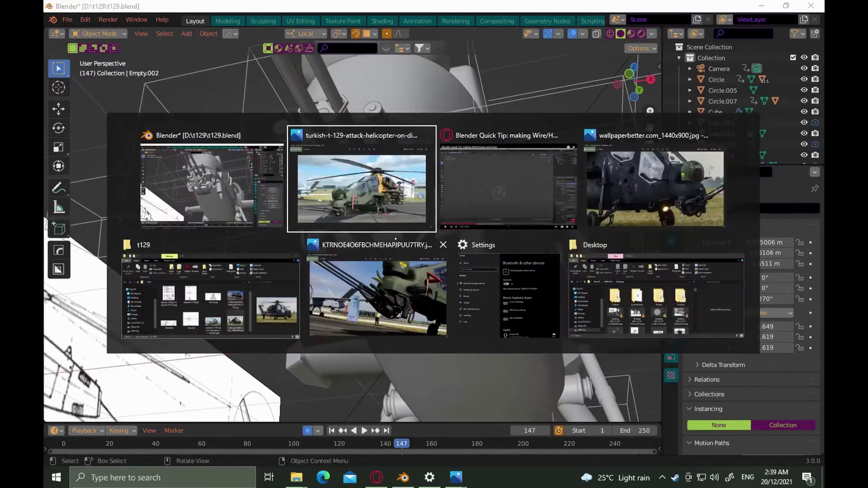
pyautogui.click(396, 238)
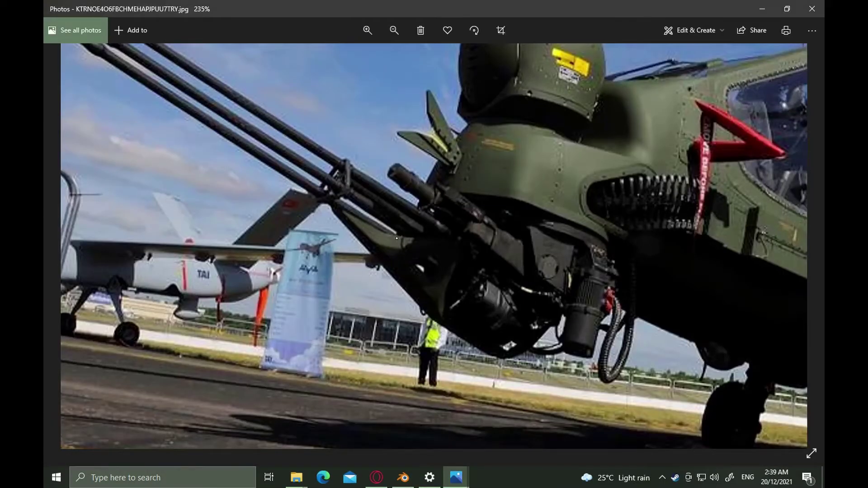
pyautogui.hotkey('alt', 'Tab')
pyautogui.keyDown('alt'); pyautogui.moveTo(469, 290); pyautogui.dragTo(412, 296); pyautogui.keyUp('alt')
pyautogui.keyDown('alt'); pyautogui.moveTo(406, 307); pyautogui.dragTo(399, 289); pyautogui.keyUp('alt')
pyautogui.click(397, 284)
pyautogui.press('Tab')
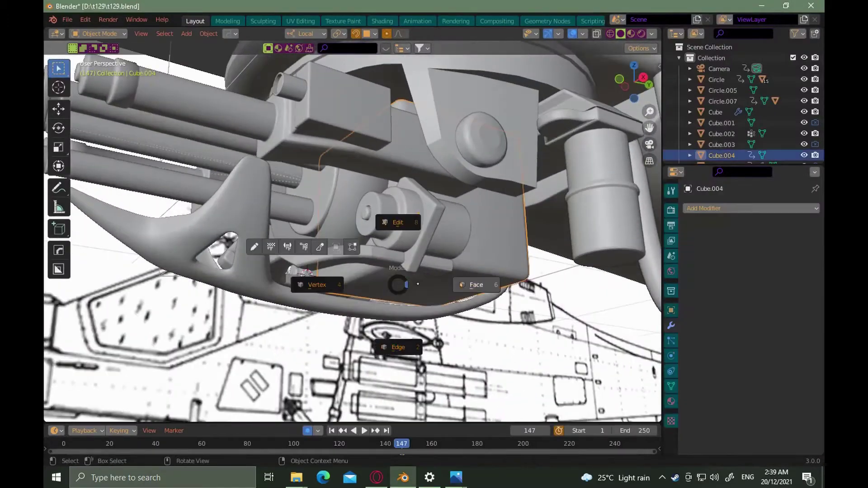
pyautogui.click(330, 270)
pyautogui.rightClick(330, 269)
pyautogui.click(392, 290)
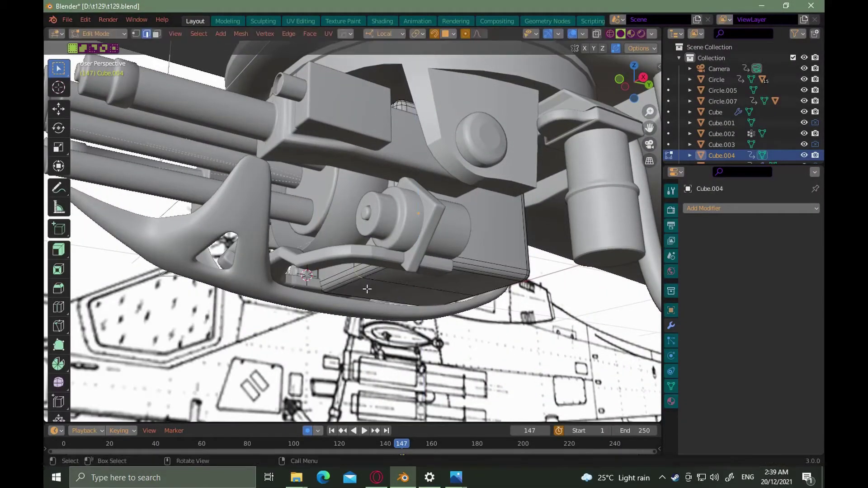
pyautogui.moveTo(367, 289); pyautogui.dragTo(326, 359, button='middle')
pyautogui.hotkey('ctrl', 'Tab')
# Select the end face of the flat strip beneath the gun, extrude it and rotate the extruded end
pyautogui.click(407, 251)
pyautogui.click(338, 311)
pyautogui.click(336, 324)
pyautogui.press('Tab')
pyautogui.press('ctrl+KP_Add')
pyautogui.scroll(2, 335, 322)
pyautogui.press('e')
pyautogui.click(318, 321)
pyautogui.press('r')
pyautogui.click(308, 318)
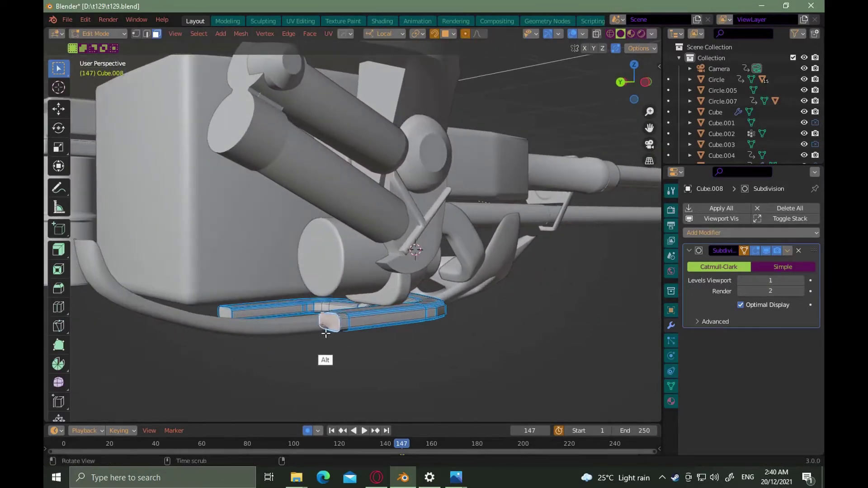
# Extrude the strip's end face -0.010307 m along its normal
pyautogui.scroll(8, 332, 307)
pyautogui.moveTo(332, 308); pyautogui.dragTo(378, 296, button='middle')
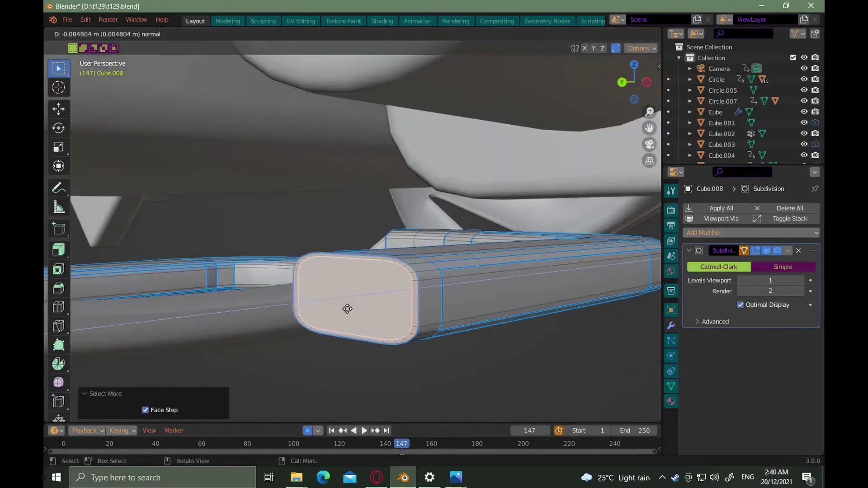
pyautogui.click(330, 338)
pyautogui.scroll(-6, 329, 339)
pyautogui.moveTo(329, 339); pyautogui.dragTo(372, 314, button='middle')
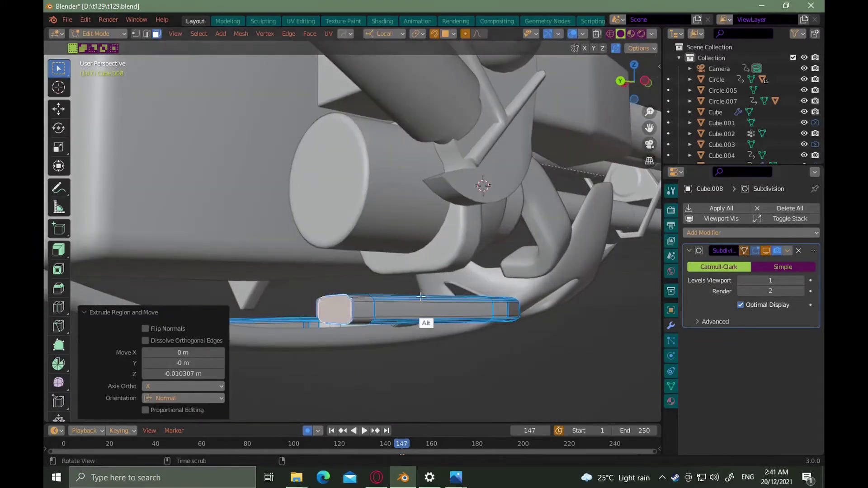
# Try to cut a lengthwise edge loop around the strip near its end face
pyautogui.scroll(6, 420, 297)
pyautogui.moveTo(421, 296); pyautogui.dragTo(427, 294, button='middle')
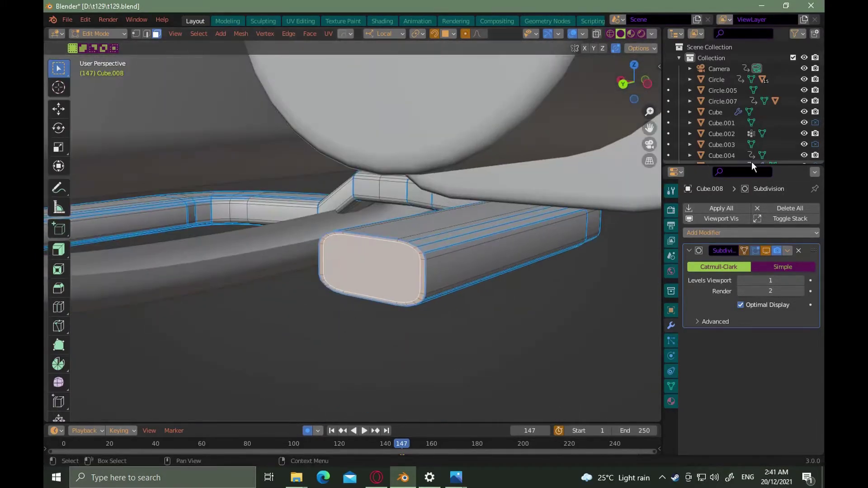
pyautogui.click(409, 275)
pyautogui.hotkey('ctrl', 'z')
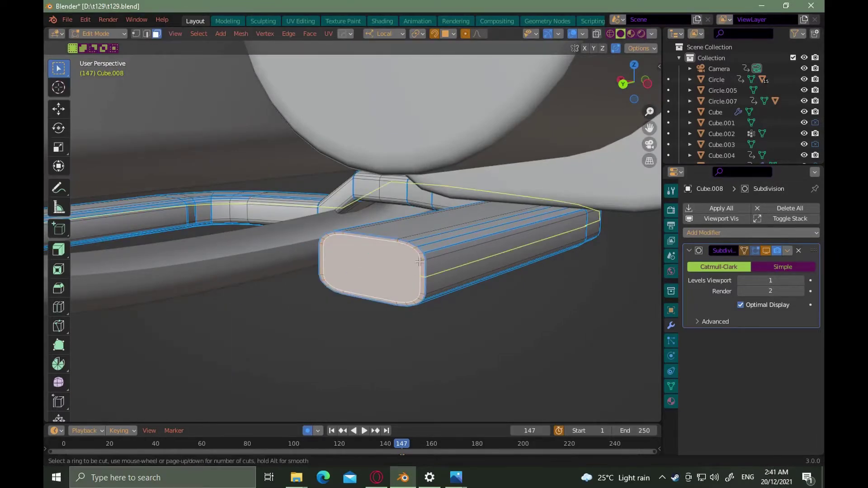
pyautogui.click(321, 243)
pyautogui.hotkey('ctrl', 'z')
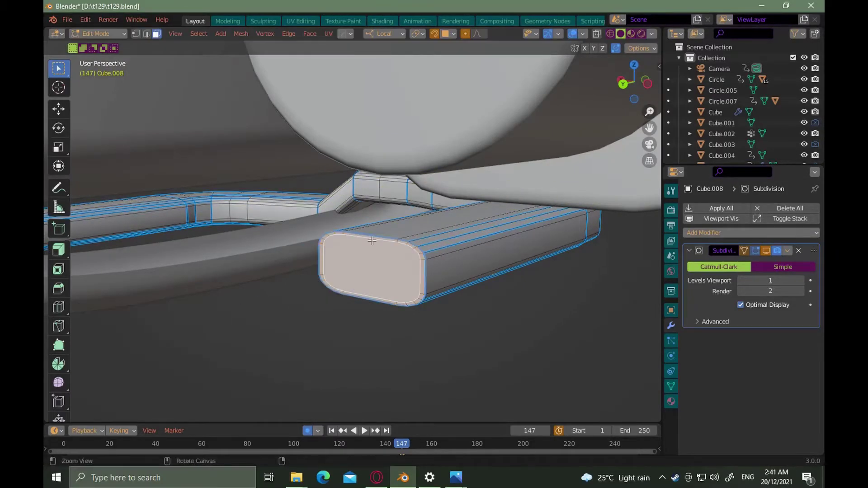
# Try to delete the faces at the strip's end
pyautogui.moveTo(357, 280)
pyautogui.keyDown('ctrl'); pyautogui.keyDown('alt'); pyautogui.mouseDown()
pyautogui.moveTo(364, 315)
pyautogui.moveTo(355, 289)
pyautogui.mouseUp(); pyautogui.keyUp('alt'); pyautogui.keyUp('ctrl')
pyautogui.keyDown('alt'); pyautogui.moveTo(354, 325); pyautogui.dragTo(378, 300); pyautogui.keyUp('alt')
pyautogui.moveTo(379, 300); pyautogui.dragTo(374, 159, button='middle')
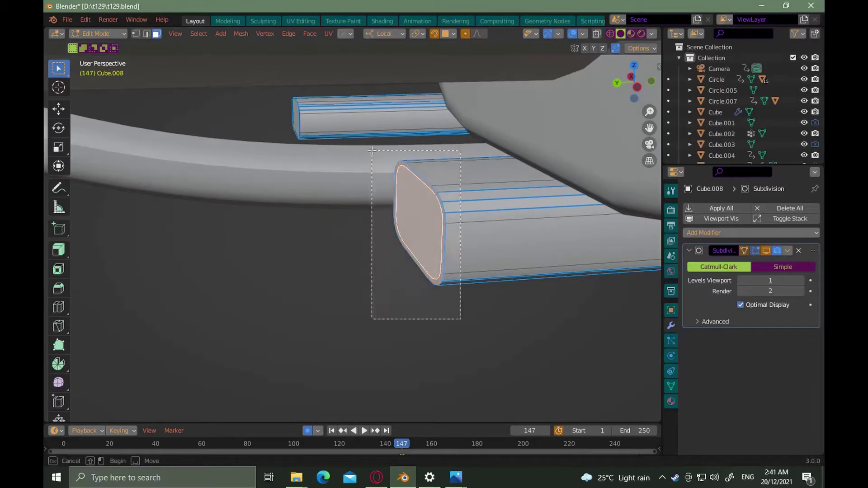
pyautogui.press('x')
pyautogui.click(443, 325)
pyautogui.hotkey('ctrl', 'z')
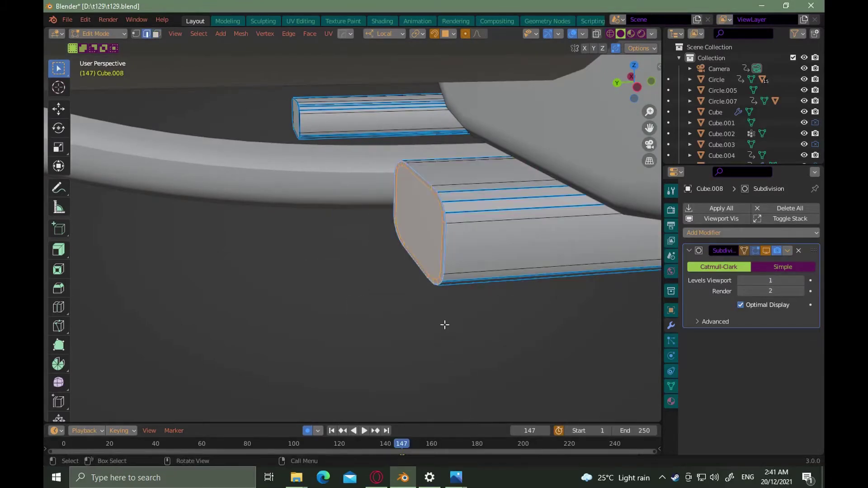
# Extrude the strip's end about 0.02 m along its local Y axis
pyautogui.moveTo(436, 334); pyautogui.dragTo(428, 306, button='middle')
pyautogui.press('e')
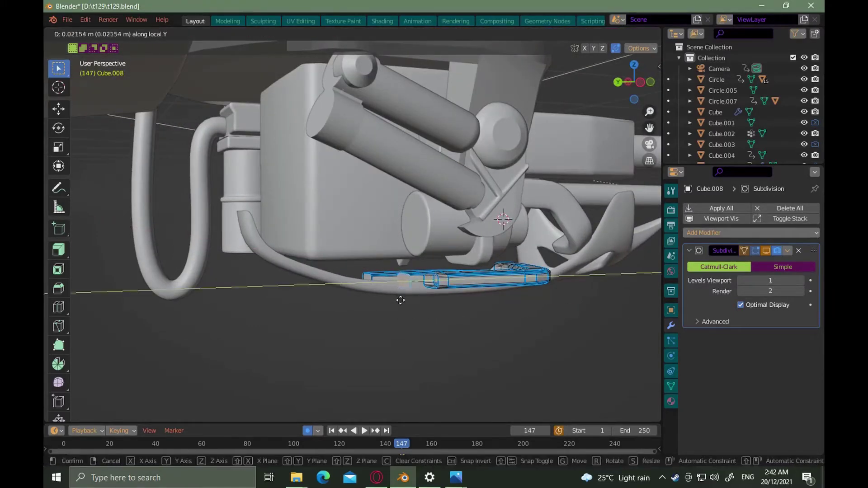
pyautogui.click(404, 304)
# Delete the selected geometry at the strip's extended end and box-select the remaining end section
pyautogui.moveTo(426, 300)
pyautogui.keyDown('ctrl'); pyautogui.mouseDown(button='middle')
pyautogui.moveTo(425, 266)
pyautogui.moveTo(442, 285)
pyautogui.moveTo(442, 273)
pyautogui.mouseUp(button='middle'); pyautogui.keyUp('ctrl')
pyautogui.press('x')
pyautogui.click(424, 270)
pyautogui.moveTo(442, 273); pyautogui.dragTo(407, 172)
pyautogui.moveTo(423, 257); pyautogui.dragTo(436, 285, button='middle')
pyautogui.moveTo(441, 286); pyautogui.dragTo(402, 183)
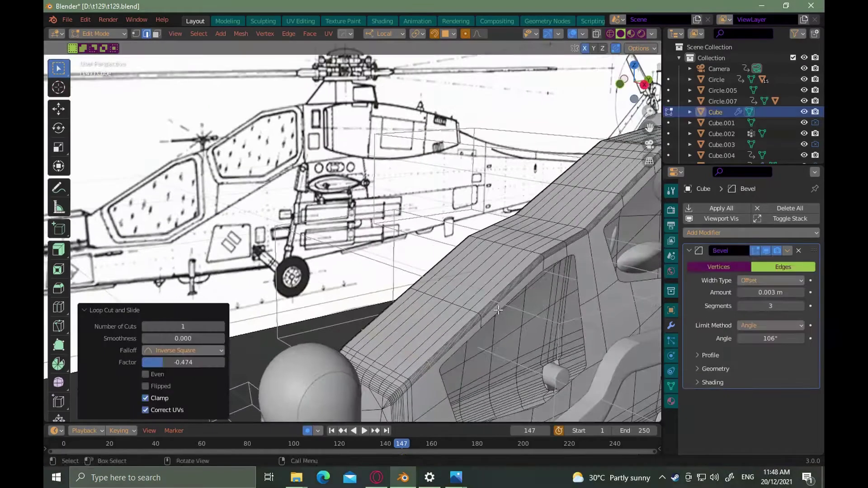
# Select the top faces of the front canopy roof section and inset them about 0.0168 m
pyautogui.hotkey('alt', 'Tab')
pyautogui.hotkey('alt', 'Tab')
pyautogui.press('Tab')
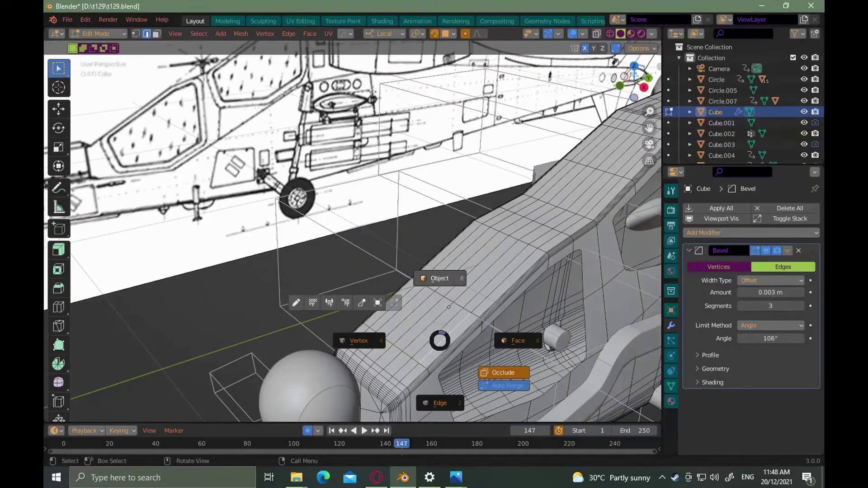
pyautogui.click(449, 307)
pyautogui.press('Tab')
pyautogui.click(488, 339)
pyautogui.click(444, 339)
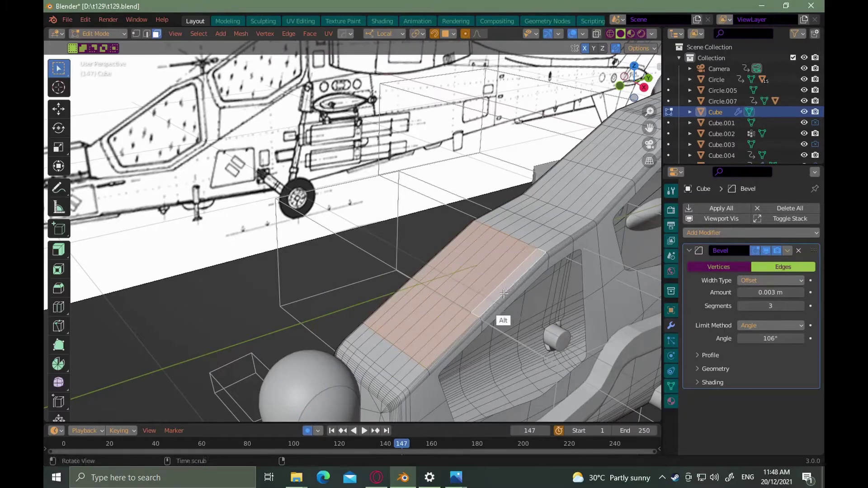
pyautogui.hotkey('alt', 'Tab')
pyautogui.hotkey('alt', 'Tab')
pyautogui.hotkey('ctrl', 'Tab')
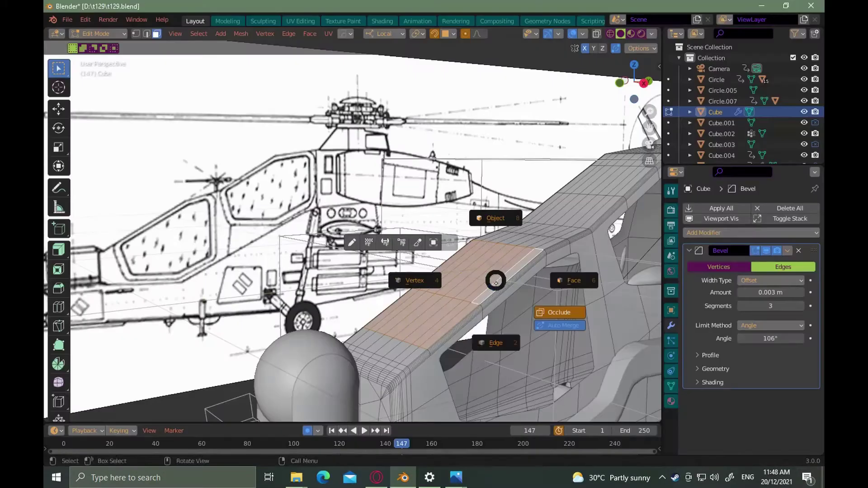
pyautogui.click(496, 283)
pyautogui.scroll(-4, 496, 283)
pyautogui.moveTo(495, 283); pyautogui.dragTo(433, 331, button='middle')
pyautogui.hotkey('alt', 'Tab')
pyautogui.hotkey('alt', 'Tab')
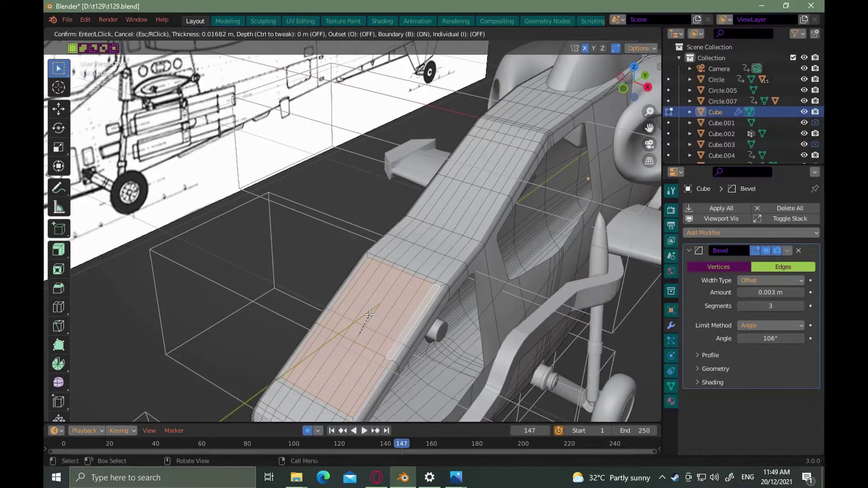
pyautogui.click(369, 314)
# Separate the inset roof faces into their own object and move it to a new collection named window
pyautogui.hotkey('alt', 'Tab')
pyautogui.hotkey('alt', 'Tab')
pyautogui.rightClick(395, 306)
pyautogui.moveTo(388, 304)
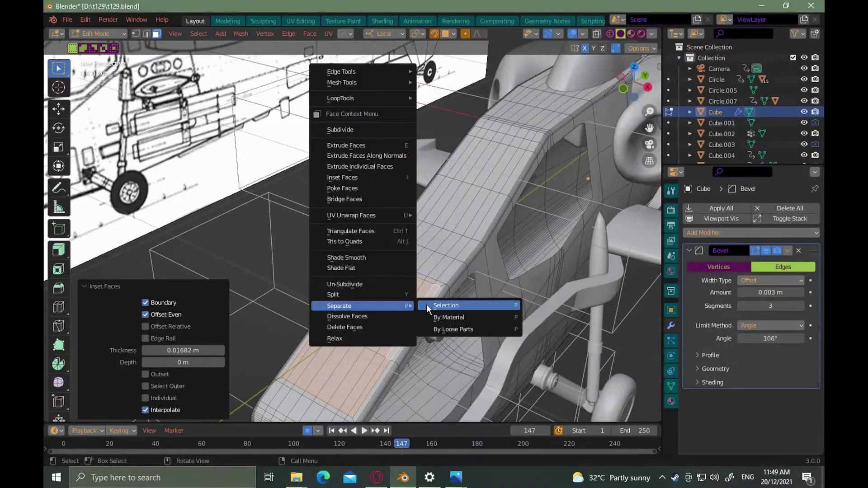
pyautogui.click(427, 305)
pyautogui.press('Tab')
pyautogui.click(387, 296)
pyautogui.press('m')
pyautogui.click(374, 299)
pyautogui.write('window')
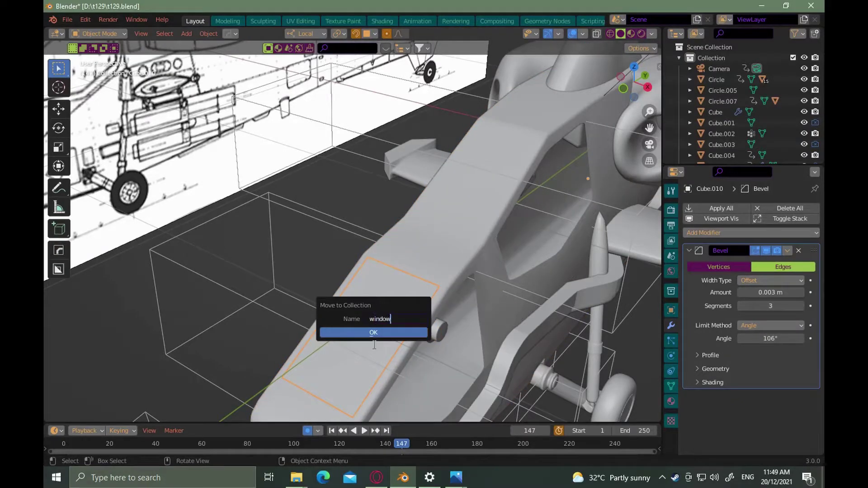
pyautogui.click(373, 333)
# Inset the faces of the roof section just behind the opening about 0.01 m and separate them from the fuselage
pyautogui.press('h')
pyautogui.moveTo(410, 256); pyautogui.dragTo(386, 294, button='middle')
pyautogui.click(373, 337)
pyautogui.press('Tab')
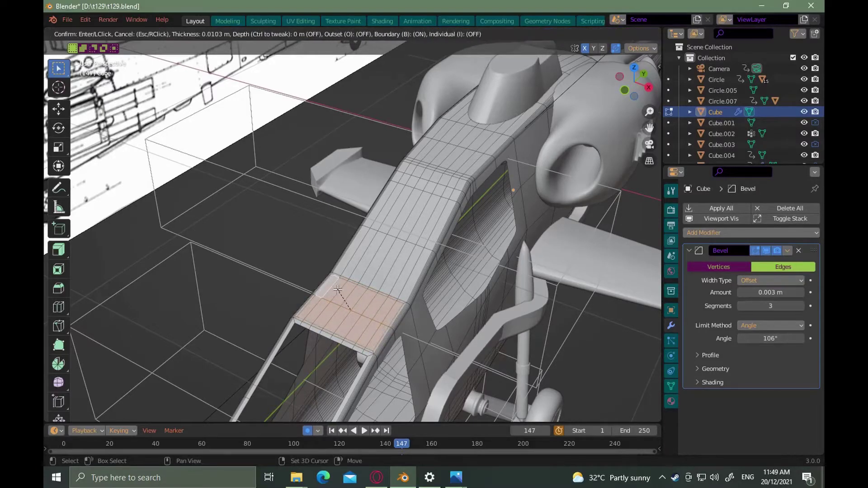
pyautogui.click(344, 306)
pyautogui.rightClick(344, 306)
pyautogui.click(389, 305)
# Move the second separated roof panel to the window collection
pyautogui.press('Tab')
pyautogui.click(370, 320)
pyautogui.press('m')
pyautogui.click(371, 320)
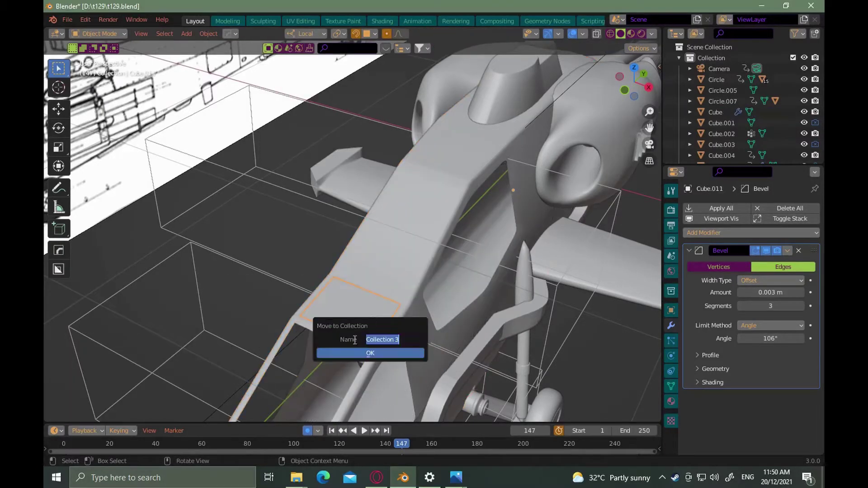
pyautogui.rightClick(347, 321)
pyautogui.press('m')
pyautogui.click(360, 348)
pyautogui.click(351, 318)
pyautogui.press('z')
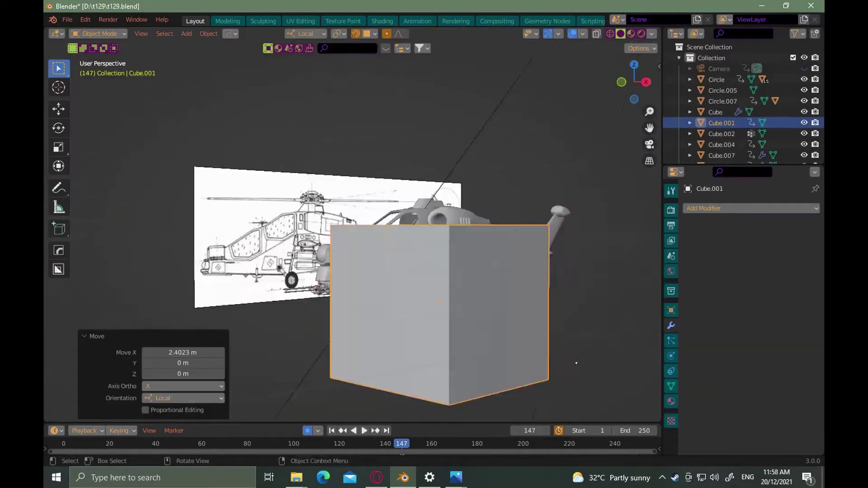
# Scale the new cube in front of the helicopter uniformly by 1.082
pyautogui.keyDown('alt'); pyautogui.moveTo(576, 363); pyautogui.dragTo(427, 346); pyautogui.keyUp('alt')
pyautogui.press('s')
pyautogui.click(473, 374)
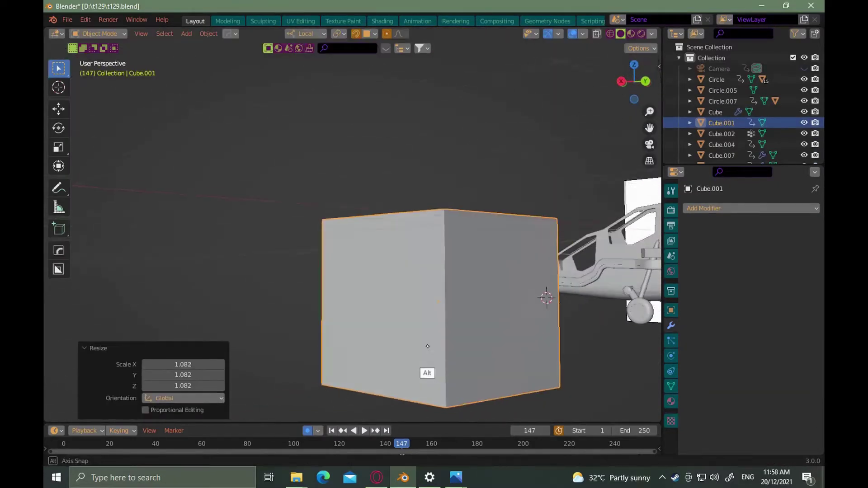
pyautogui.keyDown('alt'); pyautogui.moveTo(431, 307); pyautogui.dragTo(497, 317); pyautogui.keyUp('alt')
# Lower the cube's top edge at its front end so that the top face slopes
pyautogui.press('Tab')
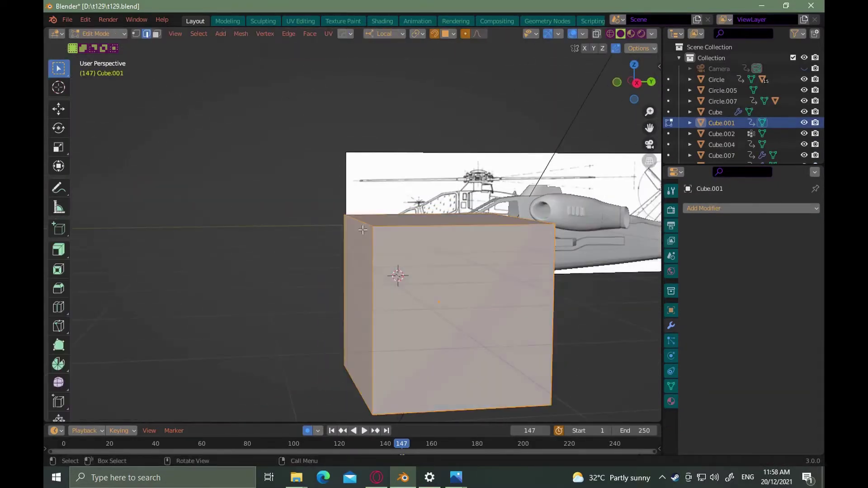
pyautogui.click(363, 228)
pyautogui.keyDown('alt'); pyautogui.moveTo(403, 279); pyautogui.dragTo(409, 294); pyautogui.keyUp('alt')
pyautogui.click(414, 345)
pyautogui.keyDown('alt'); pyautogui.moveTo(414, 346); pyautogui.dragTo(377, 344); pyautogui.keyUp('alt')
# Bevel the cube's two sloped lengthwise top edges about 0.317 m with 4 segments and check the cockpit reference
pyautogui.click(430, 260)
pyautogui.keyDown('shift'); pyautogui.click(432, 251); pyautogui.keyUp('shift')
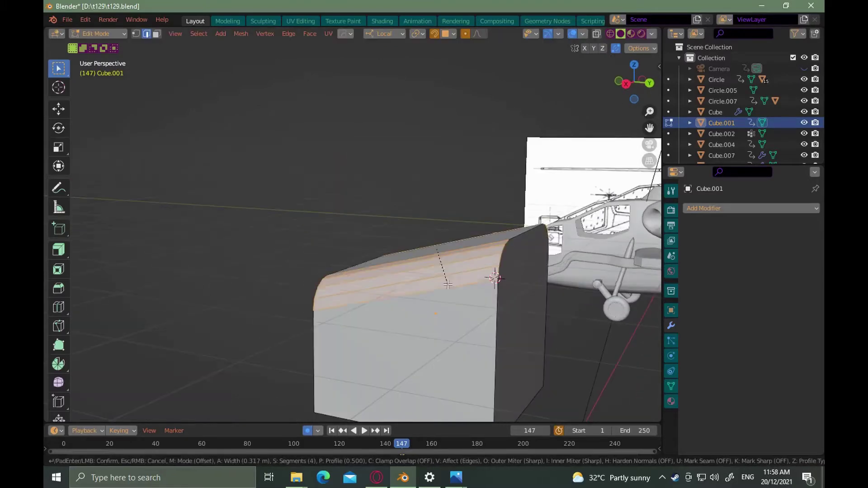
pyautogui.click(427, 278)
pyautogui.hotkey('alt', 'Tab')
pyautogui.hotkey('alt', 'Tab')
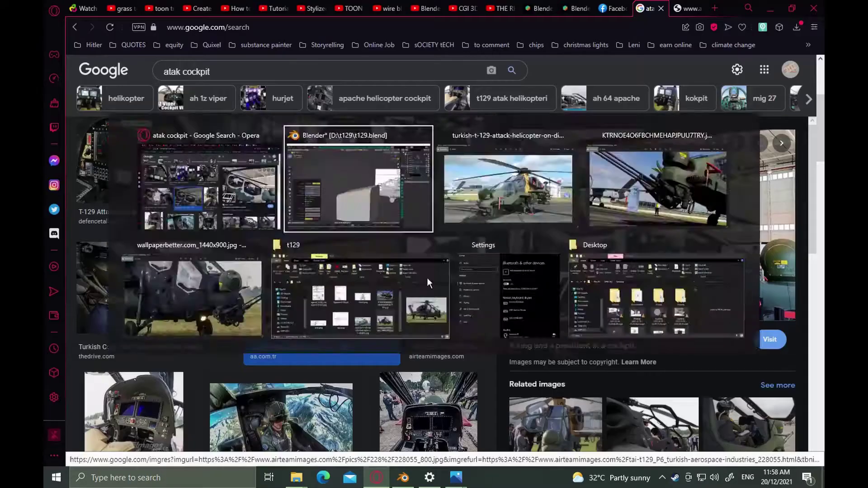
# Move the cube's lower rear edge about -0.23 m along its local Y axis
pyautogui.keyDown('shift'); pyautogui.moveTo(427, 278); pyautogui.dragTo(471, 277, button='middle'); pyautogui.keyUp('shift')
pyautogui.keyDown('alt'); pyautogui.scroll(8, 470, 277); pyautogui.keyUp('alt')
pyautogui.keyDown('alt'); pyautogui.moveTo(471, 277); pyautogui.dragTo(446, 273); pyautogui.keyUp('alt')
pyautogui.keyDown('alt'); pyautogui.keyDown('shift'); pyautogui.moveTo(474, 271); pyautogui.dragTo(458, 181); pyautogui.keyUp('shift'); pyautogui.keyUp('alt')
pyautogui.click(519, 347)
pyautogui.press('g')
pyautogui.press('y')
pyautogui.click(511, 327)
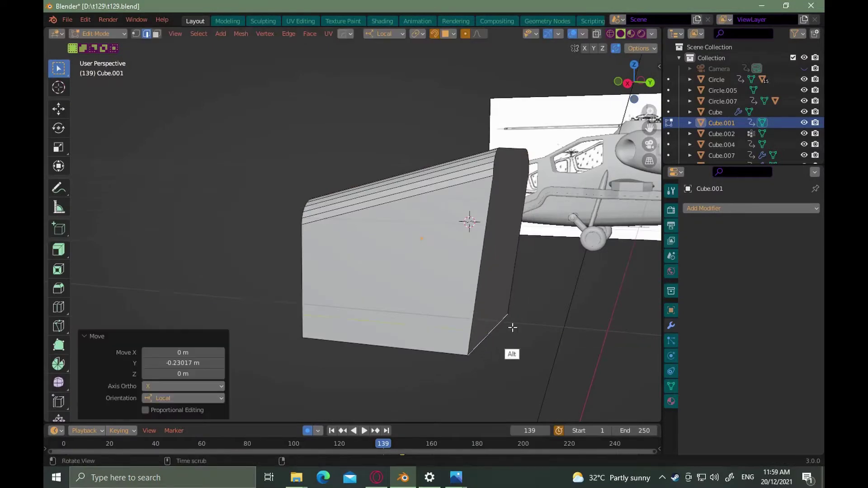
# Undo the edge move and bevel, and move the lower rear edge about -0.219 m along local Y instead
pyautogui.keyDown('alt'); pyautogui.moveTo(512, 327); pyautogui.dragTo(524, 328); pyautogui.keyUp('alt')
pyautogui.hotkey('ctrl', 'z')
pyautogui.press('y')
pyautogui.click(470, 338)
pyautogui.keyDown('alt'); pyautogui.moveTo(471, 338); pyautogui.dragTo(464, 359); pyautogui.keyUp('alt')
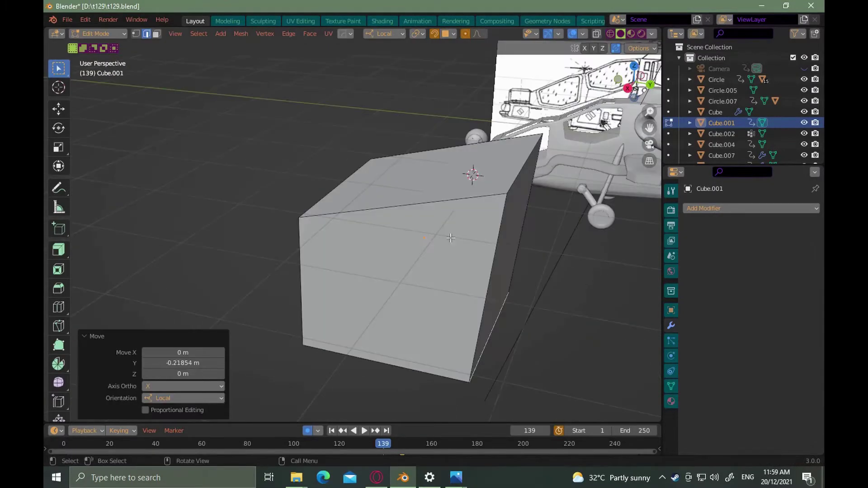
# Round the cube's two sloped lengthwise top edges with a multi-segment bevel
pyautogui.click(456, 199)
pyautogui.keyDown('shift'); pyautogui.click(461, 146); pyautogui.keyUp('shift')
pyautogui.hotkey('ctrl', 'b')
pyautogui.click(482, 233)
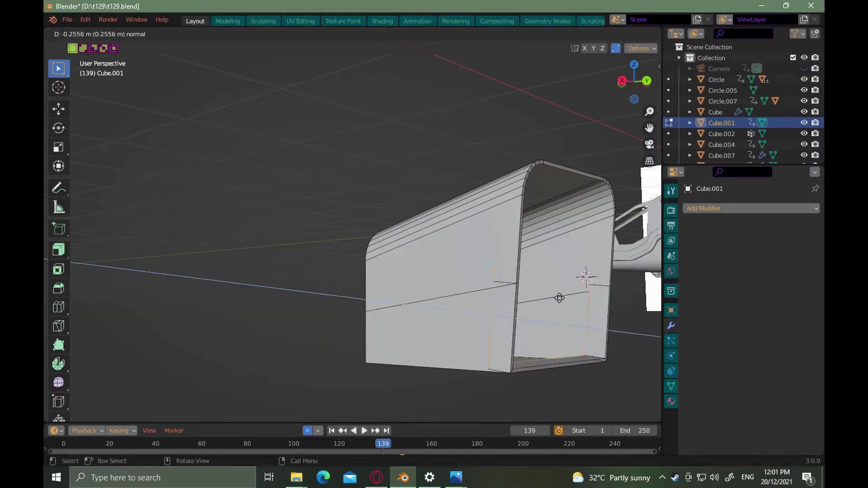
# Try to shift the lower edges of the hollow rear opening about -0.256 m along their normal
pyautogui.click(559, 298)
pyautogui.hotkey('ctrl', 'z')
pyautogui.keyDown('alt'); pyautogui.moveTo(530, 308); pyautogui.dragTo(556, 305); pyautogui.keyUp('alt')
# Cut an edge loop around the hollow housing and slide it close to the open rear end
pyautogui.hotkey('ctrl', 'r')
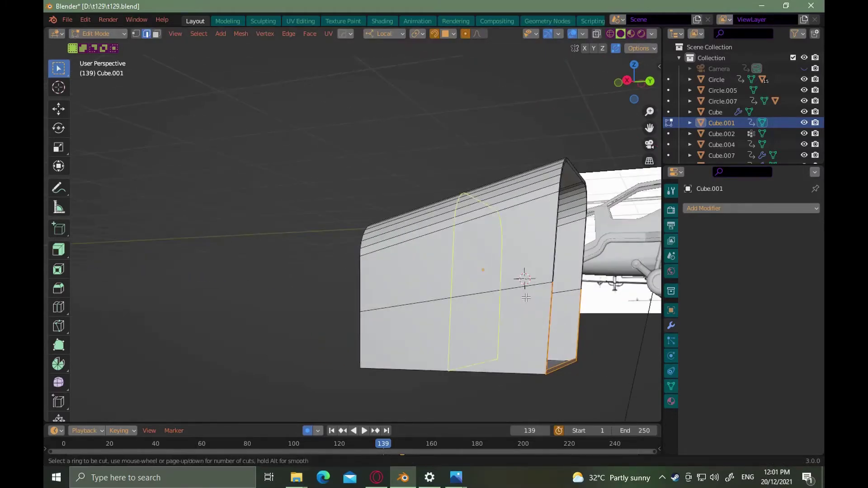
pyautogui.click(523, 296)
pyautogui.click(556, 303)
pyautogui.keyDown('alt'); pyautogui.moveTo(508, 328); pyautogui.dragTo(523, 329); pyautogui.keyUp('alt')
pyautogui.moveTo(554, 321); pyautogui.dragTo(513, 319, button='middle')
# Switch to face selection and select the face on the housing's lower rear section
pyautogui.press('3')
pyautogui.moveTo(526, 371); pyautogui.dragTo(486, 286, button='middle')
pyautogui.click(524, 349)
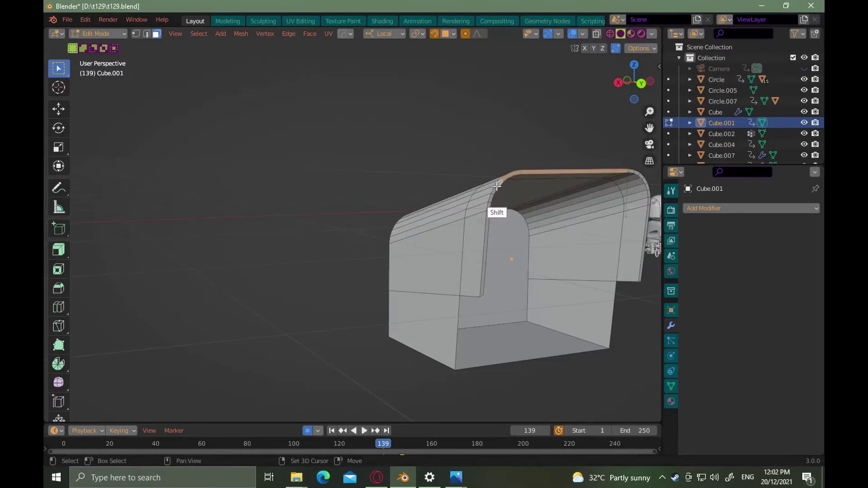
# Select the narrow rim faces around the housing's open end and delete them
pyautogui.keyDown('shift'); pyautogui.click(647, 208); pyautogui.keyUp('shift')
pyautogui.press('x')
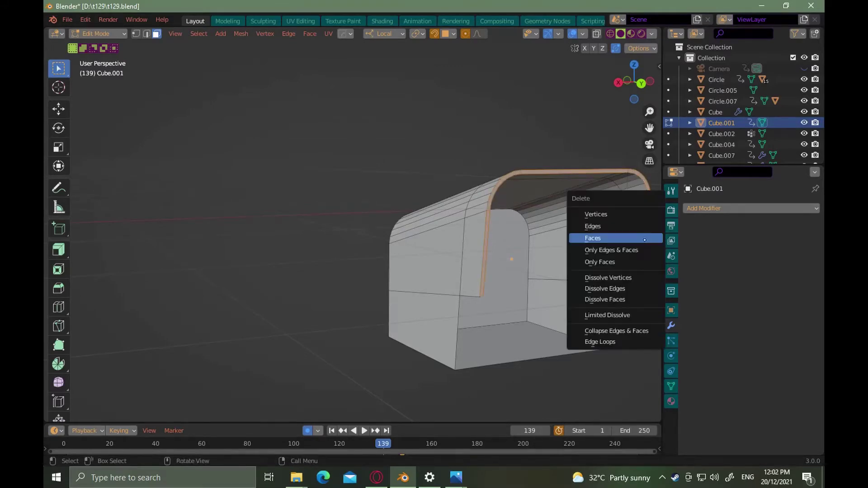
pyautogui.click(635, 239)
pyautogui.moveTo(542, 302); pyautogui.dragTo(425, 312, button='middle')
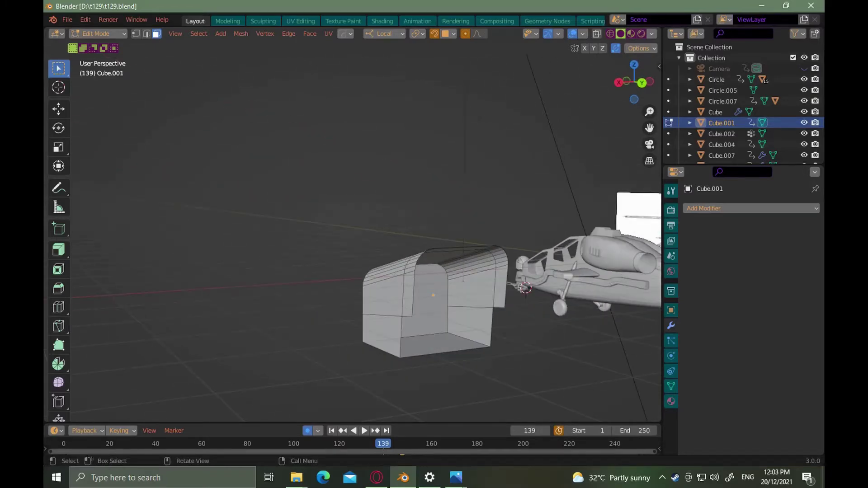
# Check the cockpit reference photo in Opera and move the selected cockpit plane geometry about 0.0008 m along local Y
pyautogui.hotkey('alt', 'Tab')
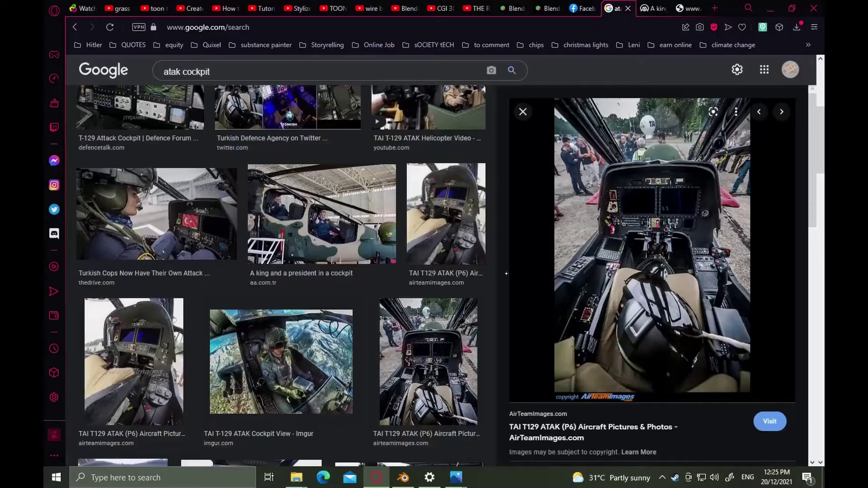
pyautogui.hotkey('alt', 'Tab')
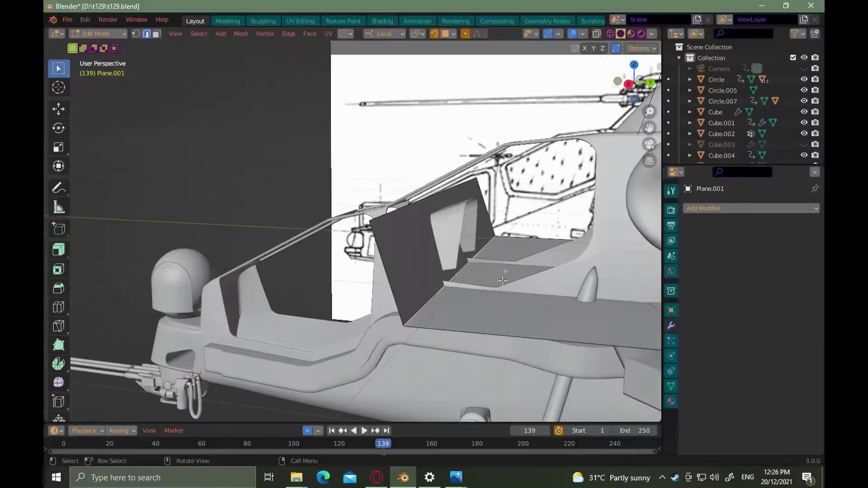
pyautogui.press('g')
pyautogui.press('y')
pyautogui.scroll(3, 499, 249)
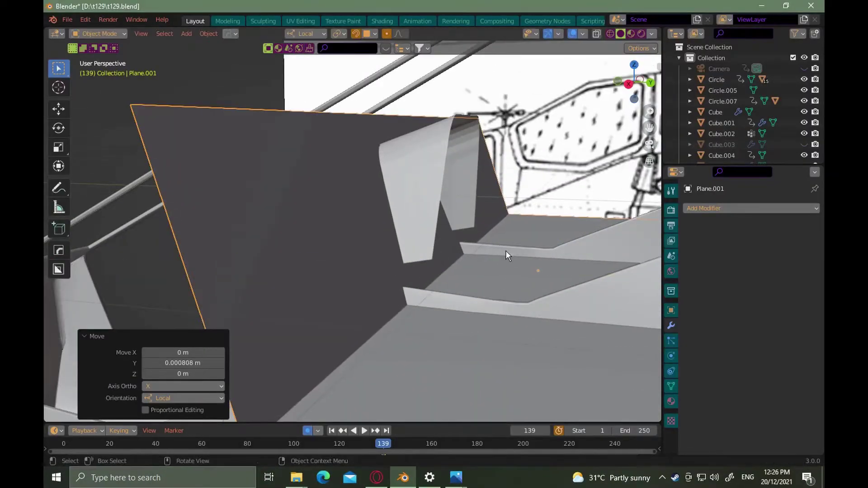
# Select the fuselage and apply the modifier that follows its Bevel modifier
pyautogui.scroll(-8, 506, 252)
pyautogui.moveTo(480, 345); pyautogui.dragTo(522, 346, button='middle')
pyautogui.click(511, 380)
pyautogui.click(689, 280)
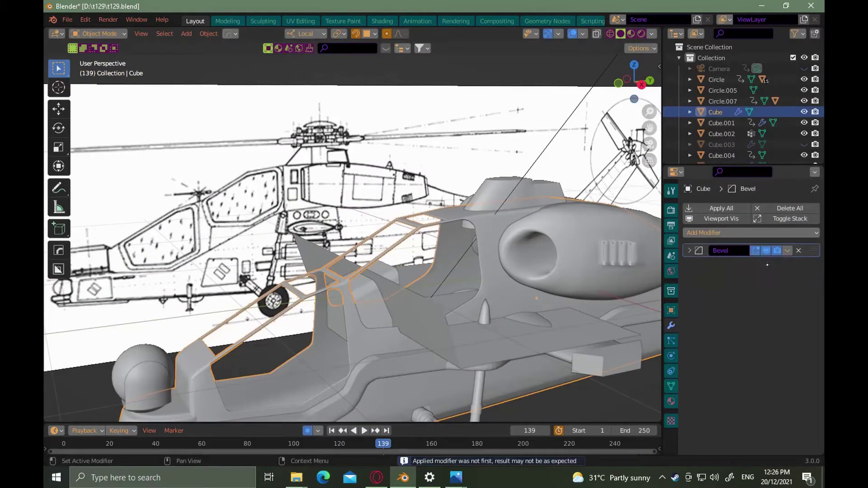
# Subtract the fuselage hull from the cockpit plane with a Boolean difference
pyautogui.moveTo(418, 300); pyautogui.dragTo(412, 304, button='middle')
pyautogui.keyDown('shift'); pyautogui.click(407, 307); pyautogui.keyUp('shift')
pyautogui.hotkey('ctrl', '-')
pyautogui.hotkey('ctrl', 'z')
pyautogui.click(524, 343)
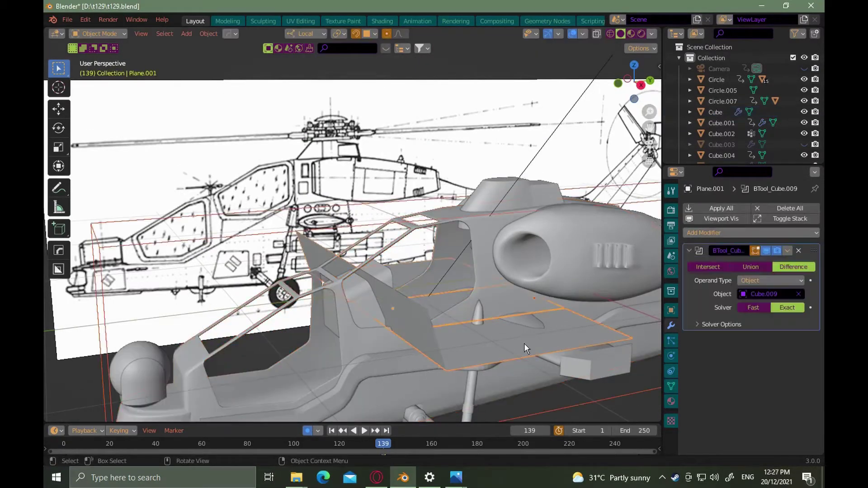
# Add a Solidify modifier to the instrument panel housing in the cockpit and fine-tune its thickness
pyautogui.moveTo(525, 343); pyautogui.dragTo(343, 251, button='middle')
pyautogui.scroll(2, 352, 240)
pyautogui.click(381, 213)
pyautogui.click(722, 233)
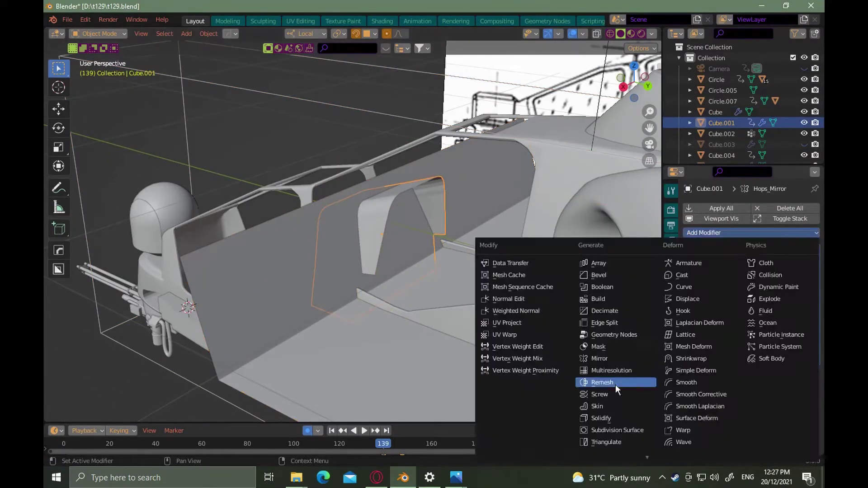
pyautogui.click(602, 418)
pyautogui.keyDown('alt'); pyautogui.moveTo(384, 272); pyautogui.dragTo(378, 257); pyautogui.keyUp('alt')
pyautogui.scroll(4, 378, 257)
pyautogui.moveTo(813, 373); pyautogui.dragTo(811, 246)
pyautogui.keyDown('alt'); pyautogui.moveTo(748, 390); pyautogui.dragTo(748, 372); pyautogui.keyUp('alt')
pyautogui.keyDown('shift'); pyautogui.moveTo(764, 262); pyautogui.dragTo(785, 287); pyautogui.keyUp('shift')
pyautogui.moveTo(474, 294)
pyautogui.keyDown('alt'); pyautogui.mouseDown()
pyautogui.moveTo(495, 326)
pyautogui.moveTo(461, 296)
pyautogui.mouseUp(); pyautogui.keyUp('alt')
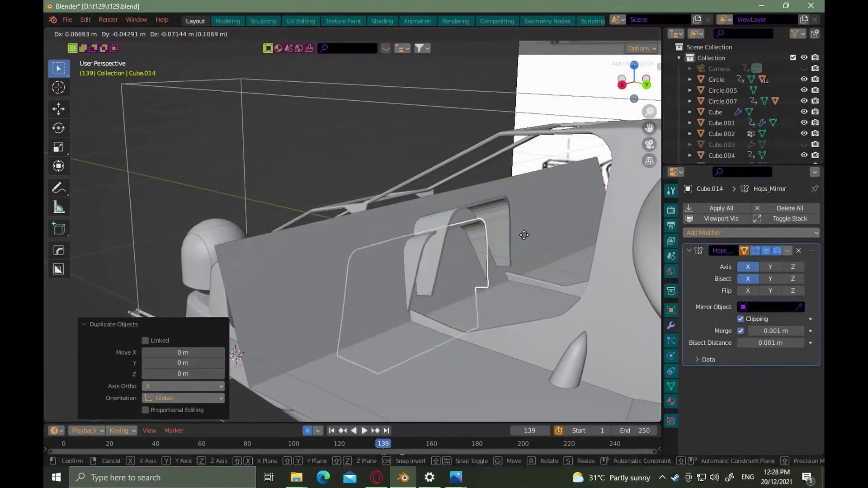
# Subtract the duplicated housing from the cockpit plane and apply both of the plane's Boolean modifiers
pyautogui.click(454, 300)
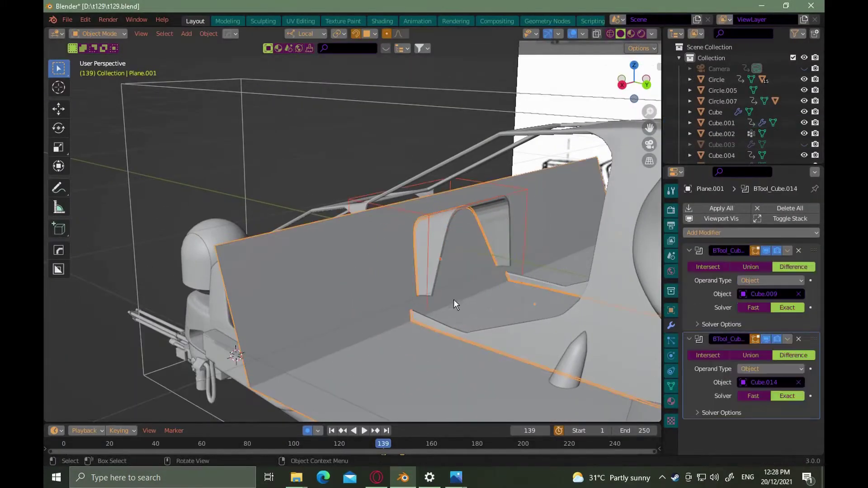
pyautogui.click(787, 339)
pyautogui.click(764, 350)
pyautogui.click(787, 251)
pyautogui.click(764, 261)
# Isolate the cockpit plane and connect the vertices across the gaps between the cut slots on both sides
pyautogui.hotkey('shift', 'h')
pyautogui.keyDown('alt'); pyautogui.moveTo(342, 306); pyautogui.dragTo(425, 299); pyautogui.keyUp('alt')
pyautogui.scroll(6, 411, 298)
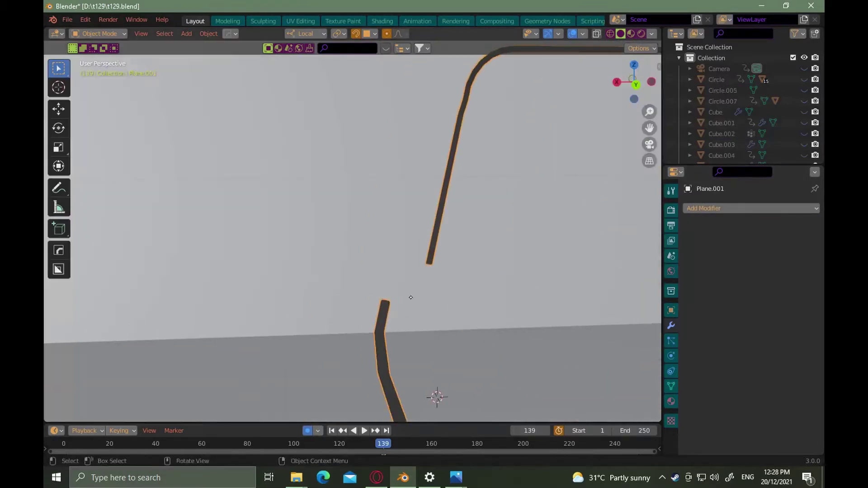
pyautogui.press('Tab')
pyautogui.scroll(3, 404, 316)
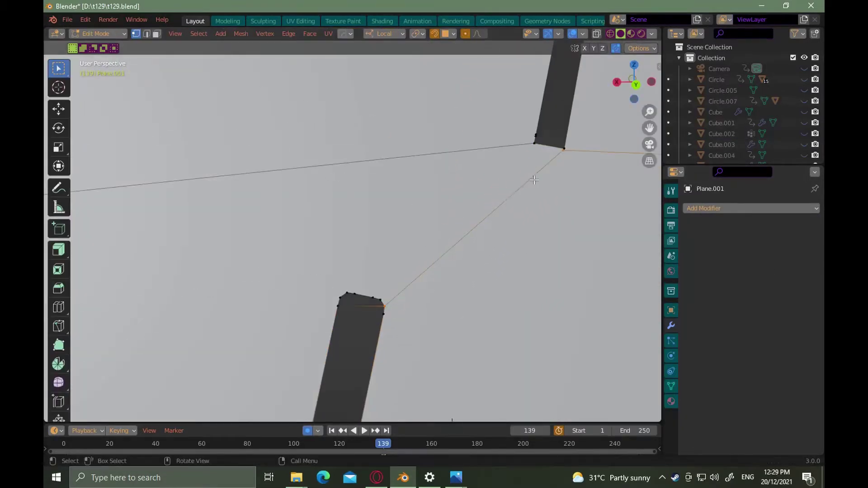
pyautogui.press('Return')
pyautogui.scroll(-5, 409, 312)
pyautogui.scroll(5, 558, 272)
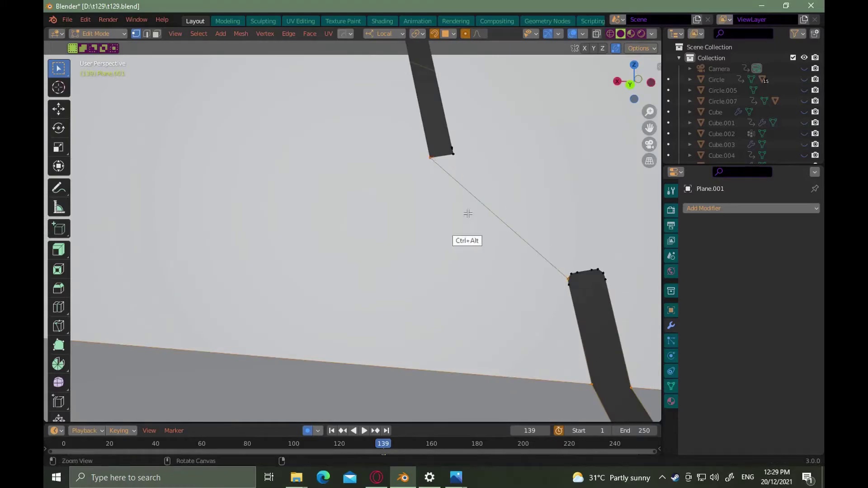
# Delete the surplus faces around the cockpit plane's cut-outs and check the cockpit reference photo
pyautogui.scroll(-8, 468, 213)
pyautogui.press('3')
pyautogui.click(290, 271)
pyautogui.keyDown('shift'); pyautogui.click(467, 147); pyautogui.keyUp('shift')
pyautogui.keyDown('shift'); pyautogui.click(542, 244); pyautogui.keyUp('shift')
pyautogui.press('x')
pyautogui.keyDown('alt'); pyautogui.moveTo(529, 211); pyautogui.dragTo(405, 260); pyautogui.keyUp('alt')
pyautogui.hotkey('alt', 'Tab')
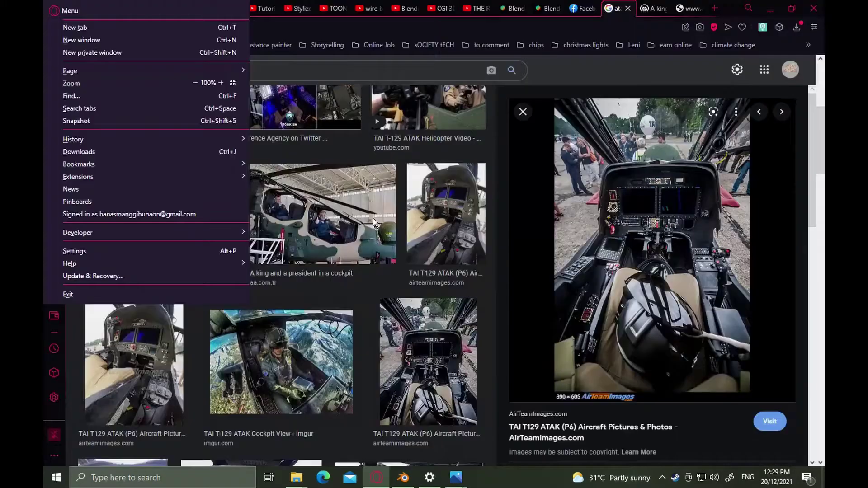
pyautogui.hotkey('alt', 'Tab')
# Set the cockpit plane's origin to its geometry and snap the 3D cursor to the plane
pyautogui.press('Tab')
pyautogui.rightClick(401, 254)
pyautogui.click(456, 297)
pyautogui.rightClick(432, 273)
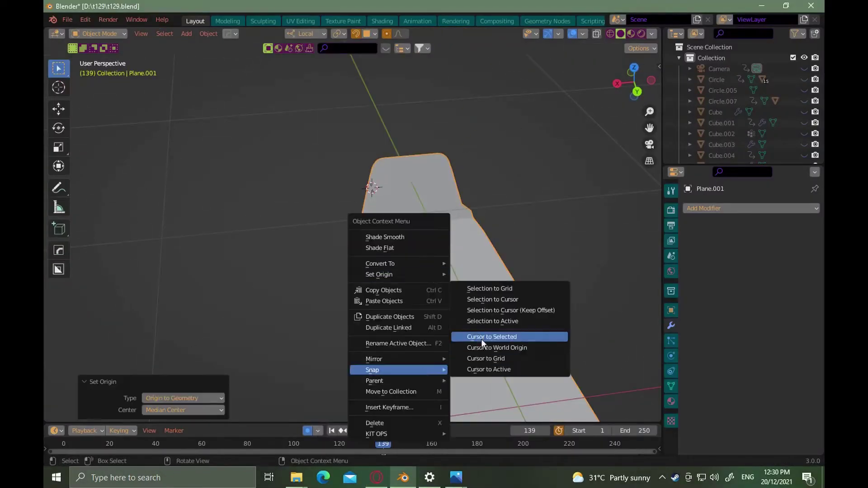
pyautogui.click(481, 338)
# Add a cube at the 3D cursor on the cockpit plane
pyautogui.hotkey('shift', 'a')
pyautogui.moveTo(481, 338); pyautogui.dragTo(505, 315, button='middle')
pyautogui.click(493, 256)
# Resize the new cube to fit the cockpit, scale it along Y and move it along Y into place
pyautogui.scroll(-6, 481, 256)
pyautogui.press('s')
pyautogui.click(432, 268)
pyautogui.press('s')
pyautogui.click(470, 316)
pyautogui.press('s')
pyautogui.press('y')
pyautogui.click(461, 337)
pyautogui.press('g')
pyautogui.press('y')
pyautogui.click(474, 336)
# Slant the cockpit cube's end by moving its upper end edge about -0.153 m along local Y
pyautogui.keyDown('alt'); pyautogui.moveTo(475, 335); pyautogui.dragTo(452, 323); pyautogui.keyUp('alt')
pyautogui.press('Tab')
pyautogui.click(326, 262)
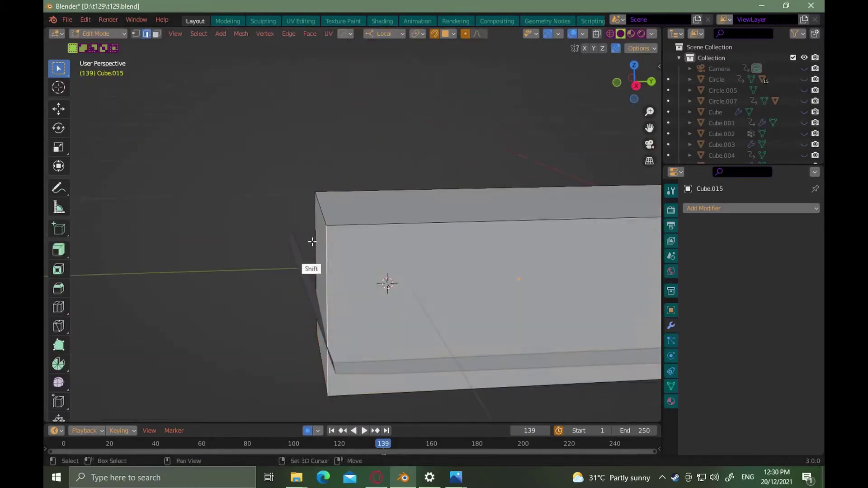
pyautogui.hotkey('ctrl', 'z')
pyautogui.hotkey('ctrl', 'z')
pyautogui.press('g')
pyautogui.press('y')
pyautogui.click(397, 288)
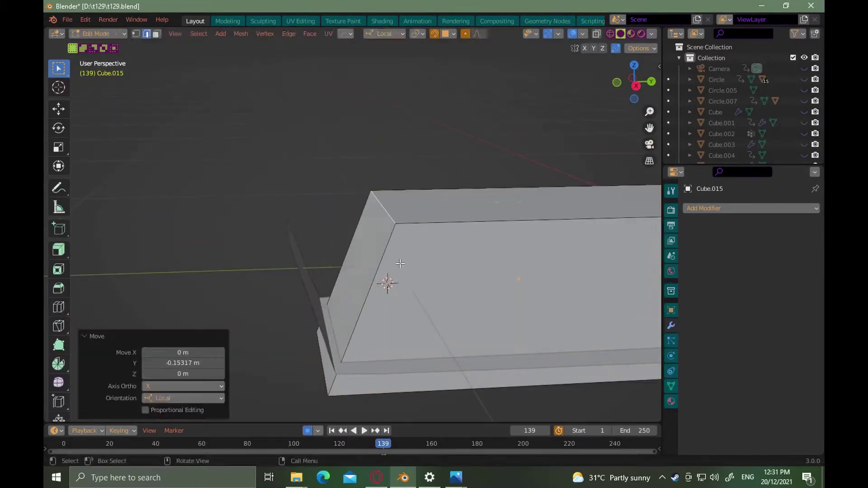
# Subtract the slanted cube from the cockpit plane with a Boolean Difference using the Fast solver
pyautogui.click(377, 277)
pyautogui.keyDown('shift'); pyautogui.click(352, 274); pyautogui.keyUp('shift')
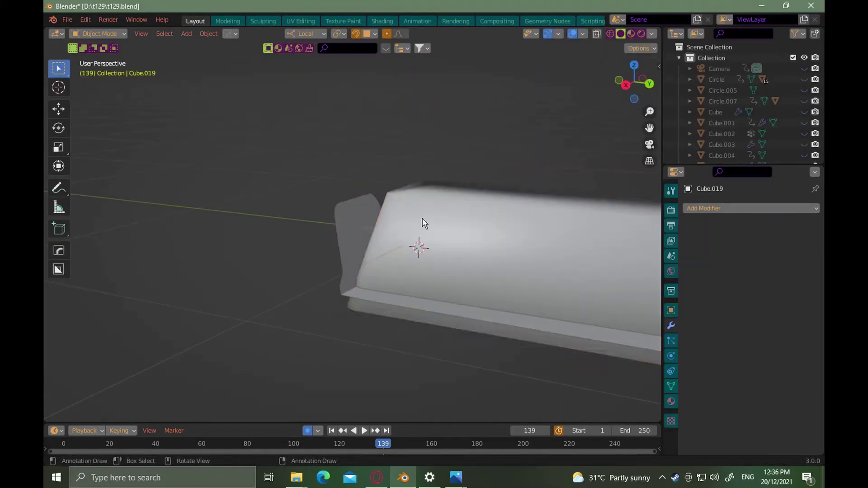
pyautogui.keyDown('shift'); pyautogui.click(435, 226); pyautogui.keyUp('shift')
pyautogui.press('ctrl+KP_Subtract')
pyautogui.click(742, 307)
pyautogui.moveTo(456, 248)
pyautogui.mouseDown(button='middle')
pyautogui.moveTo(489, 239)
pyautogui.moveTo(452, 262)
pyautogui.mouseUp(button='middle')
# Delete the surplus selected geometry from the cockpit plane and browse the ATAK cockpit reference photos
pyautogui.press('Tab')
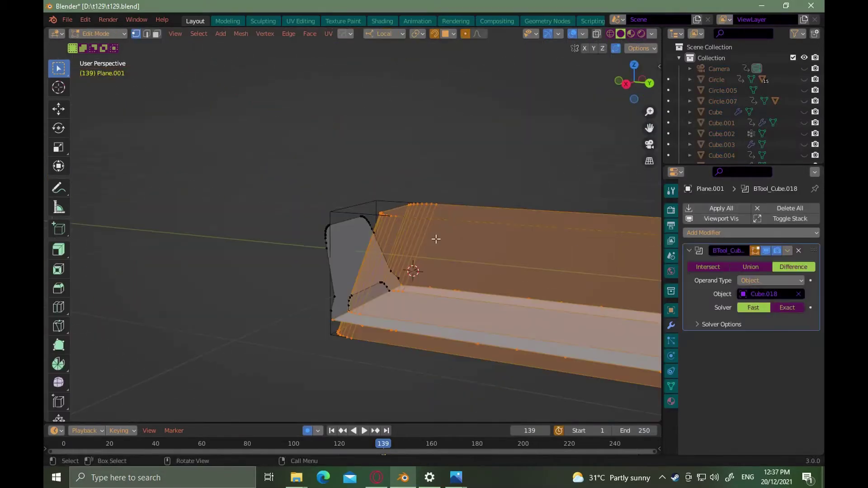
pyautogui.press('x')
pyautogui.click(407, 234)
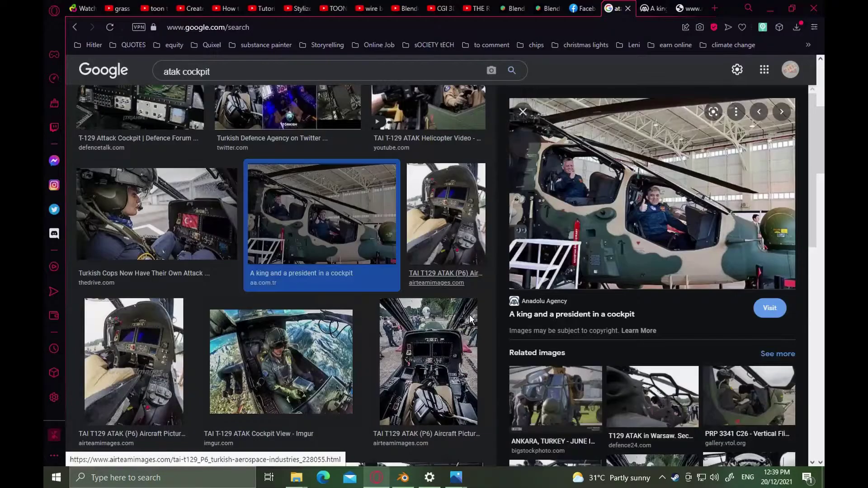
pyautogui.click(555, 400)
pyautogui.click(555, 400)
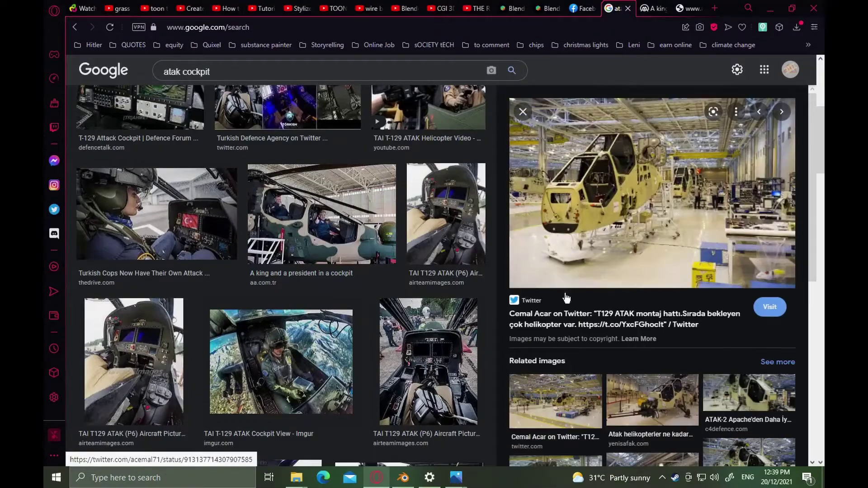
pyautogui.scroll(-5, 565, 298)
pyautogui.click(157, 214)
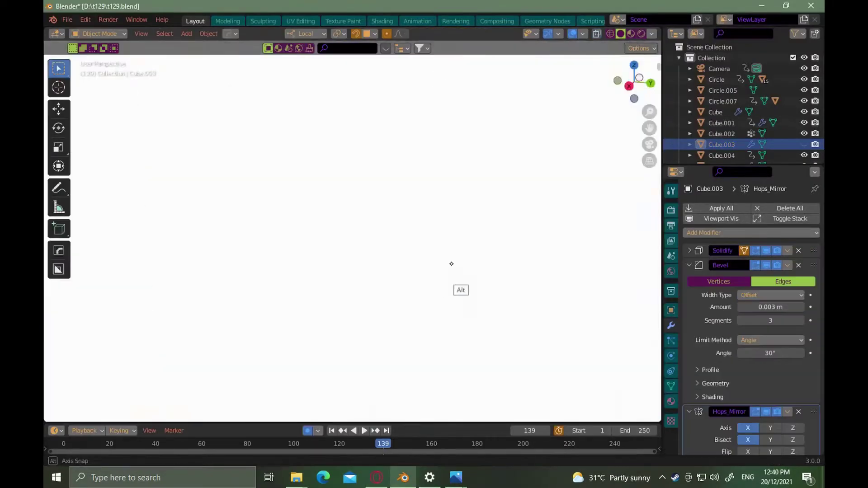
# Scale the selected vertices of the instrument panel housing along X
pyautogui.keyDown('alt'); pyautogui.moveTo(484, 272); pyautogui.dragTo(490, 270, button='middle'); pyautogui.keyUp('alt')
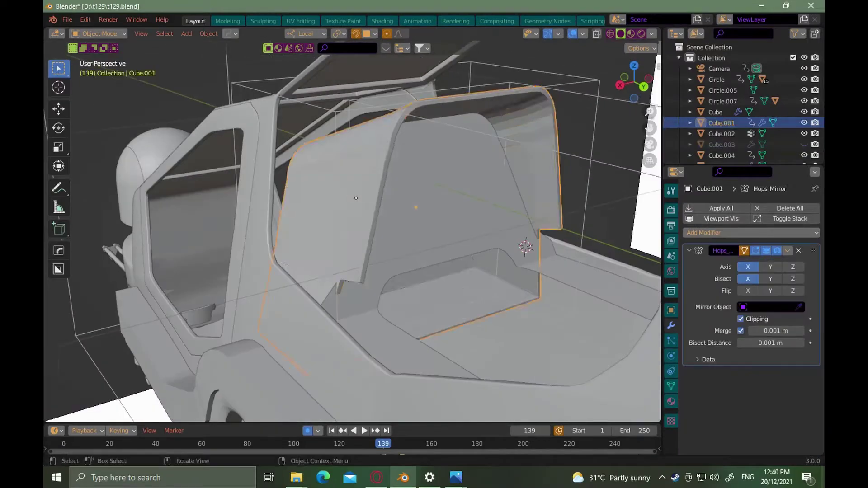
pyautogui.keyDown('alt'); pyautogui.moveTo(452, 253); pyautogui.dragTo(549, 122, button='middle'); pyautogui.keyUp('alt')
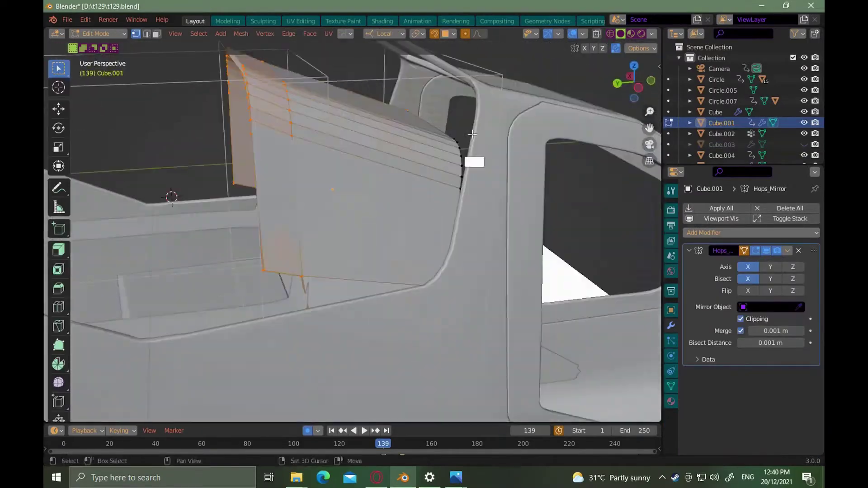
pyautogui.press('s')
pyautogui.press('x')
pyautogui.click(506, 264)
pyautogui.moveTo(507, 264); pyautogui.dragTo(313, 226, button='middle')
pyautogui.press('s')
pyautogui.press('x')
pyautogui.click(402, 217)
pyautogui.hotkey('ctrl', 'z')
# Rescale the instrument panel housing's vertices along X and check the cockpit photos in the browser
pyautogui.moveTo(430, 289); pyautogui.dragTo(482, 247, button='middle')
pyautogui.press('s')
pyautogui.press('x')
pyautogui.click(405, 260)
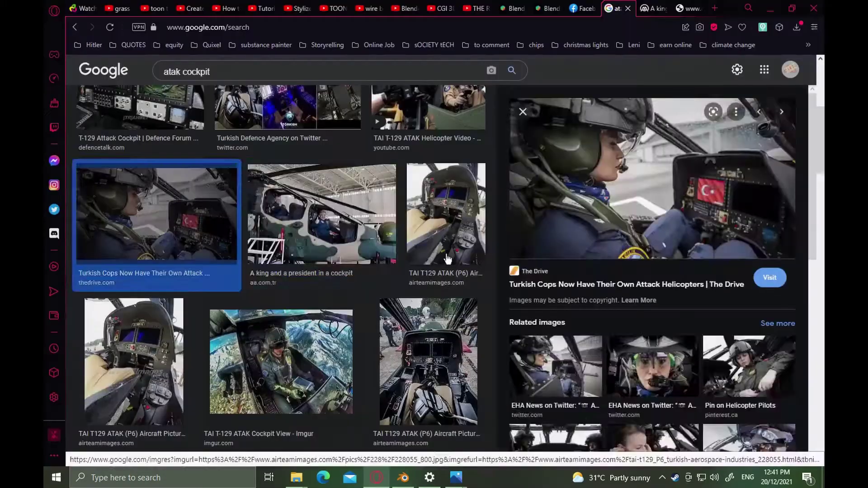
pyautogui.click(311, 218)
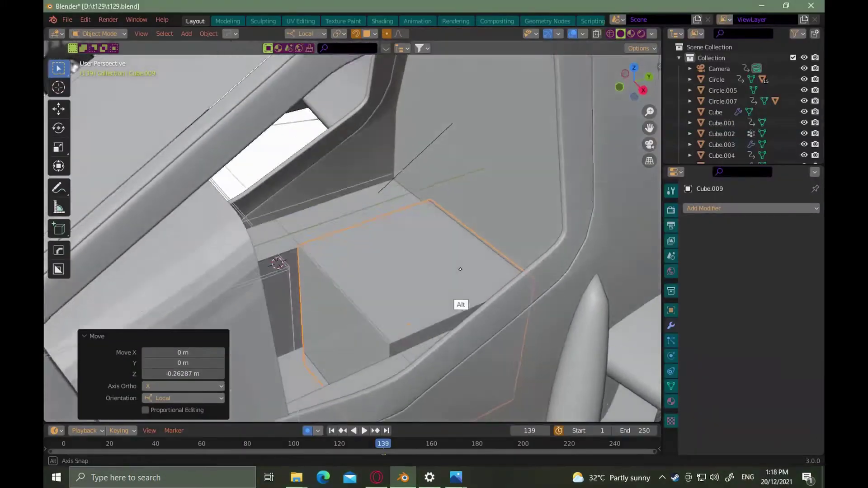
# Duplicate the seat base block in the cockpit and raise the copy about 0.344 m along Z
pyautogui.keyDown('alt'); pyautogui.moveTo(460, 268); pyautogui.dragTo(457, 266, button='middle'); pyautogui.keyUp('alt')
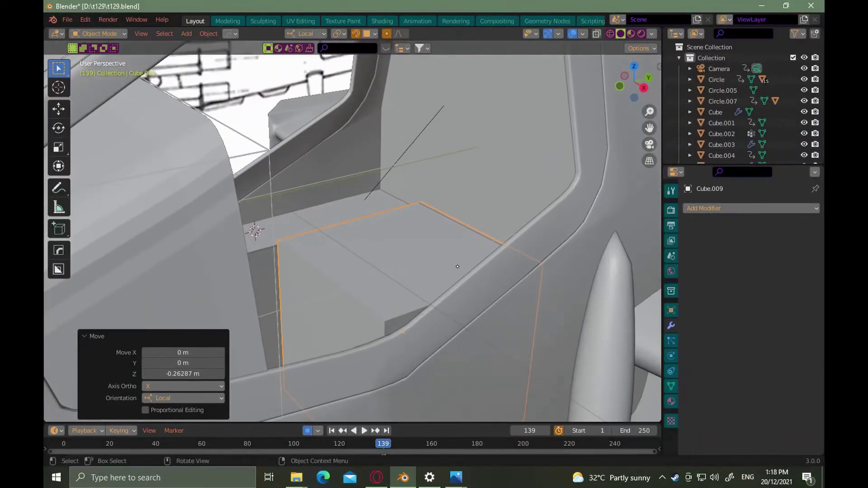
pyautogui.click(461, 274)
pyautogui.keyDown('alt'); pyautogui.moveTo(461, 274); pyautogui.dragTo(416, 278); pyautogui.keyUp('alt')
pyautogui.keyDown('alt'); pyautogui.keyDown('shift'); pyautogui.moveTo(417, 278); pyautogui.dragTo(451, 285); pyautogui.keyUp('shift'); pyautogui.keyUp('alt')
pyautogui.press('g')
pyautogui.press('z')
pyautogui.click(450, 176)
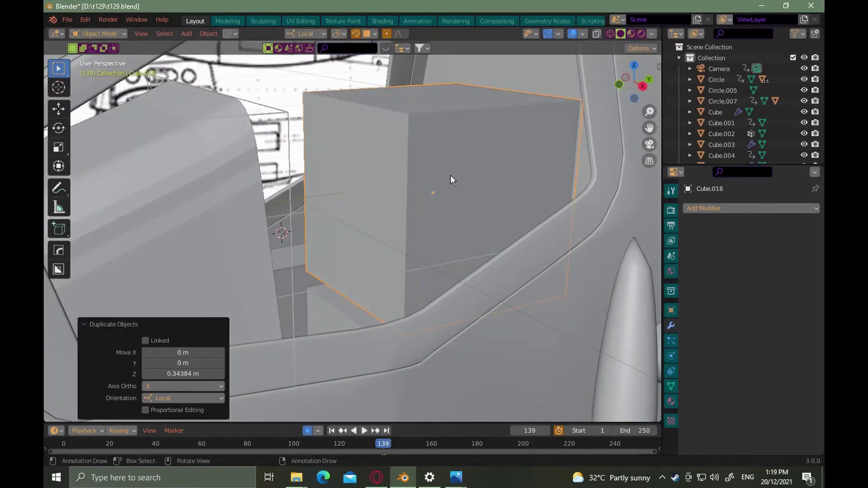
# Flatten the duplicated block along Z and position it on the seat base as a cushion
pyautogui.press('s')
pyautogui.press('z')
pyautogui.click(433, 195)
pyautogui.click(441, 293)
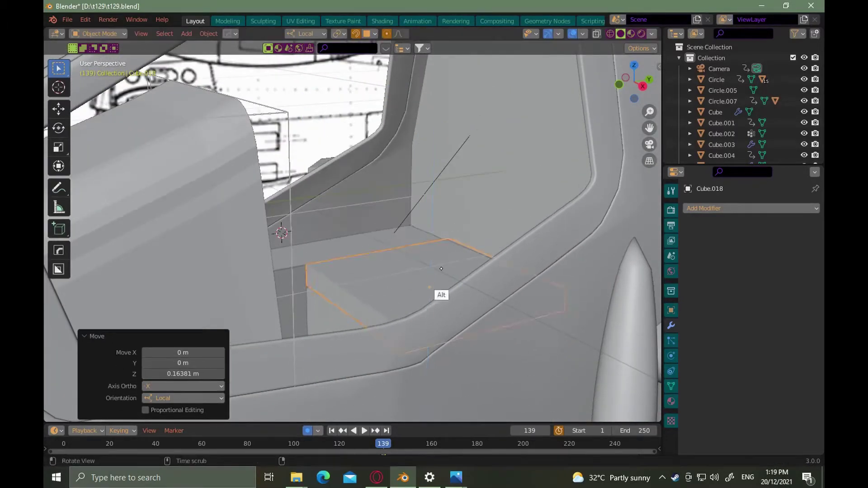
# Bevel the seat cushion's edges with a width of 0.182 m and 7 segments
pyautogui.moveTo(441, 293); pyautogui.dragTo(382, 294, button='middle')
pyautogui.press('Tab')
pyautogui.click(403, 311)
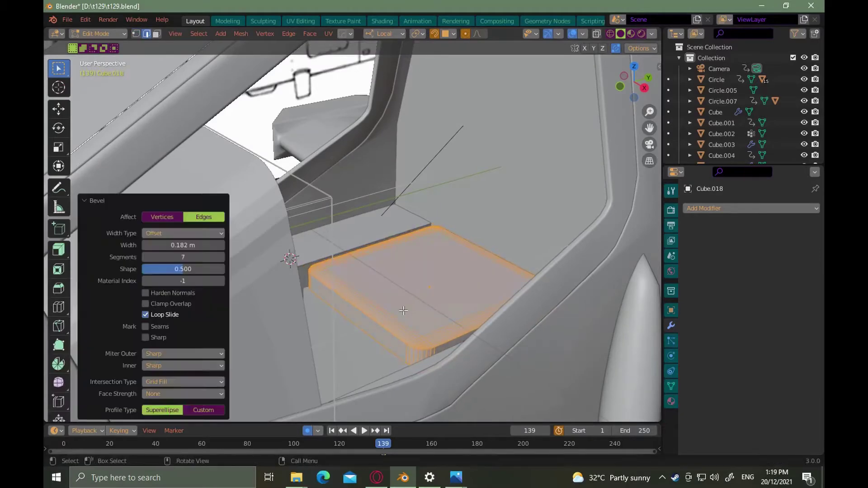
# Spread two edge loops across the seat cushion by scaling them 1.995 along X, and bevel them
pyautogui.click(461, 254)
pyautogui.press('s')
pyautogui.click(497, 309)
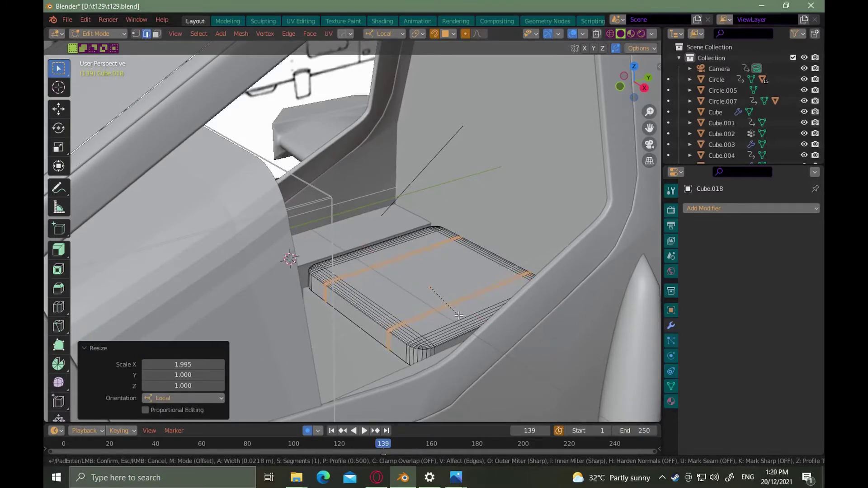
pyautogui.click(458, 315)
# Form grooves in the cushion by scaling the selected loops to 0.976 along Z and shifting them along Z
pyautogui.click(407, 256)
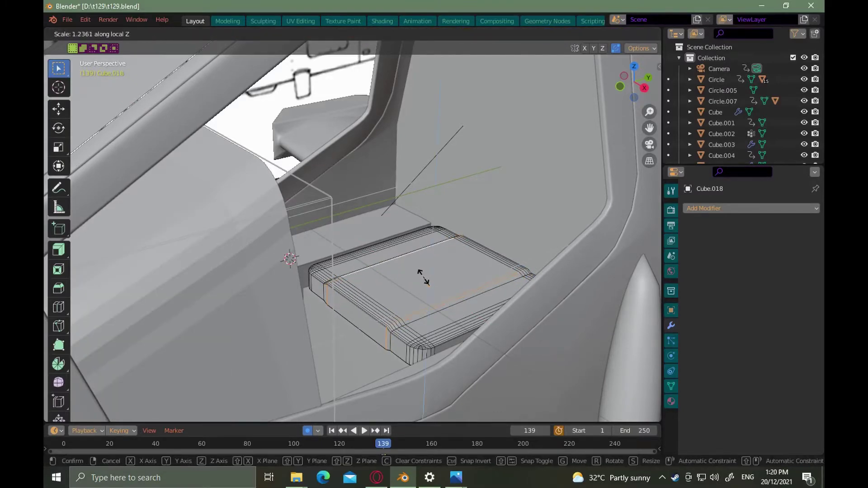
pyautogui.click(423, 280)
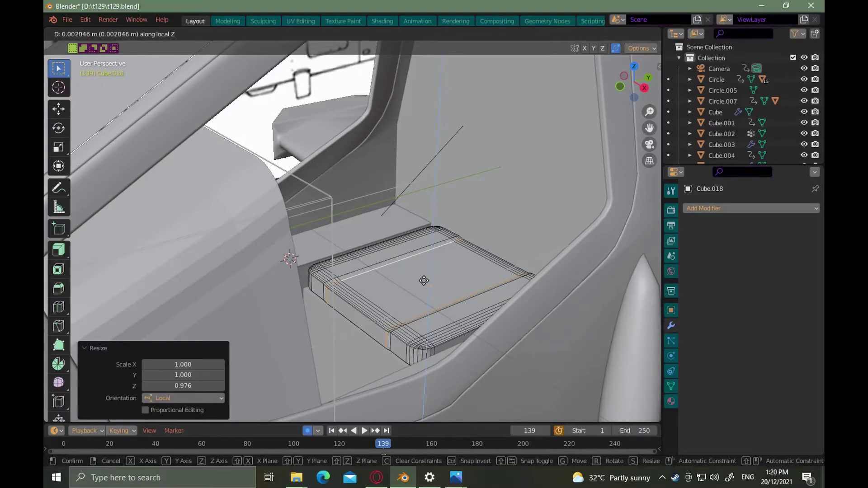
pyautogui.click(398, 279)
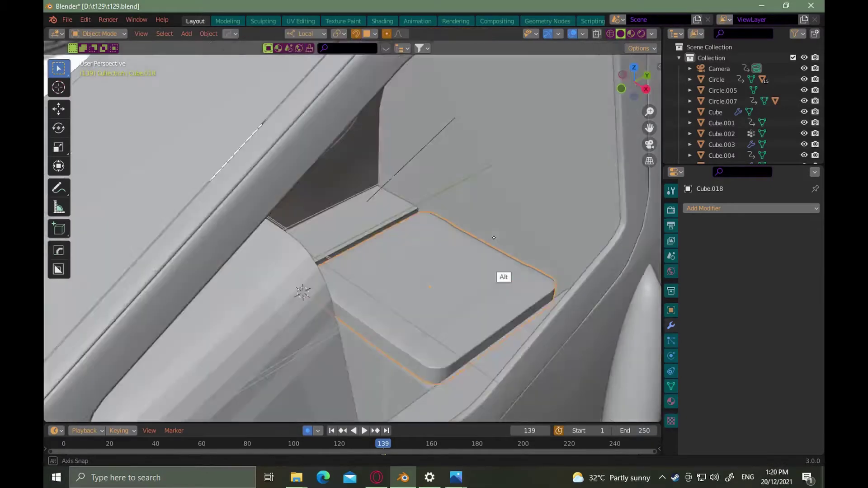
pyautogui.moveTo(500, 253); pyautogui.dragTo(510, 229, button='middle')
pyautogui.click(589, 236)
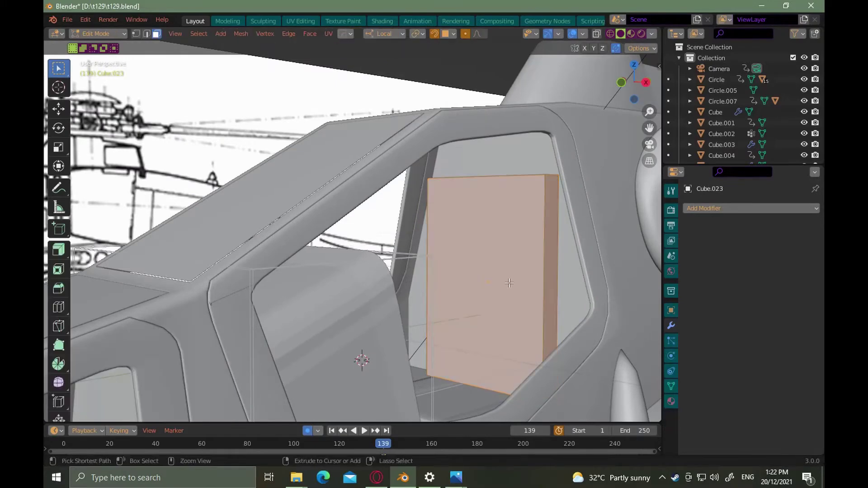
# Spread two vertical edge loops across the seat backrest block by scaling them 1.908 along local X
pyautogui.rightClick(483, 188)
pyautogui.press('s')
pyautogui.press('x')
pyautogui.press('x')
pyautogui.click(595, 139)
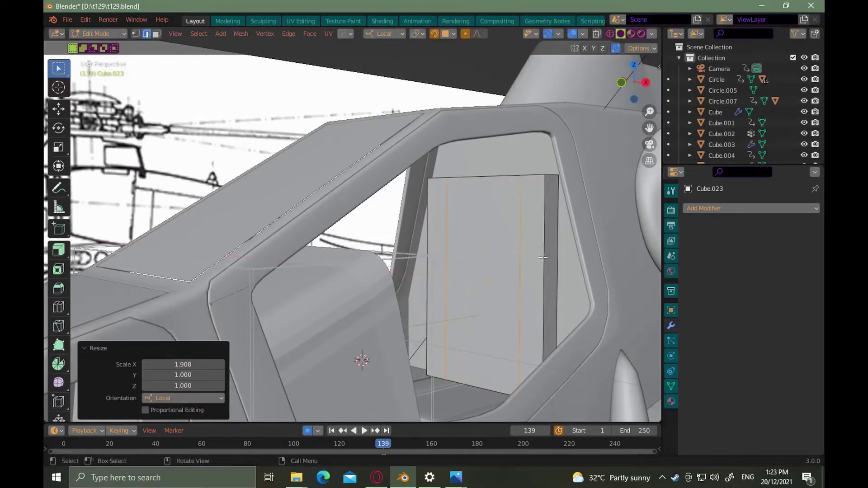
pyautogui.moveTo(547, 258); pyautogui.dragTo(520, 276, button='middle')
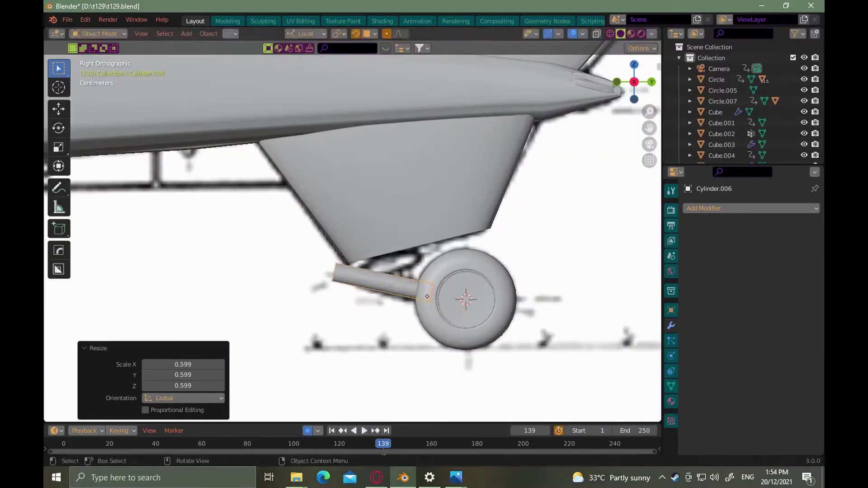
# Move the tail wheel's strut cylinder along local X to place it beside the wheel
pyautogui.scroll(3, 464, 324)
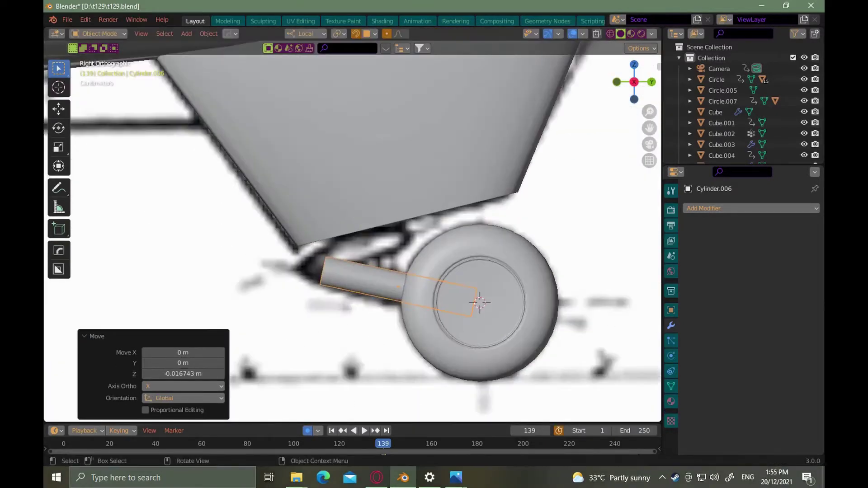
pyautogui.keyDown('alt'); pyautogui.moveTo(473, 281); pyautogui.dragTo(484, 310); pyautogui.keyUp('alt')
pyautogui.press('g')
pyautogui.press('x')
pyautogui.press('x')
pyautogui.click(510, 279)
pyautogui.press('g')
pyautogui.press('x')
pyautogui.press('x')
pyautogui.click(540, 274)
# Remove the existing modifier from the tail wheel
pyautogui.click(493, 308)
pyautogui.click(799, 251)
pyautogui.keyDown('alt'); pyautogui.moveTo(430, 280); pyautogui.dragTo(514, 283); pyautogui.keyUp('alt')
pyautogui.hotkey('ctrl', 'z')
pyautogui.click(798, 250)
pyautogui.keyDown('alt'); pyautogui.moveTo(486, 317); pyautogui.dragTo(441, 348); pyautogui.keyUp('alt')
# Apply all transforms of the tail wheel and mirror it across X
pyautogui.hotkey('ctrl', 'a')
pyautogui.press('a')
pyautogui.hotkey('alt', 'x')
pyautogui.click(454, 312)
pyautogui.keyDown('alt'); pyautogui.moveTo(552, 334); pyautogui.dragTo(428, 362); pyautogui.keyUp('alt')
# Scale down the protruding axle stub of the tail wheel in X-ray view and return to Object Mode
pyautogui.press('Tab')
pyautogui.hotkey('alt', 'z')
pyautogui.keyDown('alt'); pyautogui.moveTo(393, 354); pyautogui.dragTo(420, 364); pyautogui.keyUp('alt')
pyautogui.press('ctrl+alt+KP_0')
pyautogui.press('ctrl+alt+KP_0')
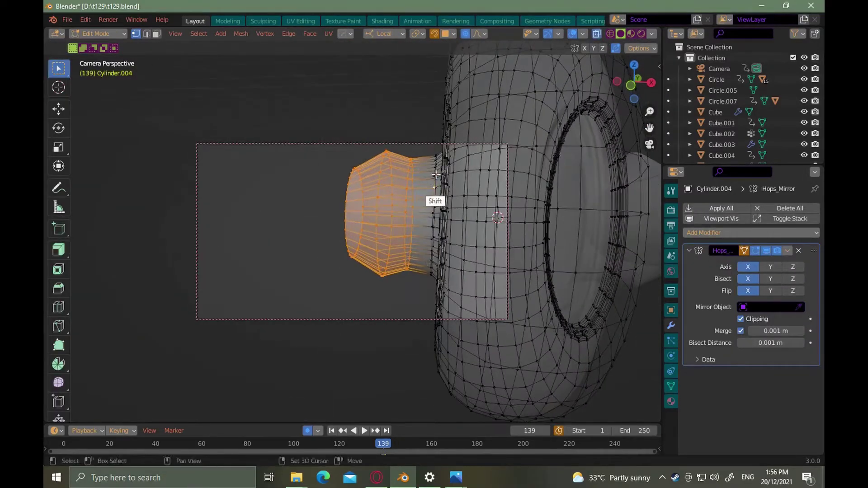
pyautogui.press('s')
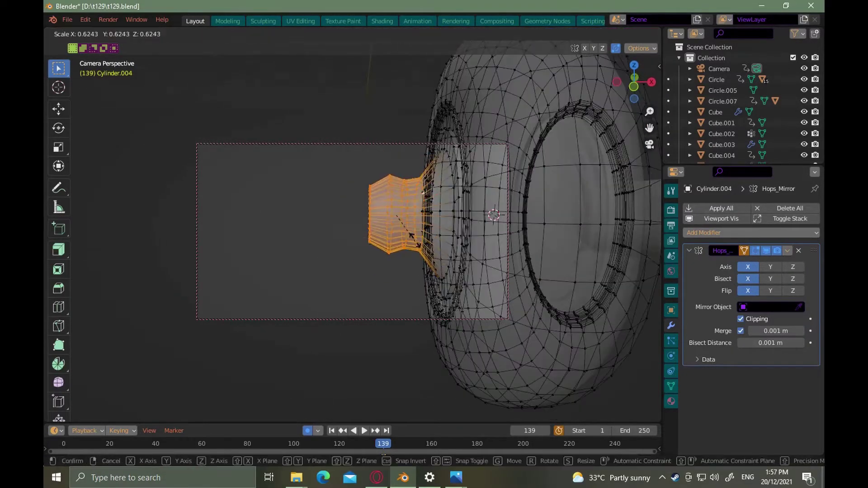
pyautogui.click(395, 255)
pyautogui.keyDown('alt'); pyautogui.moveTo(404, 189); pyautogui.dragTo(344, 279); pyautogui.keyUp('alt')
pyautogui.press('Tab')
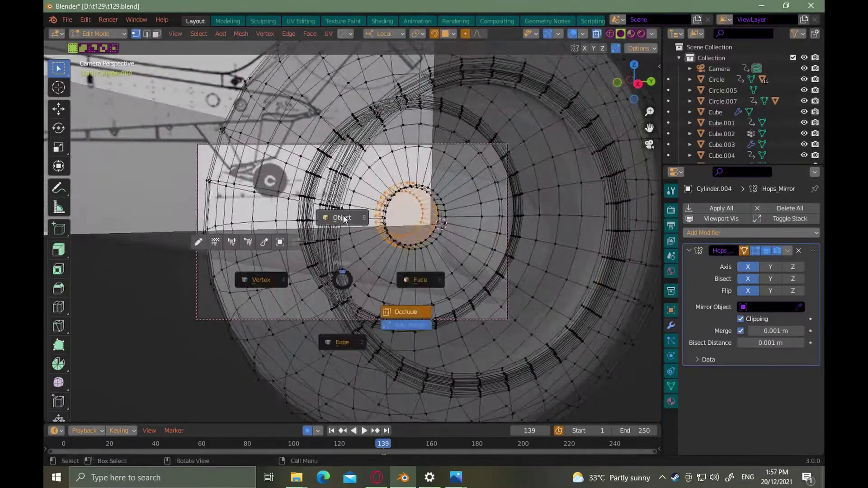
pyautogui.click(343, 219)
# Inset the strut cylinder's wheel-side end face by about 0.001 m and extrude it about 0.048 m
pyautogui.keyDown('alt'); pyautogui.moveTo(362, 221); pyautogui.dragTo(478, 262); pyautogui.keyUp('alt')
pyautogui.click(434, 220)
pyautogui.press('Tab')
pyautogui.press('Tab')
pyautogui.press('KP_3')
pyautogui.click(427, 252)
pyautogui.click(471, 265)
pyautogui.click(473, 265)
pyautogui.press('Tab')
pyautogui.click(478, 263)
pyautogui.click(473, 281)
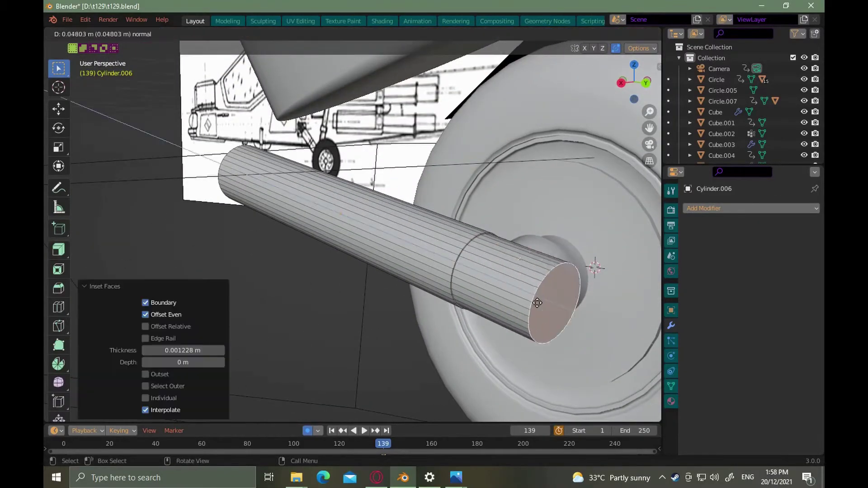
pyautogui.moveTo(473, 281); pyautogui.dragTo(575, 306, button='middle')
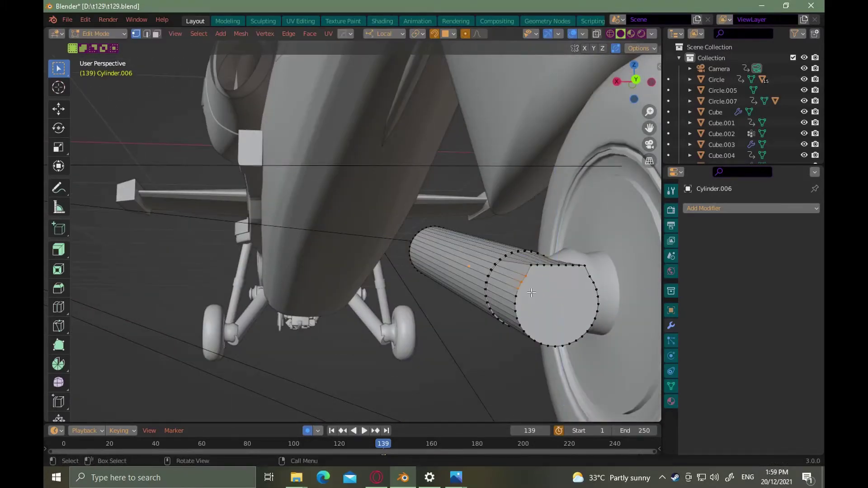
# Flatten the vertices around the strut's extruded end into a squared outline
pyautogui.click(563, 344)
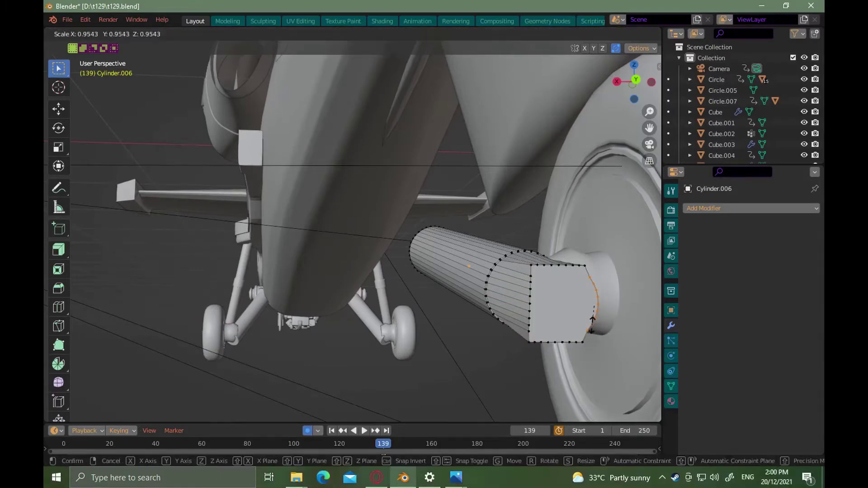
pyautogui.click(570, 318)
pyautogui.moveTo(569, 318); pyautogui.dragTo(506, 265, button='middle')
# Add a loop cut to the strut's squared end section and scale it along X
pyautogui.click(585, 337)
pyautogui.hotkey('ctrl', 'r')
pyautogui.click(554, 284)
pyautogui.press('s')
pyautogui.press('x')
pyautogui.click(475, 319)
# Slide the edge loop along the strut's end section and scale it to shape the transition
pyautogui.press('g')
pyautogui.press('g')
pyautogui.click(540, 267)
pyautogui.press('s')
pyautogui.click(538, 275)
# Slide the upper and lower edges of the strut's squared end and bevel them with 3 segments
pyautogui.moveTo(511, 265); pyautogui.dragTo(559, 287)
pyautogui.keyDown('shift'); pyautogui.moveTo(502, 343); pyautogui.dragTo(565, 373); pyautogui.keyUp('shift')
pyautogui.hotkey('ctrl', 'b')
pyautogui.click(595, 377)
pyautogui.moveTo(579, 366); pyautogui.dragTo(561, 362, button='middle')
pyautogui.hotkey('ctrl', 'z')
pyautogui.press('g')
pyautogui.press('g')
pyautogui.click(549, 349)
pyautogui.hotkey('ctrl', 'b')
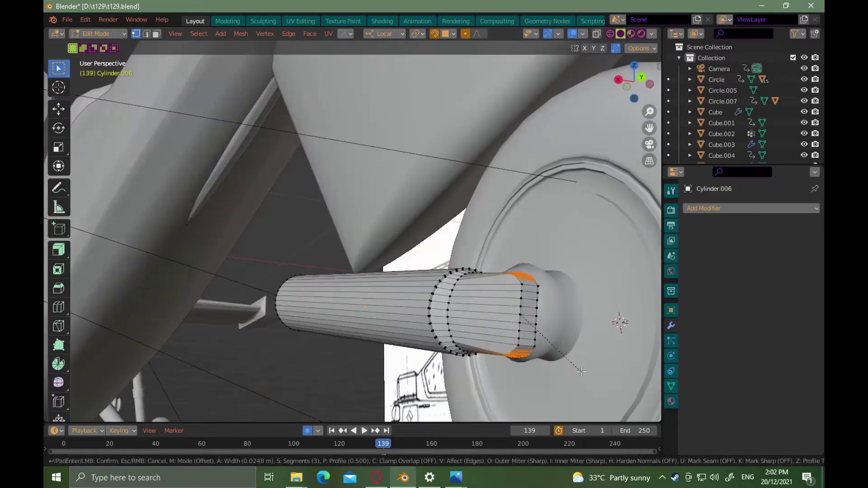
pyautogui.moveTo(551, 290); pyautogui.dragTo(572, 335, button='middle')
pyautogui.hotkey('ctrl', 'b')
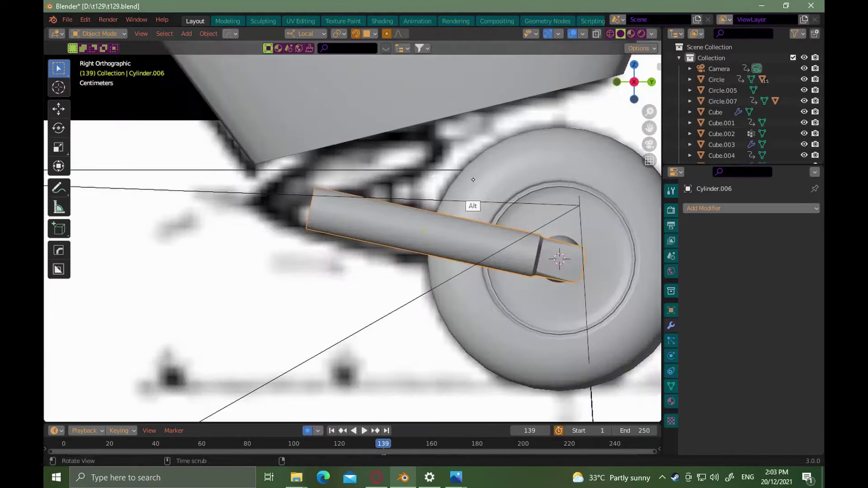
# Mirror the strut across X to the other side of the tail wheel
pyautogui.hotkey('alt', 'shift', 'x')
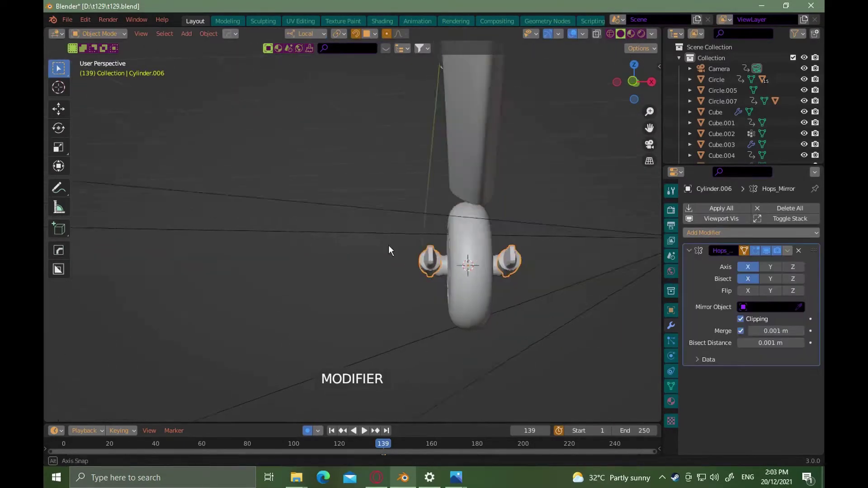
pyautogui.moveTo(388, 245); pyautogui.dragTo(395, 315, button='middle')
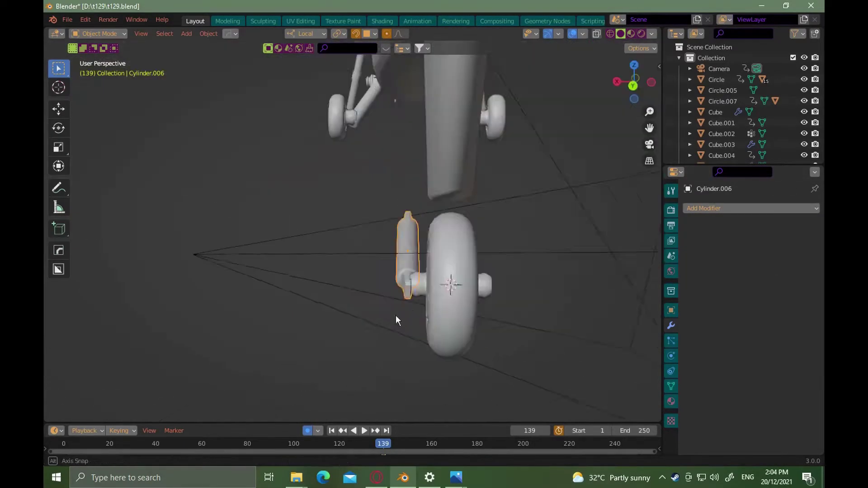
pyautogui.rightClick(366, 287)
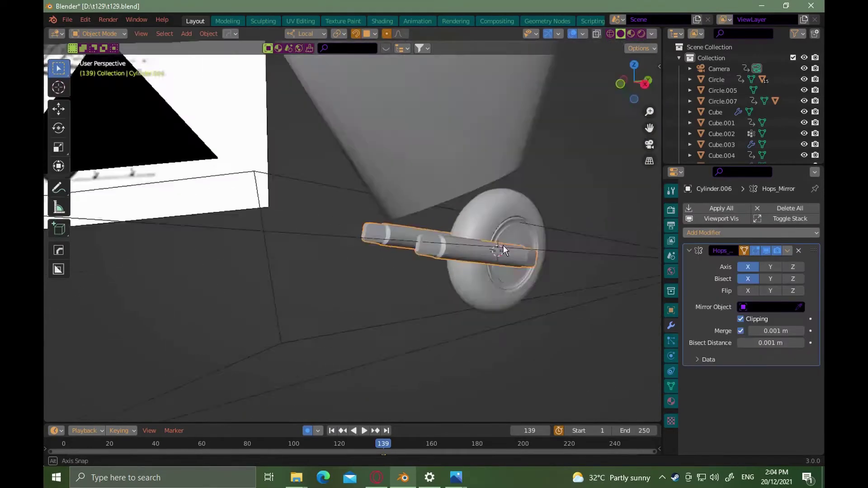
pyautogui.moveTo(502, 245); pyautogui.dragTo(465, 234, button='middle')
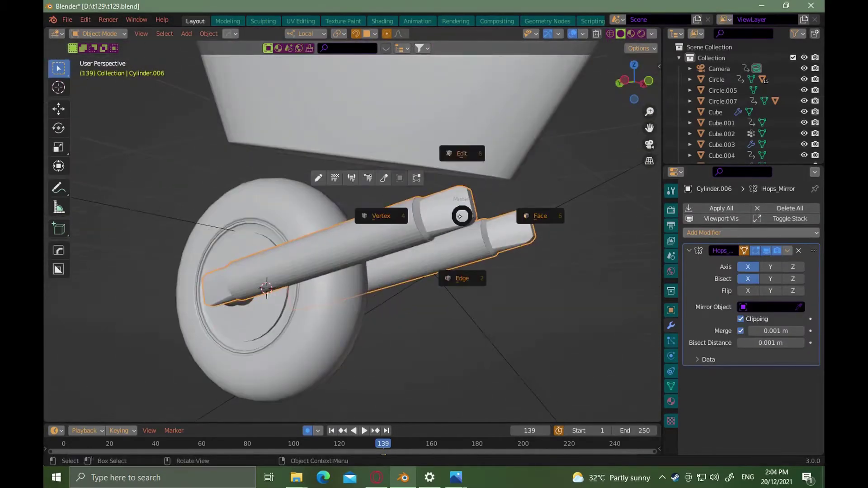
# Add three evenly spaced loop cuts along the tail wheel strut's round shaft
pyautogui.press('Tab')
pyautogui.hotkey('ctrl', 'r')
pyautogui.scroll(2, 456, 240)
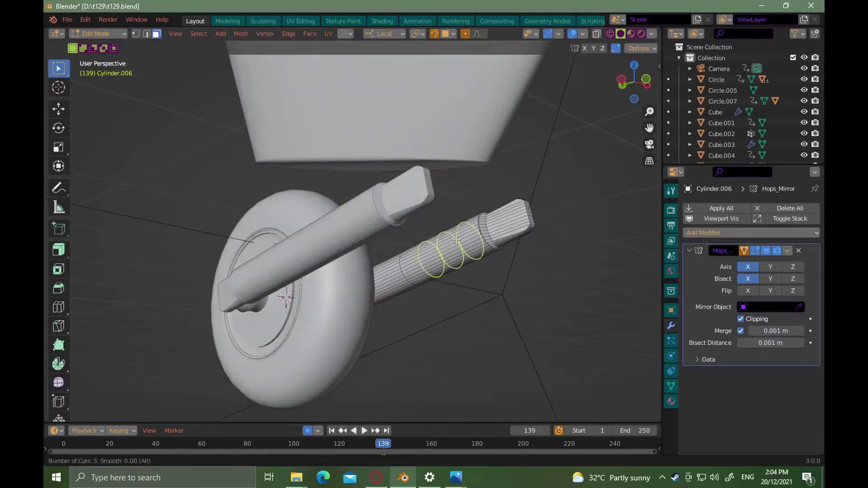
pyautogui.click(456, 239)
pyautogui.keyDown('alt'); pyautogui.moveTo(456, 239); pyautogui.dragTo(485, 290); pyautogui.keyUp('alt')
# Bend the strut's squared end inward about 0.009 m along local X using smooth proportional editing
pyautogui.click(511, 244)
pyautogui.press('o')
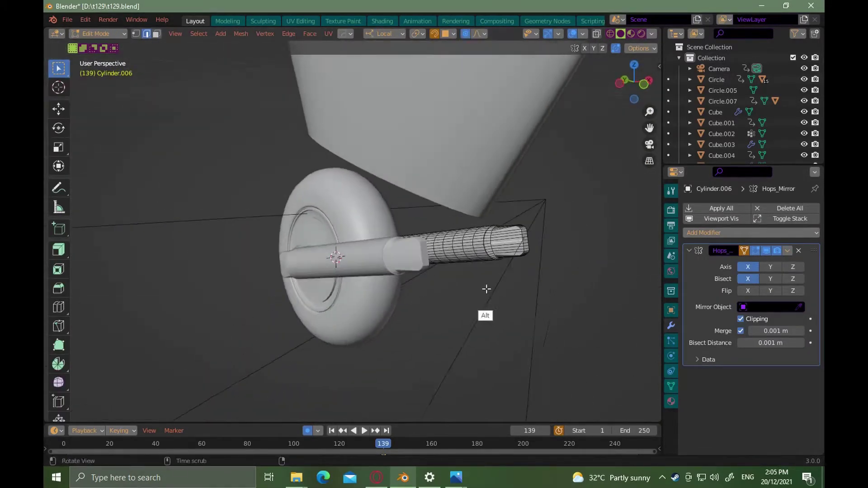
pyautogui.scroll(5, 467, 298)
pyautogui.press('x')
pyautogui.click(438, 291)
pyautogui.moveTo(438, 291); pyautogui.dragTo(403, 192, button='middle')
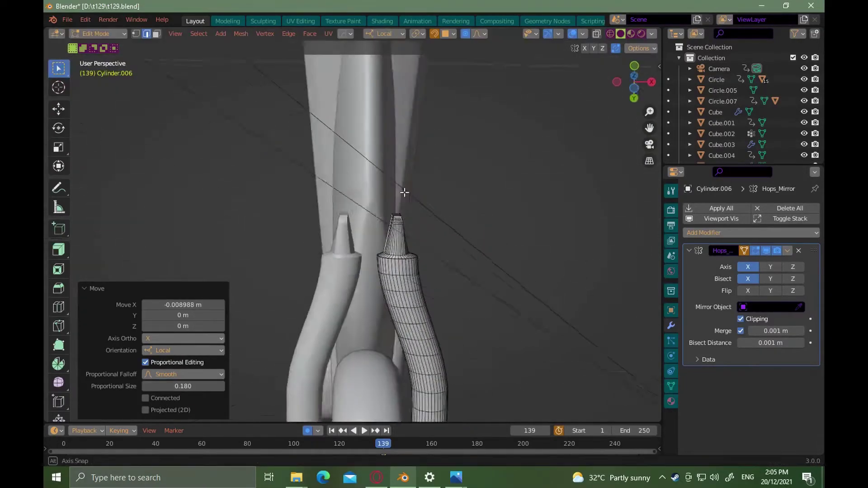
pyautogui.press('Tab')
pyautogui.click(373, 138)
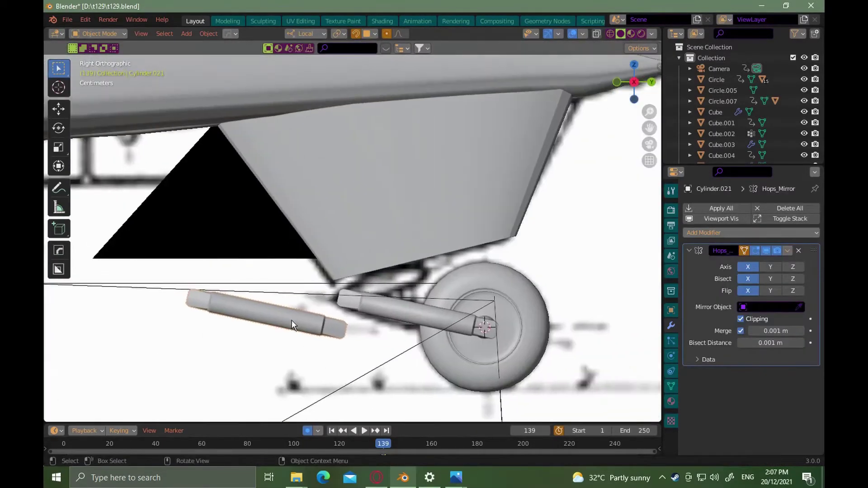
# Set the duplicated strut's origin to its geometry, then rotate it about 12° around local X and apply the rotation
pyautogui.rightClick(291, 319)
pyautogui.moveTo(304, 295)
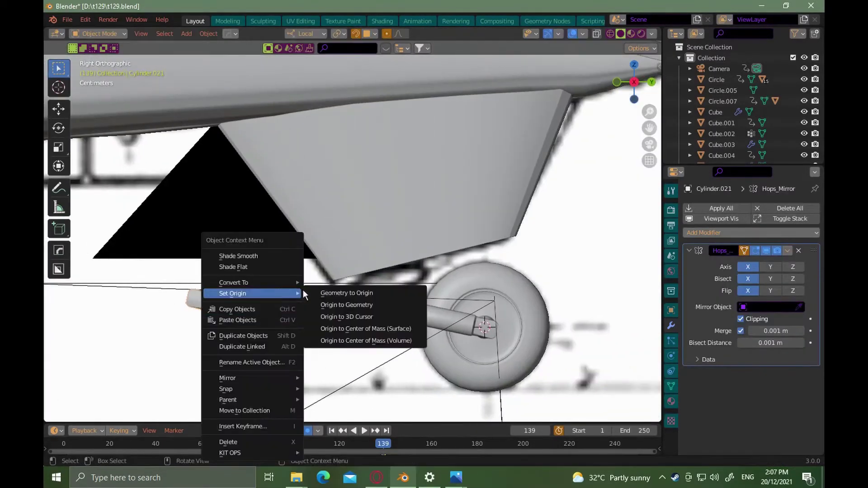
pyautogui.click(346, 304)
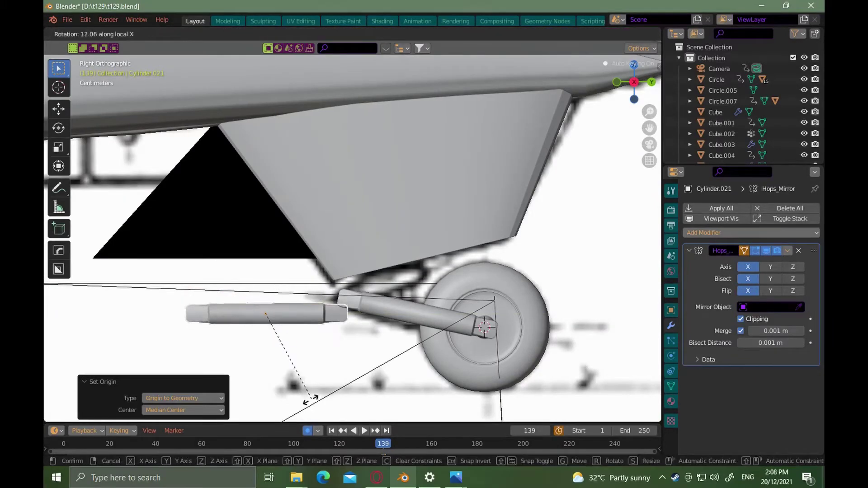
pyautogui.hotkey('ctrl', 'a')
pyautogui.click(263, 331)
# Scale the duplicate strut along Y and fit it diagonally between the lower strut's forward end and the fin's underside
pyautogui.rightClick(264, 331)
pyautogui.moveTo(254, 296)
pyautogui.click(294, 305)
pyautogui.press('s')
pyautogui.press('y')
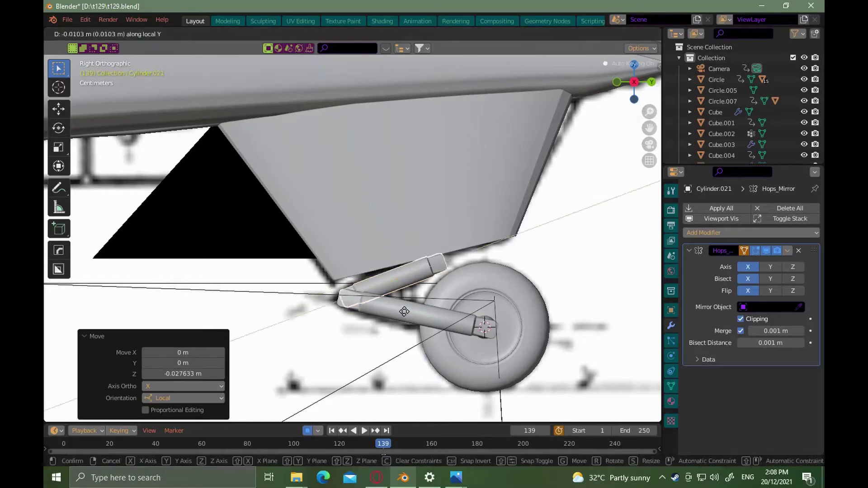
# Try to inset the faces of the upper strut's squared end
pyautogui.scroll(-5, 480, 271)
pyautogui.moveTo(480, 271); pyautogui.dragTo(546, 228, button='middle')
pyautogui.scroll(11, 498, 260)
pyautogui.click(422, 202)
pyautogui.press('Tab')
pyautogui.press('Tab')
pyautogui.click(555, 220)
pyautogui.press('i')
pyautogui.rightClick(671, 477)
pyautogui.click(537, 299)
pyautogui.hotkey('ctrl', 'z')
pyautogui.press('i')
pyautogui.click(535, 296)
# Try scaling faces on the upper strut's squared end and undo the changes
pyautogui.moveTo(542, 213); pyautogui.dragTo(553, 240, button='middle')
pyautogui.rightClick(559, 224)
pyautogui.click(598, 205)
pyautogui.press('s')
pyautogui.click(550, 247)
pyautogui.hotkey('ctrl', 'z')
pyautogui.hotkey('ctrl', 'z')
pyautogui.click(494, 253)
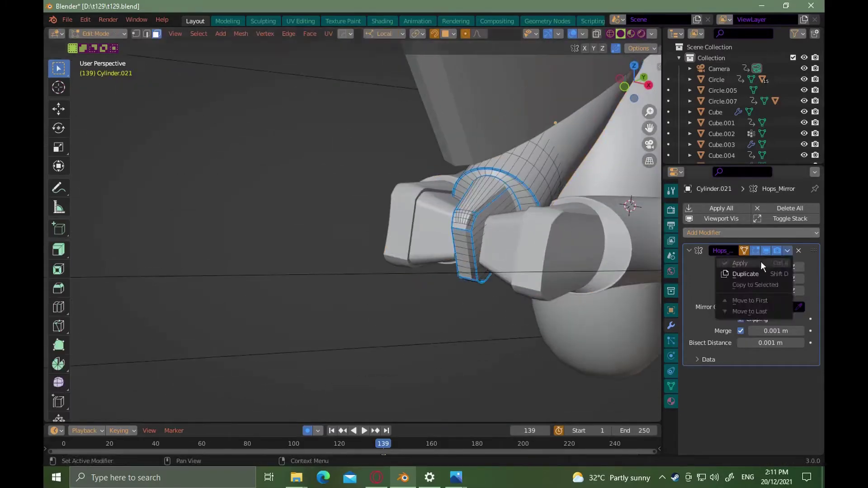
# Slide the edge loops along the lower strut's shaft near its squared end
pyautogui.moveTo(497, 217); pyautogui.dragTo(512, 214, button='middle')
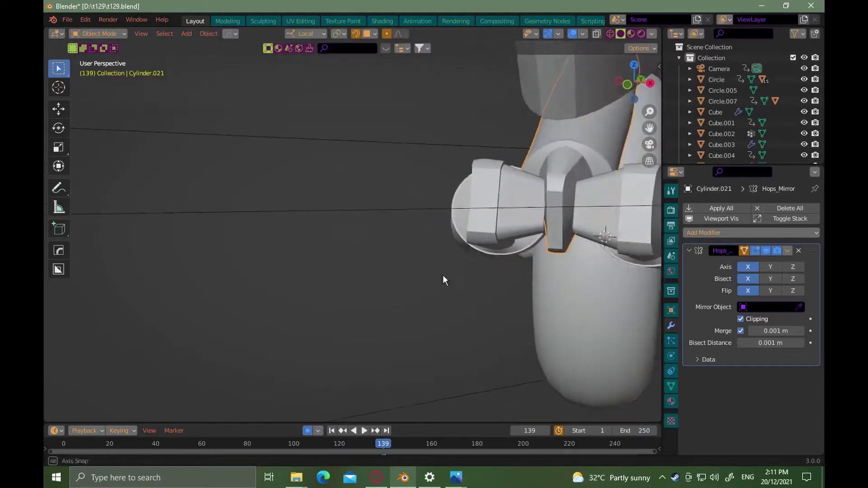
pyautogui.moveTo(443, 277); pyautogui.dragTo(557, 251, button='middle')
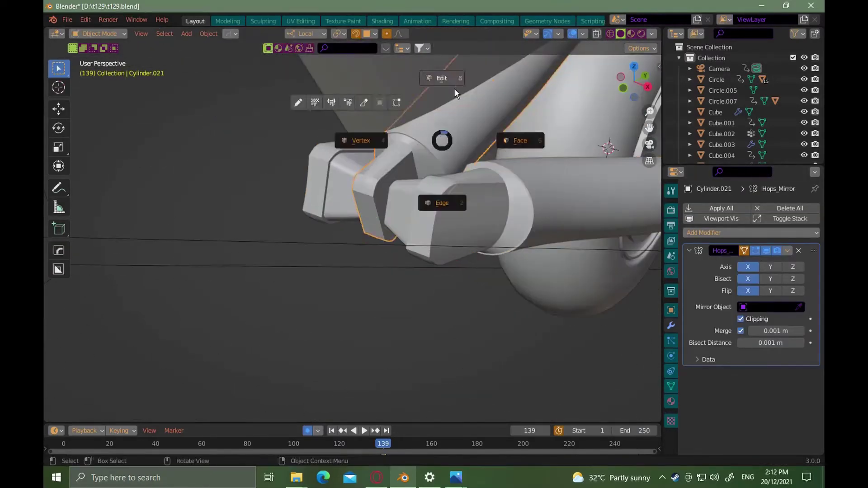
pyautogui.moveTo(474, 156); pyautogui.dragTo(452, 187, button='middle')
pyautogui.keyDown('shift'); pyautogui.moveTo(402, 210); pyautogui.dragTo(450, 189, button='middle'); pyautogui.keyUp('shift')
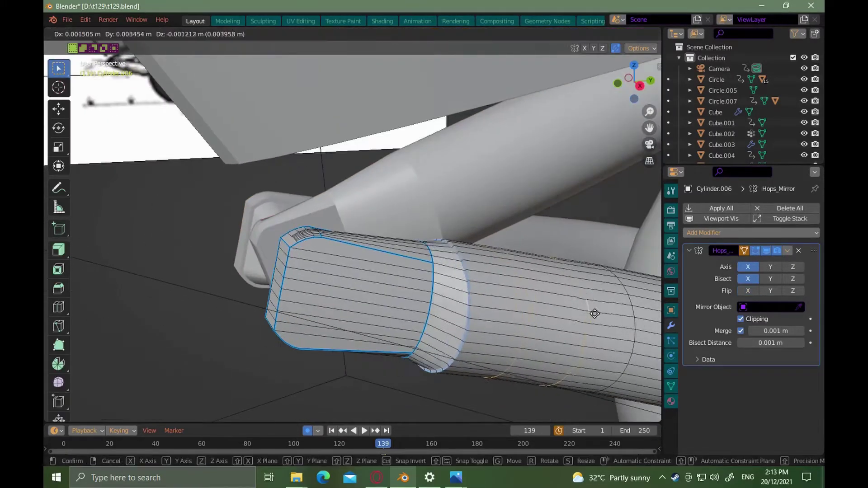
pyautogui.click(591, 310)
pyautogui.press('g')
pyautogui.press('g')
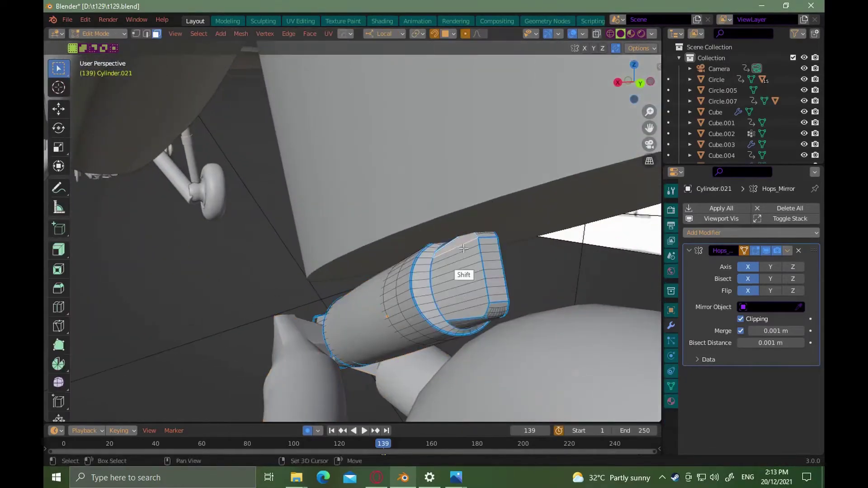
# Flatten the side faces of the upper strut's squared end along X and inset them
pyautogui.moveTo(463, 248); pyautogui.dragTo(398, 247, button='middle')
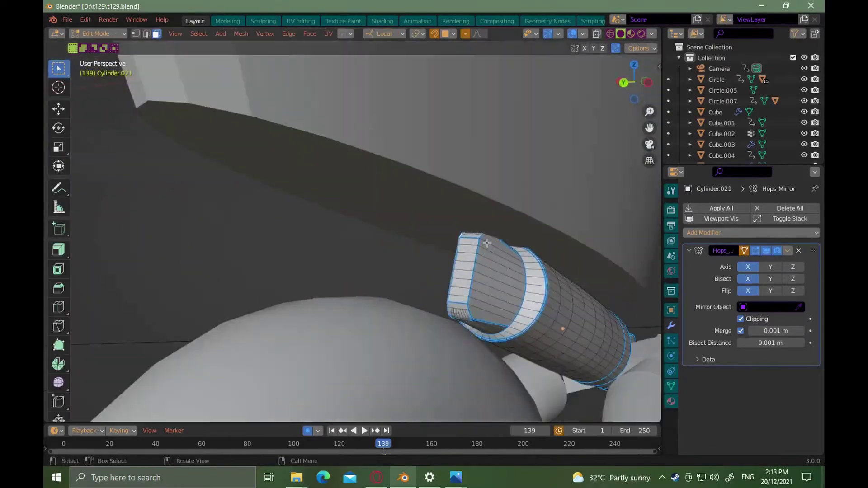
pyautogui.click(502, 291)
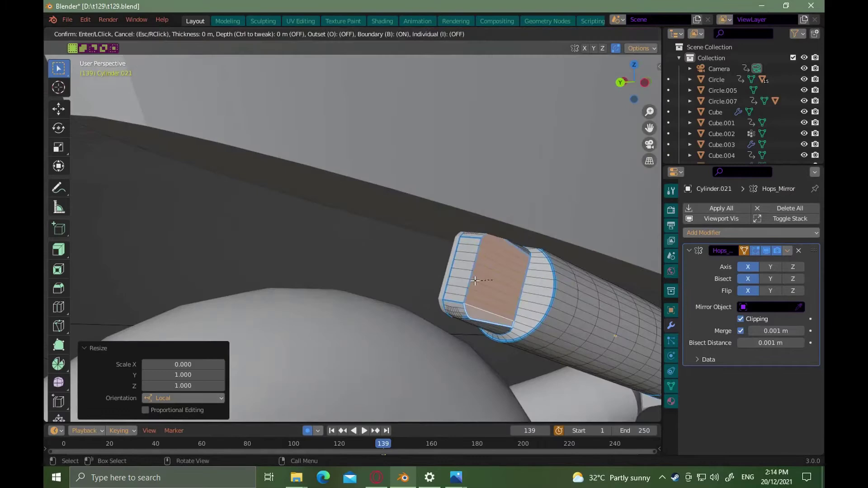
pyautogui.press('i')
pyautogui.click(500, 286)
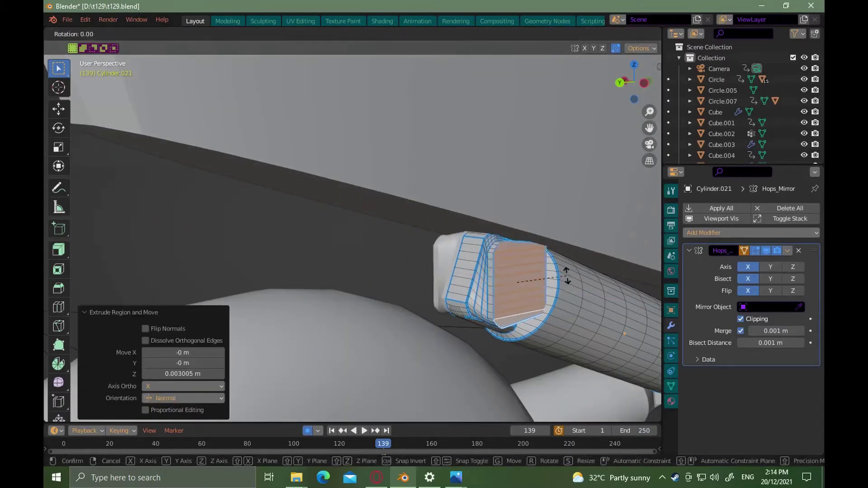
# Rotate the extruded side faces of the upper strut's end around X and extrude them about 0.0037 m further
pyautogui.press('r')
pyautogui.press('x')
pyautogui.press('x')
pyautogui.click(560, 279)
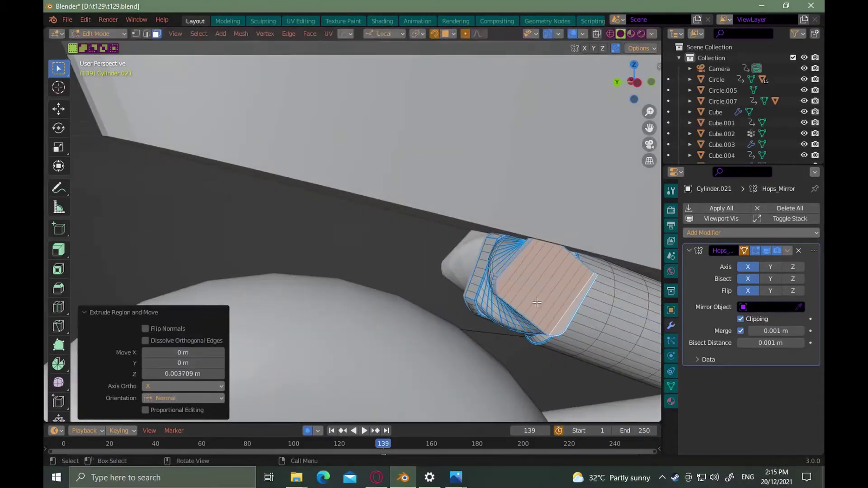
pyautogui.click(552, 293)
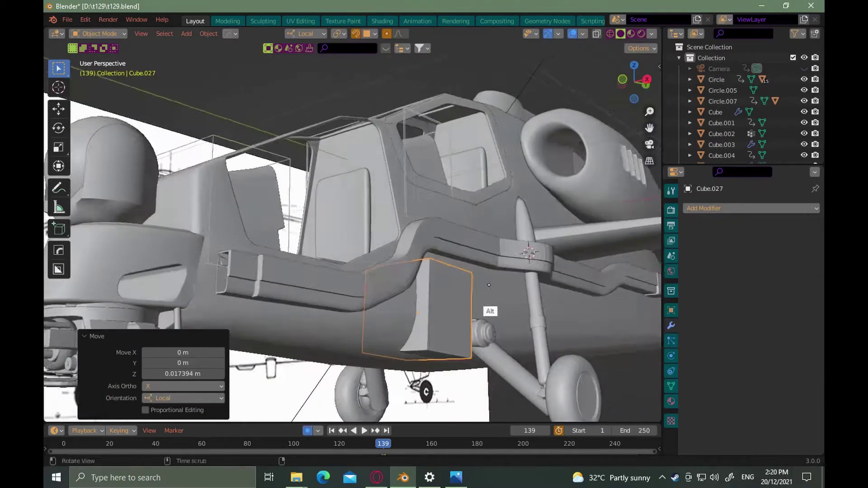
# Scale the fuselage-side box to 0.953 along Z and move it up about 0.014 m beneath the side fairing
pyautogui.click(454, 305)
pyautogui.press('g')
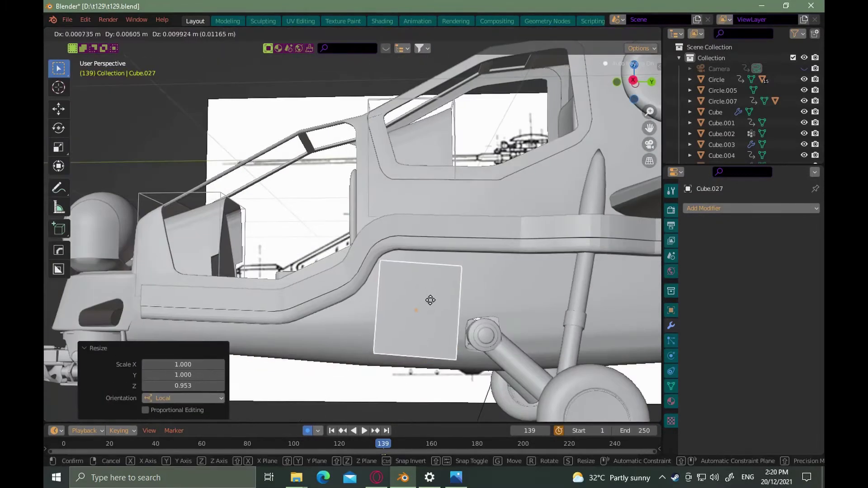
pyautogui.click(428, 302)
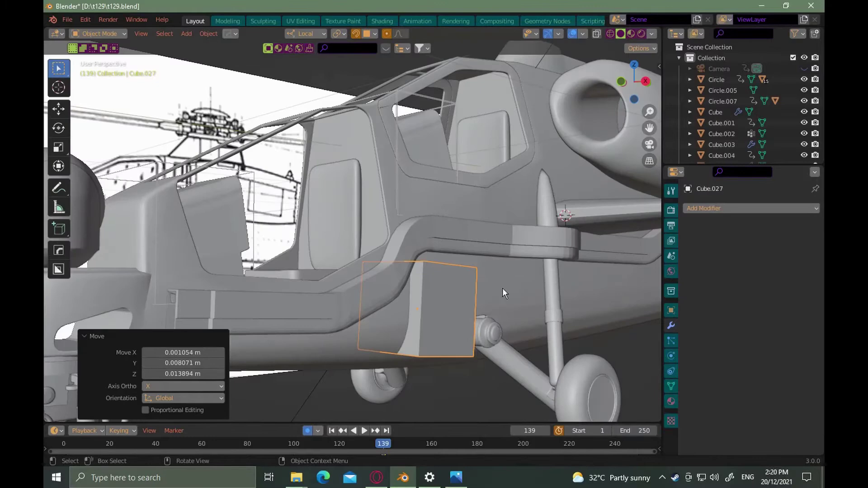
# Duplicate the fuselage in place and subtract the copy from the box with a Boolean difference
pyautogui.click(503, 288)
pyautogui.hotkey('shift', 'd')
pyautogui.rightClick(502, 288)
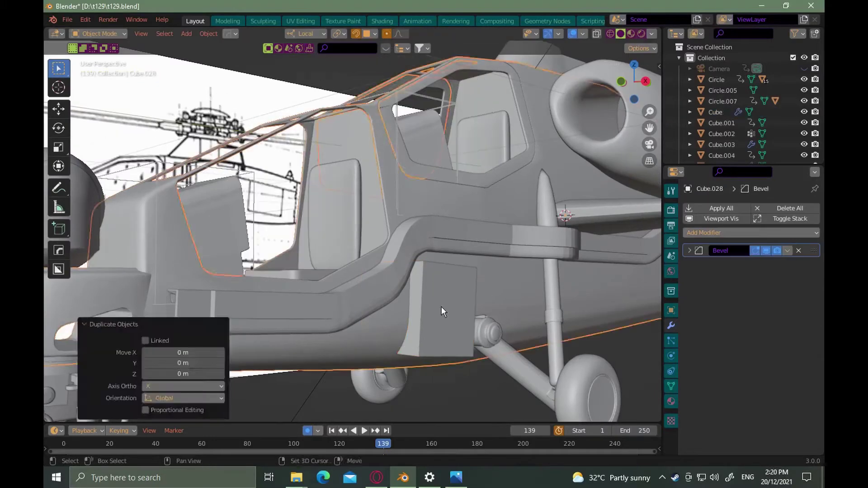
pyautogui.keyDown('shift'); pyautogui.click(442, 309); pyautogui.keyUp('shift')
pyautogui.press('ctrl+KP_Subtract')
# Isolate the cut box and delete the leftover fuselage copy
pyautogui.hotkey('shift', 'h')
pyautogui.moveTo(475, 313); pyautogui.dragTo(497, 381, button='middle')
pyautogui.click(496, 384)
pyautogui.press('Delete')
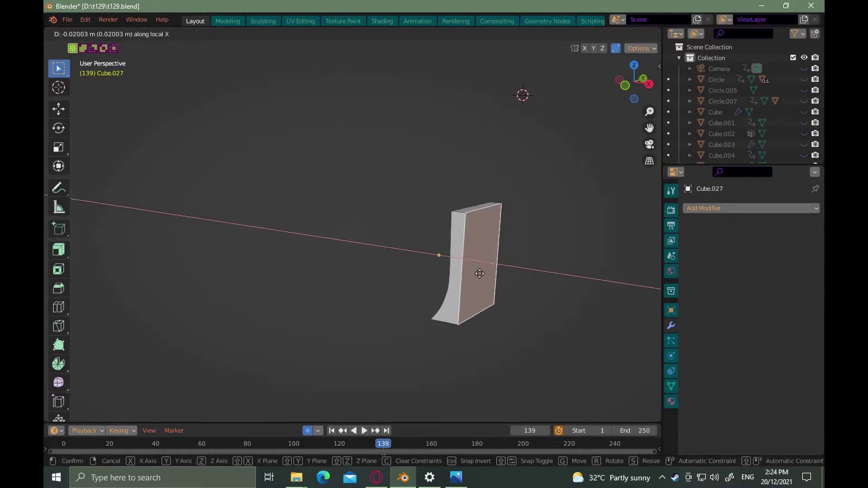
# Move the box's outer face about 0.015 m inward along local X and scale it to 0.773
pyautogui.click(481, 273)
pyautogui.moveTo(481, 274); pyautogui.dragTo(448, 260, button='middle')
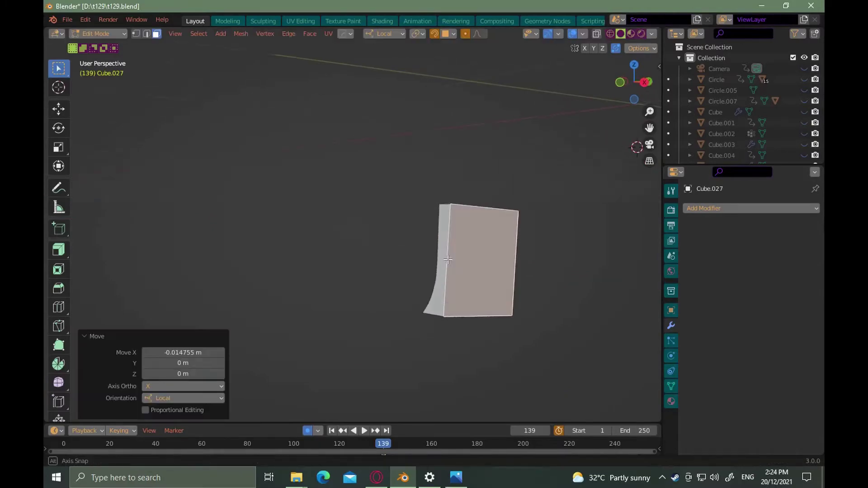
pyautogui.click(473, 258)
pyautogui.hotkey('alt', 'Tab')
pyautogui.hotkey('alt', 'Tab')
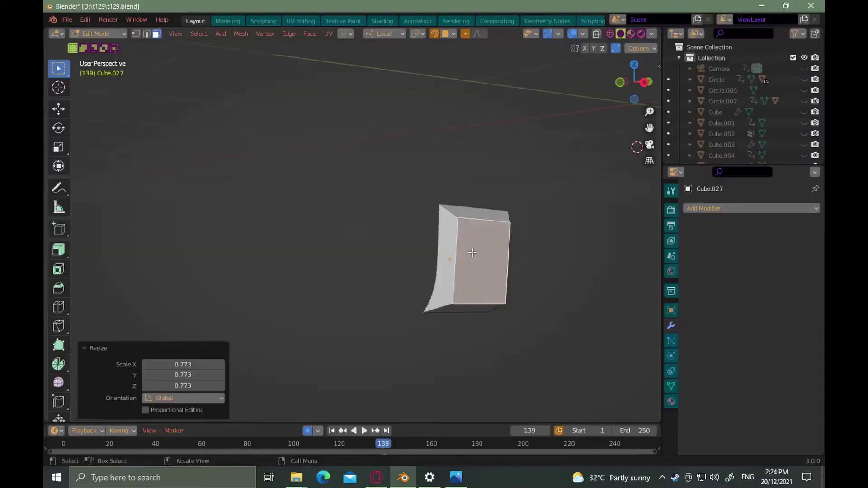
# Select the box's outer and tapered side faces and scale them to about 0.93 along global Y
pyautogui.moveTo(466, 214); pyautogui.dragTo(466, 304, button='middle')
pyautogui.scroll(5, 494, 257)
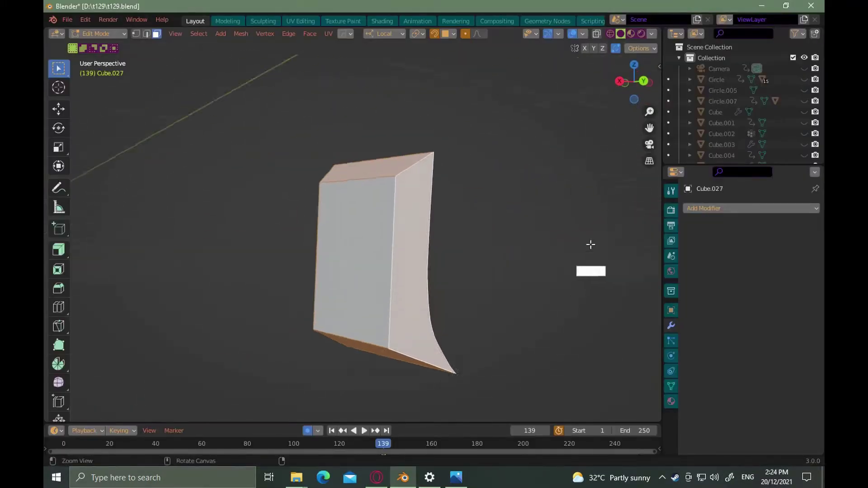
pyautogui.click(514, 296)
pyautogui.moveTo(511, 296); pyautogui.dragTo(452, 344, button='middle')
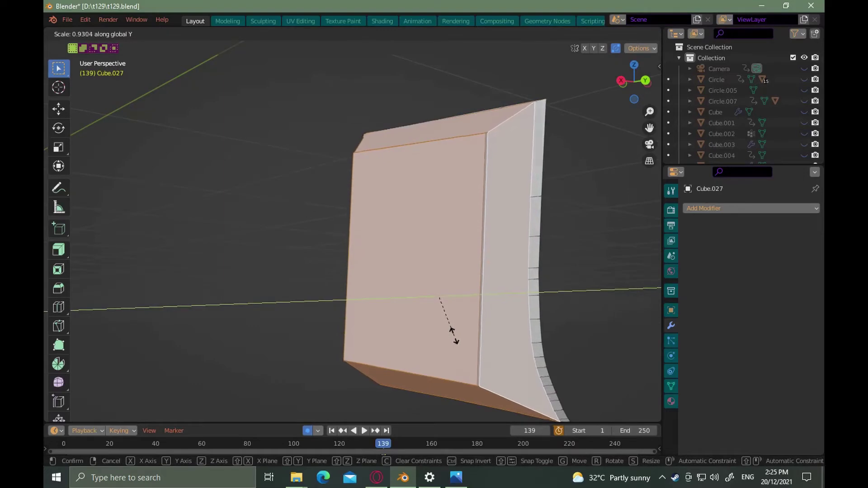
pyautogui.click(452, 335)
pyautogui.moveTo(452, 334); pyautogui.dragTo(469, 382, button='middle')
pyautogui.press('g')
pyautogui.press('x')
pyautogui.rightClick(485, 326)
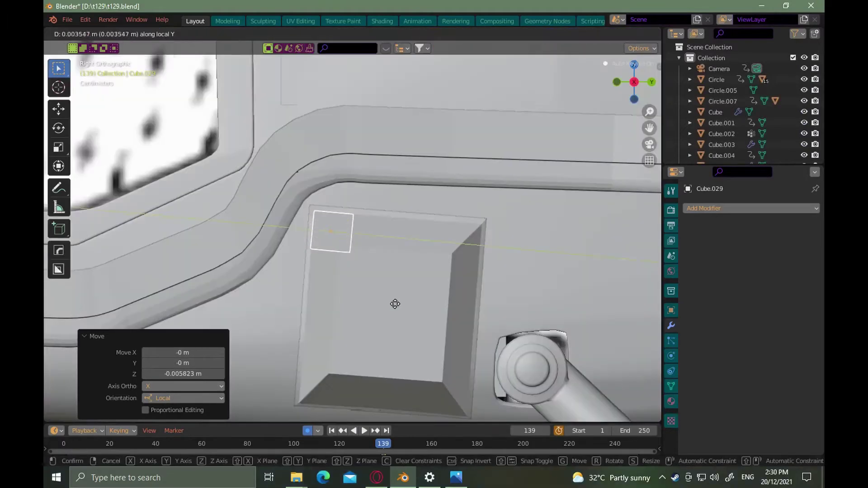
# Place small cubes over both upper corners of the tapered box and select the pair
pyautogui.click(514, 255)
pyautogui.keyDown('shift'); pyautogui.moveTo(398, 231); pyautogui.dragTo(407, 187, button='middle'); pyautogui.keyUp('shift')
pyautogui.press('g')
pyautogui.press('z')
pyautogui.click(403, 208)
pyautogui.keyDown('shift'); pyautogui.click(350, 201); pyautogui.keyUp('shift')
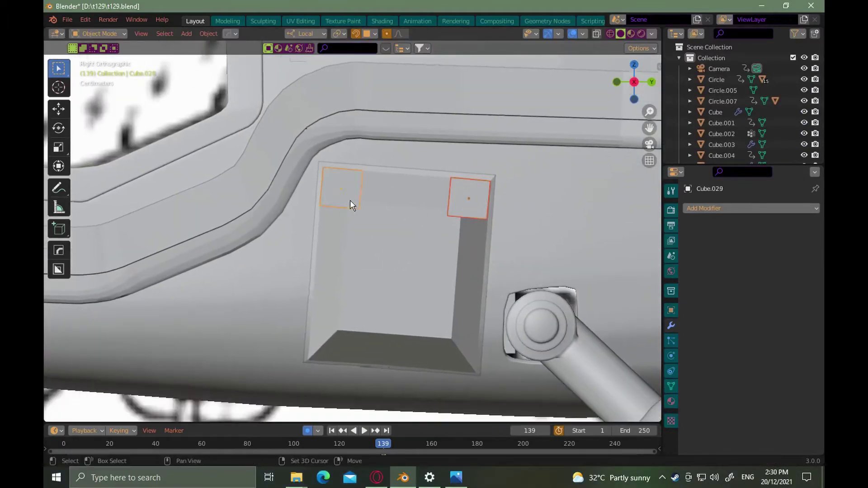
# Place copies of the two cubes lower on the tapered box's sides
pyautogui.click(379, 290)
pyautogui.keyDown('ctrl'); pyautogui.moveTo(488, 267); pyautogui.dragTo(486, 335, button='middle'); pyautogui.keyUp('ctrl')
pyautogui.moveTo(486, 303); pyautogui.dragTo(507, 276, button='middle')
pyautogui.keyDown('ctrl'); pyautogui.moveTo(506, 280); pyautogui.dragTo(508, 226, button='middle'); pyautogui.keyUp('ctrl')
pyautogui.keyDown('shift'); pyautogui.click(538, 235); pyautogui.keyUp('shift')
pyautogui.keyDown('shift'); pyautogui.click(473, 237); pyautogui.keyUp('shift')
pyautogui.scroll(4, 471, 282)
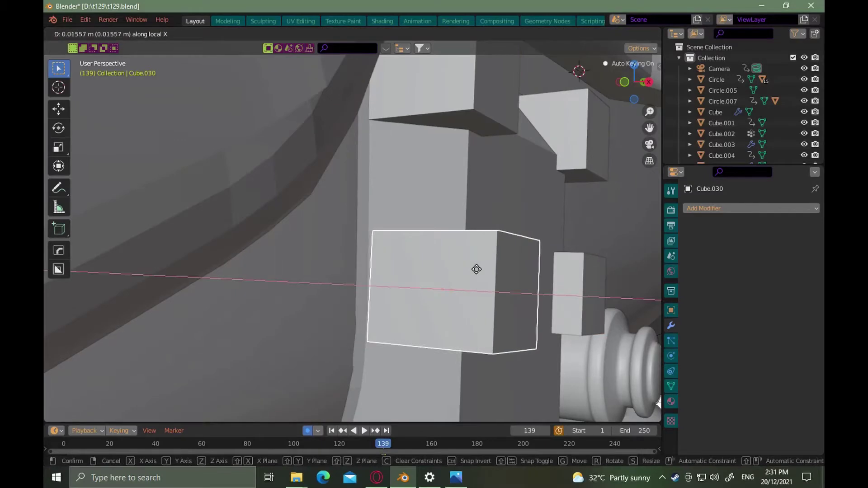
# Move the lower forward cube outward about 0.016 m along local X and adjust the cube placement along X and Y
pyautogui.click(475, 269)
pyautogui.moveTo(475, 270); pyautogui.dragTo(508, 268, button='middle')
pyautogui.click(483, 294)
pyautogui.press('g')
pyautogui.press('x')
pyautogui.click(540, 307)
pyautogui.press('g')
pyautogui.press('y')
pyautogui.click(549, 335)
# Rotate the selected cutter cube to follow the box's slope and shift it along local Y
pyautogui.click(476, 297)
pyautogui.click(475, 297)
pyautogui.press('r')
pyautogui.click(484, 271)
pyautogui.press('g')
pyautogui.press('y')
pyautogui.click(413, 263)
# Rotate the upper forward cube around X, move it about 0.01 m along local X, and tilt it about -2° around local Y
pyautogui.click(479, 277)
pyautogui.press('r')
pyautogui.press('x')
pyautogui.click(482, 265)
pyautogui.press('g')
pyautogui.click(542, 260)
pyautogui.press('r')
pyautogui.press('y')
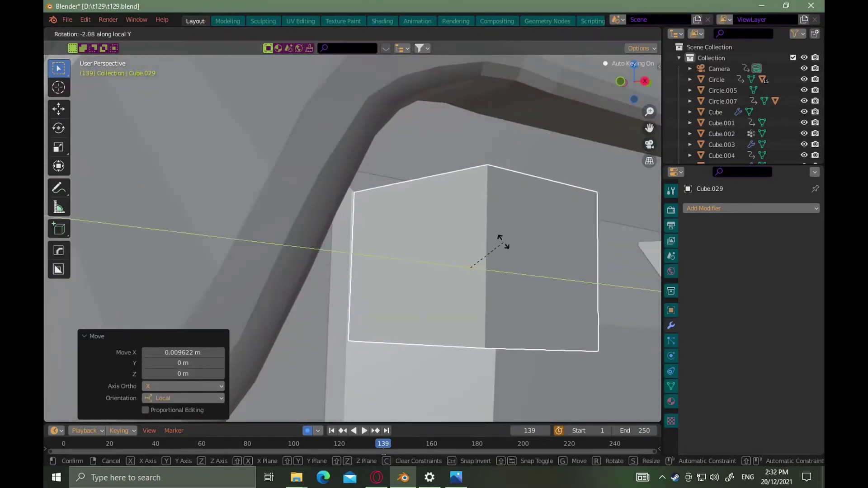
pyautogui.click(499, 234)
pyautogui.click(488, 232)
# Subtract the small cubes from the tapered box with a Boolean difference
pyautogui.scroll(-8, 488, 232)
pyautogui.moveTo(488, 233); pyautogui.dragTo(454, 262, button='middle')
pyautogui.keyDown('shift'); pyautogui.click(355, 294); pyautogui.keyUp('shift')
pyautogui.press('ctrl+KP_Subtract')
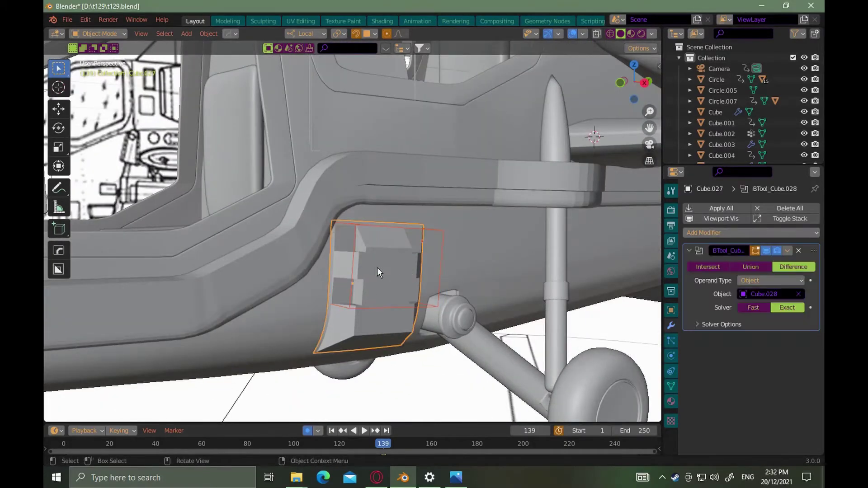
# Compare the notched box on the fuselage side with the reference photo
pyautogui.moveTo(377, 267); pyautogui.dragTo(473, 300, button='middle')
pyautogui.click(473, 299)
pyautogui.keyDown('alt'); pyautogui.moveTo(473, 300); pyautogui.dragTo(413, 306); pyautogui.keyUp('alt')
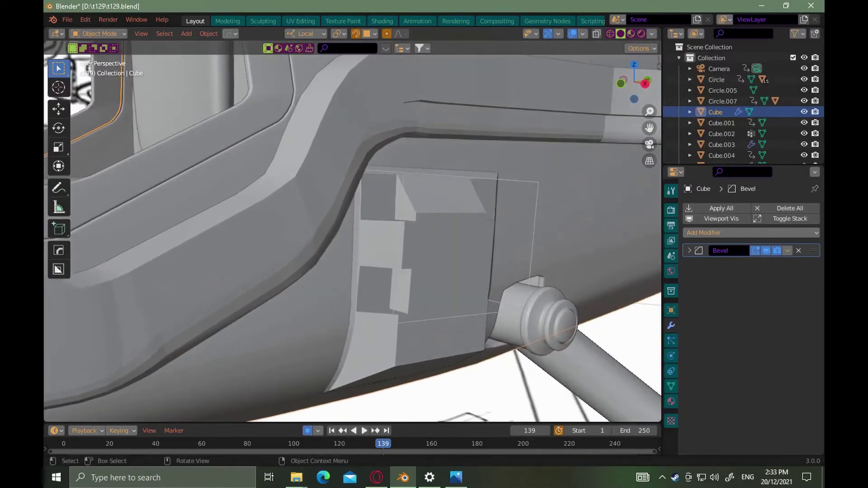
pyautogui.hotkey('alt', 'Tab')
pyautogui.hotkey('alt', 'Tab')
pyautogui.scroll(-4, 458, 286)
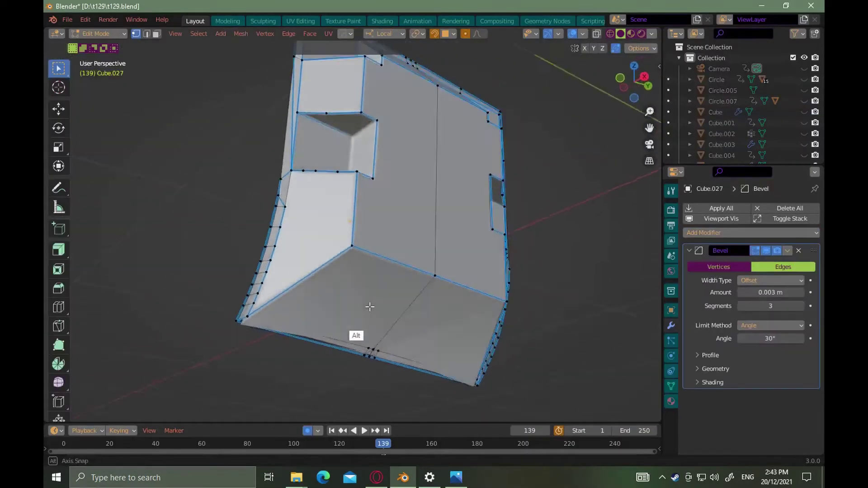
# Merge the stray vertices at the middle of the box's lower back edge at their center
pyautogui.moveTo(395, 376); pyautogui.dragTo(320, 342)
pyautogui.click(371, 357)
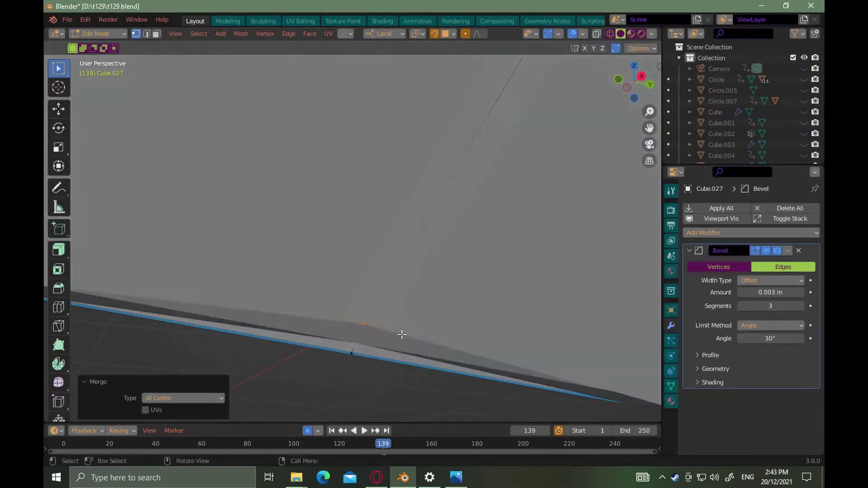
pyautogui.scroll(-8, 401, 333)
pyautogui.keyDown('alt'); pyautogui.moveTo(399, 341); pyautogui.dragTo(355, 330); pyautogui.keyUp('alt')
pyautogui.keyDown('ctrl'); pyautogui.keyDown('alt'); pyautogui.moveTo(354, 330); pyautogui.dragTo(378, 336); pyautogui.keyUp('alt'); pyautogui.keyUp('ctrl')
pyautogui.keyDown('alt'); pyautogui.moveTo(378, 336); pyautogui.dragTo(430, 367, button='middle'); pyautogui.keyUp('alt')
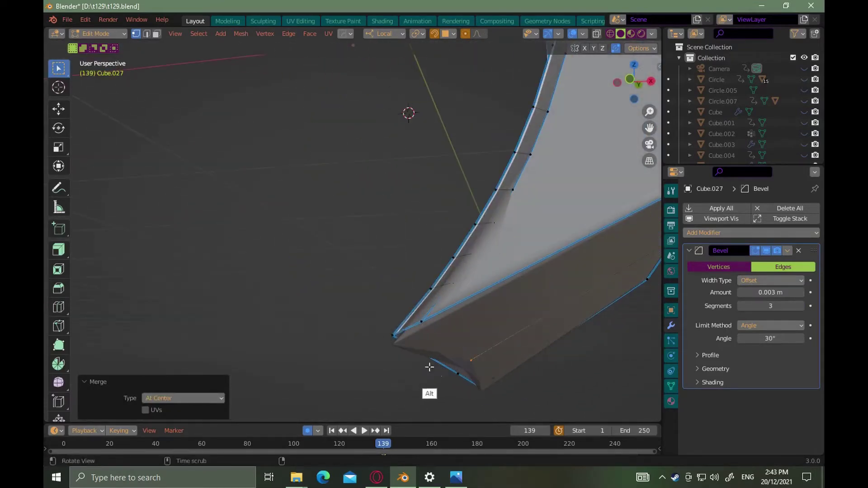
# Mirror the box's cleaned-up half onto its other half and leave Edit Mode
pyautogui.click(484, 355)
pyautogui.keyDown('alt'); pyautogui.moveTo(485, 354); pyautogui.dragTo(465, 343, button='middle'); pyautogui.keyUp('alt')
pyautogui.hotkey('alt', 'x')
pyautogui.click(362, 281)
pyautogui.press('Tab')
pyautogui.keyDown('alt'); pyautogui.moveTo(364, 289); pyautogui.dragTo(456, 325); pyautogui.keyUp('alt')
pyautogui.keyDown('alt'); pyautogui.moveTo(456, 326); pyautogui.dragTo(467, 351); pyautogui.keyUp('alt')
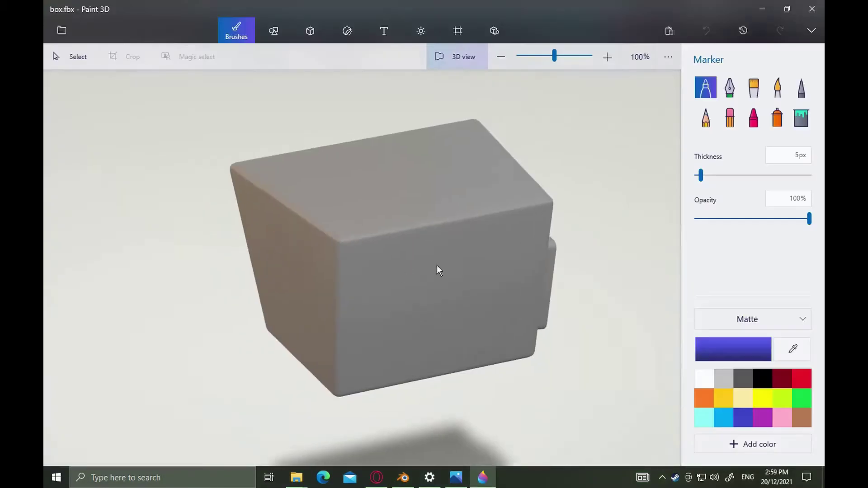
# Examine the exported box.fbx model from several sides in Paint 3D and switch back to Blender
pyautogui.moveTo(438, 269)
pyautogui.mouseDown()
pyautogui.moveTo(451, 275)
pyautogui.moveTo(518, 220)
pyautogui.mouseUp()
pyautogui.moveTo(518, 220)
pyautogui.mouseDown(button='right')
pyautogui.moveTo(354, 254)
pyautogui.moveTo(290, 251)
pyautogui.mouseUp(button='right')
pyautogui.hotkey('alt', 'Tab')
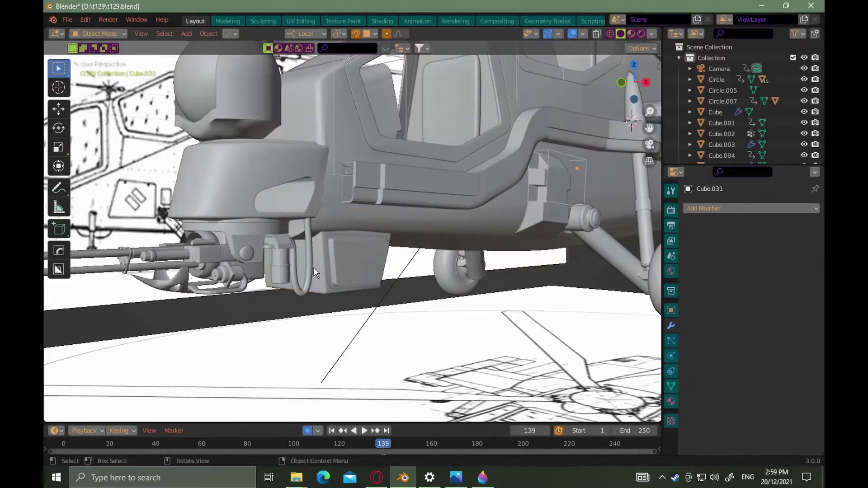
# Flatten the front face of the raised panel on the box under the nose by scaling local X to 0
pyautogui.keyDown('alt'); pyautogui.moveTo(314, 268); pyautogui.dragTo(330, 287); pyautogui.keyUp('alt')
pyautogui.keyDown('ctrl'); pyautogui.keyDown('alt'); pyautogui.moveTo(330, 287); pyautogui.dragTo(445, 304); pyautogui.keyUp('alt'); pyautogui.keyUp('ctrl')
pyautogui.click(341, 311)
pyautogui.press('Tab')
pyautogui.hotkey('ctrl', 's')
pyautogui.click(420, 278)
pyautogui.moveTo(421, 278)
pyautogui.keyDown('alt'); pyautogui.mouseDown()
pyautogui.moveTo(432, 295)
pyautogui.moveTo(413, 271)
pyautogui.mouseUp(); pyautogui.keyUp('alt')
pyautogui.moveTo(419, 274); pyautogui.dragTo(444, 274, button='middle')
pyautogui.press('Return')
# Rotate the panel's front face about 6.11° around local Y and tilt it around local Z
pyautogui.press('r')
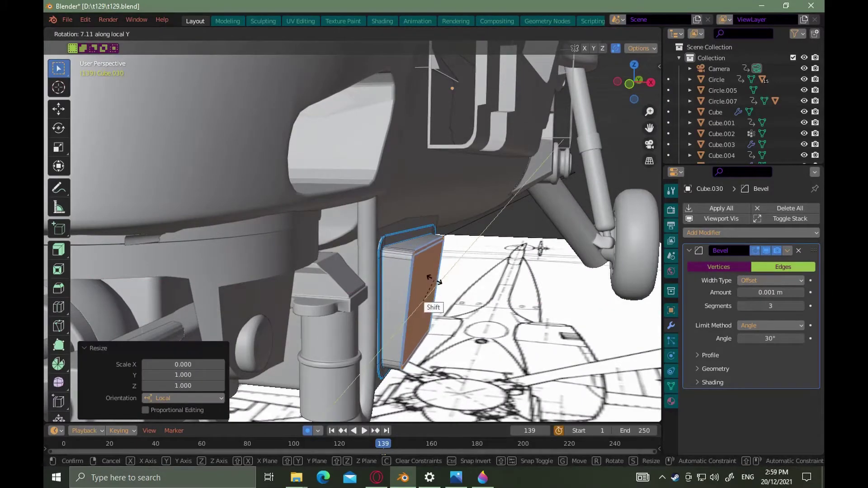
pyautogui.press('Return')
pyautogui.press('r')
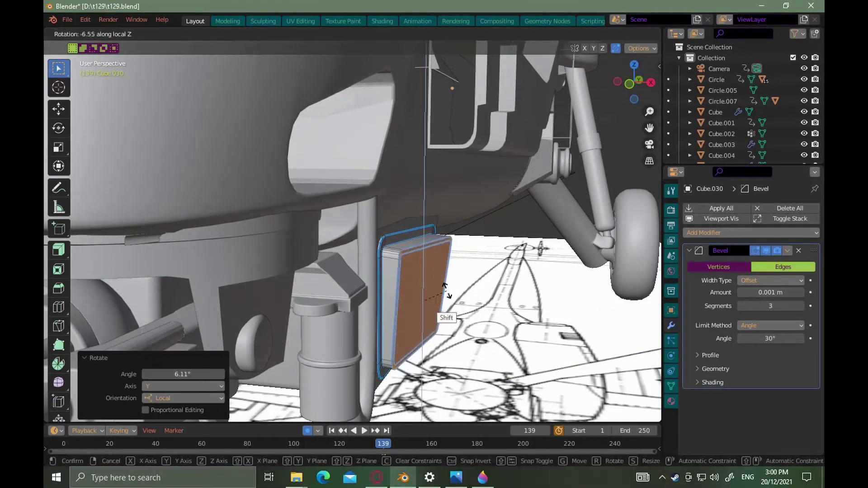
# Compare the panel under the nose with the reference photo of the helicopter on display
pyautogui.hotkey('alt', 'Tab')
pyautogui.hotkey('alt', 'Tab')
pyautogui.press('Tab')
pyautogui.press('Tab')
pyautogui.press('Tab')
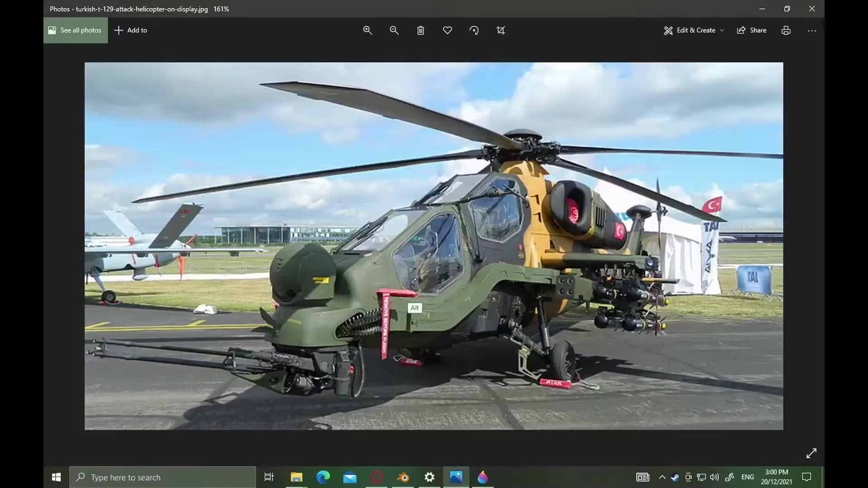
pyautogui.hotkey('alt', 'Tab')
pyautogui.hotkey('alt', 'Tab')
pyautogui.press('Tab')
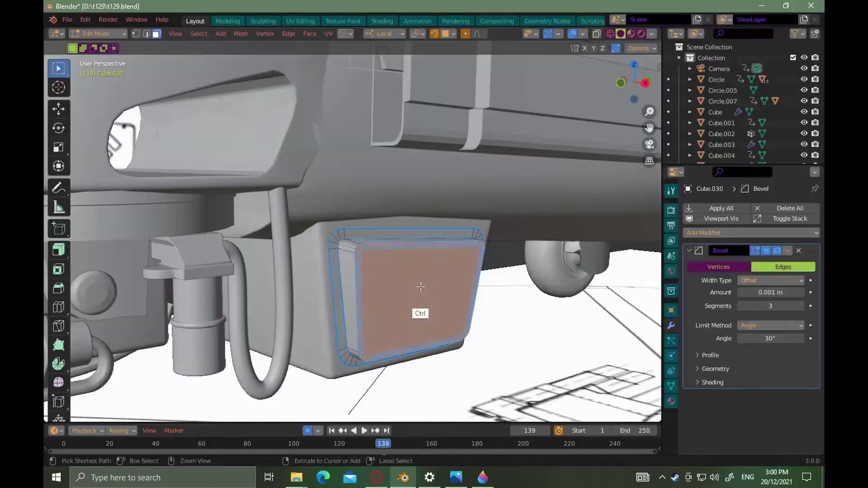
# Undo the last change to the panel's front face and leave Edit Mode
pyautogui.hotkey('ctrl', 'z')
pyautogui.keyDown('alt'); pyautogui.moveTo(423, 286); pyautogui.dragTo(428, 295); pyautogui.keyUp('alt')
pyautogui.press('Tab')
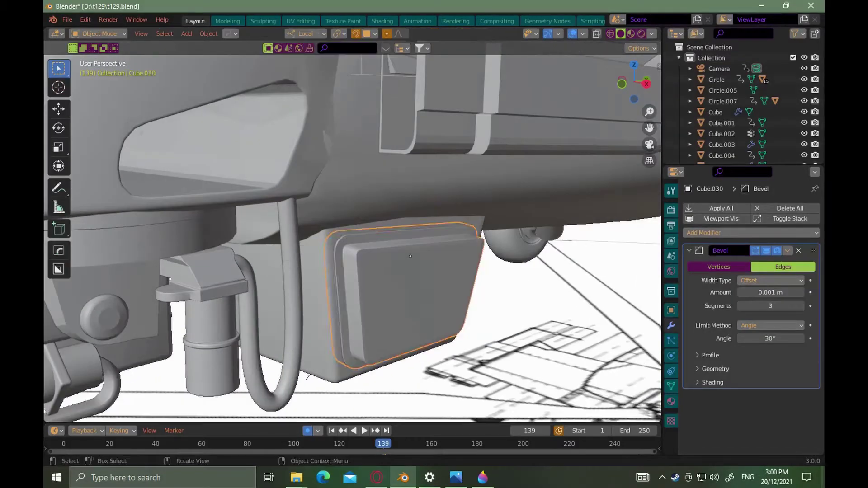
# Select the raised panel faces on the box under the nose, scale them along local X, and flatten with scale 0
pyautogui.click(466, 284)
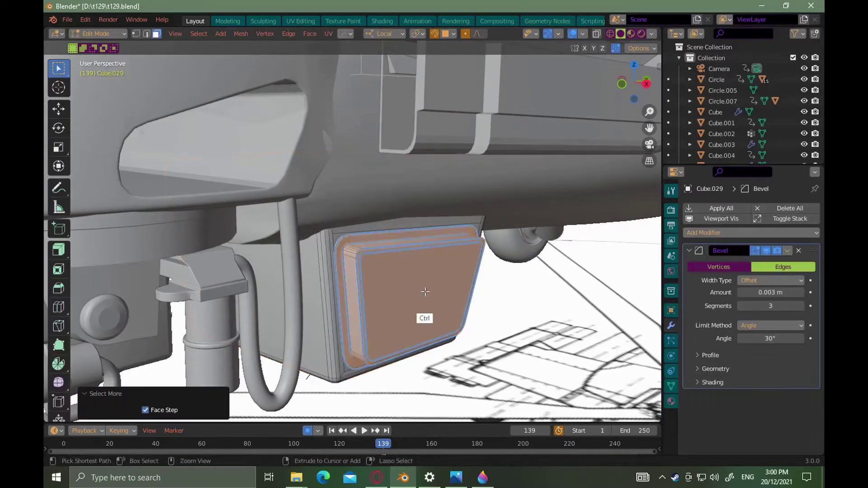
pyautogui.scroll(3, 430, 293)
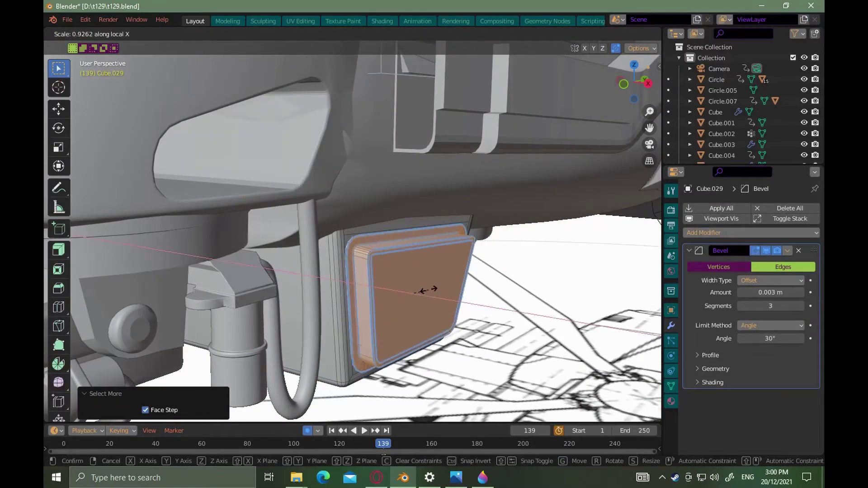
pyautogui.click(430, 293)
pyautogui.moveTo(429, 294); pyautogui.dragTo(425, 316, button='middle')
pyautogui.click(430, 297)
pyautogui.press('ctrl+KP_Add')
pyautogui.press('0')
pyautogui.press('Return')
# Duplicate the panel's front face in place, separate it into its own object, and open that object in Edit Mode
pyautogui.moveTo(425, 316); pyautogui.dragTo(420, 294, button='middle')
pyautogui.keyDown('ctrl'); pyautogui.moveTo(420, 294); pyautogui.dragTo(423, 253, button='middle'); pyautogui.keyUp('ctrl')
pyautogui.hotkey('shift', 'd')
pyautogui.rightClick(428, 293)
pyautogui.rightClick(427, 296)
pyautogui.moveTo(420, 293)
pyautogui.mouseDown(button='middle')
pyautogui.moveTo(427, 295)
pyautogui.moveTo(410, 297)
pyautogui.mouseUp(button='middle')
pyautogui.click(472, 399)
pyautogui.press('Tab')
pyautogui.click(397, 296)
pyautogui.press('Tab')
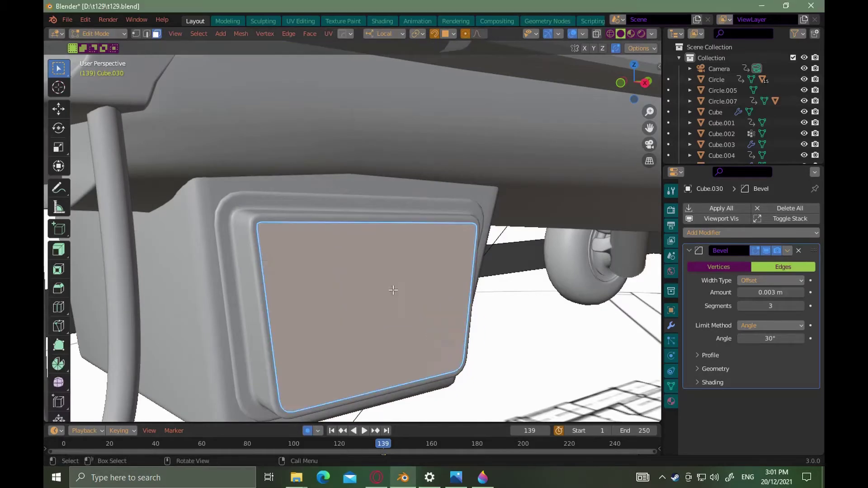
# Split the separated face into four quarters by connecting the midpoints of its opposite edges
pyautogui.moveTo(472, 272); pyautogui.dragTo(457, 273, button='middle')
pyautogui.press('Tab')
pyautogui.click(395, 279)
pyautogui.moveTo(395, 281); pyautogui.dragTo(394, 273, button='middle')
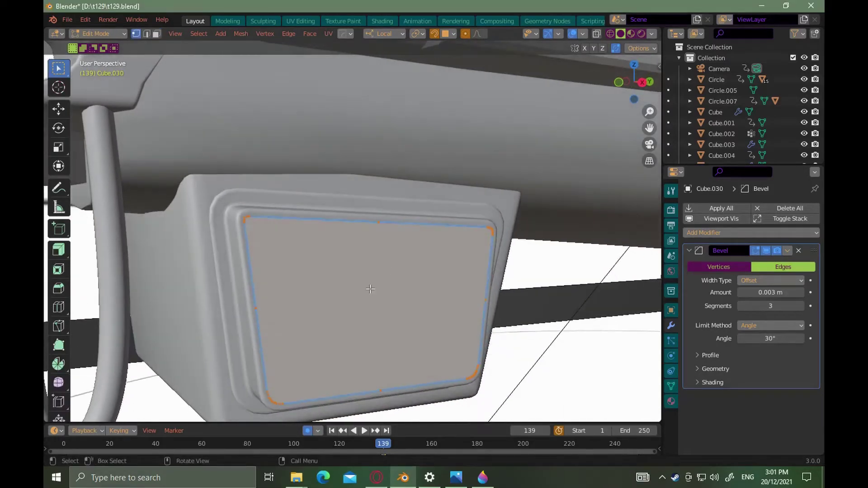
pyautogui.click(480, 300)
pyautogui.press('Return')
pyautogui.click(381, 389)
pyautogui.press('Return')
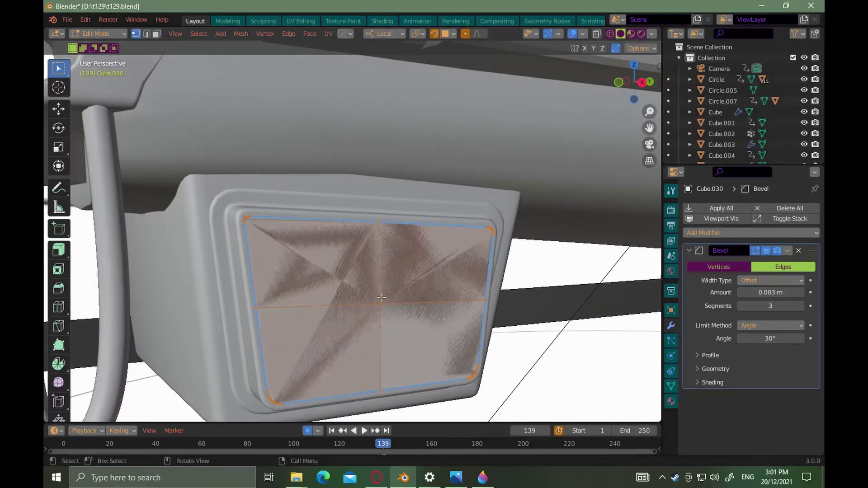
# Keep only the upper rear quarter of the divided face, with its inner edge slanted, and remove the other three
pyautogui.press('3')
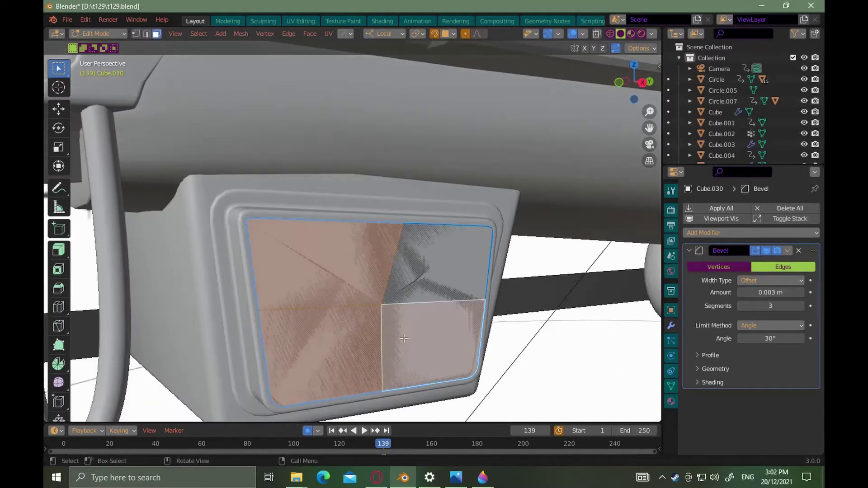
pyautogui.click(427, 265)
pyautogui.moveTo(405, 262); pyautogui.dragTo(422, 264, button='middle')
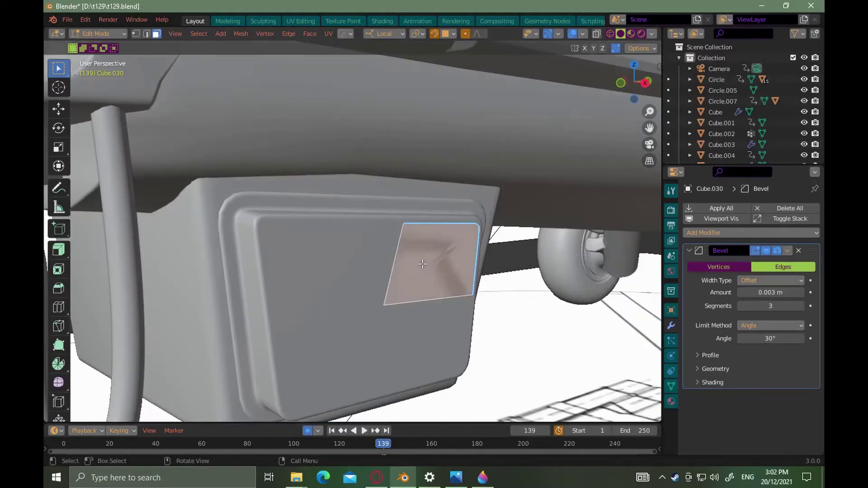
# Extrude the remaining quarter into a thin plate and round its corner edges with a 4-segment bevel about 0.008 m wide
pyautogui.click(427, 262)
pyautogui.press('2')
pyautogui.hotkey('alt', 'a')
pyautogui.keyDown('alt'); pyautogui.moveTo(428, 278); pyautogui.dragTo(440, 307); pyautogui.keyUp('alt')
pyautogui.moveTo(439, 306); pyautogui.dragTo(579, 310, button='middle')
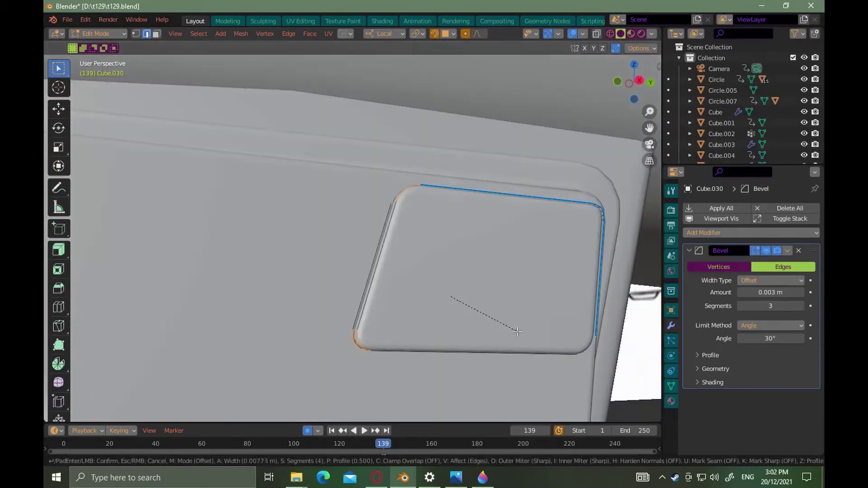
pyautogui.click(517, 332)
pyautogui.moveTo(517, 332); pyautogui.dragTo(465, 273, button='middle')
# Inset the plate's front face by about 0.0025 m
pyautogui.scroll(-8, 477, 312)
pyautogui.scroll(4, 465, 273)
pyautogui.hotkey('alt', 'a')
pyautogui.press('3')
pyautogui.click(464, 273)
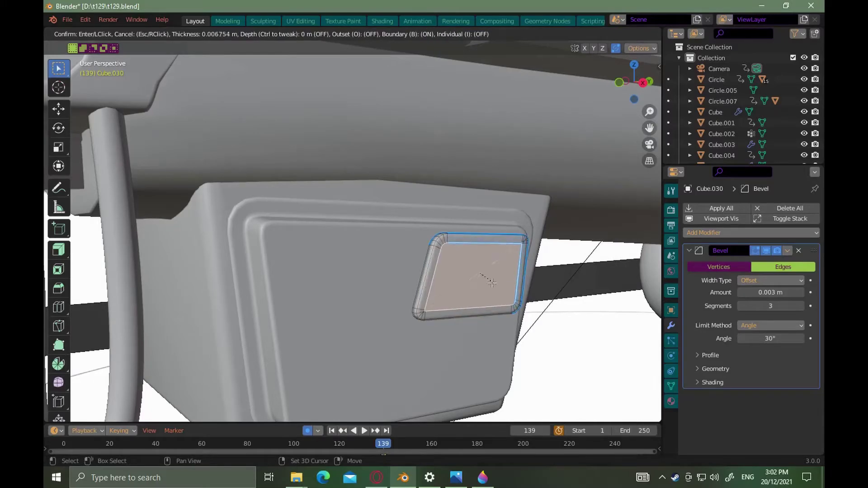
pyautogui.press('s')
pyautogui.rightClick(523, 293)
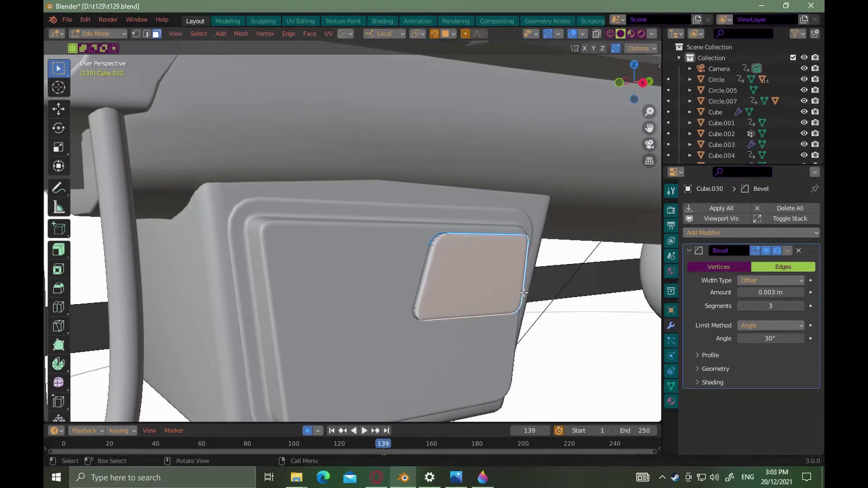
pyautogui.click(522, 293)
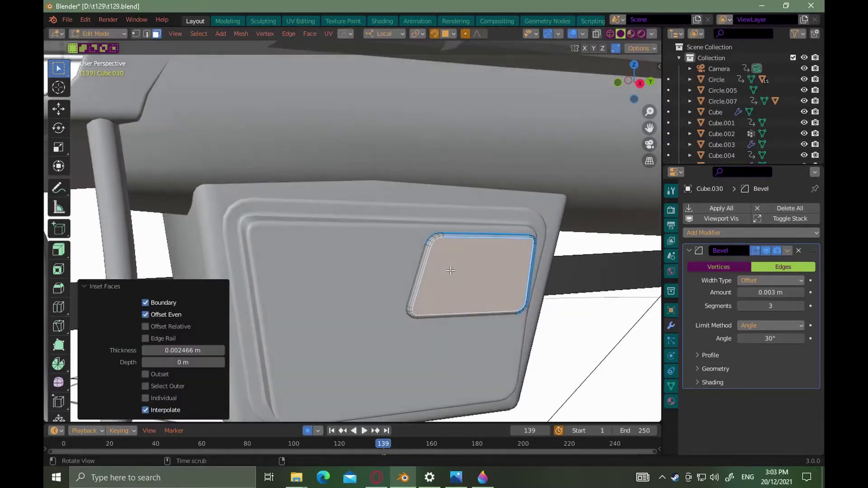
pyautogui.scroll(3, 513, 264)
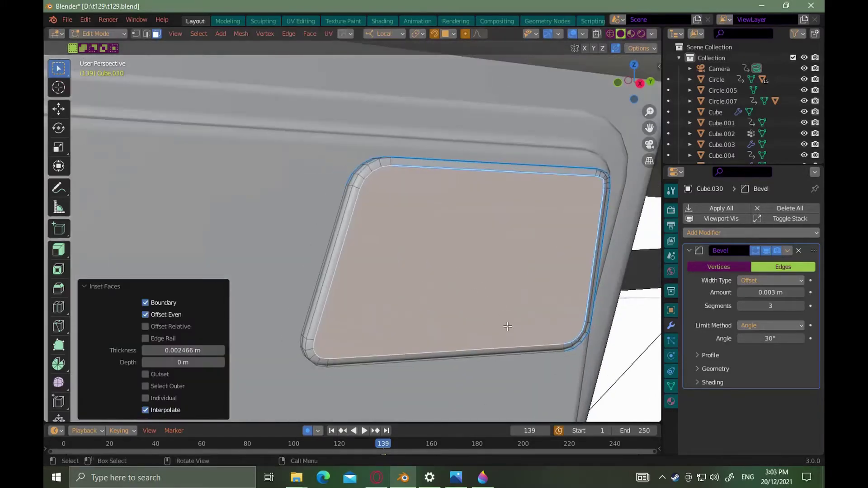
# Duplicate the inset face in place, separate it into its own object, and set that object's origin
pyautogui.hotkey('shift', 's')
pyautogui.rightClick(442, 247)
pyautogui.press('p')
pyautogui.click(461, 247)
pyautogui.moveTo(496, 246); pyautogui.dragTo(477, 267, button='middle')
pyautogui.press('Tab')
pyautogui.click(457, 256)
pyautogui.hotkey('ctrl', 'Tab')
pyautogui.click(517, 254)
# Extrude the separated inset face outward and separate the resulting block as its own object
pyautogui.press('e')
pyautogui.click(474, 248)
pyautogui.press('l')
pyautogui.rightClick(471, 260)
pyautogui.moveTo(470, 260)
pyautogui.click(509, 259)
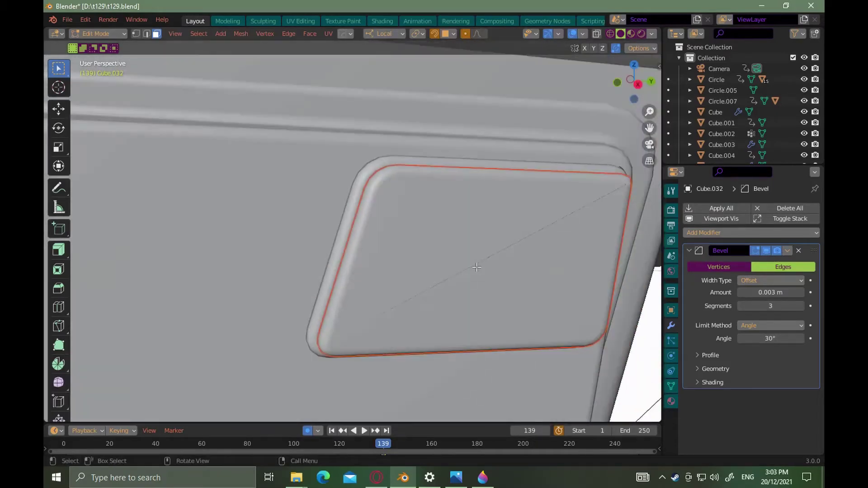
# Set the separated block's origin and try scaling the block over the plate
pyautogui.press('s')
pyautogui.rightClick(484, 281)
pyautogui.rightClick(482, 283)
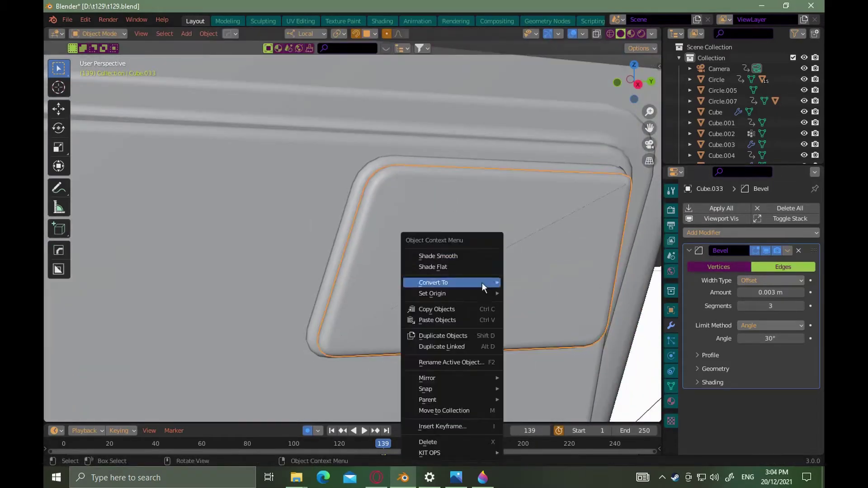
pyautogui.click(530, 303)
pyautogui.press('s')
pyautogui.click(518, 299)
pyautogui.moveTo(469, 291); pyautogui.dragTo(479, 283, button='middle')
# Undo the block's scaling, extrusion and separation back to the plate
pyautogui.hotkey('ctrl', 'z')
pyautogui.hotkey('ctrl', 'z')
pyautogui.hotkey('ctrl', 'z')
pyautogui.hotkey('ctrl', 'z')
pyautogui.hotkey('ctrl', 'z')
pyautogui.hotkey('ctrl', 'z')
pyautogui.hotkey('ctrl', 'z')
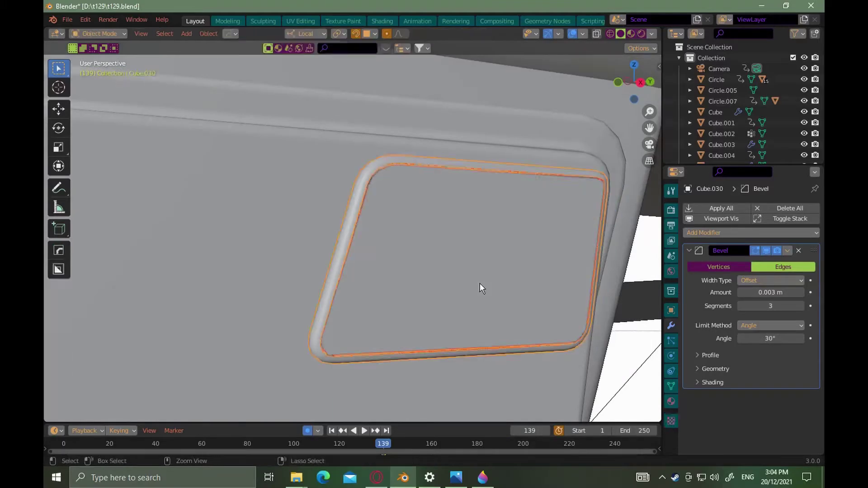
# Duplicate the plate's full front face in place and separate it into its own object
pyautogui.rightClick(469, 282)
pyautogui.hotkey('shift', 'd')
pyautogui.rightClick(445, 281)
pyautogui.rightClick(458, 281)
pyautogui.moveTo(458, 281)
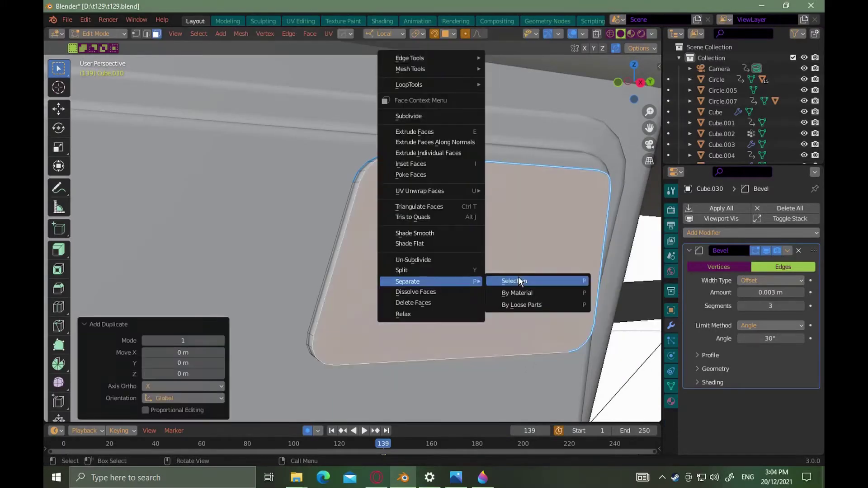
pyautogui.click(518, 280)
# Set the separated face's origin to its geometry and scale it down within the plate's outline
pyautogui.press('Tab')
pyautogui.rightClick(470, 268)
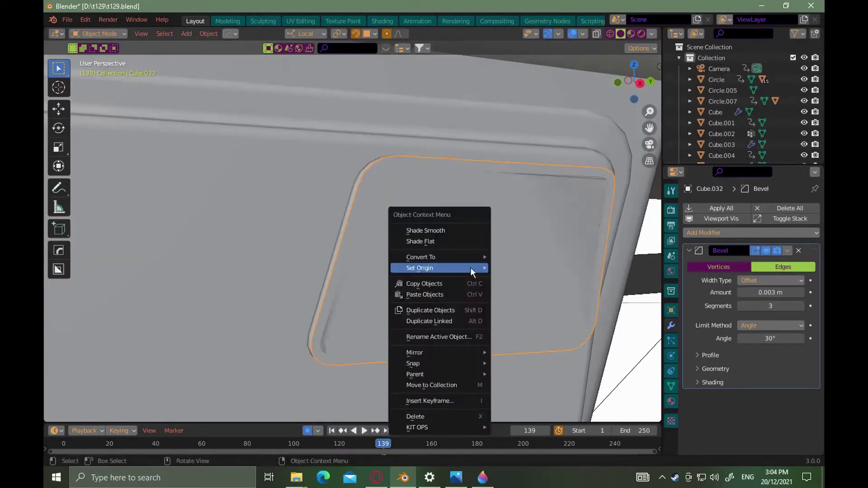
pyautogui.click(514, 271)
pyautogui.press('s')
pyautogui.click(506, 267)
# Extrude the smaller face outward into a block and separate the whole block from its source object
pyautogui.press('Tab')
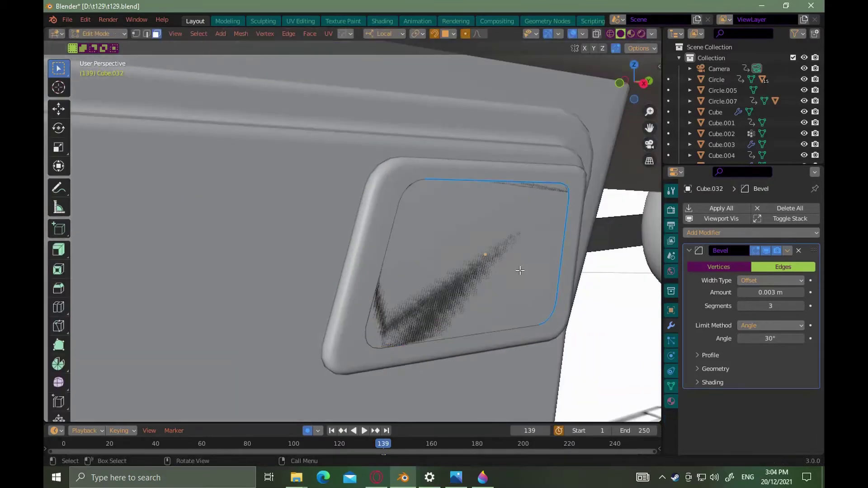
pyautogui.press('e')
pyautogui.click(484, 274)
pyautogui.press('l')
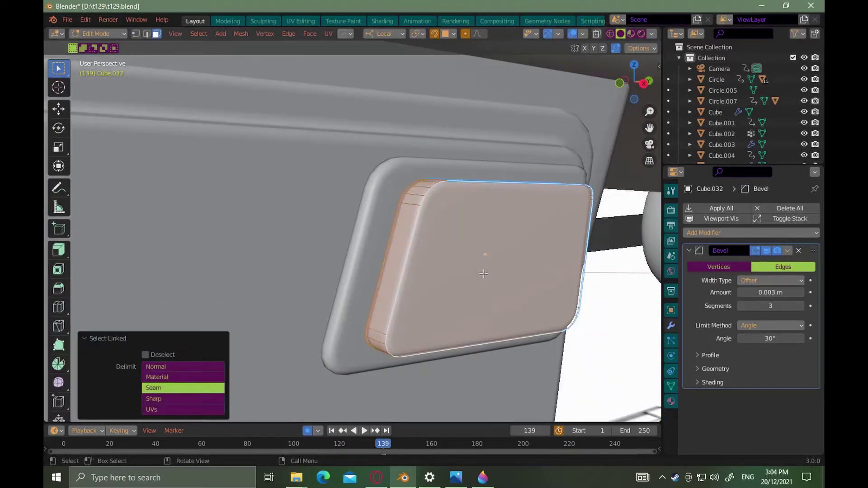
pyautogui.press('p')
pyautogui.click(504, 274)
# Move the separated block about -0.03 m along its local X axis into the plate
pyautogui.press('Tab')
pyautogui.click(523, 213)
pyautogui.click(524, 246)
pyautogui.press('x')
pyautogui.press('g')
pyautogui.press('x')
pyautogui.click(474, 300)
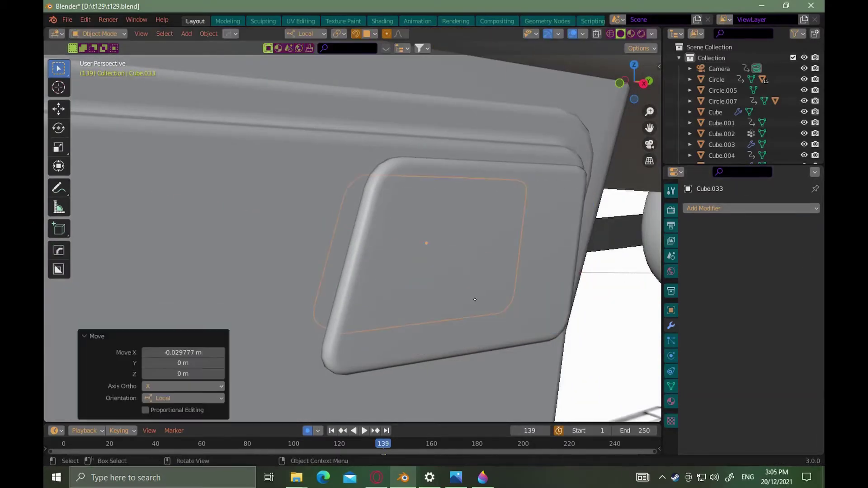
# Set the plate's bevel amount to 0.001 m and subtract the block from the plate with a Boolean difference
pyautogui.moveTo(475, 299); pyautogui.dragTo(416, 308, button='middle')
pyautogui.press('Tab')
pyautogui.hotkey('ctrl', 'b')
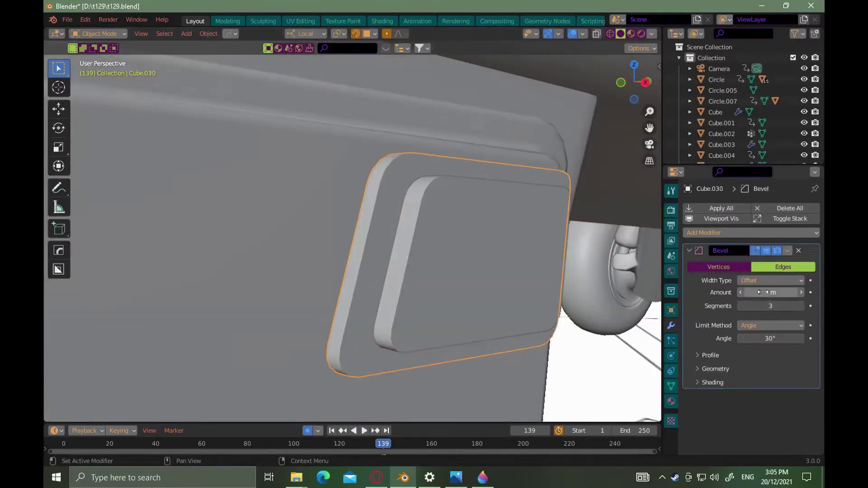
pyautogui.press('Return')
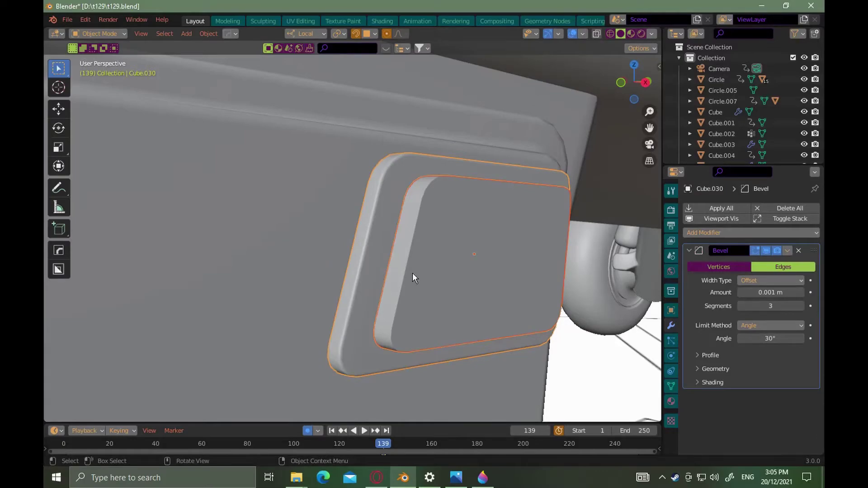
pyautogui.hotkey('ctrl', '-')
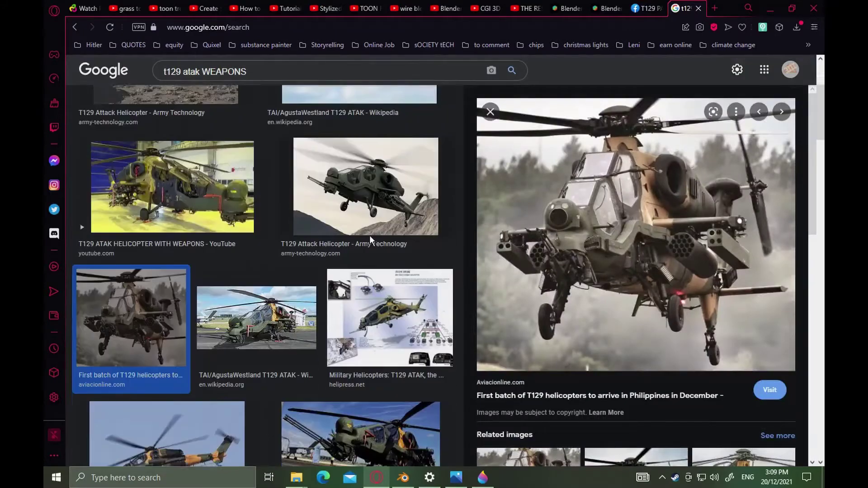
# Browse the T129 ATAK weapons image results and open front-view photos showing the stub wings
pyautogui.scroll(-5, 369, 237)
pyautogui.click(184, 338)
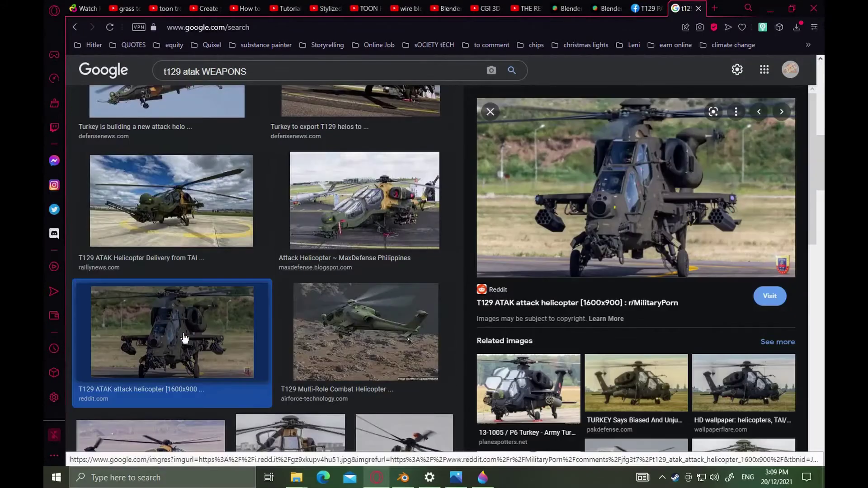
pyautogui.click(252, 344)
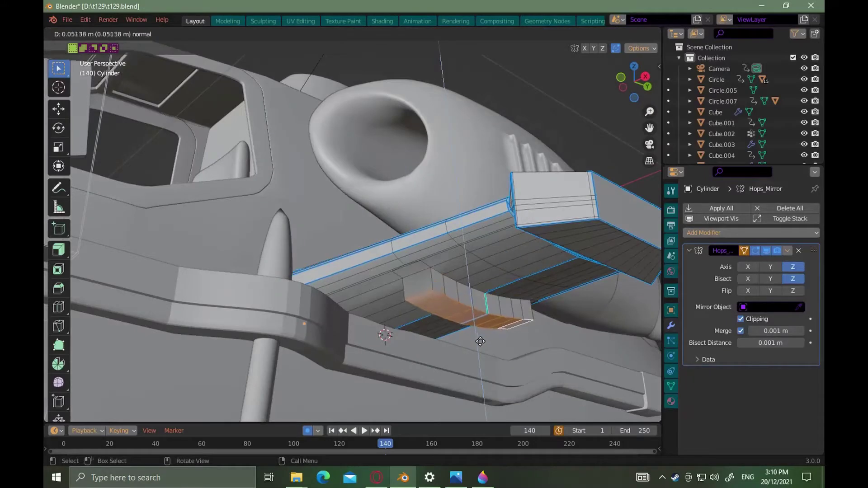
# Try extruding the selected faces on the stub wing's underside and separating them, and undo the attempt
pyautogui.rightClick(480, 341)
pyautogui.rightClick(469, 295)
pyautogui.click(511, 294)
pyautogui.press('Tab')
pyautogui.click(449, 303)
pyautogui.hotkey('ctrl', 'z')
pyautogui.hotkey('ctrl', 'z')
pyautogui.hotkey('ctrl', 'z')
pyautogui.hotkey('ctrl', 'z')
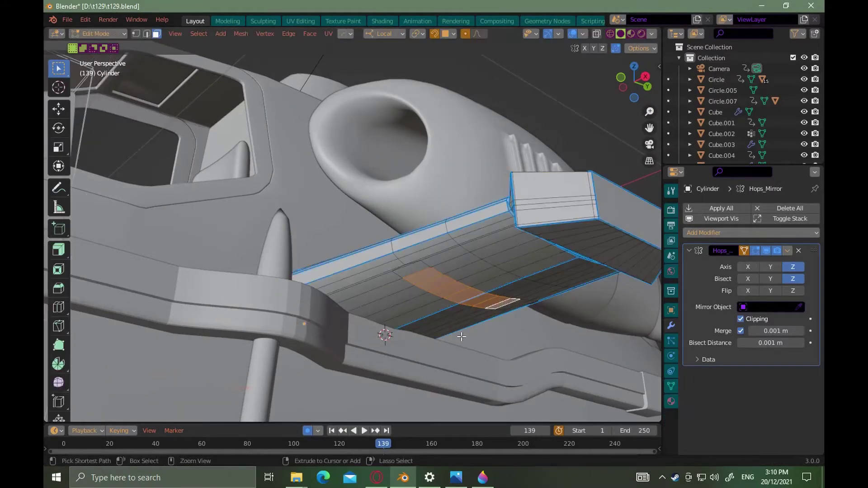
# Duplicate the selected faces on the stub wing's underside in place and separate them into their own object
pyautogui.hotkey('shift', 'd')
pyautogui.rightClick(428, 280)
pyautogui.click(479, 280)
pyautogui.press('Tab')
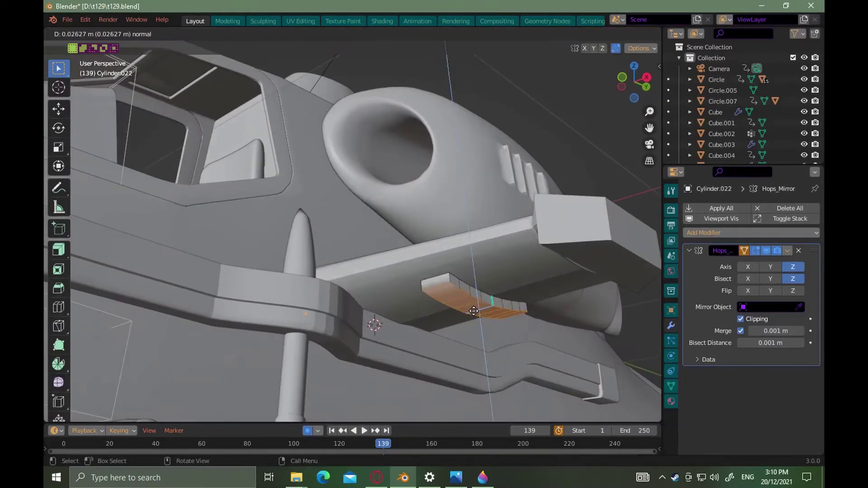
# Extrude the separated faces downward from the stub wing and flatten their lower side with a Z scale of 0
pyautogui.press('e')
pyautogui.moveTo(489, 341); pyautogui.dragTo(475, 304, button='middle')
pyautogui.click(482, 348)
pyautogui.press('s')
pyautogui.press('z')
pyautogui.press('0')
pyautogui.press('Return')
pyautogui.scroll(-5, 474, 337)
pyautogui.scroll(7, 484, 303)
# Move the flattened lower faces of the block under the stub wing about -0.03 m along global Z
pyautogui.press('g')
pyautogui.press('z')
pyautogui.click(487, 305)
pyautogui.scroll(-4, 479, 312)
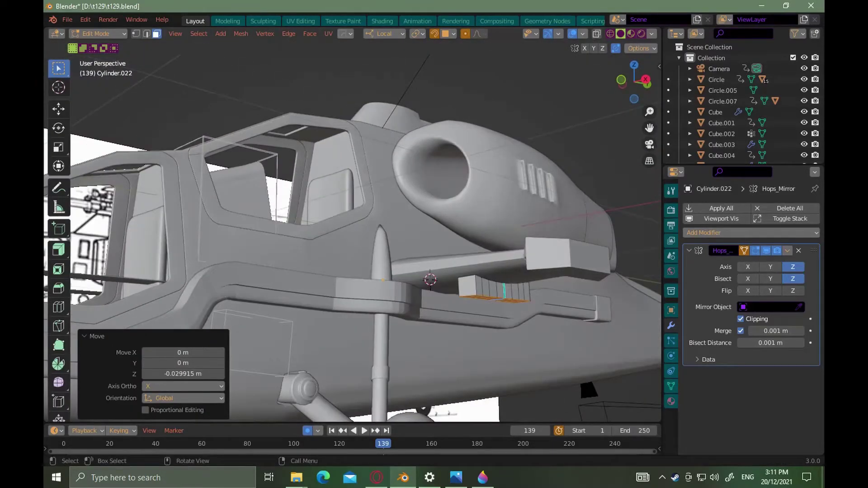
# Switch to Opera and browse the T129 ATAK weapons image results for photos of the stub-wing armament
pyautogui.hotkey('alt', 'Tab')
pyautogui.hotkey('ctrl', 'w')
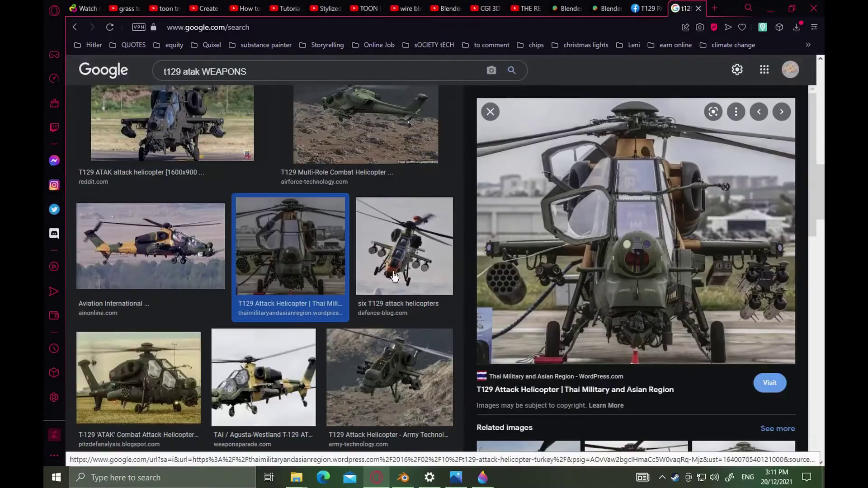
pyautogui.scroll(-10, 326, 312)
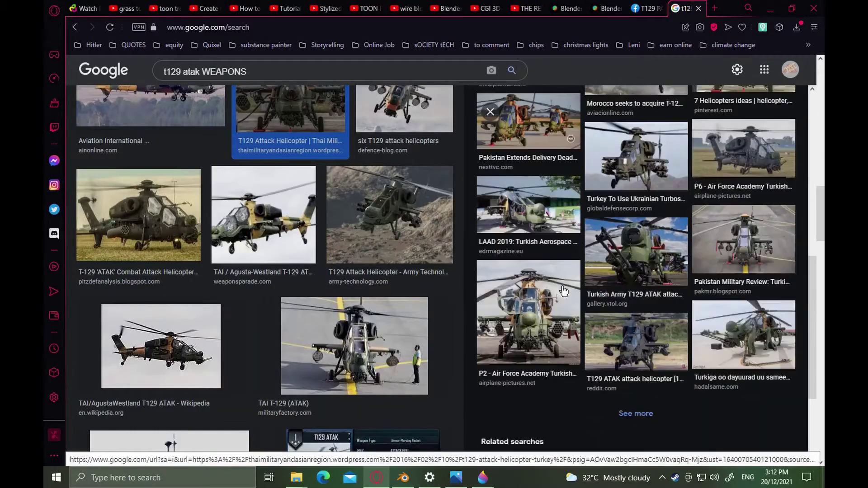
pyautogui.click(356, 351)
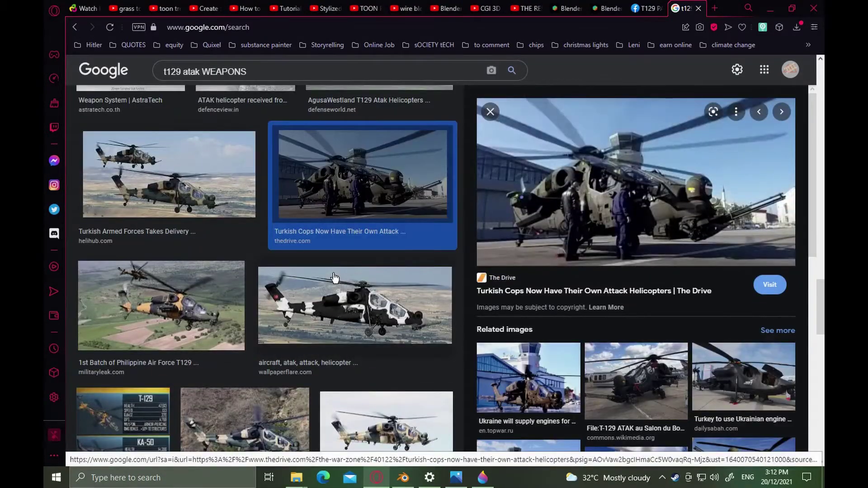
pyautogui.scroll(-3, 333, 277)
pyautogui.click(636, 380)
pyautogui.click(528, 235)
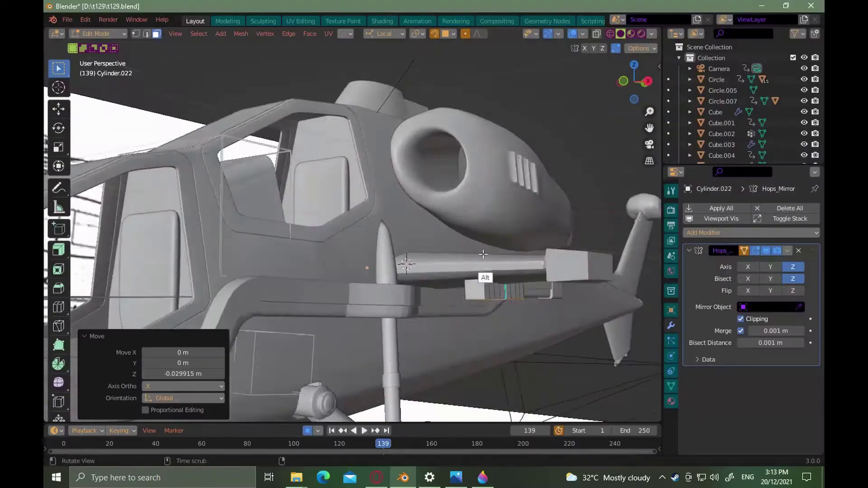
# Add a horizontal loop cut around the block under the stub wing, flattened with a Z scale of 0, and save the file
pyautogui.scroll(3, 486, 289)
pyautogui.hotkey('ctrl', 'r')
pyautogui.click(474, 290)
pyautogui.click(472, 292)
pyautogui.press('s')
pyautogui.press('z')
pyautogui.press('0')
pyautogui.press('Return')
pyautogui.keyDown('alt'); pyautogui.moveTo(458, 289); pyautogui.dragTo(471, 266); pyautogui.keyUp('alt')
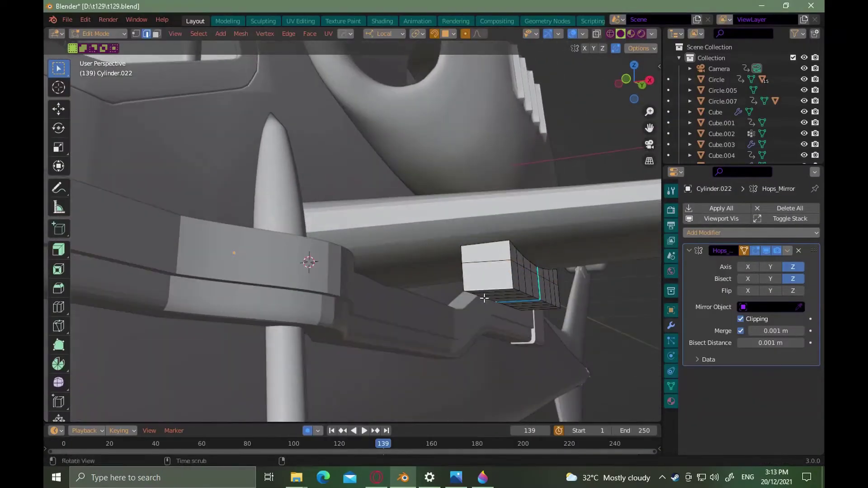
pyautogui.moveTo(484, 298); pyautogui.dragTo(566, 280, button='middle')
pyautogui.hotkey('ctrl', 's')
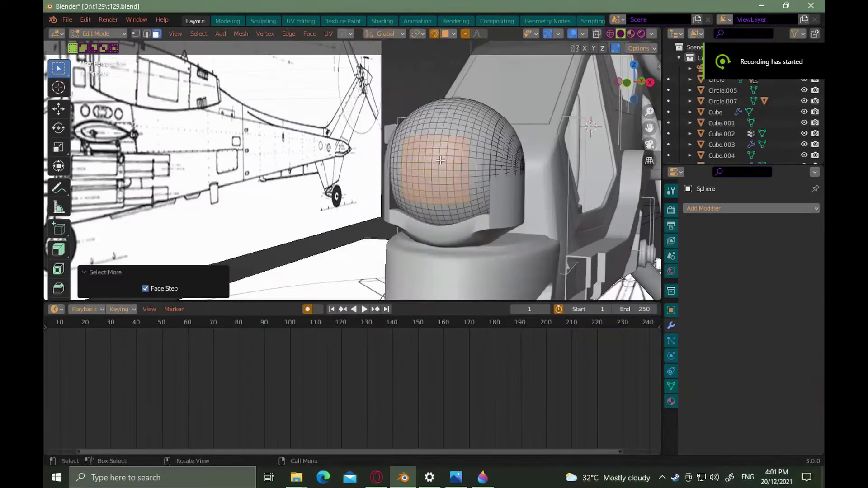
# Reshape the selected front faces of the nose sensor ball into a regular flattened circle with LoopTools Circle
pyautogui.rightClick(410, 52)
pyautogui.moveTo(414, 169)
pyautogui.rightClick(416, 135)
pyautogui.moveTo(390, 53)
pyautogui.click(453, 64)
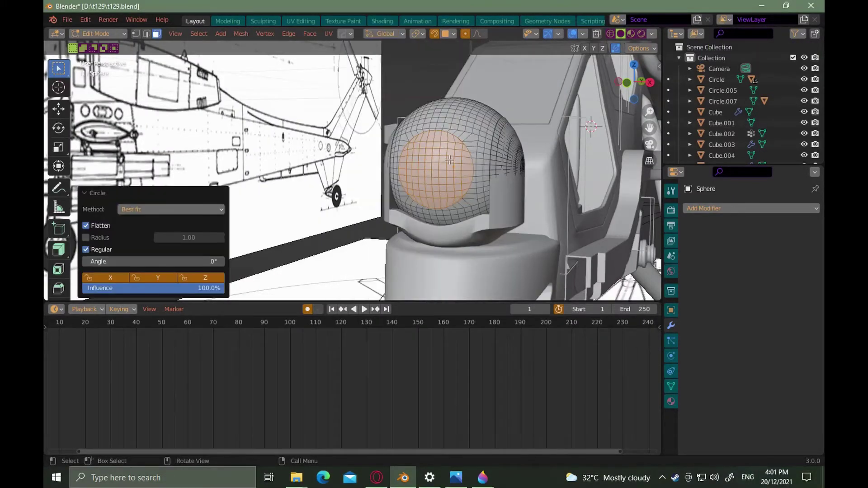
pyautogui.moveTo(443, 164); pyautogui.dragTo(423, 173, button='middle')
pyautogui.scroll(3, 423, 172)
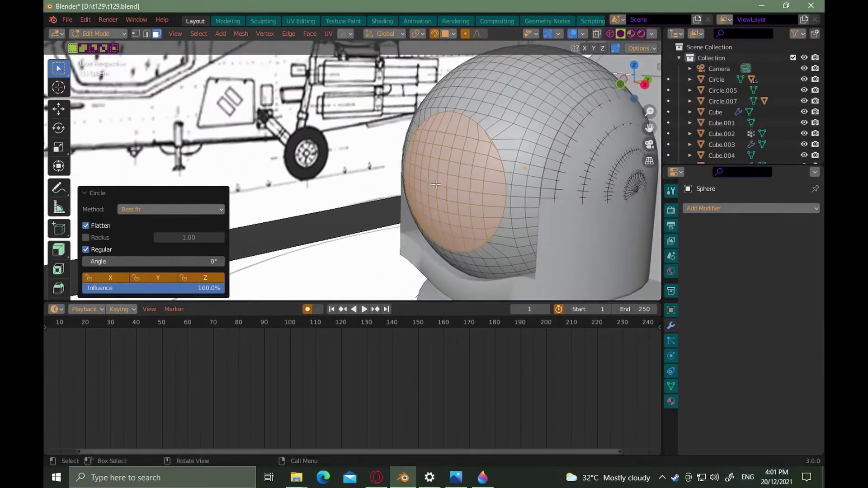
# Flatten the sensor ball's circular faces with a global Y scale of 0 and move them about 0.01 m along Y
pyautogui.press('Return')
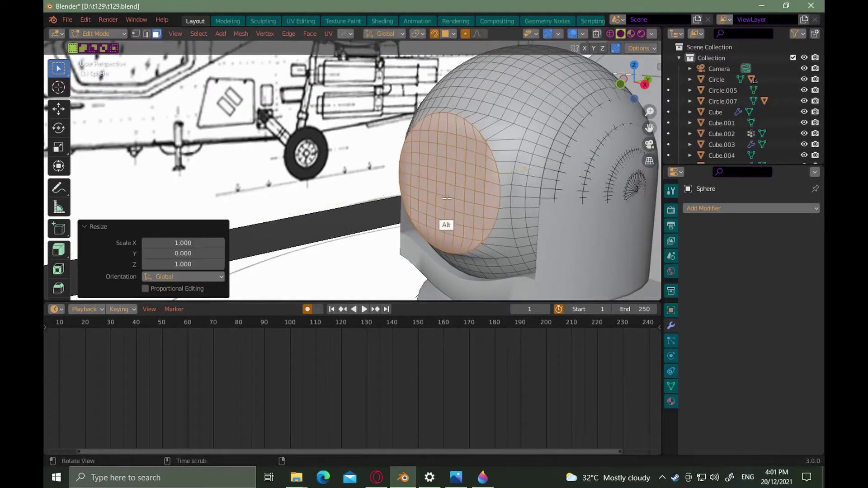
pyautogui.moveTo(446, 225); pyautogui.dragTo(428, 186, button='middle')
pyautogui.click(457, 183)
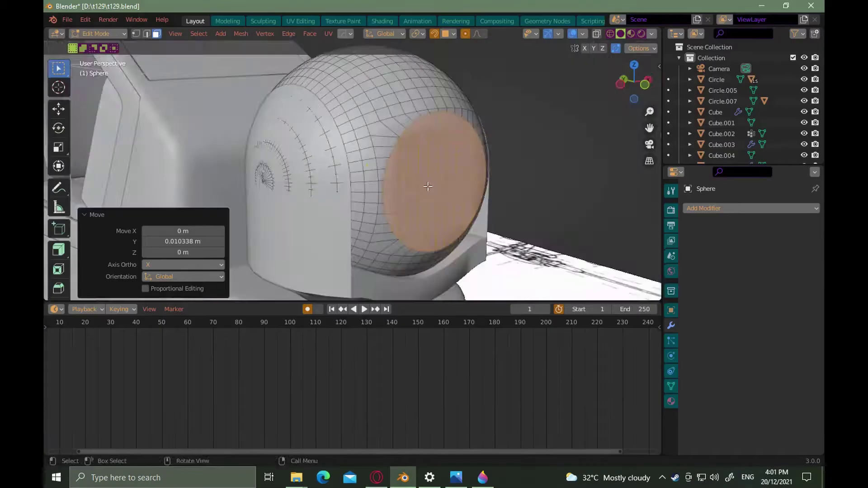
# Check the sensor ball in the reference image and try flattening its small upper circular patch to 0 along global Y
pyautogui.hotkey('alt', 'Tab')
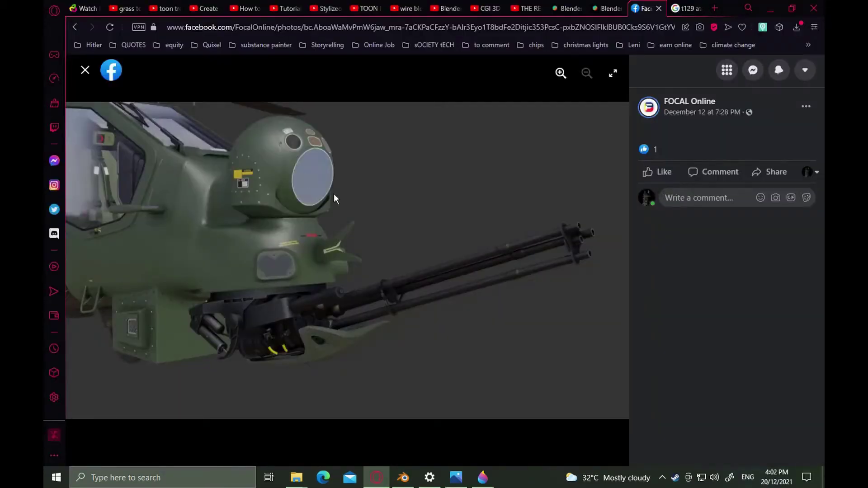
pyautogui.hotkey('alt', 'Tab')
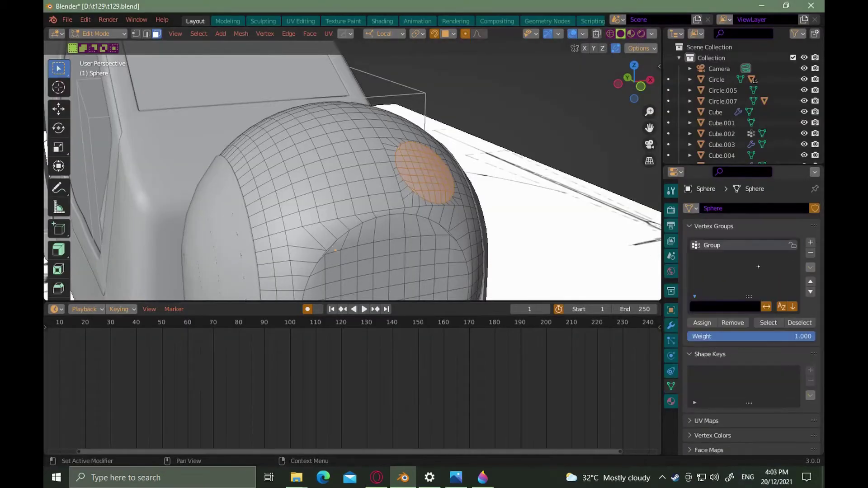
pyautogui.moveTo(479, 190); pyautogui.dragTo(450, 172, button='middle')
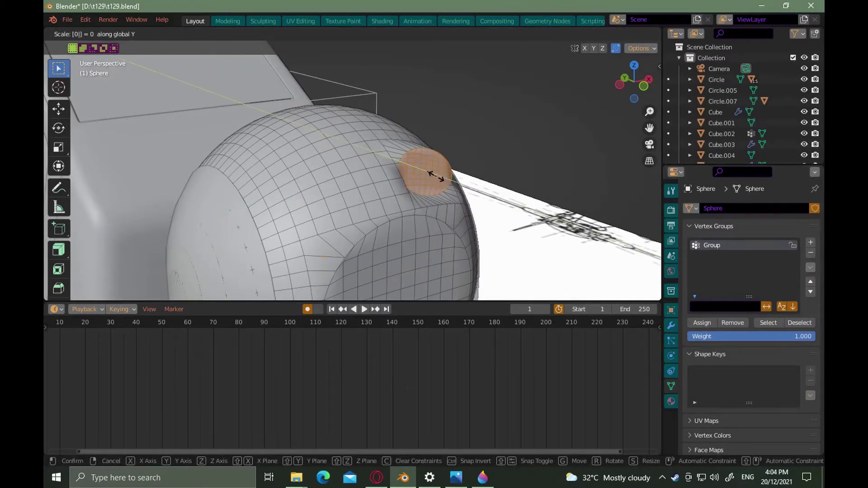
pyautogui.moveTo(437, 177); pyautogui.dragTo(410, 202, button='middle')
# Sharpen the sensor ball with HardOps Ssharp at 15° sharpness and a 60° auto smooth angle
pyautogui.press('Tab')
pyautogui.moveTo(407, 235); pyautogui.dragTo(478, 178, button='middle')
pyautogui.press('q')
pyautogui.click(451, 187)
# Compare the sensor ball's shape and circular lens patches with the reference image from several angles
pyautogui.hotkey('alt', 'Tab')
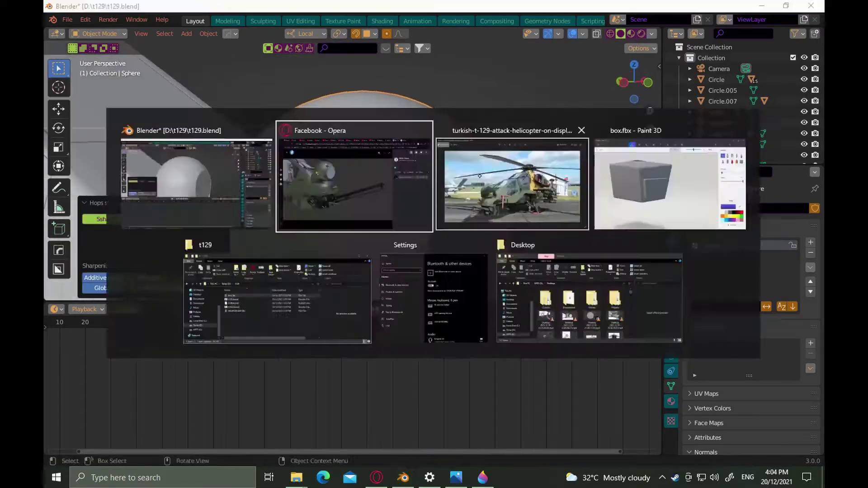
pyautogui.hotkey('alt', 'Tab')
pyautogui.moveTo(478, 213); pyautogui.dragTo(500, 216, button='middle')
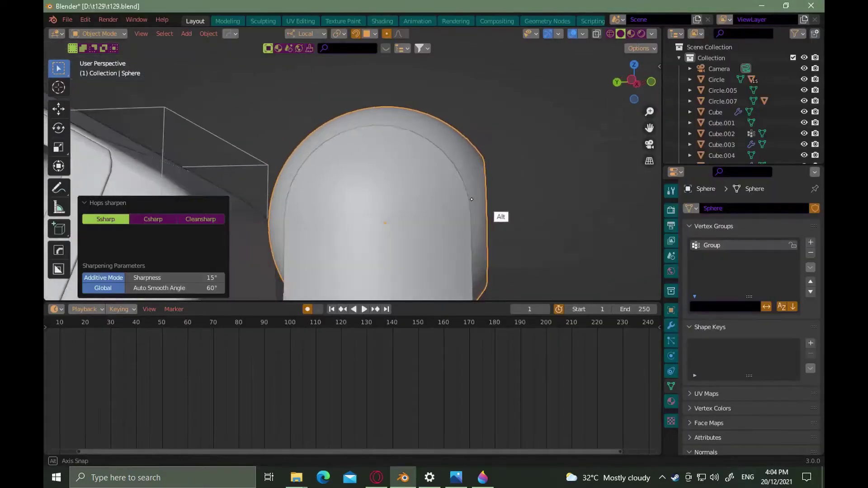
pyautogui.hotkey('alt', 'Tab')
pyautogui.press('Escape')
pyautogui.press('Tab')
pyautogui.press('s')
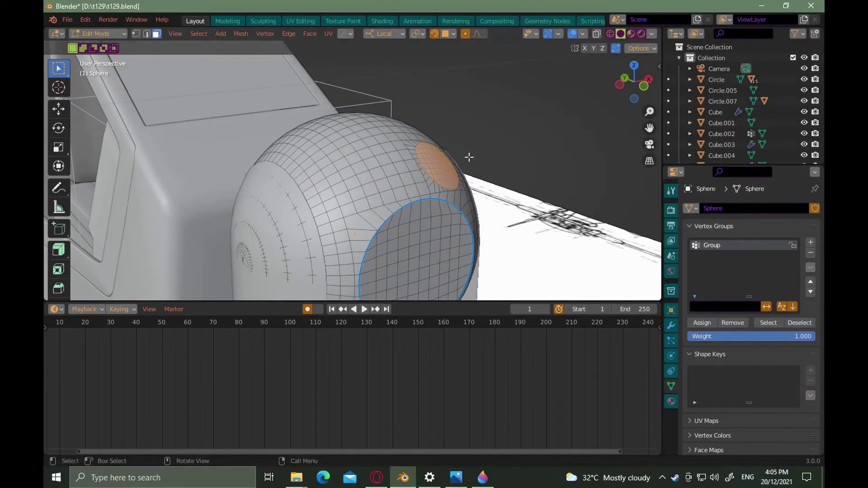
pyautogui.moveTo(469, 157); pyautogui.dragTo(425, 235, button='middle')
pyautogui.click(381, 188)
pyautogui.press('Tab')
pyautogui.moveTo(384, 181)
pyautogui.keyDown('ctrl'); pyautogui.keyDown('alt'); pyautogui.mouseDown()
pyautogui.moveTo(359, 220)
pyautogui.moveTo(396, 192)
pyautogui.mouseUp(); pyautogui.keyUp('alt'); pyautogui.keyUp('ctrl')
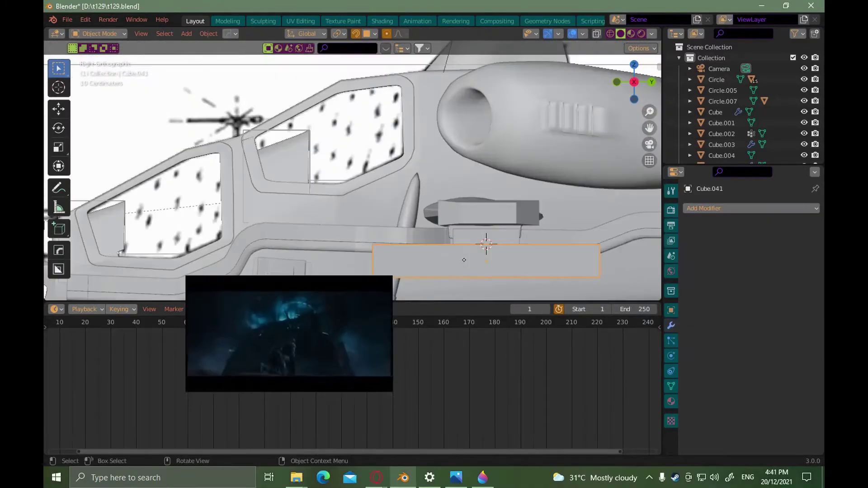
# Bevel the four long edges of the box beneath the stub wing about 0.22 m with 4 segments, and save the file
pyautogui.click(496, 263)
pyautogui.keyDown('ctrl'); pyautogui.keyDown('alt'); pyautogui.moveTo(496, 262); pyautogui.dragTo(548, 234); pyautogui.keyUp('alt'); pyautogui.keyUp('ctrl')
pyautogui.press('Tab')
pyautogui.click(531, 294)
pyautogui.click(553, 257)
pyautogui.keyDown('shift'); pyautogui.click(550, 217); pyautogui.keyUp('shift')
pyautogui.keyDown('shift'); pyautogui.click(511, 248); pyautogui.keyUp('shift')
pyautogui.keyDown('alt'); pyautogui.moveTo(533, 280); pyautogui.dragTo(516, 287); pyautogui.keyUp('alt')
pyautogui.keyDown('shift'); pyautogui.click(498, 218); pyautogui.keyUp('shift')
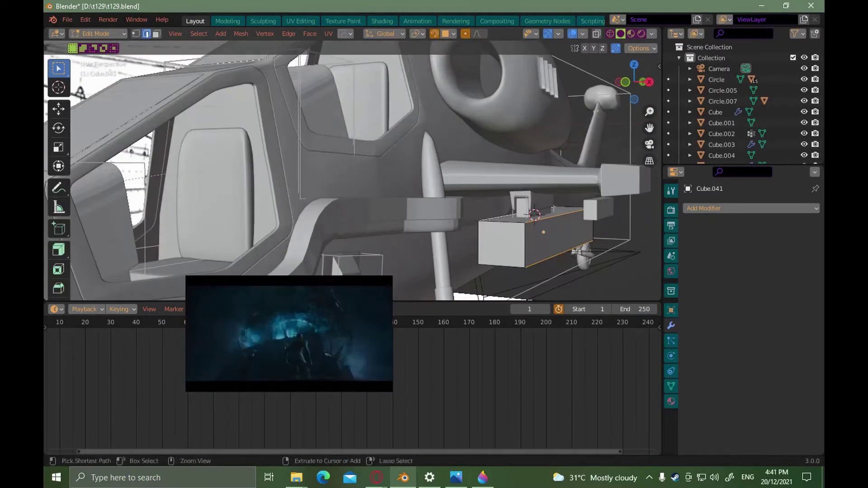
pyautogui.click(545, 266)
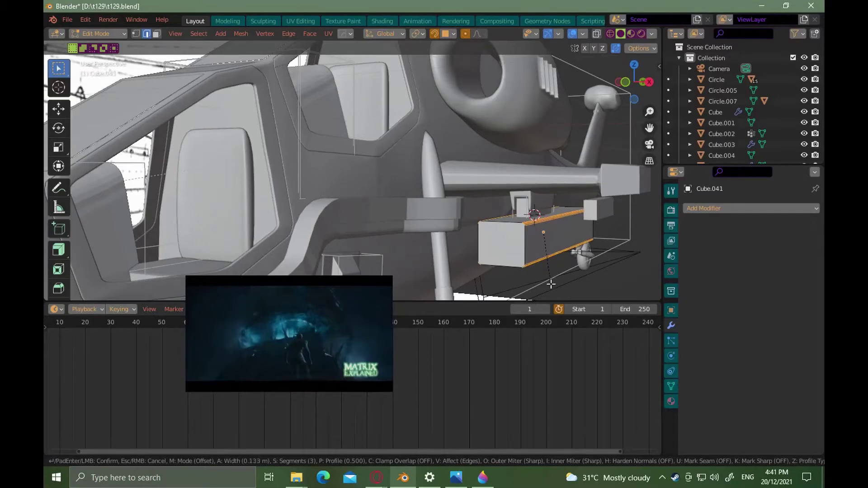
pyautogui.scroll(1, 550, 288)
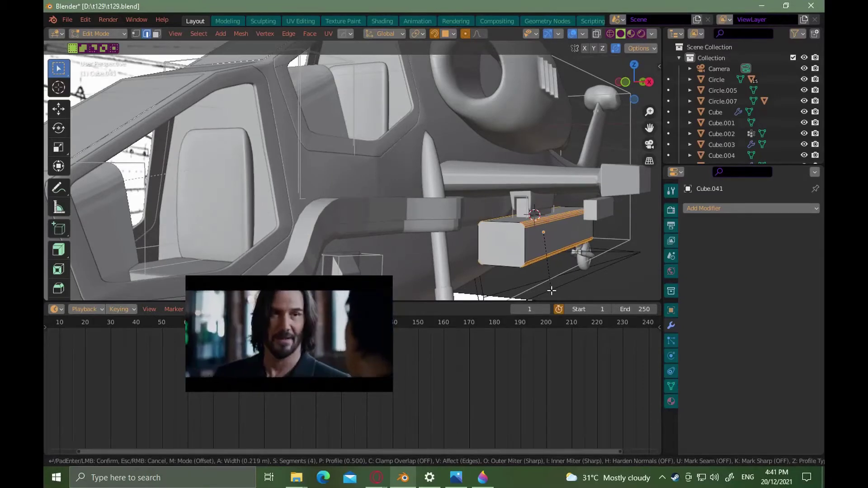
pyautogui.click(551, 291)
pyautogui.keyDown('alt'); pyautogui.moveTo(551, 291); pyautogui.dragTo(517, 232); pyautogui.keyUp('alt')
pyautogui.hotkey('ctrl', 's')
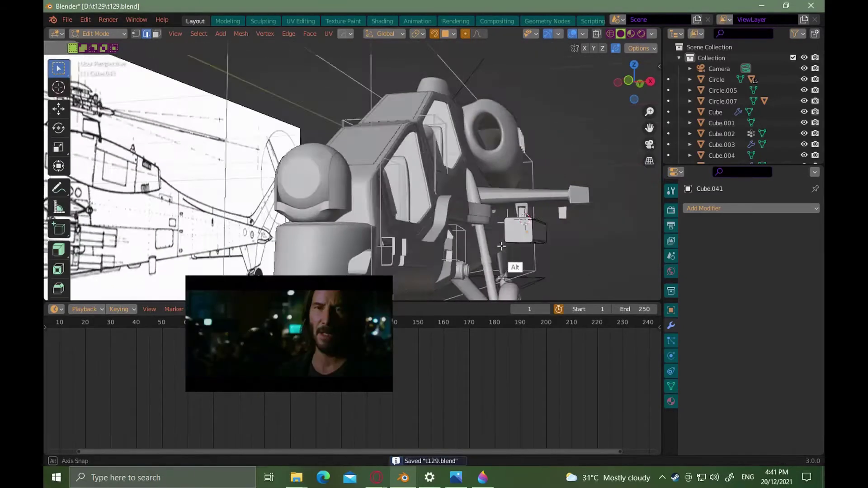
# Try subdividing the front face of the rounded box, and undo it along with the bevel
pyautogui.press('KP_1')
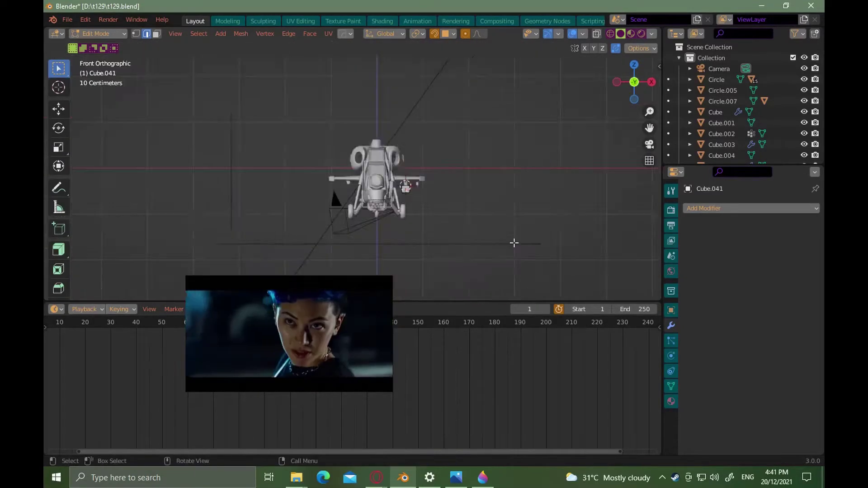
pyautogui.scroll(5, 514, 242)
pyautogui.scroll(3, 442, 174)
pyautogui.press('Tab')
pyautogui.click(455, 174)
pyautogui.click(437, 179)
pyautogui.rightClick(438, 178)
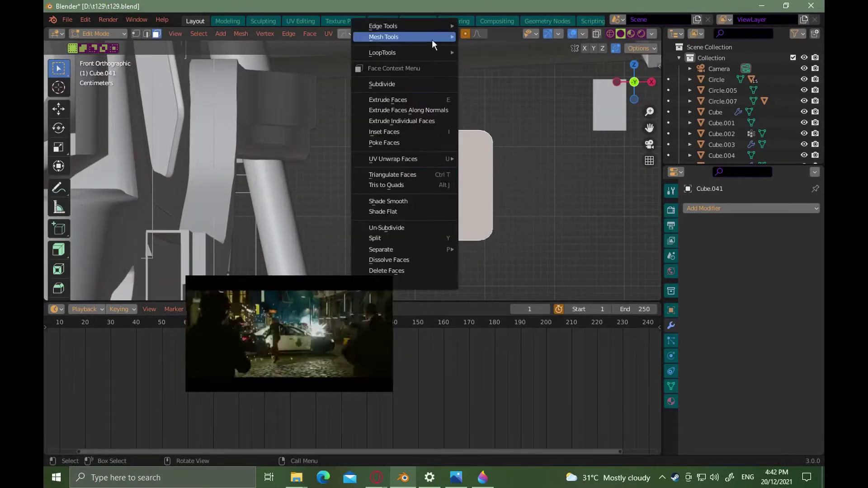
pyautogui.click(426, 84)
pyautogui.hotkey('alt', 'a')
pyautogui.press('2')
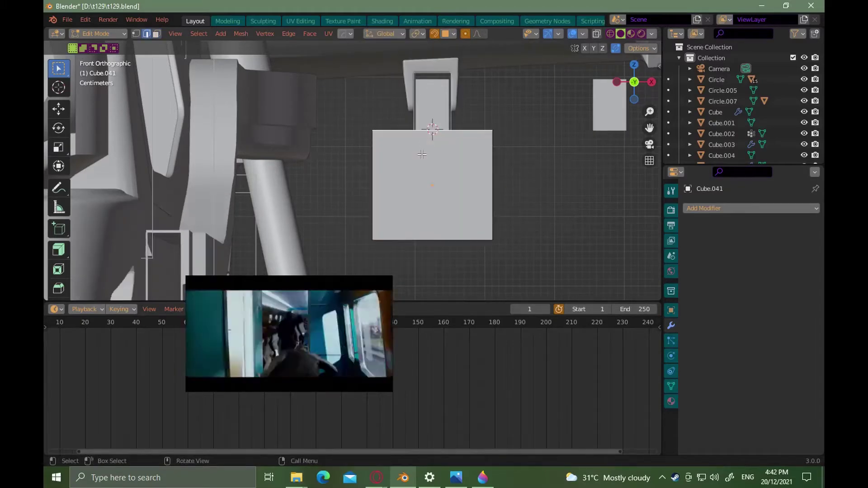
# Subdivide the front face of the square-edged box repeatedly, one cut at a time, into a fine grid
pyautogui.press('3')
pyautogui.press('a')
pyautogui.rightClick(422, 155)
pyautogui.click(434, 168)
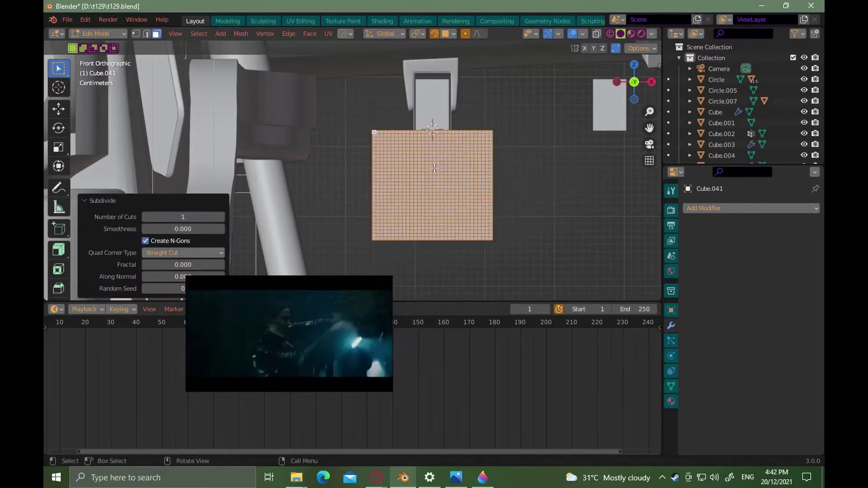
pyautogui.moveTo(483, 196); pyautogui.dragTo(497, 226, button='middle')
pyautogui.keyDown('ctrl'); pyautogui.keyDown('alt'); pyautogui.moveTo(546, 229); pyautogui.dragTo(493, 245); pyautogui.keyUp('alt'); pyautogui.keyUp('ctrl')
# Try bevelling the long edges of the box with the gridded front about 0.054 m with 4 segments
pyautogui.hotkey('alt', 'a')
pyautogui.press('2')
pyautogui.keyDown('ctrl'); pyautogui.keyDown('alt'); pyautogui.click(507, 233); pyautogui.keyUp('alt'); pyautogui.keyUp('ctrl')
pyautogui.scroll(2, 494, 244)
pyautogui.hotkey('ctrl', 'b')
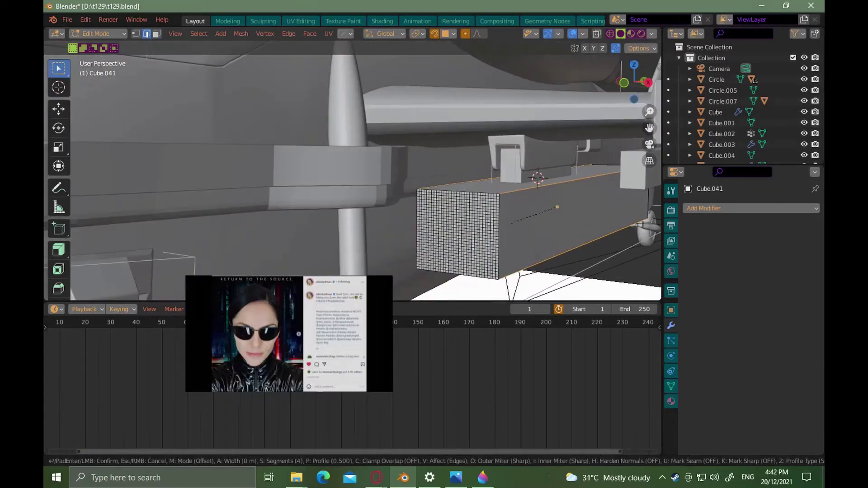
pyautogui.scroll(4, 574, 264)
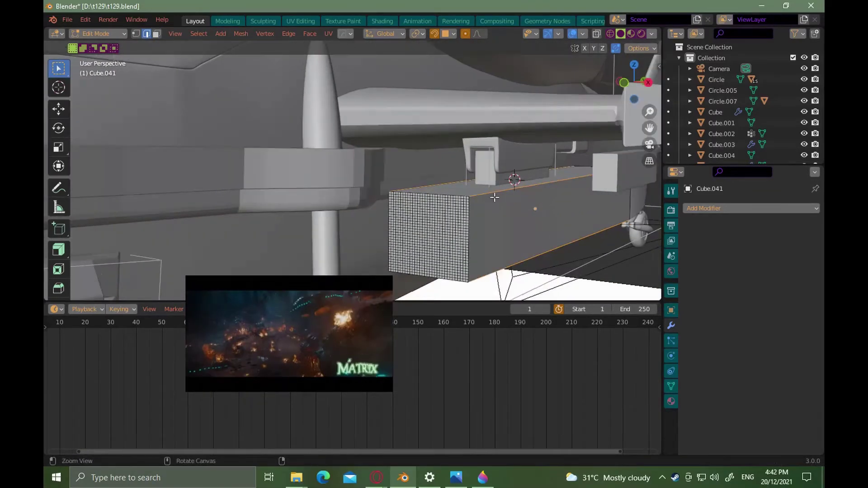
pyautogui.hotkey('ctrl', 'b')
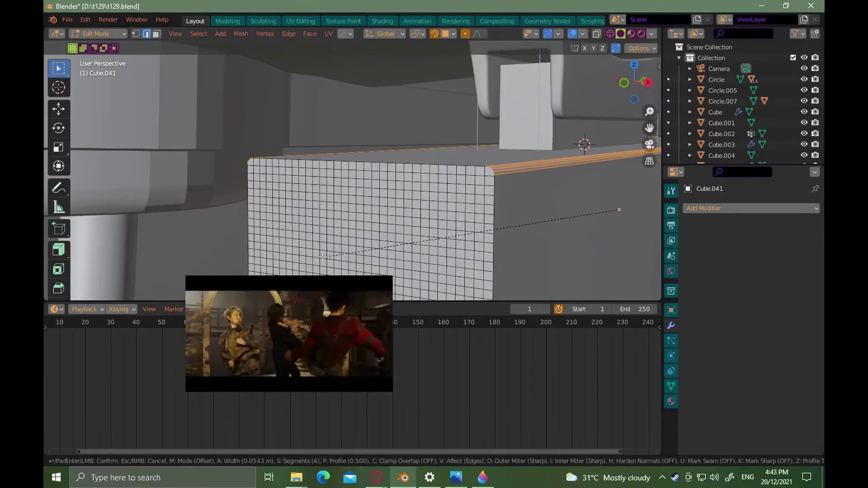
pyautogui.click(322, 257)
pyautogui.keyDown('ctrl'); pyautogui.keyDown('alt'); pyautogui.moveTo(502, 177); pyautogui.dragTo(507, 199); pyautogui.keyUp('alt'); pyautogui.keyUp('ctrl')
pyautogui.press('Tab')
pyautogui.keyDown('alt'); pyautogui.moveTo(507, 199); pyautogui.dragTo(501, 201); pyautogui.keyUp('alt')
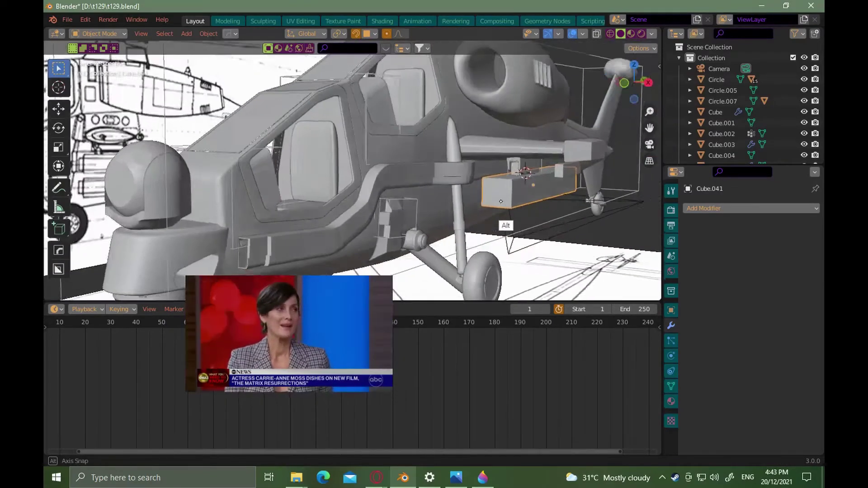
# Select a patch of grid faces in the upper left of the box's front face and shape it into a circle with LoopTools
pyautogui.keyDown('alt'); pyautogui.moveTo(501, 201); pyautogui.dragTo(493, 206, button='middle'); pyautogui.keyUp('alt')
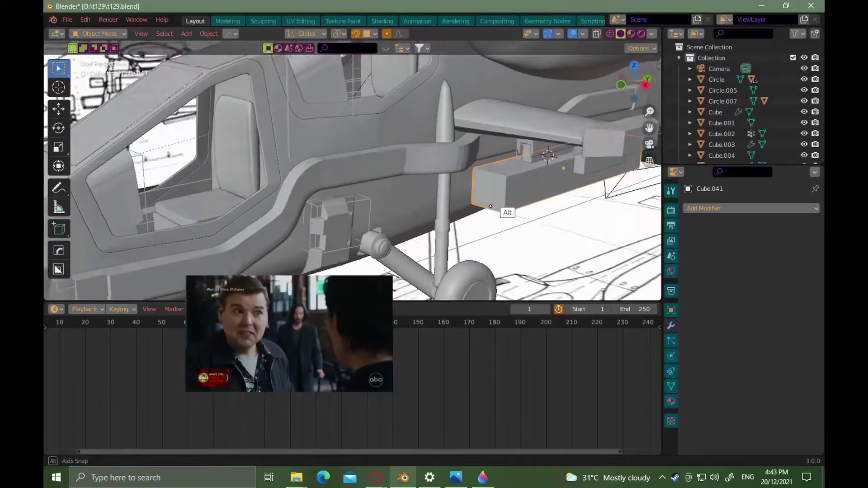
pyautogui.keyDown('alt'); pyautogui.moveTo(490, 206); pyautogui.dragTo(511, 186, button='middle'); pyautogui.keyUp('alt')
pyautogui.keyDown('ctrl'); pyautogui.keyDown('alt'); pyautogui.moveTo(508, 190); pyautogui.dragTo(511, 165); pyautogui.keyUp('alt'); pyautogui.keyUp('ctrl')
pyautogui.click(621, 84)
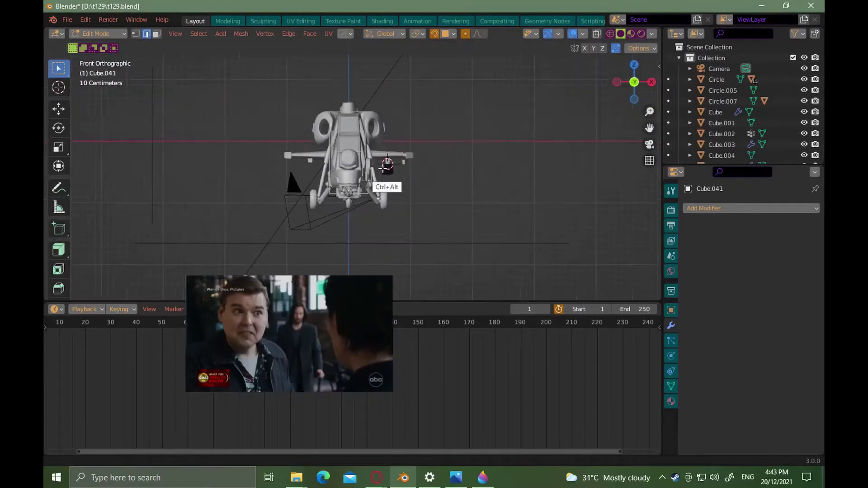
pyautogui.keyDown('ctrl'); pyautogui.keyDown('alt'); pyautogui.moveTo(391, 165); pyautogui.dragTo(409, 116); pyautogui.keyUp('alt'); pyautogui.keyUp('ctrl')
pyautogui.press('3')
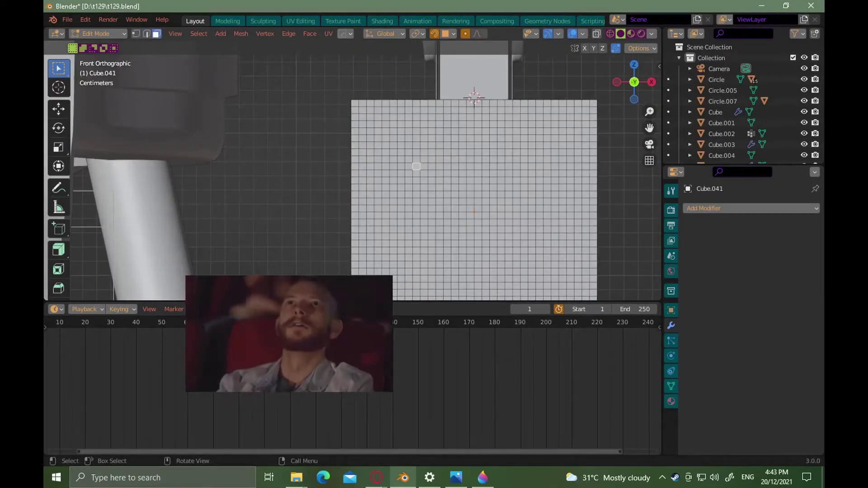
pyautogui.rightClick(421, 134)
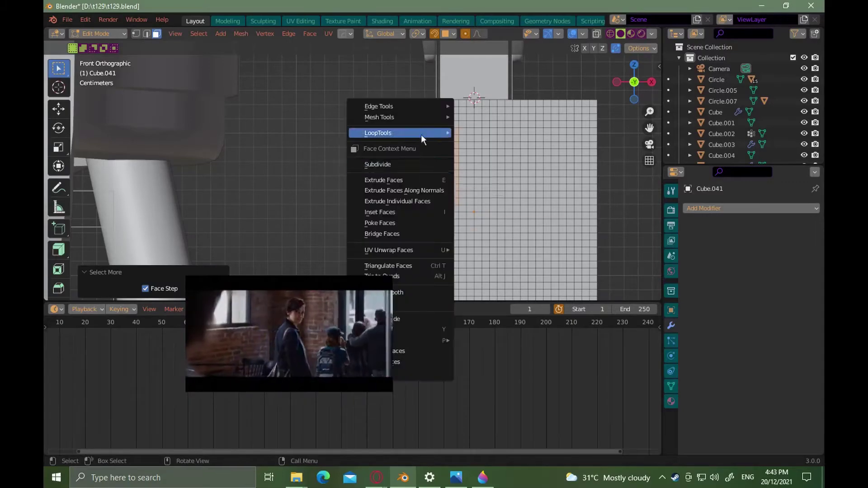
pyautogui.click(470, 145)
pyautogui.keyDown('alt'); pyautogui.moveTo(470, 172); pyautogui.dragTo(486, 180); pyautogui.keyUp('alt')
pyautogui.keyDown('ctrl'); pyautogui.keyDown('alt'); pyautogui.moveTo(470, 163); pyautogui.dragTo(441, 177); pyautogui.keyUp('alt'); pyautogui.keyUp('ctrl')
# Scale the circular faces on the box's front to about 0.9 along global X
pyautogui.click(633, 83)
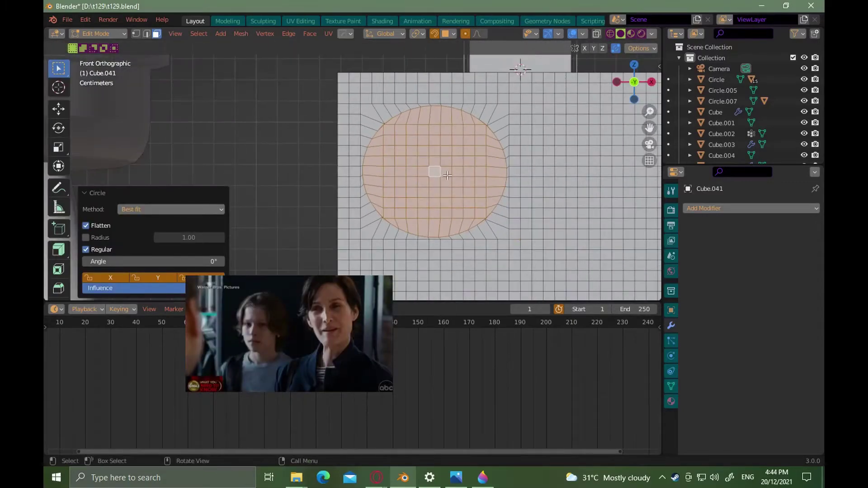
pyautogui.press('s')
pyautogui.press('x')
pyautogui.click(445, 174)
pyautogui.scroll(-3, 443, 181)
pyautogui.scroll(2, 469, 165)
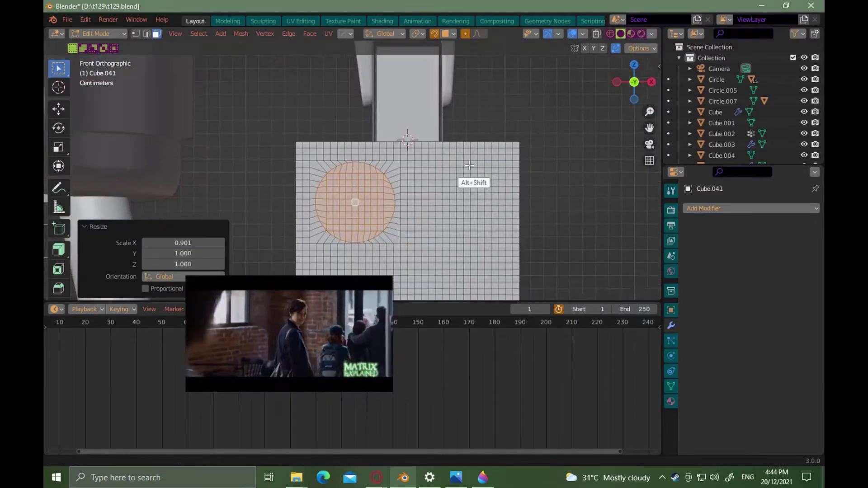
# Shape a second patch of grid faces on the box's front into a circle with LoopTools and scale it to about 0.9 along global X
pyautogui.keyDown('alt'); pyautogui.keyDown('shift'); pyautogui.moveTo(469, 166); pyautogui.dragTo(473, 158); pyautogui.keyUp('shift'); pyautogui.keyUp('alt')
pyautogui.click(471, 190)
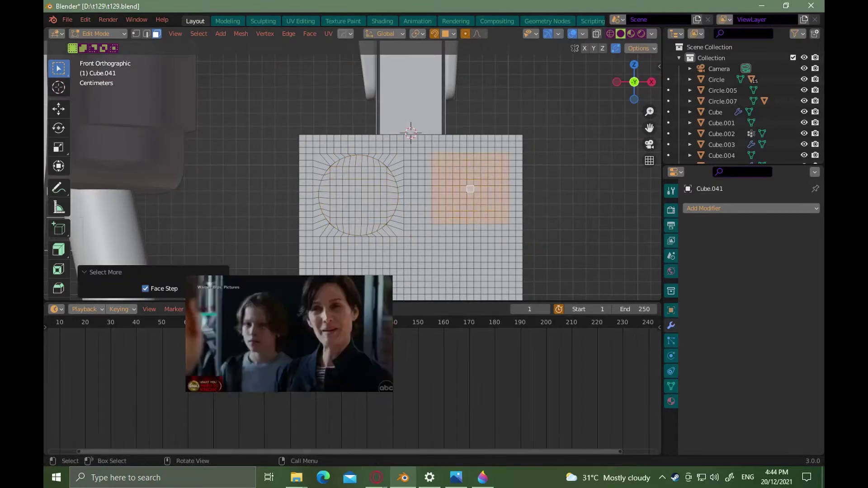
pyautogui.rightClick(471, 195)
pyautogui.click(499, 203)
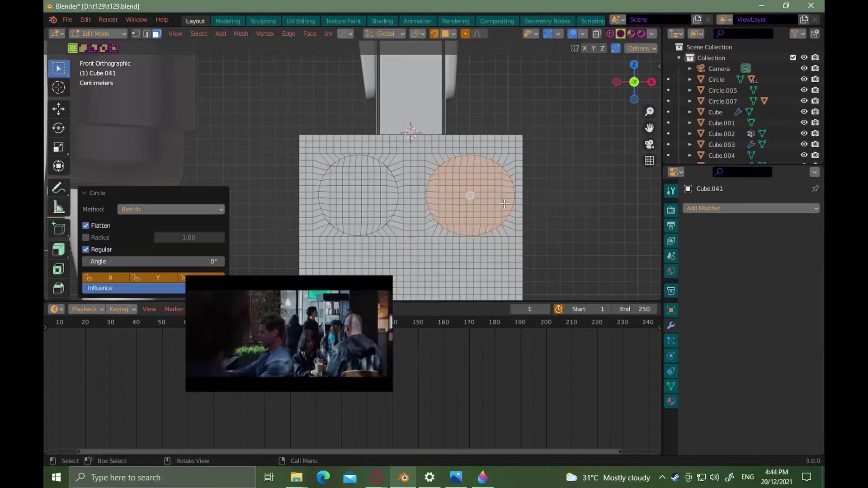
pyautogui.press('s')
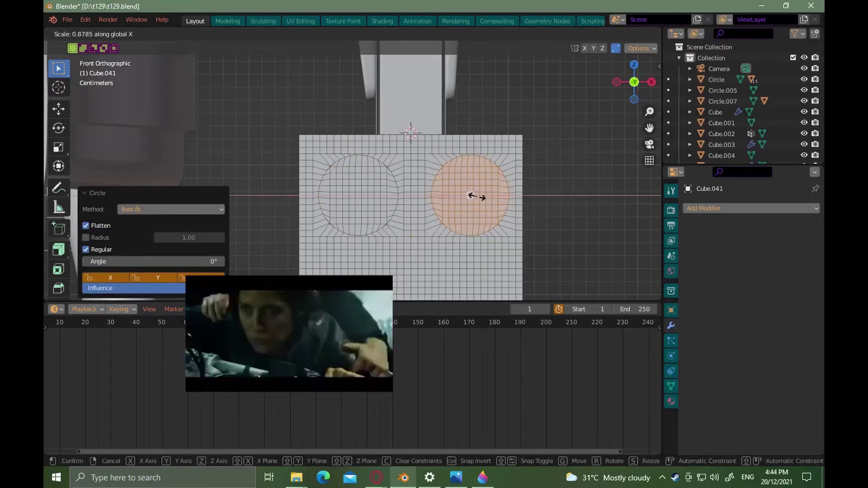
pyautogui.click(487, 201)
# Mirror the box with its two front circles across the Z axis with bisect enabled
pyautogui.keyDown('ctrl'); pyautogui.keyDown('alt'); pyautogui.moveTo(425, 183); pyautogui.dragTo(400, 258); pyautogui.keyUp('alt'); pyautogui.keyUp('ctrl')
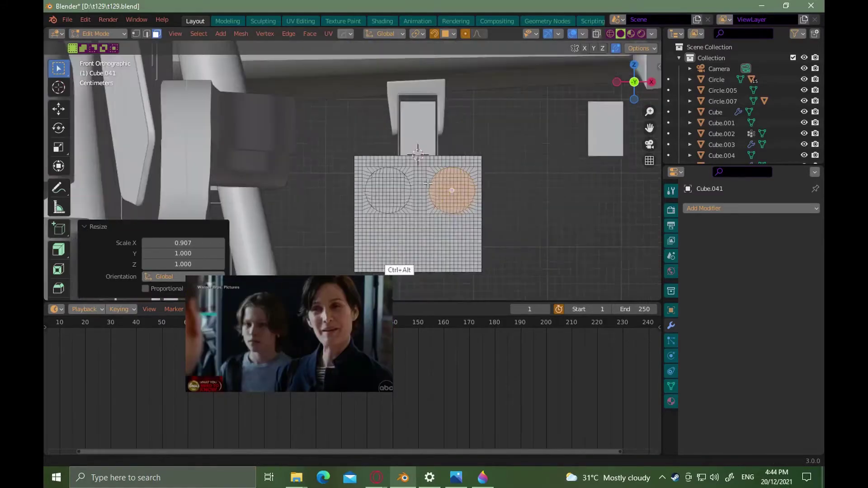
pyautogui.click(448, 267)
pyautogui.keyDown('ctrl'); pyautogui.keyDown('alt'); pyautogui.moveTo(457, 209); pyautogui.dragTo(446, 229); pyautogui.keyUp('alt'); pyautogui.keyUp('ctrl')
pyautogui.press('Tab')
pyautogui.hotkey('alt', 'x')
pyautogui.click(467, 204)
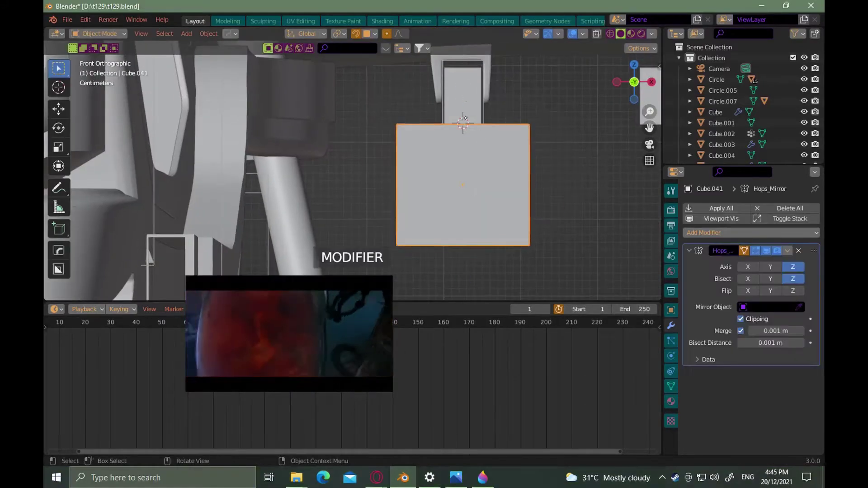
pyautogui.press('Tab')
# Select the faces along the outer border of the launcher box's front face, beside the tube holes
pyautogui.keyDown('ctrl'); pyautogui.keyDown('alt'); pyautogui.moveTo(465, 179); pyautogui.dragTo(459, 216); pyautogui.keyUp('alt'); pyautogui.keyUp('ctrl')
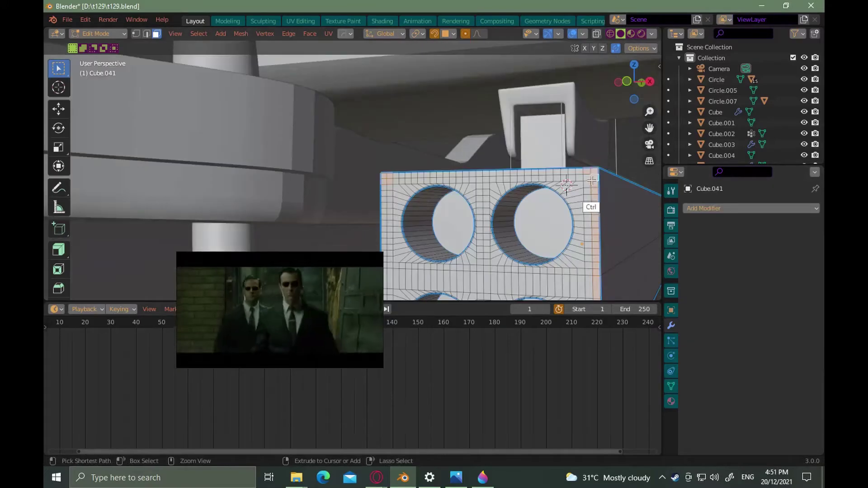
pyautogui.keyDown('ctrl'); pyautogui.keyDown('alt'); pyautogui.moveTo(586, 180); pyautogui.dragTo(585, 195); pyautogui.keyUp('alt'); pyautogui.keyUp('ctrl')
pyautogui.keyDown('alt'); pyautogui.keyDown('shift'); pyautogui.moveTo(583, 230); pyautogui.dragTo(586, 158); pyautogui.keyUp('shift'); pyautogui.keyUp('alt')
pyautogui.keyDown('shift'); pyautogui.click(596, 279); pyautogui.keyUp('shift')
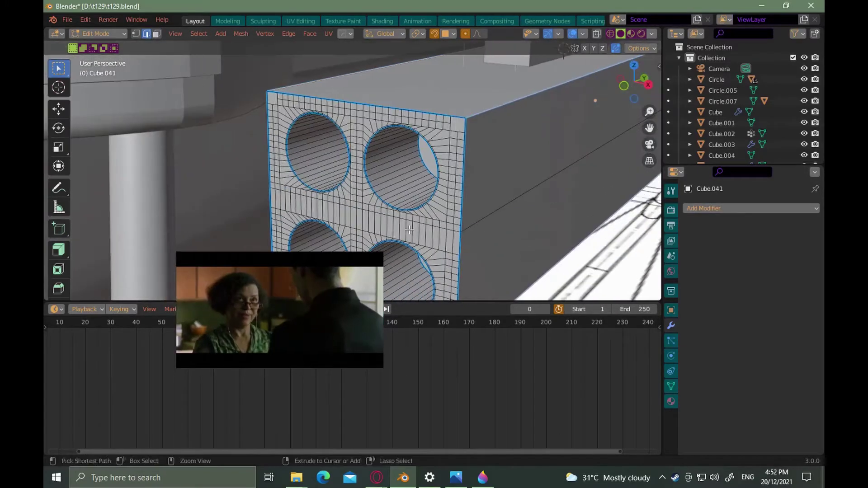
pyautogui.click(375, 218)
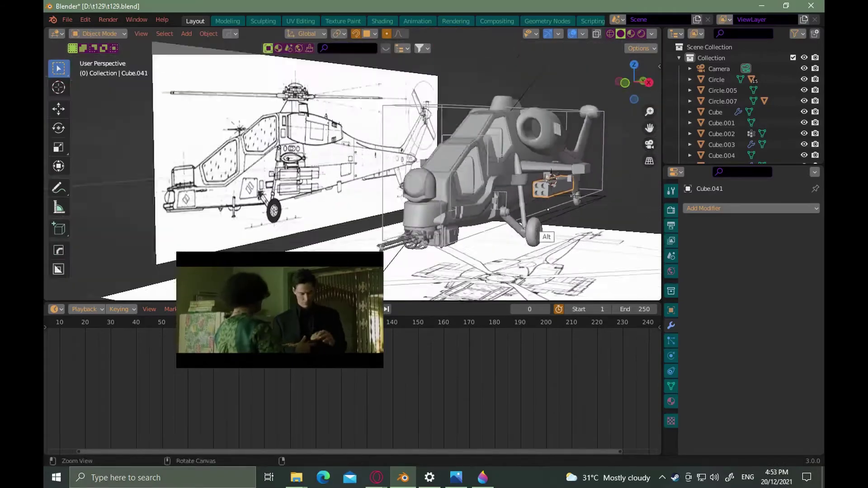
pyautogui.moveTo(452, 217); pyautogui.dragTo(569, 218, button='middle')
pyautogui.keyDown('alt'); pyautogui.moveTo(569, 218); pyautogui.dragTo(541, 192); pyautogui.keyUp('alt')
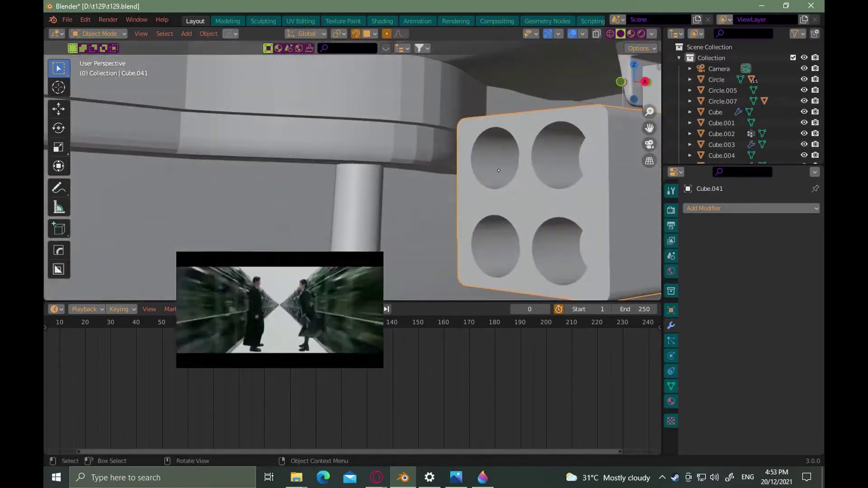
# Select the rim loops of the launcher box's tube holes, move them along Y and fill them with faces
pyautogui.press('Tab')
pyautogui.keyDown('ctrl'); pyautogui.keyDown('alt'); pyautogui.moveTo(485, 225); pyautogui.dragTo(449, 231); pyautogui.keyUp('alt'); pyautogui.keyUp('ctrl')
pyautogui.keyDown('shift'); pyautogui.doubleClick(477, 210); pyautogui.keyUp('shift')
pyautogui.keyDown('shift'); pyautogui.doubleClick(449, 232); pyautogui.keyUp('shift')
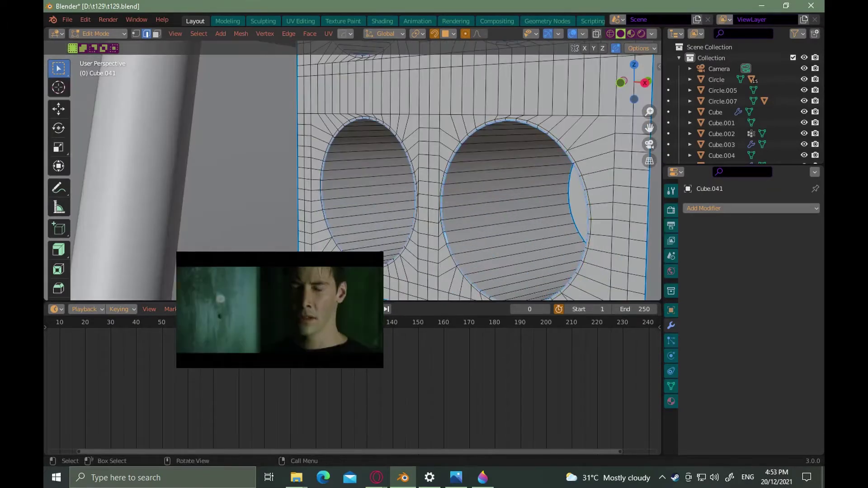
pyautogui.press('g')
pyautogui.press('y')
pyautogui.click(456, 215)
pyautogui.press('f')
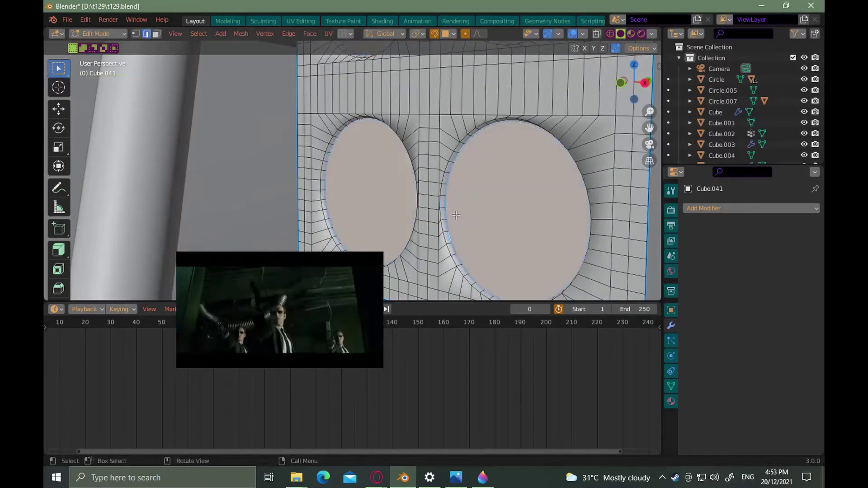
pyautogui.scroll(-4, 459, 153)
pyautogui.scroll(2, 458, 152)
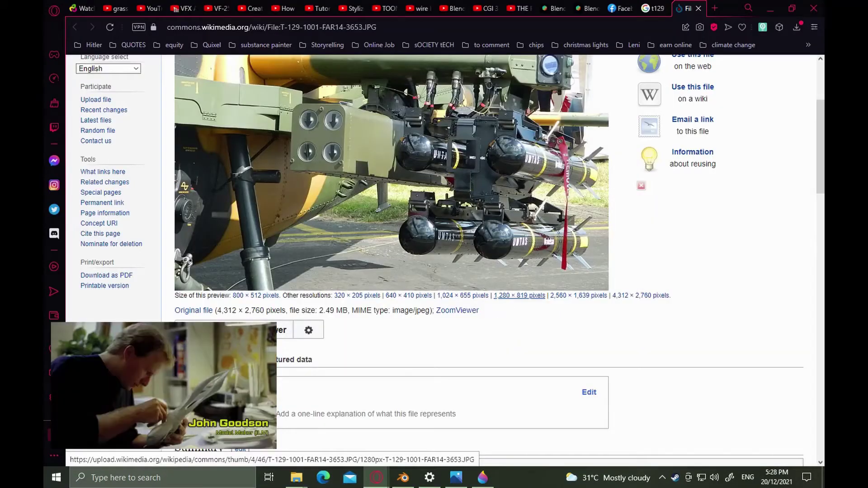
# Switch to Blender, add a scaled-down sphere and move it over the flat disc beside the launcher box
pyautogui.hotkey('alt', 'Tab')
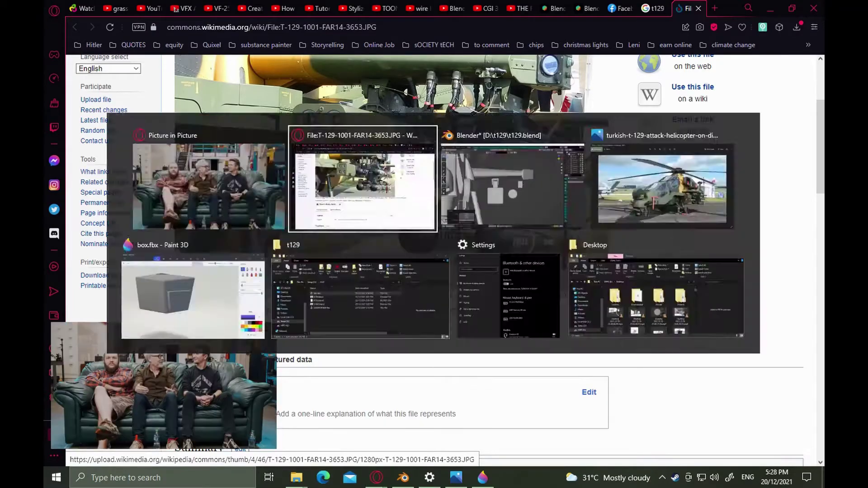
pyautogui.click(587, 286)
pyautogui.press('s')
pyautogui.click(358, 261)
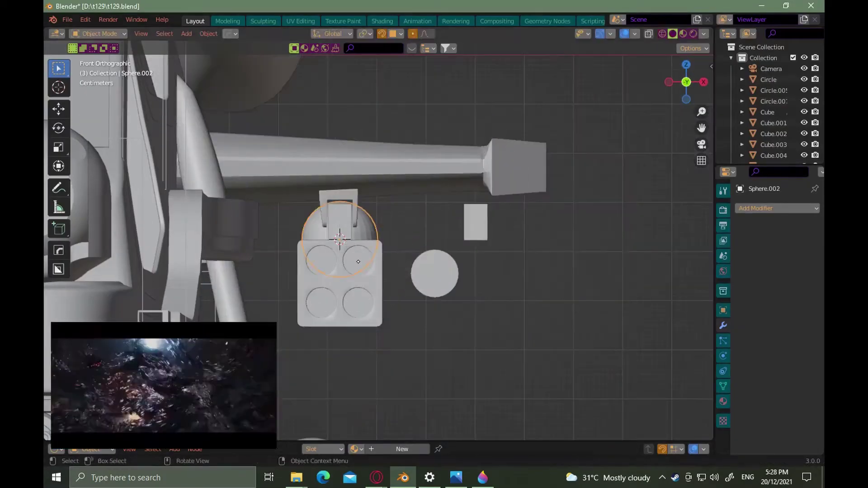
pyautogui.press('g')
pyautogui.click(551, 329)
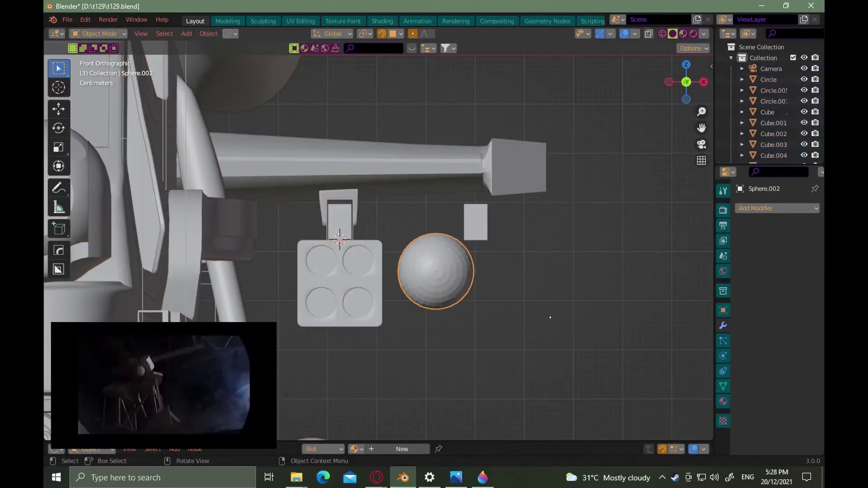
# Delete the flat disc, then shrink the sphere to missile size and lower it about 0.02 m along global Z
pyautogui.click(441, 290)
pyautogui.press('Delete')
pyautogui.click(446, 279)
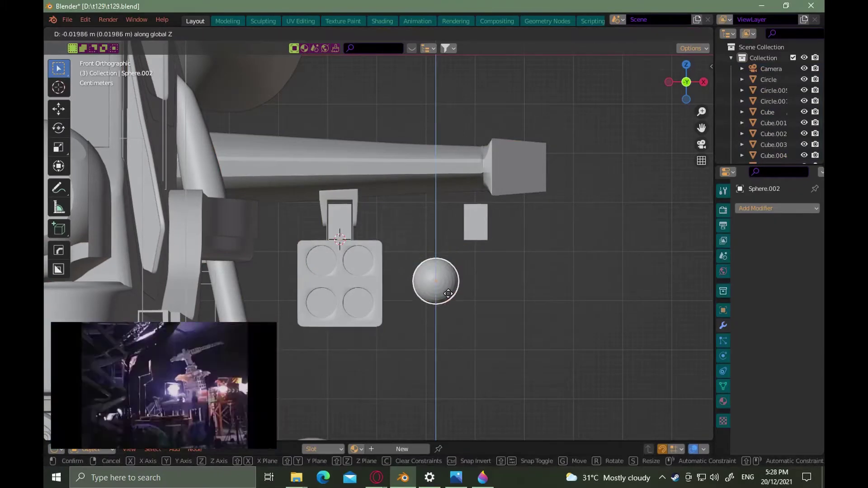
pyautogui.click(447, 296)
pyautogui.hotkey('alt', 'Tab')
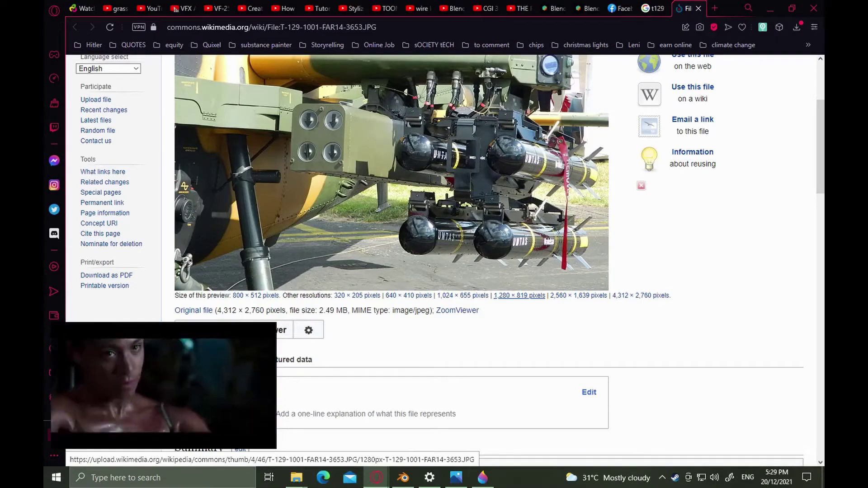
pyautogui.hotkey('alt', 'Tab')
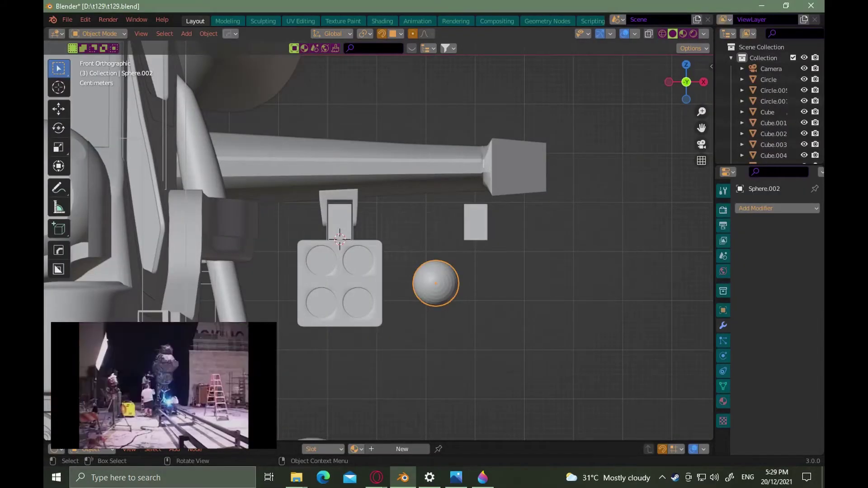
# Delete the rear half of the sphere so that only the forward-facing hemisphere is left as the missile nose
pyautogui.scroll(-6, 520, 254)
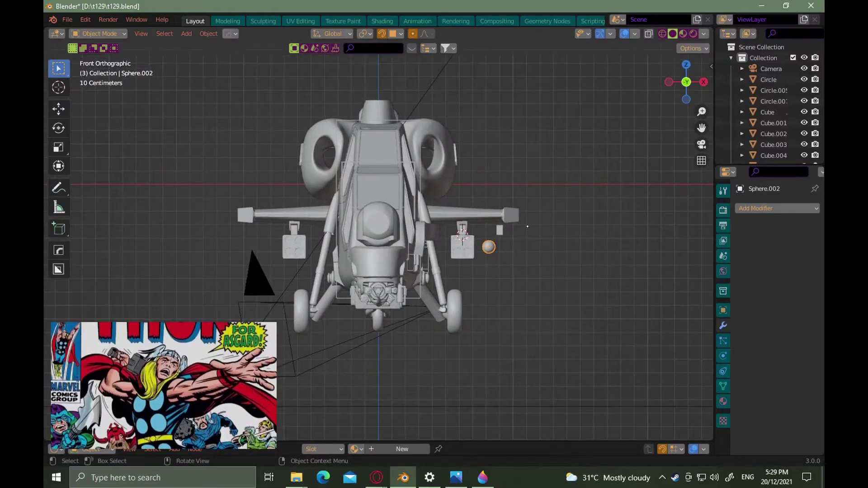
pyautogui.moveTo(527, 226); pyautogui.dragTo(470, 247, button='middle')
pyautogui.keyDown('shift'); pyautogui.moveTo(589, 271); pyautogui.dragTo(528, 266, button='middle'); pyautogui.keyUp('shift')
pyautogui.scroll(6, 529, 289)
pyautogui.press('Tab')
pyautogui.press('KP_3')
pyautogui.scroll(-9, 529, 302)
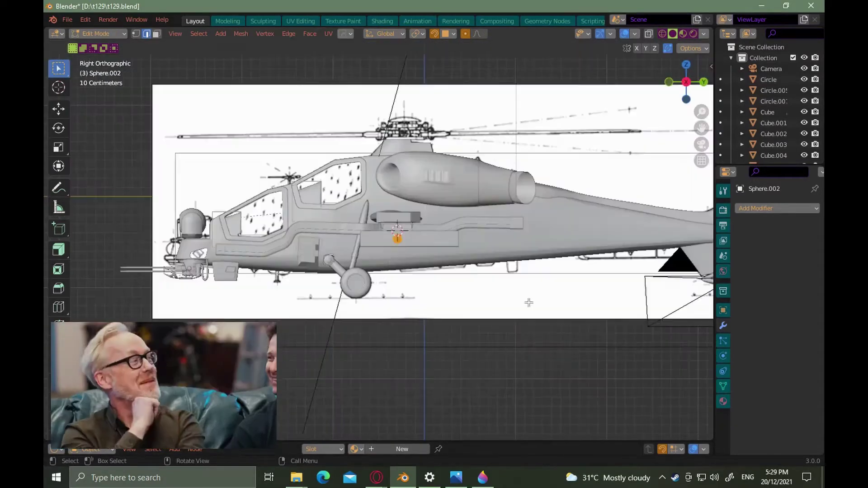
pyautogui.scroll(8, 407, 244)
pyautogui.keyDown('shift'); pyautogui.moveTo(457, 203); pyautogui.dragTo(389, 213, button='middle'); pyautogui.keyUp('shift')
pyautogui.scroll(7, 398, 253)
pyautogui.hotkey('alt', 'z')
pyautogui.moveTo(401, 199); pyautogui.dragTo(493, 377)
pyautogui.press('x')
pyautogui.click(470, 319)
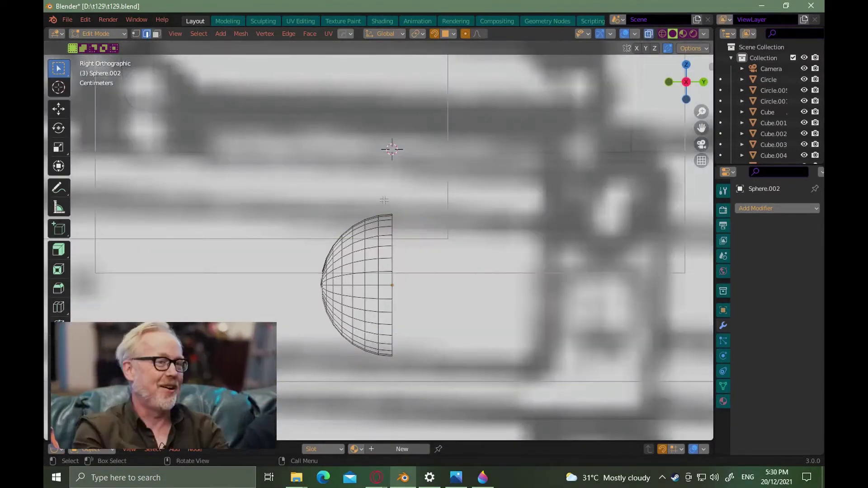
# Move the hemisphere forward onto the missile nose in the side blueprint and select its open rear rim
pyautogui.scroll(-7, 384, 200)
pyautogui.press('a')
pyautogui.click(387, 363)
pyautogui.moveTo(394, 364)
pyautogui.keyDown('ctrl'); pyautogui.keyDown('alt'); pyautogui.mouseDown()
pyautogui.moveTo(394, 375)
pyautogui.moveTo(398, 355)
pyautogui.mouseUp(); pyautogui.keyUp('alt'); pyautogui.keyUp('ctrl')
pyautogui.keyDown('alt'); pyautogui.keyDown('shift'); pyautogui.moveTo(430, 348); pyautogui.dragTo(403, 278); pyautogui.keyUp('shift'); pyautogui.keyUp('alt')
pyautogui.keyDown('ctrl'); pyautogui.keyDown('alt'); pyautogui.moveTo(393, 325); pyautogui.dragTo(391, 275); pyautogui.keyUp('alt'); pyautogui.keyUp('ctrl')
pyautogui.keyDown('alt'); pyautogui.keyDown('shift'); pyautogui.moveTo(321, 271); pyautogui.dragTo(388, 296); pyautogui.keyUp('shift'); pyautogui.keyUp('alt')
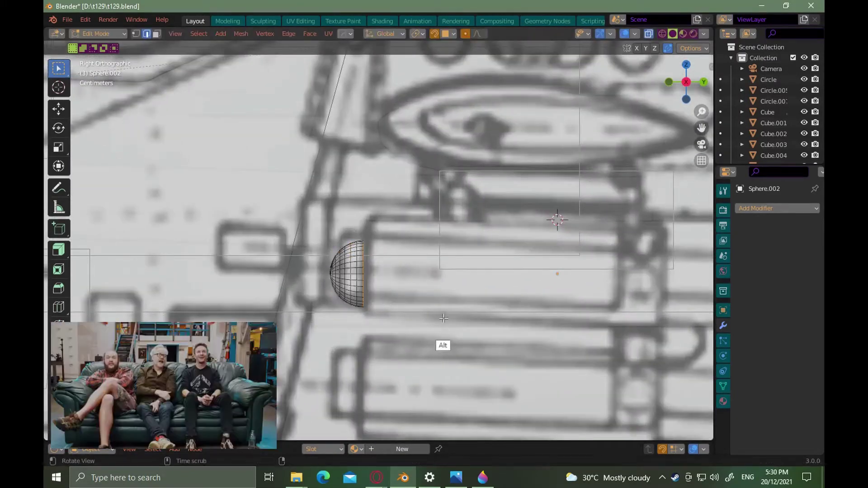
# Extrude the hemisphere's rear rim backwards along Y to form the missile's long cylindrical body
pyautogui.scroll(-3, 444, 318)
pyautogui.click(709, 342)
pyautogui.keyDown('ctrl'); pyautogui.keyDown('alt'); pyautogui.moveTo(524, 312); pyautogui.dragTo(524, 335); pyautogui.keyUp('alt'); pyautogui.keyUp('ctrl')
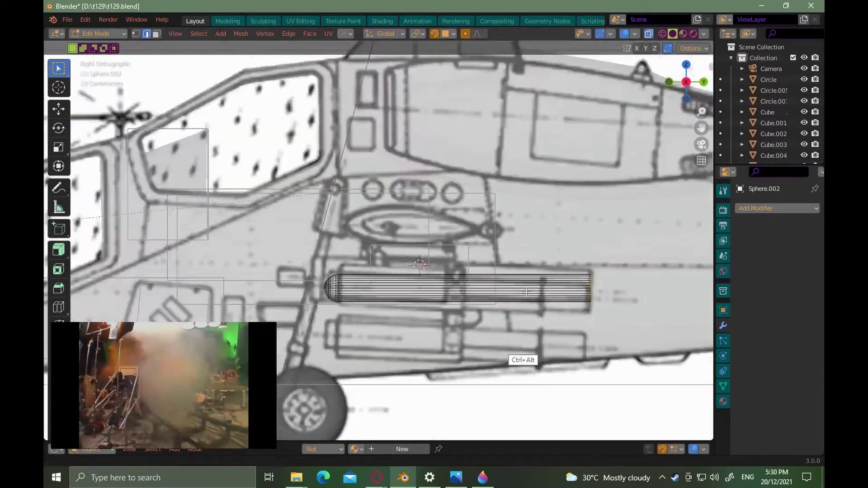
pyautogui.keyDown('alt'); pyautogui.moveTo(633, 334); pyautogui.dragTo(488, 330); pyautogui.keyUp('alt')
pyautogui.keyDown('alt'); pyautogui.keyDown('shift'); pyautogui.moveTo(538, 344); pyautogui.dragTo(472, 317); pyautogui.keyUp('shift'); pyautogui.keyUp('alt')
pyautogui.keyDown('alt'); pyautogui.keyDown('shift'); pyautogui.moveTo(452, 282); pyautogui.dragTo(542, 290); pyautogui.keyUp('shift'); pyautogui.keyUp('alt')
pyautogui.keyDown('alt'); pyautogui.moveTo(497, 339); pyautogui.dragTo(492, 365); pyautogui.keyUp('alt')
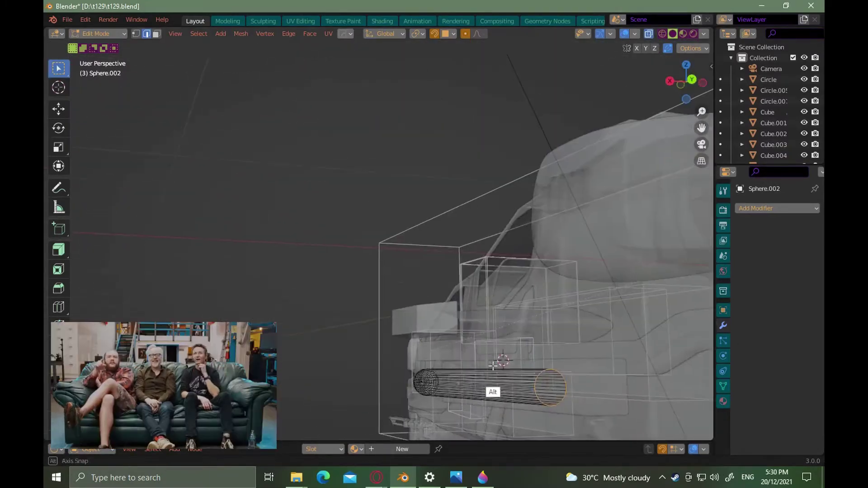
pyautogui.keyDown('alt'); pyautogui.keyDown('shift'); pyautogui.moveTo(554, 385); pyautogui.dragTo(522, 335); pyautogui.keyUp('shift'); pyautogui.keyUp('alt')
# Examine the missile body in solid shading from several sides and compare its front view with the reference photo
pyautogui.hotkey('alt', 'z')
pyautogui.press('Tab')
pyautogui.keyDown('alt'); pyautogui.moveTo(375, 337); pyautogui.dragTo(506, 343); pyautogui.keyUp('alt')
pyautogui.press('Tab')
pyautogui.keyDown('alt'); pyautogui.moveTo(528, 316); pyautogui.dragTo(427, 267); pyautogui.keyUp('alt')
pyautogui.press('q')
pyautogui.click(485, 336)
pyautogui.press('KP_1')
pyautogui.keyDown('ctrl'); pyautogui.keyDown('alt'); pyautogui.moveTo(419, 253); pyautogui.dragTo(403, 223); pyautogui.keyUp('alt'); pyautogui.keyUp('ctrl')
pyautogui.hotkey('alt', 'Tab')
pyautogui.hotkey('alt', 'Tab')
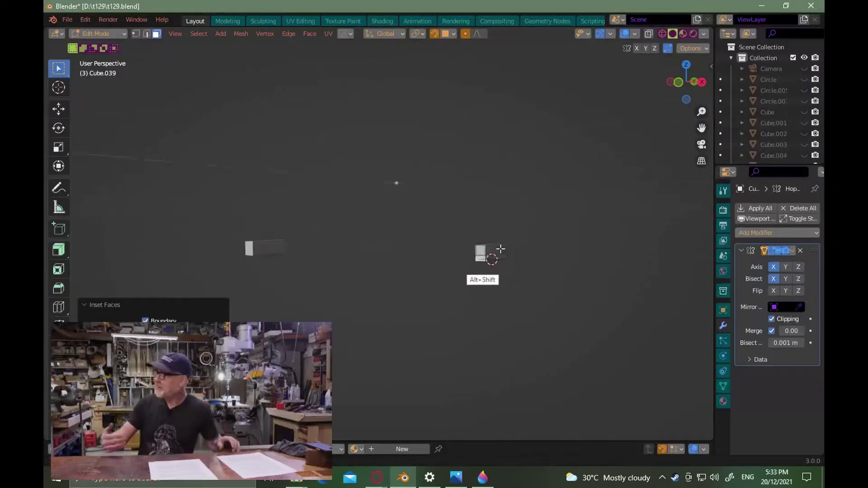
# Cut an edge loop around the isolated pylon block close to its front end
pyautogui.keyDown('alt'); pyautogui.moveTo(500, 249); pyautogui.dragTo(490, 250); pyautogui.keyUp('alt')
pyautogui.keyDown('ctrl'); pyautogui.keyDown('alt'); pyautogui.moveTo(490, 250); pyautogui.dragTo(486, 238); pyautogui.keyUp('alt'); pyautogui.keyUp('ctrl')
pyautogui.click(416, 249)
pyautogui.keyDown('alt'); pyautogui.moveTo(418, 250); pyautogui.dragTo(493, 276); pyautogui.keyUp('alt')
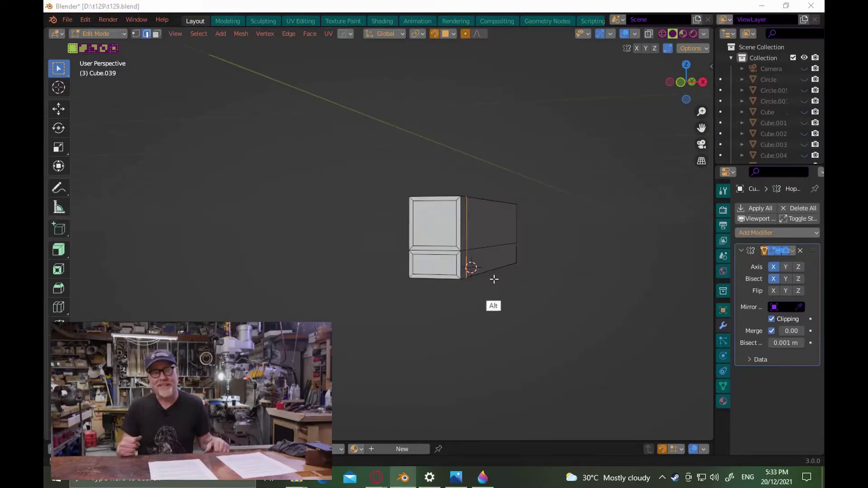
# Check the missile rack in the reference photo and extrude the pylon block's lower side face outward as an arm
pyautogui.hotkey('alt', 'Tab')
pyautogui.click(687, 9)
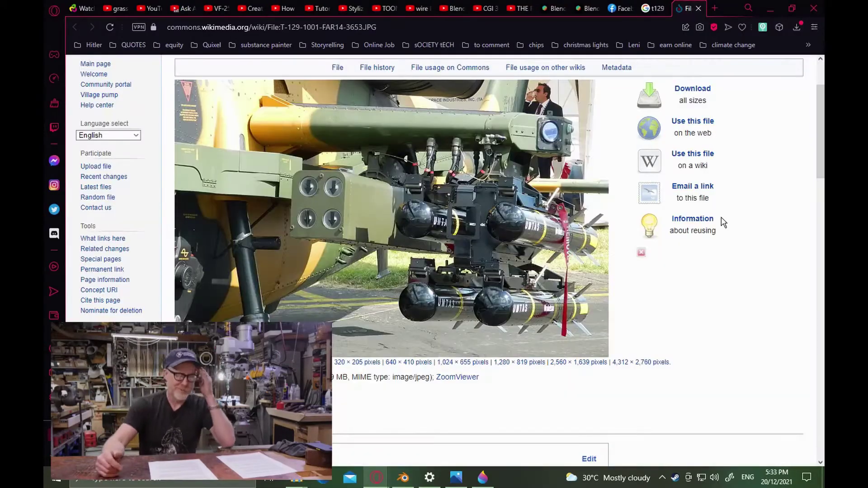
pyautogui.hotkey('alt', 'Tab')
pyautogui.keyDown('ctrl'); pyautogui.keyDown('alt'); pyautogui.moveTo(474, 271); pyautogui.dragTo(470, 248); pyautogui.keyUp('alt'); pyautogui.keyUp('ctrl')
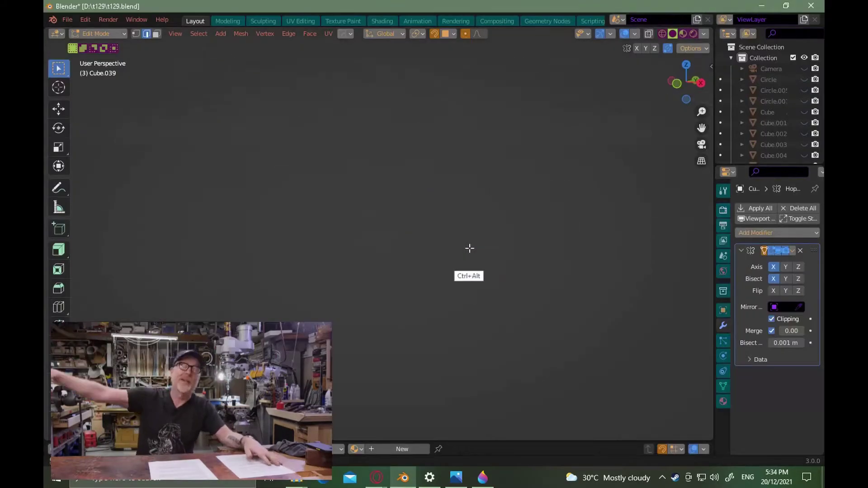
pyautogui.click(500, 247)
pyautogui.press('KP_1')
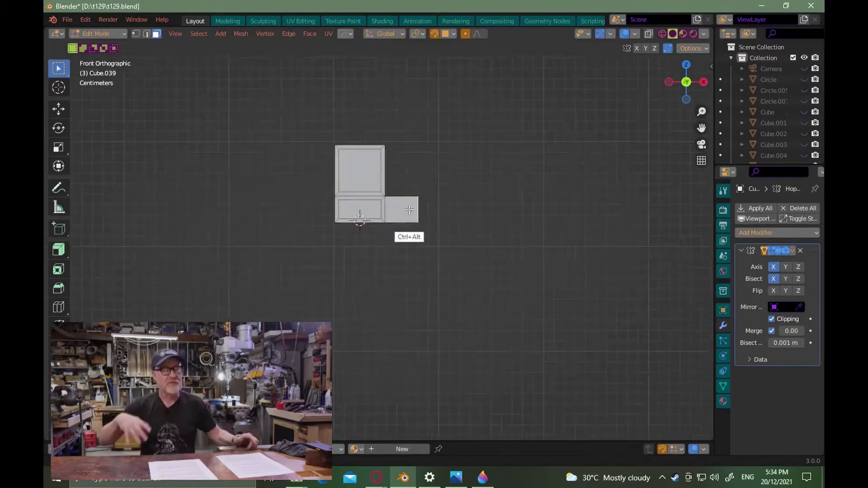
# Taper the side arm's outer end to match the reference photo and move it about 0.01 m along global X
pyautogui.hotkey('alt', 'Tab')
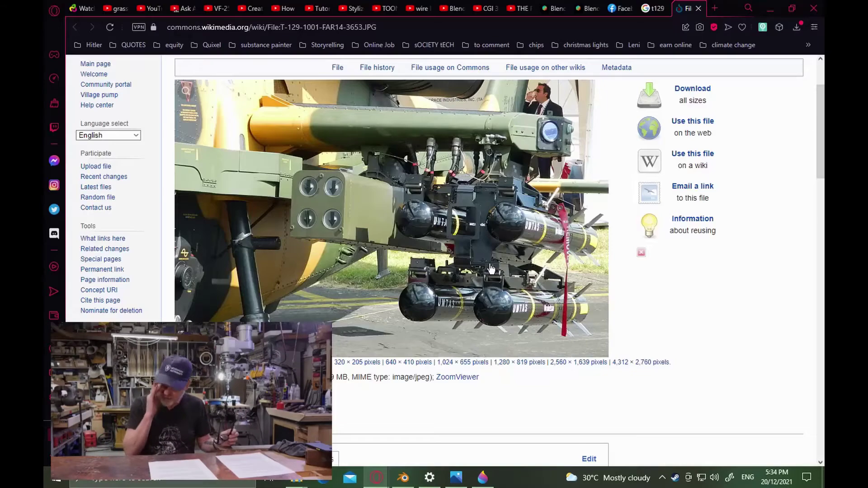
pyautogui.hotkey('alt', 'Tab')
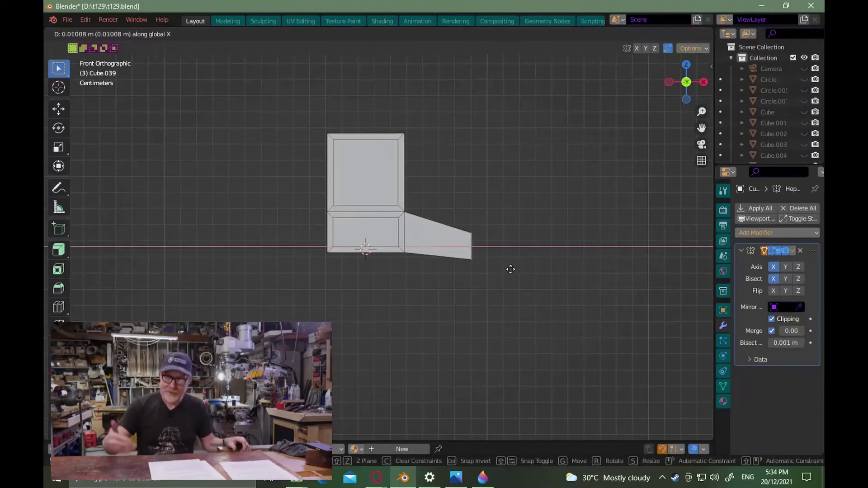
pyautogui.click(513, 270)
pyautogui.hotkey('alt', 'Tab')
pyautogui.hotkey('alt', 'Tab')
pyautogui.hotkey('alt', 'Tab')
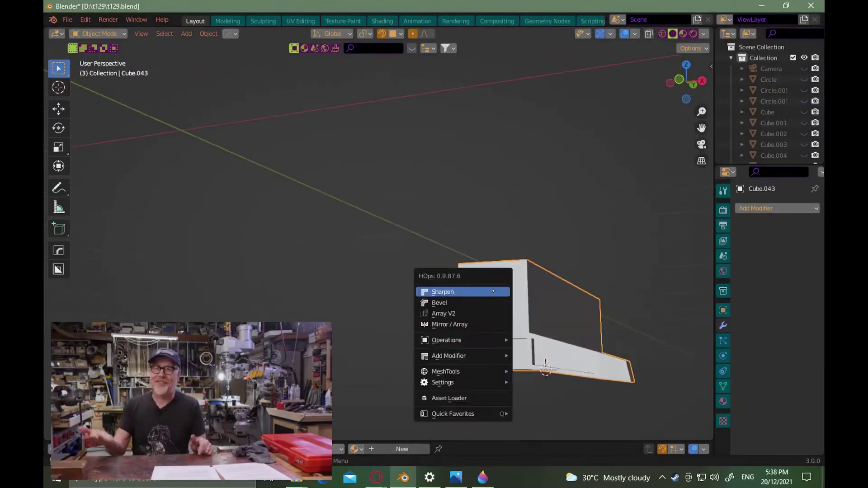
# Add a 3-segment Bevel modifier to the pylon bracket and set its amount to 0.001 m
pyautogui.click(494, 304)
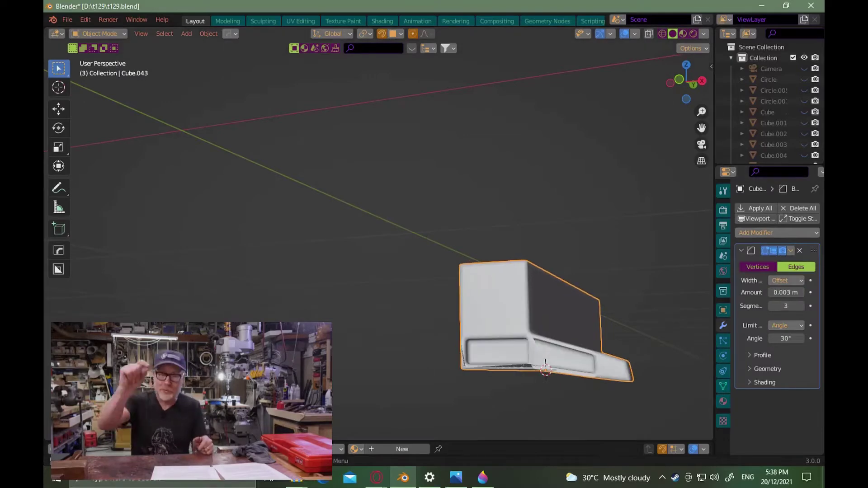
pyautogui.keyDown('ctrl'); pyautogui.keyDown('alt'); pyautogui.moveTo(501, 316); pyautogui.dragTo(489, 300); pyautogui.keyUp('alt'); pyautogui.keyUp('ctrl')
pyautogui.keyDown('alt'); pyautogui.keyDown('shift'); pyautogui.moveTo(508, 402); pyautogui.dragTo(521, 283); pyautogui.keyUp('shift'); pyautogui.keyUp('alt')
pyautogui.press('Tab')
pyautogui.moveTo(521, 283); pyautogui.dragTo(642, 289, button='middle')
pyautogui.click(770, 295)
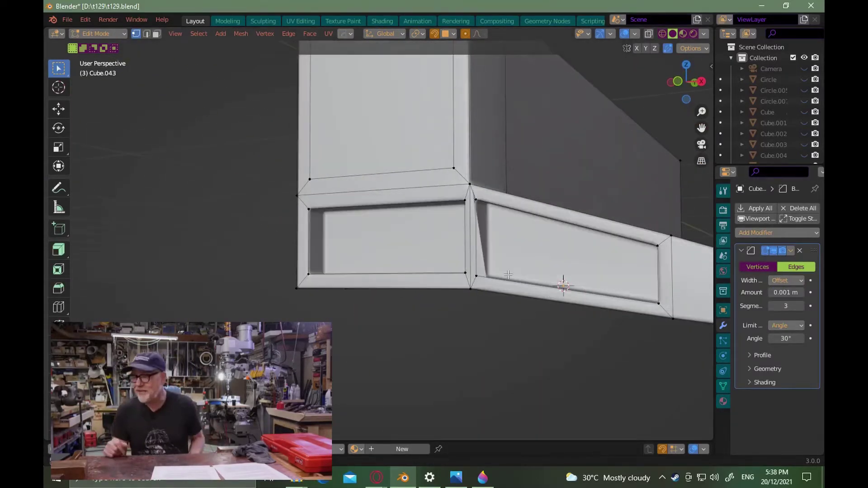
# Delete the inner wall faces of the recess in the front of the bracket's angled arm
pyautogui.keyDown('alt'); pyautogui.moveTo(508, 275); pyautogui.dragTo(510, 294); pyautogui.keyUp('alt')
pyautogui.hotkey('alt', 'z')
pyautogui.press('3')
pyautogui.click(485, 302)
pyautogui.click(518, 328)
pyautogui.keyDown('alt'); pyautogui.moveTo(518, 328); pyautogui.dragTo(595, 350); pyautogui.keyUp('alt')
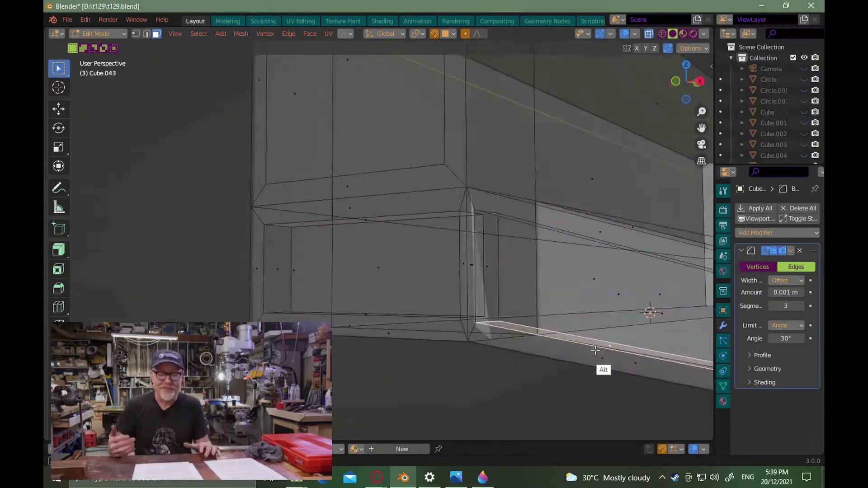
pyautogui.moveTo(595, 350); pyautogui.dragTo(640, 333, button='middle')
pyautogui.press('x')
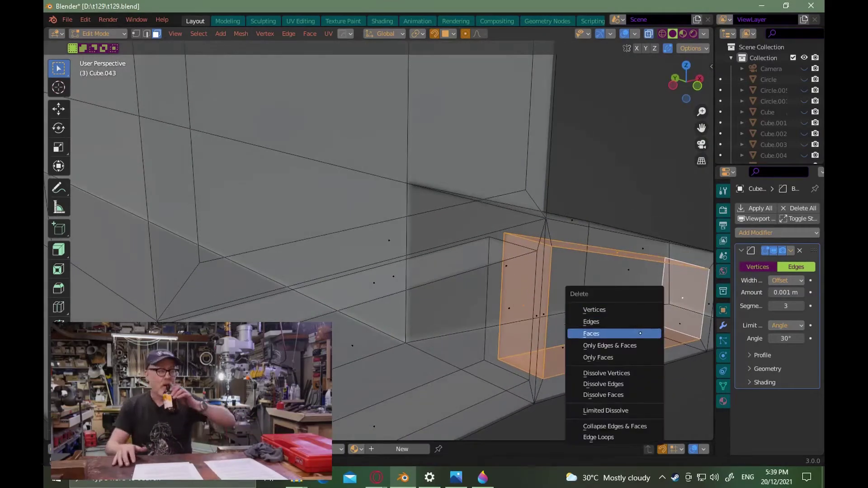
pyautogui.click(640, 333)
# Check the opened recess of the angled arm in solid shading and select its lower inner corner vertex
pyautogui.keyDown('alt'); pyautogui.moveTo(640, 334); pyautogui.dragTo(445, 133); pyautogui.keyUp('alt')
pyautogui.press('Tab')
pyautogui.hotkey('alt', 'z')
pyautogui.press('Tab')
pyautogui.click(425, 302)
pyautogui.moveTo(377, 225); pyautogui.dragTo(447, 252, button='middle')
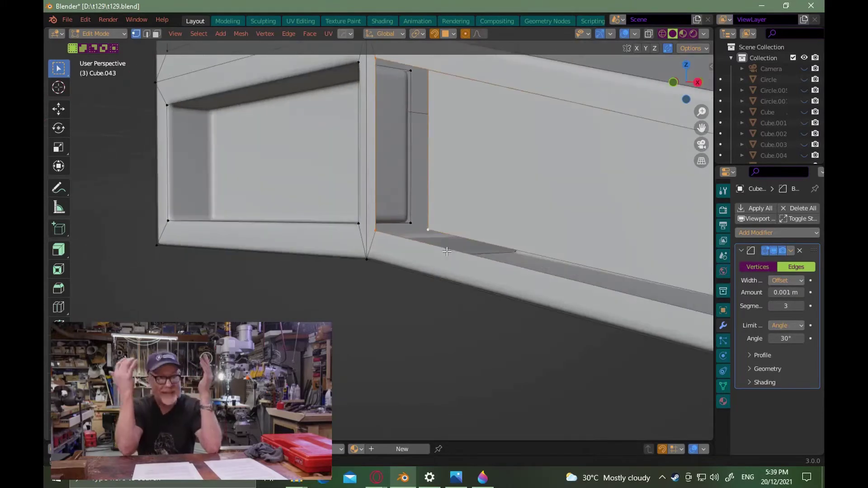
# Select the lower frame face beneath the recess in the angled arm and delete it
pyautogui.keyDown('ctrl'); pyautogui.keyDown('alt'); pyautogui.moveTo(427, 231); pyautogui.dragTo(488, 278); pyautogui.keyUp('alt'); pyautogui.keyUp('ctrl')
pyautogui.keyDown('alt'); pyautogui.moveTo(488, 279); pyautogui.dragTo(459, 261); pyautogui.keyUp('alt')
pyautogui.keyDown('ctrl'); pyautogui.keyDown('alt'); pyautogui.moveTo(442, 231); pyautogui.dragTo(438, 240); pyautogui.keyUp('alt'); pyautogui.keyUp('ctrl')
pyautogui.keyDown('alt'); pyautogui.moveTo(498, 250); pyautogui.dragTo(443, 248); pyautogui.keyUp('alt')
pyautogui.keyDown('shift'); pyautogui.click(529, 242); pyautogui.keyUp('shift')
pyautogui.keyDown('alt'); pyautogui.moveTo(528, 243); pyautogui.dragTo(435, 214); pyautogui.keyUp('alt')
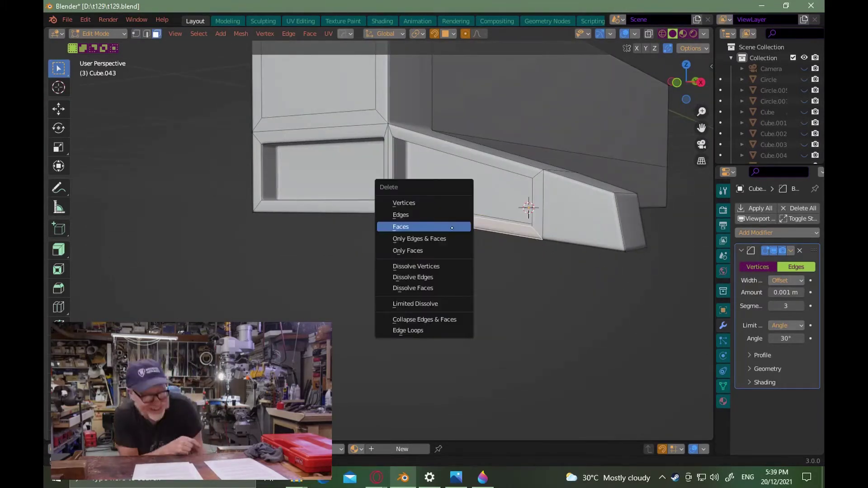
# Delete the selected strip face below the angled recess and merge the part's vertices by distance
pyautogui.click(451, 228)
pyautogui.keyDown('alt'); pyautogui.moveTo(453, 267); pyautogui.dragTo(475, 216); pyautogui.keyUp('alt')
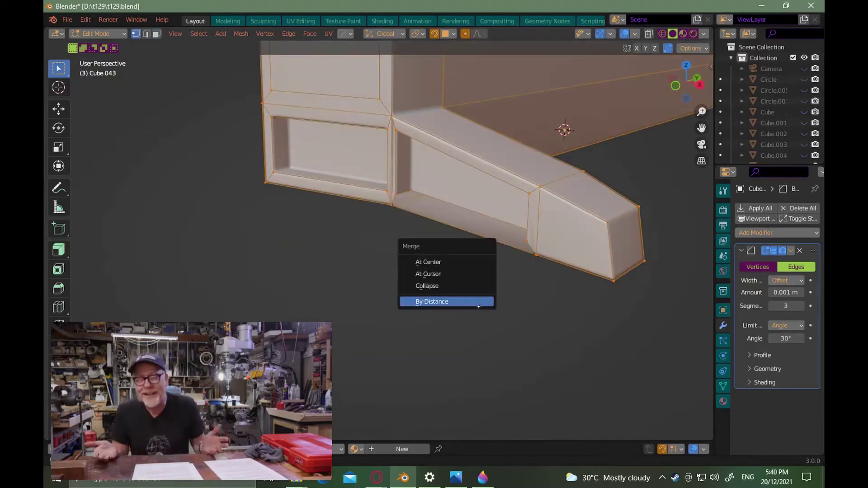
pyautogui.click(478, 307)
pyautogui.keyDown('alt'); pyautogui.keyDown('shift'); pyautogui.moveTo(384, 164); pyautogui.dragTo(405, 197); pyautogui.keyUp('shift'); pyautogui.keyUp('alt')
pyautogui.press('Tab')
pyautogui.keyDown('alt'); pyautogui.moveTo(452, 218); pyautogui.dragTo(466, 176); pyautogui.keyUp('alt')
pyautogui.press('Tab')
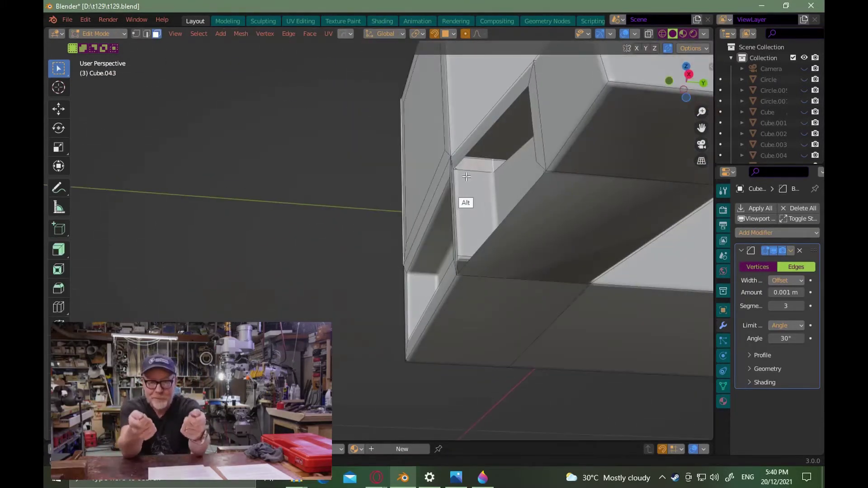
pyautogui.moveTo(466, 176); pyautogui.dragTo(584, 332, button='middle')
pyautogui.press('Tab')
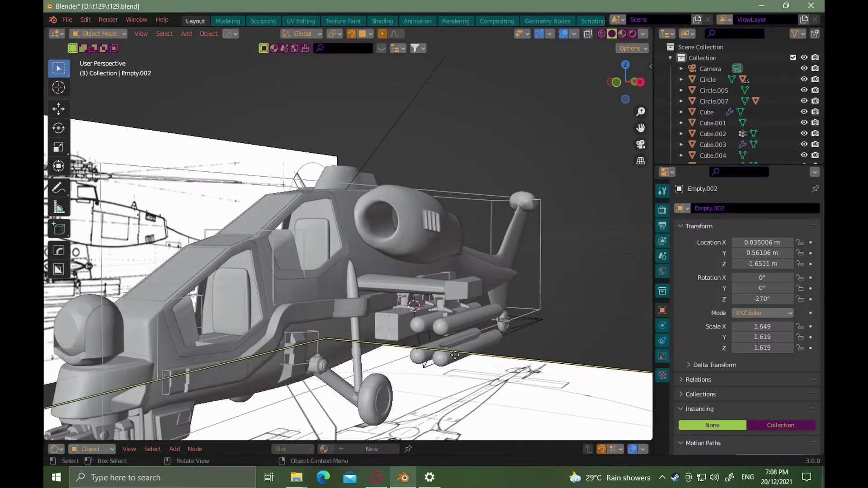
# Check the launcher reference photo in the browser, return to Blender and slide an edge loop near the front end of the lower missile rail
pyautogui.scroll(5, 456, 354)
pyautogui.moveTo(455, 355); pyautogui.dragTo(474, 329, button='middle')
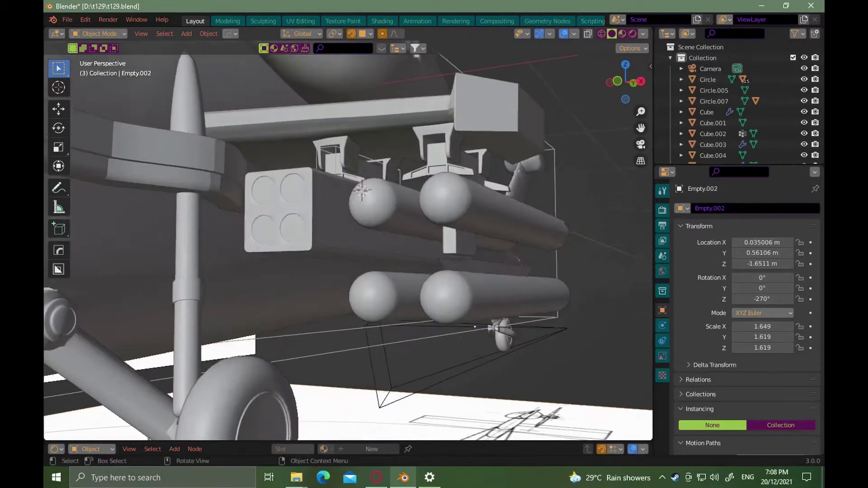
pyautogui.hotkey('alt', 'Tab')
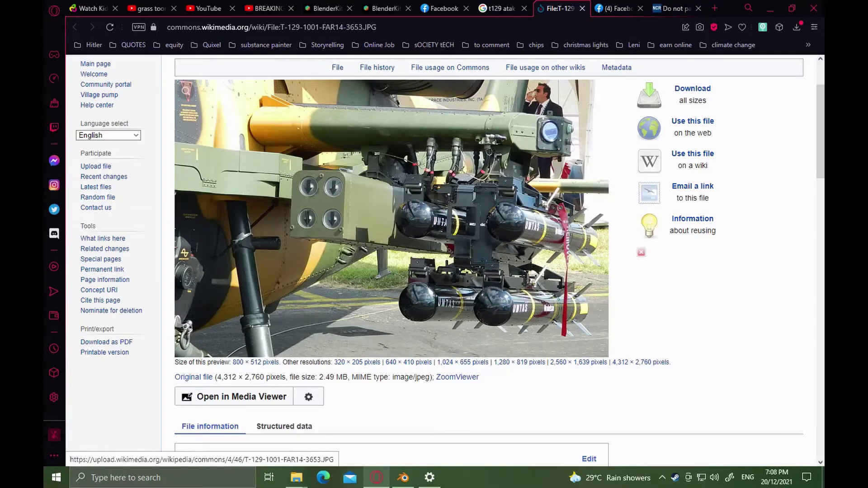
pyautogui.hotkey('alt', 'Tab')
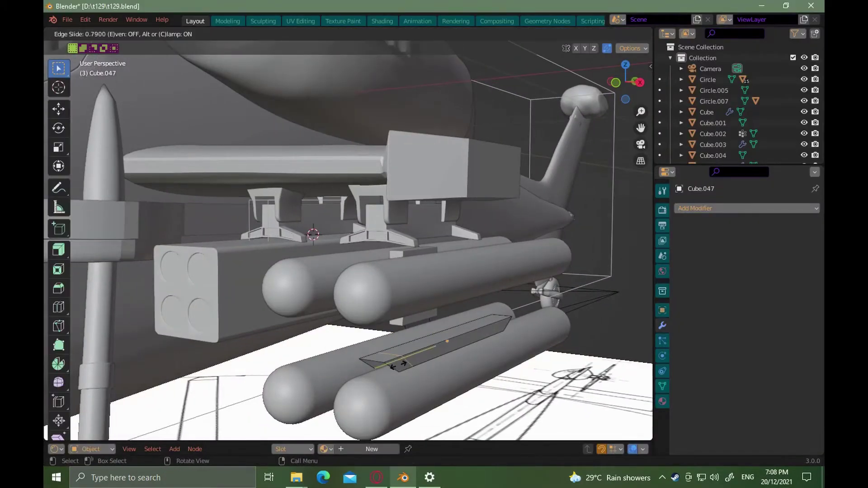
pyautogui.click(402, 363)
pyautogui.moveTo(403, 361)
pyautogui.keyDown('alt'); pyautogui.mouseDown()
pyautogui.moveTo(434, 354)
pyautogui.moveTo(403, 365)
pyautogui.mouseUp(); pyautogui.keyUp('alt')
pyautogui.press('3')
# Consult the launcher photo again and delete the lower front face of the block at the front of the lower rail
pyautogui.hotkey('alt', 'Tab')
pyautogui.hotkey('alt', 'Tab')
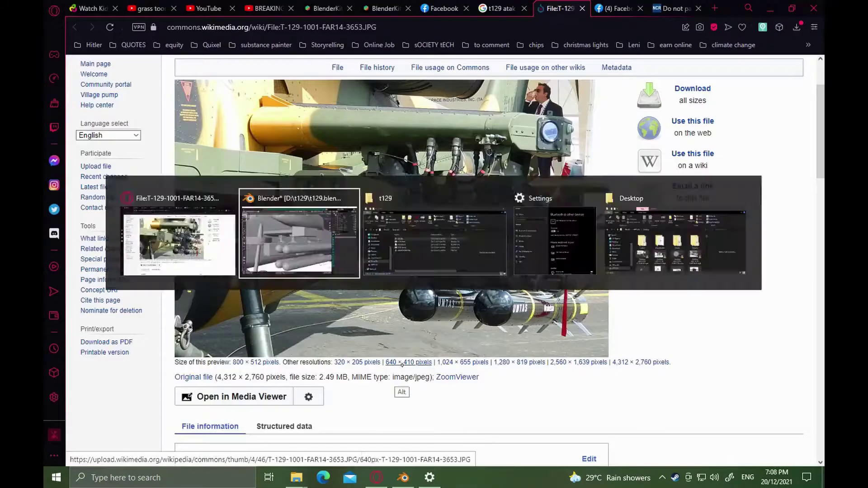
pyautogui.hotkey('alt', 'Tab')
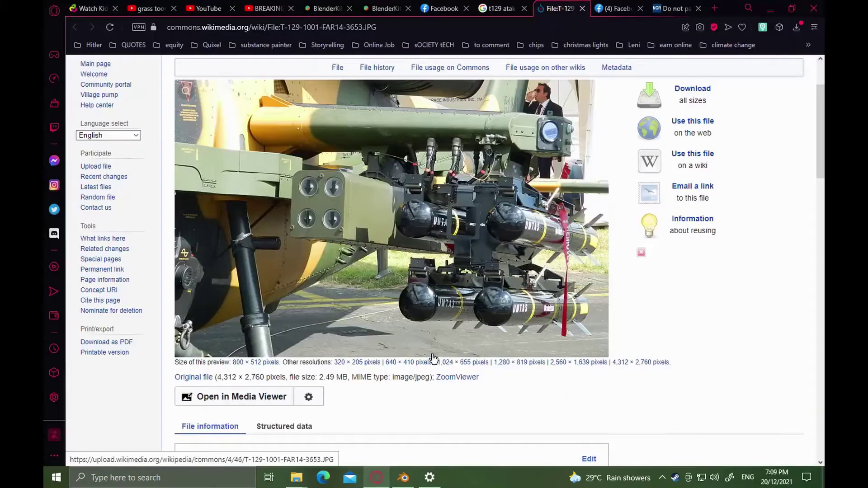
pyautogui.hotkey('alt', 'Tab')
pyautogui.scroll(3, 358, 362)
pyautogui.click(402, 339)
pyautogui.hotkey('ctrl', 'z')
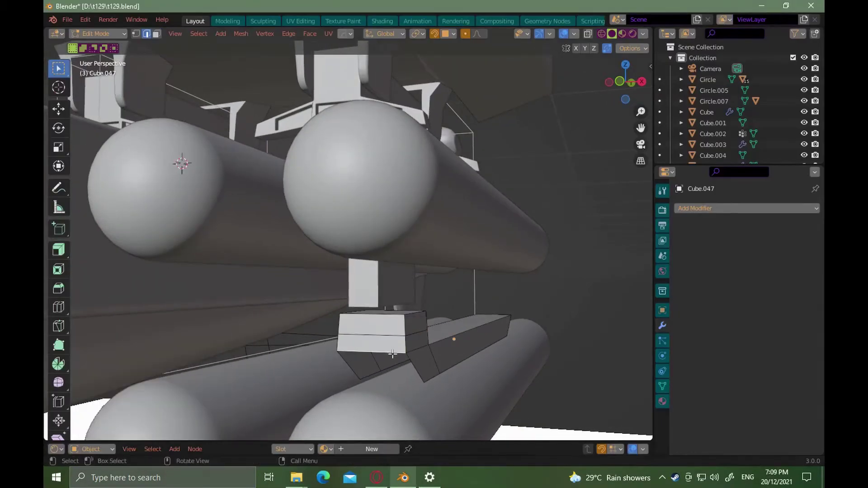
pyautogui.press('x')
pyautogui.click(393, 344)
pyautogui.scroll(-2, 387, 354)
# Compare with the reference photo, duplicate the block's side face in place and separate the copy into its own object
pyautogui.hotkey('alt', 'Tab')
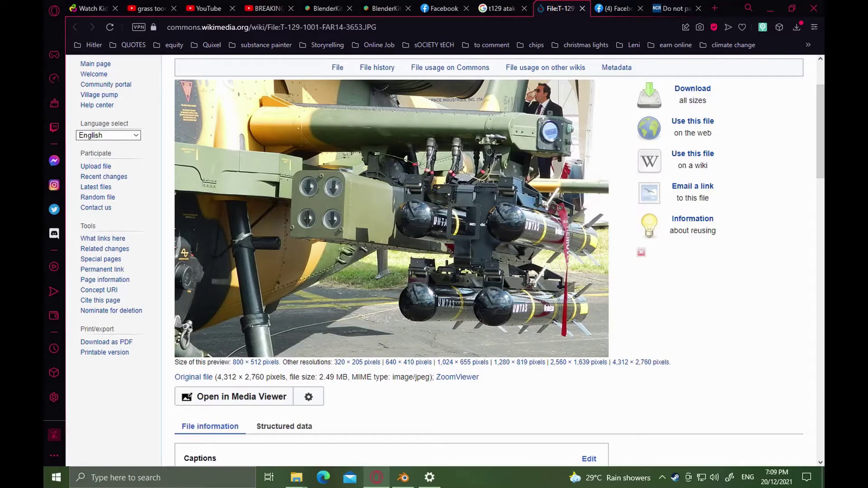
pyautogui.hotkey('alt', 'Tab')
pyautogui.hotkey('alt', 'Tab')
pyautogui.hotkey('alt', 'Tab')
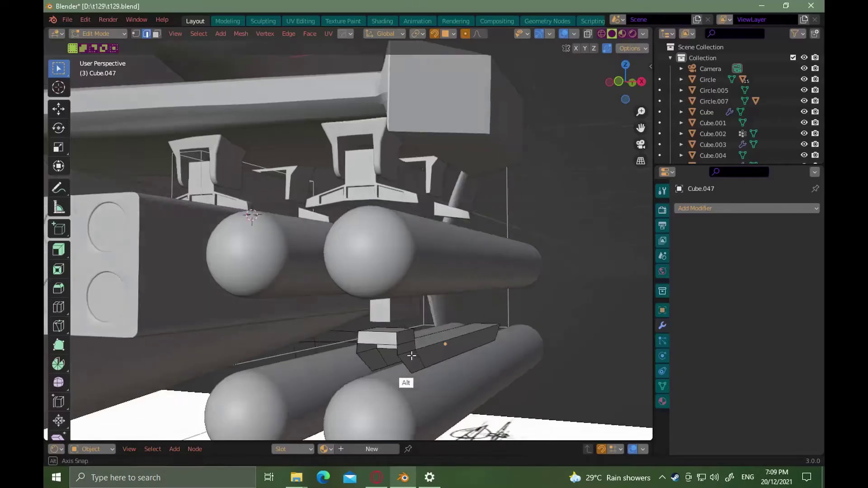
pyautogui.scroll(2, 404, 350)
pyautogui.hotkey('shift', 'd')
pyautogui.rightClick(427, 347)
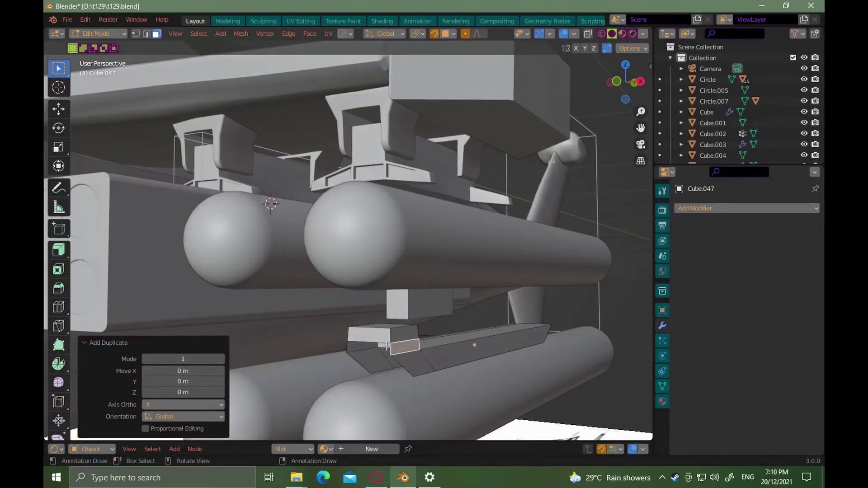
pyautogui.rightClick(387, 347)
pyautogui.click(430, 335)
pyautogui.press('Tab')
pyautogui.click(436, 276)
# Scale the separated face down along Y and move it -0.1619 m along Y against the block's side
pyautogui.click(404, 347)
pyautogui.press('s')
pyautogui.press('y')
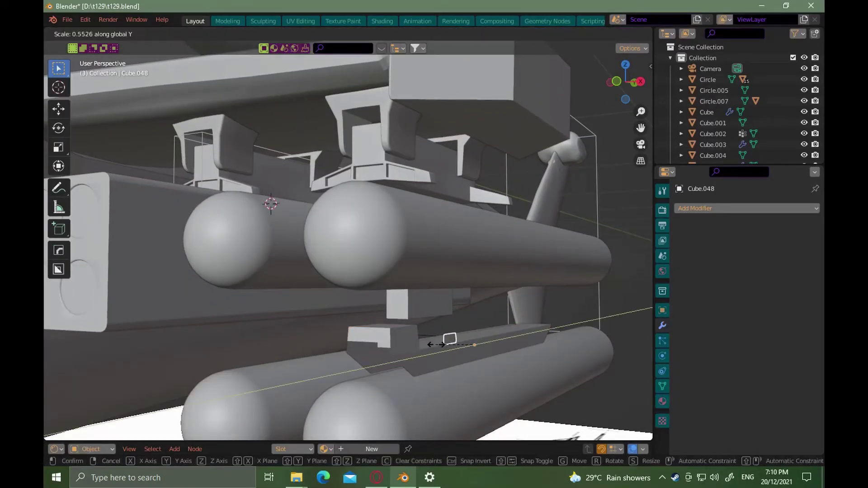
pyautogui.click(447, 347)
pyautogui.click(406, 355)
pyautogui.scroll(3, 406, 354)
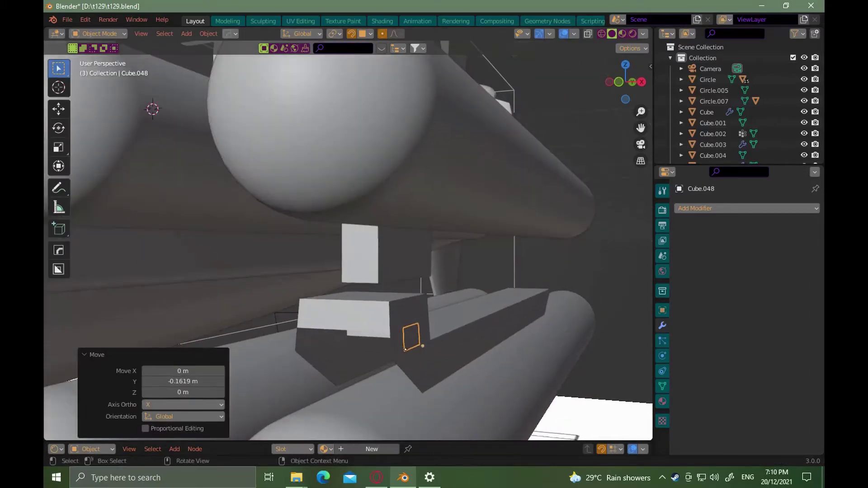
# Extrude the lower part of the separated face downward to begin the bracket, and check the reference photo
pyautogui.press('Tab')
pyautogui.click(418, 353)
pyautogui.moveTo(413, 412); pyautogui.dragTo(367, 357, button='middle')
pyautogui.click(410, 365)
pyautogui.press('e')
pyautogui.click(412, 394)
pyautogui.hotkey('alt', 'Tab')
pyautogui.hotkey('alt', 'Tab')
# Extrude the selected lower parts of the bracket along Z, then lower them along Z toward the missile
pyautogui.click(287, 376)
pyautogui.hotkey('alt', 'Tab')
pyautogui.hotkey('alt', 'Tab')
pyautogui.click(419, 375)
pyautogui.keyDown('shift'); pyautogui.click(407, 380); pyautogui.keyUp('shift')
pyautogui.press('e')
pyautogui.press('z')
pyautogui.click(408, 381)
pyautogui.press('g')
pyautogui.press('z')
pyautogui.click(405, 398)
# Mirror the bracket half to form a U-shaped bracket spanning both sides of the block
pyautogui.press('Tab')
pyautogui.hotkey('alt', 'x')
pyautogui.scroll(-2, 444, 360)
pyautogui.rightClick(384, 365)
pyautogui.moveTo(384, 294)
pyautogui.click(420, 304)
pyautogui.hotkey('ctrl', 'z')
pyautogui.hotkey('ctrl', 'z')
pyautogui.press('s')
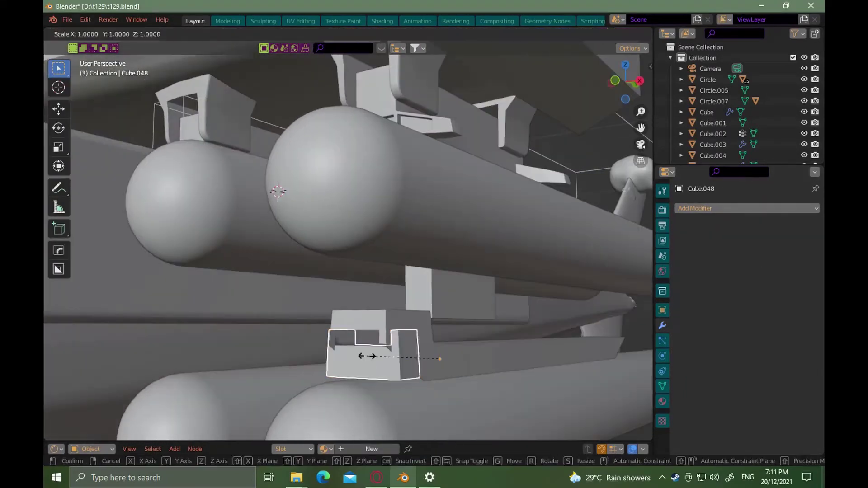
pyautogui.rightClick(361, 359)
# Set the bracket's origin to its geometry and scale the bracket to about 0.45 along Y
pyautogui.rightClick(369, 363)
pyautogui.moveTo(372, 293)
pyautogui.click(416, 304)
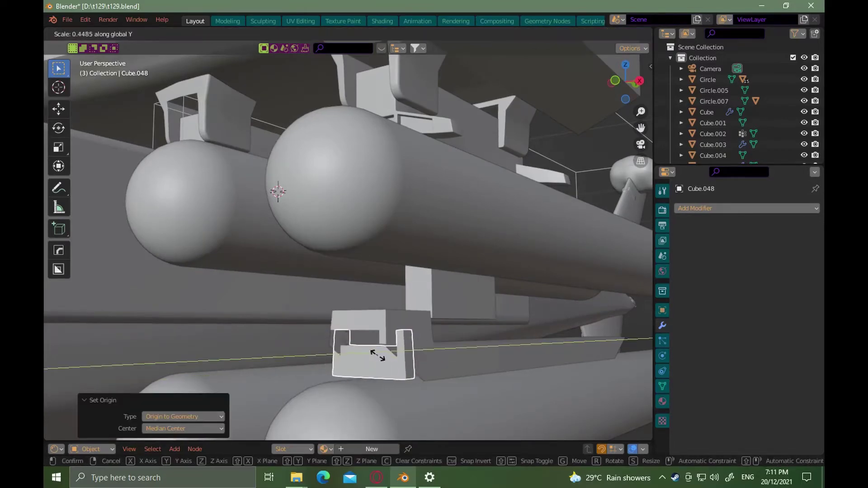
pyautogui.click(377, 356)
# Reposition the bracket along Y at the front of the lower rail block
pyautogui.press('g')
pyautogui.press('y')
pyautogui.click(445, 346)
pyautogui.press('g')
pyautogui.press('y')
pyautogui.click(409, 350)
pyautogui.moveTo(391, 354); pyautogui.dragTo(408, 341, button='middle')
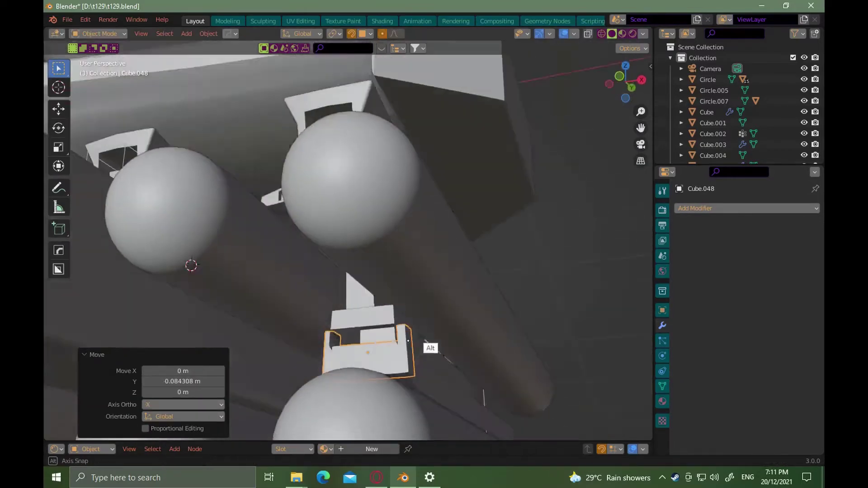
pyautogui.keyDown('alt'); pyautogui.moveTo(408, 341); pyautogui.dragTo(424, 341); pyautogui.keyUp('alt')
# Move the bracket's bottom faces -0.015656 m along Z so they reach into the lower missile body
pyautogui.hotkey('alt', 'Tab')
pyautogui.hotkey('alt', 'Tab')
pyautogui.keyDown('alt'); pyautogui.moveTo(369, 352); pyautogui.dragTo(398, 350); pyautogui.keyUp('alt')
pyautogui.press('Tab')
pyautogui.click(425, 373)
pyautogui.keyDown('shift'); pyautogui.click(390, 374); pyautogui.keyUp('shift')
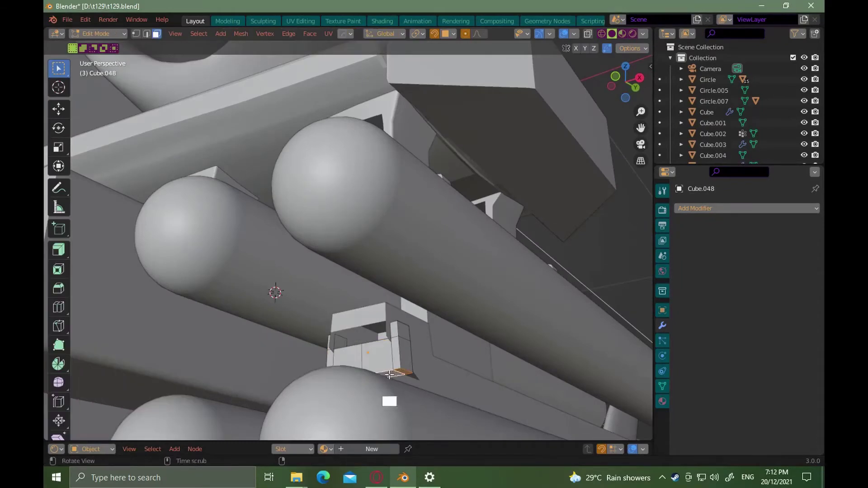
pyautogui.moveTo(389, 375)
pyautogui.mouseDown(button='middle')
pyautogui.moveTo(352, 408)
pyautogui.moveTo(374, 381)
pyautogui.mouseUp(button='middle')
pyautogui.press('g')
pyautogui.press('z')
pyautogui.click(353, 417)
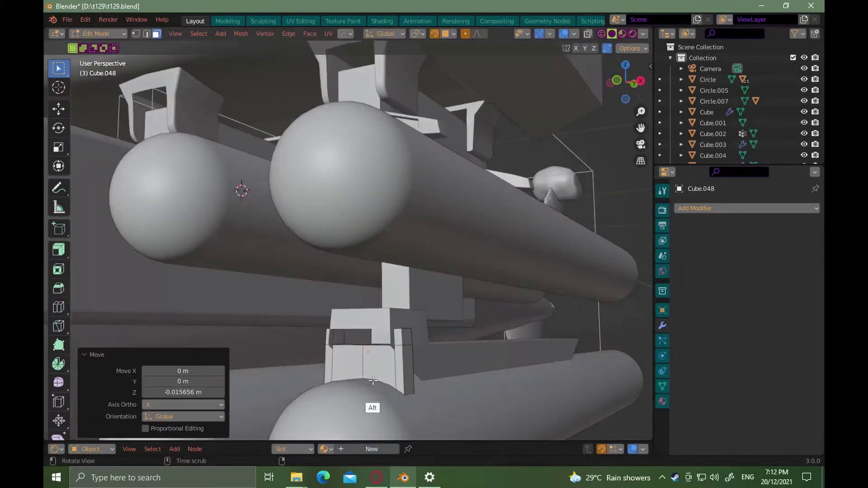
# Select all front faces of the bracket, inset them and extrude the inset region inward by 0.002424 m
pyautogui.hotkey('alt', 'Tab')
pyautogui.hotkey('alt', 'Tab')
pyautogui.click(411, 325)
pyautogui.keyDown('shift'); pyautogui.click(463, 321); pyautogui.keyUp('shift')
pyautogui.keyDown('shift'); pyautogui.click(459, 232); pyautogui.keyUp('shift')
pyautogui.keyDown('shift'); pyautogui.click(255, 312); pyautogui.keyUp('shift')
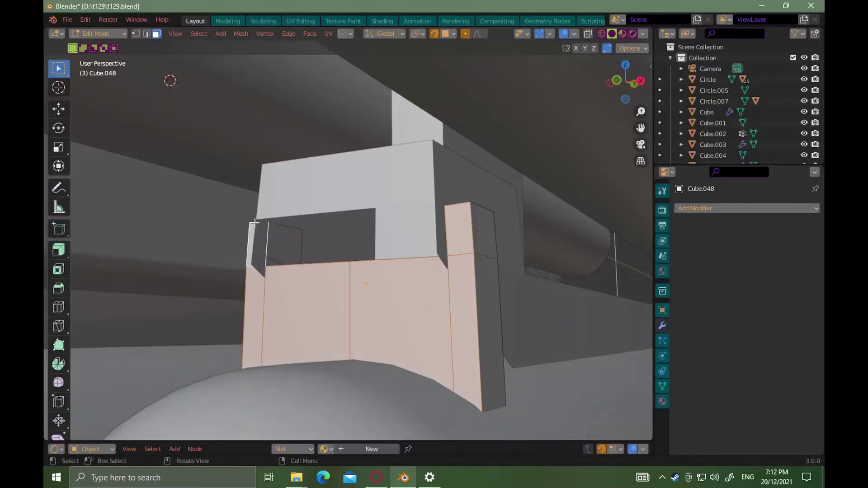
pyautogui.click(264, 243)
pyautogui.press('e')
pyautogui.click(353, 254)
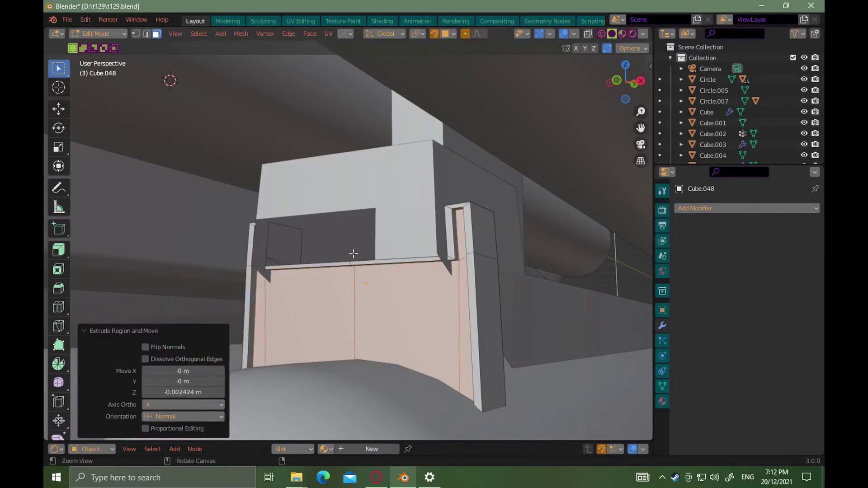
# Mirror the recessed bracket geometry and apply the Mirror modifier
pyautogui.scroll(-5, 352, 254)
pyautogui.moveTo(352, 253); pyautogui.dragTo(393, 257, button='middle')
pyautogui.hotkey('alt', 'x')
pyautogui.click(334, 258)
pyautogui.press('Tab')
pyautogui.click(792, 248)
pyautogui.click(769, 261)
# Adjust the bracket's height along Z over the missile and scale it along X
pyautogui.keyDown('ctrl'); pyautogui.keyDown('alt'); pyautogui.moveTo(393, 256); pyautogui.dragTo(409, 226); pyautogui.keyUp('alt'); pyautogui.keyUp('ctrl')
pyautogui.keyDown('alt'); pyautogui.moveTo(440, 250); pyautogui.dragTo(467, 312); pyautogui.keyUp('alt')
pyautogui.press('g')
pyautogui.press('z')
pyautogui.click(428, 260)
pyautogui.press('g')
pyautogui.press('z')
pyautogui.click(430, 290)
pyautogui.press('s')
pyautogui.press('x')
pyautogui.click(470, 280)
# Extrude the top faces of the bracket's two side arms upward
pyautogui.press('Tab')
pyautogui.click(521, 231)
pyautogui.keyDown('shift'); pyautogui.click(303, 240); pyautogui.keyUp('shift')
pyautogui.moveTo(304, 232); pyautogui.dragTo(438, 291, button='middle')
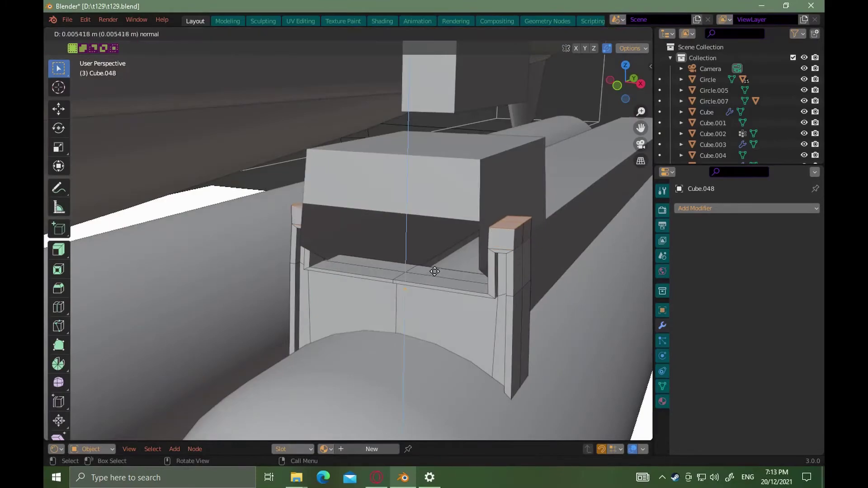
pyautogui.rightClick(434, 272)
pyautogui.press('e')
pyautogui.click(436, 270)
pyautogui.moveTo(436, 270)
pyautogui.keyDown('alt'); pyautogui.mouseDown()
pyautogui.moveTo(455, 250)
pyautogui.moveTo(432, 262)
pyautogui.mouseUp(); pyautogui.keyUp('alt')
pyautogui.scroll(-10, 439, 280)
pyautogui.press('Tab')
pyautogui.keyDown('alt'); pyautogui.moveTo(445, 321); pyautogui.dragTo(450, 310); pyautogui.keyUp('alt')
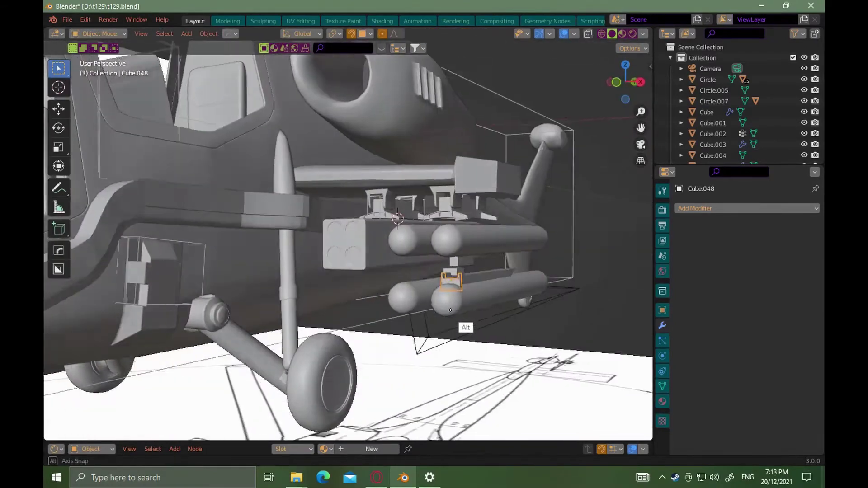
# Check the reference photo, then add a Solidify modifier with a thickness of 0.003 m to the lower missile rail
pyautogui.hotkey('alt', 'Tab')
pyautogui.hotkey('alt', 'Tab')
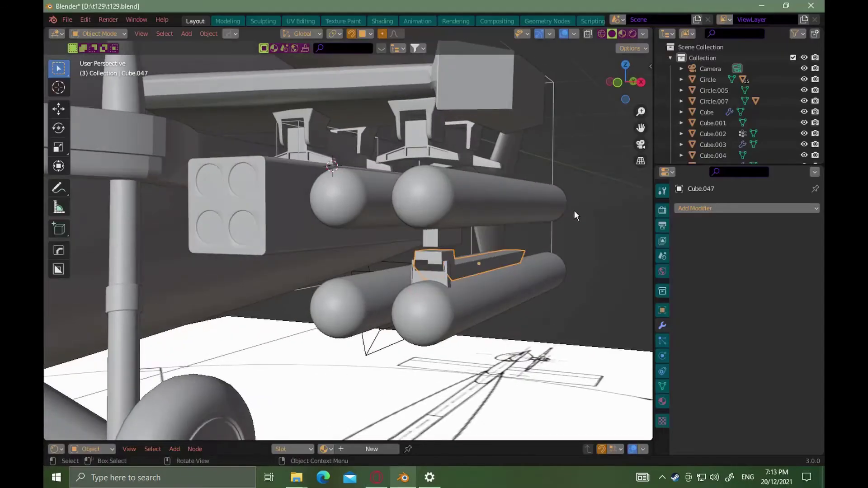
pyautogui.click(746, 208)
pyautogui.click(616, 397)
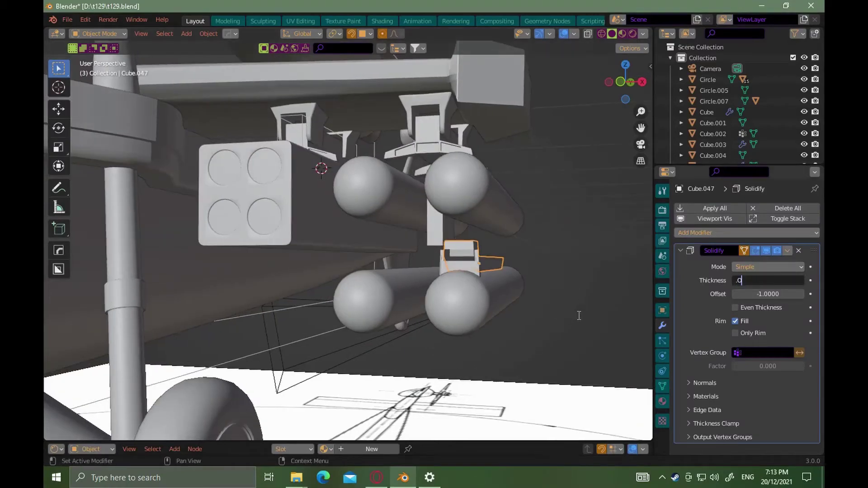
pyautogui.keyDown('ctrl'); pyautogui.keyDown('alt'); pyautogui.moveTo(578, 313); pyautogui.dragTo(457, 250); pyautogui.keyUp('alt'); pyautogui.keyUp('ctrl')
pyautogui.keyDown('alt'); pyautogui.keyDown('shift'); pyautogui.moveTo(606, 312); pyautogui.dragTo(508, 285); pyautogui.keyUp('shift'); pyautogui.keyUp('alt')
# Apply the object transforms of the lower rail and the bracket
pyautogui.hotkey('ctrl', 'a')
pyautogui.click(507, 286)
pyautogui.press('Return')
pyautogui.keyDown('alt'); pyautogui.moveTo(572, 339); pyautogui.dragTo(503, 357); pyautogui.keyUp('alt')
pyautogui.click(496, 379)
pyautogui.hotkey('ctrl', 'a')
pyautogui.click(496, 380)
pyautogui.click(524, 340)
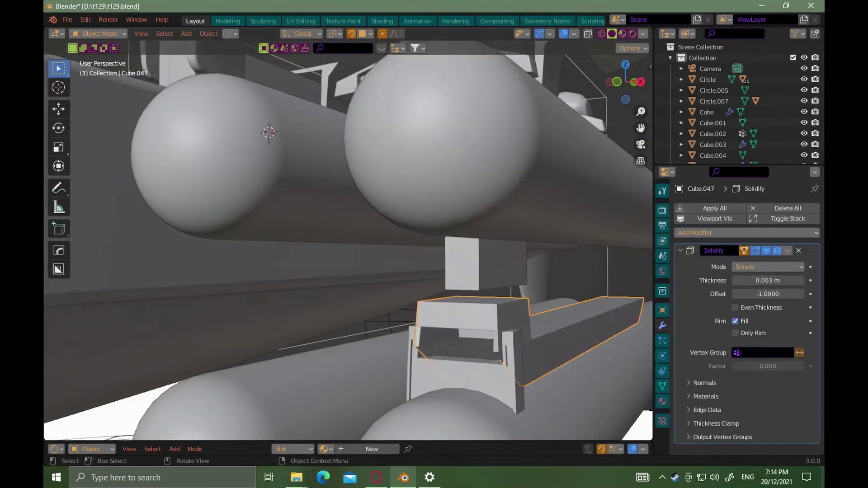
# Add a Bevel modifier to the lower rail after its Solidify and adjust the bevel amount
pyautogui.press('q')
pyautogui.click(550, 342)
pyautogui.click(805, 255)
pyautogui.click(767, 308)
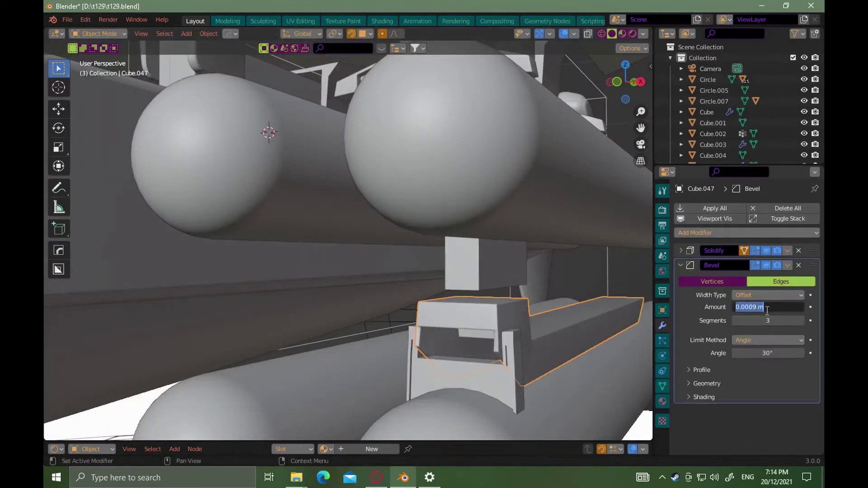
pyautogui.keyDown('alt'); pyautogui.moveTo(529, 332); pyautogui.dragTo(502, 342); pyautogui.keyUp('alt')
# Add a Bevel modifier to the bracket with an amount of 0.003 m
pyautogui.click(475, 341)
pyautogui.press('q')
pyautogui.click(475, 341)
pyautogui.moveTo(765, 292); pyautogui.dragTo(750, 293)
pyautogui.keyDown('alt'); pyautogui.moveTo(479, 336); pyautogui.dragTo(490, 336); pyautogui.keyUp('alt')
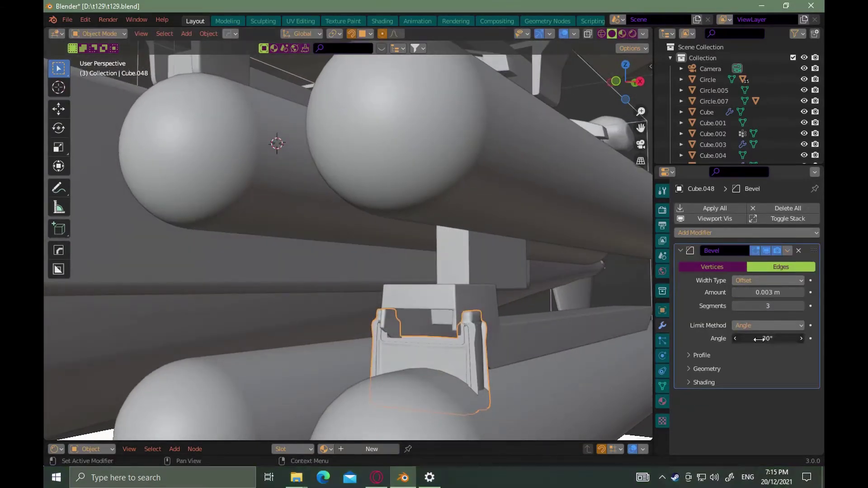
# Set the bracket bevel's angle limit to 60° and turn off the modifier's viewport display
pyautogui.write('60')
pyautogui.press('Return')
pyautogui.keyDown('ctrl'); pyautogui.keyDown('alt'); pyautogui.moveTo(439, 379); pyautogui.dragTo(442, 347); pyautogui.keyUp('alt'); pyautogui.keyUp('ctrl')
pyautogui.click(767, 251)
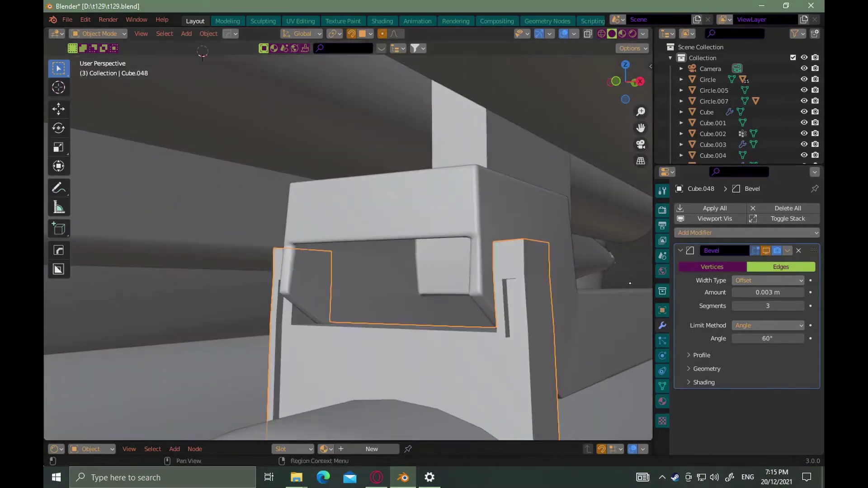
# Show the bracket's Bevel modifier in the viewport and set its bevel amount to 0.0008 m
pyautogui.keyDown('alt'); pyautogui.moveTo(486, 322); pyautogui.dragTo(490, 339); pyautogui.keyUp('alt')
pyautogui.keyDown('ctrl'); pyautogui.keyDown('alt'); pyautogui.moveTo(490, 339); pyautogui.dragTo(490, 344); pyautogui.keyUp('alt'); pyautogui.keyUp('ctrl')
pyautogui.moveTo(490, 345); pyautogui.dragTo(511, 340, button='middle')
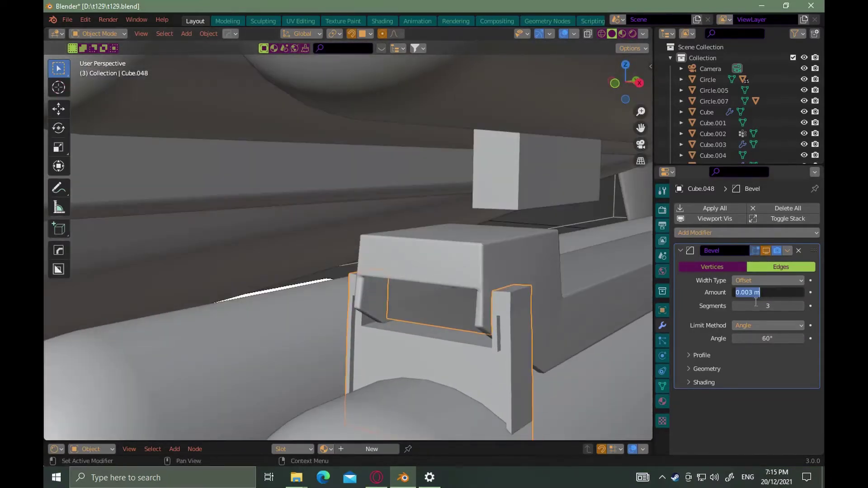
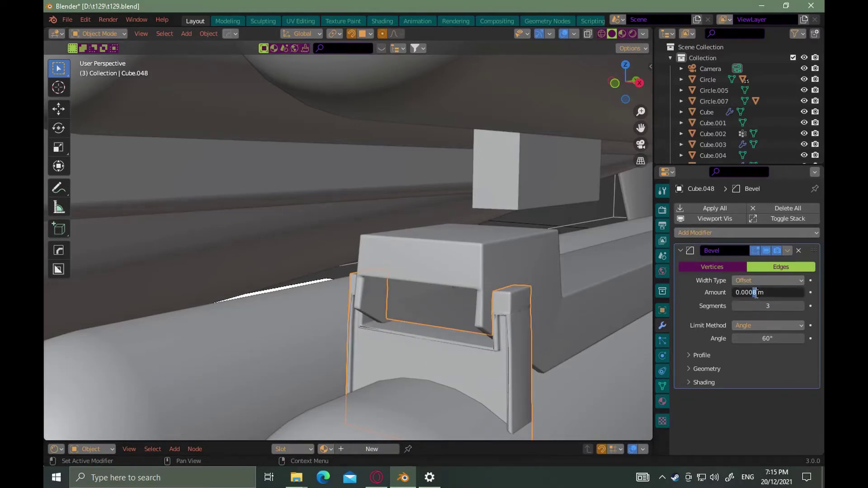
# Inset the ring of faces behind the lower missile's nose by about 0.006 m and fatten the ring outward
pyautogui.keyDown('alt'); pyautogui.moveTo(588, 289); pyautogui.dragTo(487, 321); pyautogui.keyUp('alt')
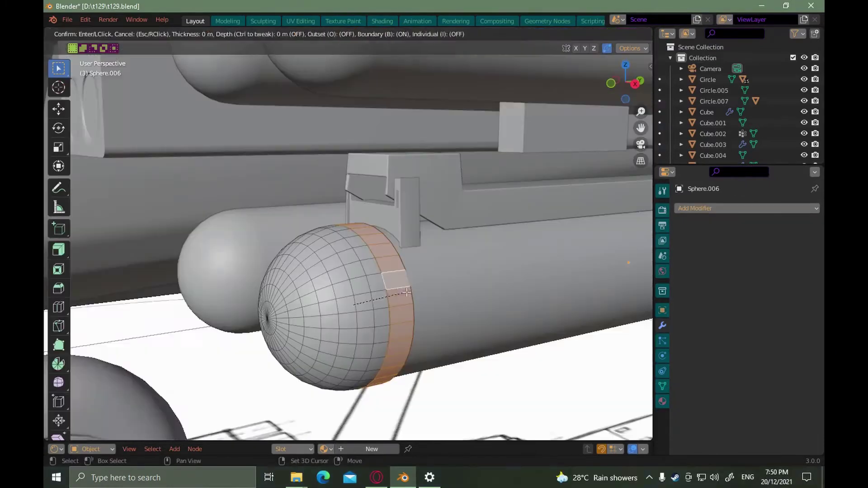
pyautogui.click(394, 295)
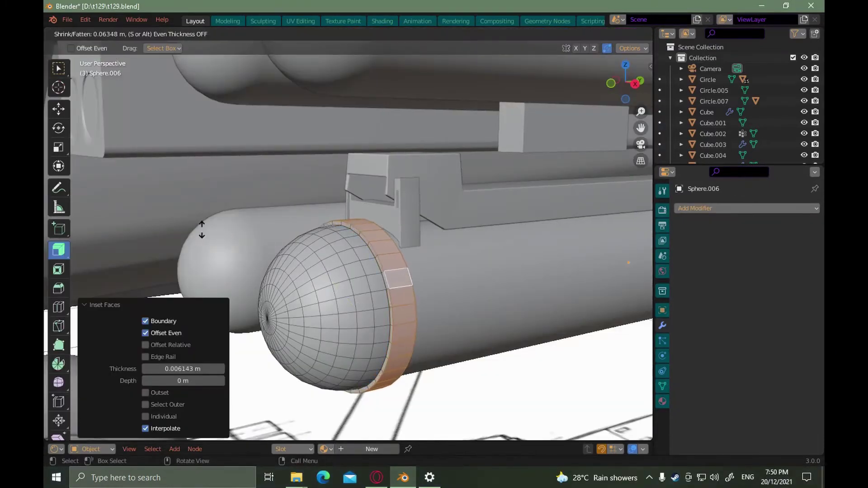
pyautogui.click(325, 278)
pyautogui.keyDown('ctrl'); pyautogui.keyDown('alt'); pyautogui.moveTo(326, 278); pyautogui.dragTo(427, 163); pyautogui.keyUp('alt'); pyautogui.keyUp('ctrl')
pyautogui.press('Tab')
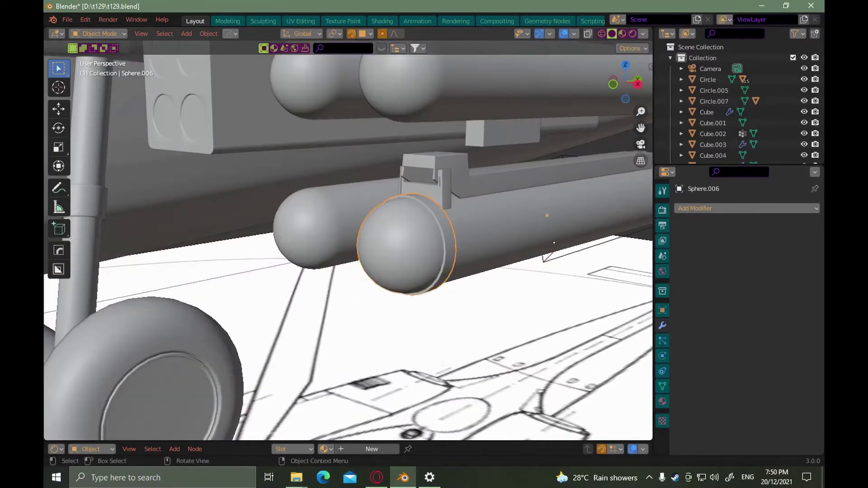
# Add a Bevel modifier to the lower missile with an amount of 0.0013 m, three segments and a 30° angle limit
pyautogui.click(746, 208)
pyautogui.hotkey('ctrl', 'b')
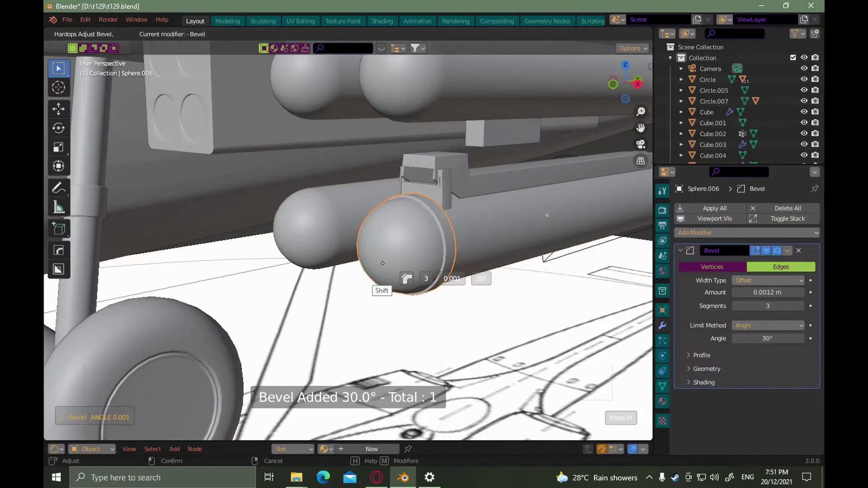
pyautogui.click(383, 263)
pyautogui.keyDown('alt'); pyautogui.moveTo(382, 263); pyautogui.dragTo(433, 309); pyautogui.keyUp('alt')
# Move the bracket and lower rail along the Y axis to line them up with the missile's raised ring
pyautogui.keyDown('shift'); pyautogui.click(465, 274); pyautogui.keyUp('shift')
pyautogui.keyDown('shift'); pyautogui.click(484, 273); pyautogui.keyUp('shift')
pyautogui.press('g')
pyautogui.press('y')
pyautogui.click(471, 288)
pyautogui.press('g')
pyautogui.press('y')
pyautogui.click(398, 292)
pyautogui.click(463, 289)
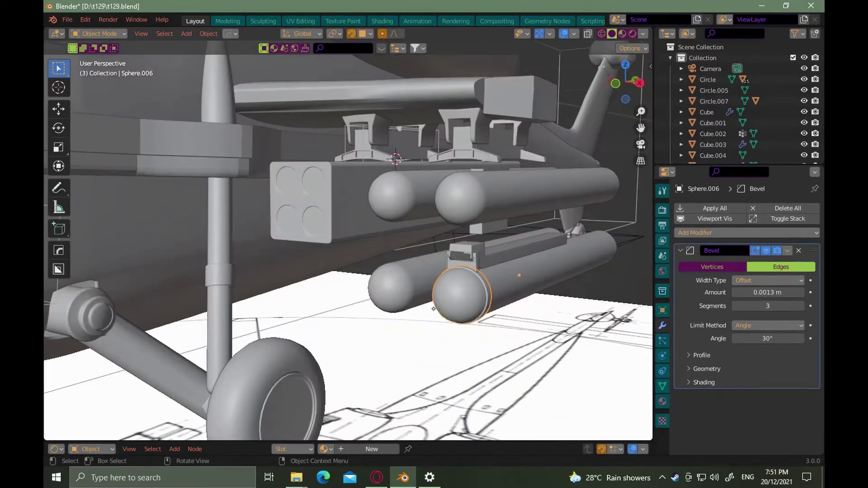
# Add a mesh cylinder for the bracket's pin and scale it down
pyautogui.click(533, 197)
pyautogui.hotkey('shift', 'a')
pyautogui.moveTo(529, 206)
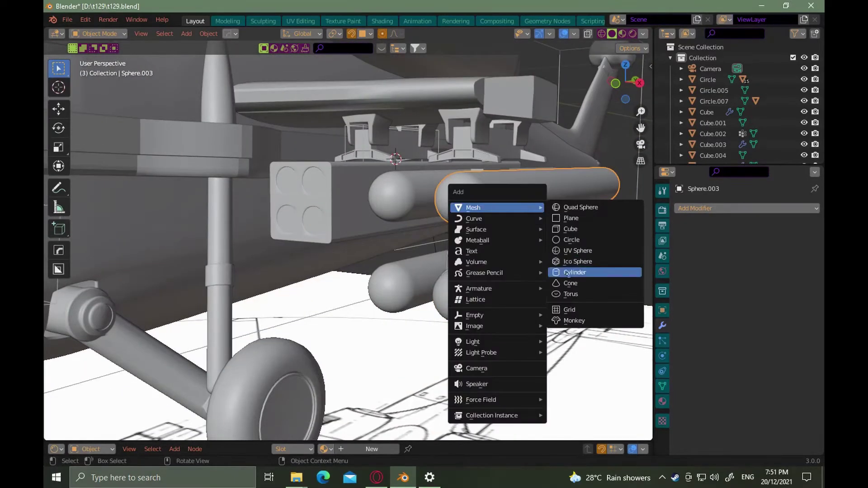
pyautogui.click(581, 271)
pyautogui.press('s')
pyautogui.click(399, 183)
# Rotate the new cylinder about the Y axis so it lies horizontally along X
pyautogui.press('r')
pyautogui.press('Return')
pyautogui.keyDown('alt'); pyautogui.moveTo(400, 183); pyautogui.dragTo(352, 199); pyautogui.keyUp('alt')
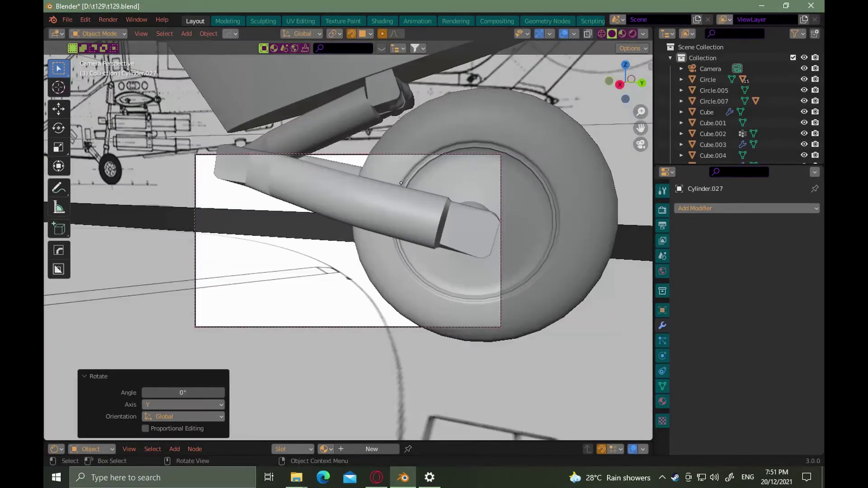
pyautogui.keyDown('ctrl'); pyautogui.keyDown('alt'); pyautogui.moveTo(397, 217); pyautogui.dragTo(402, 158); pyautogui.keyUp('alt'); pyautogui.keyUp('ctrl')
pyautogui.keyDown('ctrl'); pyautogui.keyDown('alt'); pyautogui.moveTo(579, 158); pyautogui.dragTo(584, 215); pyautogui.keyUp('alt'); pyautogui.keyUp('ctrl')
pyautogui.keyDown('alt'); pyautogui.moveTo(385, 217); pyautogui.dragTo(443, 193); pyautogui.keyUp('alt')
pyautogui.scroll(6, 464, 273)
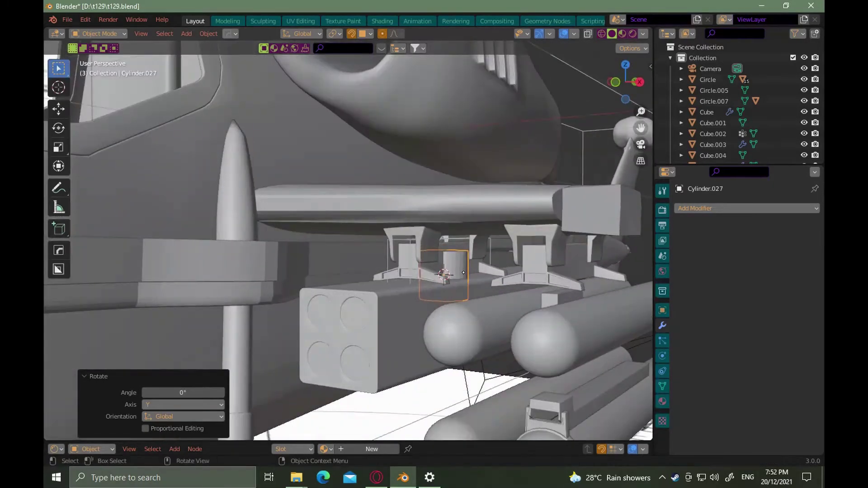
pyautogui.press('Return')
pyautogui.scroll(-5, 470, 287)
# Move the cylinder along Y and Z from the upper launcher area down to the lower missile's bracket
pyautogui.click(426, 303)
pyautogui.press('g')
pyautogui.press('z')
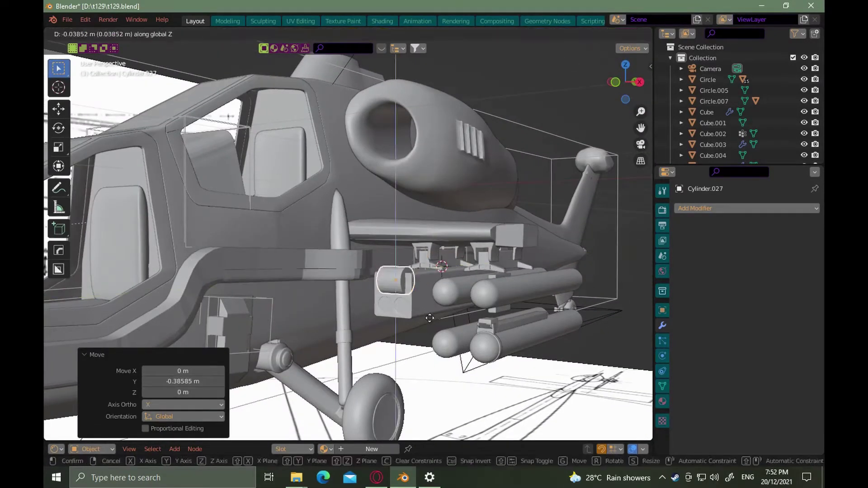
pyautogui.click(503, 324)
pyautogui.scroll(5, 503, 324)
pyautogui.press('g')
pyautogui.press('z')
pyautogui.keyDown('alt'); pyautogui.moveTo(465, 312); pyautogui.dragTo(384, 339); pyautogui.keyUp('alt')
pyautogui.click(466, 338)
# Fine-tune the cylinder's position along Y and Z so it sits within the bracket's upright arm
pyautogui.press('g')
pyautogui.press('y')
pyautogui.click(477, 344)
pyautogui.keyDown('alt'); pyautogui.keyDown('shift'); pyautogui.moveTo(469, 332); pyautogui.dragTo(371, 276); pyautogui.keyUp('shift'); pyautogui.keyUp('alt')
pyautogui.press('g')
pyautogui.press('y')
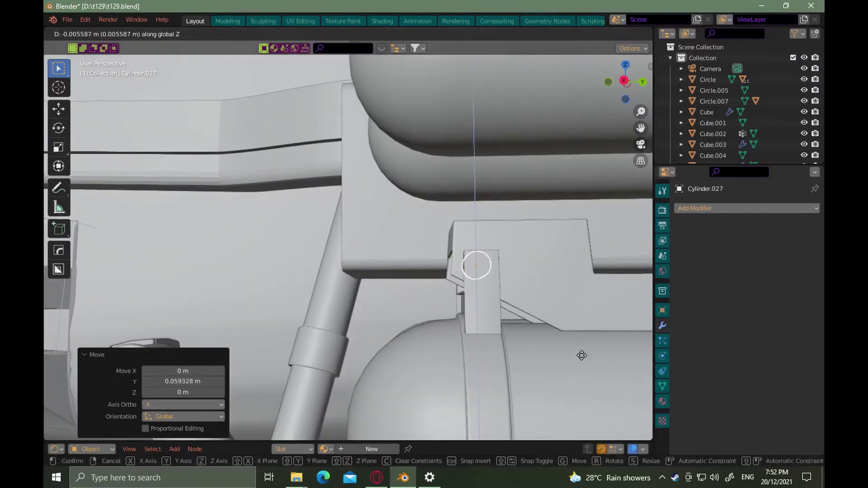
pyautogui.click(581, 355)
# Stretch the cylinder along X to span the bracket and move it along X between the two arms
pyautogui.moveTo(581, 355); pyautogui.dragTo(415, 287, button='middle')
pyautogui.click(486, 295)
pyautogui.click(481, 294)
pyautogui.moveTo(481, 294); pyautogui.dragTo(451, 346, button='middle')
pyautogui.press('s')
pyautogui.click(217, 222)
pyautogui.press('g')
pyautogui.press('x')
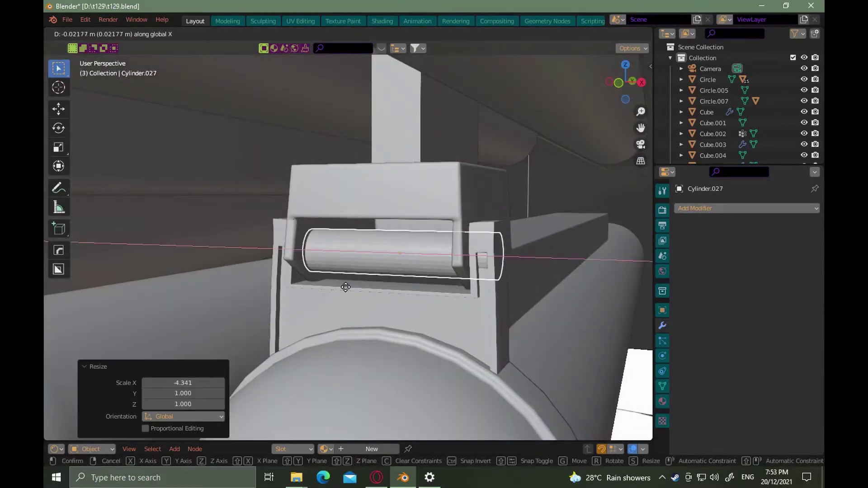
# Move the pin's end face about 0.012 m outward along X so it protrudes through the bracket arm
pyautogui.moveTo(364, 323); pyautogui.dragTo(454, 322, button='middle')
pyautogui.press('Tab')
pyautogui.click(587, 33)
pyautogui.click(313, 264)
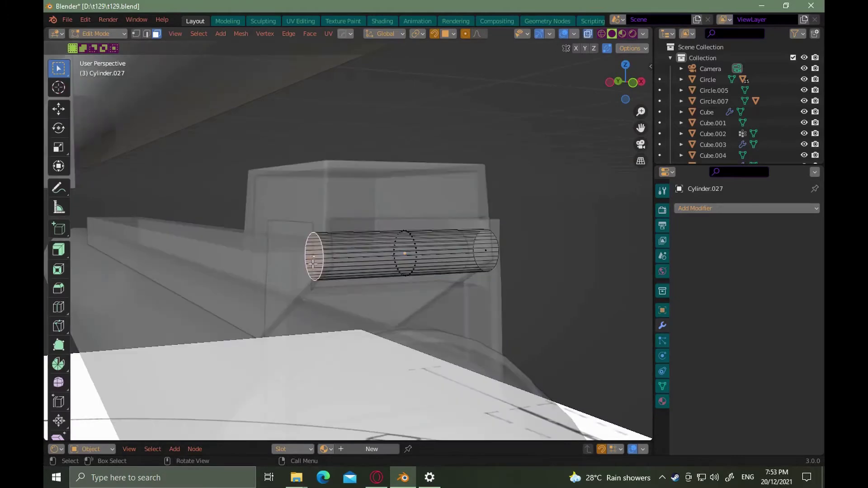
pyautogui.click(273, 267)
pyautogui.hotkey('alt', 'z')
pyautogui.moveTo(394, 267); pyautogui.dragTo(367, 281, button='middle')
pyautogui.press('Tab')
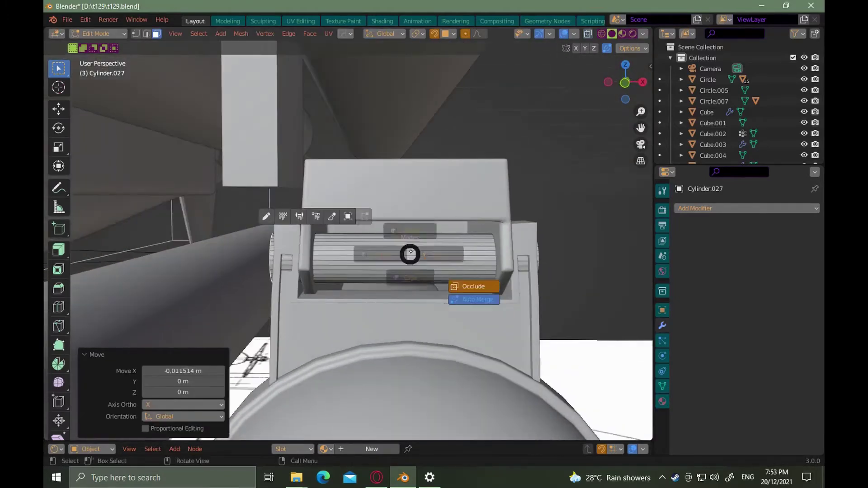
pyautogui.click(411, 232)
# Shade the pin smooth and rescale it to fit the bracket
pyautogui.rightClick(377, 256)
pyautogui.click(431, 270)
pyautogui.press('s')
pyautogui.click(435, 269)
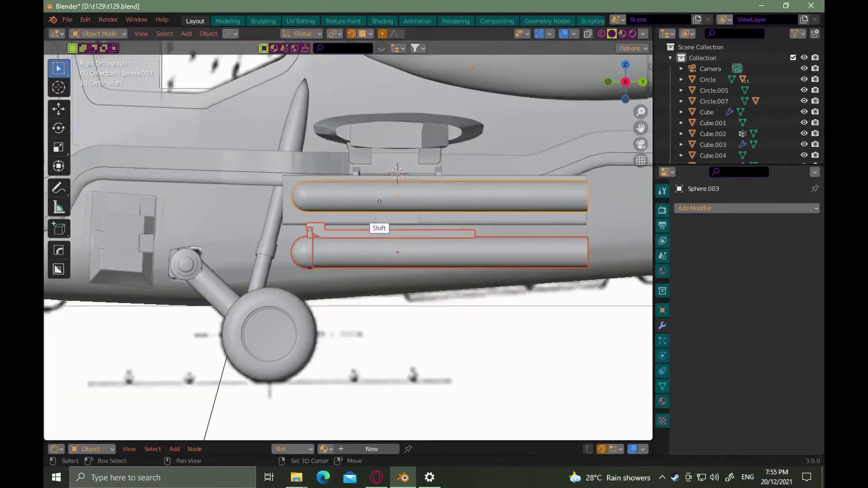
# Move the missiles, lower rail, bracket and support block together about -0.089 m along Y, and nudge them slightly back
pyautogui.scroll(-3, 430, 213)
pyautogui.keyDown('alt'); pyautogui.moveTo(397, 257); pyautogui.dragTo(414, 234); pyautogui.keyUp('alt')
pyautogui.scroll(5, 587, 212)
pyautogui.keyDown('shift'); pyautogui.click(501, 286); pyautogui.keyUp('shift')
pyautogui.keyDown('shift'); pyautogui.click(557, 257); pyautogui.keyUp('shift')
pyautogui.scroll(8, 407, 239)
pyautogui.press('g')
pyautogui.press('y')
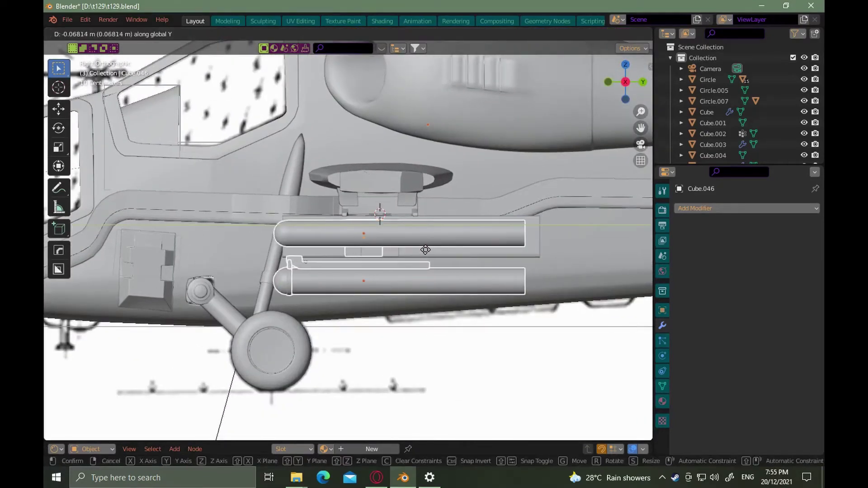
pyautogui.click(423, 250)
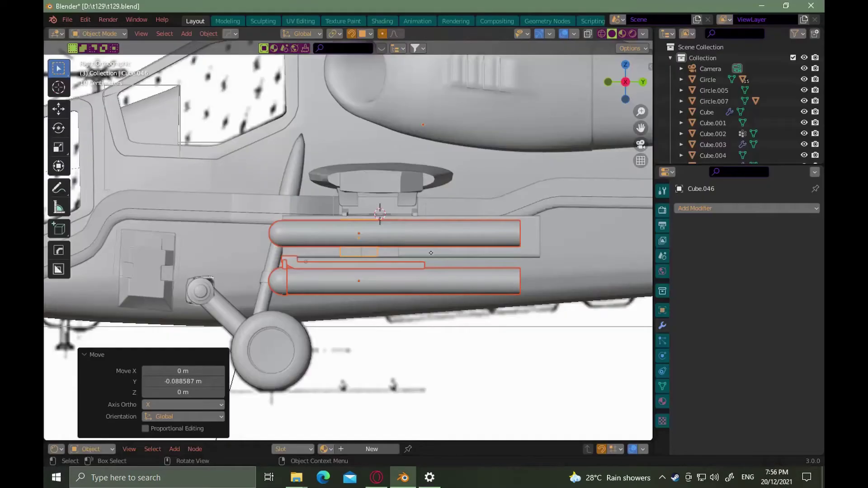
pyautogui.press('g')
pyautogui.press('y')
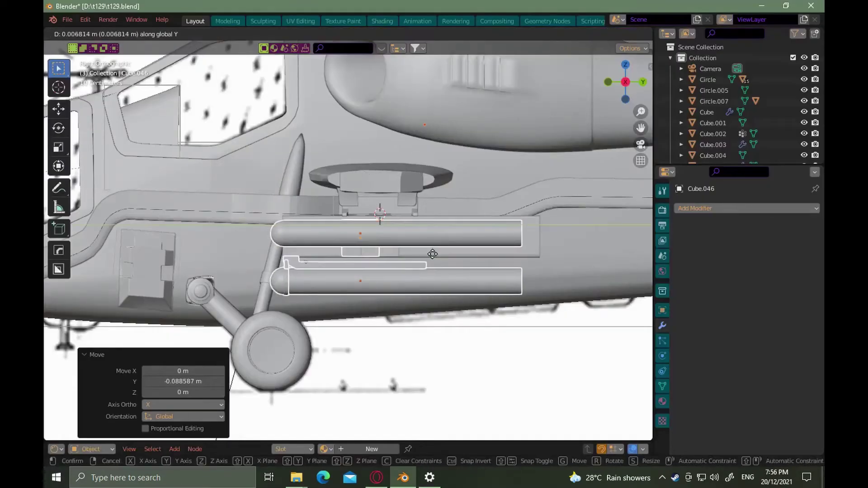
pyautogui.click(434, 255)
# Try to bevel the upper end edges of the crossbar between the missile pairs
pyautogui.scroll(-4, 434, 255)
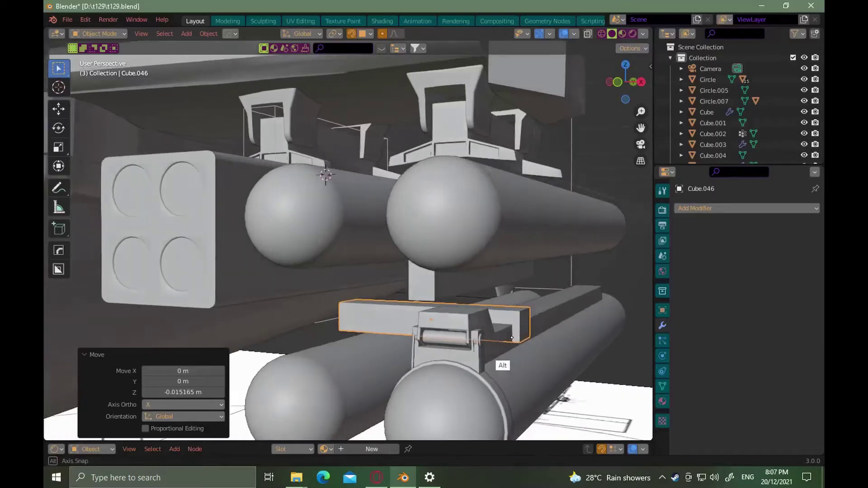
pyautogui.hotkey('shift', 's')
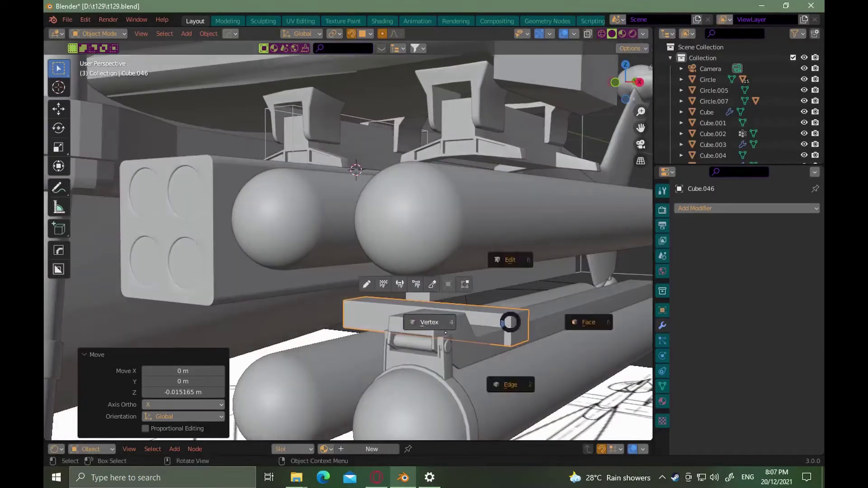
pyautogui.scroll(3, 321, 316)
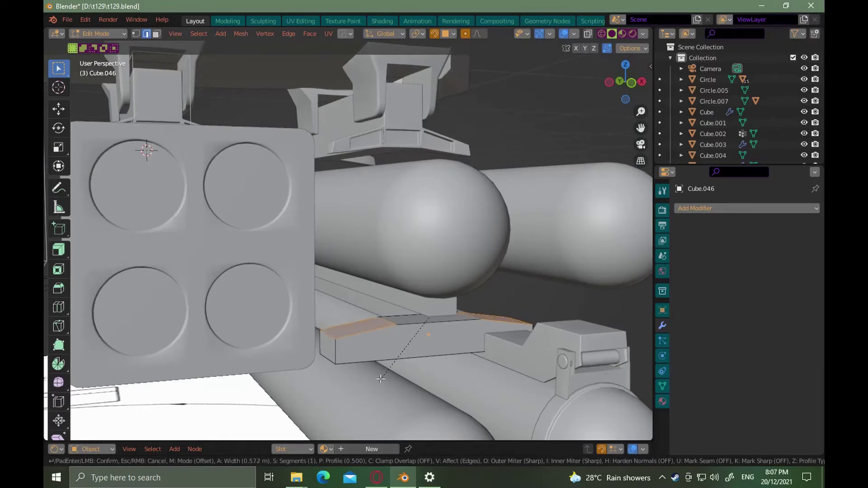
pyautogui.moveTo(374, 344); pyautogui.dragTo(370, 349, button='middle')
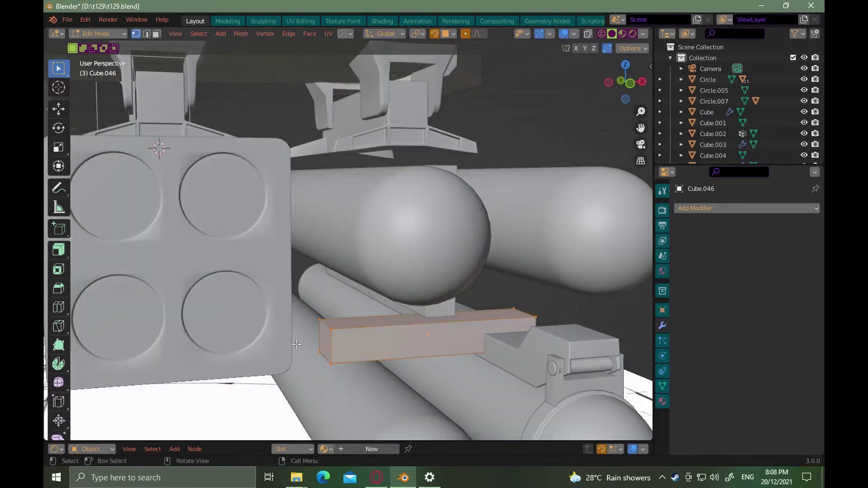
# Merge the crossbar's overlapping vertices, apply its object transforms and return to edge editing
pyautogui.press('m')
pyautogui.click(347, 364)
pyautogui.press('2')
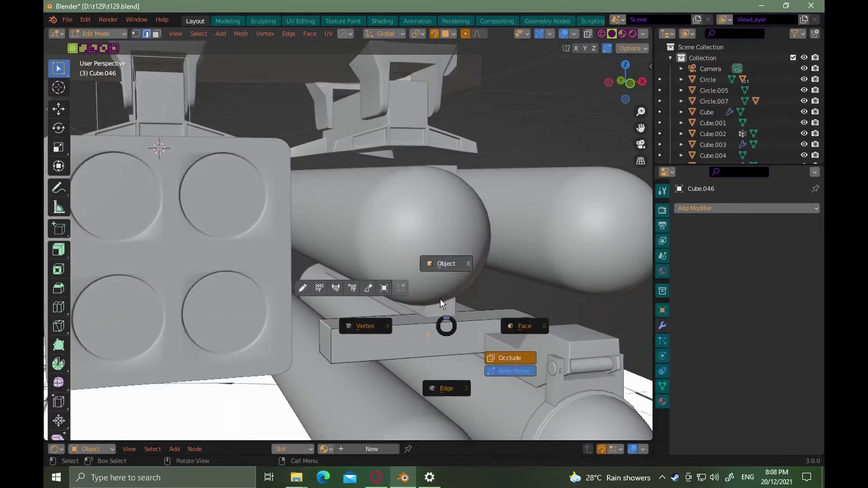
pyautogui.click(440, 299)
pyautogui.hotkey('ctrl', 'a')
pyautogui.click(432, 333)
pyautogui.press('Tab')
pyautogui.click(445, 321)
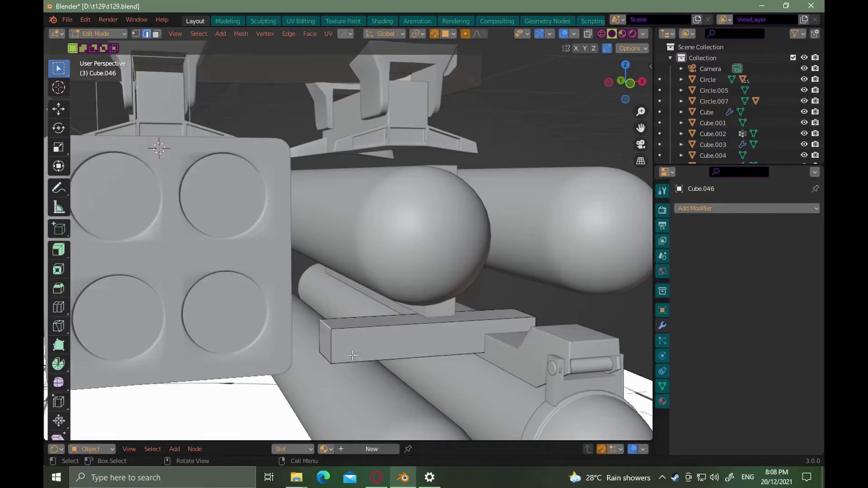
# Try a bevel on the crossbar's upper end edges, compare it with the reference photo and undo it
pyautogui.click(431, 366)
pyautogui.moveTo(431, 366); pyautogui.dragTo(502, 351, button='middle')
pyautogui.hotkey('alt', 'Tab')
pyautogui.hotkey('alt', 'Tab')
pyautogui.hotkey('ctrl', 'z')
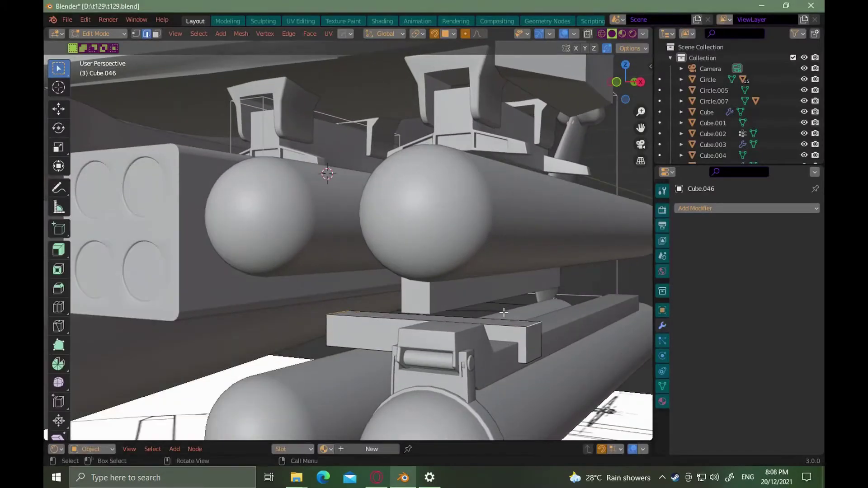
# Chamfer the crossbar's upper end edges following the reference photo, and move its top face along Z
pyautogui.hotkey('alt', 'Tab')
pyautogui.hotkey('alt', 'Tab')
pyautogui.click(516, 328)
pyautogui.press('3')
pyautogui.click(488, 320)
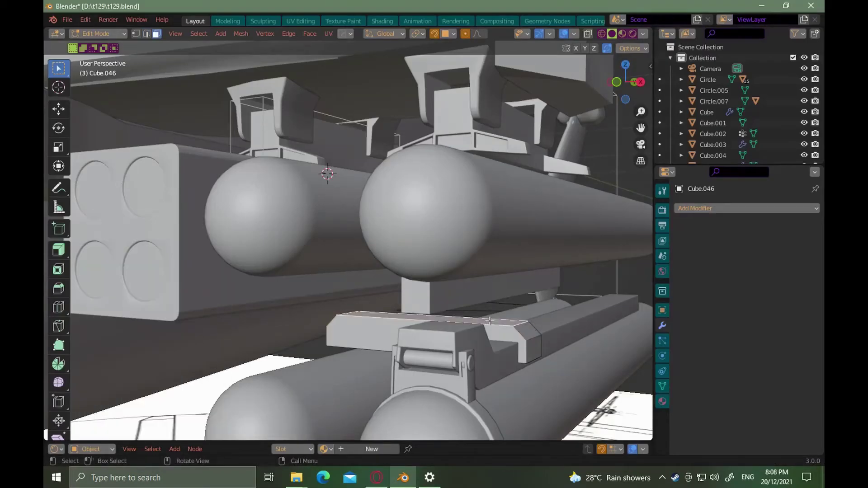
pyautogui.press('g')
pyautogui.press('z')
pyautogui.click(487, 310)
# Try an edit on the crossbar's two end faces and undo it
pyautogui.hotkey('alt', 'Tab')
pyautogui.hotkey('alt', 'Tab')
pyautogui.moveTo(462, 316)
pyautogui.mouseDown(button='middle')
pyautogui.moveTo(492, 329)
pyautogui.moveTo(462, 316)
pyautogui.mouseUp(button='middle')
pyautogui.click(529, 326)
pyautogui.moveTo(529, 327); pyautogui.dragTo(580, 327, button='middle')
pyautogui.keyDown('shift'); pyautogui.click(317, 334); pyautogui.keyUp('shift')
pyautogui.moveTo(476, 331); pyautogui.dragTo(522, 339, button='middle')
pyautogui.click(514, 345)
pyautogui.rightClick(514, 345)
pyautogui.hotkey('ctrl', 'z')
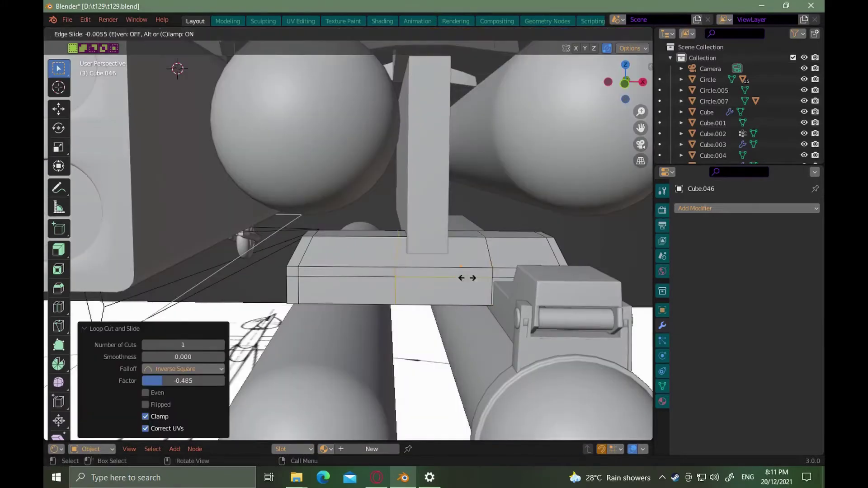
# Finish sliding the new loop cut on the crossbar and compare its shape with the reference photo
pyautogui.click(550, 265)
pyautogui.moveTo(531, 304); pyautogui.dragTo(485, 290, button='middle')
pyautogui.hotkey('alt', 'Tab')
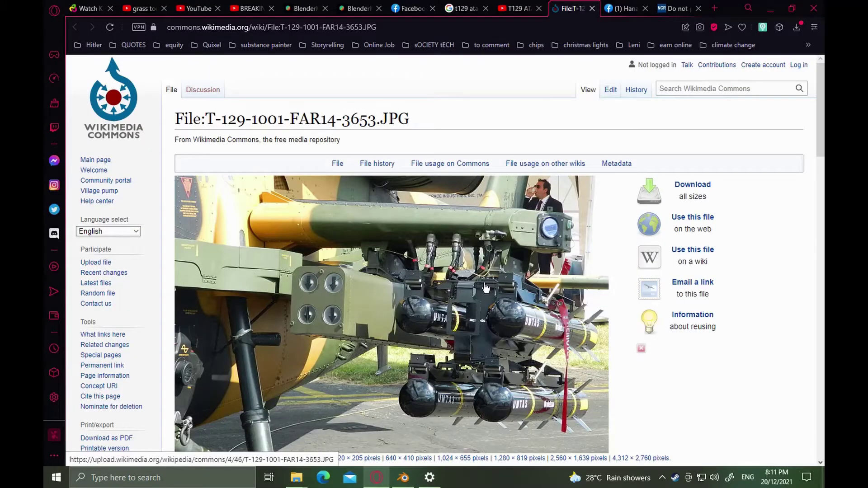
pyautogui.hotkey('alt', 'Tab')
pyautogui.moveTo(500, 333); pyautogui.dragTo(445, 284, button='middle')
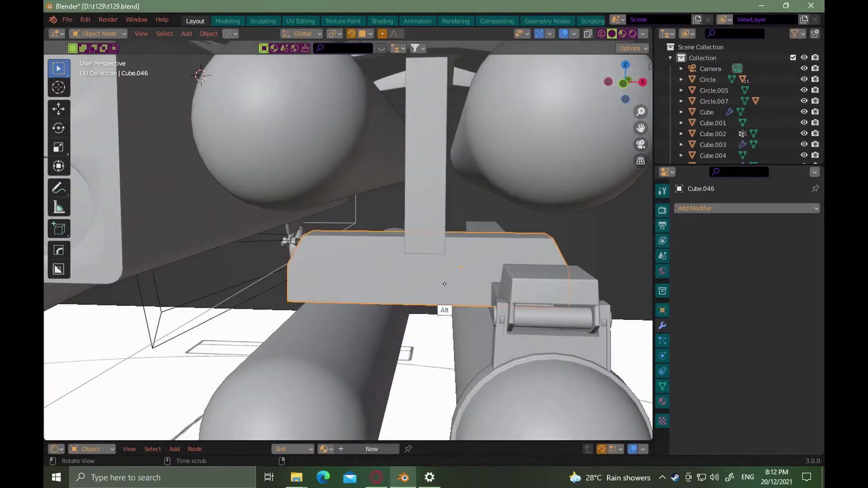
# Mirror the crossbar along X with the HardOps mirror tool and apply the Hops_Mirror modifier
pyautogui.hotkey('alt', 'x')
pyautogui.click(432, 268)
pyautogui.keyDown('alt'); pyautogui.moveTo(420, 258); pyautogui.dragTo(438, 252); pyautogui.keyUp('alt')
pyautogui.press('Tab')
pyautogui.press('Tab')
pyautogui.click(787, 250)
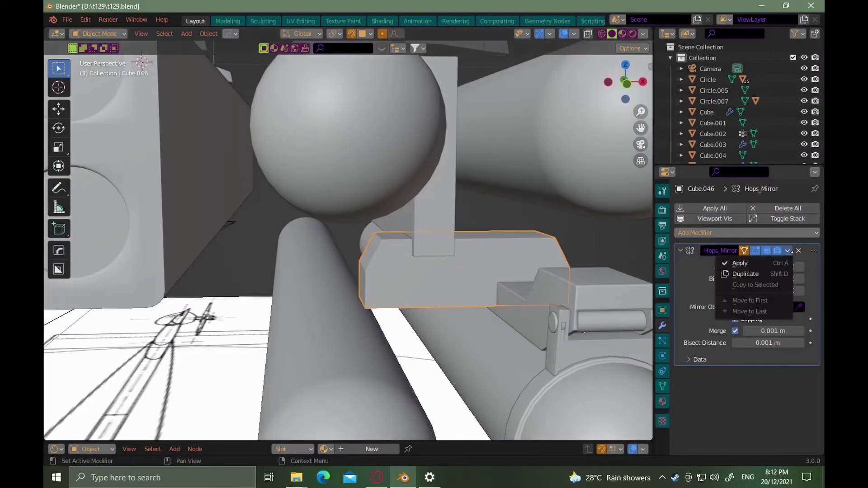
pyautogui.click(742, 264)
# Select the faces of the crossbar's inner half in X-ray and move them outward along X to widen it
pyautogui.press('Tab')
pyautogui.press('3')
pyautogui.moveTo(466, 287)
pyautogui.keyDown('alt'); pyautogui.mouseDown()
pyautogui.moveTo(438, 290)
pyautogui.moveTo(462, 292)
pyautogui.mouseUp(); pyautogui.keyUp('alt')
pyautogui.hotkey('alt', 'z')
pyautogui.moveTo(455, 345); pyautogui.dragTo(450, 337, button='middle')
pyautogui.click(387, 285)
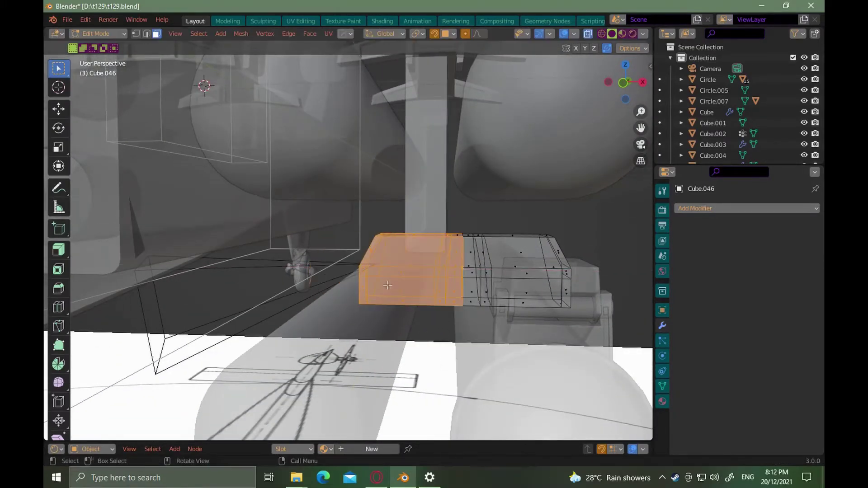
pyautogui.click(375, 296)
# Duplicate the ringed lower missile with its bracket and pin, and place the copy along X on the neighbouring missile
pyautogui.scroll(-5, 375, 295)
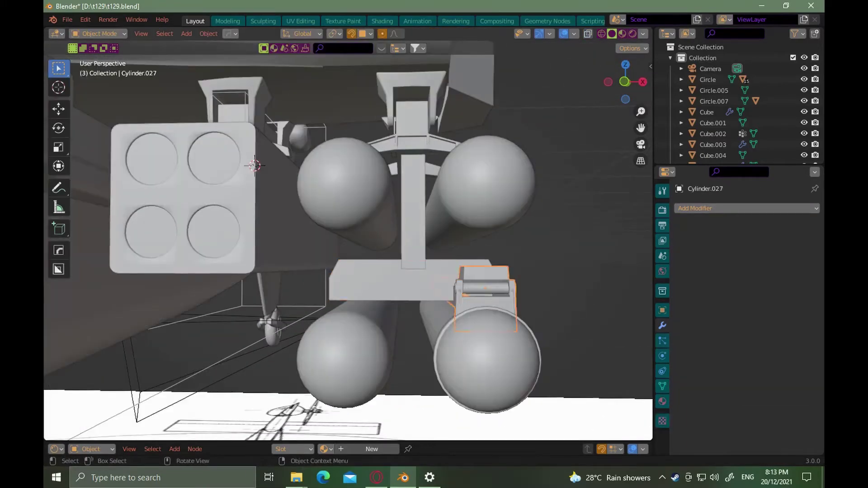
pyautogui.hotkey('shift', 'd')
pyautogui.rightClick(373, 248)
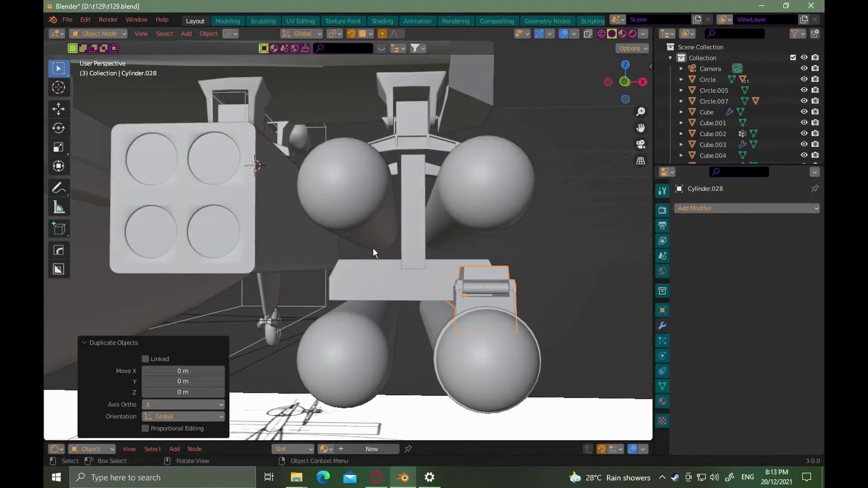
pyautogui.press('g')
pyautogui.press('x')
pyautogui.click(246, 256)
pyautogui.press('KP_1')
pyautogui.keyDown('ctrl'); pyautogui.keyDown('alt'); pyautogui.moveTo(358, 227); pyautogui.dragTo(355, 275); pyautogui.keyUp('alt'); pyautogui.keyUp('ctrl')
pyautogui.scroll(6, 354, 274)
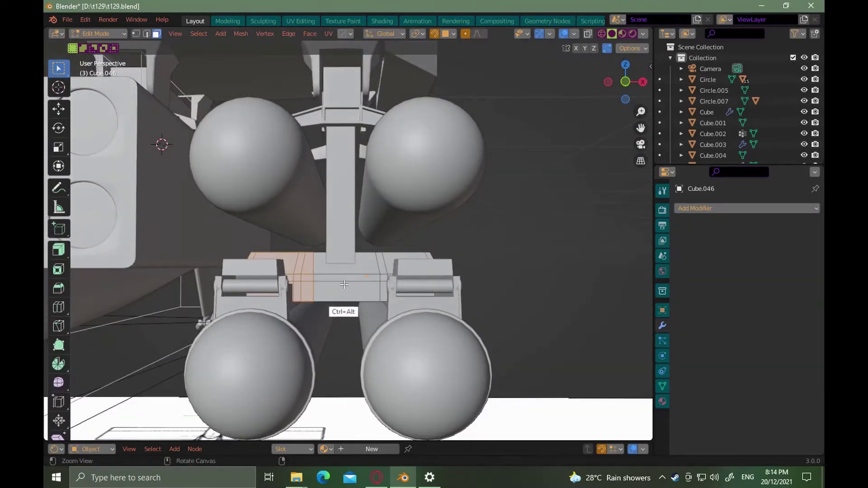
# Scale the crossbar to about 0.39 along Y and move it about -0.0217 m along Y beneath the vertical plate
pyautogui.keyDown('alt'); pyautogui.moveTo(344, 284); pyautogui.dragTo(333, 331); pyautogui.keyUp('alt')
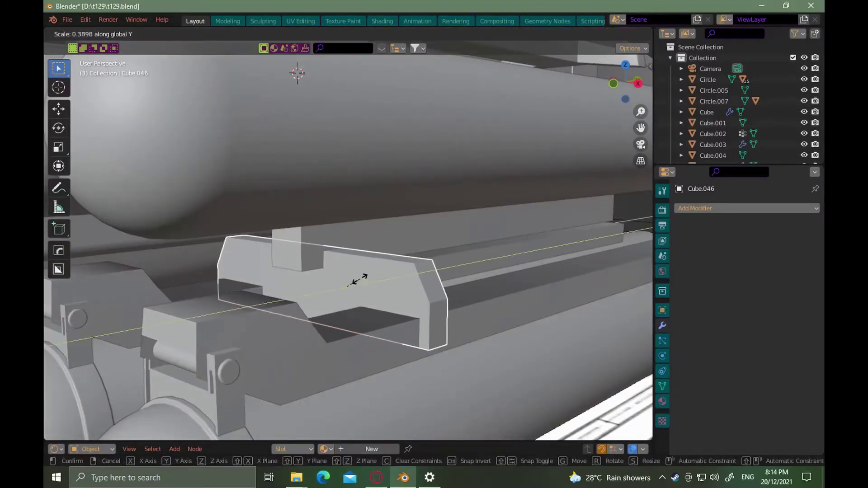
pyautogui.click(358, 281)
pyautogui.press('g')
pyautogui.press('y')
pyautogui.click(342, 299)
pyautogui.keyDown('alt'); pyautogui.moveTo(342, 300); pyautogui.dragTo(397, 267); pyautogui.keyUp('alt')
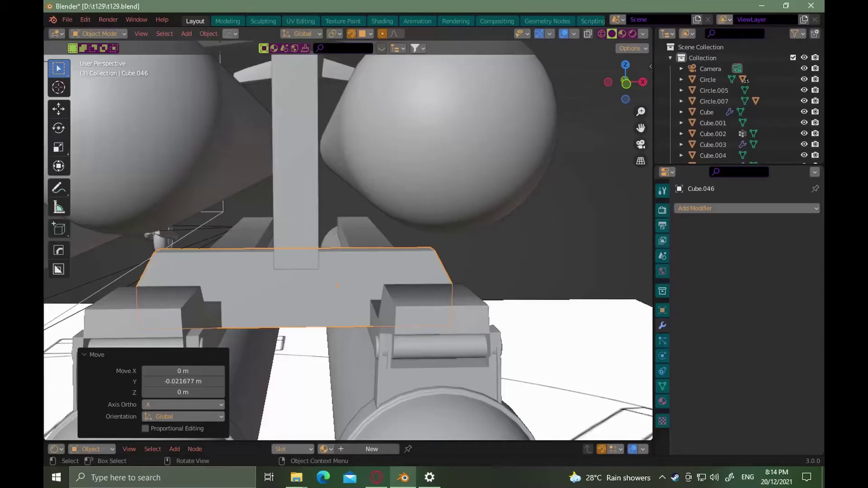
# Add a vertical loop cut through the middle section of the crossbar and slide it toward the centre
pyautogui.keyDown('alt'); pyautogui.keyDown('shift'); pyautogui.moveTo(398, 267); pyautogui.dragTo(459, 281); pyautogui.keyUp('shift'); pyautogui.keyUp('alt')
pyautogui.press('Tab')
pyautogui.click(452, 345)
pyautogui.moveTo(528, 295); pyautogui.dragTo(505, 297)
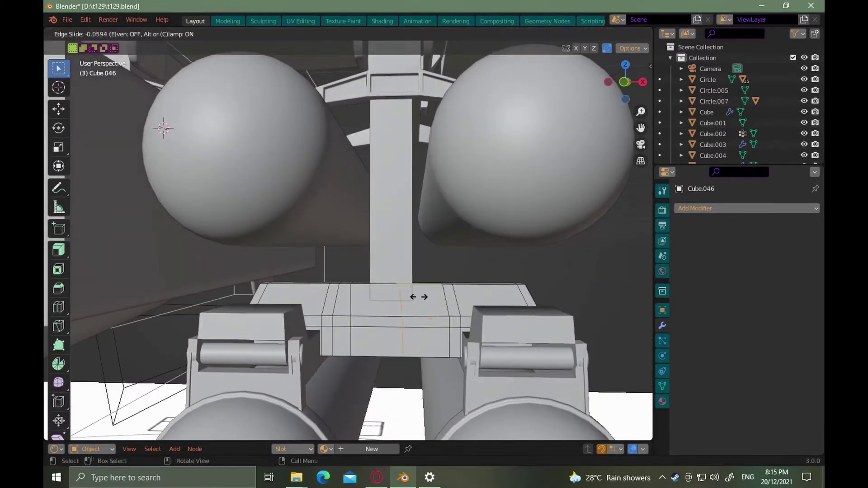
pyautogui.click(419, 289)
# Raise the crossbar's middle top edge along Z and adjust the neighbouring top edges along Z to slope its arms
pyautogui.moveTo(432, 299)
pyautogui.keyDown('alt'); pyautogui.mouseDown()
pyautogui.moveTo(421, 296)
pyautogui.moveTo(433, 309)
pyautogui.mouseUp(); pyautogui.keyUp('alt')
pyautogui.press('g')
pyautogui.press('z')
pyautogui.click(421, 277)
pyautogui.click(444, 284)
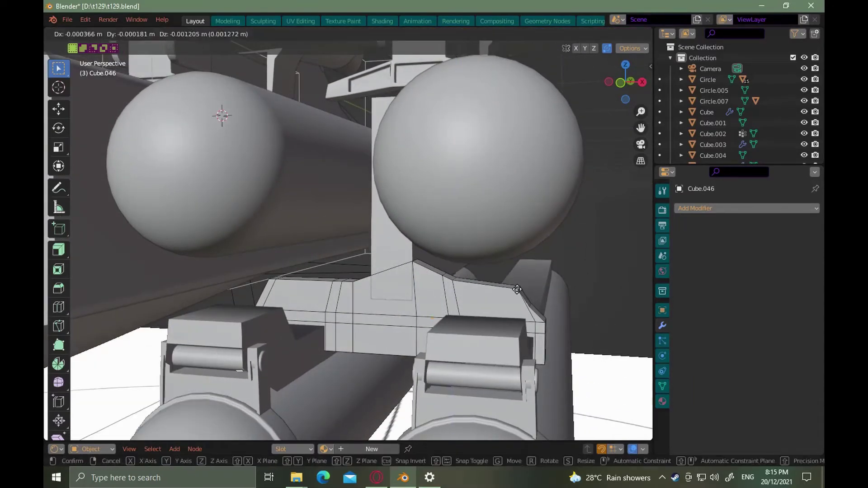
pyautogui.press('z')
pyautogui.click(445, 270)
pyautogui.keyDown('alt'); pyautogui.moveTo(456, 296); pyautogui.dragTo(464, 289); pyautogui.keyUp('alt')
pyautogui.scroll(3, 524, 308)
pyautogui.keyDown('alt'); pyautogui.moveTo(524, 309); pyautogui.dragTo(523, 308); pyautogui.keyUp('alt')
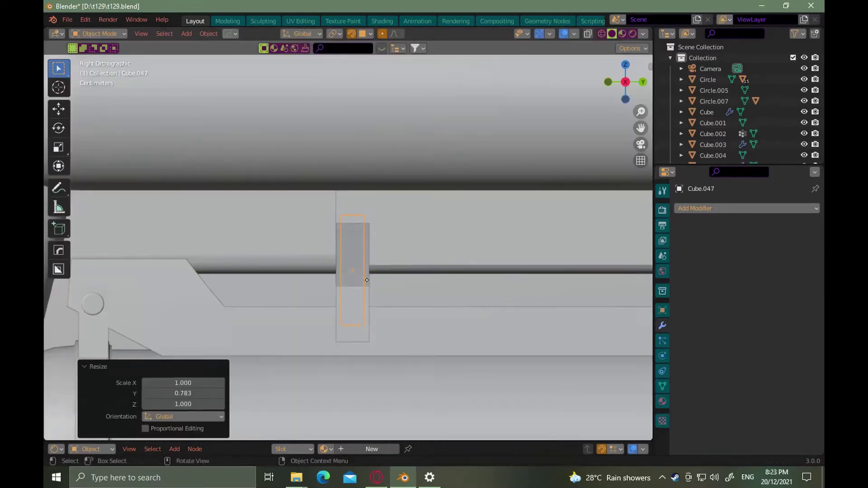
# Move the narrow cutter block along X and resize it along X to fit within the crossbar
pyautogui.keyDown('alt'); pyautogui.moveTo(363, 274); pyautogui.dragTo(492, 303); pyautogui.keyUp('alt')
pyautogui.press('g')
pyautogui.press('x')
pyautogui.press('s')
pyautogui.press('x')
pyautogui.keyDown('ctrl'); pyautogui.keyDown('alt'); pyautogui.moveTo(533, 327); pyautogui.dragTo(511, 323); pyautogui.keyUp('alt'); pyautogui.keyUp('ctrl')
# Subtract the cutter block from the crossbar with a Boolean difference and delete the cutter
pyautogui.keyDown('shift'); pyautogui.click(501, 318); pyautogui.keyUp('shift')
pyautogui.press('ctrl+KP_Subtract')
pyautogui.click(556, 342)
pyautogui.press('Delete')
pyautogui.keyDown('alt'); pyautogui.moveTo(556, 342); pyautogui.dragTo(502, 366); pyautogui.keyUp('alt')
# Bevel the lower end edges of the crossbar's downward prongs to round them
pyautogui.click(523, 335)
pyautogui.press('Tab')
pyautogui.keyDown('shift'); pyautogui.click(625, 386); pyautogui.keyUp('shift')
pyautogui.keyDown('shift'); pyautogui.click(495, 371); pyautogui.keyUp('shift')
pyautogui.hotkey('ctrl', 'b')
pyautogui.click(552, 346)
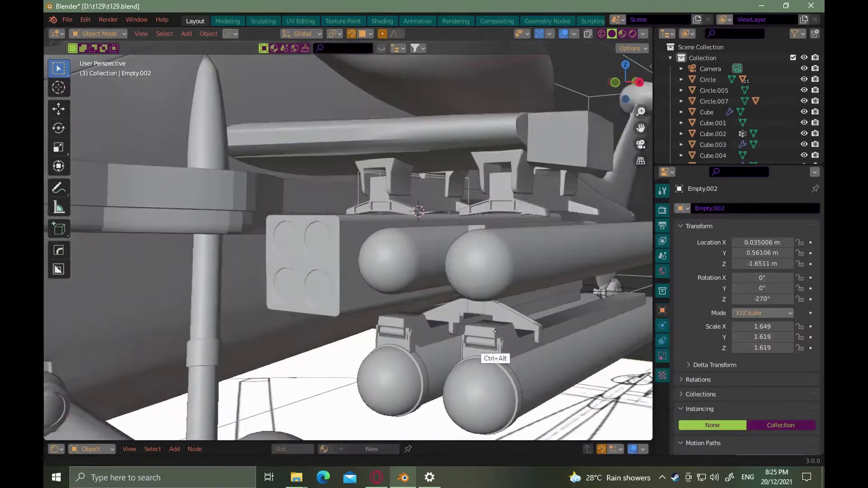
pyautogui.hotkey('ctrl', 'b')
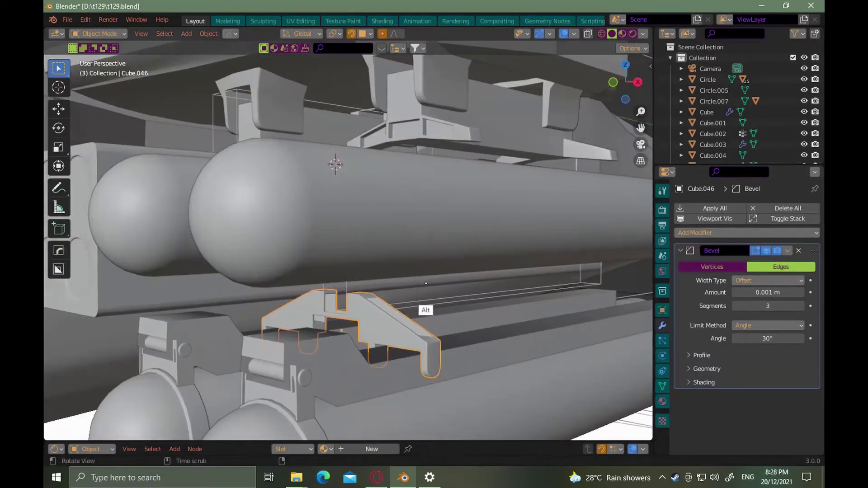
# Add a horizontal loop cut near the bottom of the long vertical plate between the missiles
pyautogui.click(354, 286)
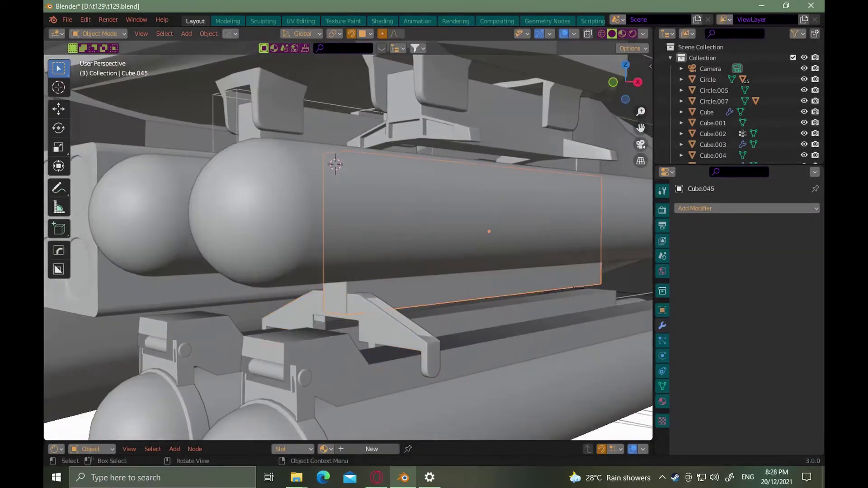
pyautogui.press('Tab')
pyautogui.keyDown('alt'); pyautogui.moveTo(426, 280); pyautogui.dragTo(441, 277); pyautogui.keyUp('alt')
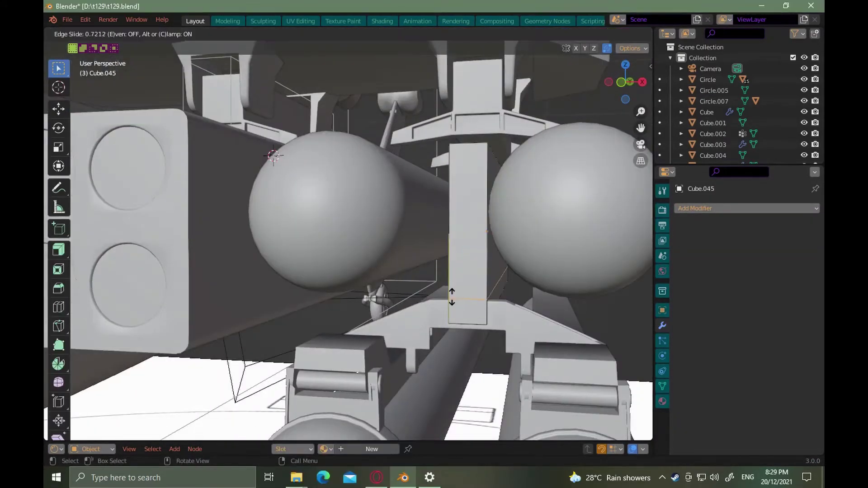
pyautogui.click(451, 297)
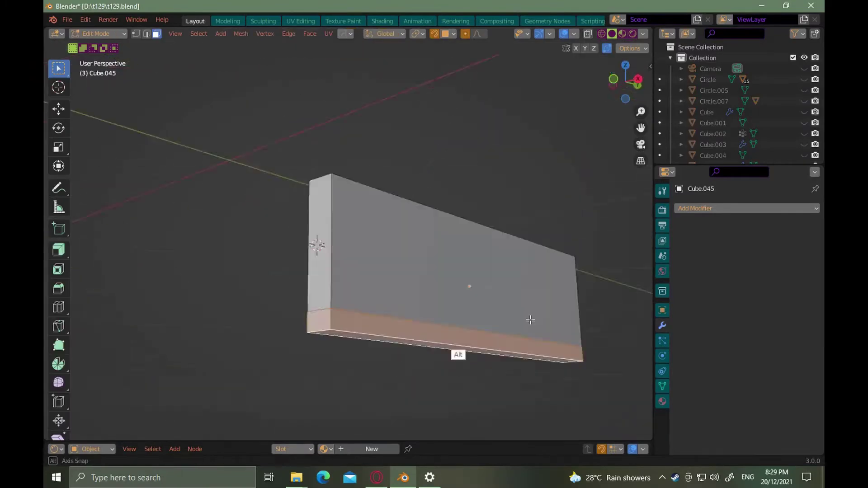
# Duplicate the plate's bottom strip, separate it into its own object and prepare it for a Solidify modifier
pyautogui.keyDown('alt'); pyautogui.moveTo(531, 320); pyautogui.dragTo(524, 339); pyautogui.keyUp('alt')
pyautogui.hotkey('shift', 'd')
pyautogui.rightClick(443, 374)
pyautogui.press('p')
pyautogui.press('Tab')
pyautogui.click(415, 344)
pyautogui.scroll(4, 415, 340)
pyautogui.click(418, 335)
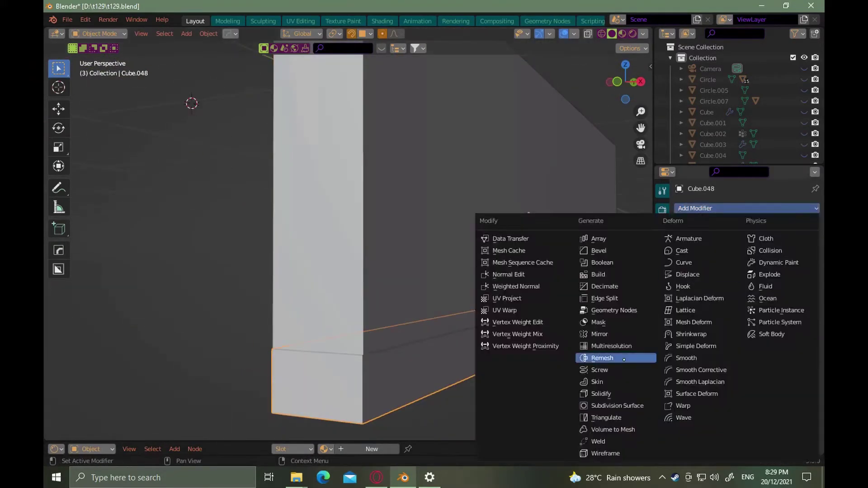
# Scale the original vertical plate slightly along Y and X so it sits inside the separated bottom strip
pyautogui.click(548, 356)
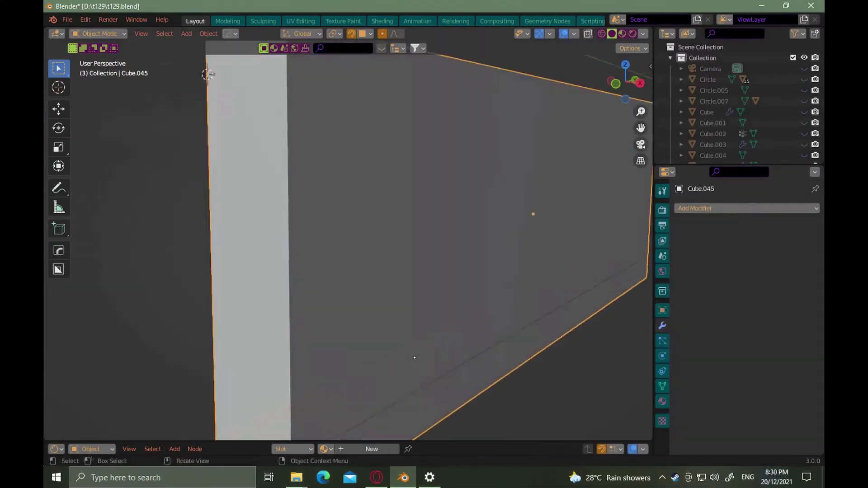
pyautogui.press('s')
pyautogui.press('y')
pyautogui.press('x')
pyautogui.click(575, 333)
pyautogui.press('KP_7')
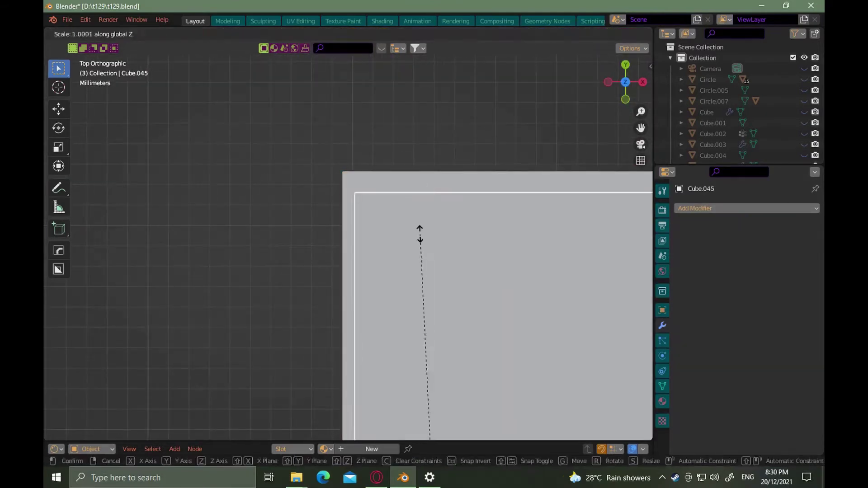
pyautogui.press('Escape')
pyautogui.click(587, 34)
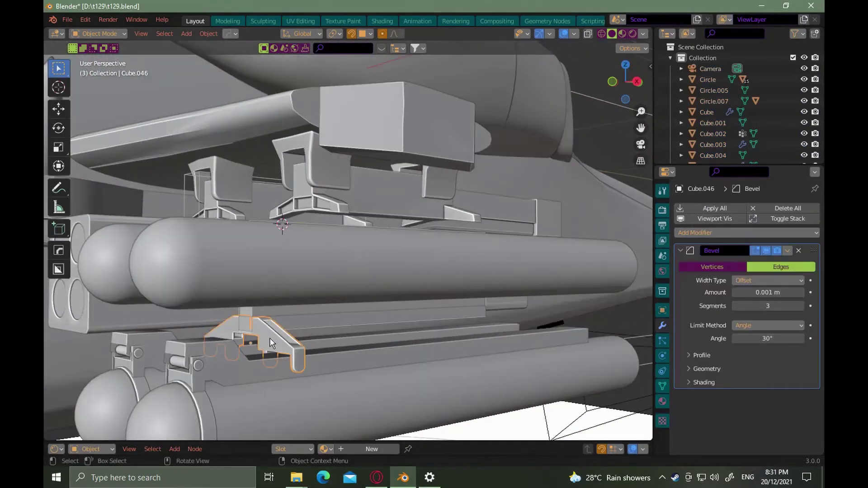
# Duplicate the front crossbar and place the copy 0.48823 m along Y near the rear of the plate
pyautogui.hotkey('shift', 'd')
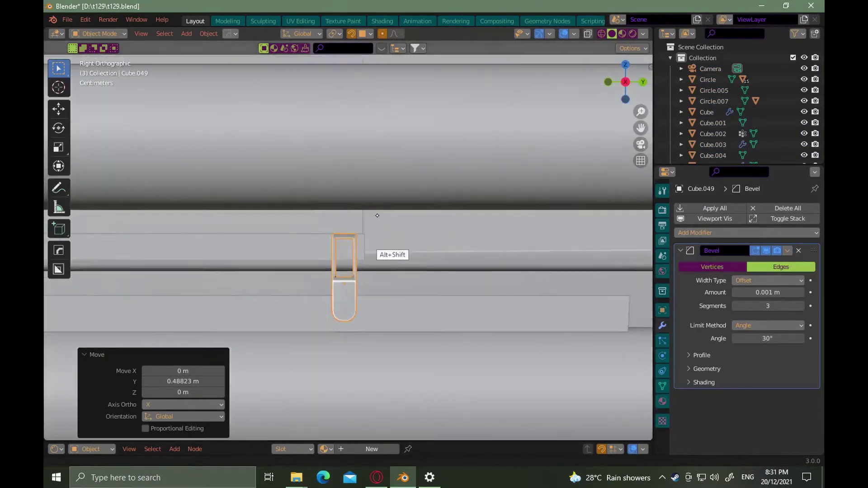
pyautogui.hotkey('shift', 'd')
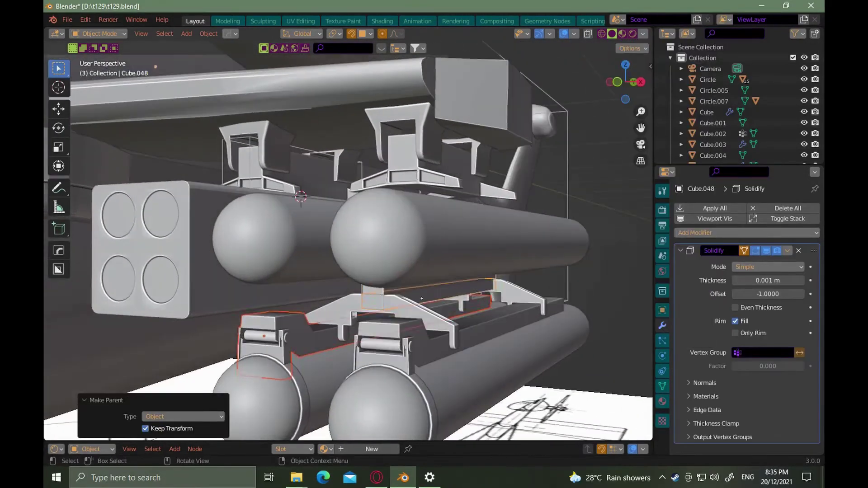
pyautogui.click(421, 299)
pyautogui.click(473, 372)
pyautogui.click(285, 380)
pyautogui.press('Tab')
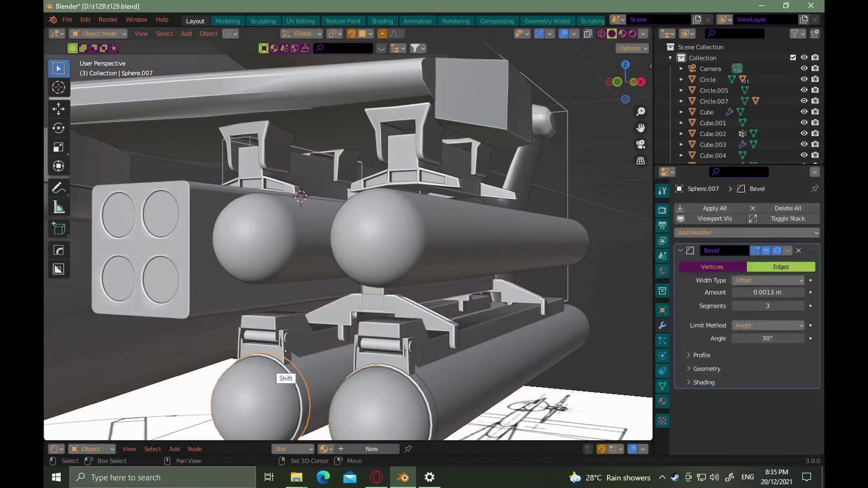
pyautogui.click(300, 383)
pyautogui.press('Tab')
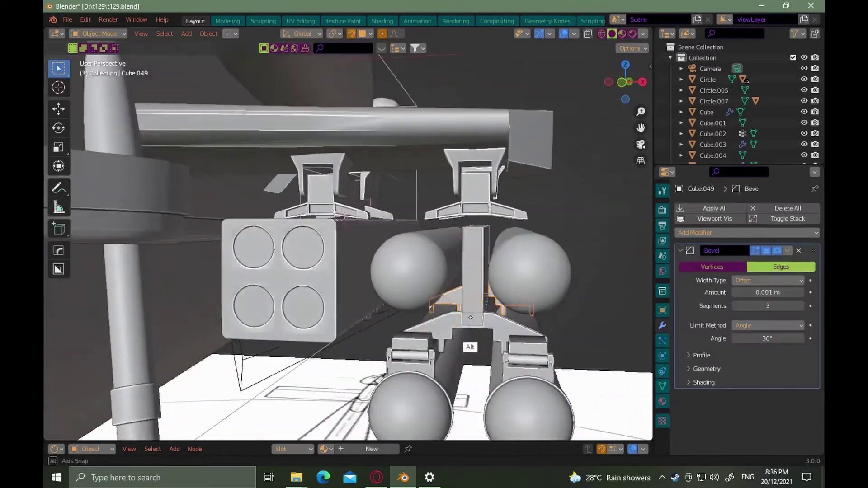
pyautogui.moveTo(443, 317); pyautogui.dragTo(479, 317, button='middle')
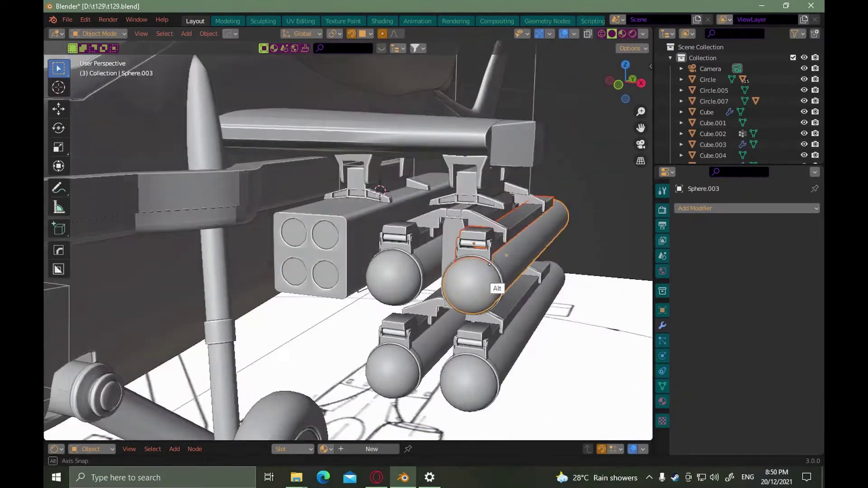
# Select the upper front crossbar and adjust its position above the two upper missiles
pyautogui.keyDown('shift'); pyautogui.click(420, 267); pyautogui.keyUp('shift')
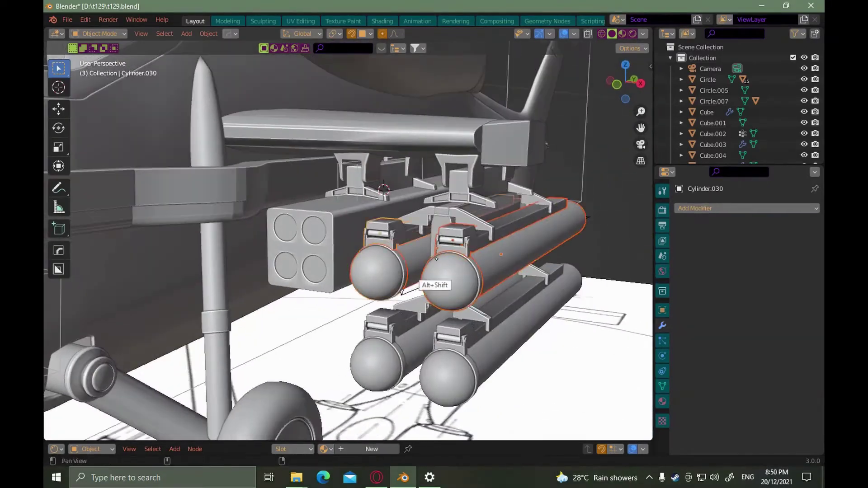
pyautogui.keyDown('alt'); pyautogui.moveTo(421, 266); pyautogui.dragTo(348, 280, button='middle'); pyautogui.keyUp('alt')
pyautogui.keyDown('ctrl'); pyautogui.keyDown('alt'); pyautogui.moveTo(407, 191); pyautogui.dragTo(450, 273); pyautogui.keyUp('alt'); pyautogui.keyUp('ctrl')
pyautogui.click(414, 202)
pyautogui.press('g')
pyautogui.keyDown('alt'); pyautogui.moveTo(414, 202); pyautogui.dragTo(459, 247); pyautogui.keyUp('alt')
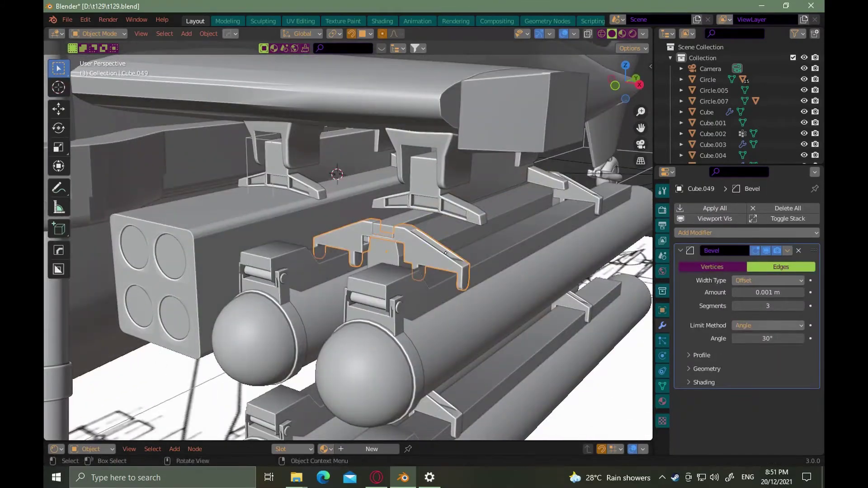
pyautogui.keyDown('alt'); pyautogui.moveTo(459, 283); pyautogui.dragTo(486, 289); pyautogui.keyUp('alt')
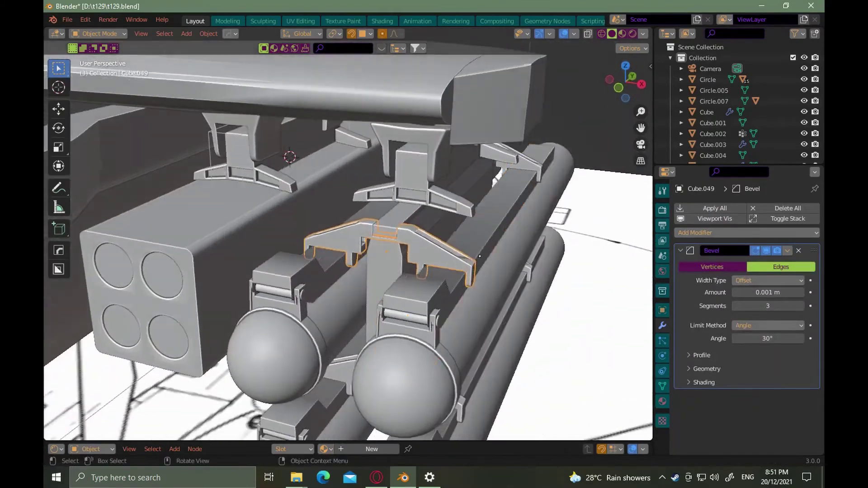
# Move the outer upper missile with its bracket and pin outward along X in front view
pyautogui.click(423, 282)
pyautogui.keyDown('shift'); pyautogui.click(492, 284); pyautogui.keyUp('shift')
pyautogui.press('KP_1')
pyautogui.keyDown('ctrl'); pyautogui.keyDown('alt'); pyautogui.moveTo(399, 246); pyautogui.dragTo(451, 249); pyautogui.keyUp('alt'); pyautogui.keyUp('ctrl')
pyautogui.press('g')
pyautogui.press('x')
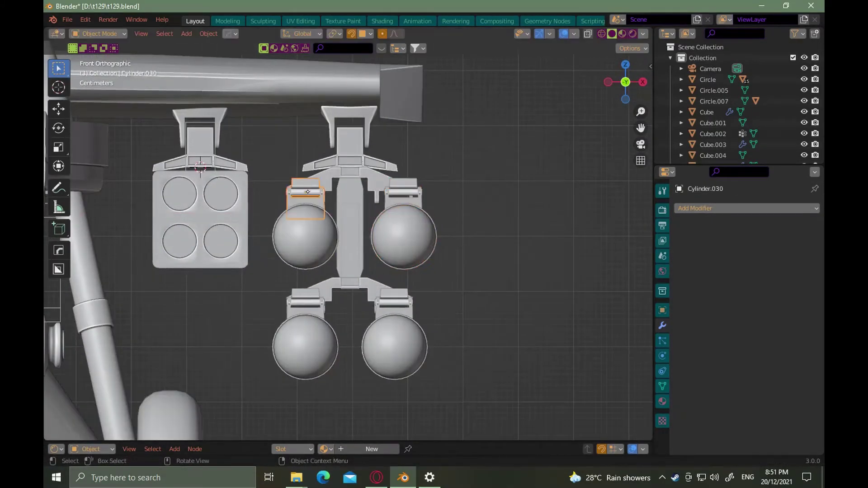
# Select the inner upper missile with its bracket and pin and move it along X away from the plate
pyautogui.keyDown('alt'); pyautogui.keyDown('shift'); pyautogui.moveTo(307, 213); pyautogui.dragTo(372, 308); pyautogui.keyUp('shift'); pyautogui.keyUp('alt')
pyautogui.keyDown('shift'); pyautogui.click(372, 307); pyautogui.keyUp('shift')
pyautogui.keyDown('shift'); pyautogui.click(372, 308); pyautogui.keyUp('shift')
pyautogui.press('g')
pyautogui.press('x')
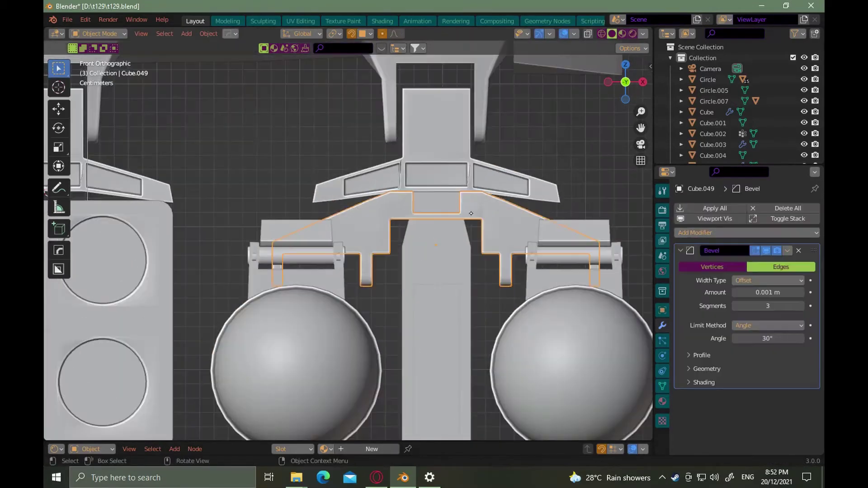
# Move the end faces of the upper front crossbar outward along X to line up with the missile brackets
pyautogui.moveTo(536, 253); pyautogui.dragTo(471, 178)
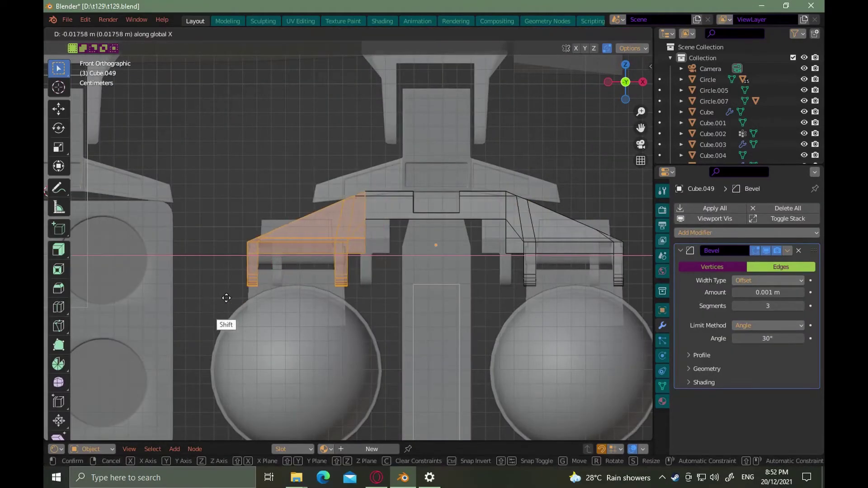
pyautogui.click(422, 238)
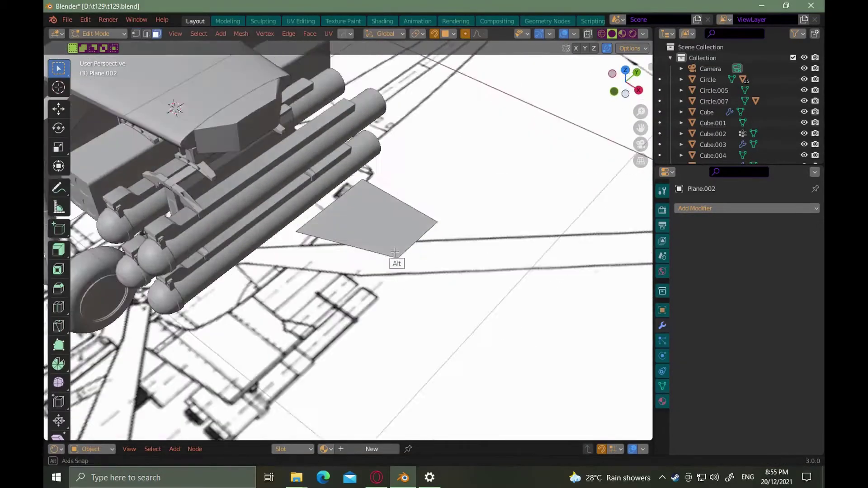
# Extrude the flat fin plane's face slightly to give it thickness
pyautogui.click(372, 219)
pyautogui.press('e')
pyautogui.click(372, 216)
pyautogui.keyDown('alt'); pyautogui.moveTo(372, 216); pyautogui.dragTo(445, 266); pyautogui.keyUp('alt')
pyautogui.press('2')
pyautogui.click(455, 280)
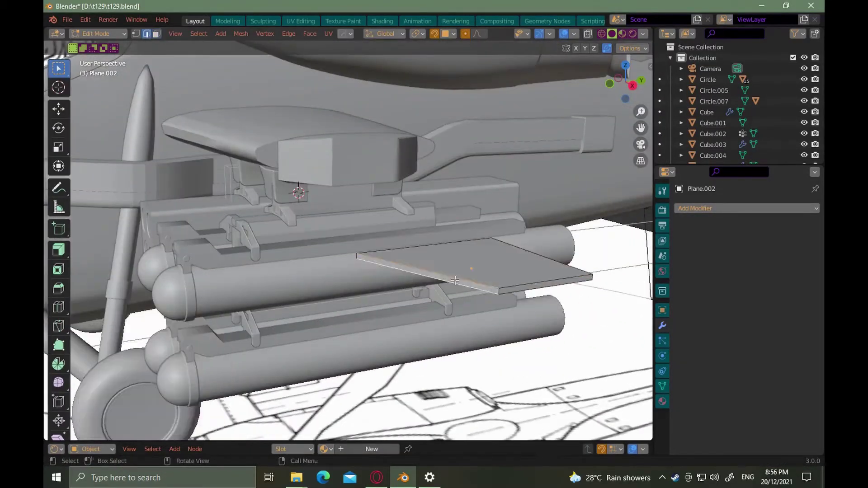
pyautogui.hotkey('ctrl', 'b')
pyautogui.moveTo(454, 280); pyautogui.dragTo(461, 350, button='middle')
pyautogui.rightClick(544, 308)
pyautogui.hotkey('ctrl', 'z')
pyautogui.press('3')
pyautogui.click(488, 296)
pyautogui.hotkey('ctrl', 'b')
pyautogui.rightClick(459, 304)
pyautogui.press('Tab')
pyautogui.moveTo(459, 304); pyautogui.dragTo(477, 309, button='middle')
pyautogui.click(477, 308)
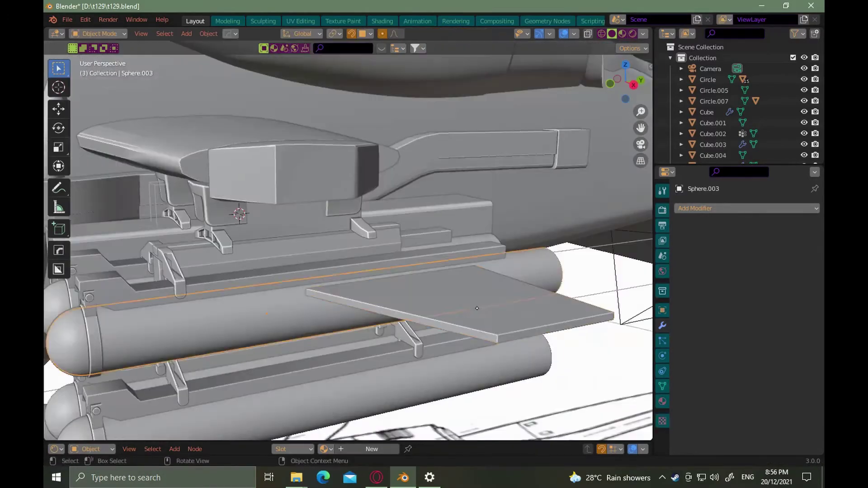
# Apply the fin's scale and bevel its slanted front edges to round them
pyautogui.click(476, 308)
pyautogui.hotkey('ctrl', 'a')
pyautogui.press('Tab')
pyautogui.click(488, 335)
pyautogui.hotkey('ctrl', 'b')
pyautogui.click(496, 345)
# Scale the fin's outer end edges down along Z so the fin tapers toward its tip
pyautogui.moveTo(496, 345); pyautogui.dragTo(540, 328, button='middle')
pyautogui.click(540, 328)
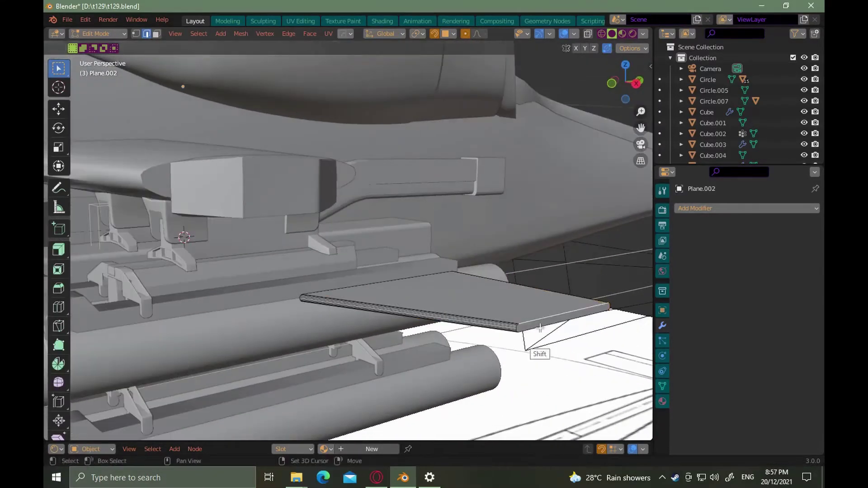
pyautogui.click(530, 347)
pyautogui.keyDown('alt'); pyautogui.moveTo(530, 347); pyautogui.dragTo(543, 318); pyautogui.keyUp('alt')
pyautogui.hotkey('ctrl', 'z')
pyautogui.press('s')
pyautogui.press('z')
pyautogui.click(540, 324)
pyautogui.moveTo(540, 324); pyautogui.dragTo(548, 348, button='middle')
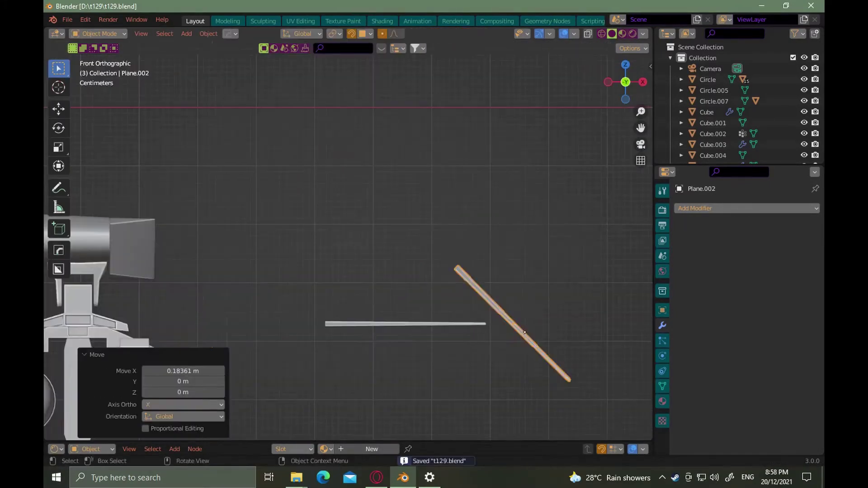
# Duplicate the tilted fin, move the copy along X and rotate it to slope the opposite way
pyautogui.hotkey('shift', 'd')
pyautogui.rightClick(504, 303)
pyautogui.press('g')
pyautogui.press('z')
pyautogui.press('x')
pyautogui.click(400, 312)
pyautogui.press('r')
pyautogui.click(210, 380)
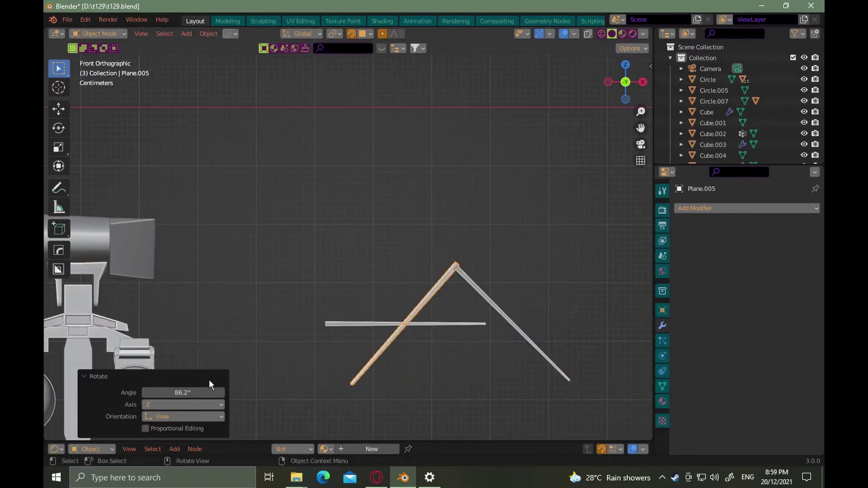
# Move the rotated fin farther along X, select both sloped fins' geometry and snap the 3D cursor to it
pyautogui.press('x')
pyautogui.click(369, 297)
pyautogui.keyDown('shift'); pyautogui.click(478, 289); pyautogui.keyUp('shift')
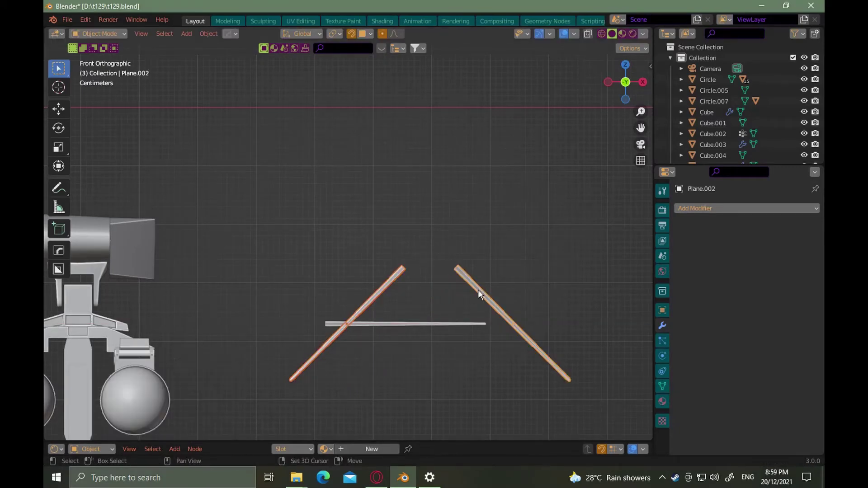
pyautogui.press('Tab')
pyautogui.press('a')
pyautogui.rightClick(478, 290)
pyautogui.click(241, 34)
pyautogui.moveTo(280, 83)
pyautogui.click(355, 131)
# Scale the two sloped fins to 0.308 and place them along Z just below the 3D cursor
pyautogui.press('g')
pyautogui.press('z')
pyautogui.click(437, 314)
pyautogui.press('s')
pyautogui.click(463, 331)
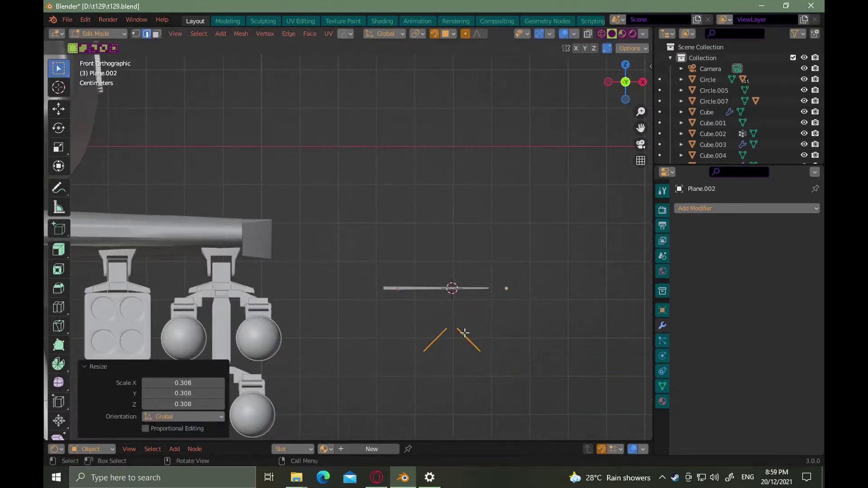
pyautogui.press('g')
pyautogui.press('z')
# Try to mirror the two sloped fins with the HardOps mirror tool
pyautogui.hotkey('alt', 'x')
pyautogui.keyDown('ctrl'); pyautogui.keyDown('alt'); pyautogui.moveTo(436, 341); pyautogui.dragTo(459, 281); pyautogui.keyUp('alt'); pyautogui.keyUp('ctrl')
pyautogui.rightClick(444, 303)
pyautogui.press('Tab')
pyautogui.keyDown('shift'); pyautogui.click(458, 317); pyautogui.keyUp('shift')
pyautogui.hotkey('alt', 'x')
pyautogui.click(425, 289)
pyautogui.hotkey('ctrl', 'z')
pyautogui.press('Tab')
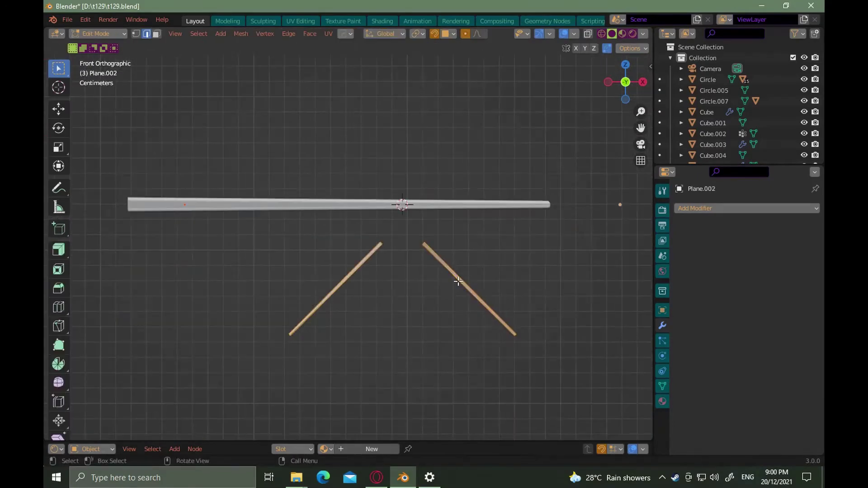
# Duplicate the left sloped fin, raise the copy along Z and rotate it 89.9° about Y
pyautogui.press('Tab')
pyautogui.rightClick(458, 281)
pyautogui.click(531, 296)
pyautogui.click(354, 271)
pyautogui.hotkey('shift', 'd')
pyautogui.press('Escape')
pyautogui.press('g')
pyautogui.press('z')
pyautogui.click(372, 134)
pyautogui.press('r')
pyautogui.press('y')
pyautogui.click(364, 209)
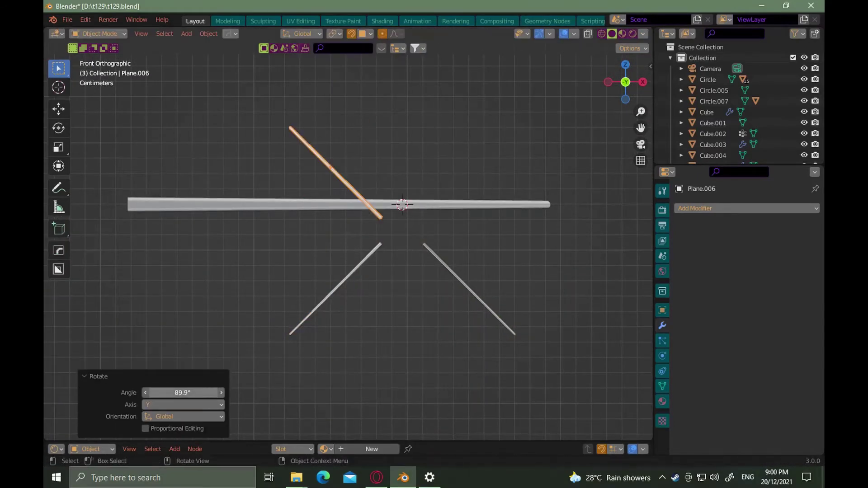
# Select the right-hand missile's rounded nose and snap the 3D cursor to its centre
pyautogui.click(273, 121)
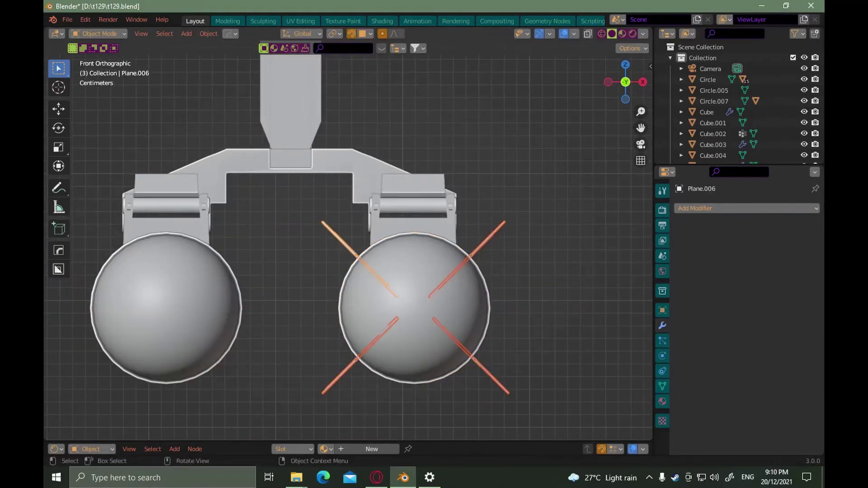
pyautogui.scroll(5, 406, 333)
pyautogui.click(415, 334)
pyautogui.rightClick(415, 333)
pyautogui.moveTo(417, 366)
pyautogui.click(473, 334)
# Move the missile's upper-right fin along Z and X so its inner end meets the 3D cursor
pyautogui.click(591, 110)
pyautogui.press('g')
pyautogui.press('z')
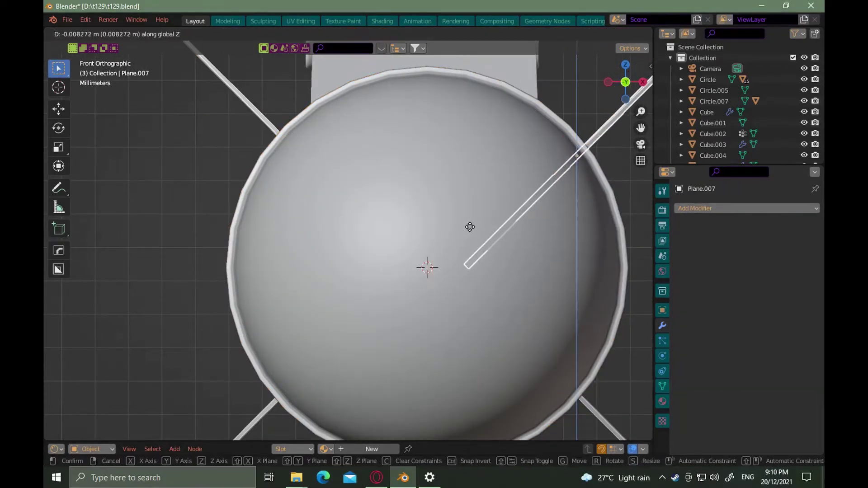
pyautogui.click(470, 227)
pyautogui.press('g')
pyautogui.press('x')
pyautogui.click(430, 242)
# Move the missile's upper-left fin along X and Z so its inner end meets the 3D cursor
pyautogui.click(267, 122)
pyautogui.press('g')
pyautogui.press('x')
pyautogui.click(469, 254)
pyautogui.press('g')
pyautogui.press('z')
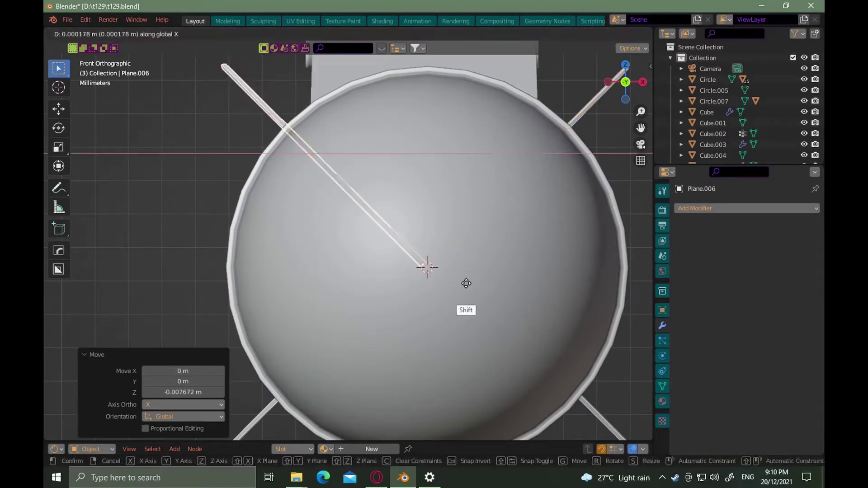
pyautogui.click(468, 283)
# Move the missile's lower-right fin along X and Z so its inner end meets the 3D cursor
pyautogui.click(596, 412)
pyautogui.press('g')
pyautogui.press('x')
pyautogui.click(484, 347)
pyautogui.press('g')
pyautogui.press('z')
pyautogui.click(481, 335)
pyautogui.press('g')
pyautogui.press('z')
pyautogui.press('g')
pyautogui.press('z')
pyautogui.click(477, 342)
# Move the missile's lower-left fin along X and Z so its inner end meets the 3D cursor
pyautogui.click(268, 409)
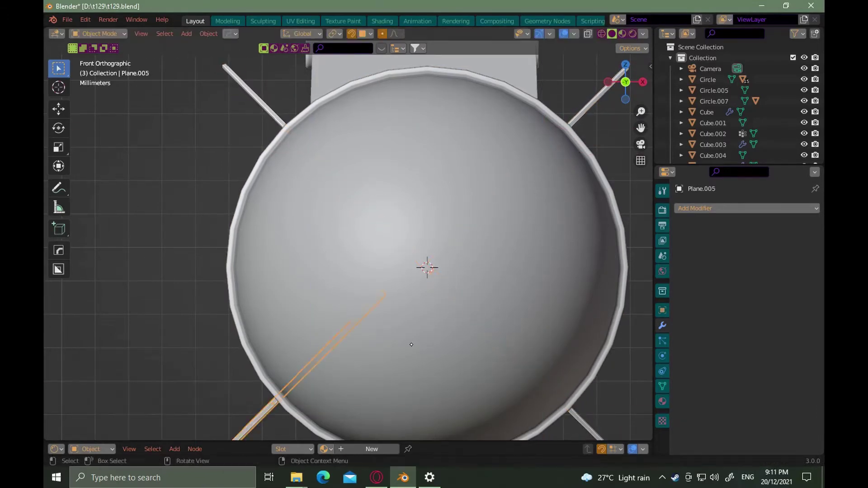
pyautogui.press('g')
pyautogui.press('x')
pyautogui.click(444, 341)
pyautogui.press('g')
pyautogui.press('z')
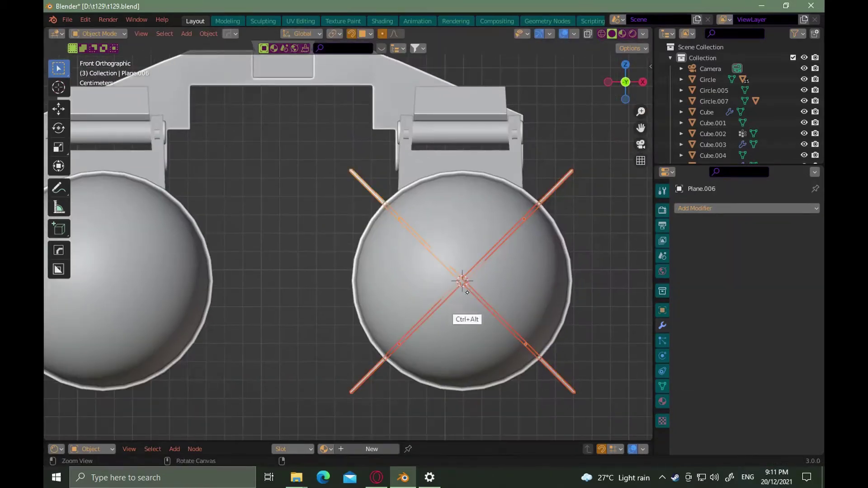
# Set the origin of each of the missile's fins to the 3D cursor at the missile's centre
pyautogui.press('Tab')
pyautogui.click(241, 33)
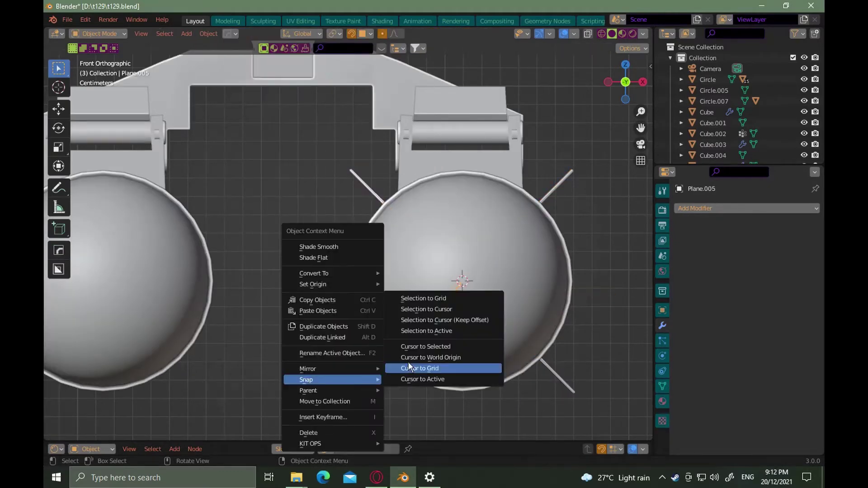
pyautogui.click(567, 383)
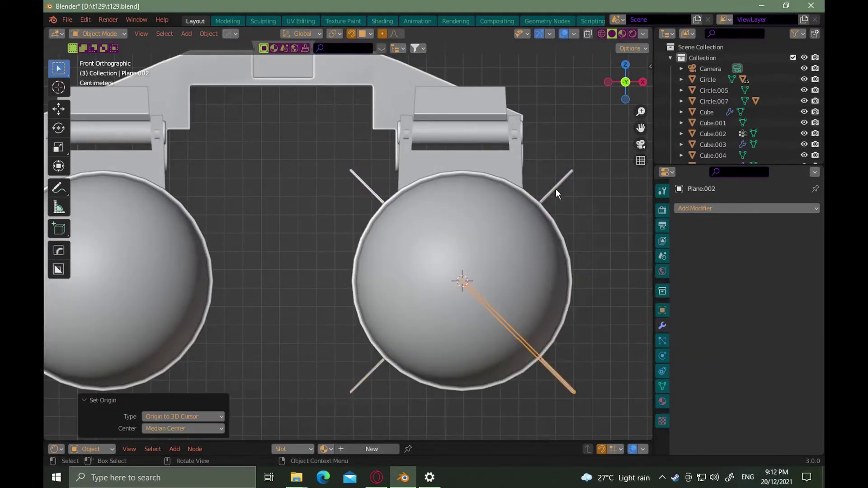
pyautogui.rightClick(379, 196)
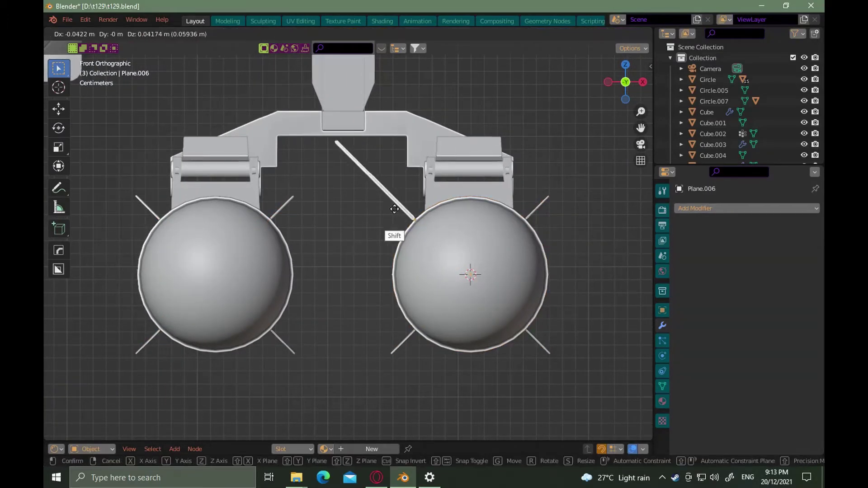
# Move the right-hand missile's fins diagonally outward so their inner ends sit at the missile's surface
pyautogui.scroll(5, 540, 225)
pyautogui.click(496, 215)
pyautogui.scroll(-6, 438, 355)
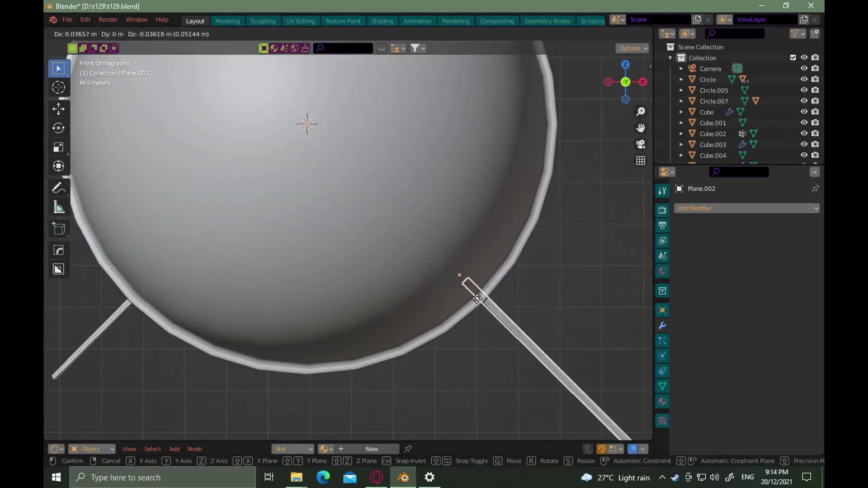
pyautogui.click(476, 298)
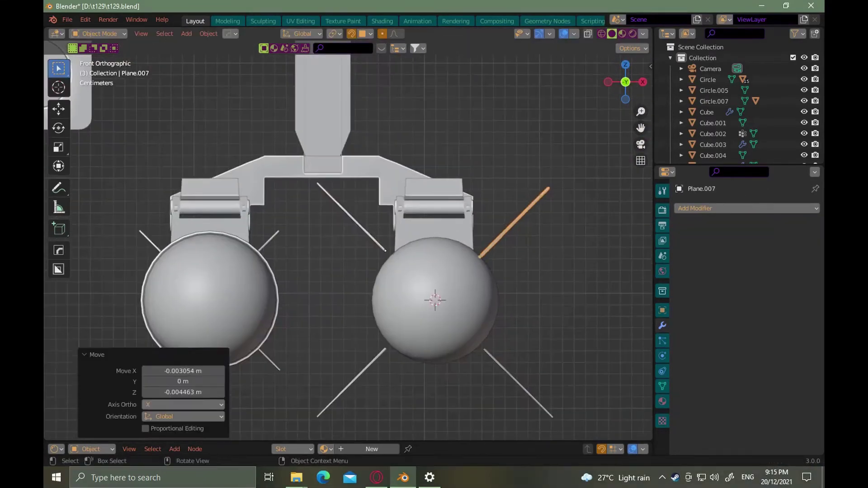
# Shift the upper-left fin along its local axis to the missile's surface and scale the fins down slightly
pyautogui.click(353, 219)
pyautogui.press('g')
pyautogui.press('z')
pyautogui.press('z')
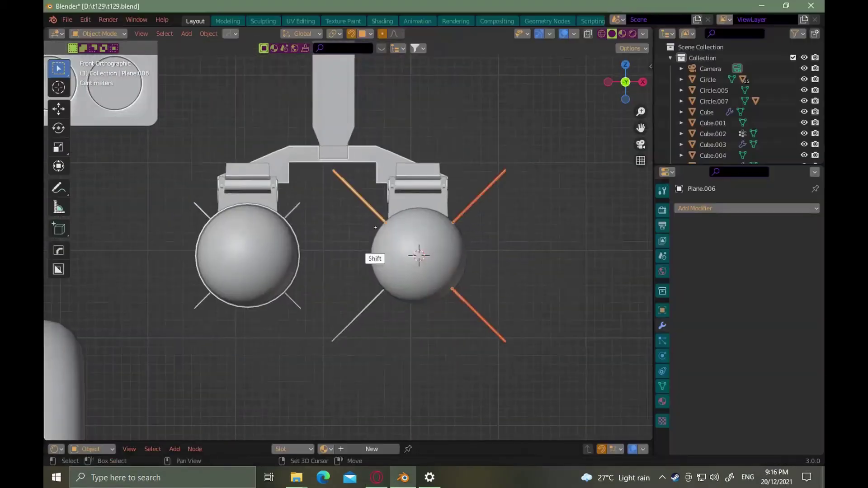
pyautogui.press('s')
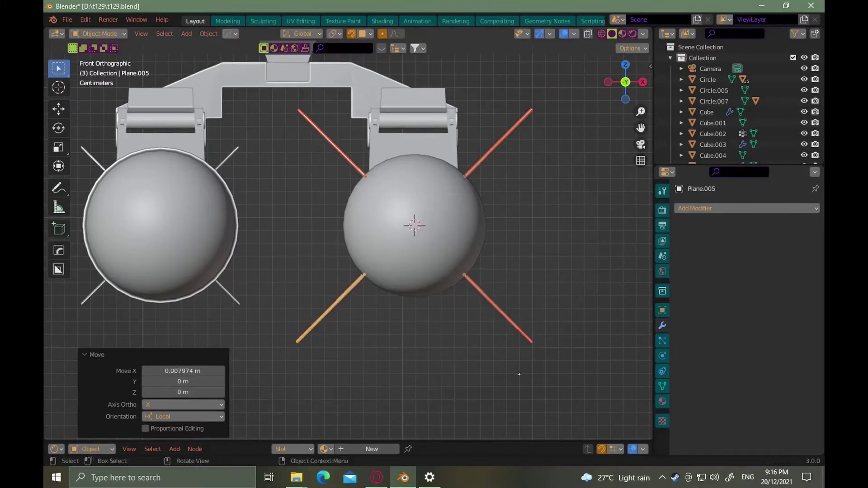
# Save the file and move the missile's four fins about 0.039 m along Y in the side view
pyautogui.keyDown('ctrl'); pyautogui.keyDown('alt'); pyautogui.moveTo(447, 325); pyautogui.dragTo(454, 362); pyautogui.keyUp('alt'); pyautogui.keyUp('ctrl')
pyautogui.keyDown('alt'); pyautogui.moveTo(497, 316); pyautogui.dragTo(466, 298); pyautogui.keyUp('alt')
pyautogui.moveTo(479, 303)
pyautogui.keyDown('alt'); pyautogui.mouseDown()
pyautogui.moveTo(466, 294)
pyautogui.moveTo(481, 295)
pyautogui.mouseUp(); pyautogui.keyUp('alt')
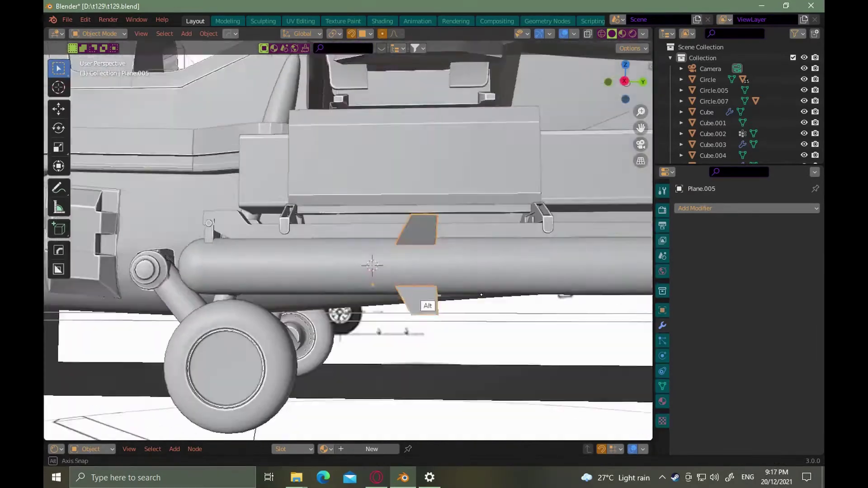
pyautogui.moveTo(481, 295); pyautogui.dragTo(488, 289, button='middle')
pyautogui.hotkey('ctrl', 's')
pyautogui.click(355, 338)
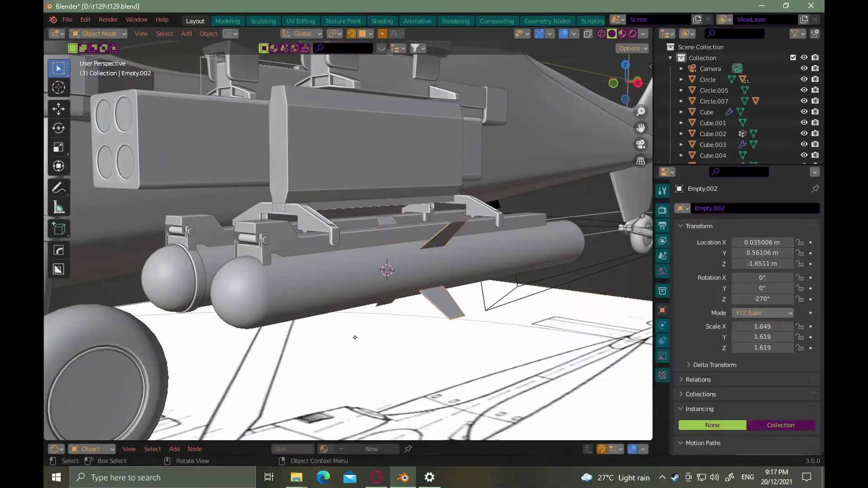
pyautogui.keyDown('alt'); pyautogui.keyDown('shift'); pyautogui.moveTo(488, 323); pyautogui.dragTo(432, 331); pyautogui.keyUp('shift'); pyautogui.keyUp('alt')
pyautogui.press('KP_3')
pyautogui.click(340, 294)
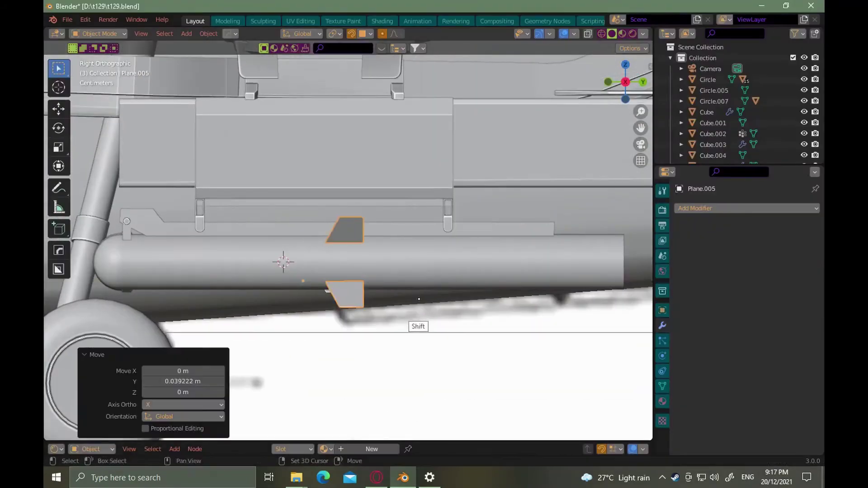
# Duplicate the four fins and move the copies along Y toward the missile's rear, checking against the reference
pyautogui.hotkey('shift', 'd')
pyautogui.rightClick(534, 306)
pyautogui.keyDown('alt'); pyautogui.keyDown('shift'); pyautogui.moveTo(418, 299); pyautogui.dragTo(507, 281); pyautogui.keyUp('shift'); pyautogui.keyUp('alt')
pyautogui.press('g')
pyautogui.press('y')
pyautogui.hotkey('alt', 'Tab')
pyautogui.hotkey('alt', 'Tab')
pyautogui.click(151, 308)
pyautogui.hotkey('alt', 'Tab')
pyautogui.hotkey('alt', 'Tab')
pyautogui.scroll(-8, 452, 316)
pyautogui.scroll(8, 497, 298)
pyautogui.click(509, 272)
# Duplicate the right-hand missile's selected fins and move the copies along X onto the left-hand missile
pyautogui.click(539, 290)
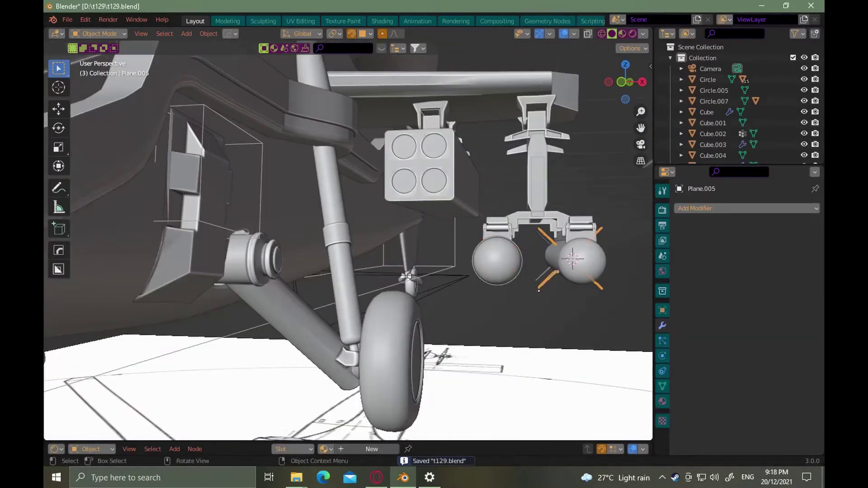
pyautogui.press('KP_1')
pyautogui.scroll(6, 382, 280)
pyautogui.hotkey('shift', 'd')
pyautogui.rightClick(373, 202)
pyautogui.press('g')
pyautogui.press('x')
pyautogui.click(253, 207)
# Fine-tune the left-hand missile's fins along X so they fit against its body
pyautogui.click(337, 246)
pyautogui.scroll(5, 334, 262)
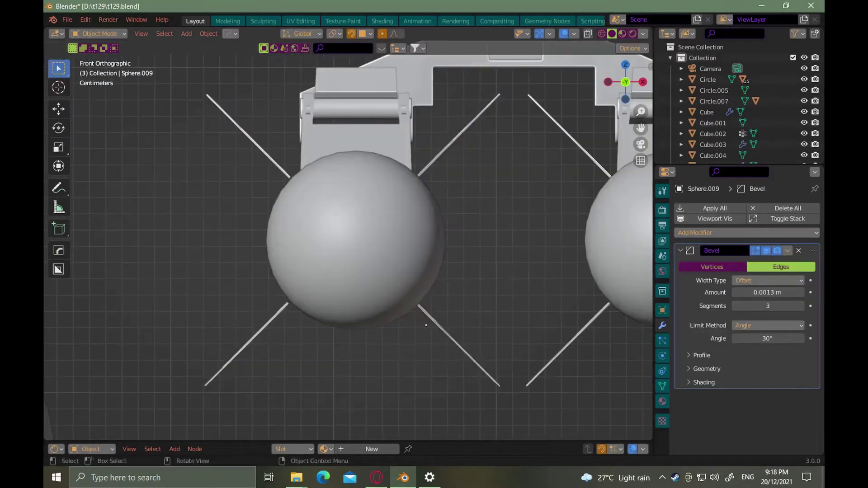
pyautogui.click(426, 325)
pyautogui.press('g')
pyautogui.press('x')
pyautogui.click(410, 319)
pyautogui.keyDown('alt'); pyautogui.moveTo(471, 272); pyautogui.dragTo(519, 296); pyautogui.keyUp('alt')
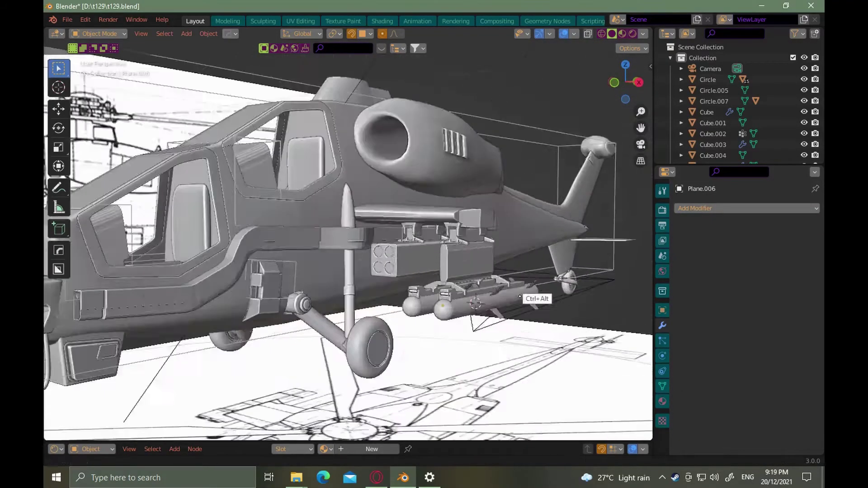
# Duplicate the remaining selected fins for the neighbouring missile and save the file
pyautogui.click(498, 313)
pyautogui.press('KP_1')
pyautogui.scroll(8, 375, 248)
pyautogui.hotkey('shift', 'd')
pyautogui.rightClick(332, 256)
pyautogui.keyDown('alt'); pyautogui.moveTo(361, 298); pyautogui.dragTo(471, 312); pyautogui.keyUp('alt')
pyautogui.keyDown('ctrl'); pyautogui.keyDown('alt'); pyautogui.moveTo(470, 312); pyautogui.dragTo(535, 337); pyautogui.keyUp('alt'); pyautogui.keyUp('ctrl')
pyautogui.click(509, 342)
pyautogui.hotkey('ctrl', 's')
pyautogui.hotkey('alt', 'Tab')
pyautogui.hotkey('alt', 'Tab')
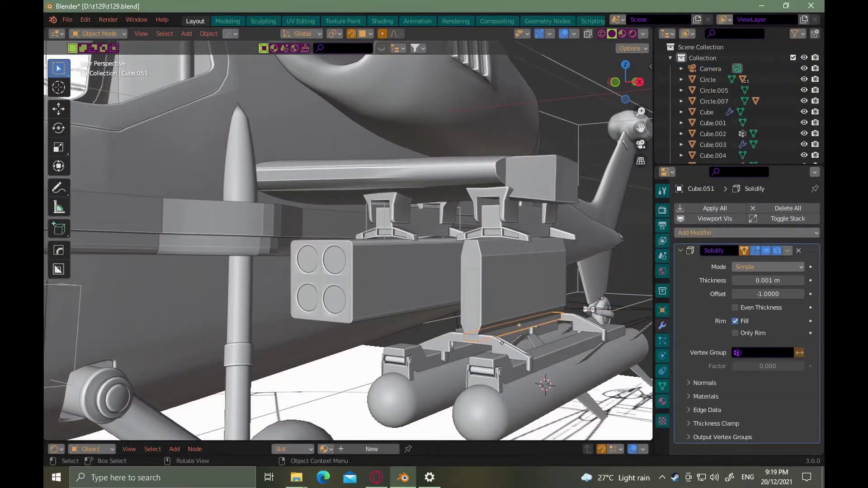
# Try duplicating the lower crossbar with its connecting plate and moving the copy up along Z
pyautogui.click(501, 346)
pyautogui.keyDown('ctrl'); pyautogui.keyDown('alt'); pyautogui.moveTo(500, 346); pyautogui.dragTo(506, 316); pyautogui.keyUp('alt'); pyautogui.keyUp('ctrl')
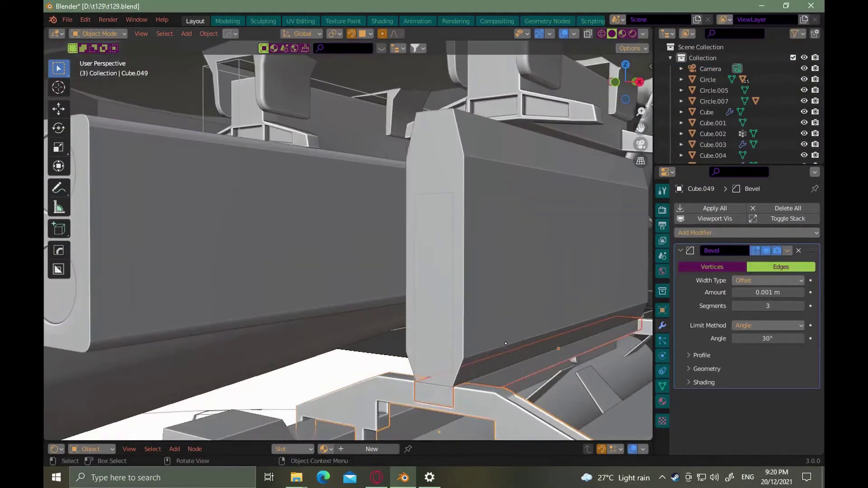
pyautogui.click(538, 352)
pyautogui.hotkey('shift', 'd')
pyautogui.rightClick(533, 348)
pyautogui.press('g')
pyautogui.press('z')
pyautogui.click(459, 142)
# Try rotating the copied crossbar 180° about Y and adding a loop cut to its mesh
pyautogui.keyDown('alt'); pyautogui.moveTo(459, 143); pyautogui.dragTo(483, 298); pyautogui.keyUp('alt')
pyautogui.write('ry180')
pyautogui.press('Return')
pyautogui.click(484, 277)
pyautogui.press('Tab')
pyautogui.hotkey('ctrl', 'r')
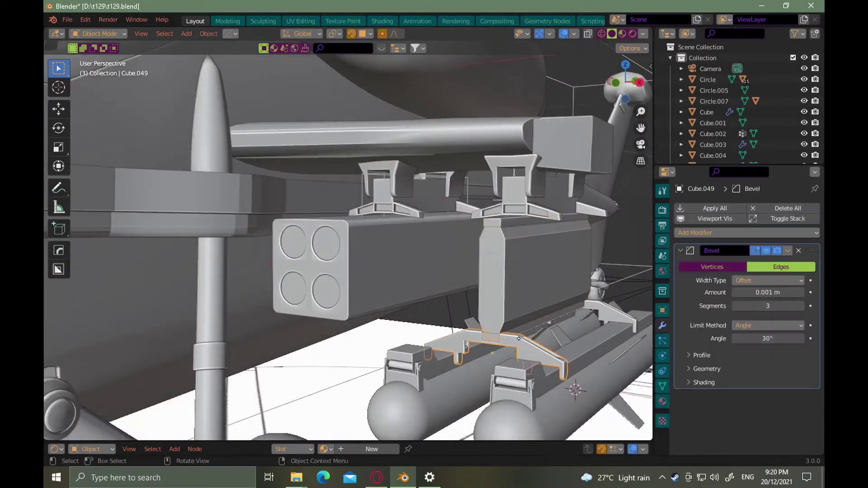
# Duplicate the front lower crossbar and move the copy up about 0.201 m along Z
pyautogui.click(520, 289)
pyautogui.hotkey('shift', 'd')
pyautogui.press('z')
pyautogui.click(587, 230)
pyautogui.keyDown('ctrl'); pyautogui.keyDown('alt'); pyautogui.moveTo(508, 204); pyautogui.dragTo(517, 237); pyautogui.keyUp('alt'); pyautogui.keyUp('ctrl')
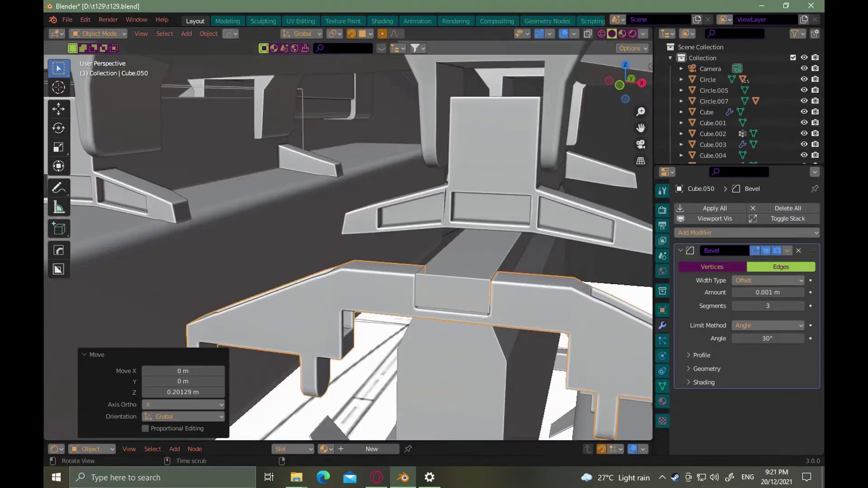
# Adjust the upper crossbar's height along Z in the front view so it sits below the pylon bracket
pyautogui.press('KP_1')
pyautogui.keyDown('ctrl'); pyautogui.keyDown('alt'); pyautogui.moveTo(377, 272); pyautogui.dragTo(482, 315); pyautogui.keyUp('alt'); pyautogui.keyUp('ctrl')
pyautogui.press('g')
pyautogui.press('z')
pyautogui.click(484, 312)
# Adjust the launcher parts and the upper crossbar along X to line up with the pylon
pyautogui.moveTo(465, 357)
pyautogui.keyDown('ctrl'); pyautogui.keyDown('alt'); pyautogui.mouseDown()
pyautogui.moveTo(458, 326)
pyautogui.moveTo(458, 361)
pyautogui.mouseUp(); pyautogui.keyUp('alt'); pyautogui.keyUp('ctrl')
pyautogui.keyDown('alt'); pyautogui.keyDown('shift'); pyautogui.moveTo(308, 271); pyautogui.dragTo(453, 223); pyautogui.keyUp('shift'); pyautogui.keyUp('alt')
pyautogui.click(436, 217)
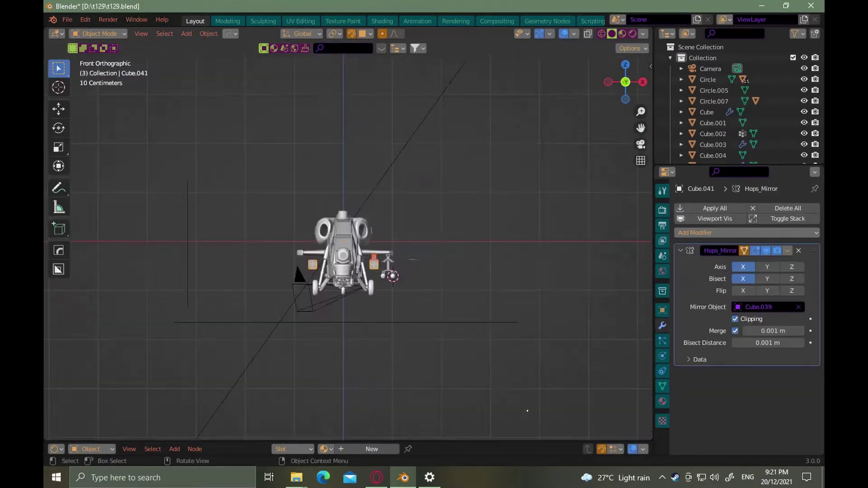
pyautogui.scroll(6, 418, 267)
pyautogui.press('g')
pyautogui.press('x')
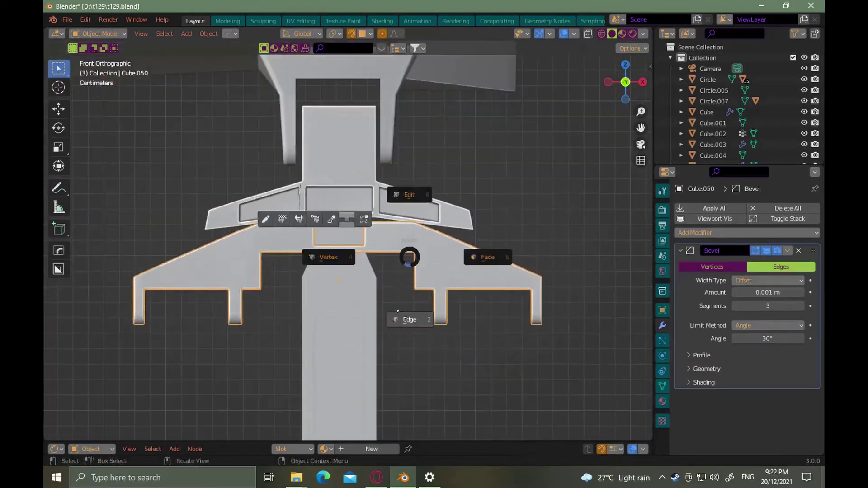
pyautogui.press('g')
pyautogui.press('x')
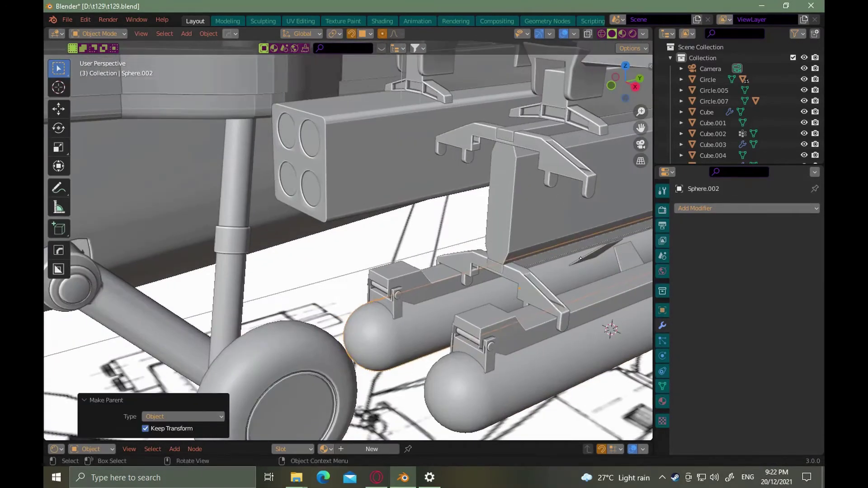
# Select the right-hand missile with its rail and fins and move a copy up about 0.204 m along Z
pyautogui.click(580, 259)
pyautogui.moveTo(580, 258); pyautogui.dragTo(543, 294, button='middle')
pyautogui.keyDown('shift'); pyautogui.click(542, 294); pyautogui.keyUp('shift')
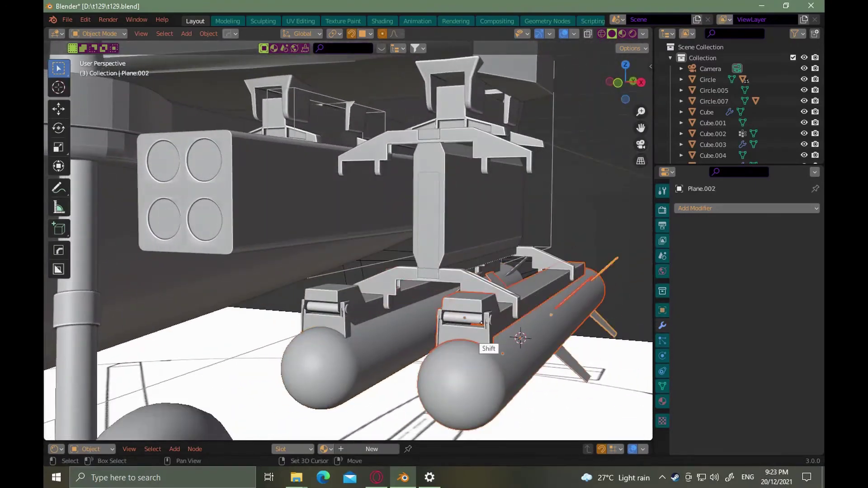
pyautogui.click(485, 165)
pyautogui.keyDown('alt'); pyautogui.keyDown('shift'); pyautogui.moveTo(485, 226); pyautogui.dragTo(519, 303); pyautogui.keyUp('shift'); pyautogui.keyUp('alt')
# Align the copied missile along X beneath the right end of the upper crossbar
pyautogui.press('g')
pyautogui.press('x')
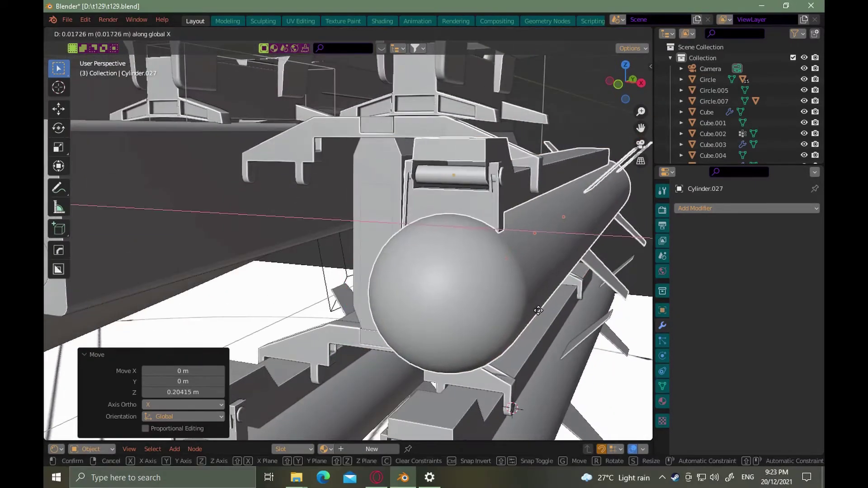
pyautogui.click(479, 217)
pyautogui.keyDown('ctrl'); pyautogui.keyDown('alt'); pyautogui.moveTo(479, 217); pyautogui.dragTo(493, 280); pyautogui.keyUp('alt'); pyautogui.keyUp('ctrl')
pyautogui.press('g')
pyautogui.press('x')
pyautogui.click(482, 273)
# Move the selected missile assembly down about 0.027 m along Z
pyautogui.scroll(5, 492, 280)
pyautogui.press('g')
pyautogui.press('z')
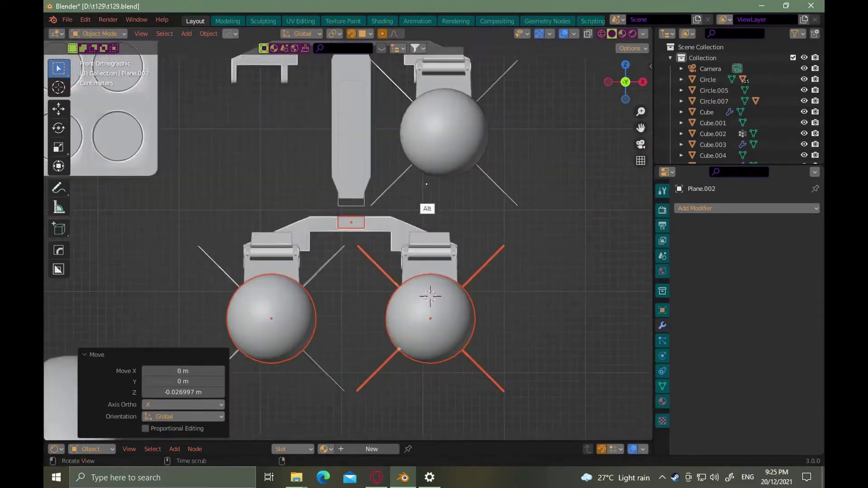
pyautogui.keyDown('shift'); pyautogui.moveTo(410, 260); pyautogui.dragTo(420, 266, button='middle'); pyautogui.keyUp('shift')
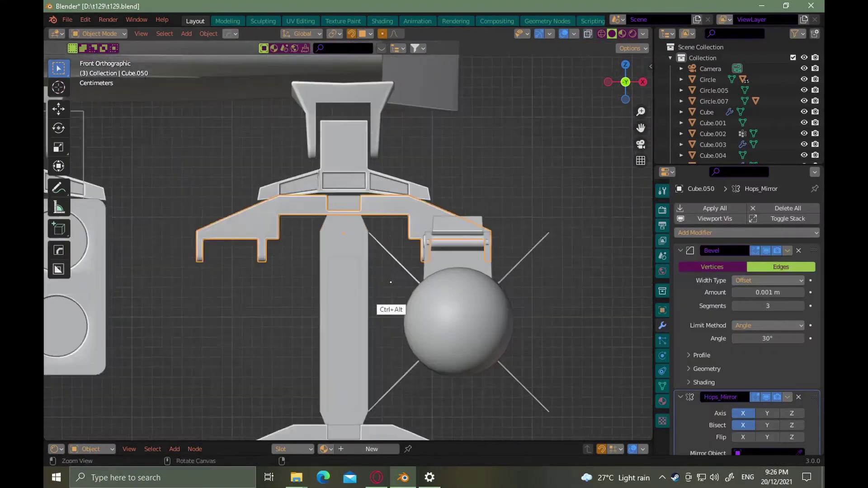
pyautogui.scroll(3, 419, 261)
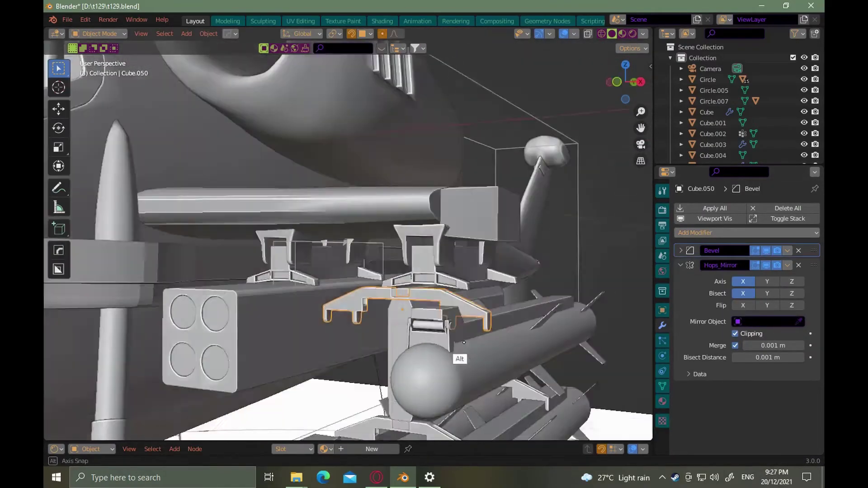
# Shift the upper right-hand missile assembly slightly along X to line it up beneath the crossbar
pyautogui.keyDown('shift'); pyautogui.click(460, 357); pyautogui.keyUp('shift')
pyautogui.hotkey('ctrl', 'p')
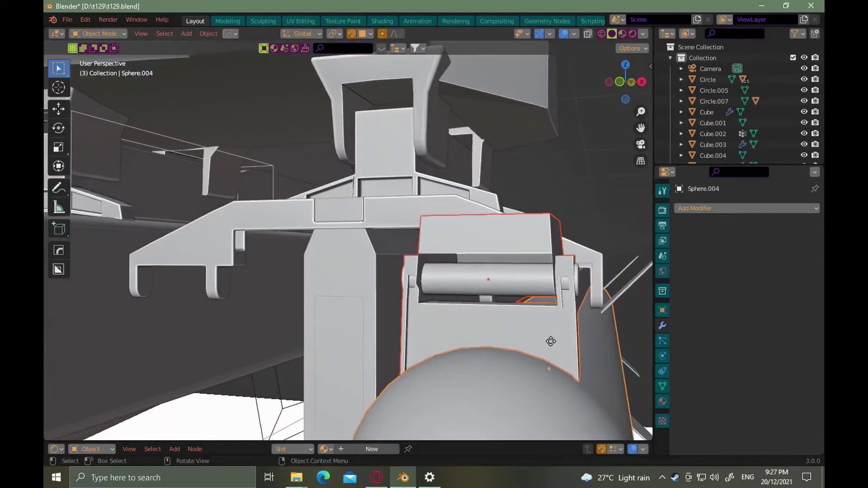
pyautogui.press('g')
pyautogui.press('x')
pyautogui.click(556, 342)
# Select the upper right missile with its rail, hinge and fins and move a copy along X beneath the crossbar's other end
pyautogui.scroll(-5, 588, 325)
pyautogui.keyDown('shift'); pyautogui.click(599, 321); pyautogui.keyUp('shift')
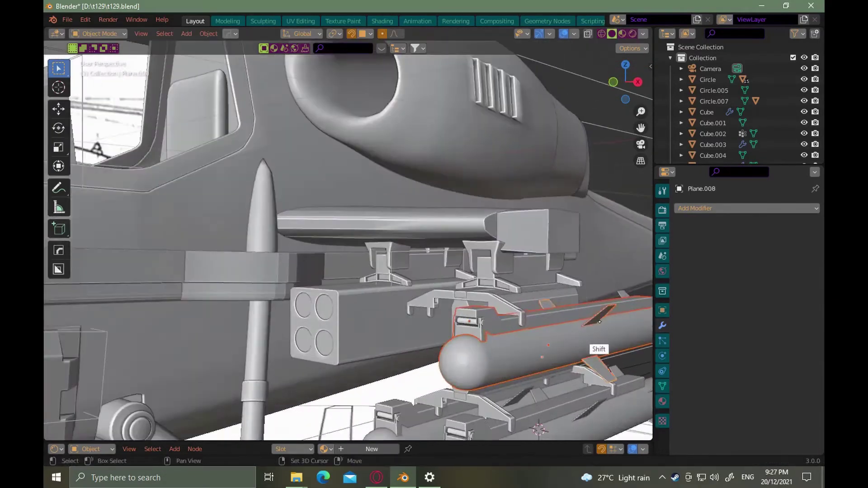
pyautogui.keyDown('shift'); pyautogui.click(466, 323); pyautogui.keyUp('shift')
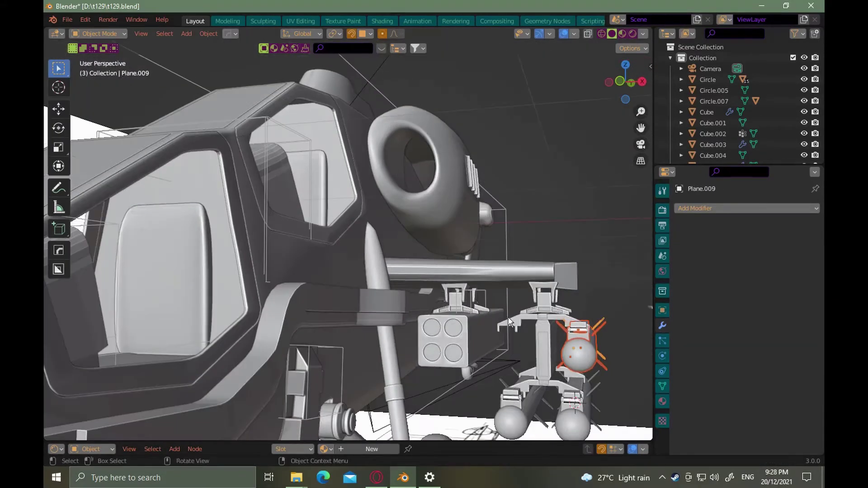
pyautogui.press('KP_1')
pyautogui.press('g')
pyautogui.press('x')
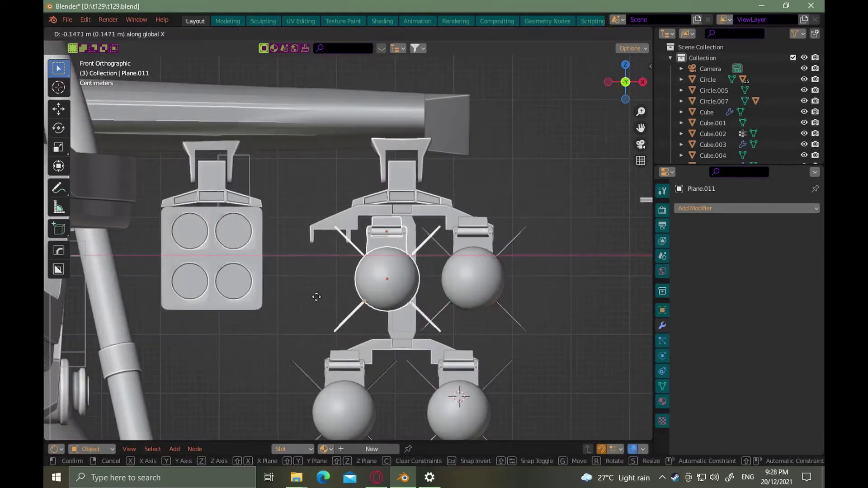
pyautogui.keyDown('ctrl'); pyautogui.keyDown('alt'); pyautogui.moveTo(335, 297); pyautogui.dragTo(523, 326); pyautogui.keyUp('alt'); pyautogui.keyUp('ctrl')
pyautogui.keyDown('shift'); pyautogui.click(522, 326); pyautogui.keyUp('shift')
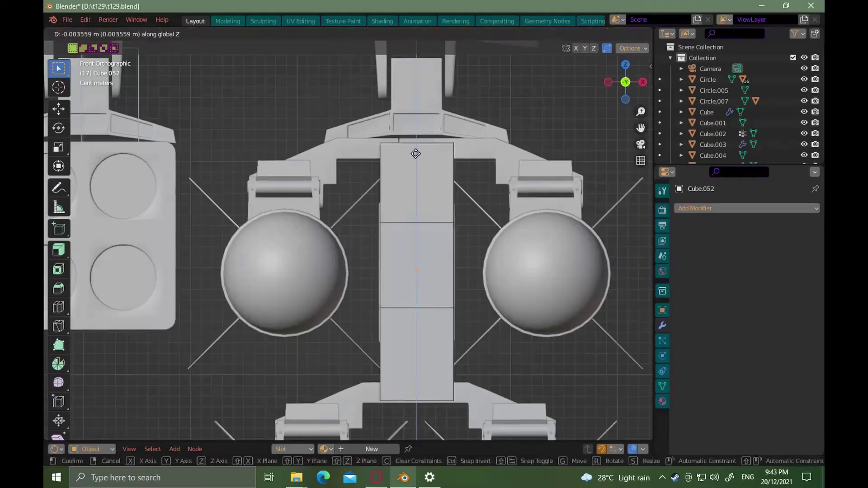
# Lower the central block's upper edge about 0.0025 m and slide its two vertical edge loops out towards the sides
pyautogui.click(415, 154)
pyautogui.press('g')
pyautogui.press('g')
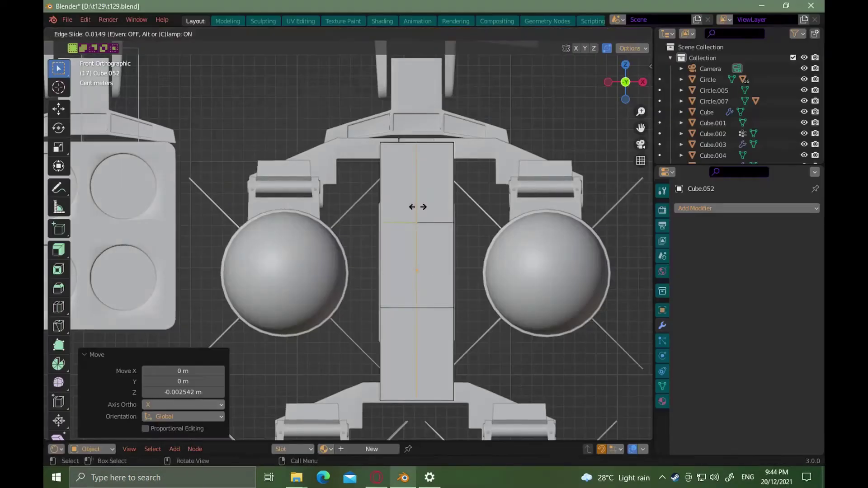
pyautogui.click(402, 178)
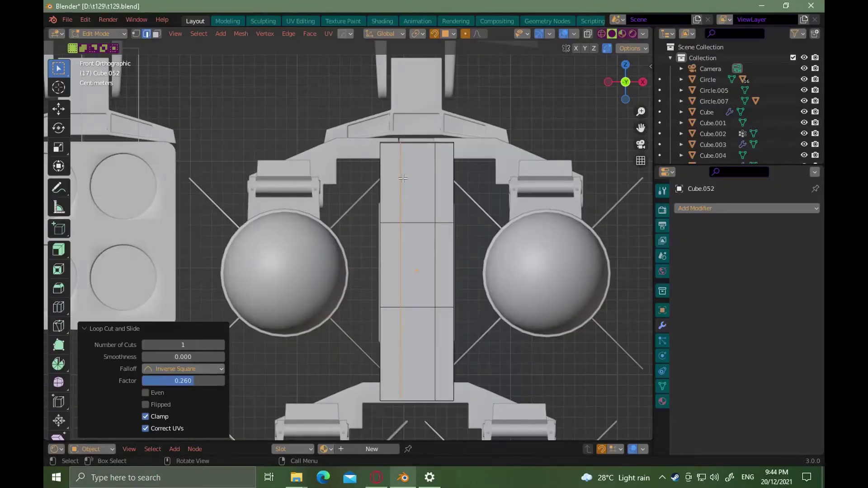
pyautogui.keyDown('alt'); pyautogui.click(435, 176); pyautogui.keyUp('alt')
pyautogui.press('g')
pyautogui.press('g')
pyautogui.click(434, 196)
pyautogui.scroll(3, 392, 252)
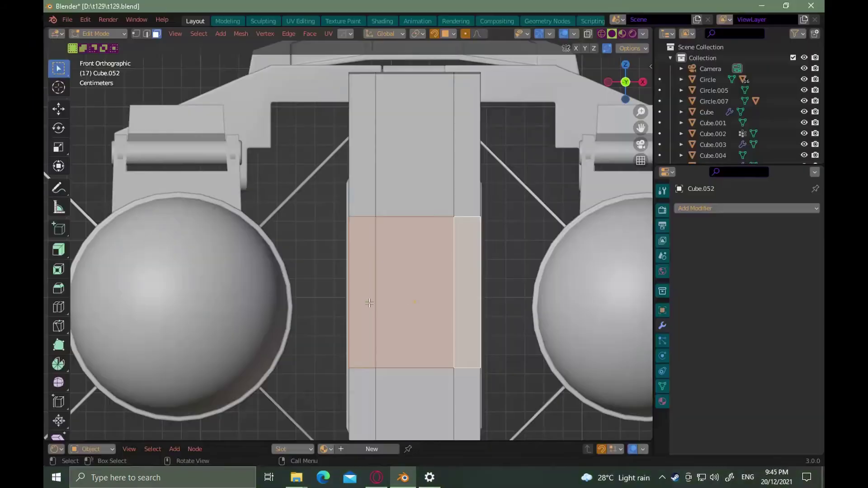
# Inset the three middle front faces of the block and scale the inset faces to 0.811 along X
pyautogui.press('i')
pyautogui.click(506, 272)
pyautogui.press('x')
pyautogui.click(489, 271)
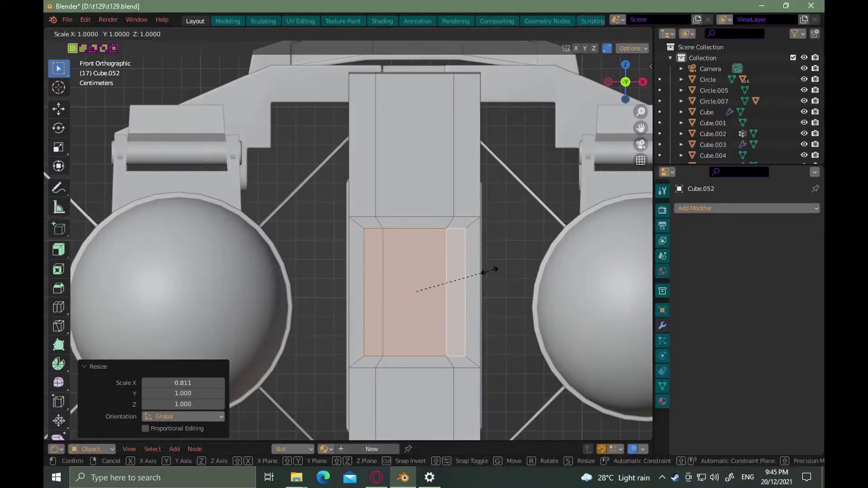
pyautogui.keyDown('ctrl'); pyautogui.keyDown('alt'); pyautogui.moveTo(361, 276); pyautogui.dragTo(424, 378); pyautogui.keyUp('alt'); pyautogui.keyUp('ctrl')
# Isolate the block and bevel its upper and lower front edges with a width of 0.207 m and 5 segments
pyautogui.press('Tab')
pyautogui.hotkey('shift', 'h')
pyautogui.keyDown('alt'); pyautogui.moveTo(407, 271); pyautogui.dragTo(380, 278); pyautogui.keyUp('alt')
pyautogui.keyDown('ctrl'); pyautogui.keyDown('alt'); pyautogui.moveTo(374, 290); pyautogui.dragTo(385, 243); pyautogui.keyUp('alt'); pyautogui.keyUp('ctrl')
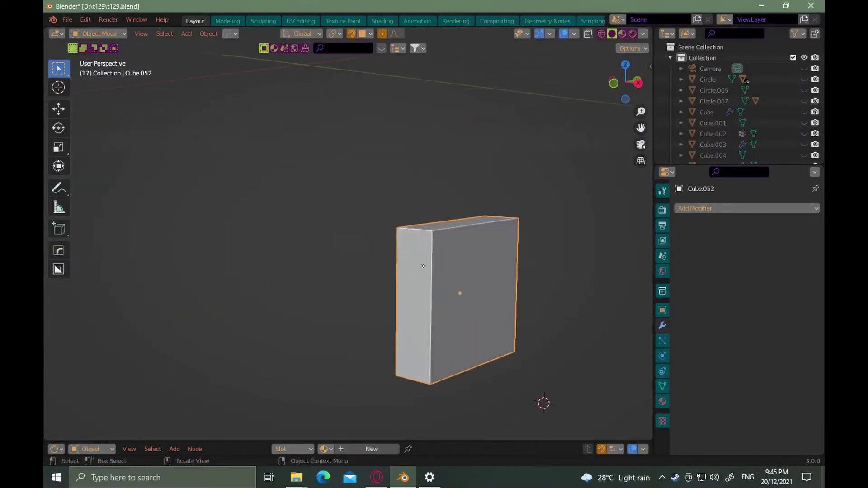
pyautogui.click(398, 207)
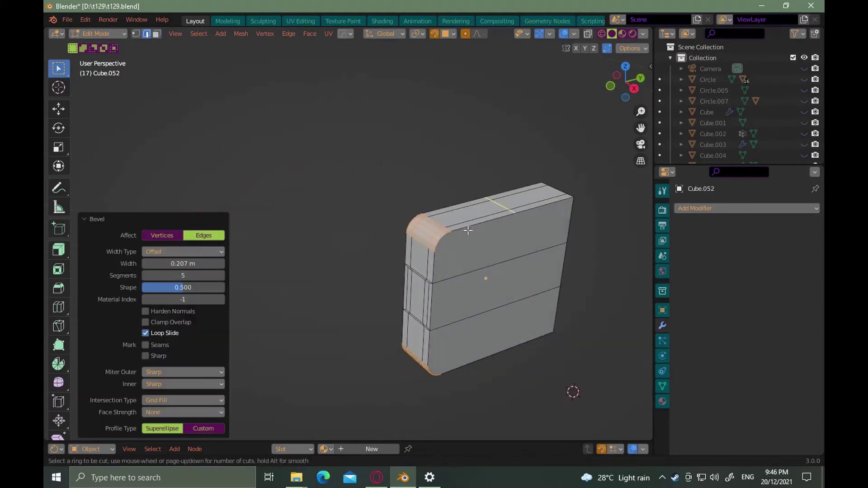
# Delete the block's unwanted faces, keeping only a curved front strap with an open rectangular frame in the middle
pyautogui.press('3')
pyautogui.moveTo(474, 226); pyautogui.dragTo(438, 339, button='middle')
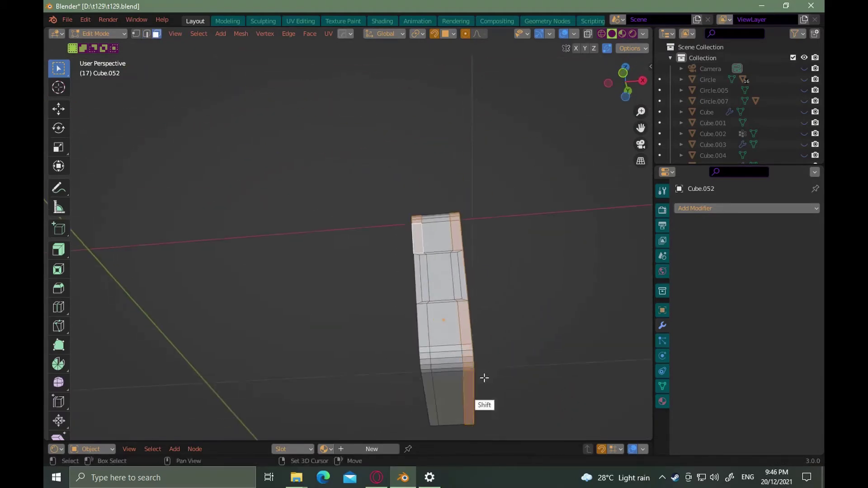
pyautogui.moveTo(412, 273); pyautogui.dragTo(504, 340, button='middle')
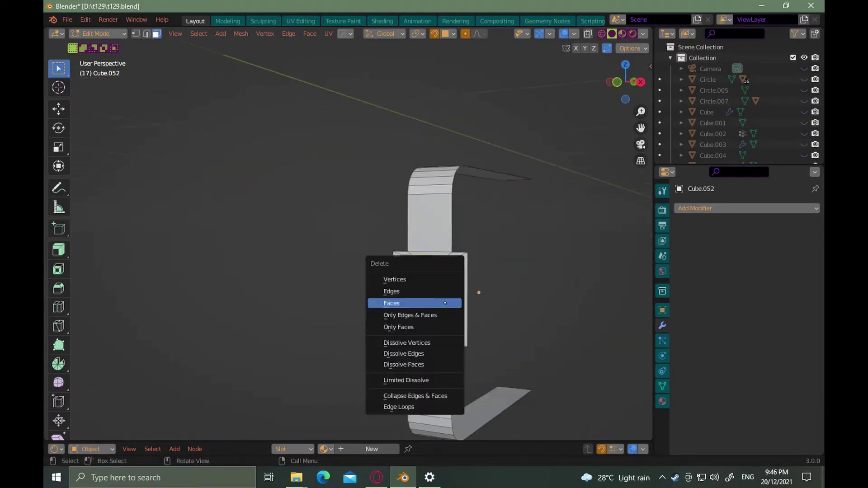
pyautogui.click(402, 400)
pyautogui.press('Tab')
pyautogui.moveTo(401, 389); pyautogui.dragTo(536, 425, button='middle')
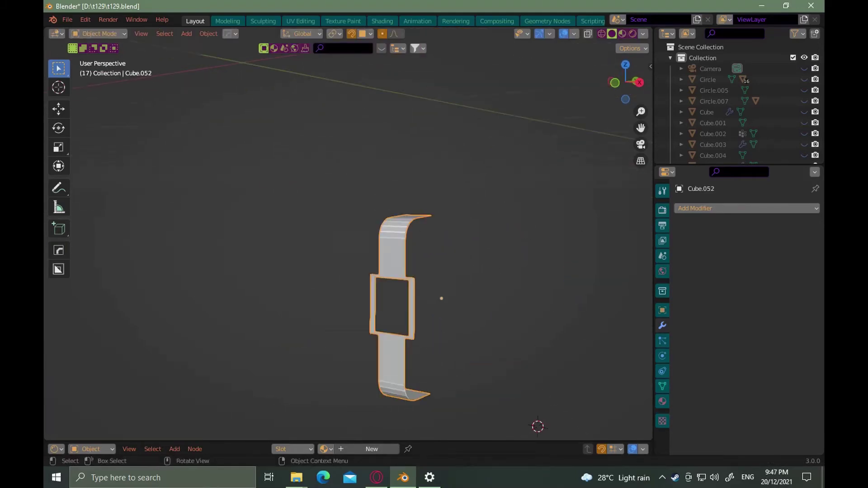
# Add a Solidify modifier with a thickness of 0.005 m to the curved strap
pyautogui.rightClick(390, 213)
pyautogui.click(390, 212)
pyautogui.click(724, 209)
pyautogui.click(608, 394)
pyautogui.moveTo(502, 303)
pyautogui.mouseDown(button='middle')
pyautogui.moveTo(415, 270)
pyautogui.moveTo(439, 281)
pyautogui.mouseUp(button='middle')
pyautogui.press('q')
pyautogui.click(429, 279)
pyautogui.scroll(-6, 430, 279)
pyautogui.keyDown('alt'); pyautogui.moveTo(569, 238); pyautogui.dragTo(555, 249); pyautogui.keyUp('alt')
# Check the strap's edges around the frame and apply its modifiers to the mesh
pyautogui.press('Tab')
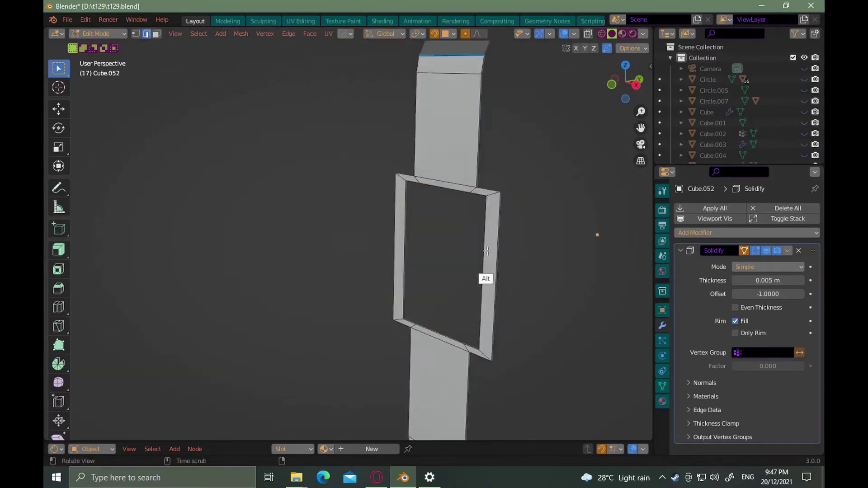
pyautogui.keyDown('alt'); pyautogui.moveTo(470, 262); pyautogui.dragTo(488, 258); pyautogui.keyUp('alt')
pyautogui.scroll(-10, 487, 253)
pyautogui.press('Return')
pyautogui.press('Tab')
pyautogui.keyDown('alt'); pyautogui.moveTo(506, 194); pyautogui.dragTo(435, 170); pyautogui.keyUp('alt')
pyautogui.click(714, 208)
pyautogui.scroll(8, 452, 249)
pyautogui.keyDown('alt'); pyautogui.moveTo(493, 253); pyautogui.dragTo(444, 249); pyautogui.keyUp('alt')
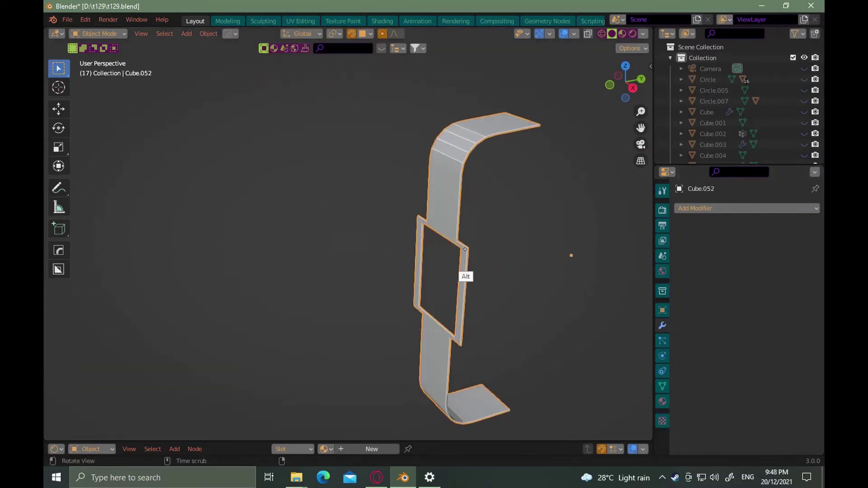
# Select the outer corner edges of the strap's rectangular frame and bevel them into rounded corners
pyautogui.press('Tab')
pyautogui.keyDown('alt'); pyautogui.moveTo(488, 325); pyautogui.dragTo(405, 358); pyautogui.keyUp('alt')
pyautogui.keyDown('shift'); pyautogui.moveTo(404, 357); pyautogui.dragTo(459, 235, button='middle'); pyautogui.keyUp('shift')
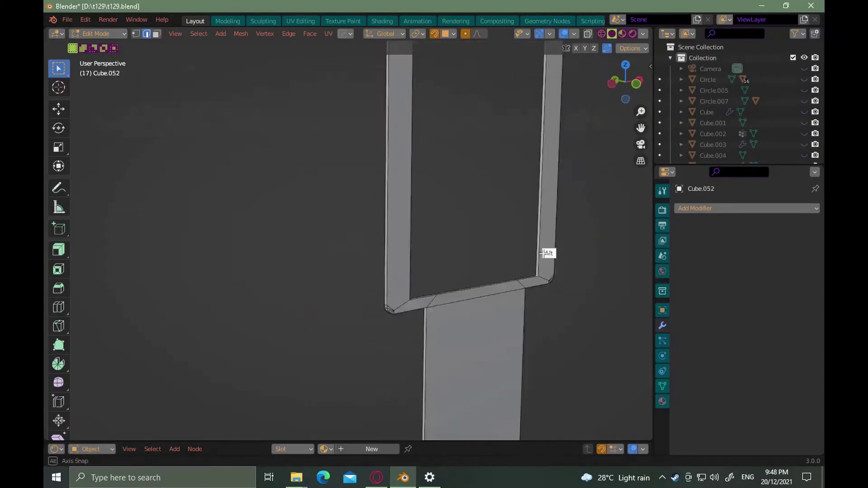
pyautogui.keyDown('alt'); pyautogui.moveTo(543, 254); pyautogui.dragTo(351, 181); pyautogui.keyUp('alt')
pyautogui.scroll(3, 393, 201)
pyautogui.keyDown('shift'); pyautogui.click(393, 201); pyautogui.keyUp('shift')
pyautogui.scroll(-8, 407, 271)
pyautogui.keyDown('alt'); pyautogui.moveTo(407, 271); pyautogui.dragTo(416, 316); pyautogui.keyUp('alt')
pyautogui.scroll(8, 434, 325)
pyautogui.hotkey('ctrl', 'b')
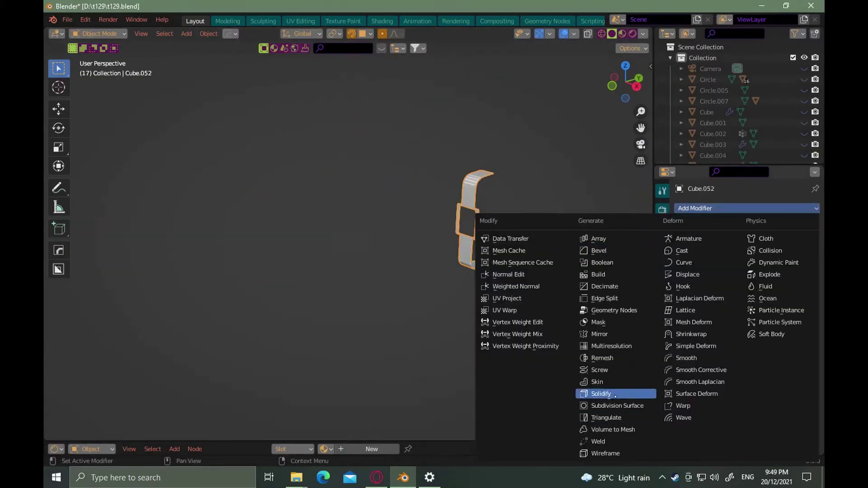
# Add a Bevel modifier with 3 segments to the strap and set its amount to 0.001 m
pyautogui.hotkey('ctrl', 'b')
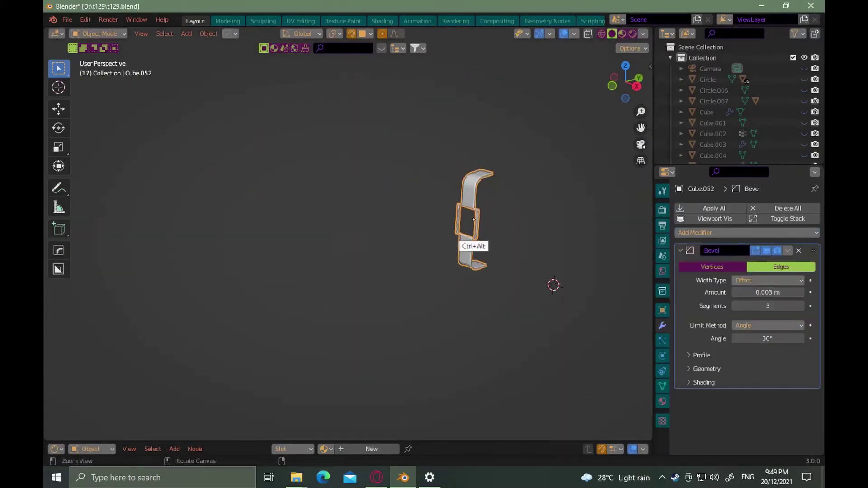
pyautogui.keyDown('ctrl'); pyautogui.keyDown('alt'); pyautogui.moveTo(473, 219); pyautogui.dragTo(475, 150); pyautogui.keyUp('alt'); pyautogui.keyUp('ctrl')
pyautogui.doubleClick(760, 295)
pyautogui.write('.001')
pyautogui.press('Return')
pyautogui.hotkey('ctrl', 'a')
# Reveal the hidden helicopter parts and nudge the strap about 0.0014 m along Y
pyautogui.keyDown('ctrl'); pyautogui.keyDown('alt'); pyautogui.moveTo(470, 181); pyautogui.dragTo(472, 228); pyautogui.keyUp('alt'); pyautogui.keyUp('ctrl')
pyautogui.scroll(-5, 465, 243)
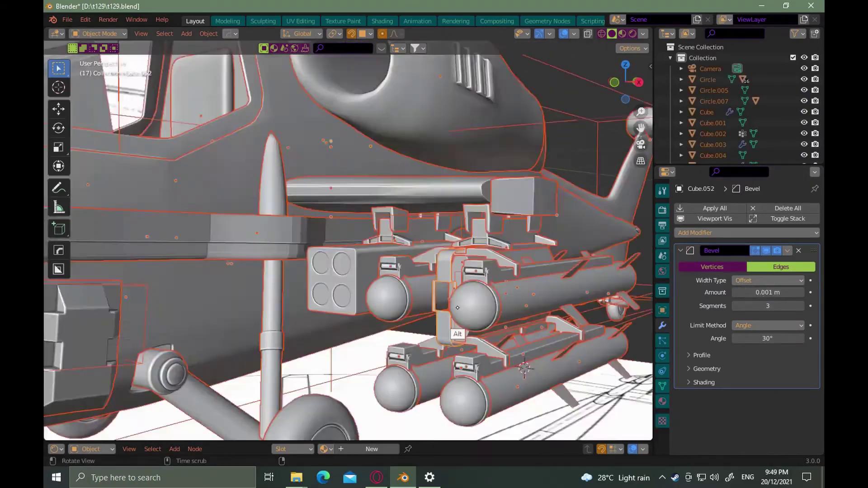
pyautogui.scroll(3, 465, 242)
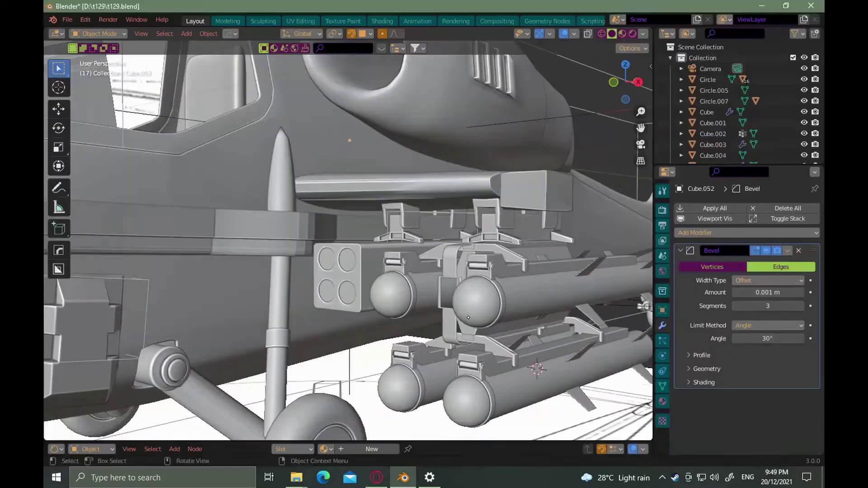
pyautogui.scroll(-4, 469, 317)
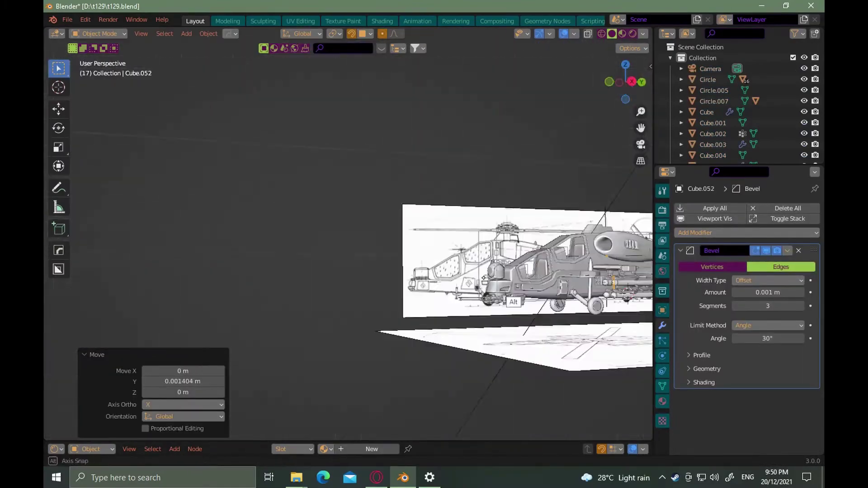
# Copy the upper crossbar about 0.485 m along Y over the missiles and nudge the copy a further 0.007 m
pyautogui.moveTo(578, 294); pyautogui.dragTo(550, 295, button='middle')
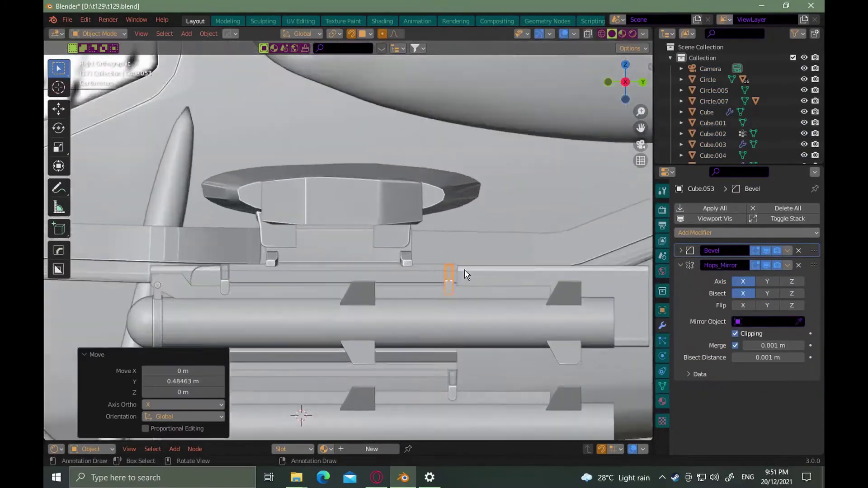
pyautogui.press('g')
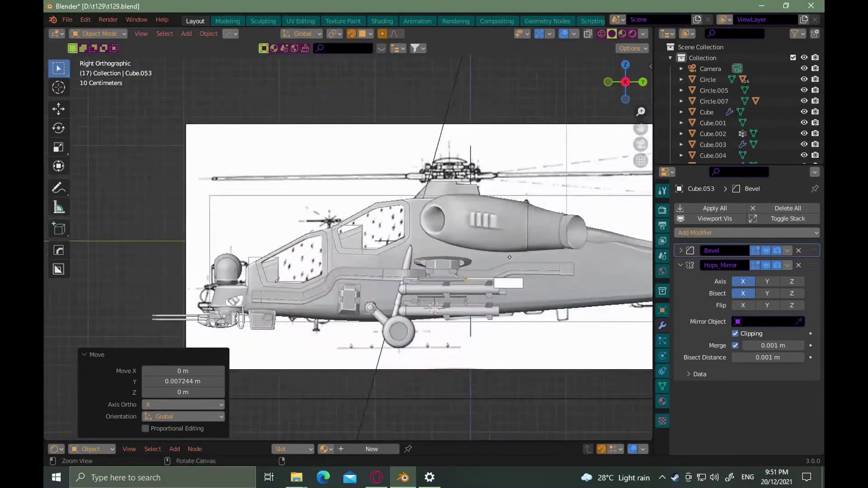
pyautogui.moveTo(497, 281); pyautogui.dragTo(528, 297, button='middle')
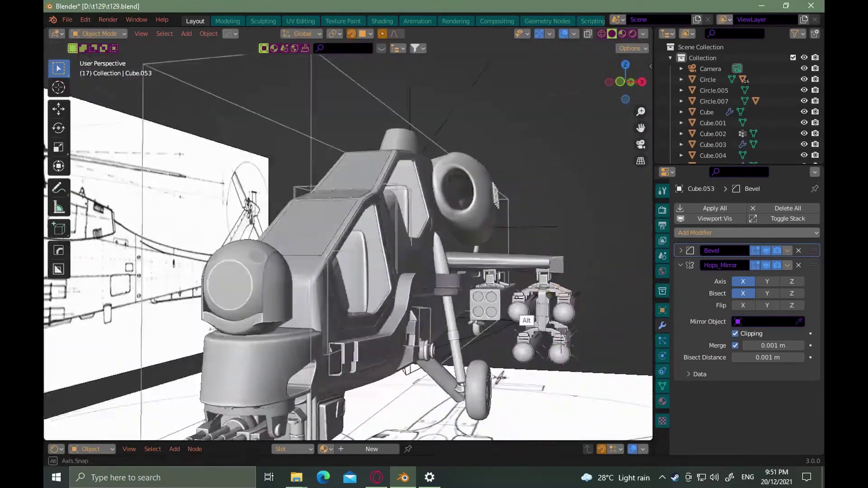
pyautogui.scroll(3, 527, 296)
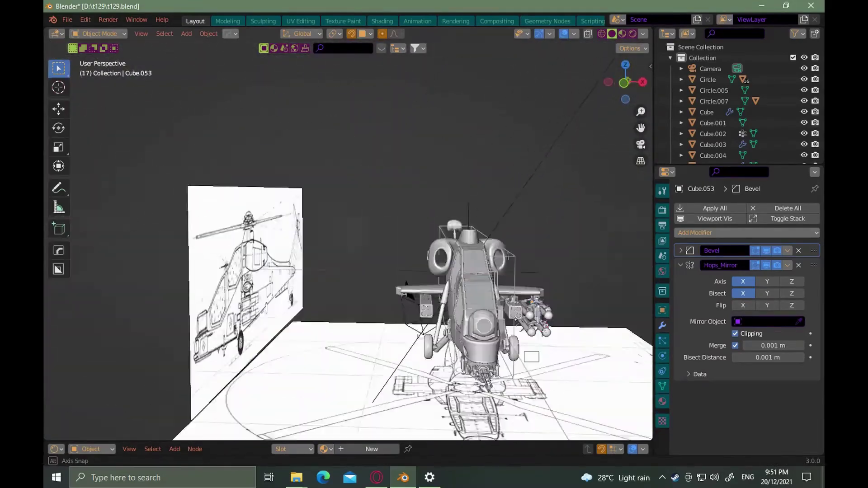
# Select parts of the outer pylon bracket above the crossbar and adjust them along Z
pyautogui.hotkey('alt', 'Tab')
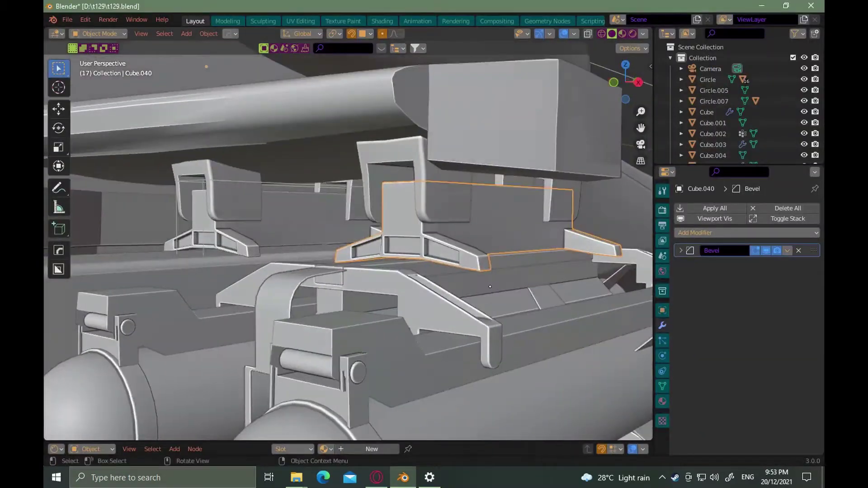
pyautogui.hotkey('alt', 'Tab')
pyautogui.hotkey('alt', 'Tab')
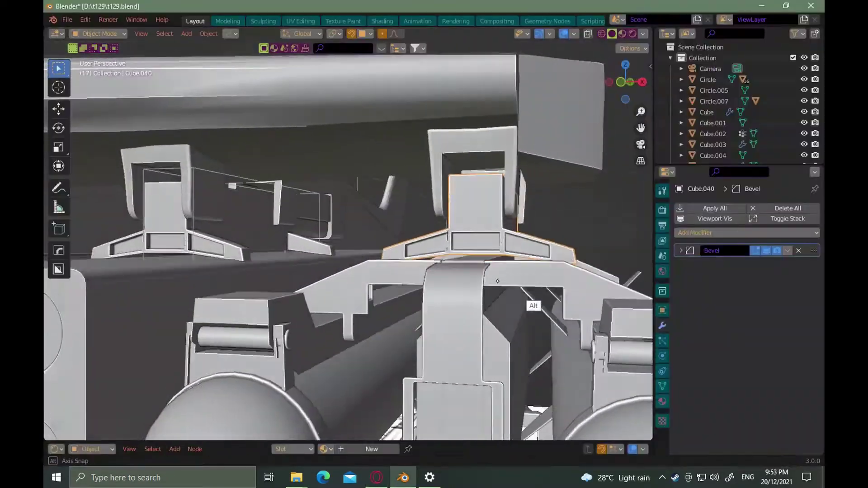
pyautogui.moveTo(515, 289); pyautogui.dragTo(560, 267, button='middle')
pyautogui.press('Tab')
pyautogui.press('Tab')
pyautogui.click(599, 277)
pyautogui.click(459, 280)
pyautogui.keyDown('shift'); pyautogui.click(372, 249); pyautogui.keyUp('shift')
pyautogui.moveTo(479, 272); pyautogui.dragTo(529, 340, button='middle')
pyautogui.press('g')
pyautogui.press('z')
pyautogui.click(473, 294)
# Extrude the underside faces at the ends of the outer pylon bracket downward into legs
pyautogui.press('Tab')
pyautogui.press('Tab')
pyautogui.click(522, 290)
pyautogui.press('Tab')
pyautogui.click(467, 251)
pyautogui.click(497, 267)
pyautogui.click(511, 204)
pyautogui.press('Tab')
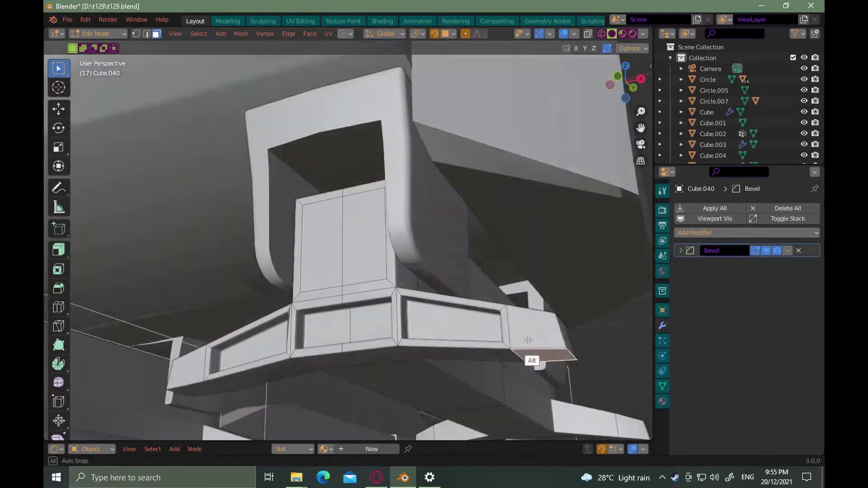
pyautogui.press('e')
pyautogui.keyDown('alt'); pyautogui.moveTo(479, 422); pyautogui.dragTo(478, 353); pyautogui.keyUp('alt')
pyautogui.click(447, 394)
pyautogui.hotkey('alt', 'h')
pyautogui.press('Tab')
pyautogui.hotkey('alt', 'h')
pyautogui.moveTo(477, 352); pyautogui.dragTo(522, 340, button='middle')
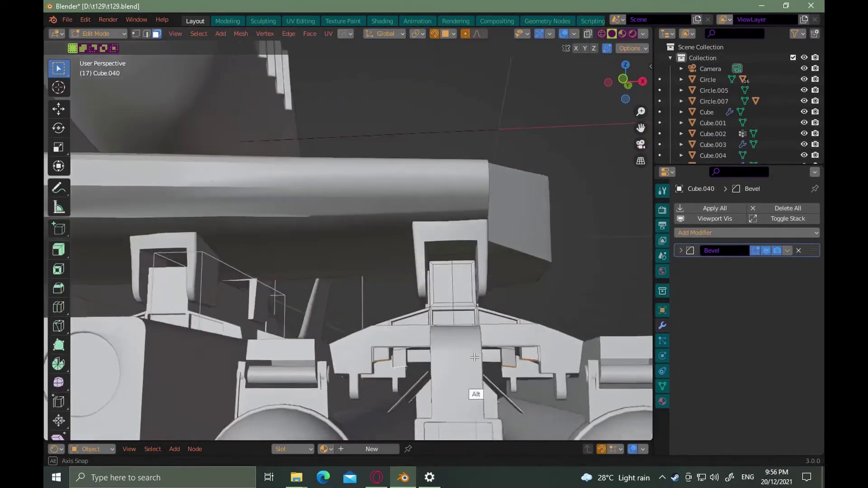
# Select the inward-facing ends of the bracket's legs and extend them about 0.03 m with Shrink/Fatten
pyautogui.moveTo(474, 358); pyautogui.dragTo(523, 383, button='middle')
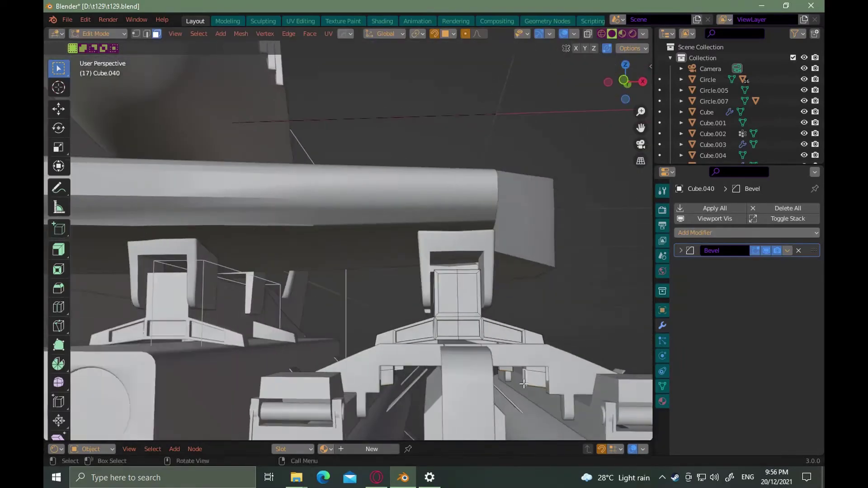
pyautogui.keyDown('shift'); pyautogui.click(373, 382); pyautogui.keyUp('shift')
pyautogui.keyDown('alt'); pyautogui.moveTo(372, 382); pyautogui.dragTo(437, 393); pyautogui.keyUp('alt')
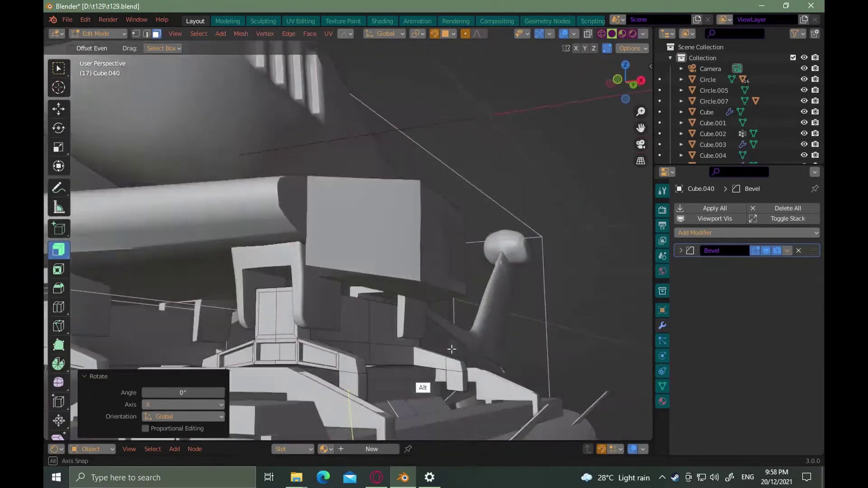
pyautogui.keyDown('alt'); pyautogui.moveTo(451, 349); pyautogui.dragTo(460, 400, button='middle'); pyautogui.keyUp('alt')
pyautogui.hotkey('alt', 's')
pyautogui.keyDown('alt'); pyautogui.moveTo(386, 387); pyautogui.dragTo(413, 334, button='middle'); pyautogui.keyUp('alt')
pyautogui.rightClick(364, 393)
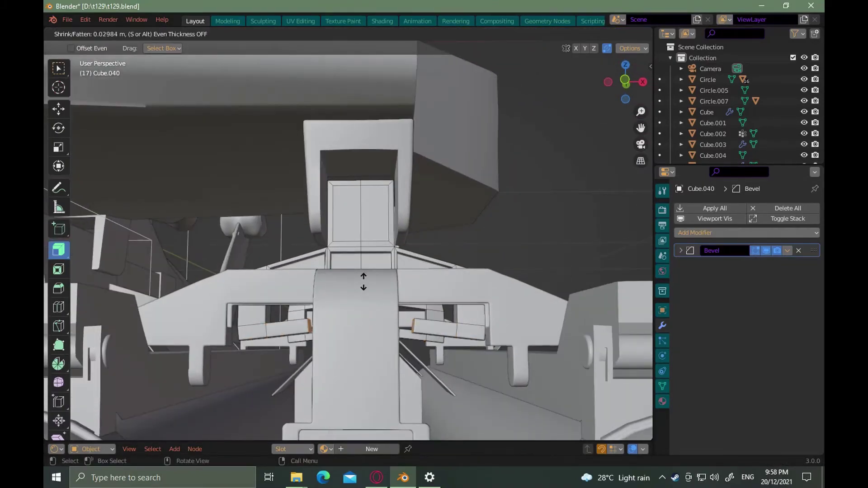
pyautogui.keyDown('alt'); pyautogui.moveTo(389, 299); pyautogui.dragTo(368, 339, button='middle'); pyautogui.keyUp('alt')
pyautogui.scroll(-5, 369, 339)
# Move the selected faces of the bracket's legs down about 0.008 m along Z
pyautogui.press('Tab')
pyautogui.keyDown('alt'); pyautogui.moveTo(420, 314); pyautogui.dragTo(522, 328, button='middle'); pyautogui.keyUp('alt')
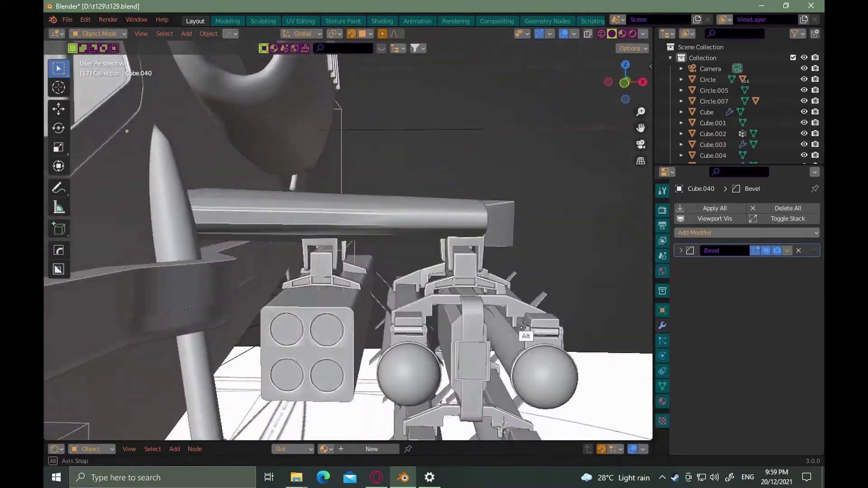
pyautogui.keyDown('alt'); pyautogui.moveTo(521, 327); pyautogui.dragTo(470, 289); pyautogui.keyUp('alt')
pyautogui.press('Tab')
pyautogui.press('g')
pyautogui.press('z')
pyautogui.click(450, 319)
pyautogui.keyDown('alt'); pyautogui.keyDown('shift'); pyautogui.moveTo(471, 289); pyautogui.dragTo(447, 235); pyautogui.keyUp('shift'); pyautogui.keyUp('alt')
pyautogui.keyDown('ctrl'); pyautogui.keyDown('alt'); pyautogui.moveTo(448, 235); pyautogui.dragTo(510, 267); pyautogui.keyUp('alt'); pyautogui.keyUp('ctrl')
pyautogui.keyDown('ctrl'); pyautogui.keyDown('alt'); pyautogui.moveTo(511, 266); pyautogui.dragTo(538, 253); pyautogui.keyUp('alt'); pyautogui.keyUp('ctrl')
pyautogui.keyDown('alt'); pyautogui.moveTo(538, 253); pyautogui.dragTo(549, 316); pyautogui.keyUp('alt')
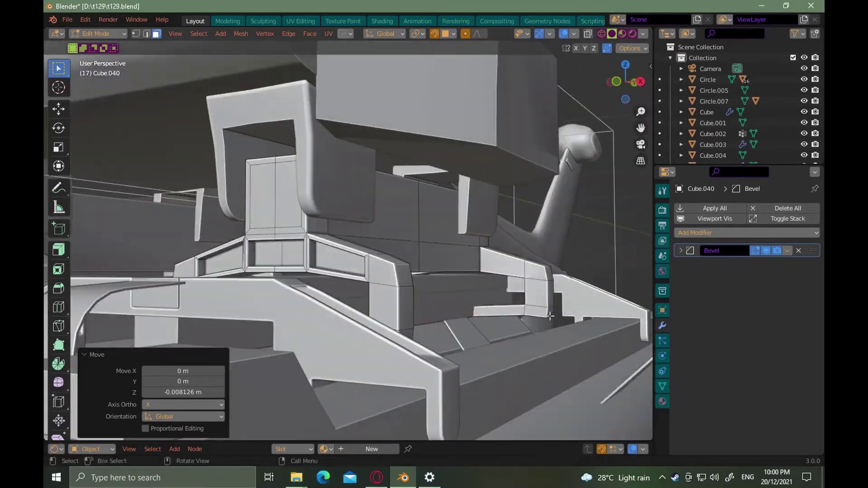
pyautogui.press('2')
pyautogui.moveTo(550, 316); pyautogui.dragTo(308, 337, button='middle')
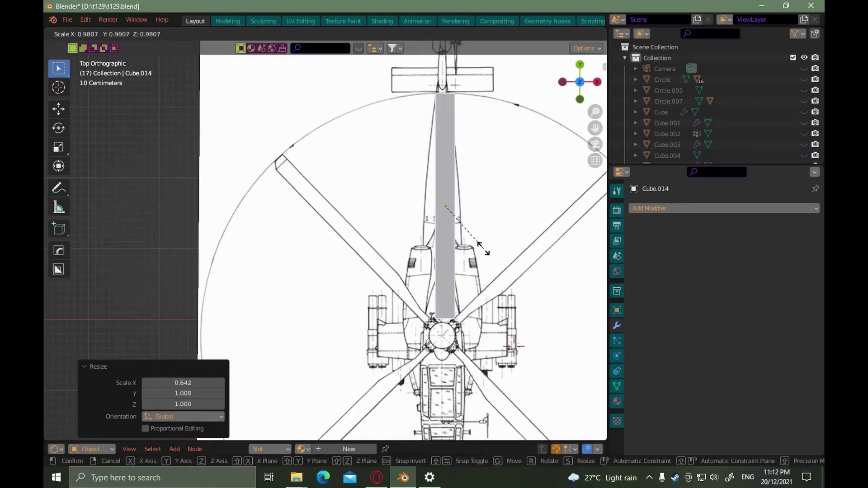
# Resize the rotor blade block against the top blueprint and thin it along Z
pyautogui.press('KP_3')
pyautogui.keyDown('ctrl'); pyautogui.keyDown('alt'); pyautogui.moveTo(448, 236); pyautogui.dragTo(477, 151); pyautogui.keyUp('alt'); pyautogui.keyUp('ctrl')
pyautogui.press('s')
pyautogui.press('z')
pyautogui.click(444, 187)
# Select one of the blade's long edges and move it along Z to taper the profile
pyautogui.keyDown('alt'); pyautogui.moveTo(447, 263); pyautogui.dragTo(462, 246); pyautogui.keyUp('alt')
pyautogui.press('Tab')
pyautogui.click(457, 220)
pyautogui.press('g')
pyautogui.press('z')
pyautogui.click(486, 234)
# Bevel the blade's selected long edges with five segments
pyautogui.keyDown('shift'); pyautogui.click(379, 269); pyautogui.keyUp('shift')
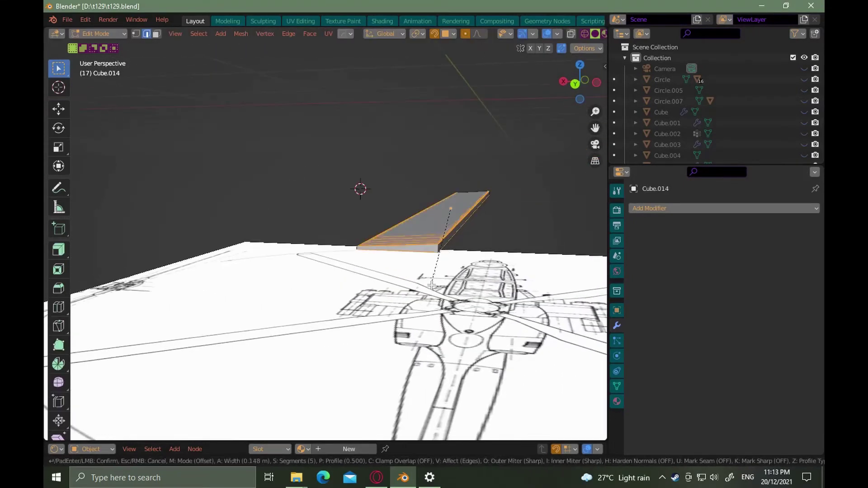
pyautogui.hotkey('ctrl', 'b')
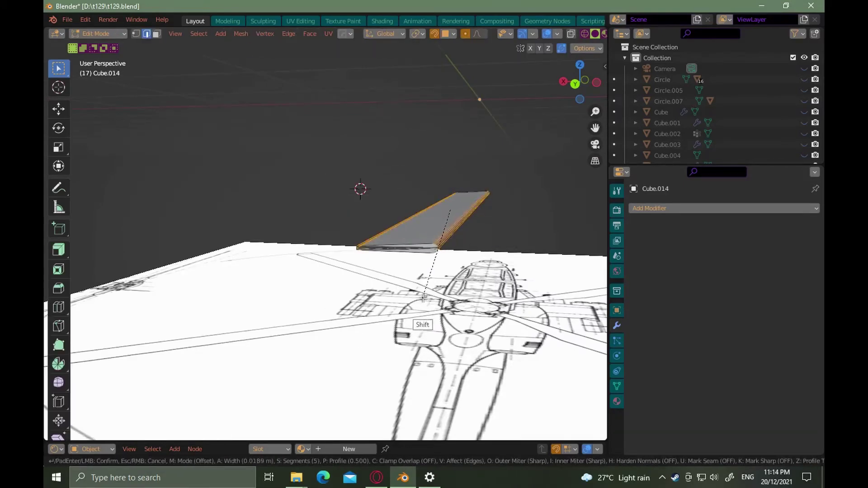
pyautogui.click(440, 268)
# Bevel the blade's thin trailing edge about 0.0056 m wide with five segments and scale it to 0.306 along Z
pyautogui.keyDown('alt'); pyautogui.moveTo(439, 269); pyautogui.dragTo(446, 246, button='middle'); pyautogui.keyUp('alt')
pyautogui.keyDown('alt'); pyautogui.moveTo(447, 246); pyautogui.dragTo(435, 244); pyautogui.keyUp('alt')
pyautogui.click(425, 185)
pyautogui.hotkey('ctrl', 'b')
pyautogui.click(426, 254)
pyautogui.press('s')
pyautogui.press('z')
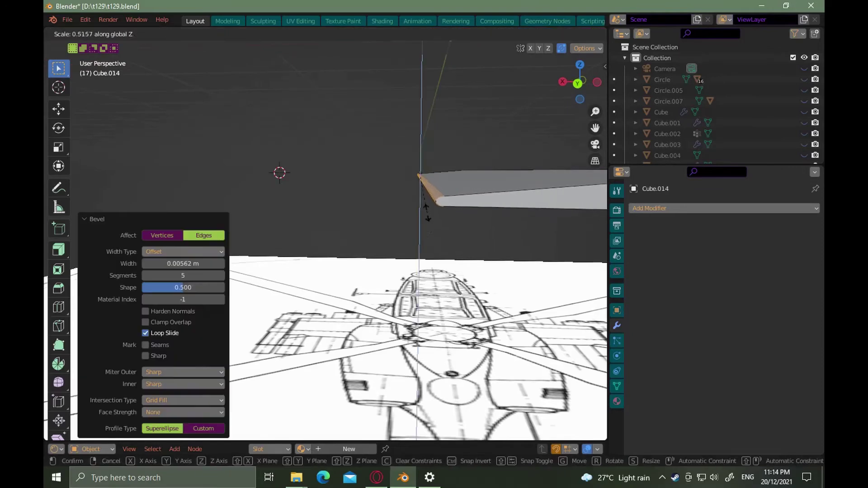
pyautogui.click(428, 206)
pyautogui.moveTo(429, 208)
pyautogui.keyDown('ctrl'); pyautogui.keyDown('alt'); pyautogui.mouseDown()
pyautogui.moveTo(442, 233)
pyautogui.moveTo(446, 213)
pyautogui.mouseUp(); pyautogui.keyUp('alt'); pyautogui.keyUp('ctrl')
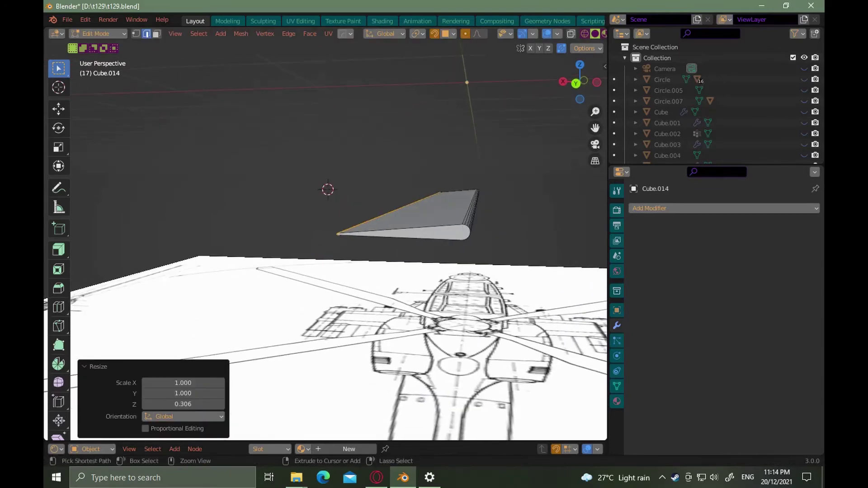
# Raise the blade's upper surface along Z with proportional editing to form an airfoil profile
pyautogui.doubleClick(437, 217)
pyautogui.click(438, 211)
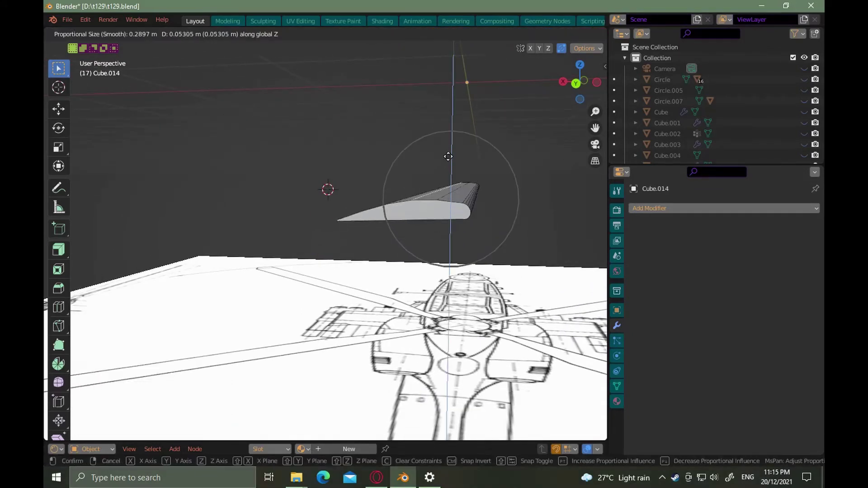
pyautogui.click(448, 165)
# Scale the whole blade along Z and apply its location, rotation and scale
pyautogui.moveTo(452, 257)
pyautogui.keyDown('alt'); pyautogui.mouseDown()
pyautogui.moveTo(444, 233)
pyautogui.moveTo(461, 225)
pyautogui.moveTo(452, 253)
pyautogui.mouseUp(); pyautogui.keyUp('alt')
pyautogui.press('Tab')
pyautogui.press('s')
pyautogui.press('z')
pyautogui.click(452, 194)
pyautogui.hotkey('ctrl', 'a')
pyautogui.click(452, 199)
pyautogui.keyDown('alt'); pyautogui.moveTo(434, 149); pyautogui.dragTo(469, 177); pyautogui.keyUp('alt')
pyautogui.press('KP_7')
pyautogui.keyDown('ctrl'); pyautogui.keyDown('alt'); pyautogui.moveTo(529, 285); pyautogui.dragTo(502, 238); pyautogui.keyUp('alt'); pyautogui.keyUp('ctrl')
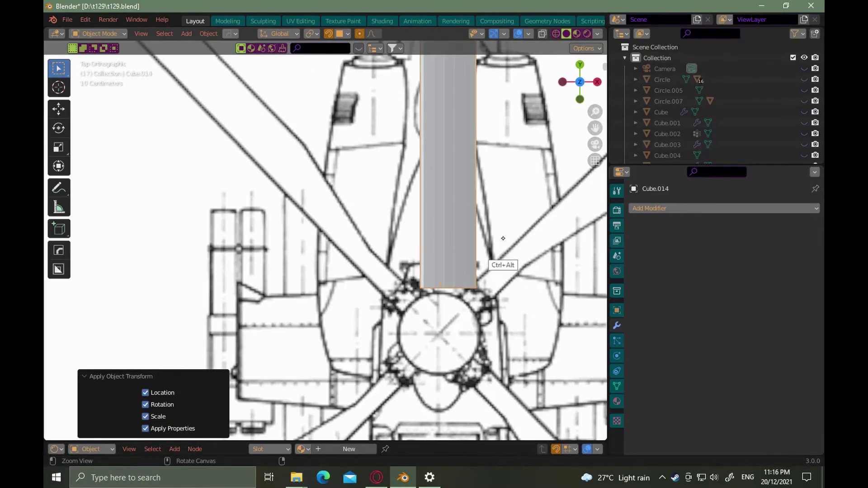
pyautogui.scroll(-3, 503, 238)
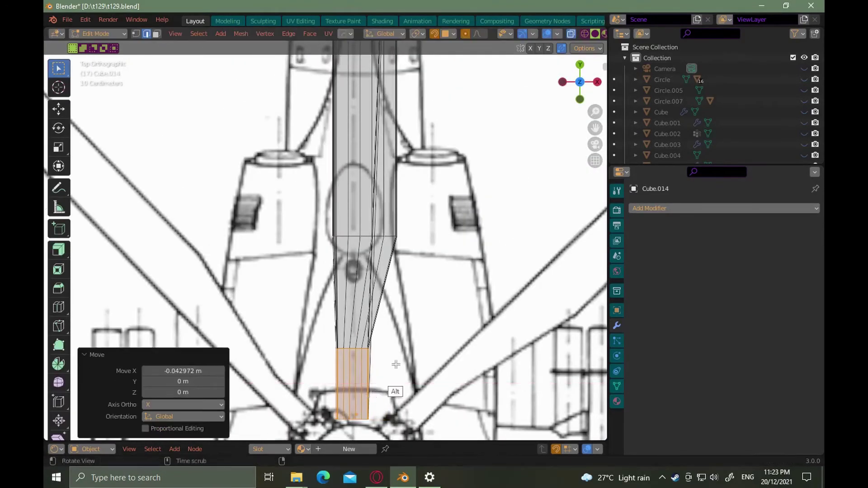
pyautogui.keyDown('alt'); pyautogui.moveTo(395, 364); pyautogui.dragTo(479, 398); pyautogui.keyUp('alt')
pyautogui.keyDown('alt'); pyautogui.moveTo(470, 316); pyautogui.dragTo(452, 362); pyautogui.keyUp('alt')
pyautogui.press('Tab')
pyautogui.keyDown('alt'); pyautogui.moveTo(452, 357); pyautogui.dragTo(454, 303); pyautogui.keyUp('alt')
# Flatten the selected edges at the blade root with a Z scale of 0 and move them along Z
pyautogui.press('Tab')
pyautogui.click(455, 321)
pyautogui.press('Return')
pyautogui.keyDown('shift'); pyautogui.click(362, 290); pyautogui.keyUp('shift')
pyautogui.press('s')
pyautogui.press('z')
pyautogui.press('0')
pyautogui.press('Return')
pyautogui.press('g')
pyautogui.press('z')
pyautogui.click(335, 282)
# Select the row of edges crossing the blade near its root and flatten it with a Z scale of 0
pyautogui.click(318, 255)
pyautogui.click(338, 325)
pyautogui.keyDown('shift'); pyautogui.click(317, 299); pyautogui.keyUp('shift')
pyautogui.keyDown('shift'); pyautogui.click(298, 280); pyautogui.keyUp('shift')
pyautogui.keyDown('shift'); pyautogui.click(273, 260); pyautogui.keyUp('shift')
pyautogui.press('s')
pyautogui.press('z')
pyautogui.press('0')
pyautogui.press('Return')
# Rotate the flattened row of blade edges about Y and scale it along Z
pyautogui.press('r')
pyautogui.press('y')
pyautogui.click(385, 272)
pyautogui.press('s')
pyautogui.press('z')
pyautogui.click(422, 289)
# Select the edges crossing the blade's upper surface where the root section meets the taper
pyautogui.click(399, 250)
pyautogui.keyDown('shift'); pyautogui.click(356, 237); pyautogui.keyUp('shift')
pyautogui.keyDown('shift'); pyautogui.click(291, 207); pyautogui.keyUp('shift')
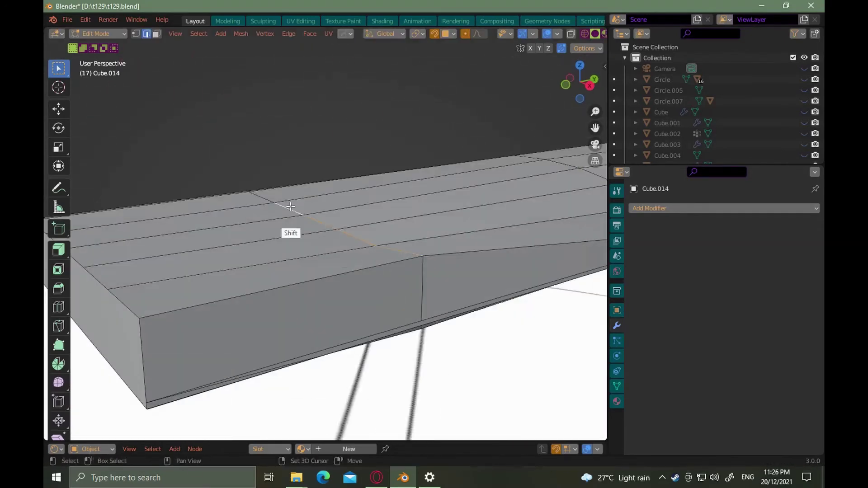
pyautogui.press('Return')
# Cut new edges near the blade root with the Knife tool and merge the selected vertices
pyautogui.keyDown('alt'); pyautogui.moveTo(360, 286); pyautogui.dragTo(354, 365); pyautogui.keyUp('alt')
pyautogui.press('k')
pyautogui.keyDown('alt'); pyautogui.moveTo(385, 359); pyautogui.dragTo(487, 330); pyautogui.keyUp('alt')
pyautogui.press('m')
pyautogui.click(382, 351)
pyautogui.scroll(-6, 400, 353)
pyautogui.scroll(7, 403, 352)
pyautogui.press('k')
# Slide the lower vertex on the blade root's side along its vertical edge
pyautogui.keyDown('shift'); pyautogui.click(475, 241); pyautogui.keyUp('shift')
pyautogui.click(490, 327)
pyautogui.press('g')
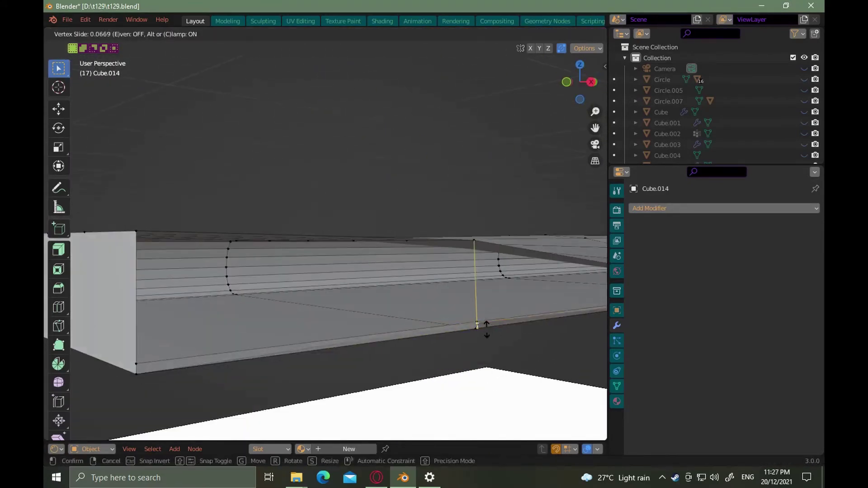
pyautogui.click(488, 330)
# Select the corner vertices along the blade root's open side and fill the gaps with faces
pyautogui.keyDown('shift'); pyautogui.click(474, 243); pyautogui.keyUp('shift')
pyautogui.keyDown('shift'); pyautogui.click(121, 243); pyautogui.keyUp('shift')
pyautogui.keyDown('shift'); pyautogui.click(122, 373); pyautogui.keyUp('shift')
pyautogui.press('f')
pyautogui.keyDown('shift'); pyautogui.click(591, 285); pyautogui.keyUp('shift')
pyautogui.press('f')
# Box-select the vertices at the blade's root end and scale them along Z
pyautogui.keyDown('alt'); pyautogui.moveTo(429, 318); pyautogui.dragTo(507, 333); pyautogui.keyUp('alt')
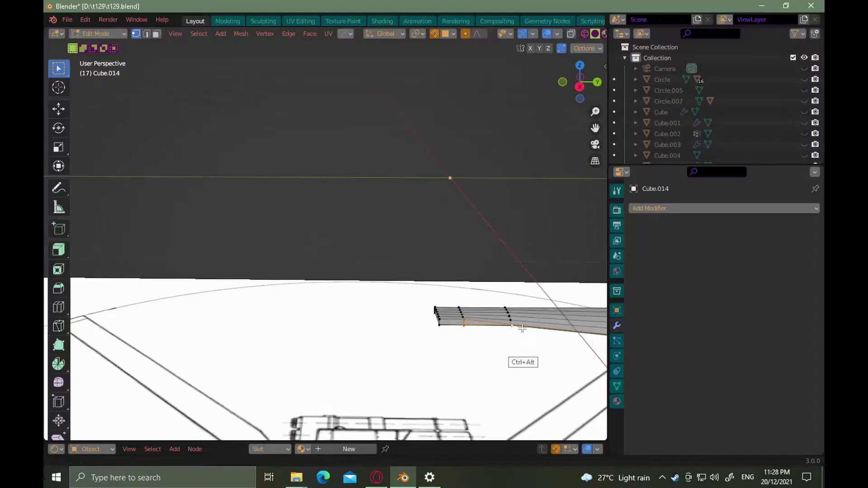
pyautogui.moveTo(468, 339); pyautogui.dragTo(406, 275)
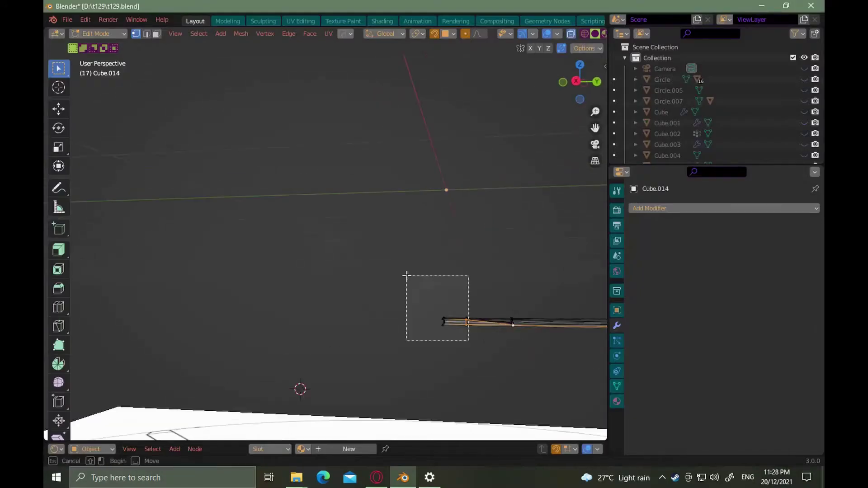
pyautogui.keyDown('alt'); pyautogui.moveTo(487, 358); pyautogui.dragTo(482, 367); pyautogui.keyUp('alt')
pyautogui.press('s')
pyautogui.press('z')
pyautogui.click(471, 393)
# Scale the blade along X against the top-view blueprint
pyautogui.press('Tab')
pyautogui.keyDown('alt'); pyautogui.moveTo(465, 339); pyautogui.dragTo(508, 378); pyautogui.keyUp('alt')
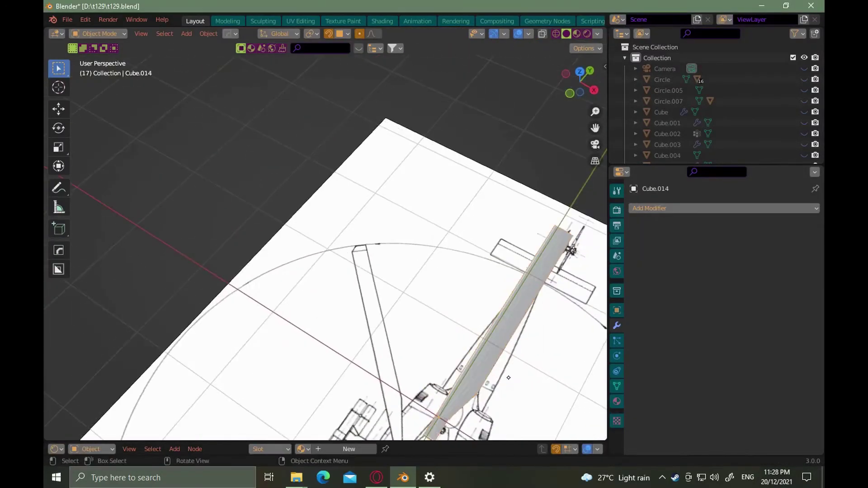
pyautogui.press('KP_7')
pyautogui.press('s')
pyautogui.press('x')
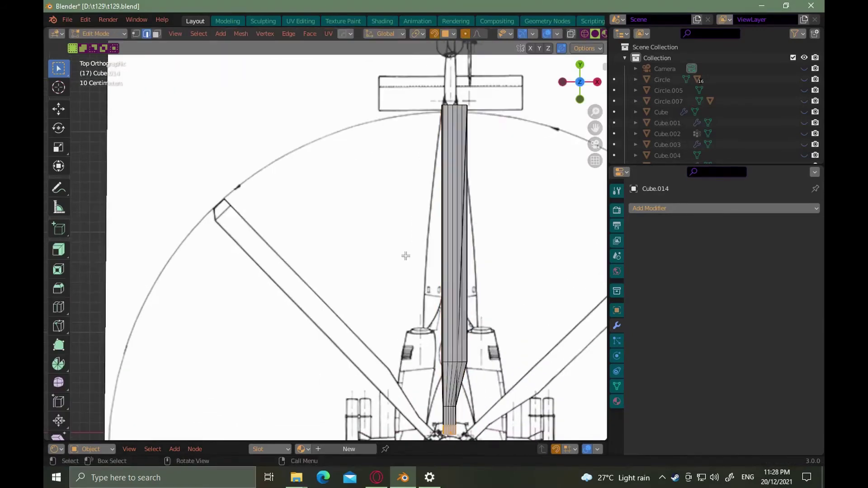
pyautogui.scroll(8, 405, 254)
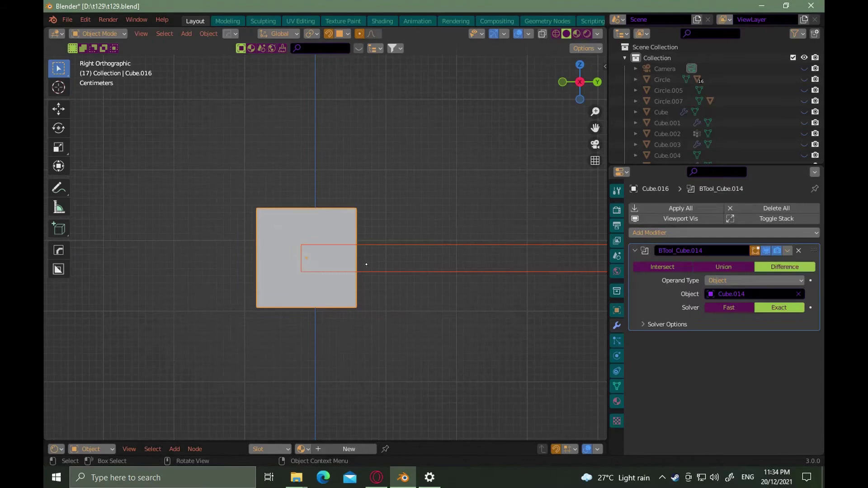
# Cut a slot through the block at the blade root with a Boolean Difference and apply the modifier
pyautogui.moveTo(364, 261); pyautogui.dragTo(414, 291, button='middle')
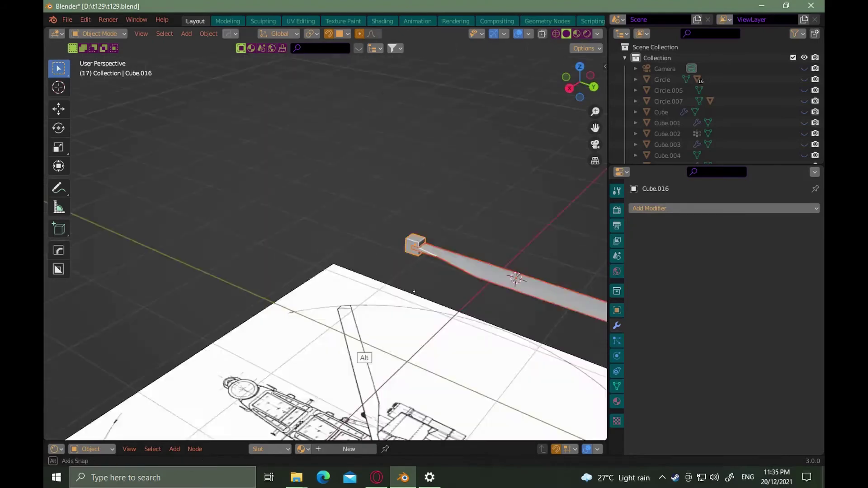
pyautogui.keyDown('shift'); pyautogui.click(407, 326); pyautogui.keyUp('shift')
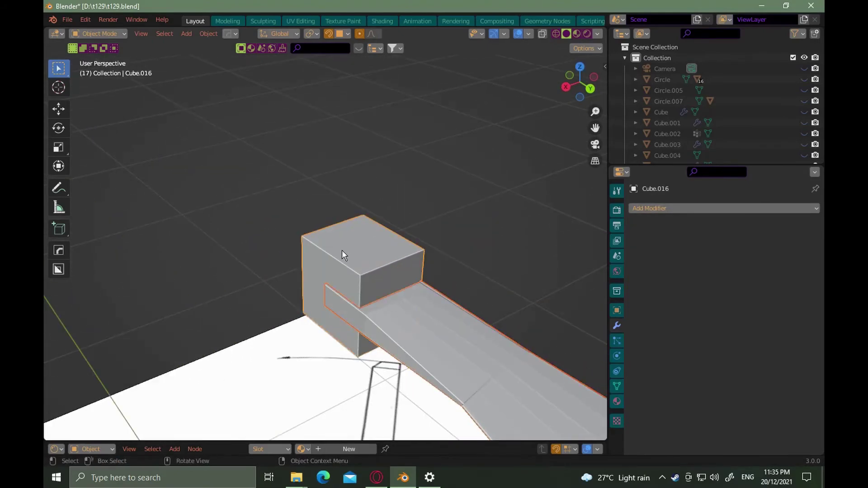
pyautogui.press('ctrl+KP_Subtract')
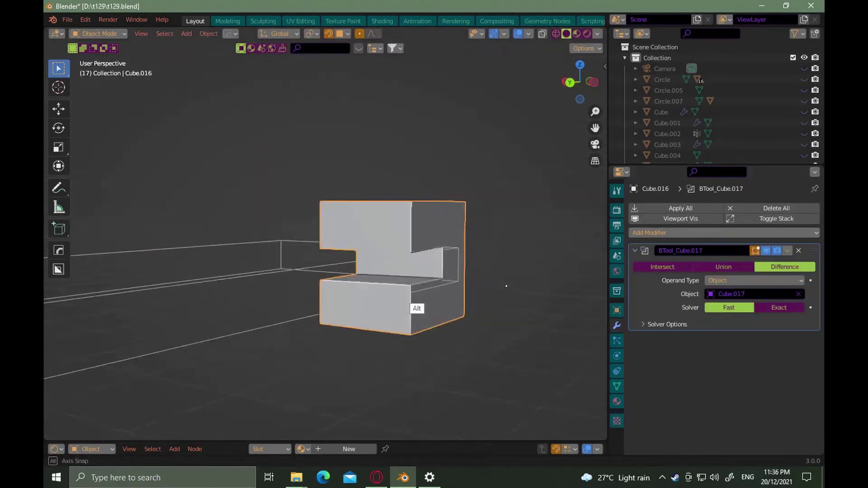
pyautogui.moveTo(506, 286); pyautogui.dragTo(602, 296, button='middle')
pyautogui.click(787, 250)
pyautogui.click(769, 262)
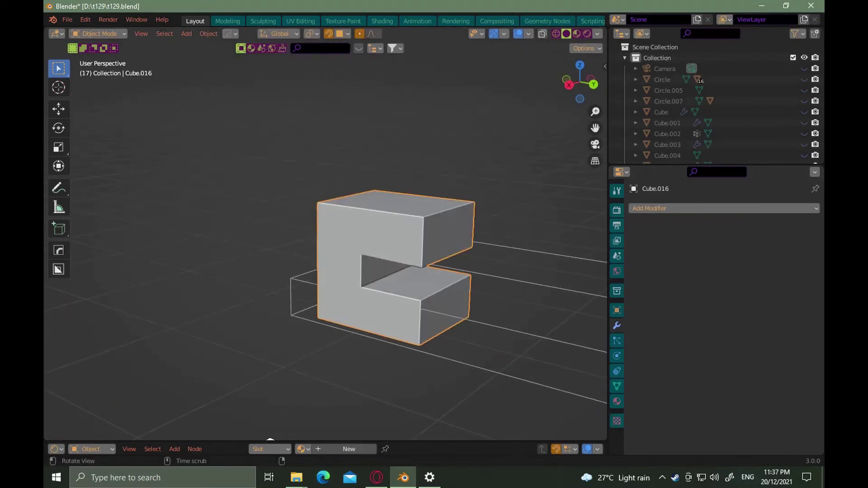
# Select the slotted block's upper and lower faces and scale them to 0.705 along Z
pyautogui.click(544, 270)
pyautogui.click(403, 204)
pyautogui.keyDown('alt'); pyautogui.moveTo(406, 265); pyautogui.dragTo(409, 240); pyautogui.keyUp('alt')
pyautogui.press('s')
pyautogui.press('z')
pyautogui.click(410, 285)
# Add a loop cut across the slotted block and bevel the selected edges
pyautogui.hotkey('ctrl', 'r')
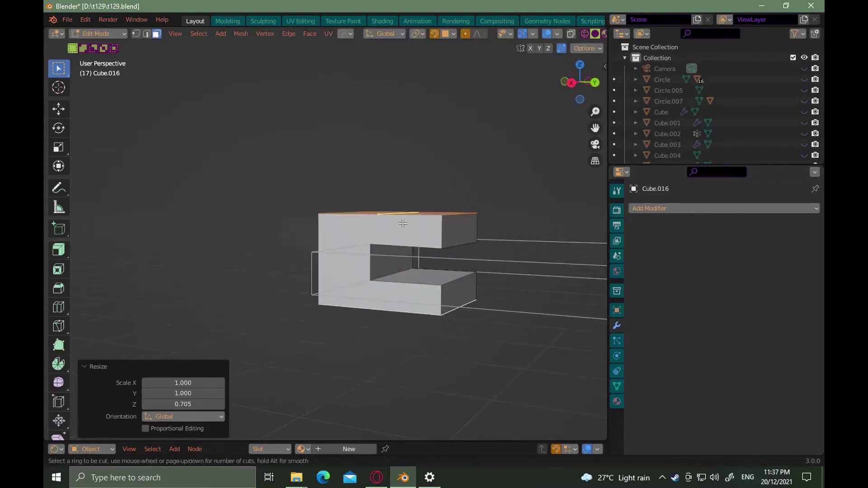
pyautogui.click(403, 221)
pyautogui.keyDown('alt'); pyautogui.moveTo(405, 316); pyautogui.dragTo(408, 280); pyautogui.keyUp('alt')
pyautogui.keyDown('alt'); pyautogui.moveTo(408, 280); pyautogui.dragTo(497, 290, button='middle'); pyautogui.keyUp('alt')
pyautogui.click(452, 298)
pyautogui.click(455, 203)
pyautogui.hotkey('ctrl', 'b')
pyautogui.press('Tab')
# Slide the vertices at the slot's open end along their edges to clean up the block's corners
pyautogui.click(407, 217)
pyautogui.press('g')
pyautogui.press('g')
pyautogui.click(490, 295)
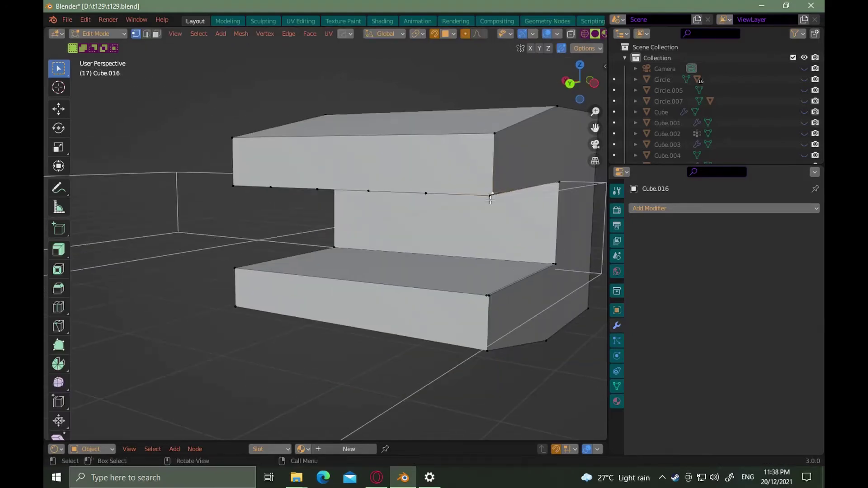
pyautogui.press('g')
pyautogui.press('g')
pyautogui.click(513, 293)
# Select the vertical corner edges at the tips of the block's two prongs
pyautogui.press('2')
pyautogui.moveTo(407, 283); pyautogui.dragTo(498, 281, button='middle')
pyautogui.keyDown('ctrl'); pyautogui.keyDown('alt'); pyautogui.keyDown('shift'); pyautogui.click(386, 292); pyautogui.keyUp('shift'); pyautogui.keyUp('alt'); pyautogui.keyUp('ctrl')
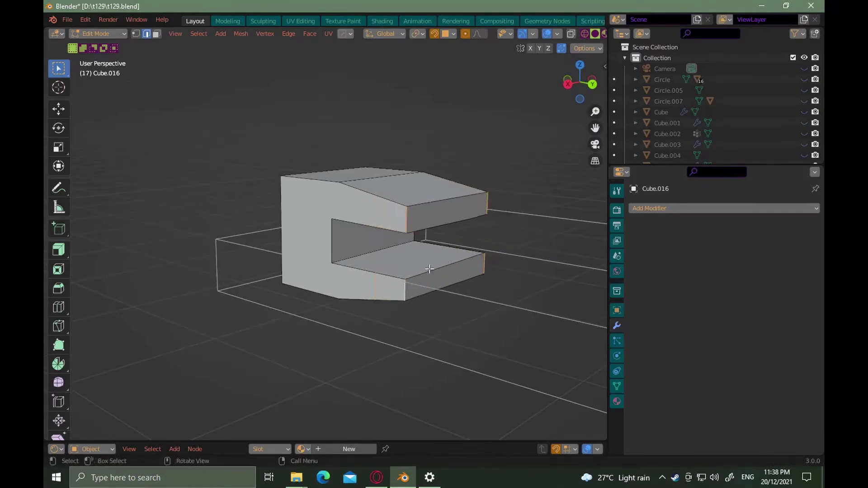
# Bring the hidden parts back into view and compare the blade and bracket with the side-view blueprint
pyautogui.press('Tab')
pyautogui.press('KP_Divide')
pyautogui.press('a')
pyautogui.moveTo(389, 290); pyautogui.dragTo(416, 263, button='middle')
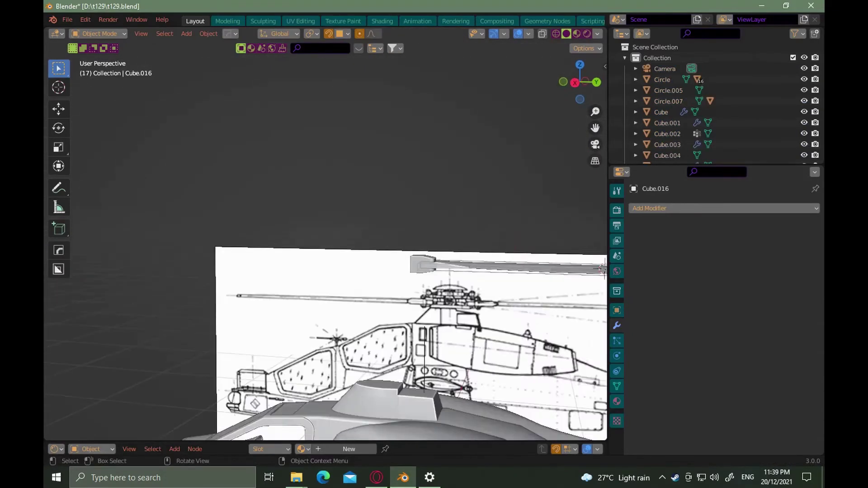
pyautogui.press('KP_3')
pyautogui.scroll(3, 432, 305)
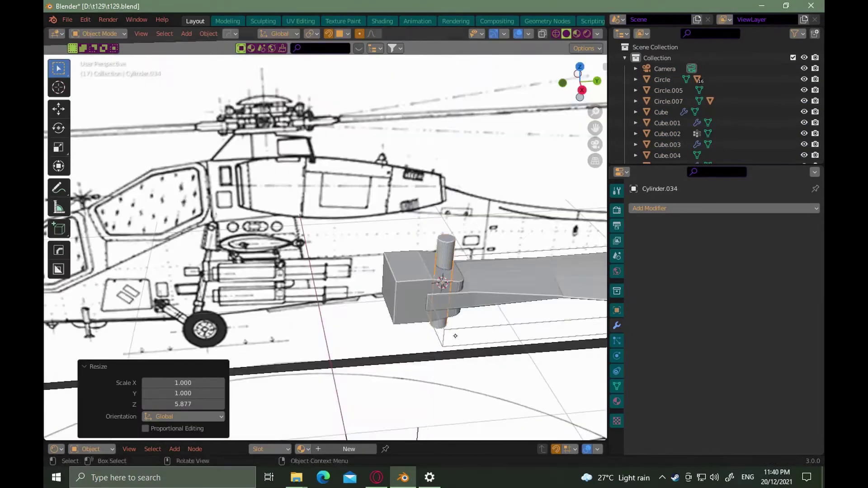
# Move the cylindrical pin in the blade bracket along X and scale its length to about 0.76 along Z
pyautogui.press('g')
pyautogui.press('x')
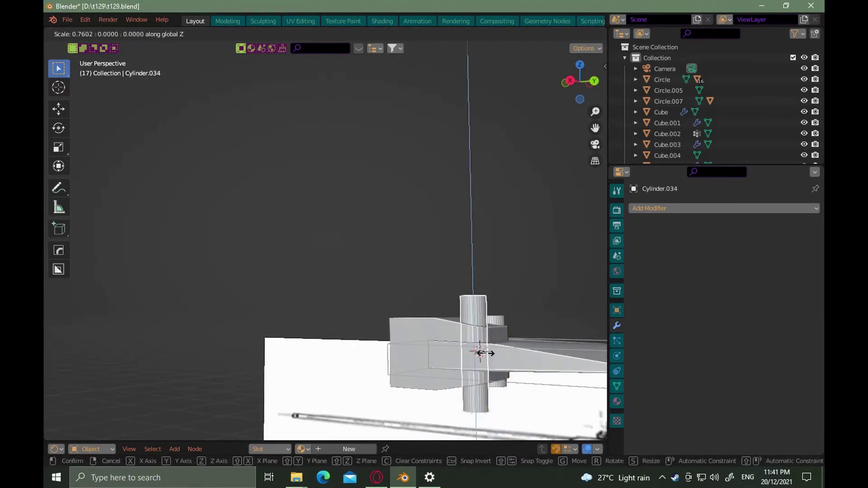
pyautogui.click(480, 353)
pyautogui.moveTo(481, 353); pyautogui.dragTo(482, 367, button='middle')
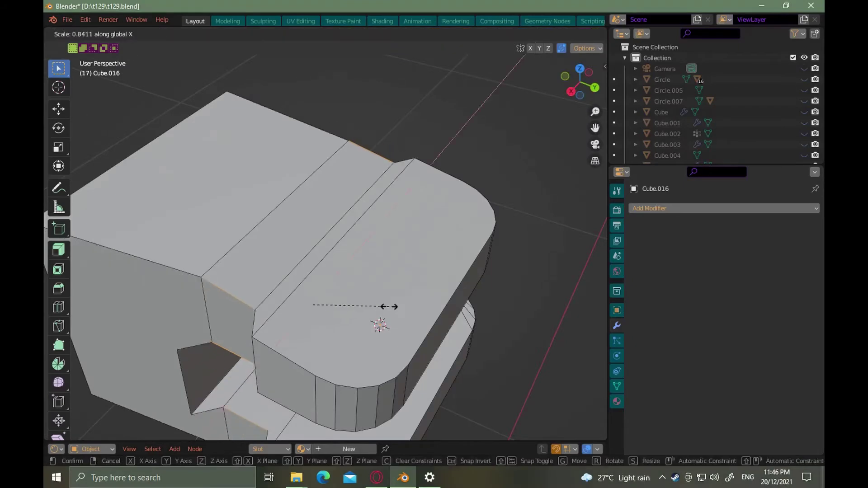
# Narrow the bracket's neck edges to about 0.84 along X and bevel the selected edges
pyautogui.click(388, 306)
pyautogui.moveTo(388, 306); pyautogui.dragTo(443, 311, button='middle')
pyautogui.keyDown('ctrl'); pyautogui.keyDown('alt'); pyautogui.click(454, 355); pyautogui.keyUp('alt'); pyautogui.keyUp('ctrl')
pyautogui.hotkey('ctrl', 'b')
pyautogui.click(429, 325)
pyautogui.press('Tab')
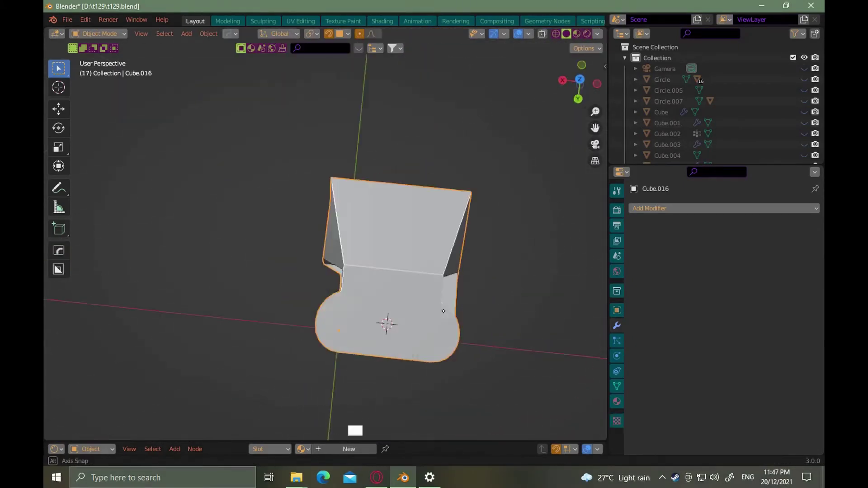
# Bevel the vertical corner edges at the bracket's closed end about 0.028 m wide with five segments
pyautogui.click(401, 327)
pyautogui.moveTo(392, 339); pyautogui.dragTo(370, 295, button='middle')
pyautogui.press('3')
pyautogui.click(367, 317)
pyautogui.press('Tab')
pyautogui.press('Tab')
pyautogui.press('2')
pyautogui.click(342, 290)
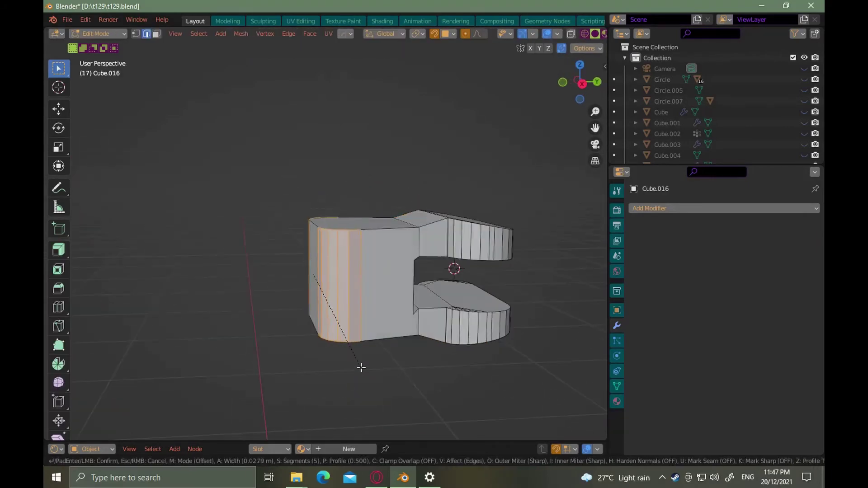
pyautogui.click(361, 367)
pyautogui.press('Tab')
pyautogui.keyDown('alt'); pyautogui.moveTo(361, 367); pyautogui.dragTo(402, 322, button='middle'); pyautogui.keyUp('alt')
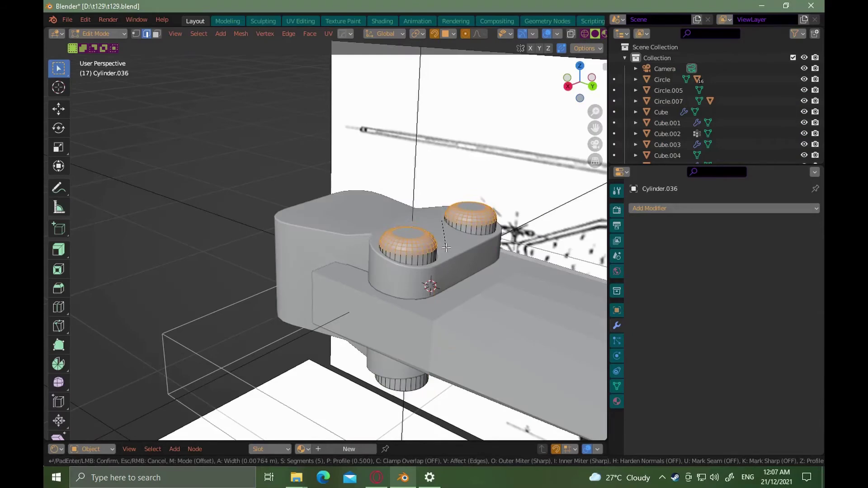
# Bevel the rim edges at the upper and lower ends of both bracket pins with five segments
pyautogui.click(446, 247)
pyautogui.moveTo(446, 247); pyautogui.dragTo(451, 223, button='middle')
pyautogui.hotkey('ctrl', 'b')
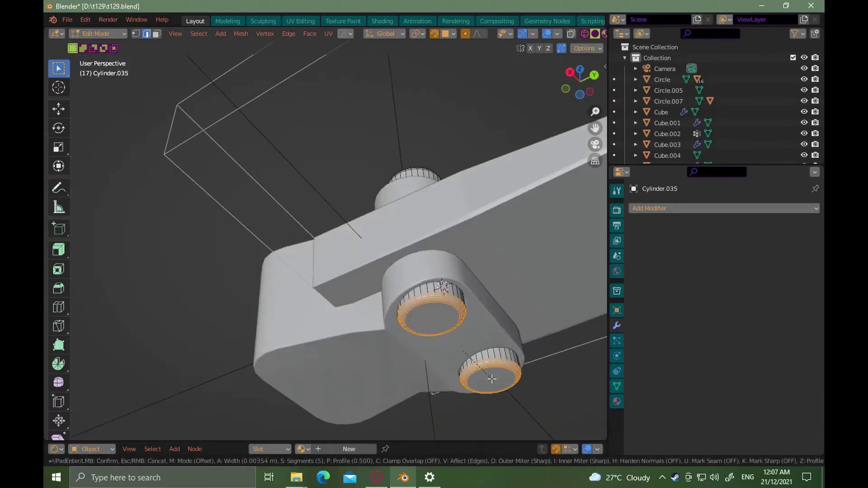
pyautogui.click(470, 335)
# Scale the bevelled bracket pins along Z to adjust how far they protrude
pyautogui.press('Tab')
pyautogui.press('s')
pyautogui.press('z')
pyautogui.click(467, 316)
pyautogui.moveTo(467, 316); pyautogui.dragTo(435, 211, button='middle')
pyautogui.click(413, 193)
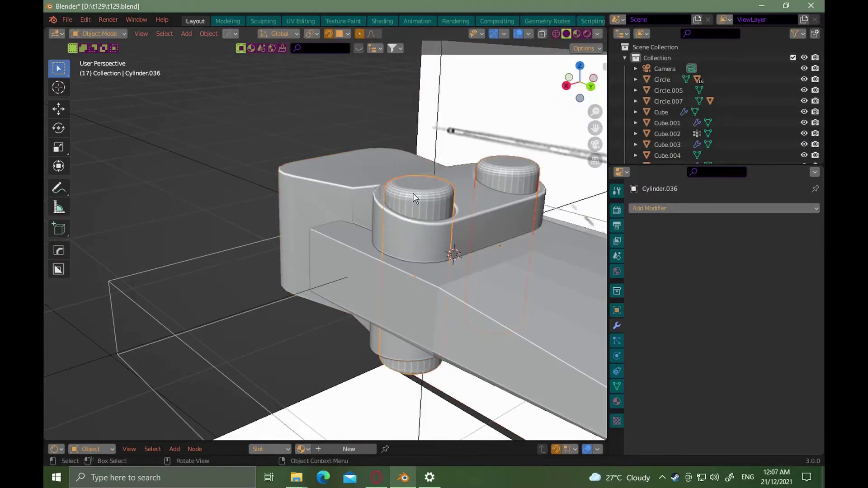
pyautogui.click(428, 201)
# Resize the rotor mast cylinder and move it about -0.06 m along Z beneath the dome cap
pyautogui.scroll(-5, 428, 201)
pyautogui.click(497, 343)
pyautogui.press('h')
pyautogui.keyDown('alt'); pyautogui.moveTo(497, 343); pyautogui.dragTo(502, 261); pyautogui.keyUp('alt')
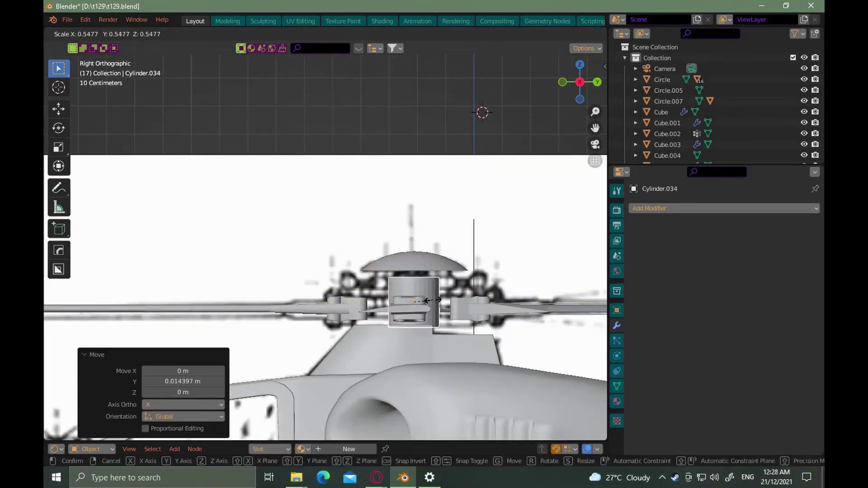
pyautogui.keyDown('alt'); pyautogui.moveTo(445, 336); pyautogui.dragTo(559, 217); pyautogui.keyUp('alt')
pyautogui.keyDown('alt'); pyautogui.moveTo(537, 309); pyautogui.dragTo(561, 312); pyautogui.keyUp('alt')
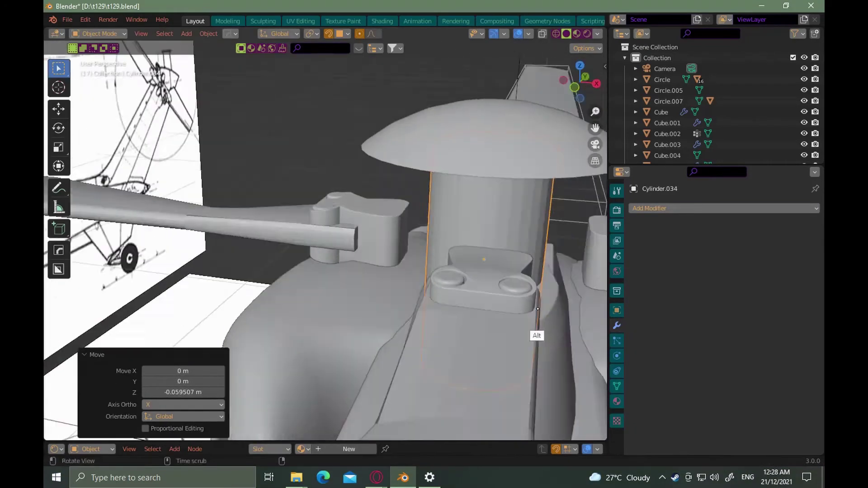
# Add a Solidify modifier with a thickness of 0.003 m to the dome cap above the mast
pyautogui.press('KP_1')
pyautogui.keyDown('shift'); pyautogui.click(394, 172); pyautogui.keyUp('shift')
pyautogui.click(463, 286)
pyautogui.keyDown('alt'); pyautogui.moveTo(464, 285); pyautogui.dragTo(431, 301); pyautogui.keyUp('alt')
pyautogui.press('q')
pyautogui.click(413, 240)
pyautogui.press('q')
pyautogui.click(420, 248)
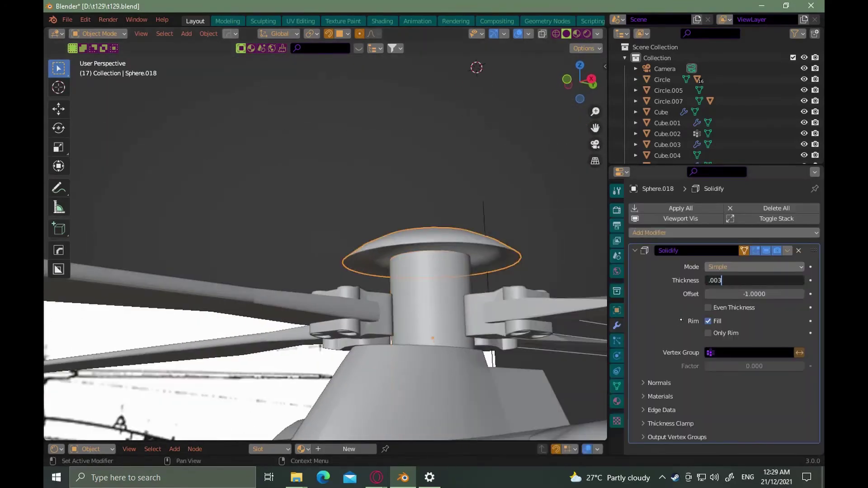
pyautogui.press('Return')
# Add a Subdivision Surface modifier to the solidified dome cap
pyautogui.press('q')
pyautogui.click(421, 289)
pyautogui.keyDown('ctrl'); pyautogui.keyDown('alt'); pyautogui.moveTo(403, 312); pyautogui.dragTo(464, 274); pyautogui.keyUp('alt'); pyautogui.keyUp('ctrl')
pyautogui.click(649, 232)
pyautogui.click(601, 407)
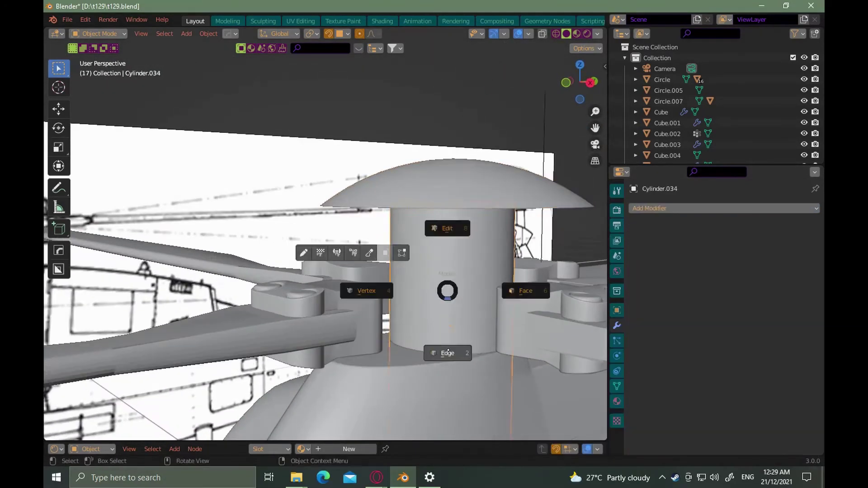
# Bevel the edge loop around the lower part of the rotor mast
pyautogui.press('Tab')
pyautogui.keyDown('alt'); pyautogui.click(439, 338); pyautogui.keyUp('alt')
pyautogui.hotkey('ctrl', 'b')
pyautogui.click(439, 339)
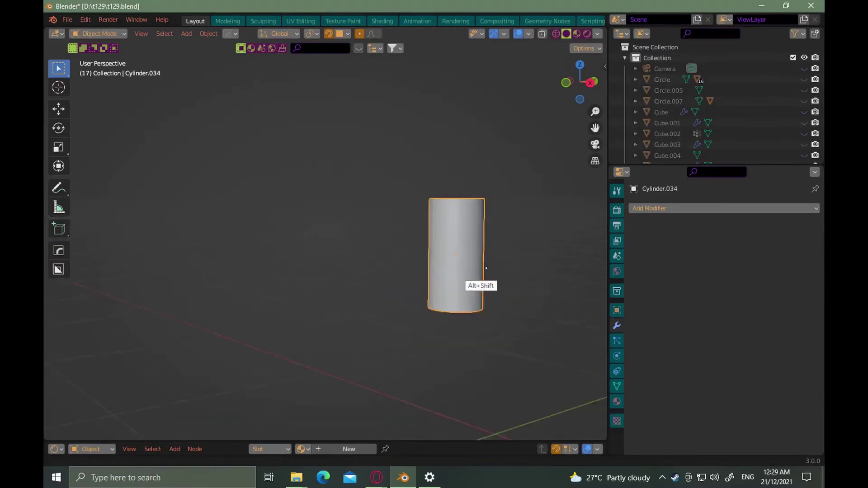
# Scale the rotor mast's lower edge loops inward to form a narrower lower section with a tapered shoulder
pyautogui.scroll(4, 420, 248)
pyautogui.press('s')
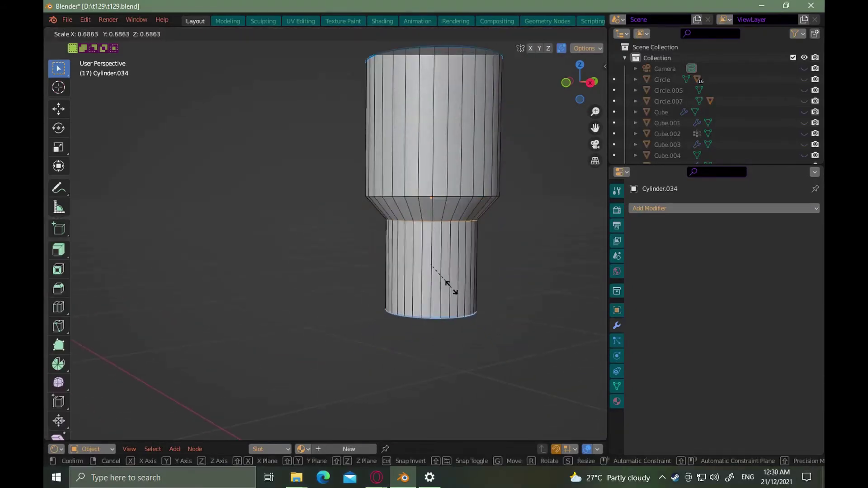
pyautogui.click(441, 271)
pyautogui.scroll(-3, 441, 271)
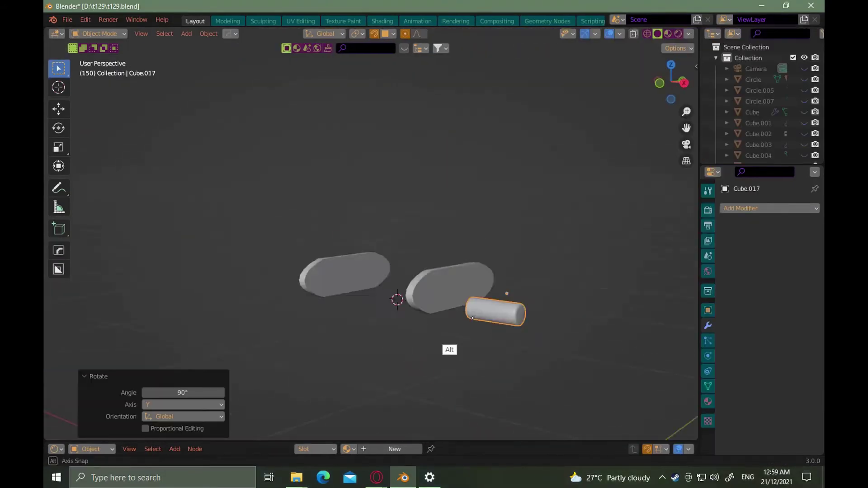
# Move the small cylindrical pin along X until it passes through the front link plate
pyautogui.click(363, 269)
pyautogui.keyDown('ctrl'); pyautogui.moveTo(394, 221); pyautogui.dragTo(429, 260, button='middle'); pyautogui.keyUp('ctrl')
pyautogui.press('g')
pyautogui.press('x')
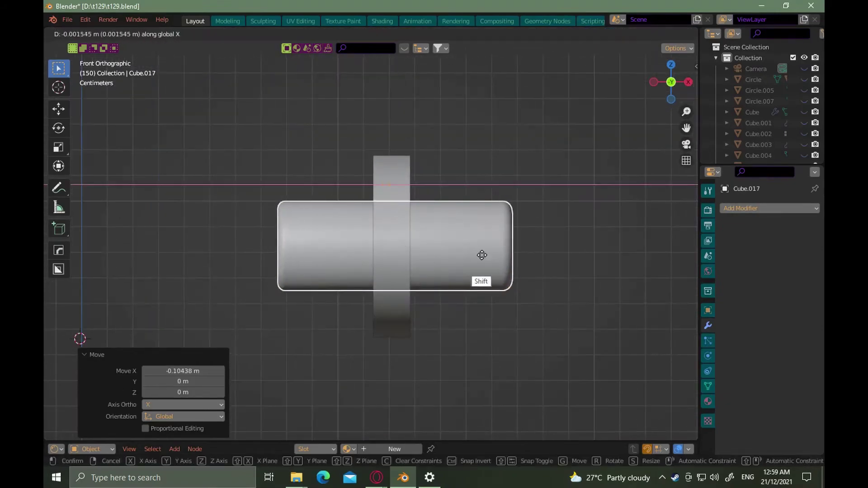
pyautogui.click(483, 256)
# Scale the pin's length along X and shift it about -0.012 m along X through the plate
pyautogui.press('s')
pyautogui.press('x')
pyautogui.press('x')
pyautogui.click(364, 253)
pyautogui.keyDown('ctrl'); pyautogui.keyDown('alt'); pyautogui.moveTo(363, 254); pyautogui.dragTo(409, 273); pyautogui.keyUp('alt'); pyautogui.keyUp('ctrl')
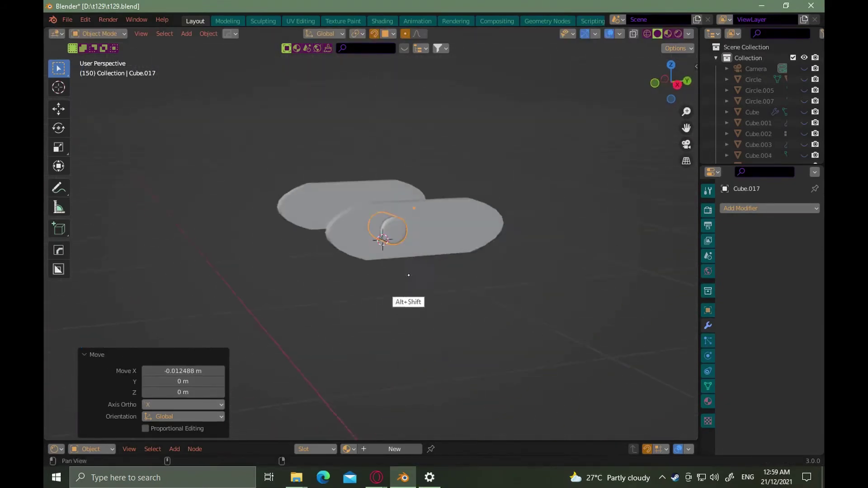
# Move the pin along Y to the rounded end of the link plate in the side view
pyautogui.press('KP_3')
pyautogui.press('g')
pyautogui.press('y')
pyautogui.click(362, 235)
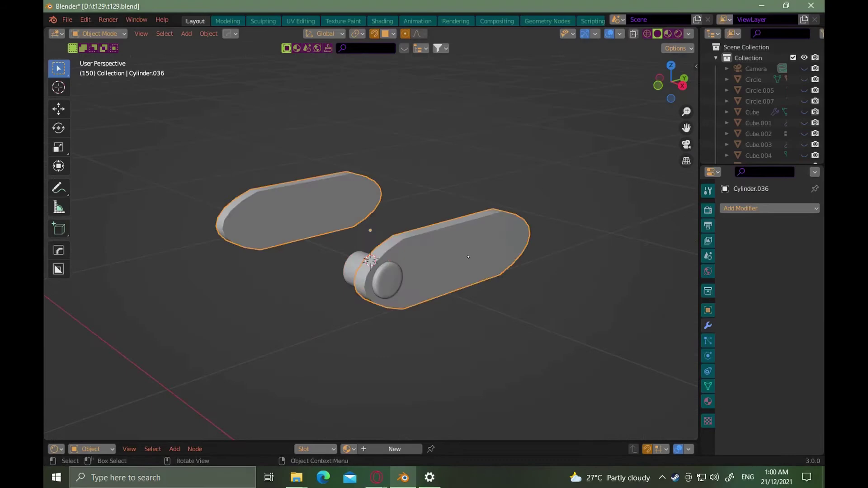
# Add a 0.002 m, three-segment Bevel modifier and a Subdivision Surface modifier to the pair of link plates
pyautogui.hotkey('ctrl', 'b')
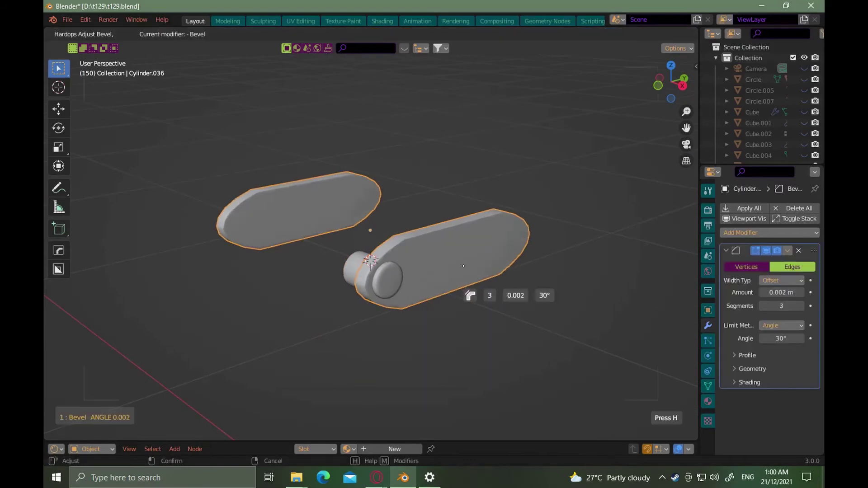
pyautogui.click(746, 233)
pyautogui.click(606, 404)
pyautogui.moveTo(452, 281); pyautogui.dragTo(434, 272, button='middle')
pyautogui.keyDown('ctrl'); pyautogui.moveTo(433, 272); pyautogui.dragTo(425, 253, button='middle'); pyautogui.keyUp('ctrl')
# Move the link plates' rounded end geometry about 0.006 m along Y with smooth proportional editing
pyautogui.click(324, 249)
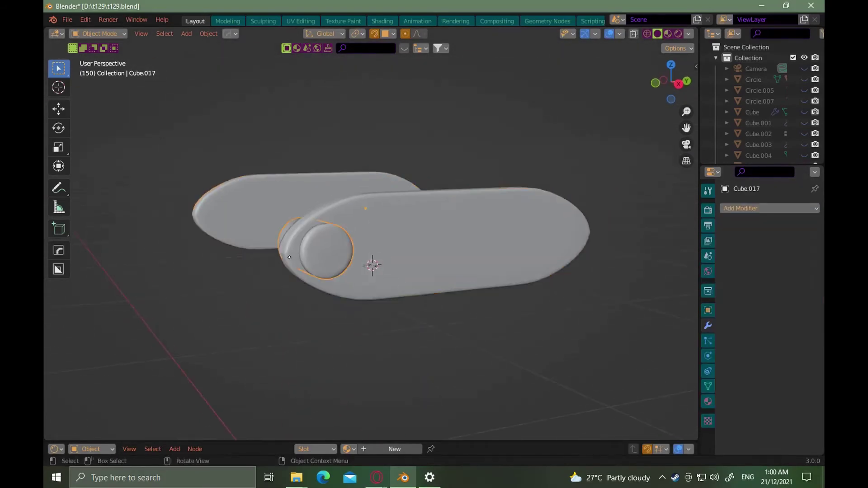
pyautogui.click(321, 250)
pyautogui.press('Tab')
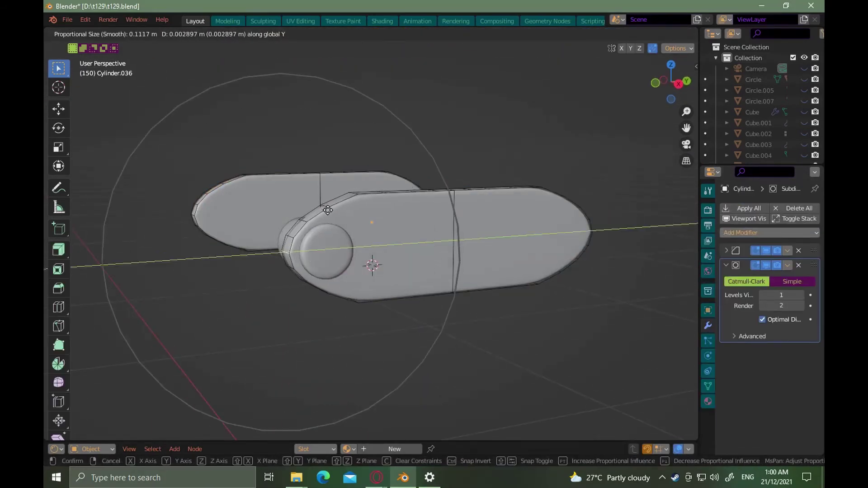
pyautogui.rightClick(344, 233)
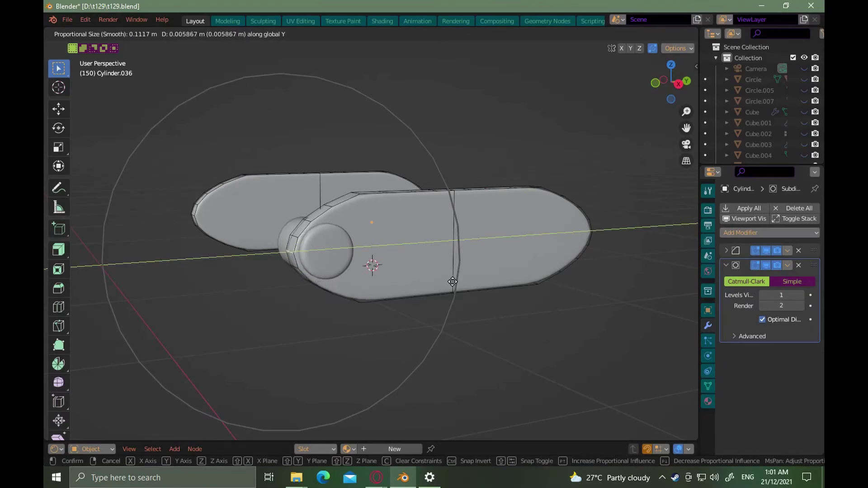
pyautogui.click(452, 281)
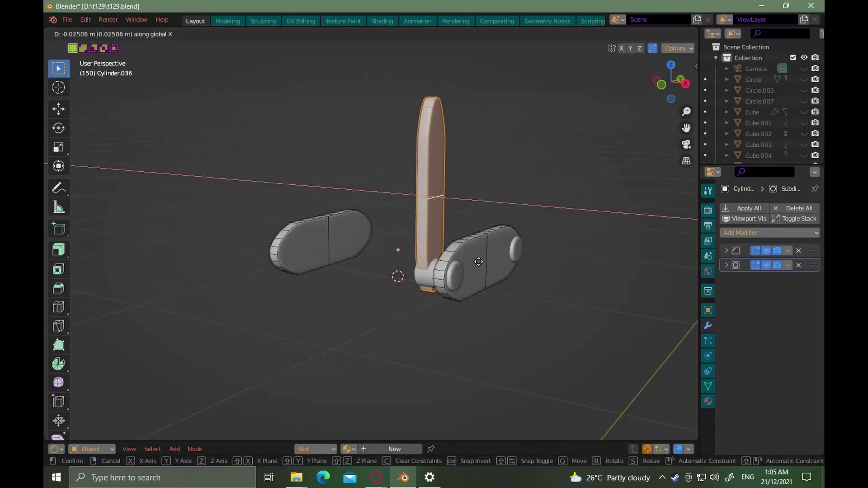
# Move the upright link plate about -0.024 m along X and scale it to 0.365 along Z
pyautogui.press('Return')
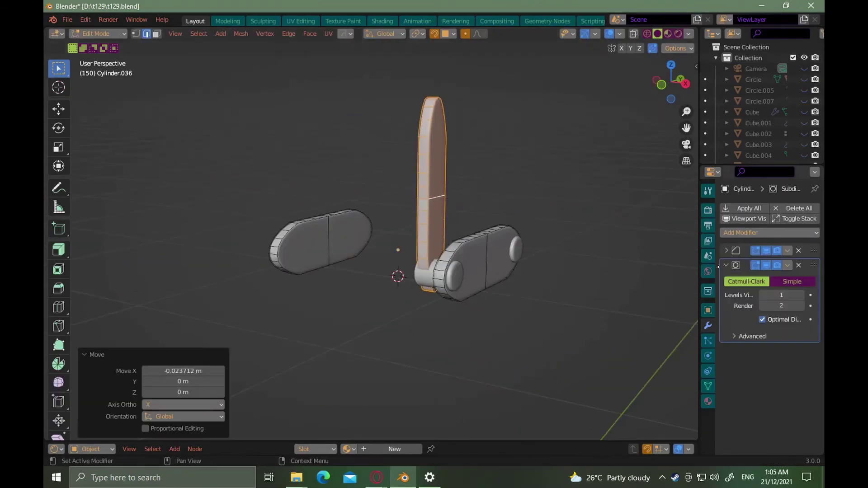
pyautogui.press('s')
pyautogui.press('z')
pyautogui.keyDown('alt'); pyautogui.moveTo(479, 226); pyautogui.dragTo(423, 250); pyautogui.keyUp('alt')
pyautogui.click(434, 210)
# Move the shortened upright plate down along Z so its lower end sits at the pin
pyautogui.press('KP_3')
pyautogui.press('g')
pyautogui.press('z')
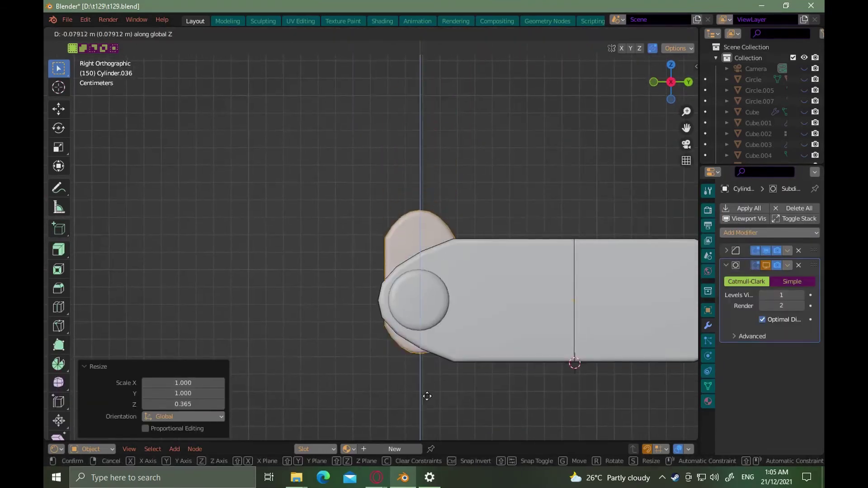
pyautogui.click(437, 338)
# Select the upright plate's linked geometry and separate it into its own object
pyautogui.press('Tab')
pyautogui.click(506, 352)
pyautogui.press('l')
pyautogui.rightClick(389, 247)
pyautogui.click(382, 250)
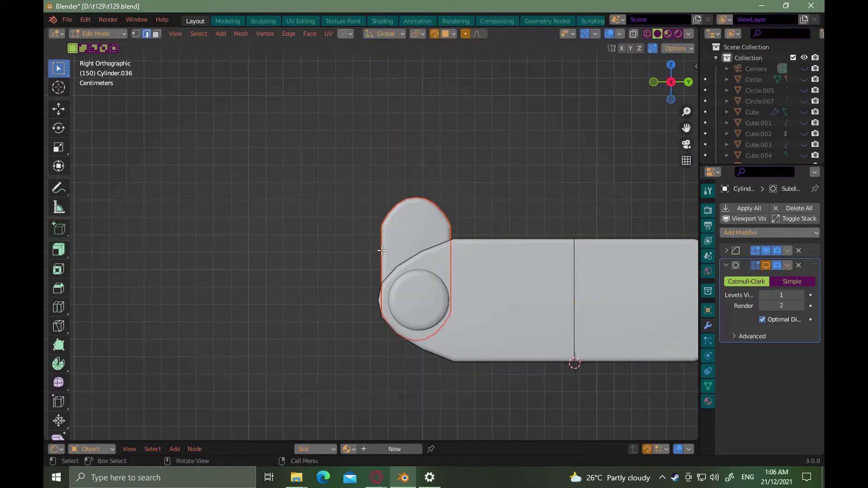
pyautogui.click(351, 193)
# Move the separated upright link about 0.0017 m along Y and about 0.0006 m along Z
pyautogui.click(410, 222)
pyautogui.press('g')
pyautogui.press('y')
pyautogui.click(441, 240)
pyautogui.press('g')
pyautogui.press('z')
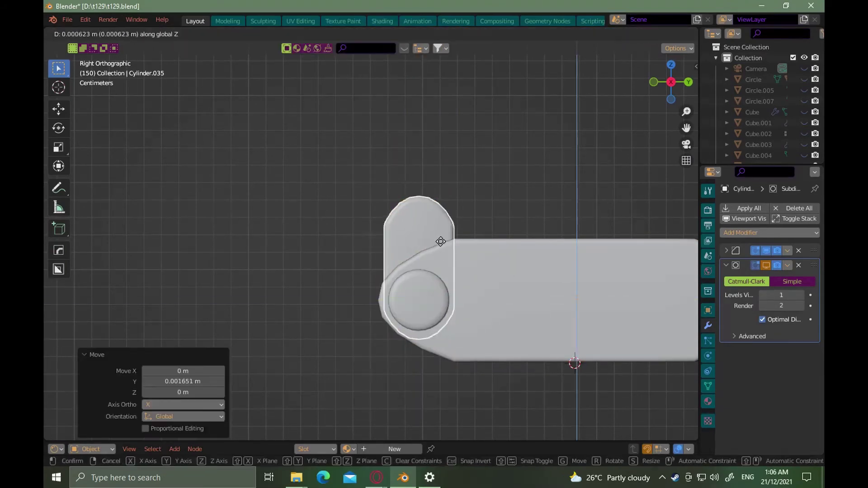
pyautogui.click(441, 241)
# Select the upright link's upper end in X-ray display and move it along Z
pyautogui.press('Tab')
pyautogui.click(633, 33)
pyautogui.moveTo(481, 174); pyautogui.dragTo(368, 246)
pyautogui.press('g')
pyautogui.press('z')
pyautogui.click(490, 212)
pyautogui.keyDown('ctrl'); pyautogui.keyDown('alt'); pyautogui.moveTo(489, 211); pyautogui.dragTo(490, 253); pyautogui.keyUp('alt'); pyautogui.keyUp('ctrl')
pyautogui.press('Tab')
# Bring the hidden parts back into view and move the upright link's upper end about -0.036 m along Z
pyautogui.keyDown('alt'); pyautogui.moveTo(491, 253); pyautogui.dragTo(463, 262); pyautogui.keyUp('alt')
pyautogui.hotkey('alt', 'h')
pyautogui.click(488, 267)
pyautogui.click(507, 259)
pyautogui.press('Tab')
pyautogui.hotkey('alt', 'z')
pyautogui.press('g')
pyautogui.press('z')
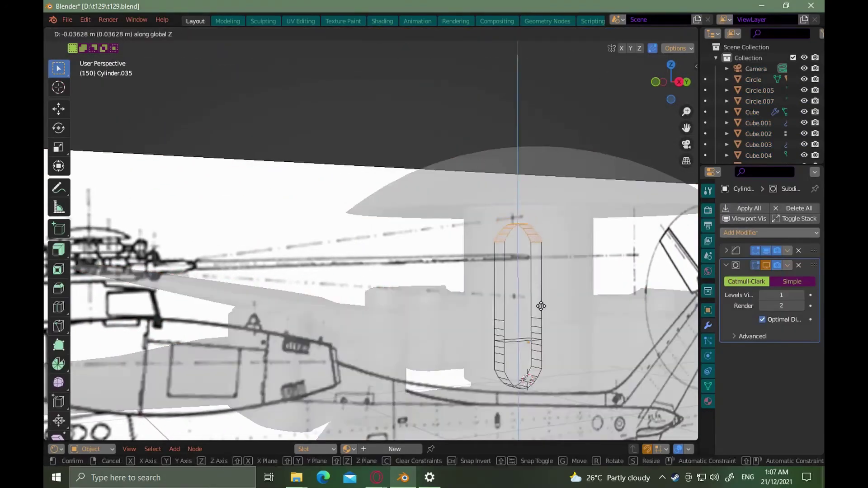
pyautogui.click(540, 306)
pyautogui.hotkey('alt', 'z')
pyautogui.press('Tab')
# Move the upright link into place beside the rotor mast
pyautogui.scroll(-5, 506, 307)
pyautogui.moveTo(462, 310); pyautogui.dragTo(556, 326, button='middle')
pyautogui.scroll(5, 527, 276)
pyautogui.press('g')
pyautogui.click(528, 277)
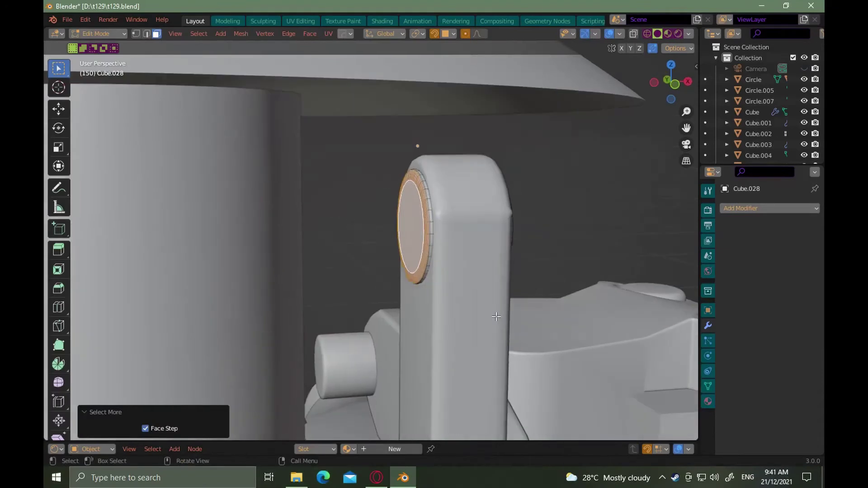
# Extrude the upper pin's inner end face toward the mast and rotate it -11.5° about Y
pyautogui.press('e')
pyautogui.click(478, 328)
pyautogui.press('r')
pyautogui.press('y')
pyautogui.click(491, 304)
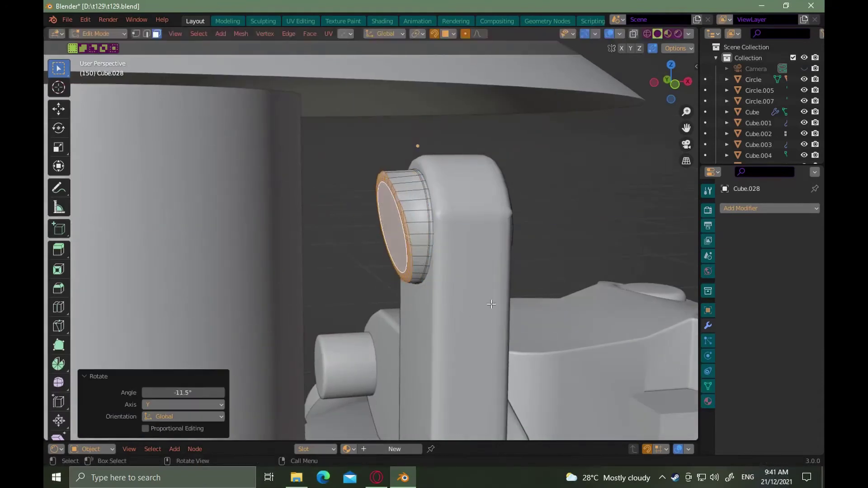
# Continue the curved pipe from the upper pin with further extrusions, rotating each new end about Y, the last about -11.6°
pyautogui.click(489, 313)
pyautogui.press('r')
pyautogui.press('y')
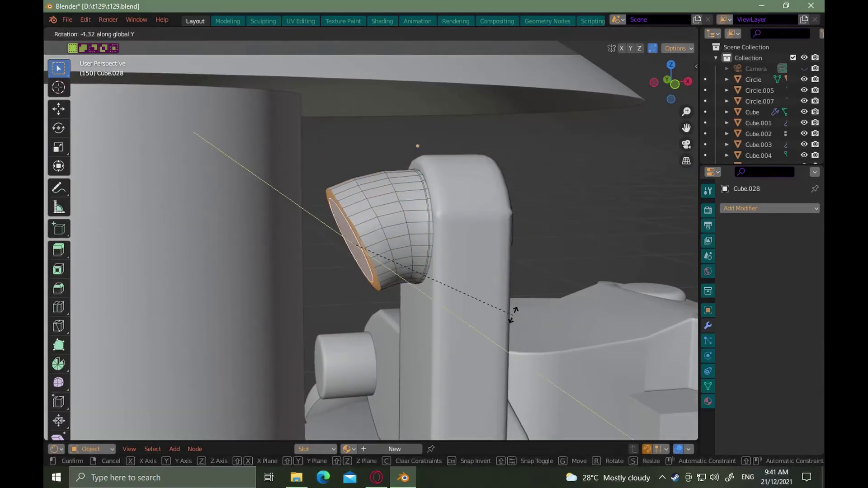
pyautogui.click(537, 302)
pyautogui.click(492, 291)
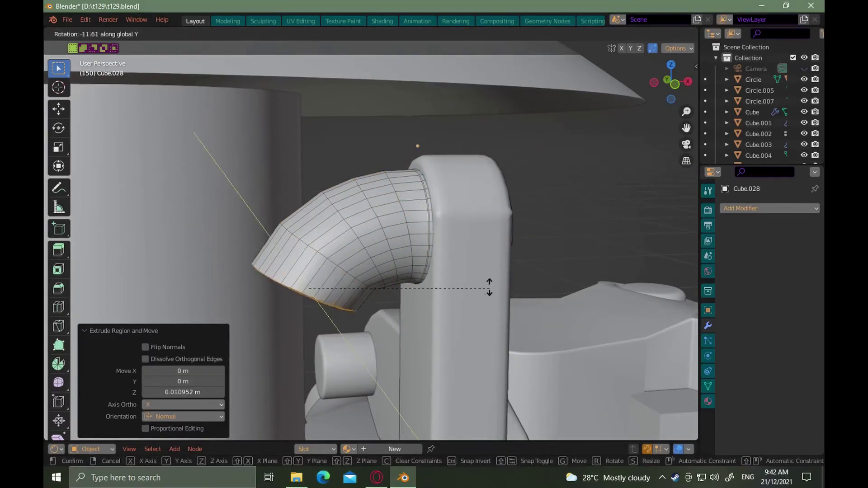
pyautogui.click(488, 286)
# Extrude the curved pipe's open end two more times, rotating each about Y and the last by -12.6°, to point it downward
pyautogui.press('e')
pyautogui.click(452, 294)
pyautogui.press('r')
pyautogui.press('y')
pyautogui.click(448, 257)
pyautogui.press('e')
pyautogui.click(436, 302)
pyautogui.press('r')
pyautogui.press('y')
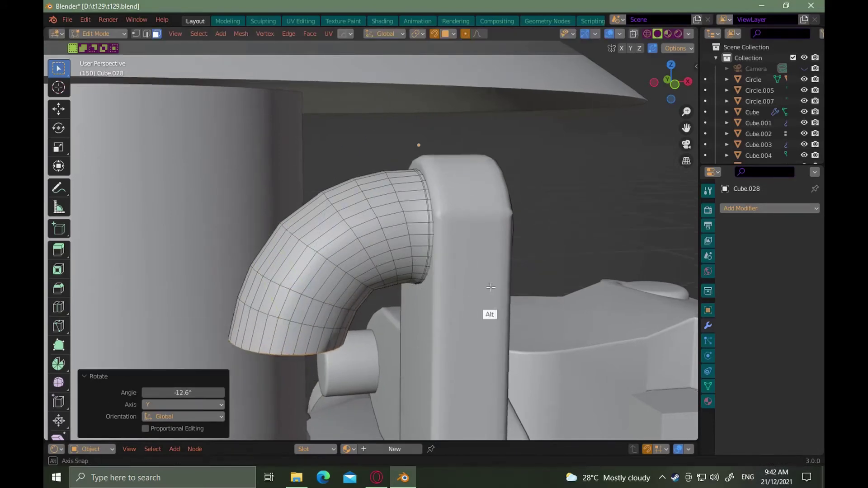
pyautogui.moveTo(490, 287); pyautogui.dragTo(476, 283, button='middle')
pyautogui.scroll(-5, 476, 284)
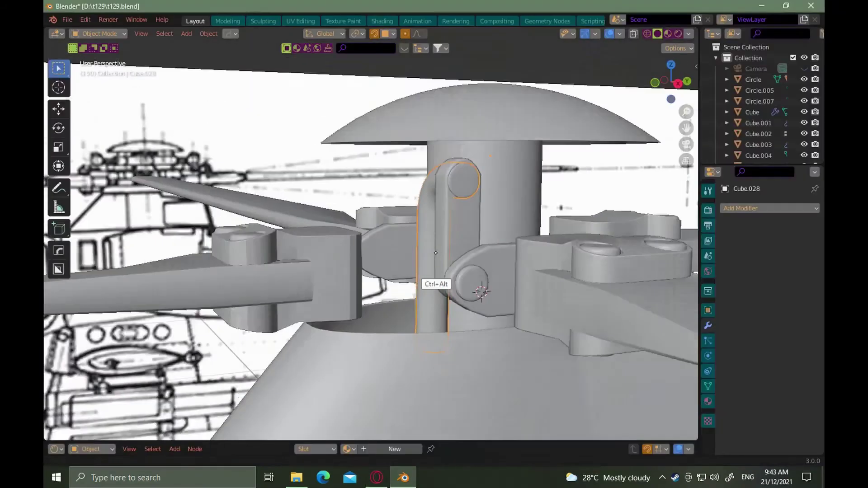
# Reorder the horizontal link plates' modifiers so that Bevel comes after Subdivision
pyautogui.moveTo(430, 287); pyautogui.dragTo(442, 297, button='middle')
pyautogui.scroll(5, 440, 294)
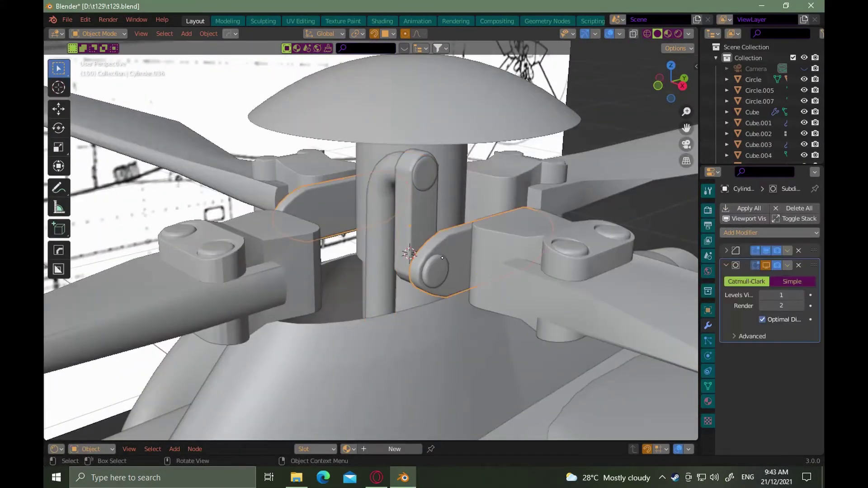
pyautogui.click(813, 253)
pyautogui.click(813, 253)
pyautogui.click(812, 254)
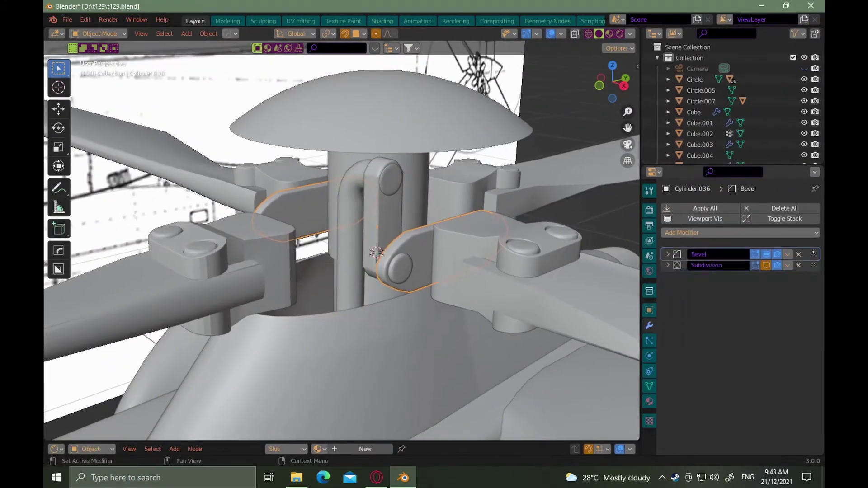
# Delete the rear link plate's linked geometry and apply location, rotation and scale to the link parts
pyautogui.press('Tab')
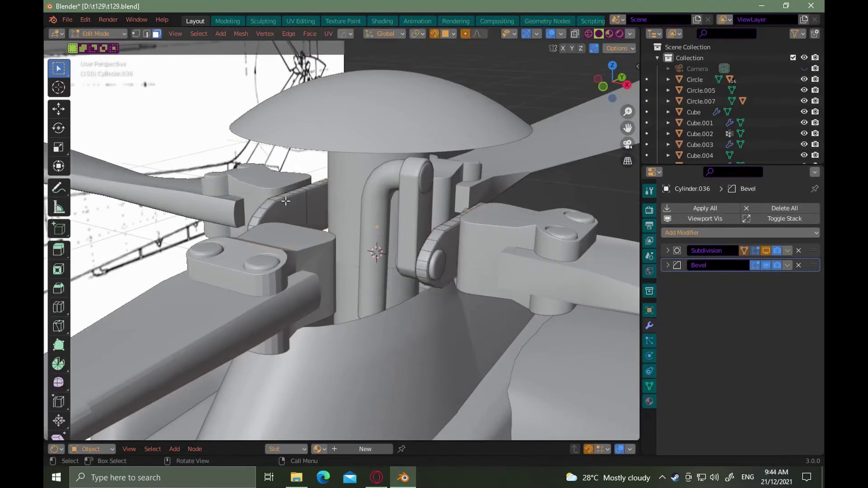
pyautogui.press('3')
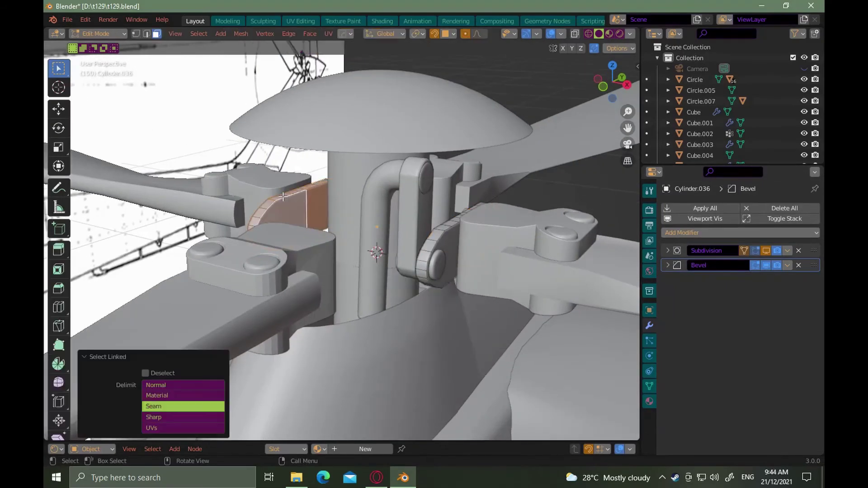
pyautogui.hotkey('ctrl', 'a')
pyautogui.click(439, 265)
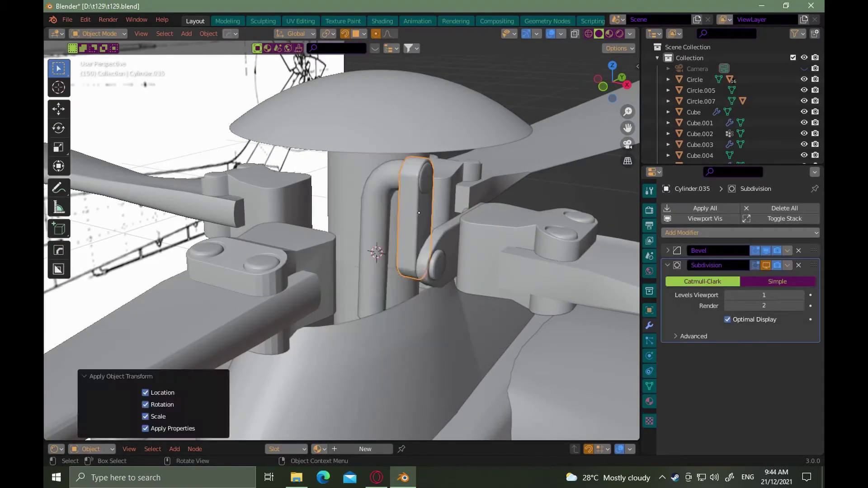
# Apply the Bevel and Subdivision modifiers on the upright and horizontal link plates
pyautogui.click(787, 251)
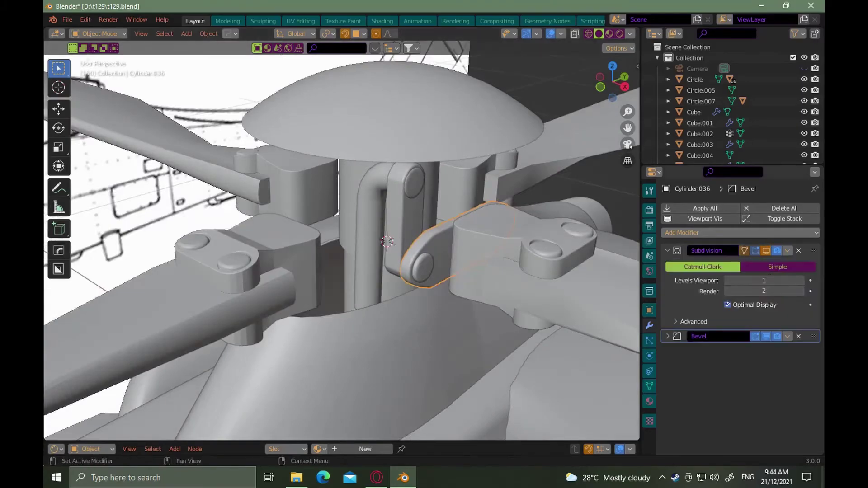
pyautogui.click(787, 251)
pyautogui.click(776, 263)
pyautogui.click(787, 251)
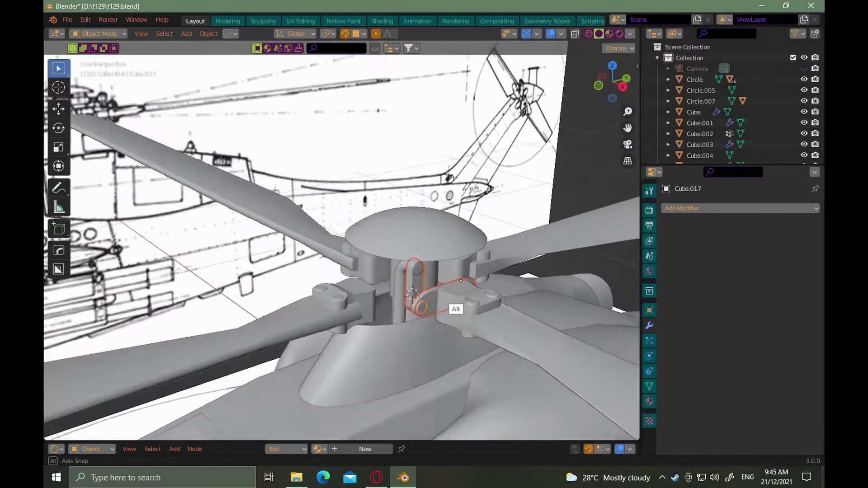
# Duplicate the pinned link assembly on the rotor hub and rotate the copy 90° about Z
pyautogui.moveTo(448, 283); pyautogui.dragTo(493, 306, button='middle')
pyautogui.rightClick(471, 250)
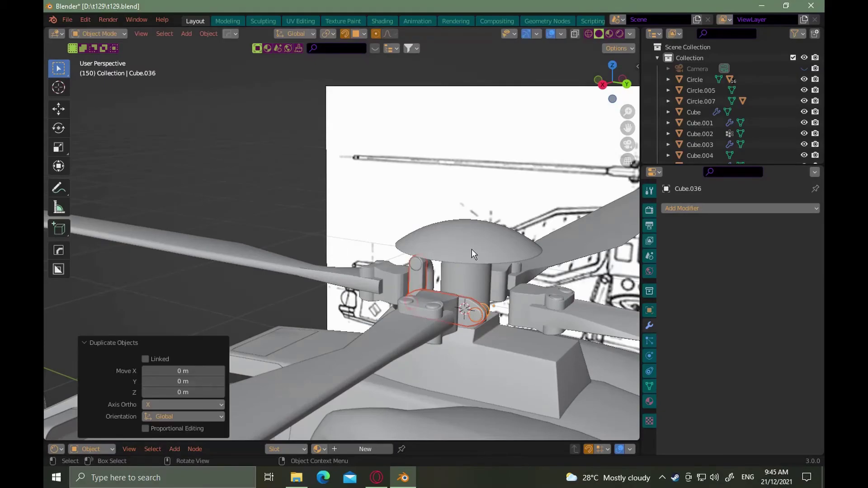
pyautogui.press('r')
pyautogui.press('z')
pyautogui.rightClick(493, 284)
pyautogui.hotkey('ctrl', 'z')
pyautogui.write('90')
pyautogui.press('Return')
# Move the first link copy to its blade bracket, -0.21236 m along Y with a final 0.025415 m adjustment along X
pyautogui.keyDown('alt'); pyautogui.moveTo(429, 294); pyautogui.dragTo(503, 330); pyautogui.keyUp('alt')
pyautogui.press('g')
pyautogui.press('x')
pyautogui.click(447, 312)
pyautogui.moveTo(503, 329); pyautogui.dragTo(434, 351, button='middle')
pyautogui.press('g')
pyautogui.press('y')
pyautogui.click(409, 353)
pyautogui.press('KP_1')
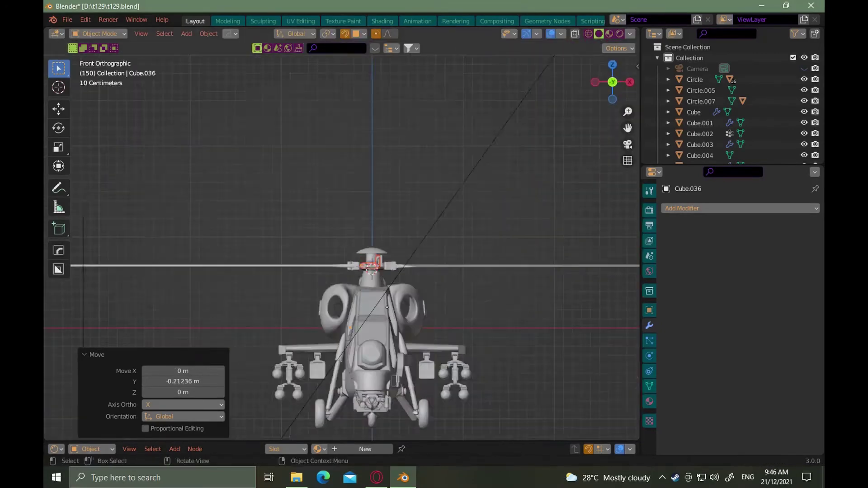
pyautogui.scroll(5, 427, 311)
pyautogui.click(483, 314)
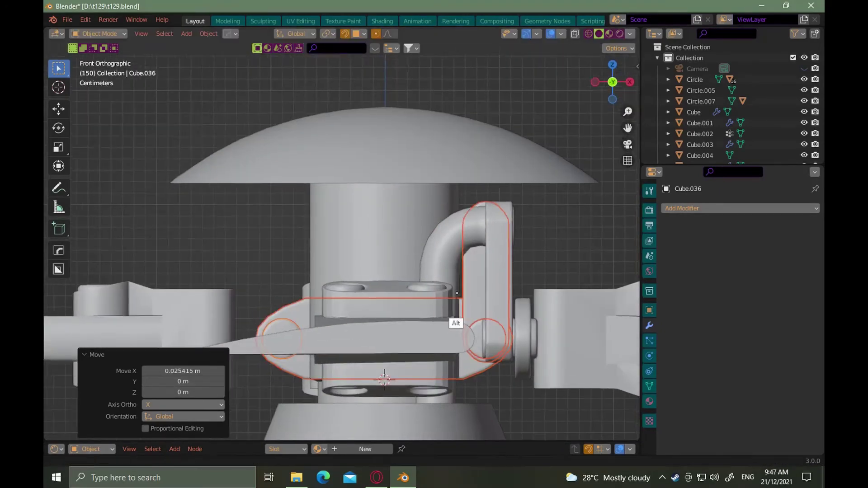
# Duplicate the positioned link copy and rotate the second copy 90° about Z
pyautogui.keyDown('alt'); pyautogui.moveTo(455, 296); pyautogui.dragTo(434, 284); pyautogui.keyUp('alt')
pyautogui.write('90')
pyautogui.press('Return')
pyautogui.keyDown('alt'); pyautogui.moveTo(362, 267); pyautogui.dragTo(404, 252); pyautogui.keyUp('alt')
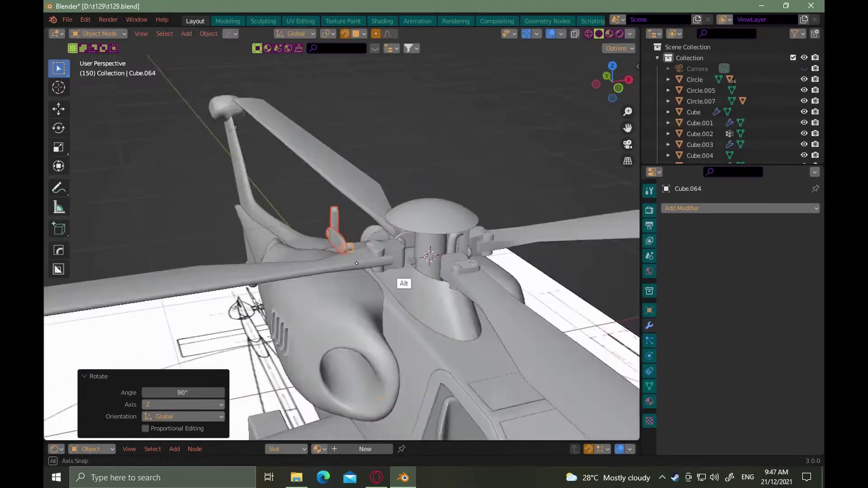
# Move the second link copy along Y and X until it sits against its blade bracket at the hub
pyautogui.press('KP_3')
pyautogui.keyDown('ctrl'); pyautogui.keyDown('alt'); pyautogui.moveTo(278, 237); pyautogui.dragTo(294, 185); pyautogui.keyUp('alt'); pyautogui.keyUp('ctrl')
pyautogui.press('g')
pyautogui.press('y')
pyautogui.click(149, 271)
pyautogui.keyDown('ctrl'); pyautogui.keyDown('alt'); pyautogui.moveTo(304, 254); pyautogui.dragTo(470, 316); pyautogui.keyUp('alt'); pyautogui.keyUp('ctrl')
pyautogui.press('KP_1')
pyautogui.press('g')
pyautogui.press('x')
pyautogui.click(721, 294)
# Duplicate the second link copy and rotate the third copy 90° about Z
pyautogui.keyDown('ctrl'); pyautogui.keyDown('alt'); pyautogui.moveTo(371, 307); pyautogui.dragTo(442, 298); pyautogui.keyUp('alt'); pyautogui.keyUp('ctrl')
pyautogui.hotkey('shift', 'd')
pyautogui.press('Return')
pyautogui.press('r')
pyautogui.press('z')
pyautogui.press('9')
pyautogui.press('0')
pyautogui.press('Return')
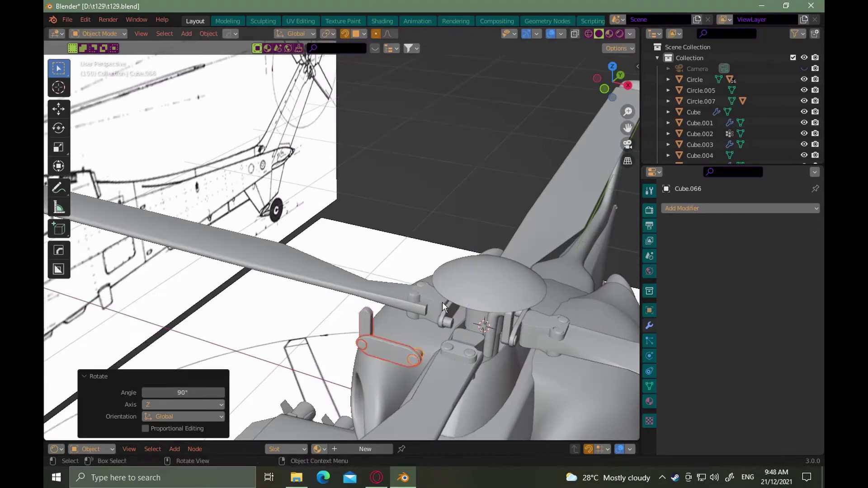
# Move the third link copy 0.21526 m along X and 0.1763 m along Y, and fine-tune its Y position at the remaining bracket
pyautogui.press('KP_1')
pyautogui.keyDown('ctrl'); pyautogui.keyDown('alt'); pyautogui.moveTo(369, 312); pyautogui.dragTo(352, 285); pyautogui.keyUp('alt'); pyautogui.keyUp('ctrl')
pyautogui.press('g')
pyautogui.press('x')
pyautogui.click(605, 324)
pyautogui.press('KP_3')
pyautogui.keyDown('ctrl'); pyautogui.keyDown('alt'); pyautogui.moveTo(520, 268); pyautogui.dragTo(493, 221); pyautogui.keyUp('alt'); pyautogui.keyUp('ctrl')
pyautogui.press('g')
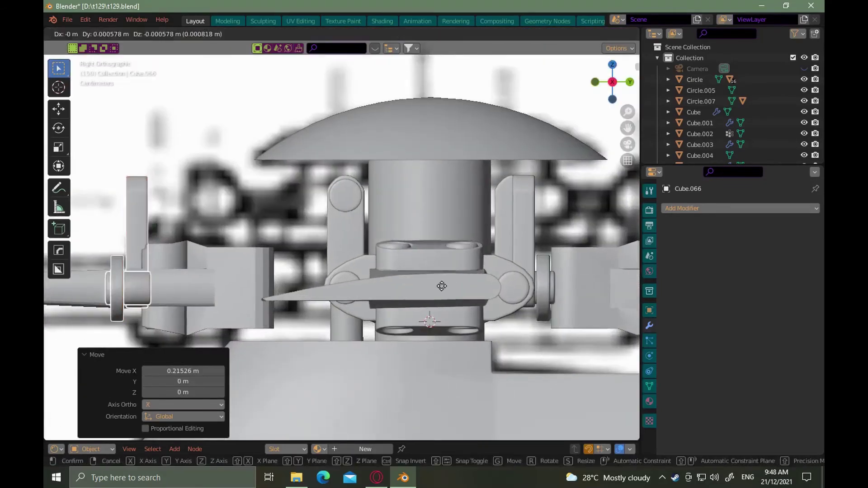
pyautogui.click(649, 290)
pyautogui.keyDown('ctrl'); pyautogui.keyDown('alt'); pyautogui.moveTo(483, 294); pyautogui.dragTo(490, 330); pyautogui.keyUp('alt'); pyautogui.keyUp('ctrl')
pyautogui.keyDown('ctrl'); pyautogui.keyDown('alt'); pyautogui.moveTo(501, 324); pyautogui.dragTo(490, 290); pyautogui.keyUp('alt'); pyautogui.keyUp('ctrl')
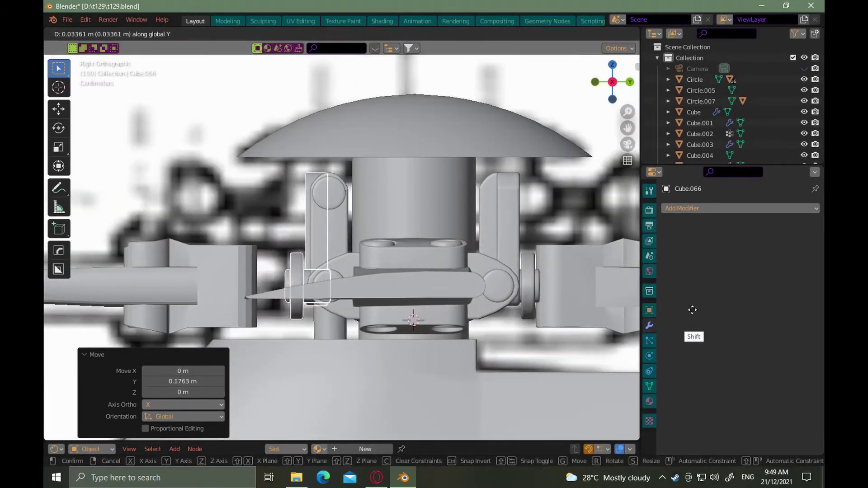
pyautogui.click(285, 276)
# Add a circle around the mast, scale it to nearly the dome cap's width and raise it 0.037851 m to just below the dome
pyautogui.keyDown('ctrl'); pyautogui.keyDown('alt'); pyautogui.moveTo(389, 266); pyautogui.dragTo(398, 330); pyautogui.keyUp('alt'); pyautogui.keyUp('ctrl')
pyautogui.keyDown('alt'); pyautogui.moveTo(447, 244); pyautogui.dragTo(500, 274); pyautogui.keyUp('alt')
pyautogui.keyDown('ctrl'); pyautogui.keyDown('alt'); pyautogui.moveTo(475, 334); pyautogui.dragTo(452, 290); pyautogui.keyUp('alt'); pyautogui.keyUp('ctrl')
pyautogui.keyDown('alt'); pyautogui.moveTo(452, 334); pyautogui.dragTo(436, 321); pyautogui.keyUp('alt')
pyautogui.moveTo(436, 321)
pyautogui.keyDown('alt'); pyautogui.mouseDown()
pyautogui.moveTo(459, 341)
pyautogui.moveTo(437, 332)
pyautogui.mouseUp(); pyautogui.keyUp('alt')
pyautogui.hotkey('shift', 'a')
pyautogui.click(538, 284)
pyautogui.press('s')
pyautogui.click(403, 239)
pyautogui.keyDown('alt'); pyautogui.moveTo(407, 284); pyautogui.dragTo(391, 242); pyautogui.keyUp('alt')
pyautogui.press('g')
pyautogui.press('z')
pyautogui.click(394, 226)
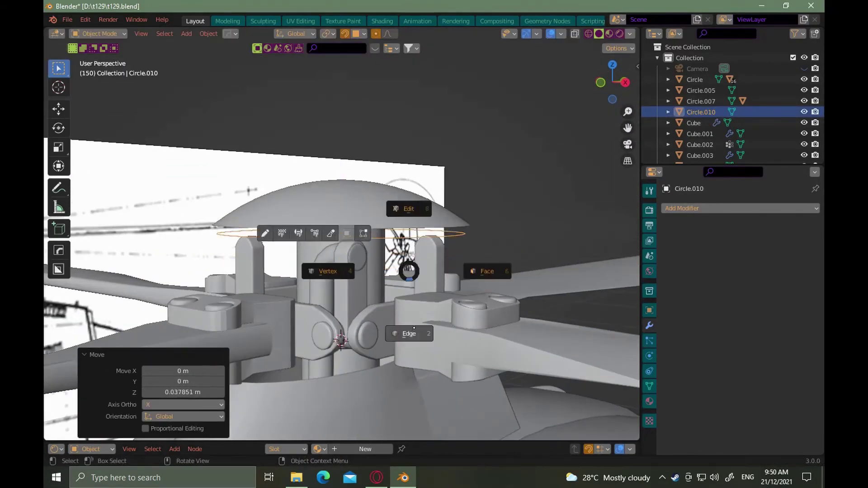
# Extrude the circle's edges -0.067743 m along Z into a ring band below the dome cap
pyautogui.click(414, 328)
pyautogui.press('e')
pyautogui.press('z')
pyautogui.click(408, 349)
pyautogui.keyDown('alt'); pyautogui.moveTo(407, 349); pyautogui.dragTo(389, 348); pyautogui.keyUp('alt')
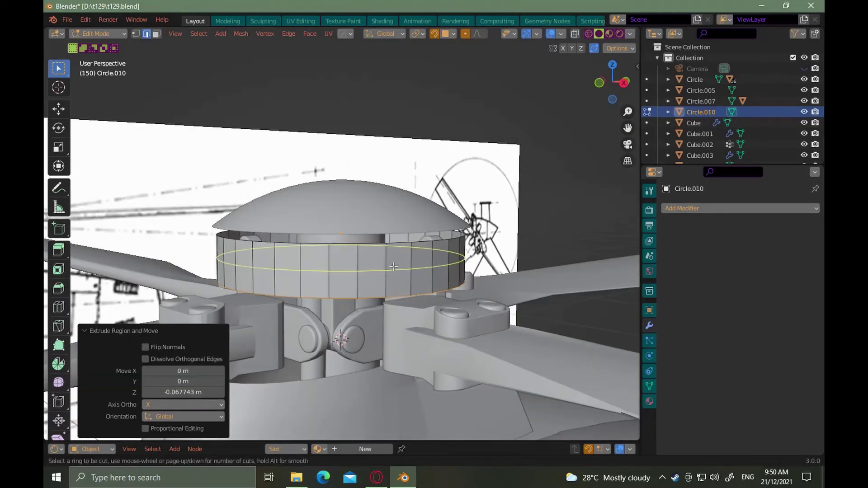
# Switch to the web browser, play the advanced sci-fi video in a floating player, and return to Blender
pyautogui.hotkey('alt', 'Tab')
pyautogui.click(212, 10)
pyautogui.click(217, 9)
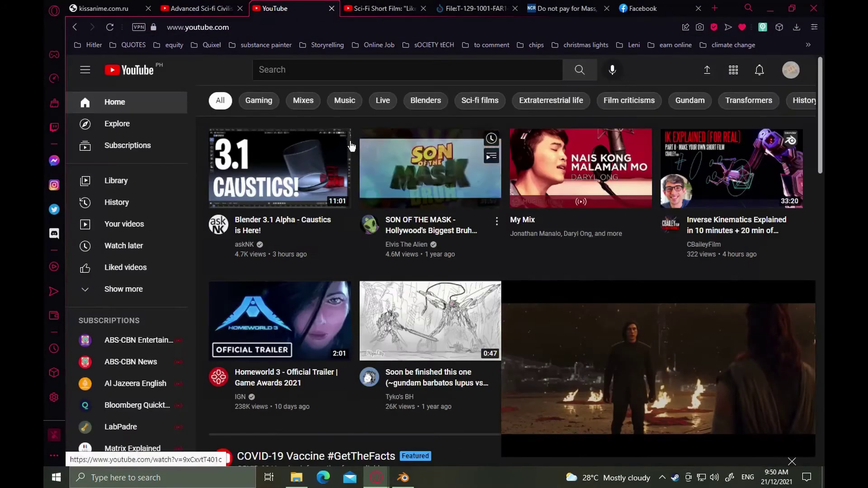
pyautogui.click(392, 7)
pyautogui.click(289, 8)
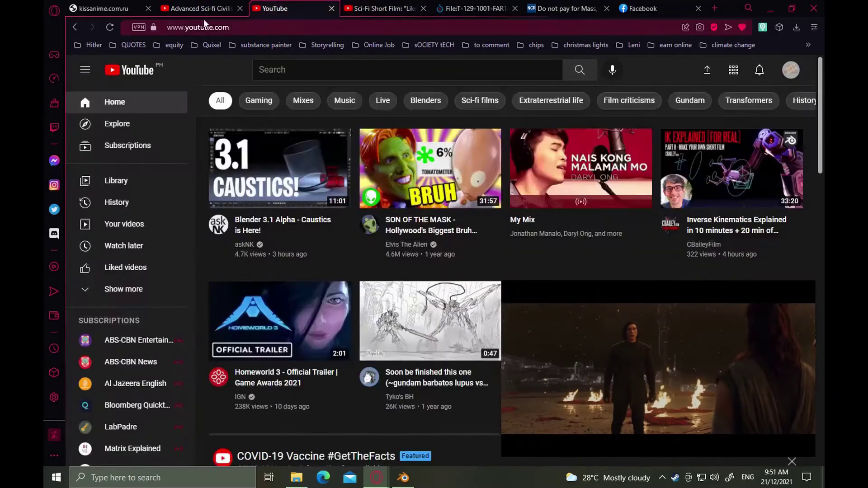
pyautogui.click(202, 10)
pyautogui.click(618, 151)
pyautogui.hotkey('alt', 'Tab')
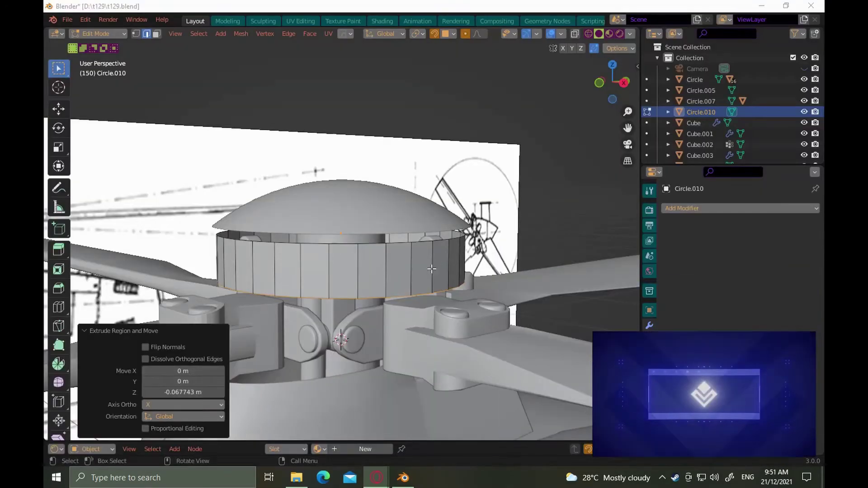
# Cut two horizontal edge loops around the ring band
pyautogui.hotkey('ctrl', 'r')
pyautogui.click(432, 269)
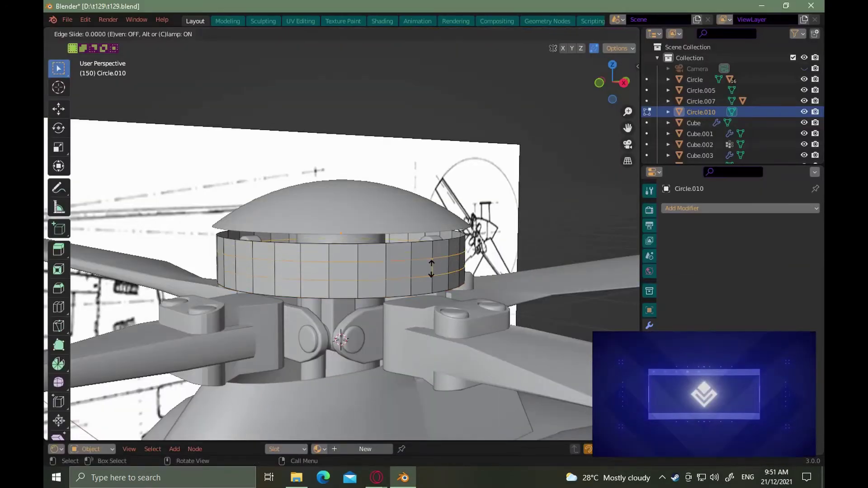
pyautogui.click(517, 299)
pyautogui.keyDown('alt'); pyautogui.moveTo(384, 289); pyautogui.dragTo(394, 282); pyautogui.keyUp('alt')
pyautogui.keyDown('ctrl'); pyautogui.keyDown('alt'); pyautogui.moveTo(385, 289); pyautogui.dragTo(370, 264); pyautogui.keyUp('alt'); pyautogui.keyUp('ctrl')
# Bevel the two edge loops into narrow strips and extrude the ring's faces along their normals by 0.029 m
pyautogui.hotkey('ctrl', 'b')
pyautogui.click(372, 256)
pyautogui.click(379, 244)
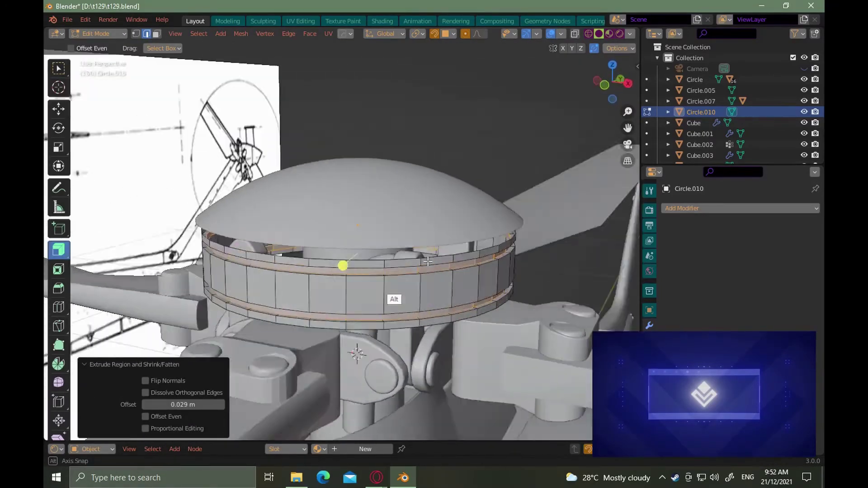
pyautogui.click(434, 189)
# Select the ring's central sections through the mesh in front and side views and scale them to about 0.66 along Z
pyautogui.press('KP_1')
pyautogui.keyDown('ctrl'); pyautogui.keyDown('alt'); pyautogui.moveTo(475, 201); pyautogui.dragTo(474, 145); pyautogui.keyUp('alt'); pyautogui.keyUp('ctrl')
pyautogui.moveTo(333, 224); pyautogui.dragTo(457, 300)
pyautogui.hotkey('alt', 'z')
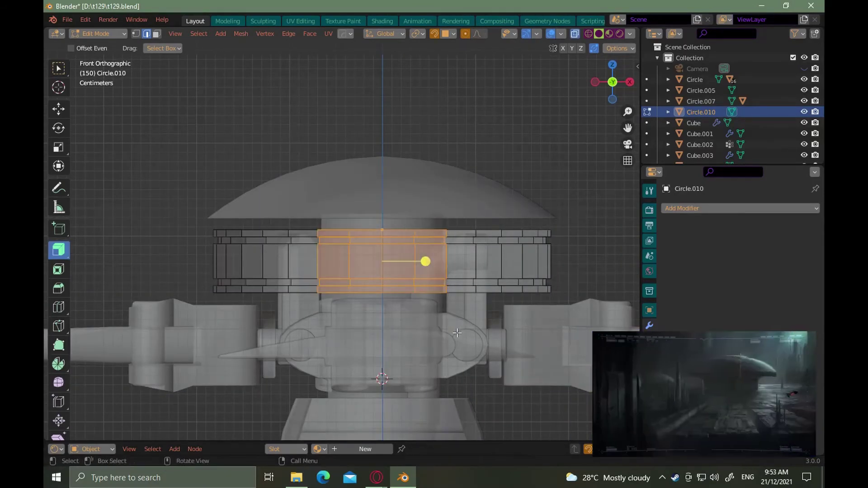
pyautogui.press('KP_3')
pyautogui.keyDown('shift'); pyautogui.moveTo(310, 222); pyautogui.dragTo(453, 321); pyautogui.keyUp('shift')
pyautogui.press('ctrl+KP_3')
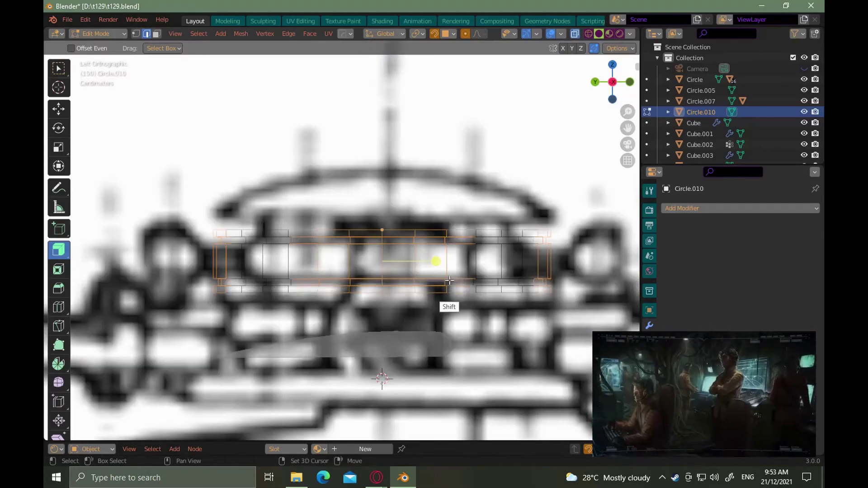
pyautogui.press('s')
pyautogui.press('z')
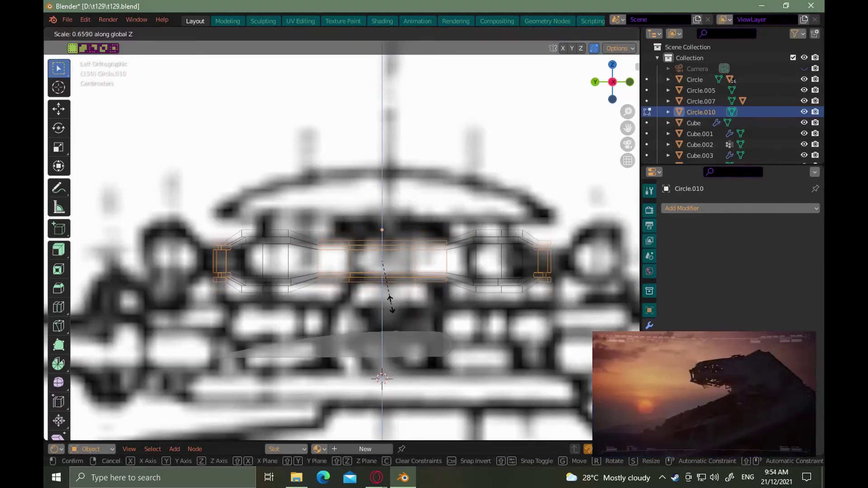
pyautogui.click(390, 304)
# Cut an edge loop into one tapered transition beside the ring's narrow section, slide it by -0.632 and scale it along Z
pyautogui.press('g')
pyautogui.press('g')
pyautogui.click(313, 243)
pyautogui.press('s')
pyautogui.press('z')
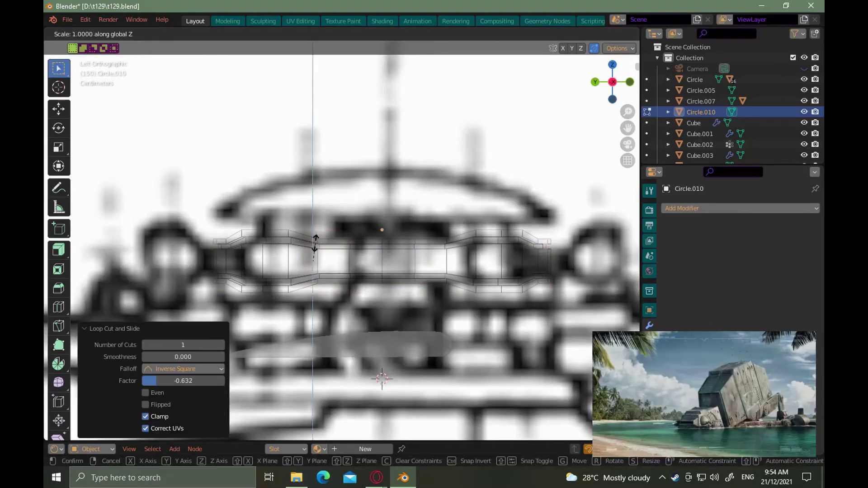
pyautogui.click(246, 206)
# Cut an edge loop into the opposite tapered transition of that narrow section, slide it by 0.532 and scale it along Z
pyautogui.click(444, 247)
pyautogui.press('s')
pyautogui.press('z')
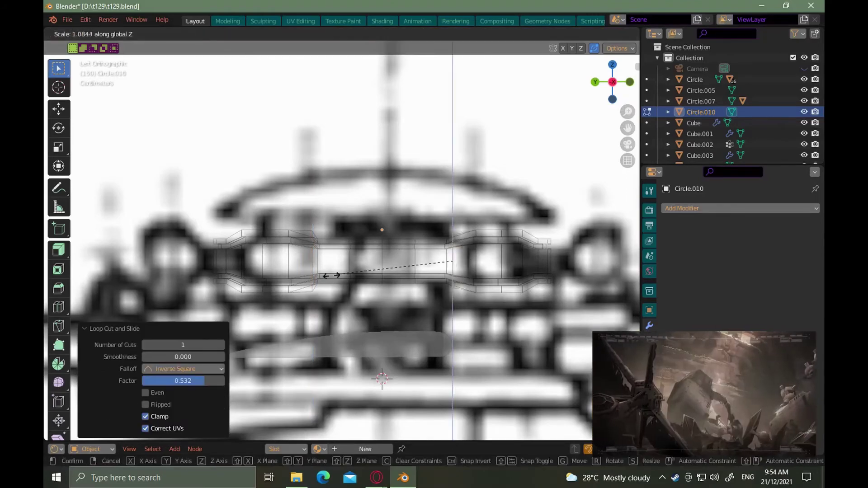
pyautogui.click(328, 275)
# Try to cut and scale an edge loop in a tapered transition of the ring from the right side view
pyautogui.click(612, 82)
pyautogui.hotkey('ctrl', 'r')
pyautogui.click(449, 248)
pyautogui.click(560, 246)
pyautogui.press('s')
pyautogui.press('z')
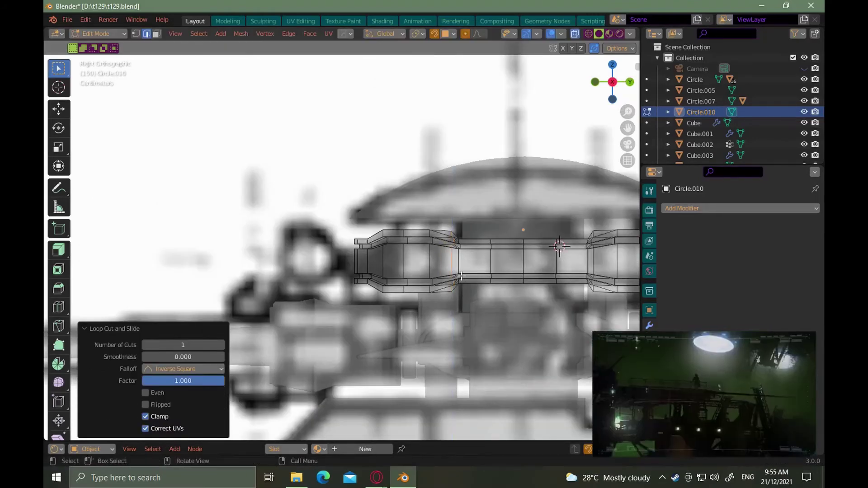
pyautogui.hotkey('ctrl', 'r')
pyautogui.press('Escape')
pyautogui.hotkey('alt', 'z')
# Cut an edge loop into the right-side narrow section's first transition with slide factor -0.540 and scale it along Z
pyautogui.hotkey('ctrl', 'r')
pyautogui.click(452, 260)
pyautogui.click(461, 260)
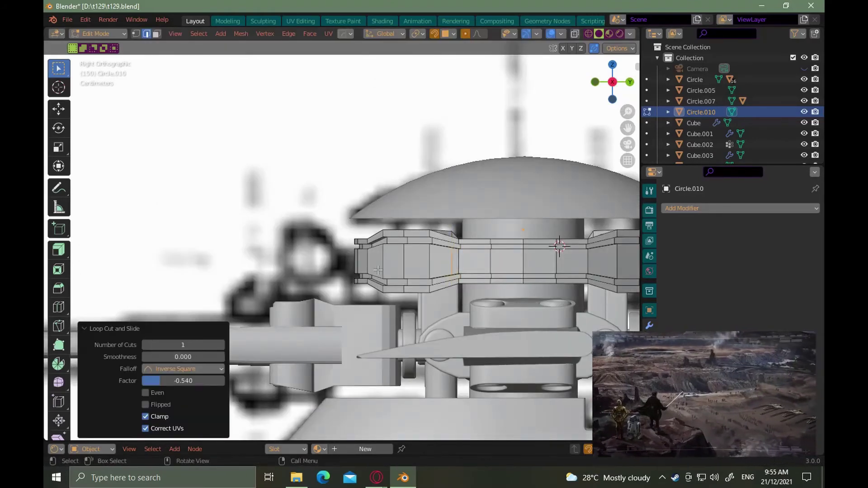
pyautogui.press('s')
pyautogui.press('z')
pyautogui.click(254, 295)
# Cut an edge loop into the right-side narrow section's other transition and scale it by 1.325 along Z
pyautogui.keyDown('shift'); pyautogui.moveTo(254, 295); pyautogui.dragTo(120, 306, button='middle'); pyautogui.keyUp('shift')
pyautogui.hotkey('ctrl', 'r')
pyautogui.click(462, 273)
pyautogui.press('s')
pyautogui.press('z')
pyautogui.click(494, 265)
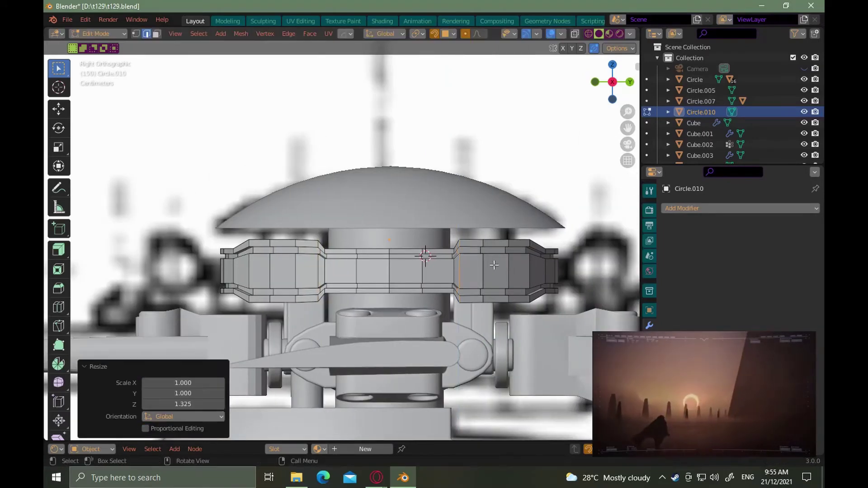
# Cut an edge loop into a tapered transition of the ring's front narrow section and scale it by 1.307 along Z
pyautogui.click(595, 82)
pyautogui.hotkey('ctrl', 'z')
pyautogui.rightClick(485, 189)
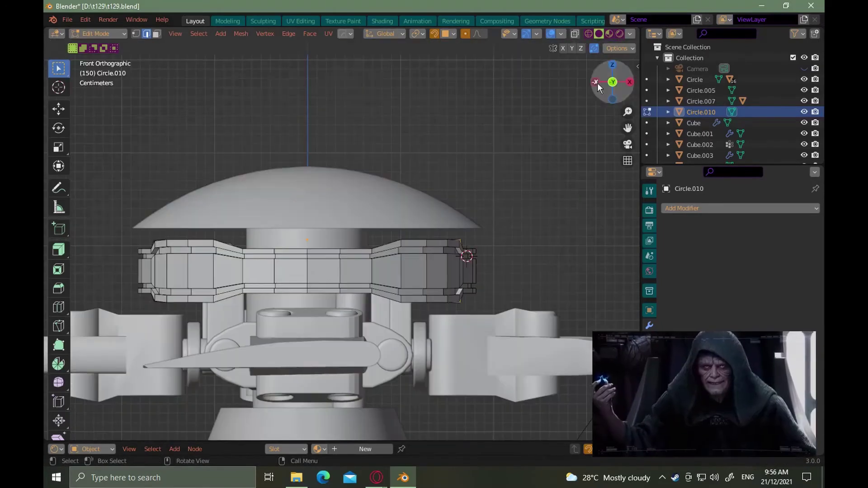
pyautogui.hotkey('ctrl', 'r')
pyautogui.click(385, 270)
pyautogui.rightClick(304, 280)
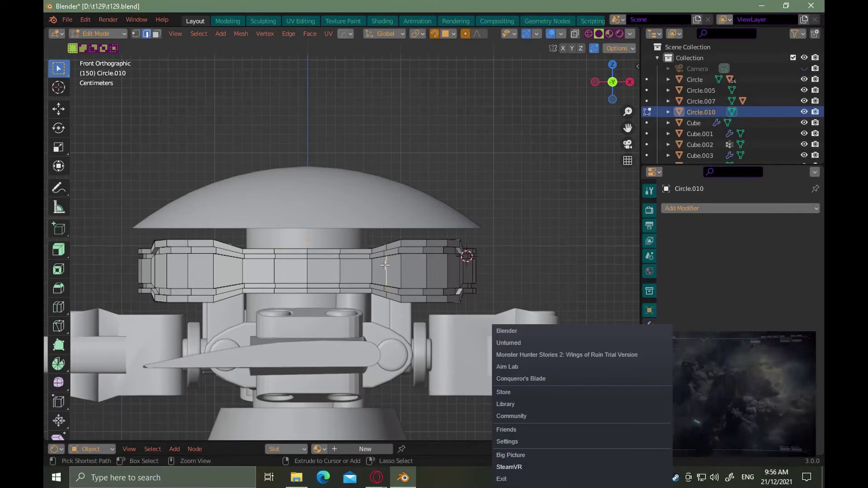
pyautogui.click(394, 266)
pyautogui.press('s')
pyautogui.press('z')
pyautogui.click(527, 264)
# Cut an edge loop into the ring's other front transition between the narrow and wide sections
pyautogui.hotkey('ctrl', 'r')
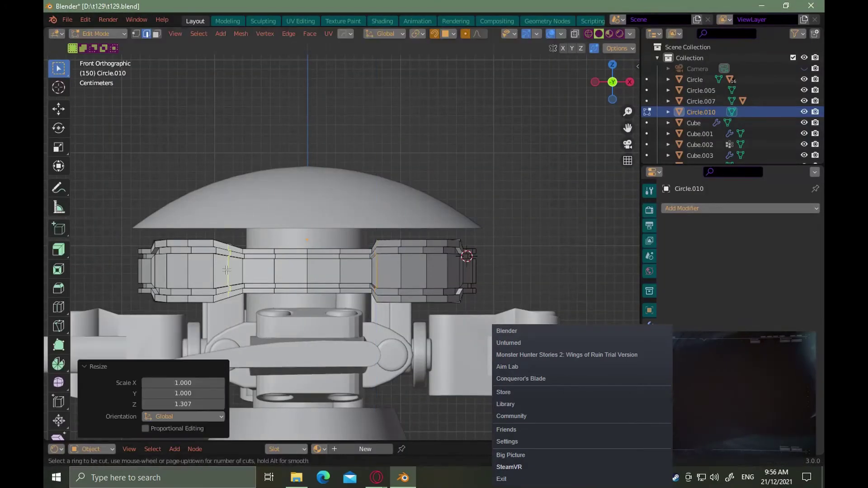
pyautogui.click(291, 269)
pyautogui.press('ctrl+KP_1')
# From the back view, cut an edge loop into the ring's narrow-section transition with slide factor 0.543 and scale it along Z
pyautogui.hotkey('ctrl', 'r')
pyautogui.click(243, 262)
pyautogui.click(234, 263)
pyautogui.press('s')
pyautogui.press('z')
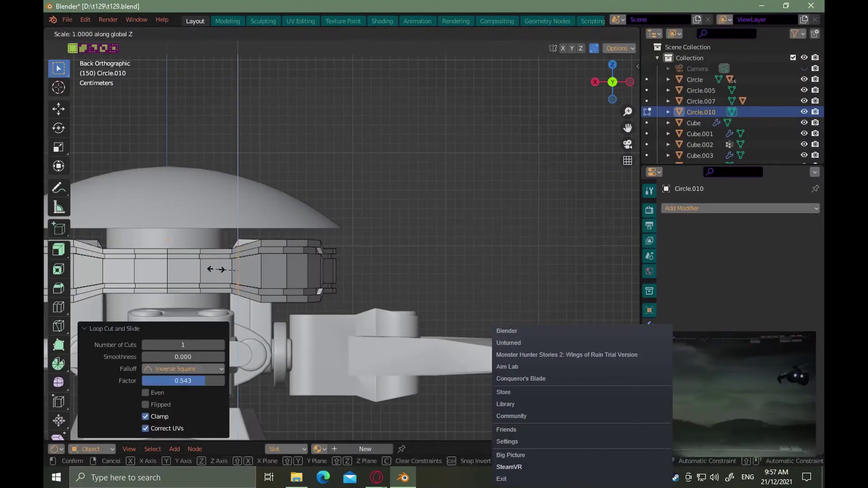
pyautogui.click(209, 269)
pyautogui.keyDown('shift'); pyautogui.moveTo(210, 270); pyautogui.dragTo(393, 272, button='middle'); pyautogui.keyUp('shift')
pyautogui.click(346, 255)
# Save the file and give the notched ring smooth shading with a 3-segment Bevel modifier limited by angle
pyautogui.scroll(-6, 434, 265)
pyautogui.moveTo(346, 254); pyautogui.dragTo(493, 280, button='middle')
pyautogui.click(675, 478)
pyautogui.moveTo(446, 260); pyautogui.dragTo(502, 307, button='middle')
pyautogui.hotkey('ctrl', 's')
pyautogui.press('Tab')
pyautogui.press('q')
pyautogui.click(410, 253)
pyautogui.press('q')
pyautogui.click(395, 261)
pyautogui.click(395, 261)
pyautogui.scroll(5, 434, 239)
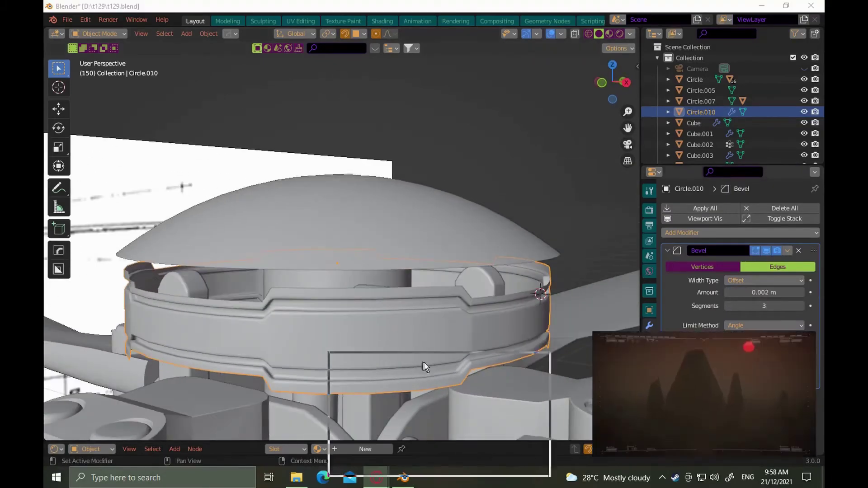
# Add a Solidify modifier to the ring with a thickness of 0.01 m
pyautogui.click(723, 232)
pyautogui.click(604, 414)
pyautogui.write('01')
pyautogui.press('Return')
pyautogui.moveTo(448, 276); pyautogui.dragTo(498, 298, button='middle')
# Set the ring's Bevel amount to 0.002 m and place the Solidify modifier above the Bevel in the stack
pyautogui.doubleClick(763, 293)
pyautogui.write('.002')
pyautogui.press('Return')
pyautogui.moveTo(813, 397); pyautogui.dragTo(814, 252)
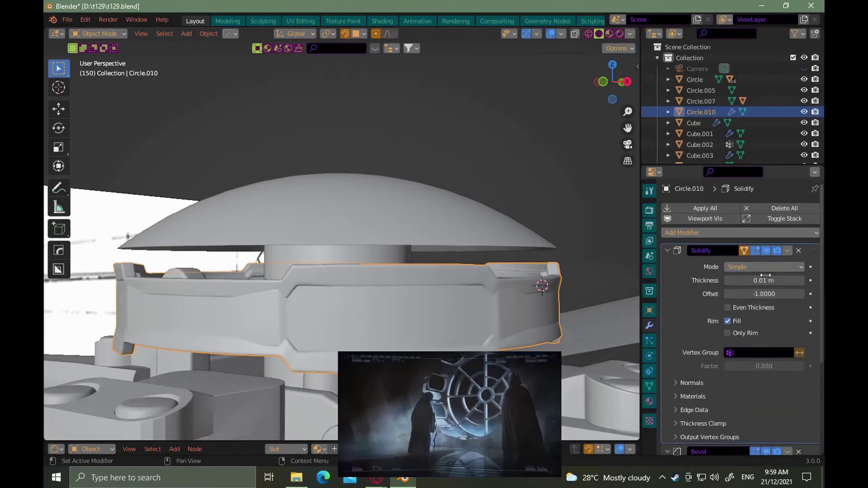
# Set the ring's Solidify thickness to 0.001 m
pyautogui.doubleClick(764, 280)
pyautogui.write('.001')
pyautogui.press('Return')
pyautogui.moveTo(407, 280); pyautogui.dragTo(516, 277, button='middle')
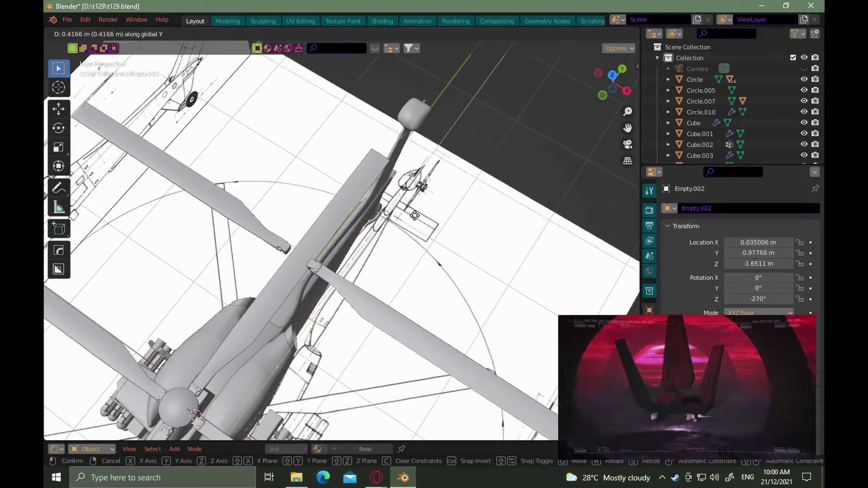
# Try to scale the duplicated rotor blade pair, first uniformly and again along X
pyautogui.click(378, 334)
pyautogui.press('s')
pyautogui.rightClick(378, 339)
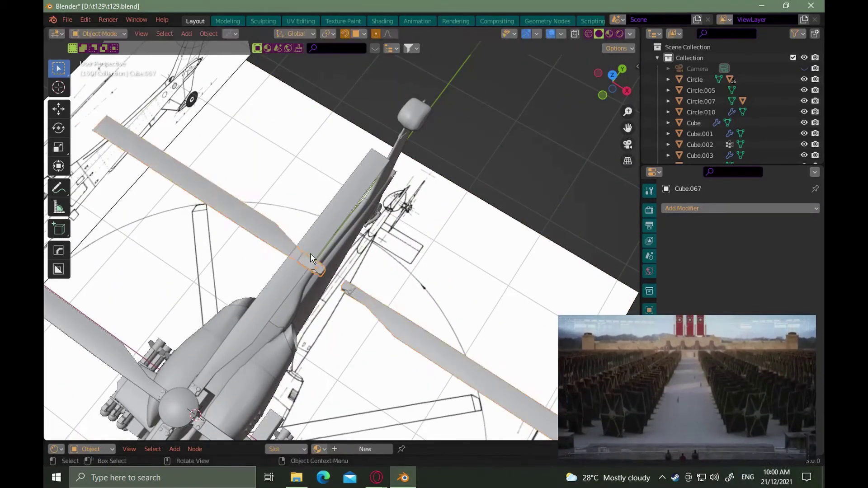
pyautogui.press('s')
pyautogui.click(357, 312)
pyautogui.press('s')
pyautogui.press('x')
pyautogui.click(346, 298)
# Try to rotate the blade pair 90° about Y and move it 2.2723 m along Y to the tail rotor
pyautogui.scroll(-3, 453, 253)
pyautogui.keyDown('alt'); pyautogui.moveTo(497, 294); pyautogui.dragTo(459, 312); pyautogui.keyUp('alt')
pyautogui.write('ry90')
pyautogui.press('Return')
pyautogui.press('KP_3')
pyautogui.press('g')
pyautogui.press('y')
pyautogui.click(633, 251)
# Try to scale the blade pair along Z, and undo its scaling, move and rotation
pyautogui.press('s')
pyautogui.press('z')
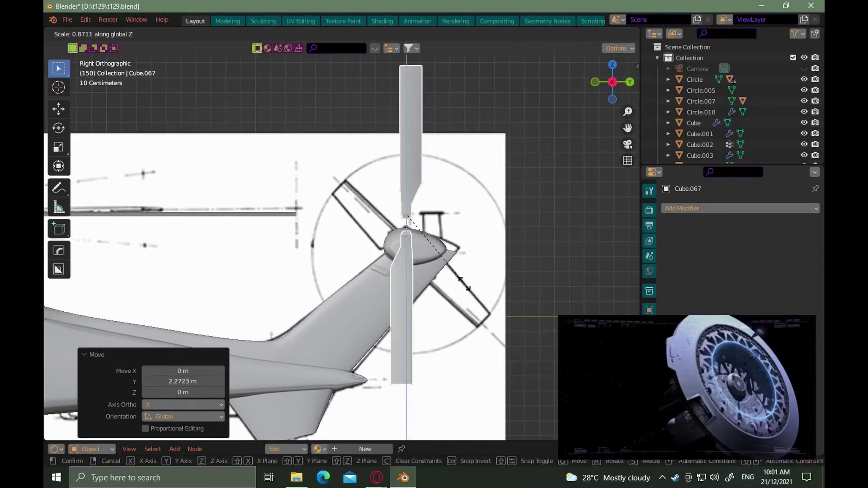
pyautogui.click(461, 290)
pyautogui.hotkey('ctrl', 'z')
pyautogui.hotkey('ctrl', 'z')
pyautogui.keyDown('ctrl'); pyautogui.keyDown('alt'); pyautogui.moveTo(199, 181); pyautogui.dragTo(181, 159); pyautogui.keyUp('alt'); pyautogui.keyUp('ctrl')
pyautogui.hotkey('ctrl', 'z')
# Rotate the duplicated blade pair 90° about Y and move it along Y towards the tail rotor in the side view
pyautogui.keyDown('alt'); pyautogui.moveTo(343, 244); pyautogui.dragTo(338, 261); pyautogui.keyUp('alt')
pyautogui.keyDown('alt'); pyautogui.moveTo(339, 260); pyautogui.dragTo(412, 236, button='middle'); pyautogui.keyUp('alt')
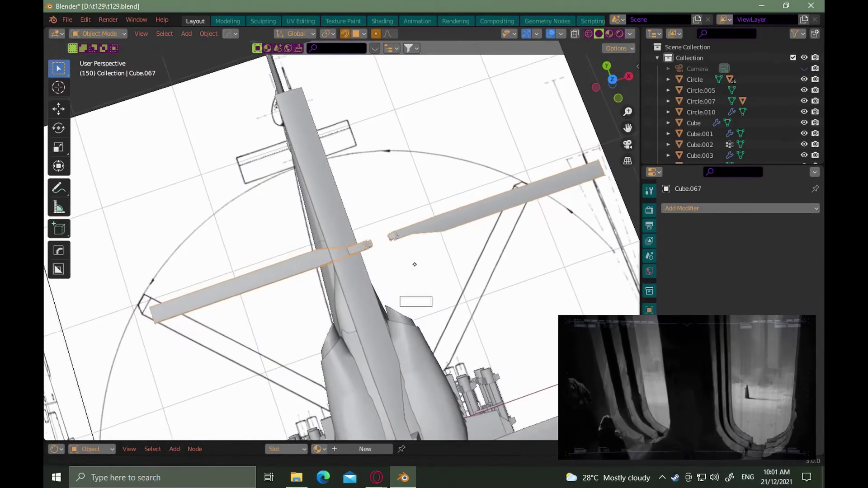
pyautogui.press('s')
pyautogui.rightClick(471, 274)
pyautogui.write('ry90')
pyautogui.press('Return')
pyautogui.press('KP_3')
pyautogui.press('g')
pyautogui.press('y')
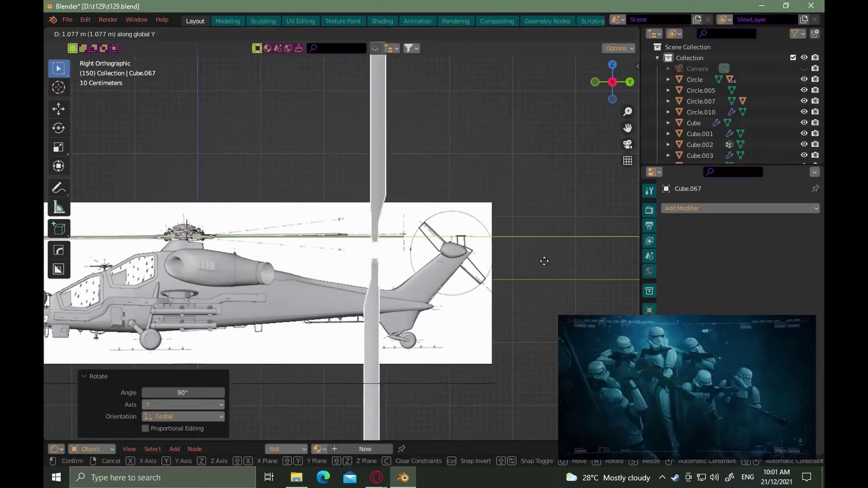
pyautogui.click(575, 255)
pyautogui.click(527, 263)
# Move the blade pair along Z and Y to line it up with the tail rotor hub
pyautogui.keyDown('ctrl'); pyautogui.keyDown('alt'); pyautogui.moveTo(475, 256); pyautogui.dragTo(483, 205); pyautogui.keyUp('alt'); pyautogui.keyUp('ctrl')
pyautogui.press('g')
pyautogui.press('z')
pyautogui.click(488, 222)
pyautogui.press('g')
pyautogui.press('y')
pyautogui.scroll(-5, 495, 199)
# Shorten the upper tail blade by lowering its tip edges along Z, and narrow the tip along Y
pyautogui.press('Tab')
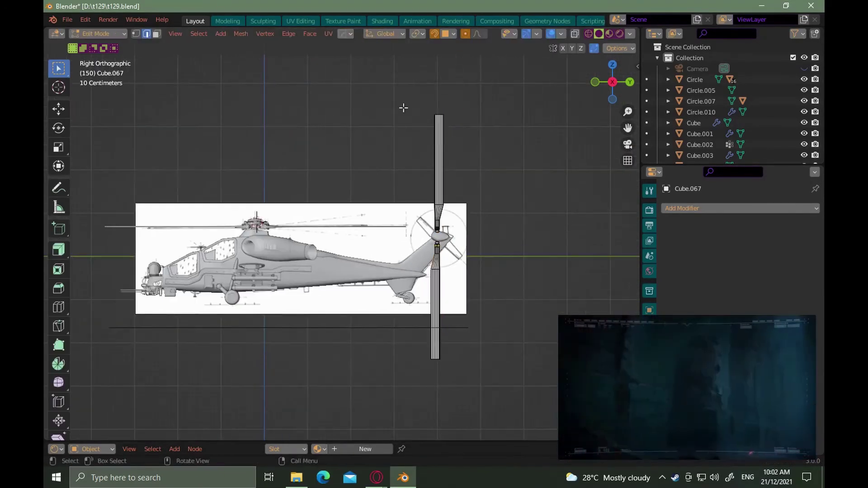
pyautogui.moveTo(411, 100); pyautogui.dragTo(507, 146)
pyautogui.click(486, 215)
pyautogui.scroll(3, 486, 216)
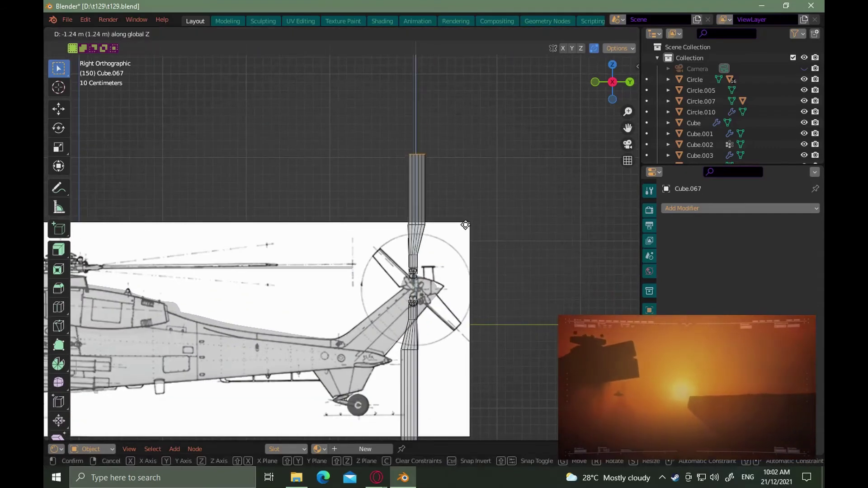
pyautogui.click(466, 231)
pyautogui.press('s')
pyautogui.press('y')
pyautogui.click(460, 220)
pyautogui.click(454, 196)
# Move the upper tail blade's outer section 0.23365 m down along Z
pyautogui.moveTo(389, 149); pyautogui.dragTo(466, 236)
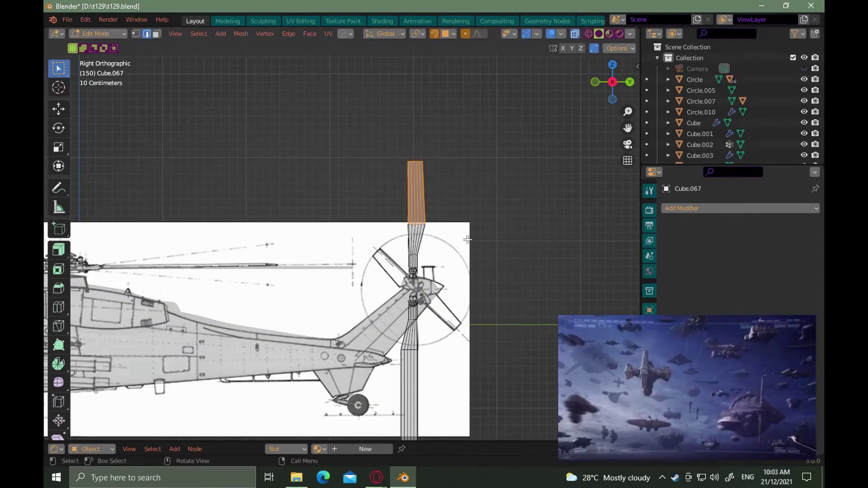
pyautogui.click(466, 254)
pyautogui.scroll(3, 425, 205)
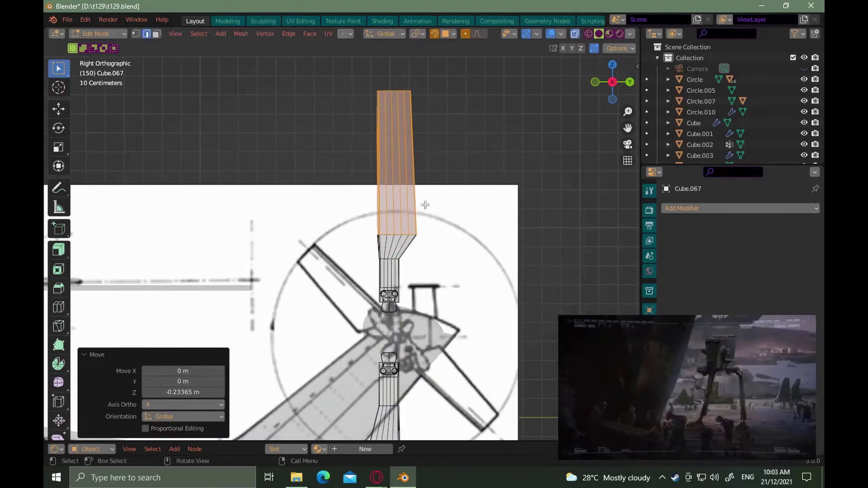
pyautogui.rightClick(438, 237)
pyautogui.click(471, 299)
# Move the whole upper tail blade down about 0.09 m along Z and align it along Y with the hub
pyautogui.moveTo(318, 83); pyautogui.dragTo(465, 331)
pyautogui.press('g')
pyautogui.press('z')
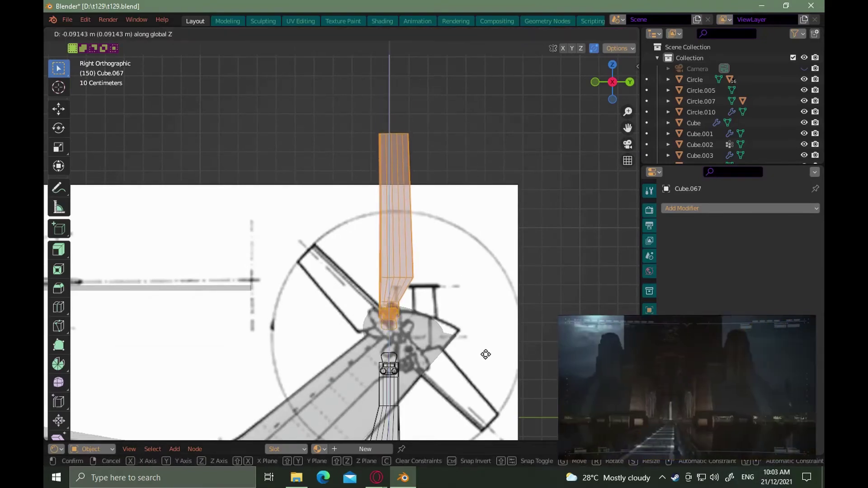
pyautogui.click(486, 355)
pyautogui.press('g')
pyautogui.press('y')
pyautogui.click(488, 354)
# Delete the lower tail blade's geometry
pyautogui.keyDown('shift'); pyautogui.moveTo(484, 353); pyautogui.dragTo(434, 239, button='middle'); pyautogui.keyUp('shift')
pyautogui.scroll(-5, 430, 238)
pyautogui.moveTo(384, 182); pyautogui.dragTo(445, 416)
pyautogui.press('x')
pyautogui.click(436, 325)
pyautogui.scroll(5, 438, 181)
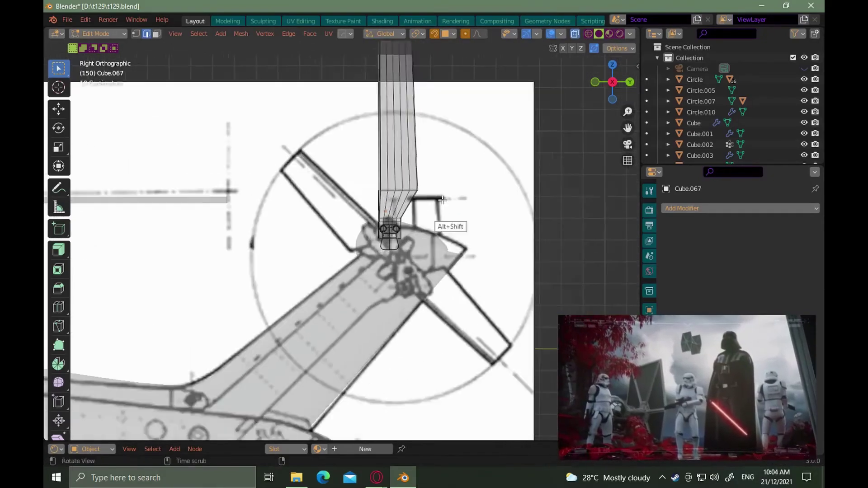
# Fit the tail blade to the reference circle by moving its tip 0.32608 m down along Z, and narrow the tip along Y
pyautogui.press('g')
pyautogui.press('z')
pyautogui.moveTo(345, 56); pyautogui.dragTo(468, 159)
pyautogui.click(465, 267)
pyautogui.press('g')
pyautogui.press('z')
pyautogui.click(467, 250)
pyautogui.press('s')
pyautogui.press('y')
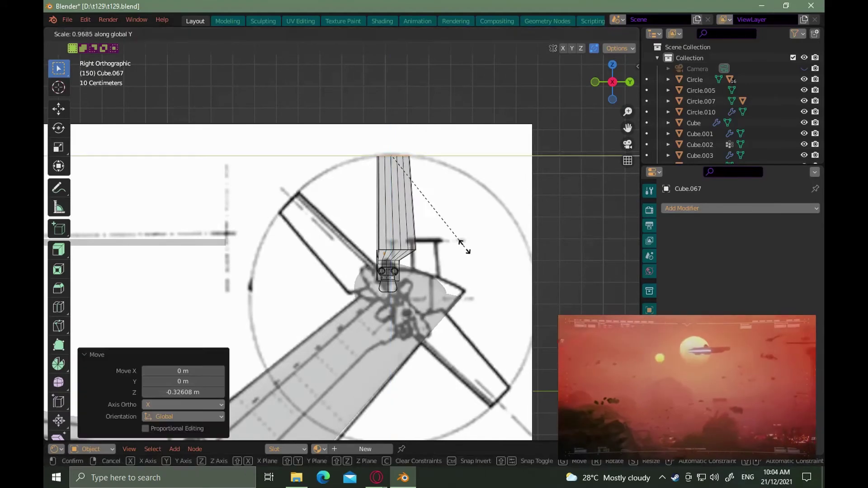
pyautogui.click(461, 245)
pyautogui.hotkey('alt', 'z')
pyautogui.press('Tab')
# Try to mirror the tail blade along Y with a scale of -1
pyautogui.click(454, 156)
pyautogui.click(400, 216)
pyautogui.click(419, 242)
pyautogui.write('sy-1')
pyautogui.press('Return')
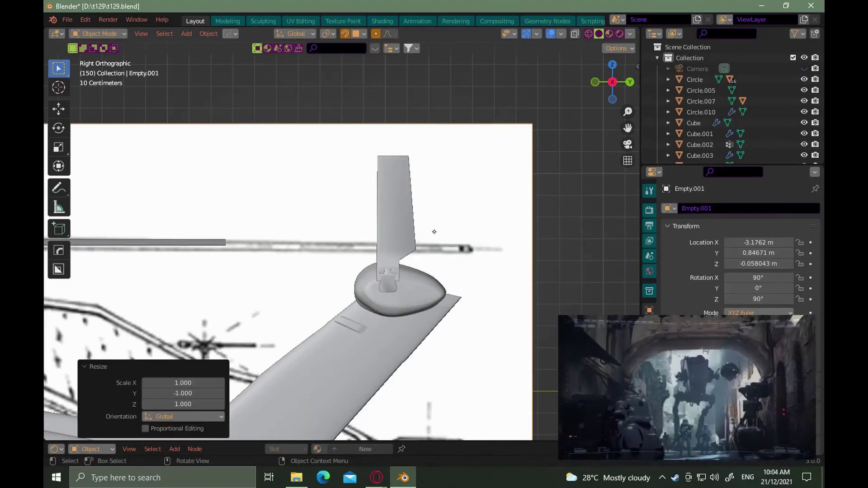
pyautogui.scroll(-4, 430, 239)
pyautogui.hotkey('ctrl', 'z')
pyautogui.write('sy-1')
pyautogui.press('Escape')
# Mirror the tail blade with a Y scale of -1 and move it along Y back over the hub
pyautogui.click(410, 237)
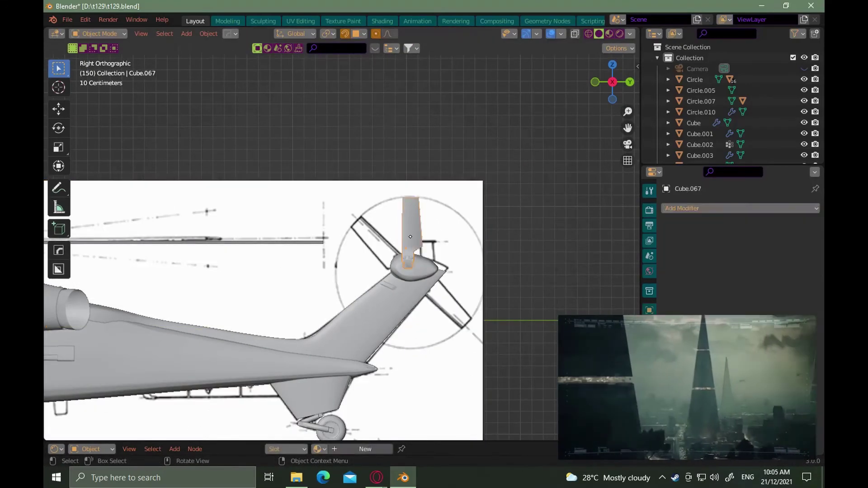
pyautogui.scroll(4, 410, 237)
pyautogui.write('y-1')
pyautogui.press('Return')
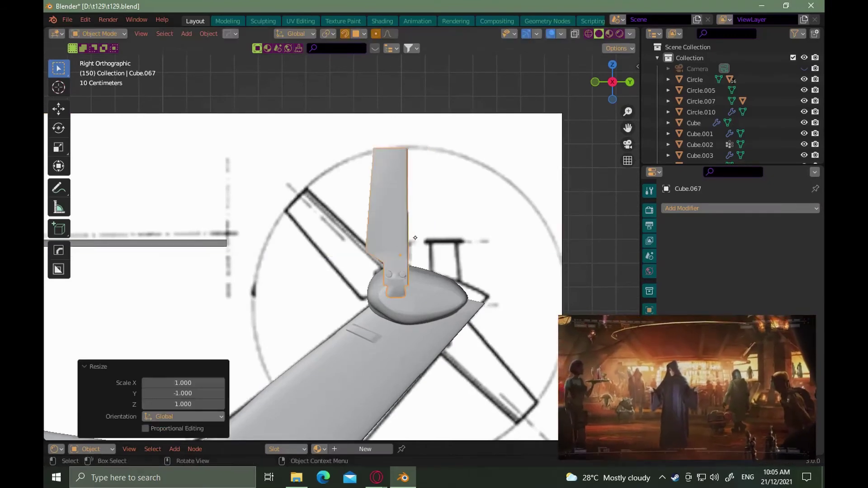
pyautogui.press('g')
pyautogui.press('y')
pyautogui.click(427, 239)
# Narrow the edges at the base of the tail blade's wide section along Y and lower them towards the root
pyautogui.scroll(3, 408, 253)
pyautogui.press('Tab')
pyautogui.moveTo(345, 228); pyautogui.dragTo(385, 257)
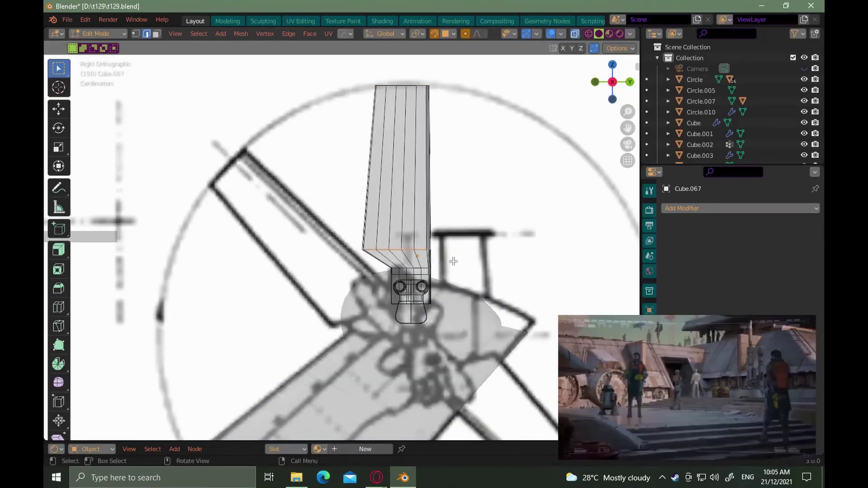
pyautogui.press('s')
pyautogui.press('y')
pyautogui.click(455, 273)
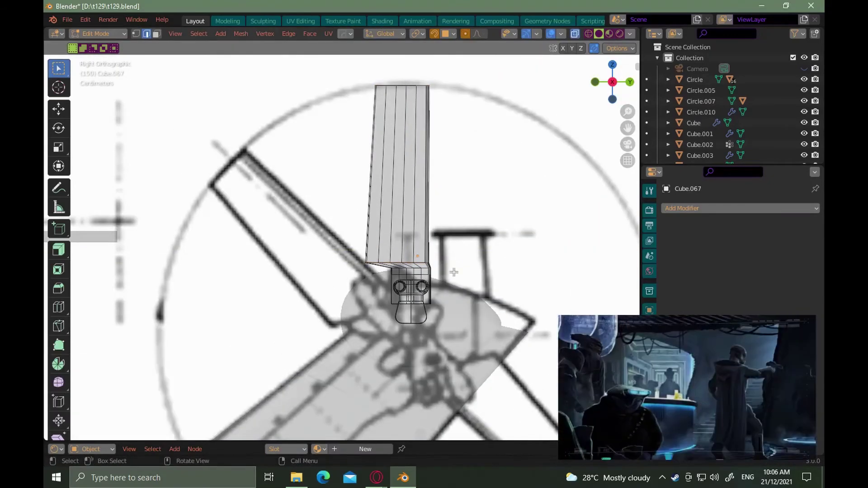
pyautogui.click(456, 278)
# Scale the tail blade's tip edges along Y to match the reference blade and return to Object Mode
pyautogui.moveTo(360, 70); pyautogui.dragTo(445, 100)
pyautogui.press('s')
pyautogui.press('y')
pyautogui.click(463, 154)
pyautogui.keyDown('ctrl'); pyautogui.keyDown('alt'); pyautogui.moveTo(464, 154); pyautogui.dragTo(453, 249); pyautogui.keyUp('alt'); pyautogui.keyUp('ctrl')
pyautogui.press('Tab')
pyautogui.hotkey('alt', 'z')
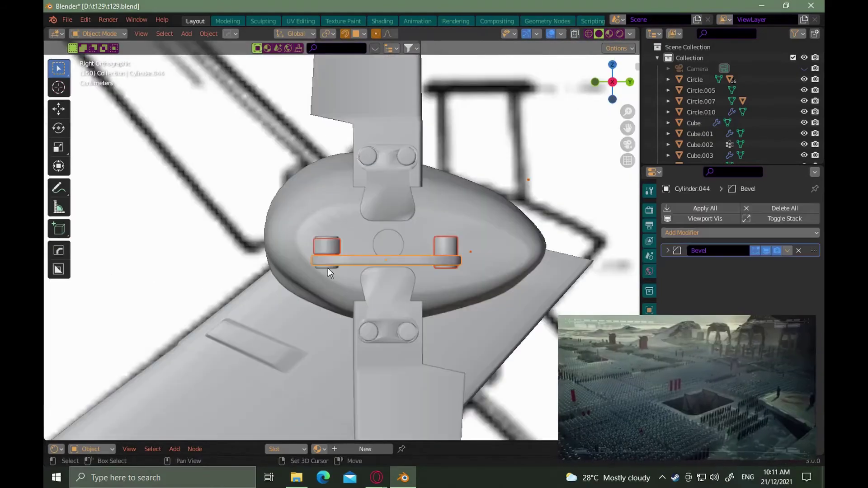
# Parent the pins to the link bar with Keep Transform, and fit the scaled-down assembly along Z between the tail blade roots
pyautogui.hotkey('ctrl', 'alt', 'shift', 'c')
pyautogui.click(360, 259)
pyautogui.press('s')
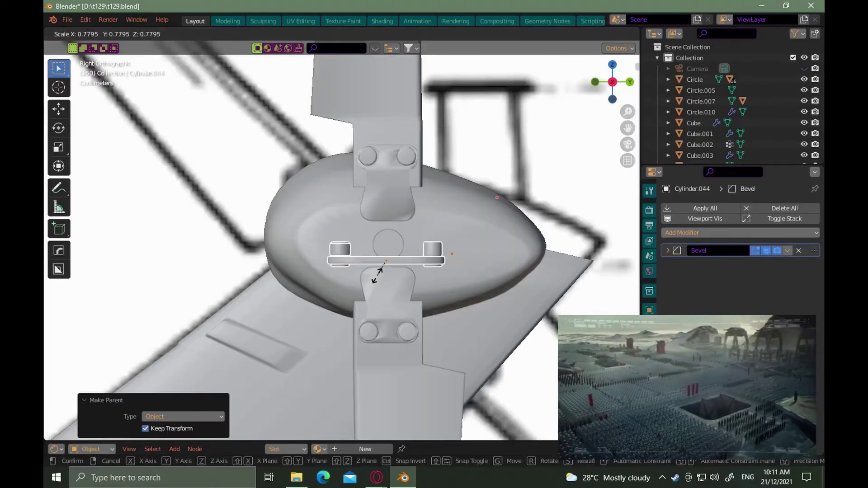
pyautogui.click(383, 286)
pyautogui.press('g')
pyautogui.press('z')
pyautogui.click(395, 299)
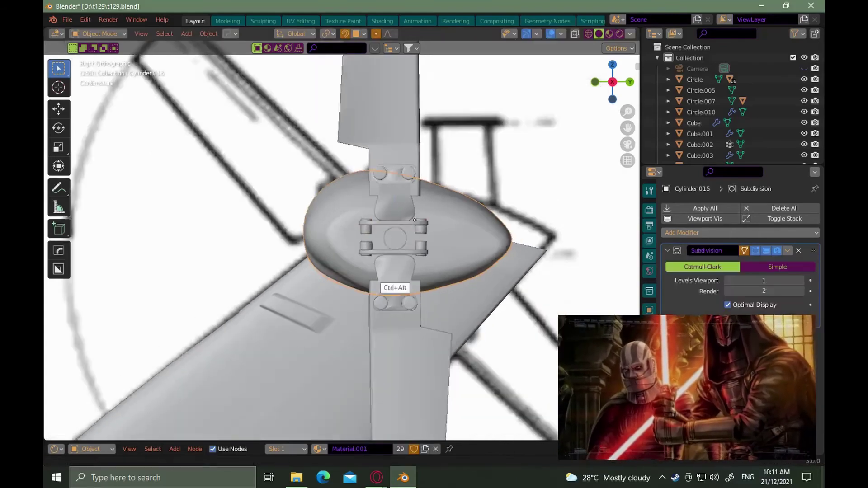
# Move the link bar copy along X by about -0.056 m to line it up beside the tail rotor shaft
pyautogui.moveTo(393, 287); pyautogui.dragTo(416, 298, button='middle')
pyautogui.scroll(5, 417, 299)
pyautogui.press('g')
pyautogui.press('x')
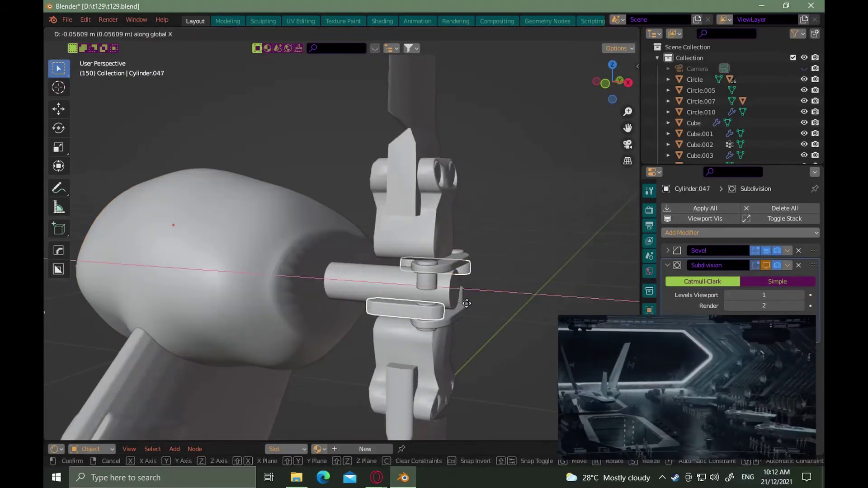
pyautogui.click(467, 303)
pyautogui.moveTo(452, 341); pyautogui.dragTo(405, 324, button='middle')
# Duplicate the lower link pin along X to the link bar's other end and raise the copy about 0.0125 m along Z
pyautogui.click(405, 324)
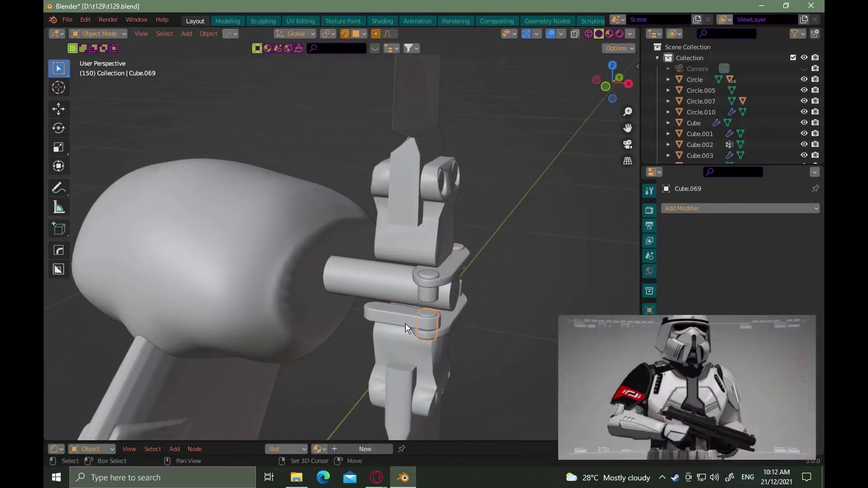
pyautogui.hotkey('shift', 'd')
pyautogui.press('x')
pyautogui.click(330, 314)
pyautogui.press('g')
pyautogui.press('z')
pyautogui.click(333, 309)
pyautogui.moveTo(470, 271); pyautogui.dragTo(384, 279, button='middle')
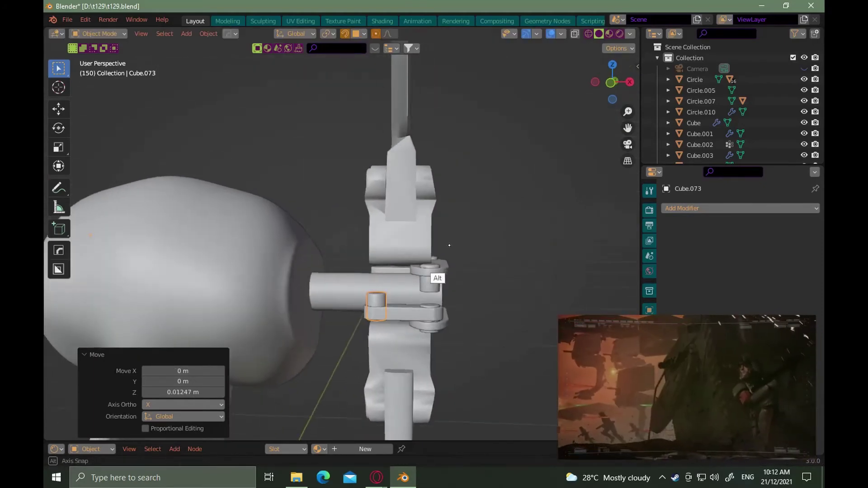
# Extend the top of the copied pin in Edit Mode up to the upper link bar
pyautogui.scroll(-1, 443, 269)
pyautogui.scroll(4, 405, 293)
pyautogui.press('Tab')
pyautogui.click(471, 295)
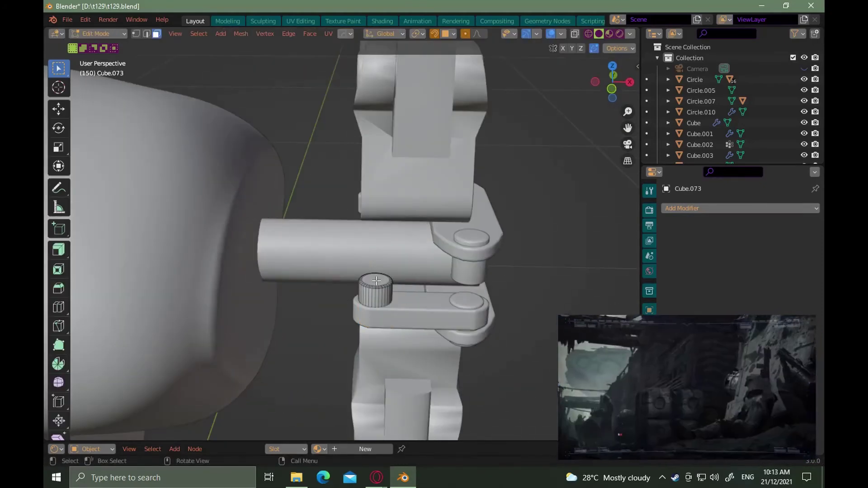
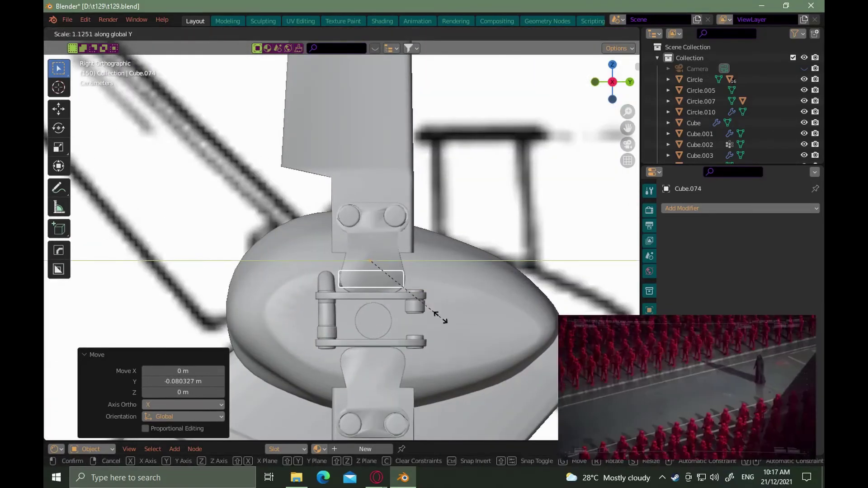
# Widen the small block at the upper tail blade's root along Y
pyautogui.click(500, 352)
pyautogui.moveTo(483, 330)
pyautogui.keyDown('alt'); pyautogui.mouseDown()
pyautogui.moveTo(481, 310)
pyautogui.moveTo(475, 344)
pyautogui.mouseUp(); pyautogui.keyUp('alt')
pyautogui.keyDown('alt'); pyautogui.moveTo(426, 316); pyautogui.dragTo(445, 257); pyautogui.keyUp('alt')
pyautogui.keyDown('alt'); pyautogui.moveTo(438, 291); pyautogui.dragTo(461, 296); pyautogui.keyUp('alt')
# Duplicate the selected hub part in place and move the copy along X
pyautogui.click(342, 274)
pyautogui.click(342, 271)
pyautogui.hotkey('shift', 'd')
pyautogui.rightClick(292, 274)
pyautogui.press('g')
pyautogui.press('x')
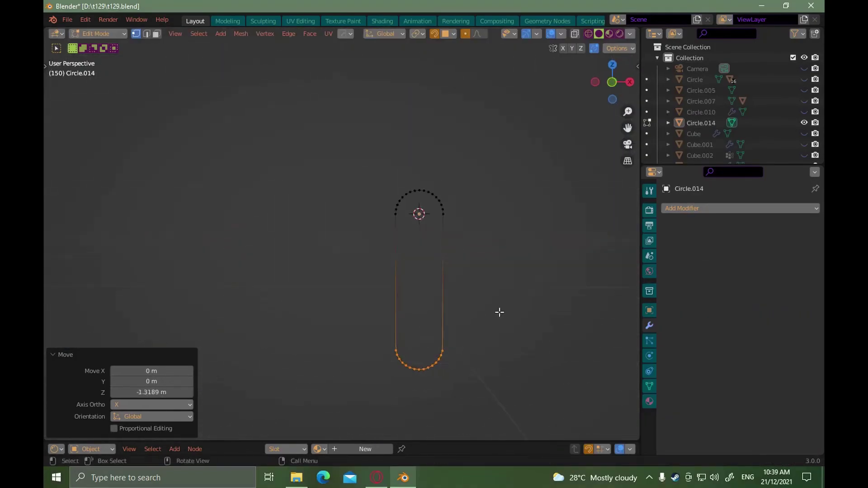
# Raise the upper arc of the ammunition clip outline about 2 m along Z to lengthen its straight sides
pyautogui.moveTo(515, 252); pyautogui.dragTo(333, 142)
pyautogui.press('s')
pyautogui.press('g')
pyautogui.press('z')
pyautogui.click(439, 260)
pyautogui.keyDown('alt'); pyautogui.moveTo(497, 270); pyautogui.dragTo(440, 274); pyautogui.keyUp('alt')
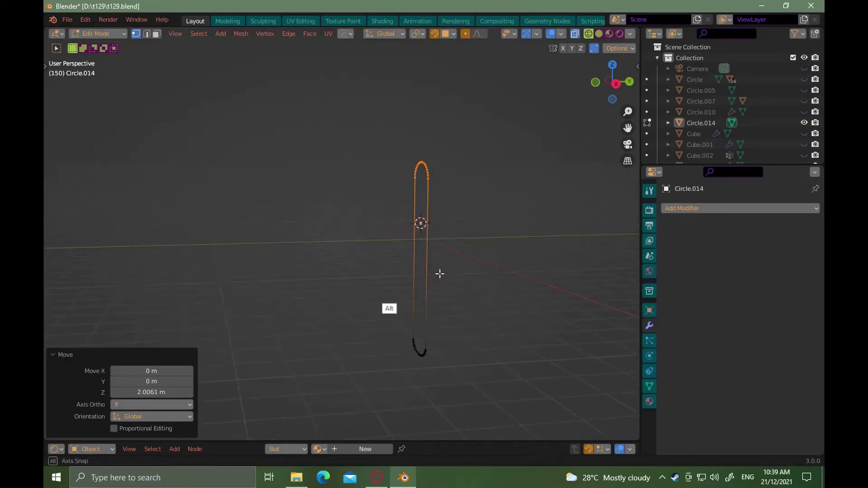
# Extrude the whole clip outline about 0.74 m along negative Y, check the M197 cannon photo in the browser, and return to Blender
pyautogui.press('a')
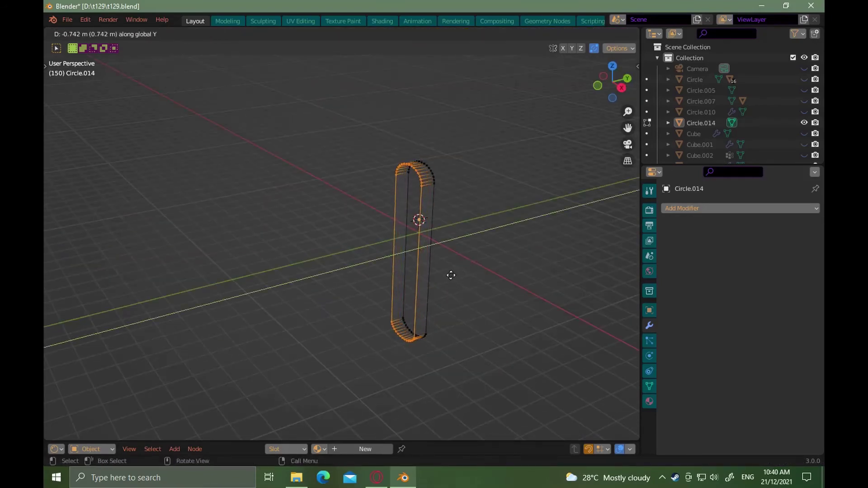
pyautogui.click(451, 275)
pyautogui.press('Tab')
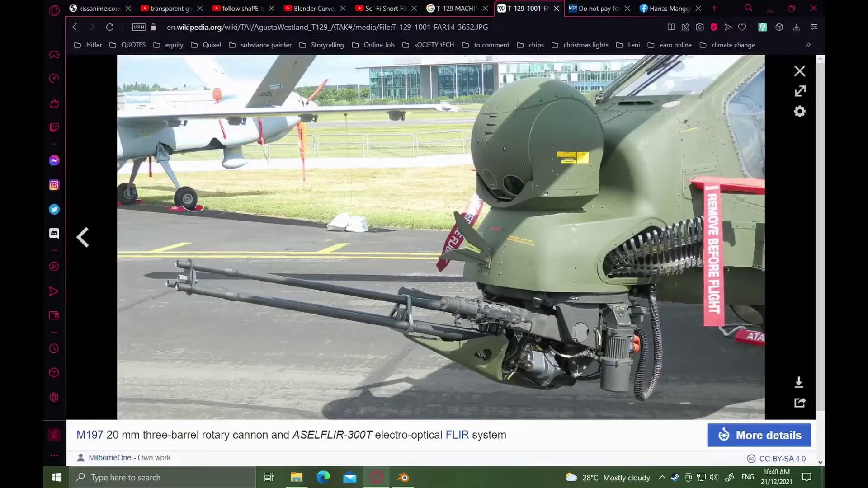
pyautogui.hotkey('alt', 'Tab')
# Add two loop cuts across one long side of the clip strip and delete the face between them
pyautogui.hotkey('ctrl', 'r')
pyautogui.click(430, 245)
pyautogui.hotkey('ctrl', 'r')
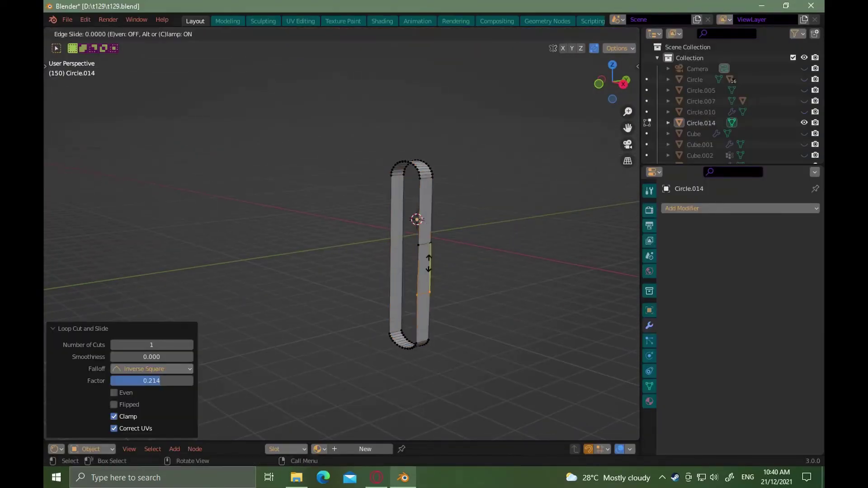
pyautogui.click(428, 269)
pyautogui.press('g')
pyautogui.press('g')
pyautogui.press('3')
pyautogui.click(429, 303)
pyautogui.press('x')
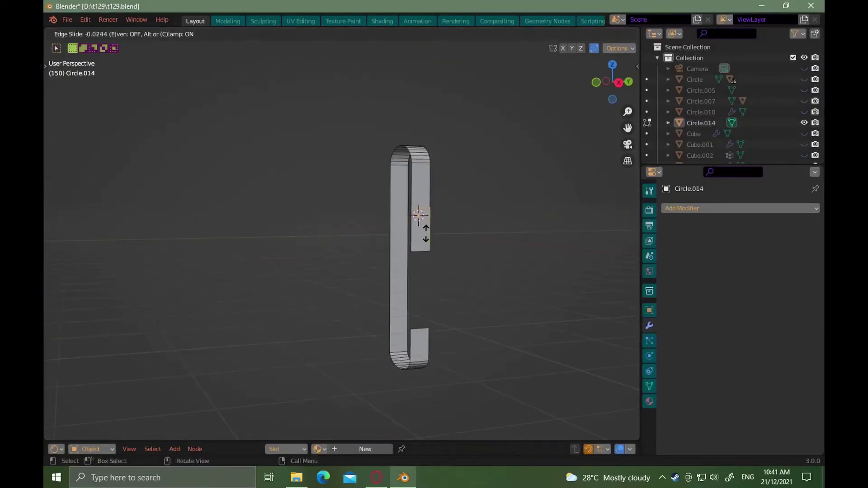
# Add a loop cut above the gap and extrude the side edges of both gap ends about 0.465 m along Y as tabs
pyautogui.click(425, 234)
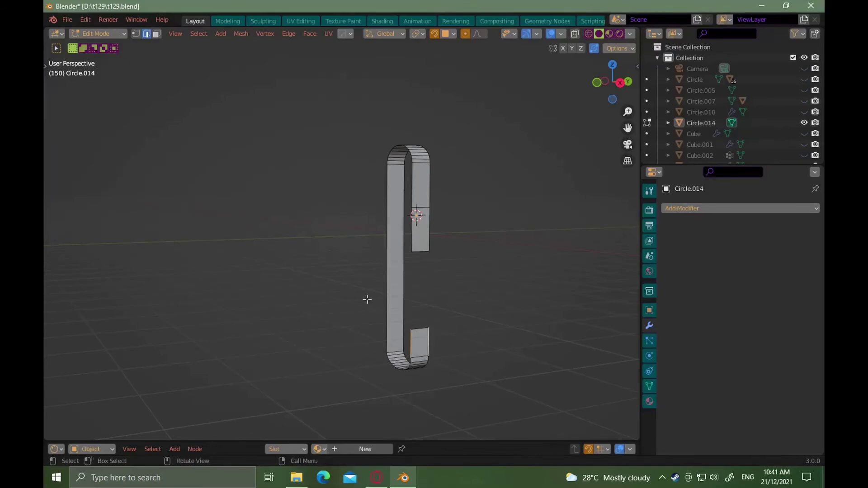
pyautogui.press('t')
pyautogui.moveTo(392, 282); pyautogui.dragTo(392, 282)
pyautogui.hotkey('ctrl', 'z')
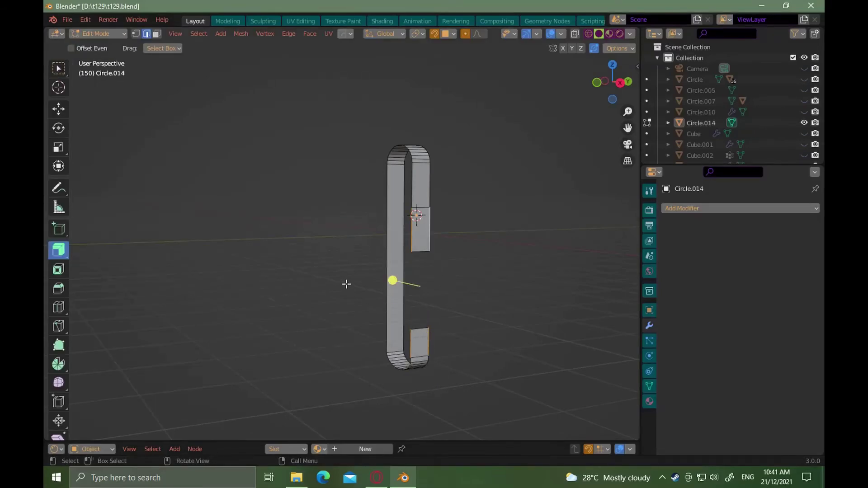
pyautogui.click(433, 299)
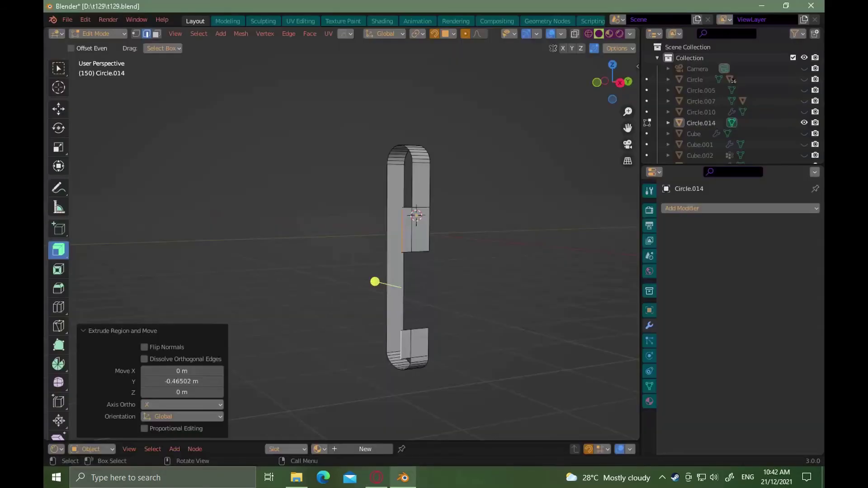
pyautogui.click(429, 341)
# Return to Object Mode and add a Solidify modifier to the clip
pyautogui.press('Tab')
pyautogui.click(740, 208)
pyautogui.click(597, 370)
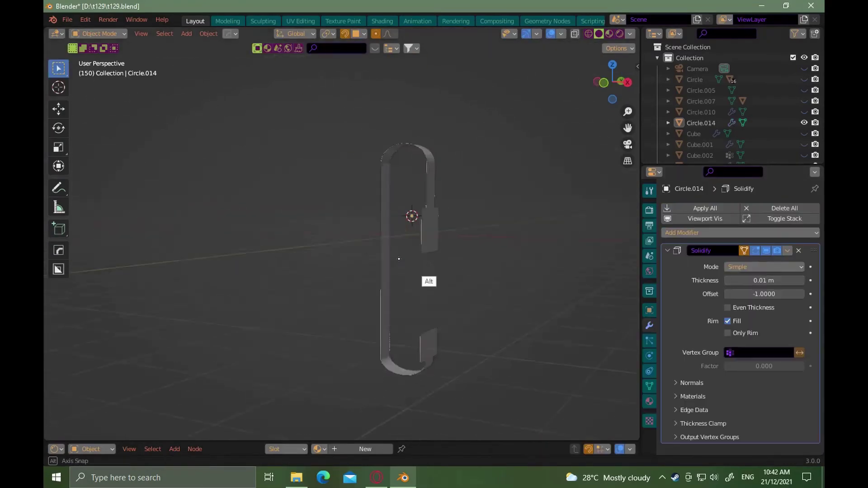
pyautogui.click(667, 250)
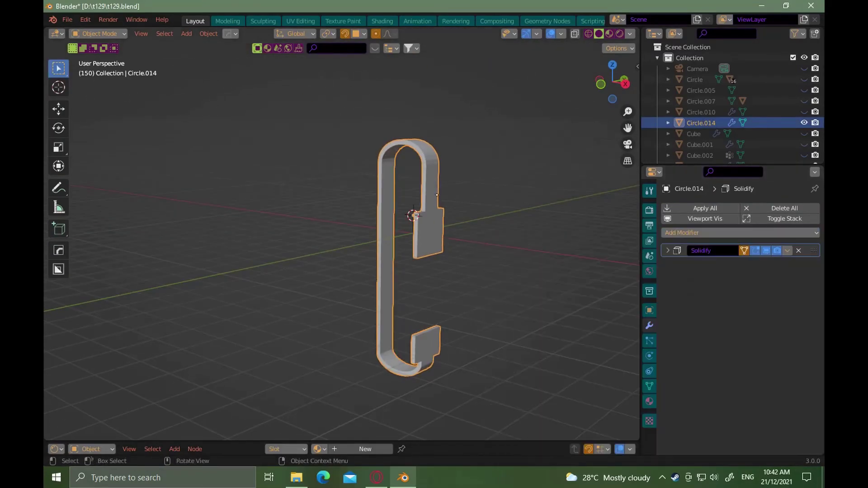
# Add a Bevel modifier to the clip with an amount of 0.038 m and 3 segments
pyautogui.press('q')
pyautogui.click(418, 269)
pyautogui.click(416, 269)
pyautogui.click(758, 309)
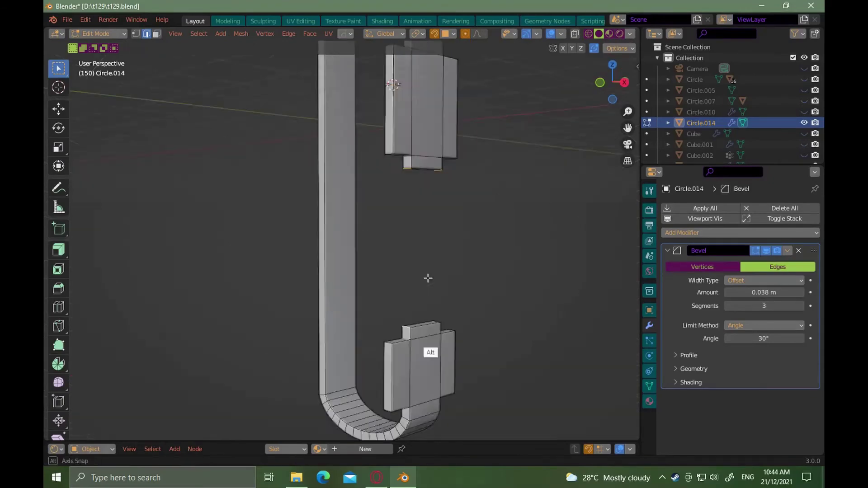
# Bevel the selected corner edges of the short stubs facing each other across the clip's gap
pyautogui.moveTo(428, 278); pyautogui.dragTo(429, 262, button='middle')
pyautogui.hotkey('ctrl', 'b')
pyautogui.click(446, 260)
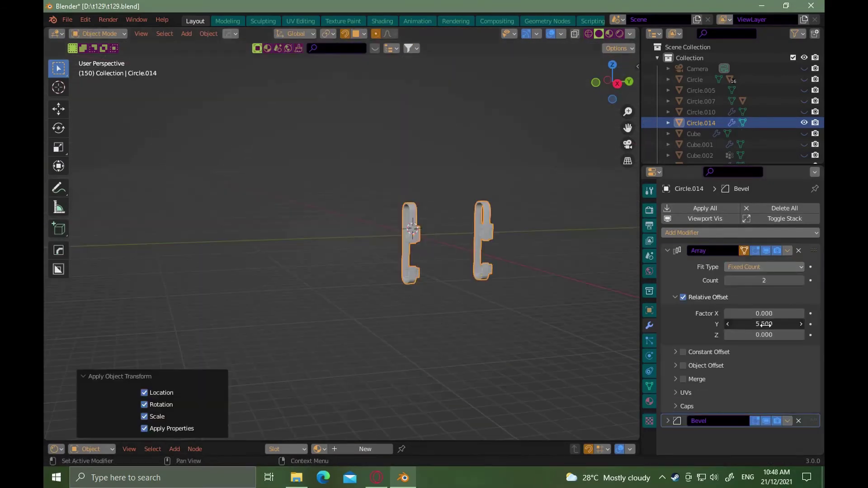
# Rescale the arrayed clip and move it along X beside the helicopter
pyautogui.moveTo(407, 271); pyautogui.dragTo(505, 250, button='middle')
pyautogui.scroll(8, 436, 231)
pyautogui.press('s')
pyautogui.click(433, 165)
pyautogui.press('g')
pyautogui.press('x')
pyautogui.click(491, 195)
pyautogui.press('s')
pyautogui.click(493, 239)
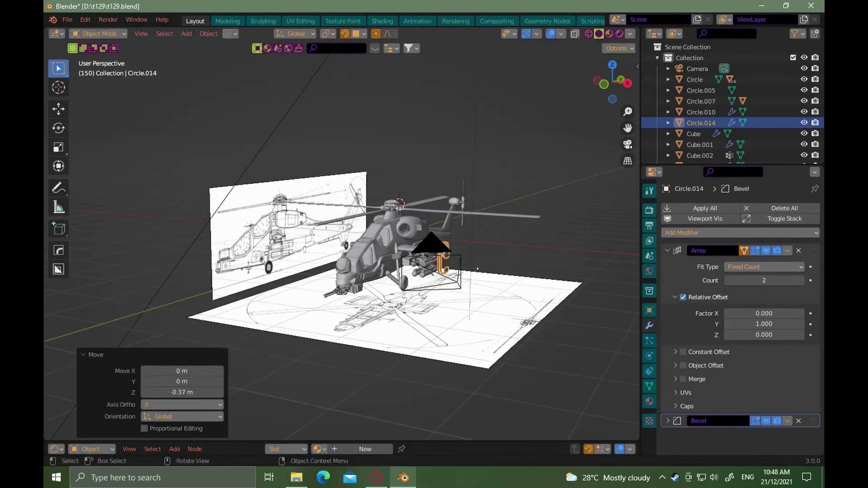
# Position the clip array along Y and Z in the right side view beside the nose gun's ammunition feed
pyautogui.press('KP_3')
pyautogui.press('g')
pyautogui.press('y')
pyautogui.click(418, 281)
pyautogui.scroll(5, 417, 280)
pyautogui.press('g')
pyautogui.press('y')
pyautogui.press('g')
pyautogui.press('z')
# Scale the clip array to suit the feed opening and shift it further along Y
pyautogui.press('s')
pyautogui.scroll(7, 442, 277)
pyautogui.press('g')
pyautogui.press('y')
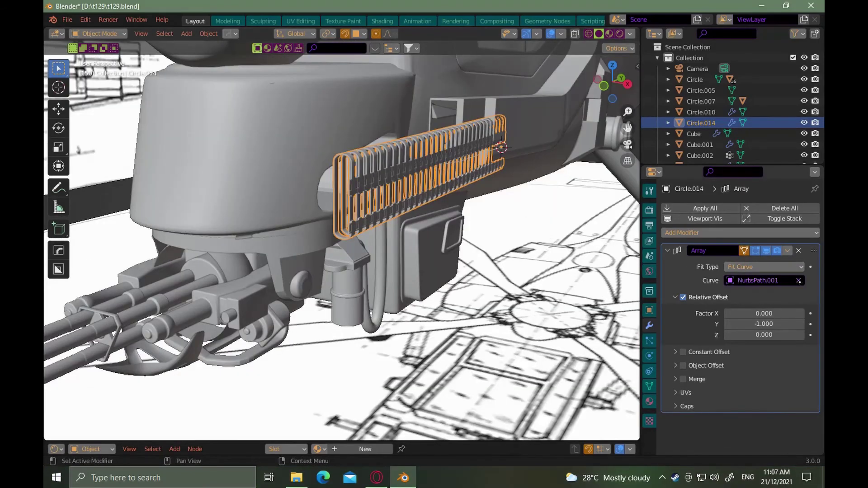
# Clear NurbsPath.001 from the clip Array modifier's Fit Curve setting
pyautogui.click(798, 281)
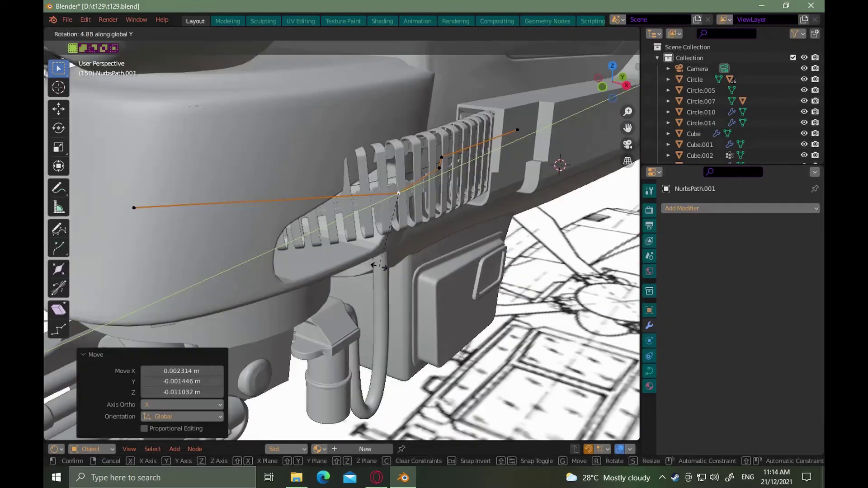
# Rotate the path's selected control points about Y and reposition a control point to bend the ammunition belt
pyautogui.click(342, 232)
pyautogui.moveTo(350, 230); pyautogui.dragTo(461, 217, button='middle')
pyautogui.click(447, 164)
pyautogui.press('g')
pyautogui.click(428, 223)
# Rotate the front control points of the belt path 58.7° about X
pyautogui.scroll(-2, 428, 223)
pyautogui.click(223, 238)
pyautogui.moveTo(434, 275); pyautogui.dragTo(399, 283, button='middle')
pyautogui.press('r')
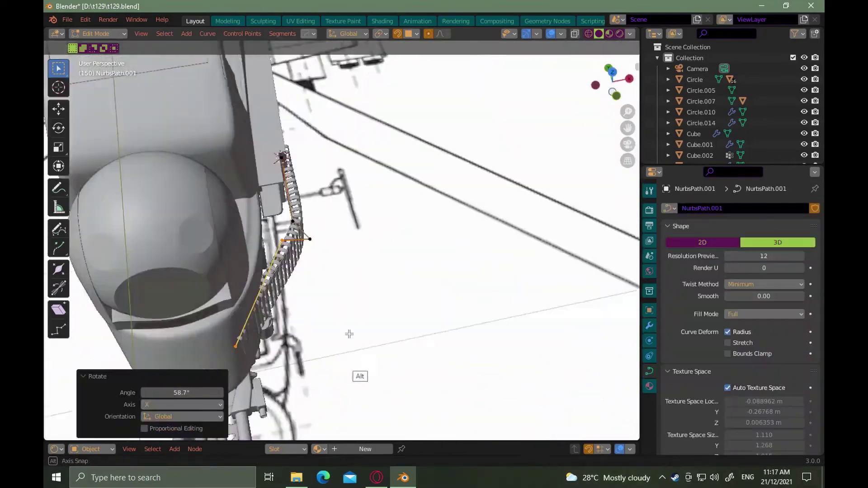
# Move the front part of the belt path closer to the nose, checking it from the front
pyautogui.keyDown('alt'); pyautogui.moveTo(349, 334); pyautogui.dragTo(300, 345); pyautogui.keyUp('alt')
pyautogui.click(292, 341)
pyautogui.press('g')
pyautogui.click(269, 328)
pyautogui.keyDown('shift'); pyautogui.moveTo(300, 344); pyautogui.dragTo(339, 304, button='middle'); pyautogui.keyUp('shift')
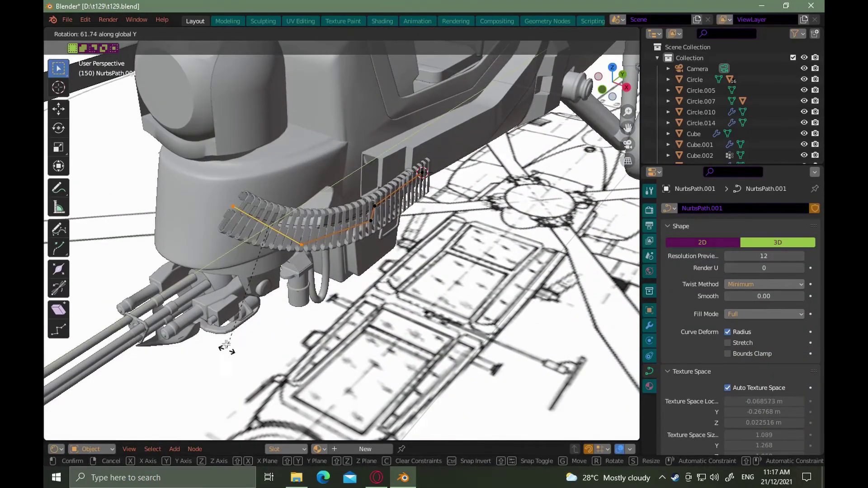
# Rotate the two front control points of the belt path 62.1° about Y
pyautogui.click(226, 348)
pyautogui.moveTo(226, 348); pyautogui.dragTo(293, 315, button='middle')
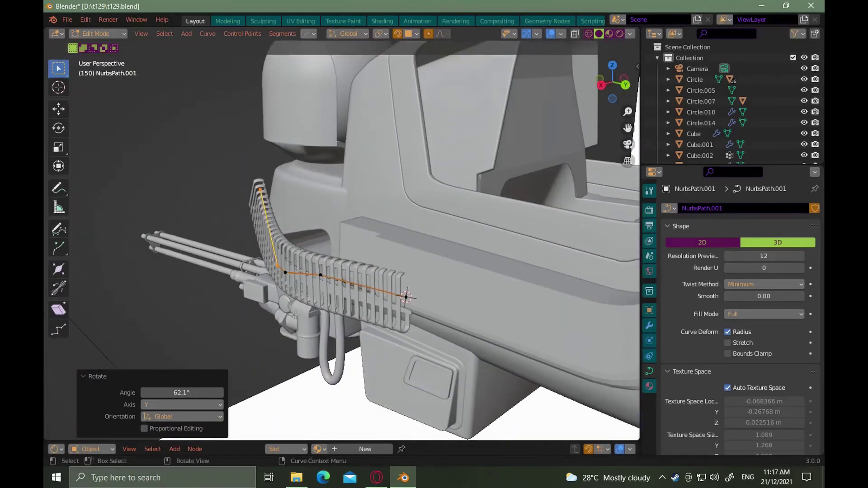
pyautogui.click(223, 306)
pyautogui.moveTo(223, 307); pyautogui.dragTo(355, 255, button='middle')
# Add the adjacent control point to the selection and rotate the points about Y
pyautogui.keyDown('shift'); pyautogui.click(357, 217); pyautogui.keyUp('shift')
pyautogui.press('r')
pyautogui.press('y')
pyautogui.click(324, 323)
pyautogui.moveTo(324, 323)
pyautogui.mouseDown(button='middle')
pyautogui.moveTo(384, 294)
pyautogui.moveTo(339, 320)
pyautogui.mouseUp(button='middle')
# Extend the selection to the next control point and rotate the points 36.7° about Y
pyautogui.keyDown('shift'); pyautogui.click(355, 199); pyautogui.keyUp('shift')
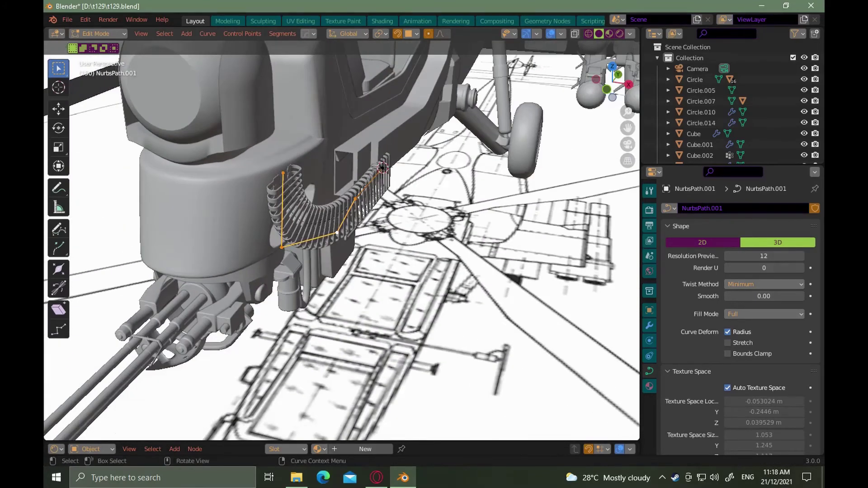
pyautogui.click(287, 327)
pyautogui.moveTo(287, 327); pyautogui.dragTo(341, 287, button='middle')
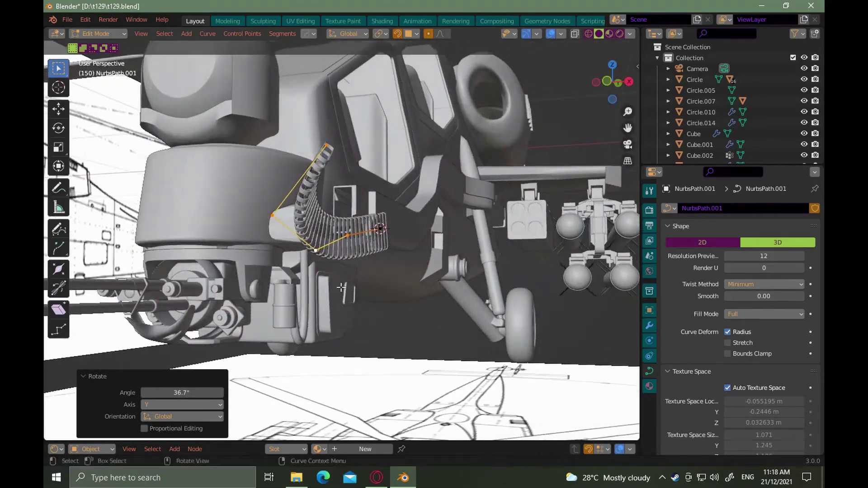
# Rotate the selected path points -148° about Y and 27.7° about X to arch the belt along the nose
pyautogui.click(283, 142)
pyautogui.moveTo(283, 142); pyautogui.dragTo(302, 232, button='middle')
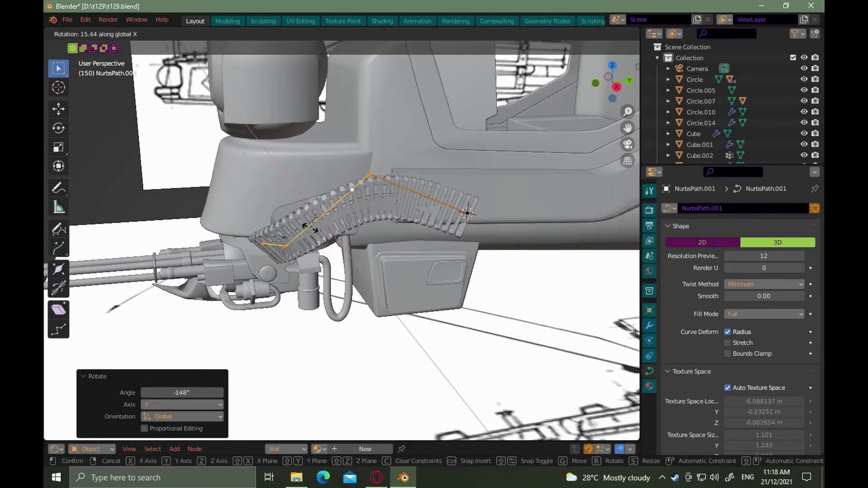
pyautogui.click(175, 216)
pyautogui.moveTo(174, 215); pyautogui.dragTo(237, 244, button='middle')
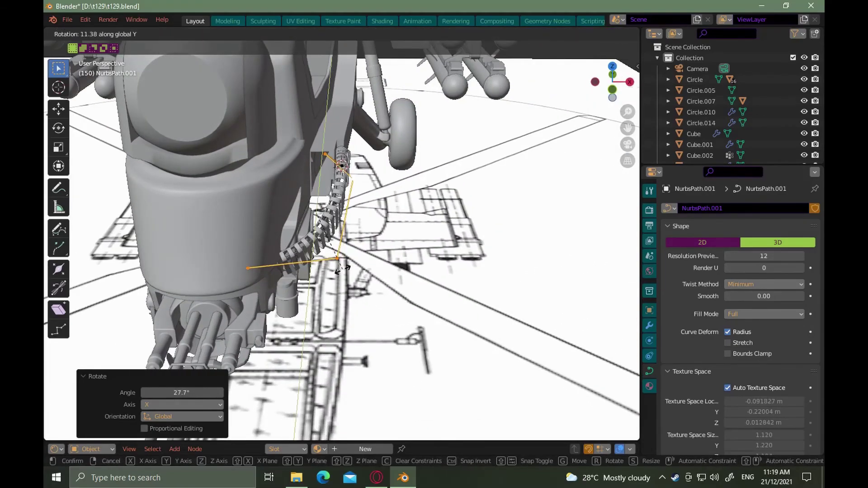
# Adjust the belt's tilt by rotating the selected path points about Y and X
pyautogui.moveTo(337, 272); pyautogui.dragTo(261, 271, button='middle')
pyautogui.press('r')
pyautogui.press('x')
pyautogui.click(257, 266)
# Select the two front control points of the belt path and rotate them 69.3° about local X
pyautogui.moveTo(269, 226); pyautogui.dragTo(318, 283)
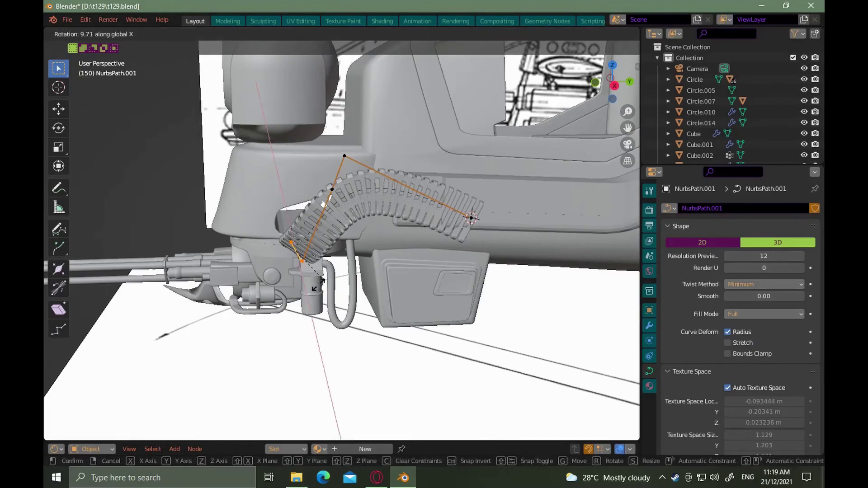
pyautogui.click(396, 229)
pyautogui.keyDown('alt'); pyautogui.moveTo(396, 229); pyautogui.dragTo(383, 269, button='middle'); pyautogui.keyUp('alt')
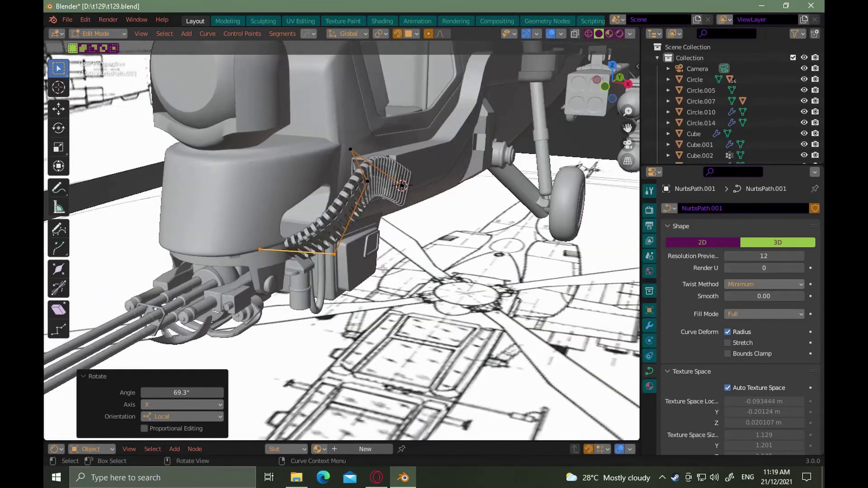
pyautogui.click(322, 259)
pyautogui.keyDown('alt'); pyautogui.moveTo(322, 258); pyautogui.dragTo(337, 276, button='middle'); pyautogui.keyUp('alt')
# Add the next control point to the selection and rotate the points 16.4° about Y towards the feed opening
pyautogui.keyDown('shift'); pyautogui.click(296, 183); pyautogui.keyUp('shift')
pyautogui.press('r')
pyautogui.click(335, 316)
pyautogui.moveTo(335, 316); pyautogui.dragTo(298, 271, button='middle')
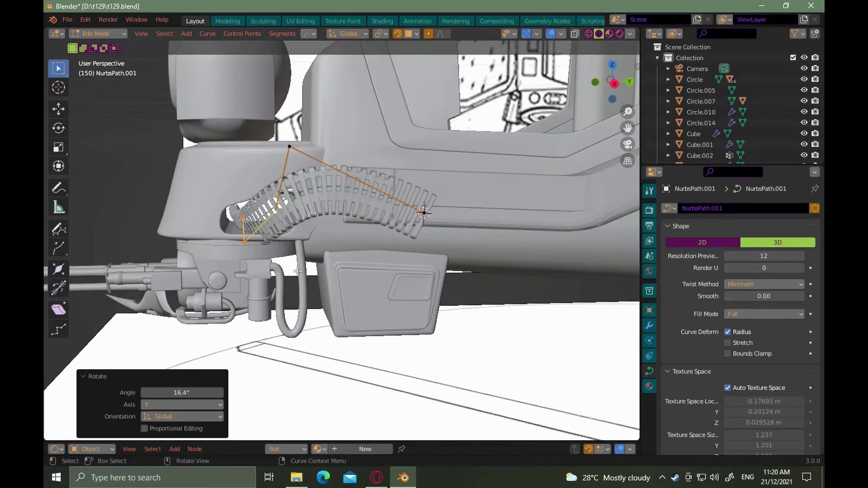
# Undo the last two actions on the path and rotate the two front control points 64.2° about X
pyautogui.rightClick(310, 270)
pyautogui.hotkey('ctrl', 'z')
pyautogui.hotkey('ctrl', 'z')
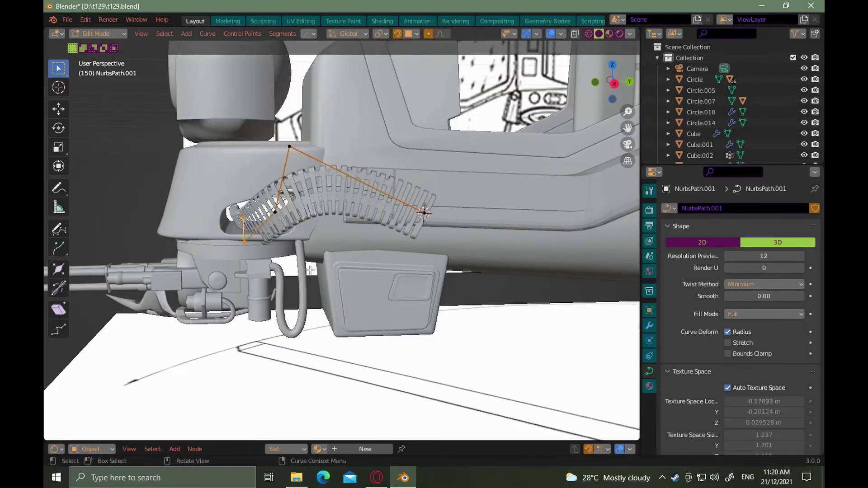
pyautogui.click(412, 149)
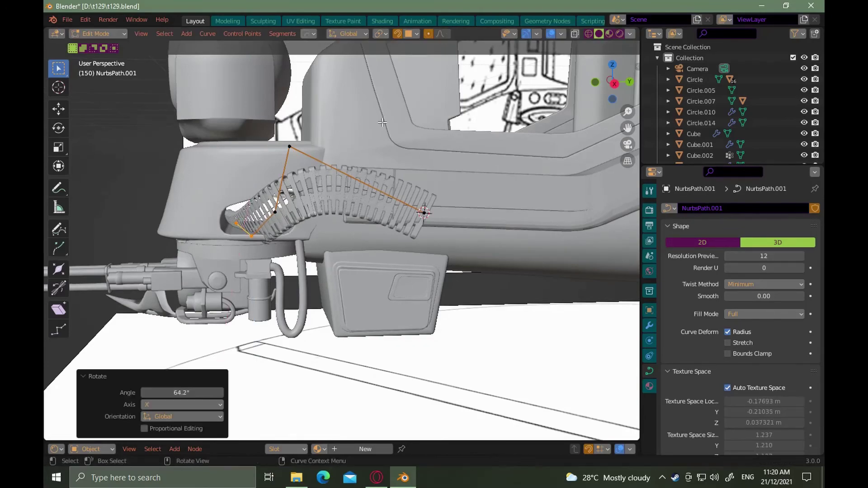
pyautogui.moveTo(412, 149); pyautogui.dragTo(327, 269, button='middle')
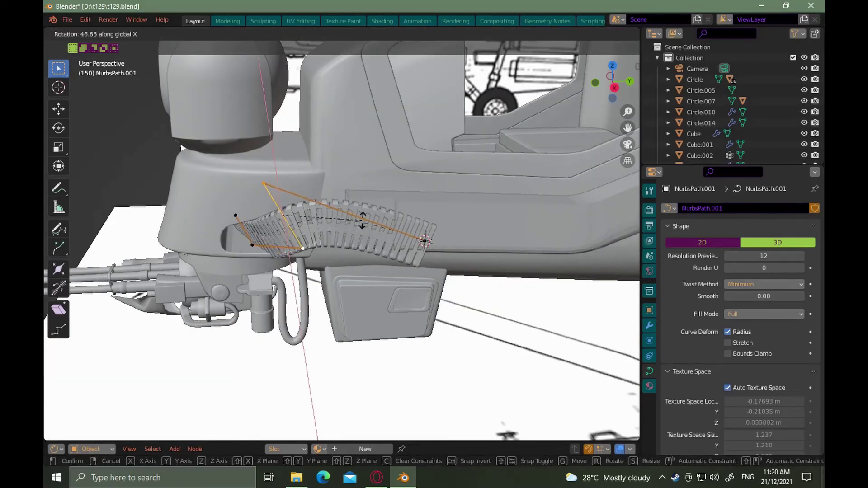
# Try rotating the two front control points of the belt path 78.3° about X and 85.6° about Y
pyautogui.click(373, 167)
pyautogui.moveTo(373, 167); pyautogui.dragTo(392, 252, button='middle')
pyautogui.press('r')
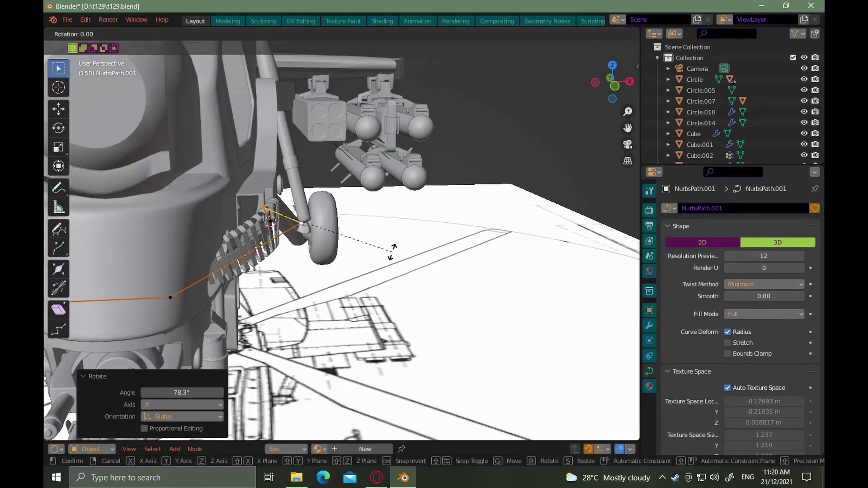
pyautogui.click(246, 361)
pyautogui.moveTo(246, 361); pyautogui.dragTo(199, 319, button='middle')
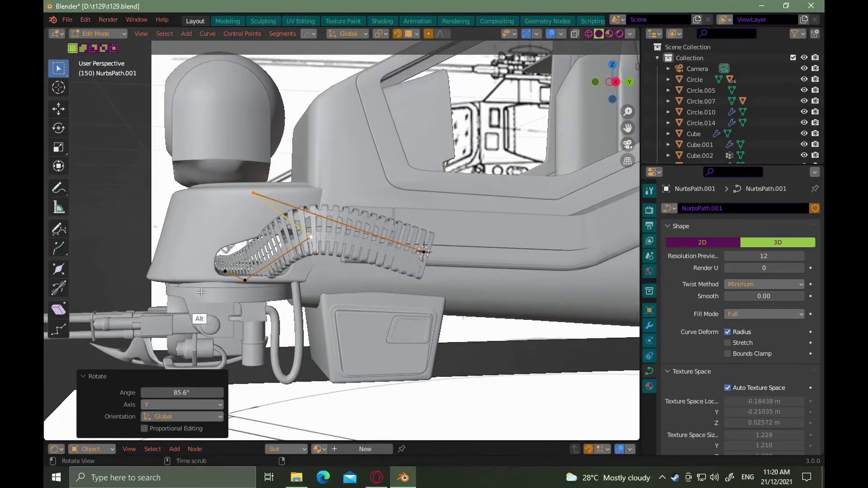
pyautogui.hotkey('ctrl', 'z')
pyautogui.hotkey('ctrl', 'z')
# Move the front control points of the belt path so the belt bends down into the feed opening
pyautogui.moveTo(304, 348); pyautogui.dragTo(324, 244, button='middle')
pyautogui.press('g')
pyautogui.click(289, 310)
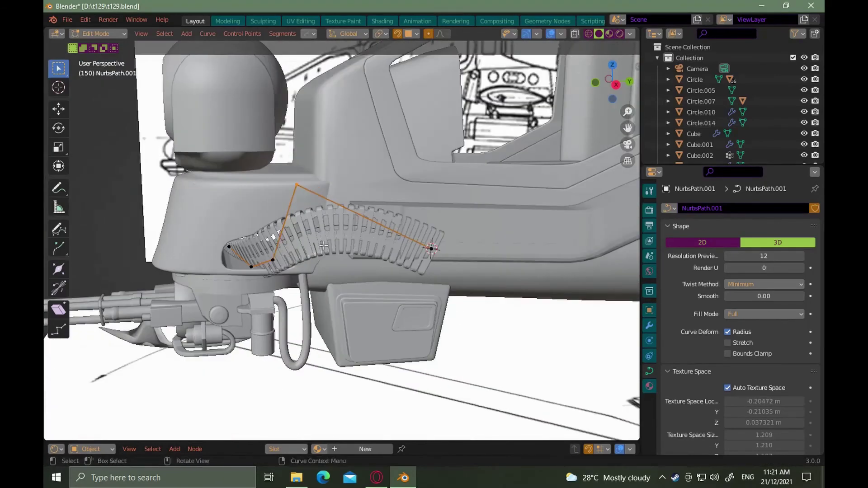
pyautogui.click(280, 269)
pyautogui.moveTo(280, 268); pyautogui.dragTo(197, 163, button='middle')
pyautogui.click(319, 233)
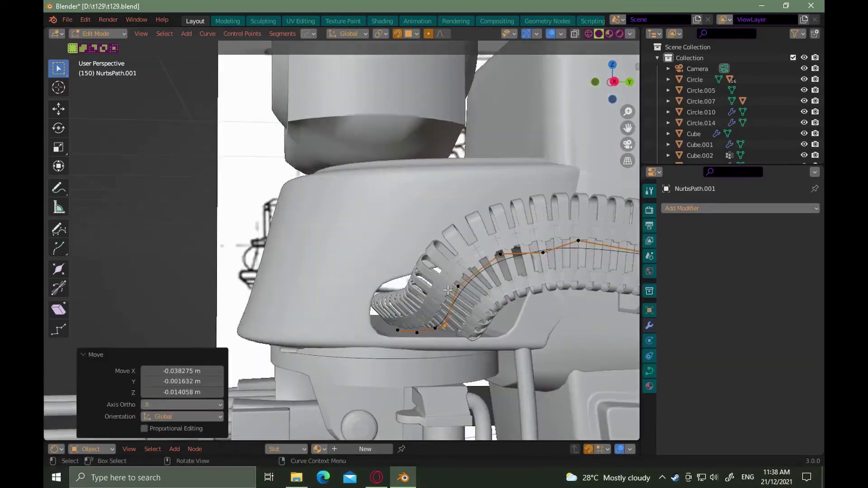
pyautogui.press('g')
pyautogui.click(465, 330)
# In the top view, reposition a belt path control point beside the nose
pyautogui.press('KP_7')
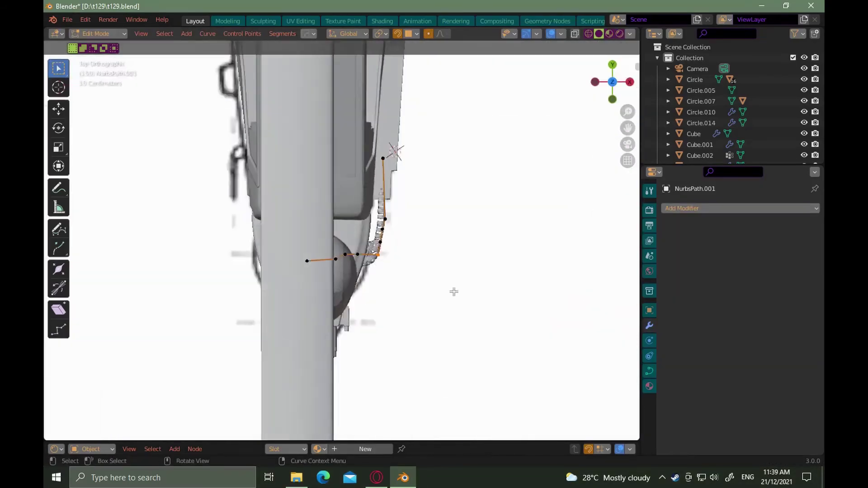
pyautogui.scroll(6, 374, 236)
pyautogui.click(406, 189)
pyautogui.press('g')
pyautogui.click(393, 283)
pyautogui.keyDown('alt'); pyautogui.moveTo(394, 284); pyautogui.dragTo(362, 266); pyautogui.keyUp('alt')
# Adjust the heights of the front path control points, moving the last selection down about 0.0077 m along Z
pyautogui.moveTo(487, 287); pyautogui.dragTo(470, 348)
pyautogui.press('g')
pyautogui.press('z')
pyautogui.click(508, 333)
pyautogui.press('g')
pyautogui.moveTo(445, 316); pyautogui.dragTo(491, 362)
pyautogui.click(477, 345)
pyautogui.press('g')
pyautogui.press('z')
pyautogui.click(477, 358)
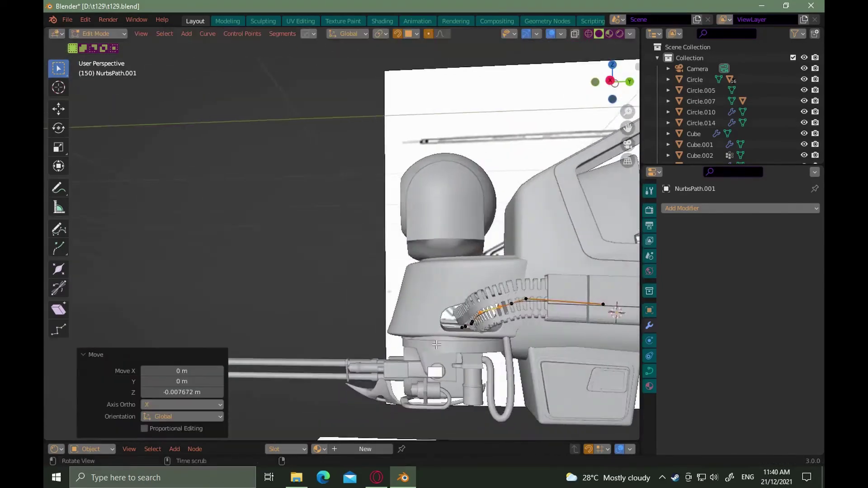
# Extrude a new control point from the inner end of the belt path inside the nose
pyautogui.scroll(4, 483, 348)
pyautogui.keyDown('alt'); pyautogui.moveTo(491, 311); pyautogui.dragTo(533, 310); pyautogui.keyUp('alt')
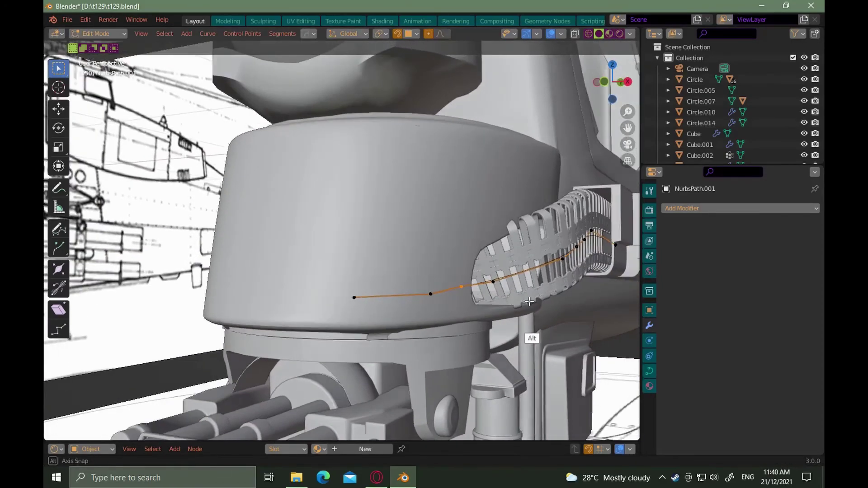
pyautogui.click(356, 299)
pyautogui.press('e')
pyautogui.click(325, 303)
# Rotate the front path control points about X and reposition the points near the feed opening
pyautogui.keyDown('alt'); pyautogui.moveTo(335, 304); pyautogui.dragTo(358, 351); pyautogui.keyUp('alt')
pyautogui.press('r')
pyautogui.press('x')
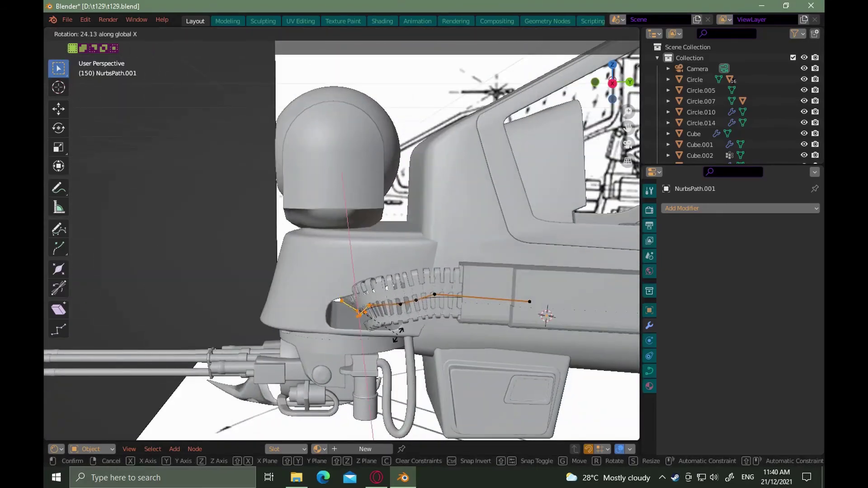
pyautogui.click(304, 314)
pyautogui.keyDown('alt'); pyautogui.moveTo(304, 314); pyautogui.dragTo(368, 370); pyautogui.keyUp('alt')
pyautogui.click(331, 320)
pyautogui.click(369, 371)
pyautogui.press('g')
pyautogui.keyDown('alt'); pyautogui.moveTo(374, 405); pyautogui.dragTo(346, 330); pyautogui.keyUp('alt')
# Shift the selected front path control point along X and adjust its height along Z
pyautogui.click(367, 342)
pyautogui.press('g')
pyautogui.press('x')
pyautogui.click(452, 342)
pyautogui.press('g')
pyautogui.press('z')
pyautogui.click(443, 323)
pyautogui.keyDown('alt'); pyautogui.moveTo(443, 323); pyautogui.dragTo(484, 331); pyautogui.keyUp('alt')
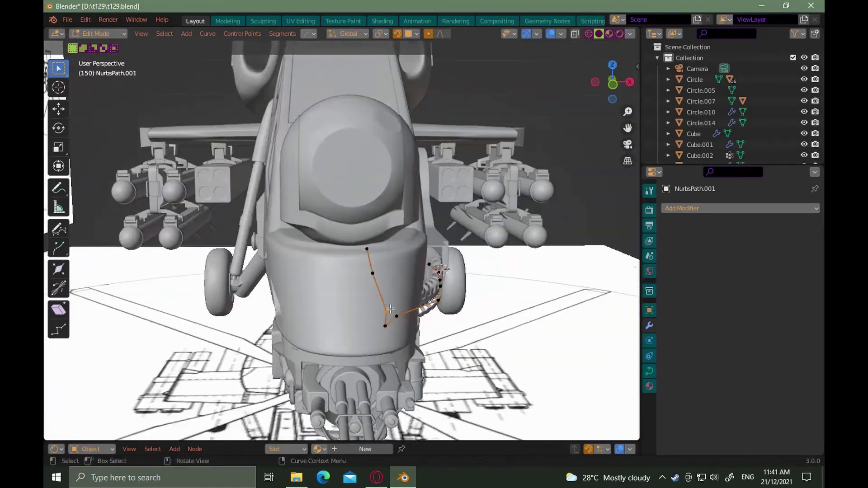
# Reposition the inner path control points along X and raise the front group about 0.025 m along Z
pyautogui.press('g')
pyautogui.press('x')
pyautogui.moveTo(345, 228); pyautogui.dragTo(329, 302)
pyautogui.click(357, 311)
pyautogui.click(351, 336)
pyautogui.press('g')
pyautogui.keyDown('alt'); pyautogui.moveTo(420, 336); pyautogui.dragTo(354, 331); pyautogui.keyUp('alt')
pyautogui.click(409, 322)
pyautogui.press('g')
pyautogui.click(421, 332)
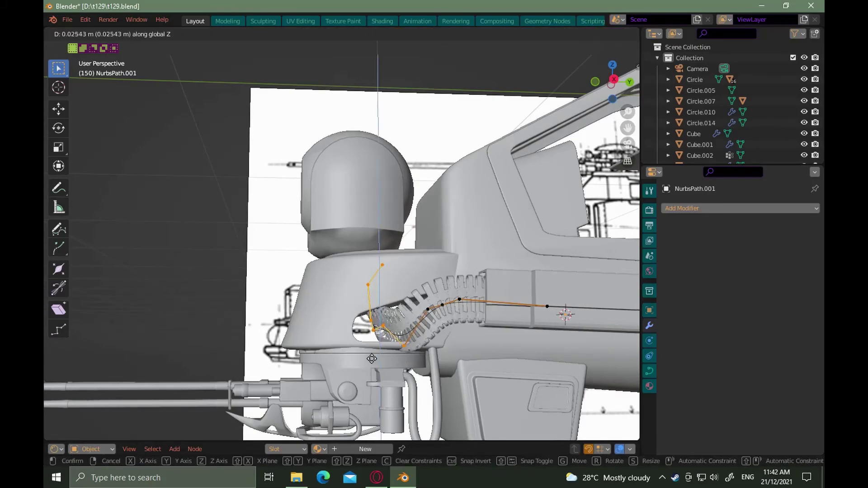
pyautogui.click(372, 358)
pyautogui.moveTo(372, 359); pyautogui.dragTo(409, 379, button='middle')
# Leave the path's editing mode, select the ammunition belt and scale it along Z
pyautogui.press('Tab')
pyautogui.click(478, 308)
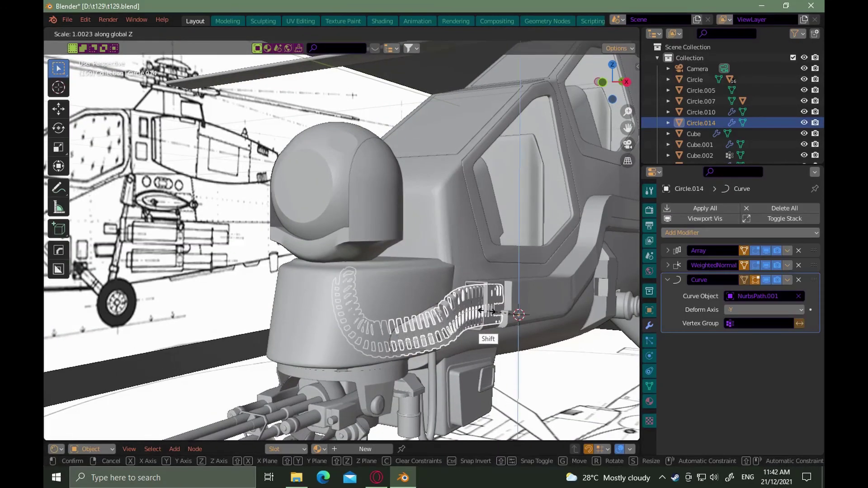
pyautogui.click(503, 315)
pyautogui.press('Tab')
pyautogui.scroll(-1, 484, 338)
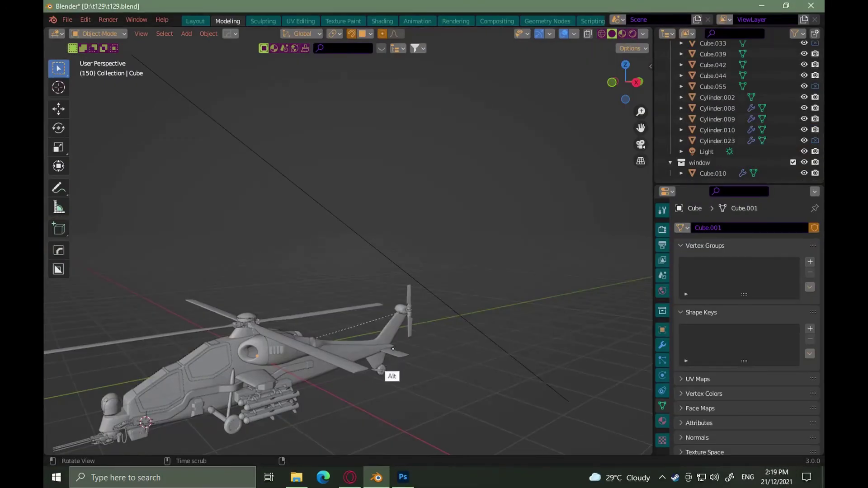
# Enlarge the 3D viewport in the Shading workspace and lock the camera to the view
pyautogui.keyDown('alt'); pyautogui.moveTo(393, 349); pyautogui.dragTo(371, 339); pyautogui.keyUp('alt')
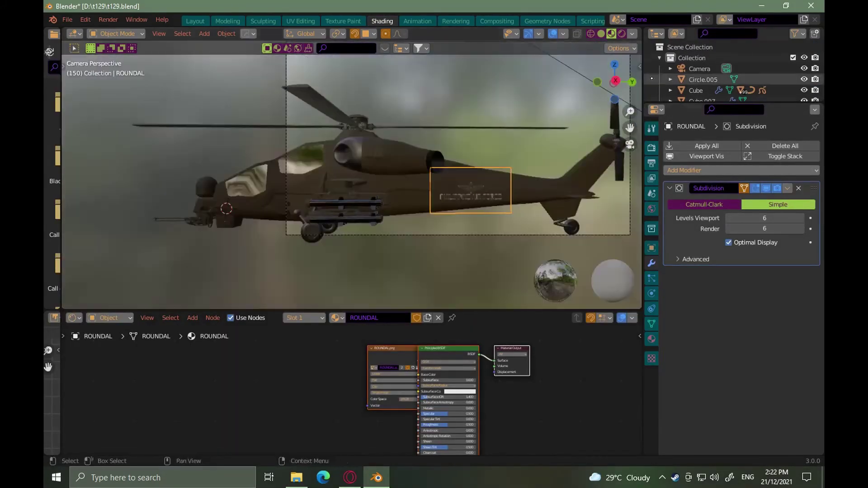
pyautogui.scroll(-3, 409, 301)
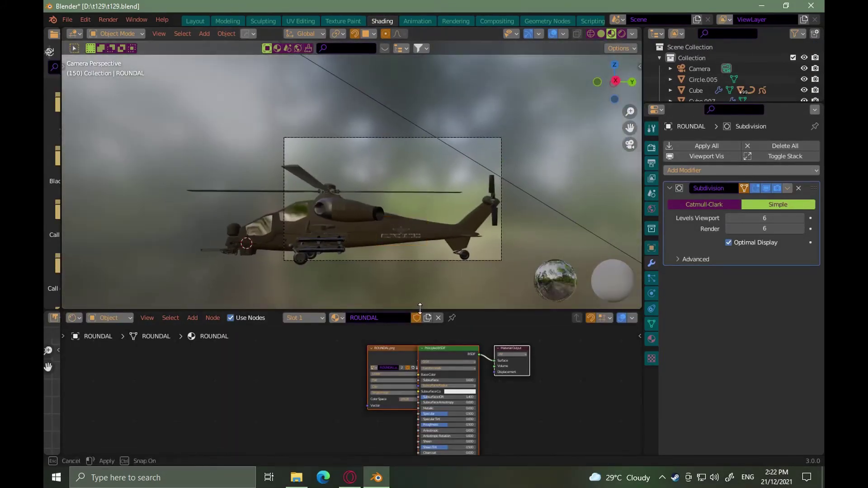
pyautogui.moveTo(420, 309); pyautogui.dragTo(420, 441)
pyautogui.scroll(5, 413, 298)
pyautogui.click(640, 66)
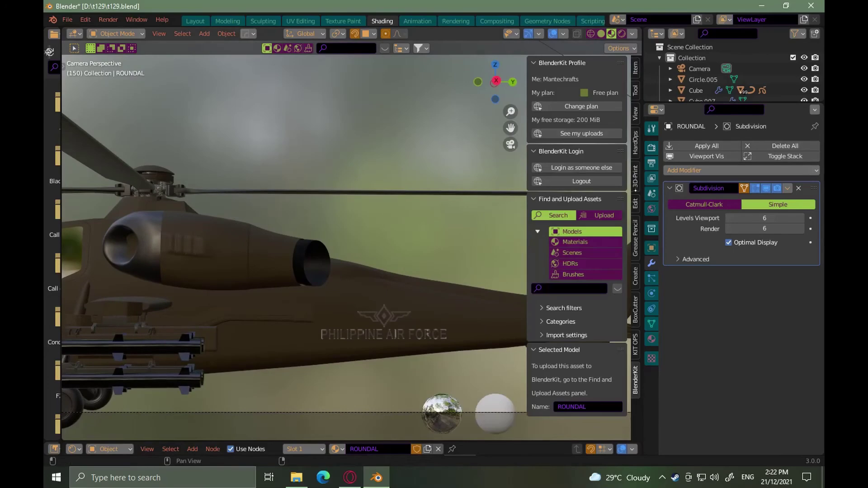
pyautogui.moveTo(641, 113); pyautogui.dragTo(638, 113)
pyautogui.click(635, 113)
pyautogui.click(565, 198)
pyautogui.scroll(2, 418, 315)
pyautogui.press('n')
# Add a Shrinkwrap modifier targeting Cube to the ROUNDAL decal, and move and enlarge it on the tail boom
pyautogui.click(384, 323)
pyautogui.click(698, 171)
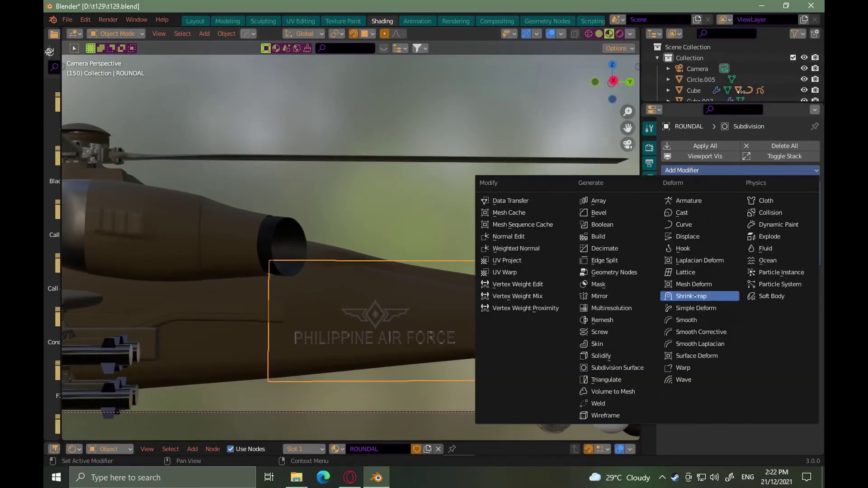
pyautogui.click(695, 297)
pyautogui.press('g')
pyautogui.click(465, 340)
pyautogui.press('s')
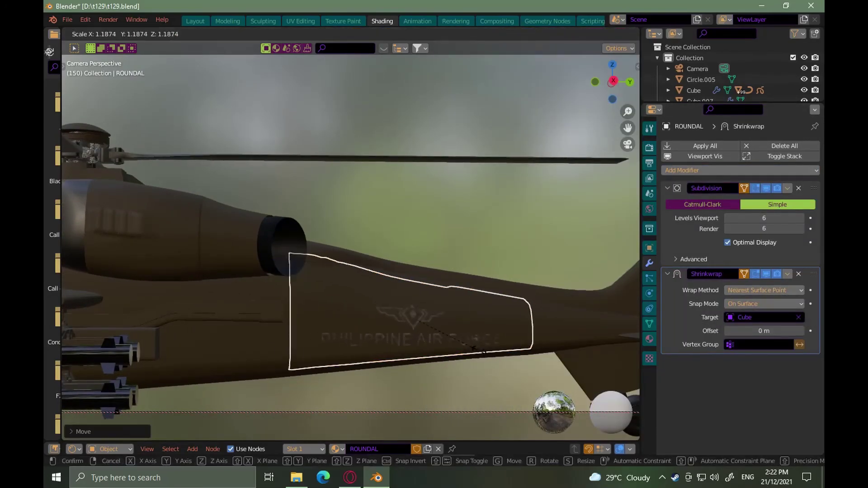
pyautogui.click(486, 357)
# Set the ROUNDAL decal's Shrinkwrap offset to 0.001 m, checking its distance from the fuselage
pyautogui.click(766, 334)
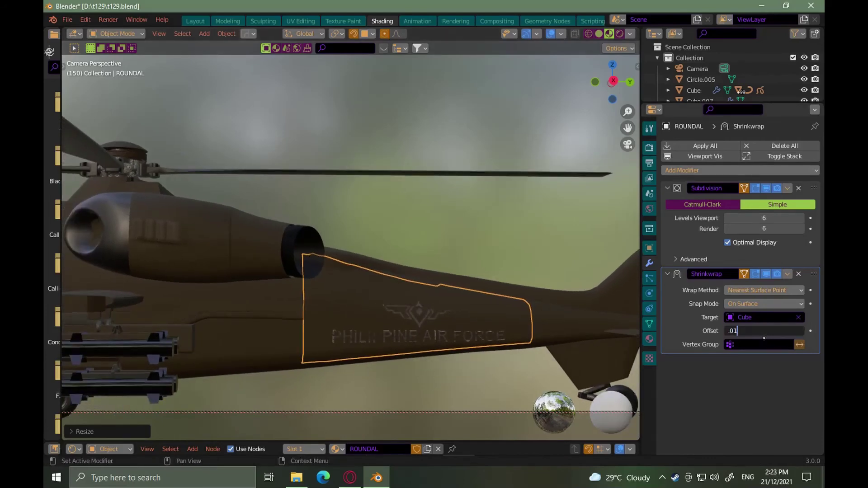
pyautogui.keyDown('ctrl'); pyautogui.keyDown('alt'); pyautogui.moveTo(472, 332); pyautogui.dragTo(370, 337); pyautogui.keyUp('alt'); pyautogui.keyUp('ctrl')
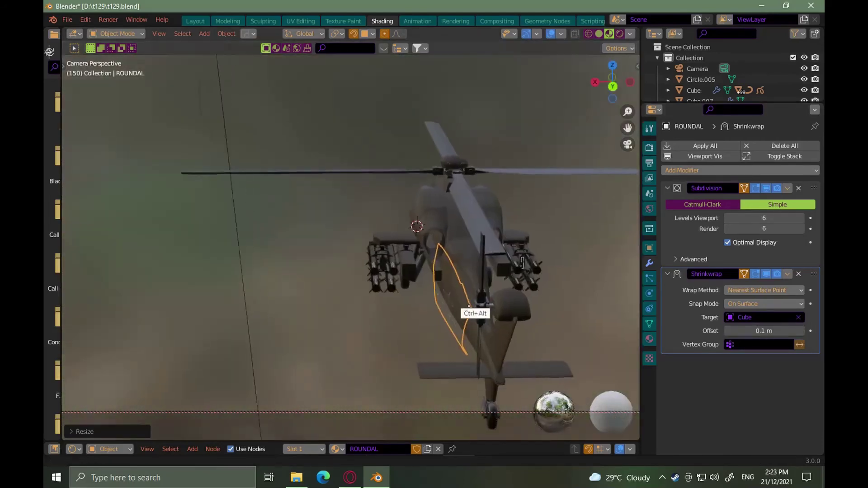
pyautogui.keyDown('ctrl'); pyautogui.keyDown('alt'); pyautogui.moveTo(470, 312); pyautogui.dragTo(470, 276); pyautogui.keyUp('alt'); pyautogui.keyUp('ctrl')
pyautogui.moveTo(775, 331); pyautogui.dragTo(768, 332)
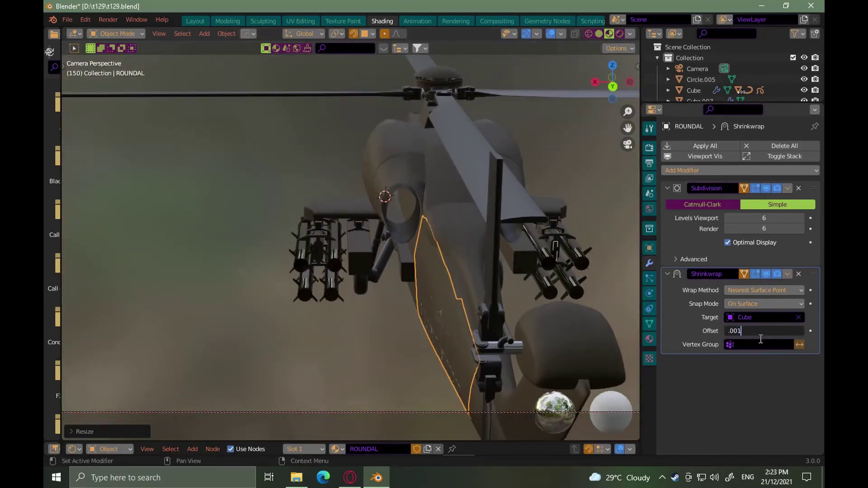
pyautogui.press('Return')
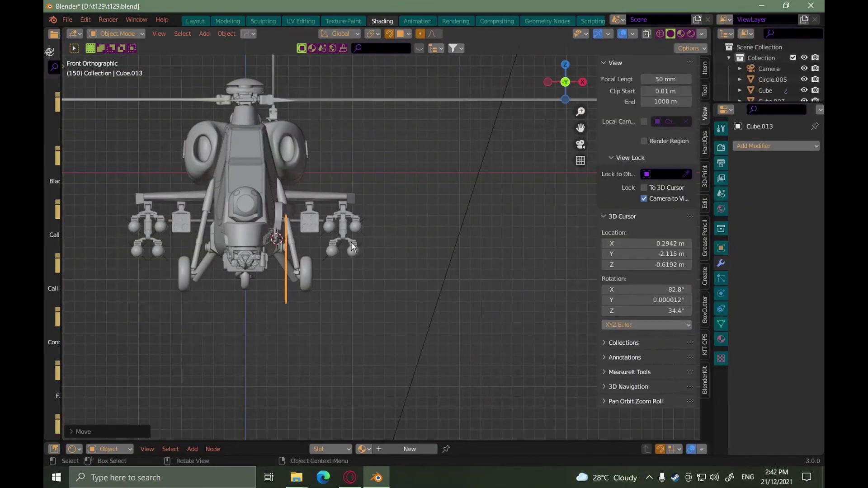
# Set the origin of the bent bracket to its geometry and reposition it in the front view
pyautogui.rightClick(352, 247)
pyautogui.moveTo(233, 292)
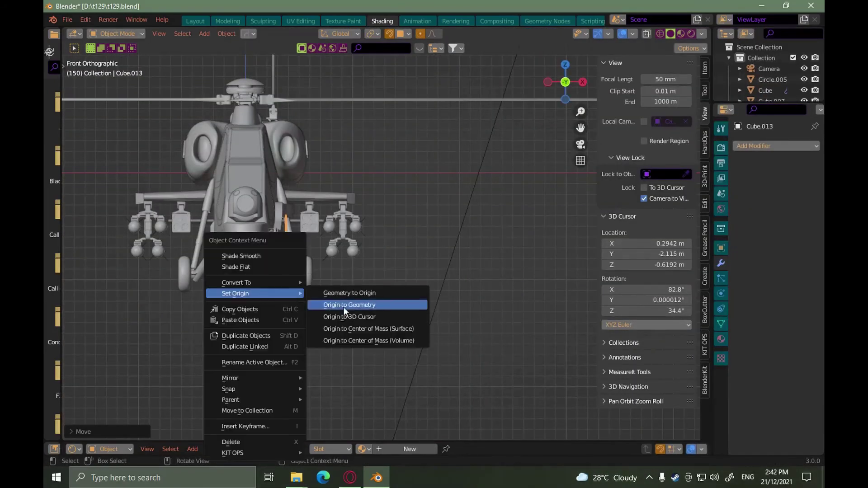
pyautogui.click(343, 307)
pyautogui.scroll(2, 316, 270)
pyautogui.press('g')
pyautogui.click(306, 289)
# In the right view, move the bracket along Y to just ahead of the main wheel
pyautogui.press('KP_3')
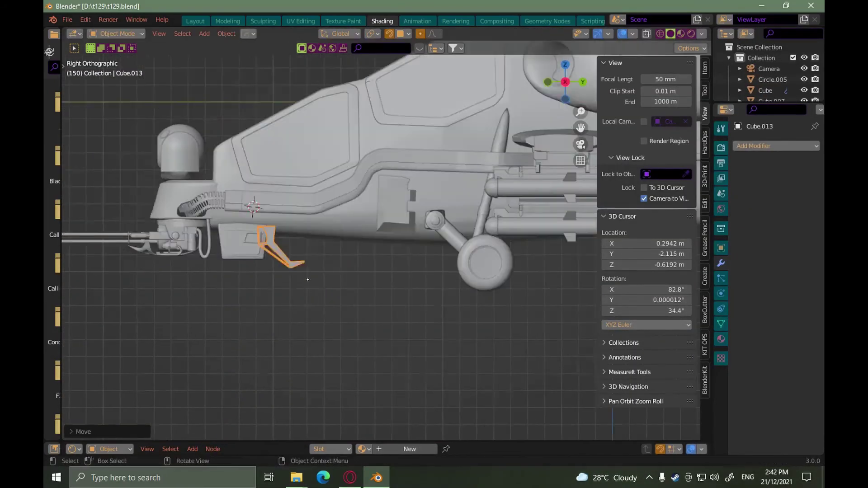
pyautogui.scroll(1, 362, 280)
pyautogui.press('g')
pyautogui.press('y')
pyautogui.click(592, 319)
# Check the reference photo and move the bracket along Z below the fuselage
pyautogui.hotkey('alt', 'Tab')
pyautogui.hotkey('alt', 'Tab')
pyautogui.press('Tab')
pyautogui.scroll(4, 391, 268)
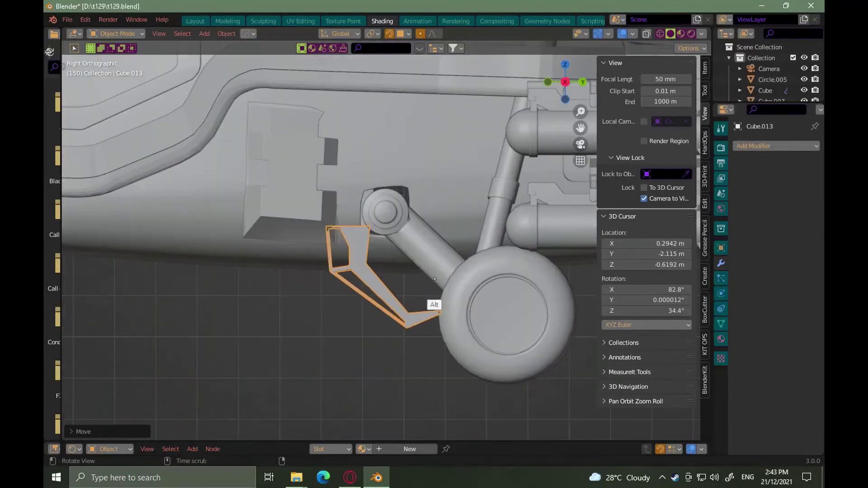
pyautogui.click(439, 319)
pyautogui.press('g')
pyautogui.press('z')
pyautogui.click(451, 344)
# Check the ATAK reference photo in the browser and move the bracket's lower bend vertices along Y
pyautogui.hotkey('alt', 'Tab')
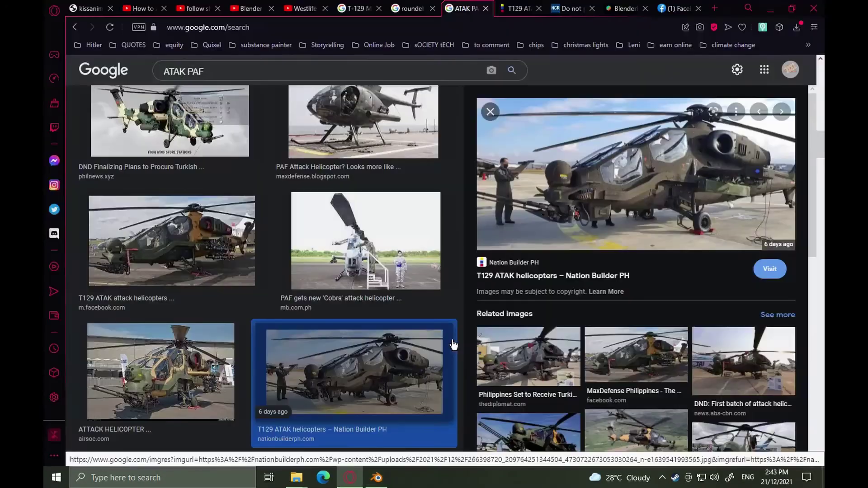
pyautogui.hotkey('alt', 'Tab')
pyautogui.scroll(3, 445, 346)
pyautogui.press('Tab')
pyautogui.moveTo(405, 340); pyautogui.dragTo(419, 357)
pyautogui.hotkey('alt', 'z')
pyautogui.moveTo(378, 320); pyautogui.dragTo(441, 358)
pyautogui.press('g')
pyautogui.press('y')
pyautogui.click(452, 357)
# Move the vertices at the bracket's pointed lower tip and return to object mode
pyautogui.moveTo(442, 324); pyautogui.dragTo(474, 359)
pyautogui.press('g')
pyautogui.click(476, 344)
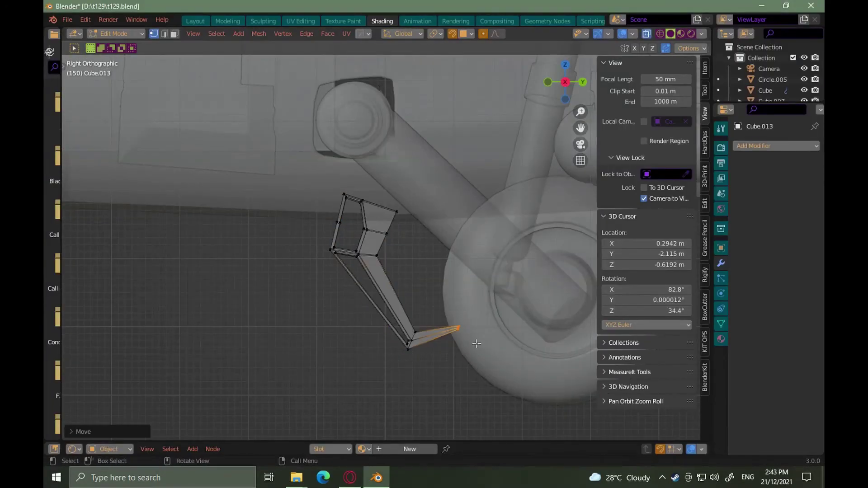
pyautogui.hotkey('alt', 'z')
pyautogui.press('Tab')
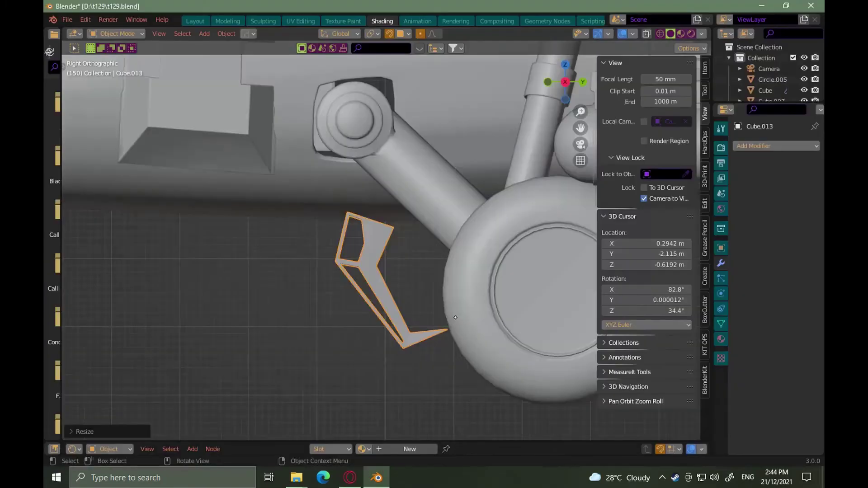
# In the front view, move the bracket along X to line up beside the landing gear leg
pyautogui.scroll(-6, 455, 318)
pyautogui.moveTo(455, 317); pyautogui.dragTo(511, 307, button='middle')
pyautogui.press('KP_1')
pyautogui.scroll(3, 500, 271)
pyautogui.press('g')
pyautogui.press('x')
pyautogui.click(522, 271)
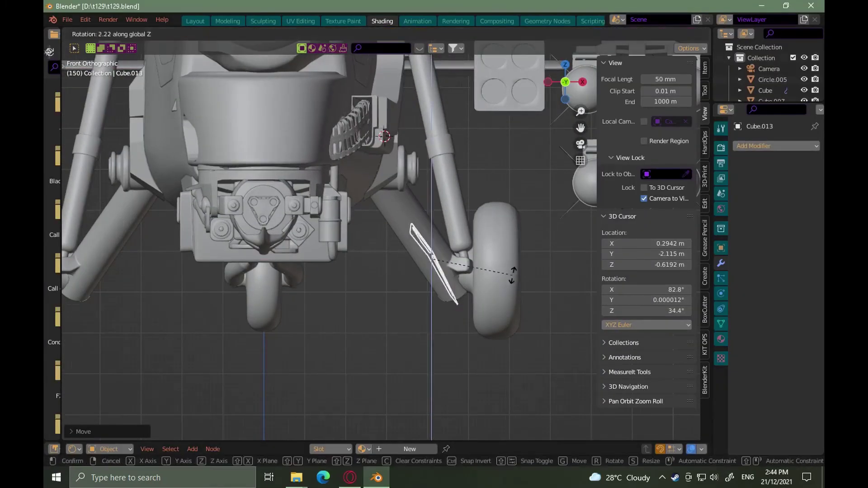
# Rotate the bracket slightly about Z and shift it along Y near the landing gear
pyautogui.click(512, 275)
pyautogui.keyDown('alt'); pyautogui.moveTo(513, 275); pyautogui.dragTo(448, 248); pyautogui.keyUp('alt')
pyautogui.press('g')
pyautogui.press('y')
pyautogui.click(497, 278)
# Select the narrow strip faces around the bracket plate's top edge and extrude them outward along their normals
pyautogui.press('Tab')
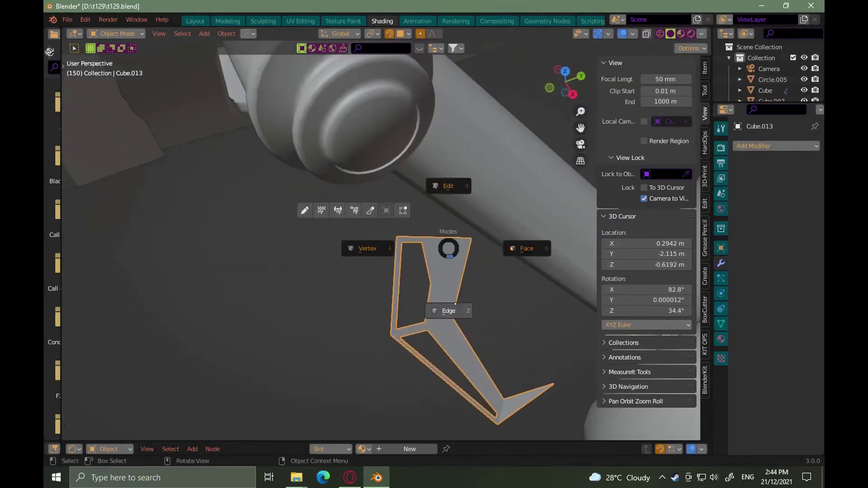
pyautogui.click(455, 304)
pyautogui.press('3')
pyautogui.keyDown('alt'); pyautogui.moveTo(375, 244); pyautogui.dragTo(373, 224); pyautogui.keyUp('alt')
pyautogui.keyDown('shift'); pyautogui.click(414, 242); pyautogui.keyUp('shift')
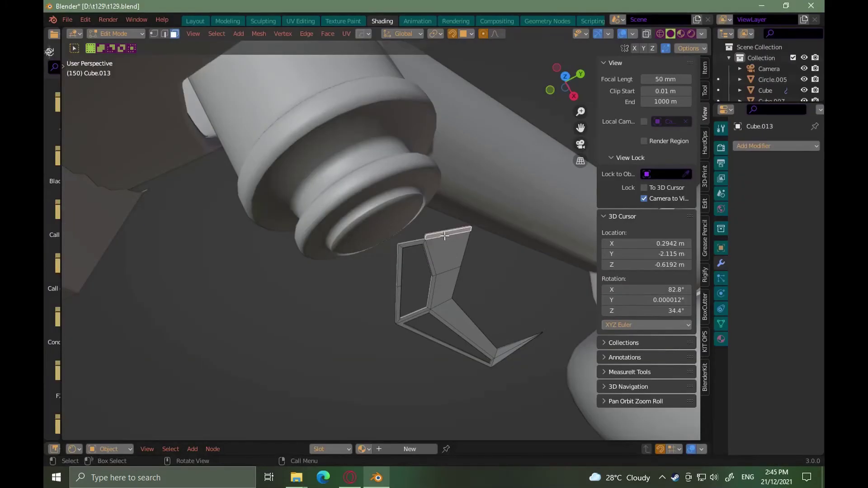
pyautogui.keyDown('shift'); pyautogui.click(426, 237); pyautogui.keyUp('shift')
pyautogui.keyDown('alt'); pyautogui.moveTo(423, 250); pyautogui.dragTo(468, 302); pyautogui.keyUp('alt')
pyautogui.keyDown('shift'); pyautogui.click(418, 240); pyautogui.keyUp('shift')
pyautogui.press('t')
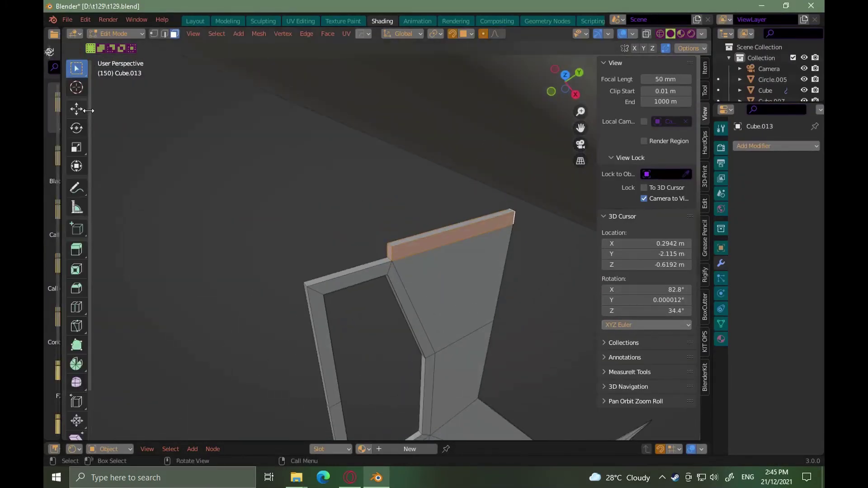
pyautogui.scroll(-4, 78, 181)
pyautogui.moveTo(77, 196); pyautogui.dragTo(133, 244)
pyautogui.moveTo(462, 226); pyautogui.dragTo(463, 208)
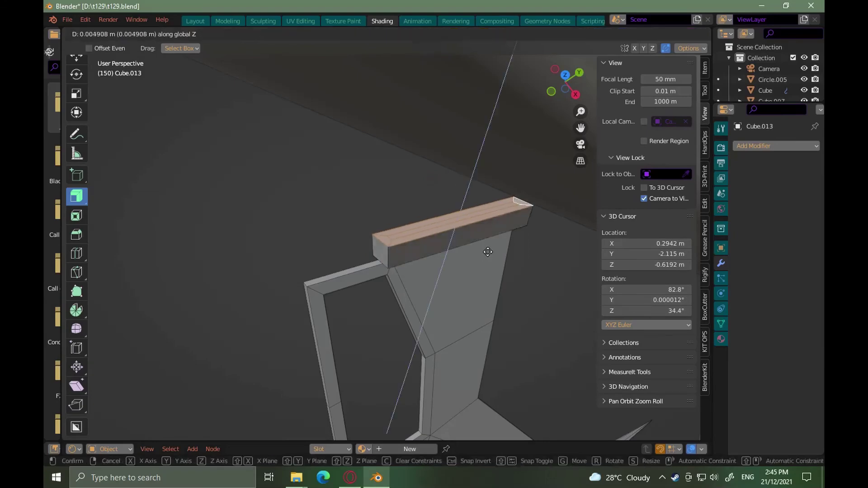
# Bevel the edges of the extruded top rim into a rounded bar and sharpen the bracket with HardOps
pyautogui.keyDown('shift'); pyautogui.click(455, 247); pyautogui.keyUp('shift')
pyautogui.keyDown('shift'); pyautogui.click(513, 247); pyautogui.keyUp('shift')
pyautogui.keyDown('alt'); pyautogui.moveTo(455, 247); pyautogui.dragTo(521, 326); pyautogui.keyUp('alt')
pyautogui.hotkey('ctrl', 'b')
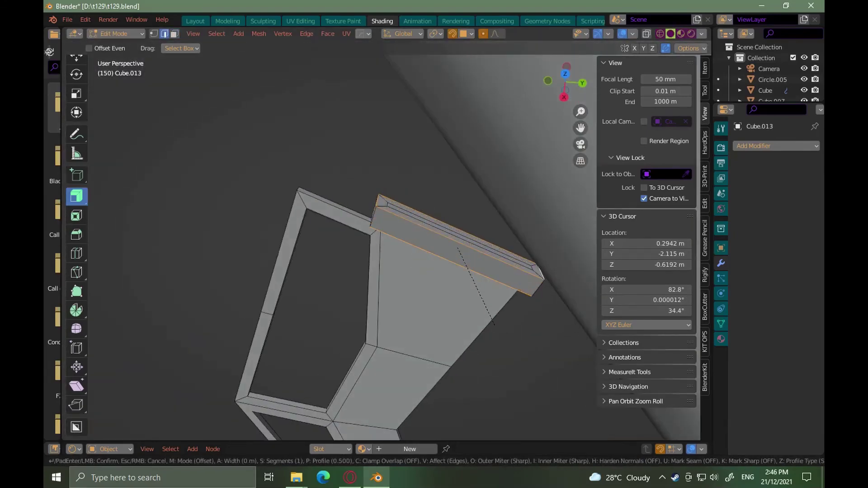
pyautogui.press('Tab')
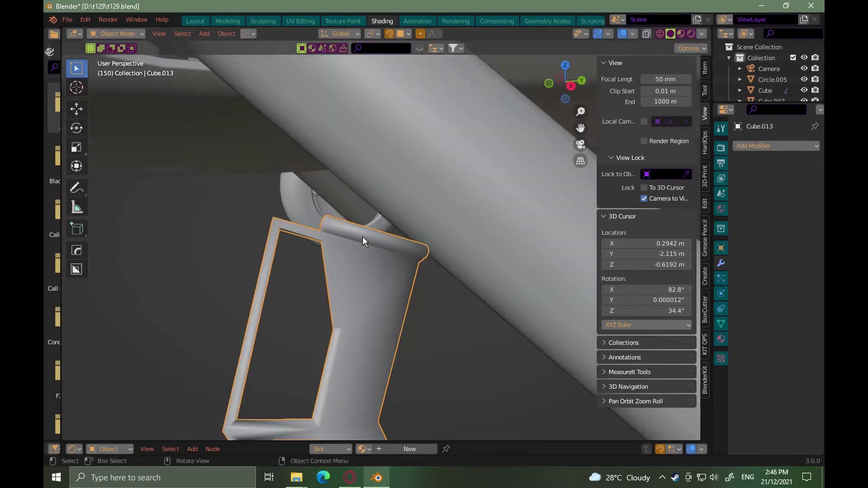
pyautogui.press('q')
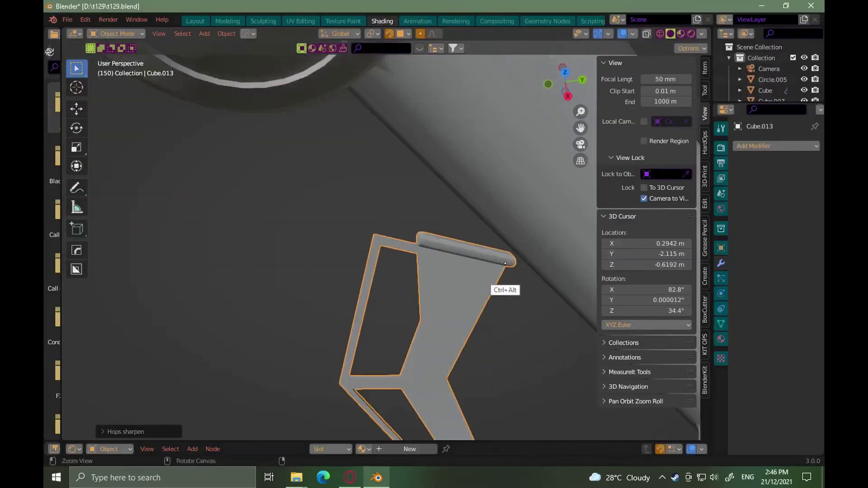
# Add a loop cut near the end of the bracket's rounded top bar and select the adjacent faces
pyautogui.press('Tab')
pyautogui.hotkey('ctrl', 'r')
pyautogui.click(520, 266)
pyautogui.keyDown('ctrl'); pyautogui.keyDown('alt'); pyautogui.moveTo(505, 263); pyautogui.dragTo(477, 347); pyautogui.keyUp('alt'); pyautogui.keyUp('ctrl')
pyautogui.click(525, 265)
pyautogui.press('3')
pyautogui.keyDown('shift'); pyautogui.click(500, 258); pyautogui.keyUp('shift')
pyautogui.press('Tab')
# Mirror the bracket to the opposite side of the helicopter with HardOps
pyautogui.hotkey('alt', 'Tab')
pyautogui.hotkey('alt', 'Tab')
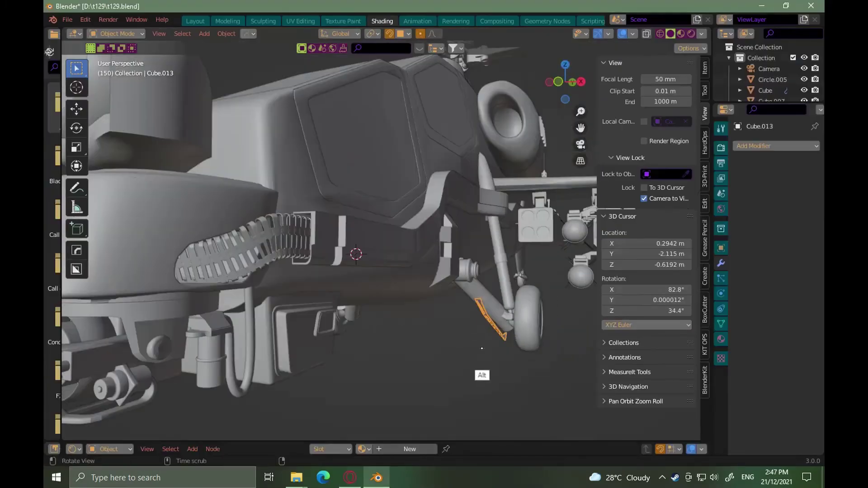
pyautogui.hotkey('alt', 'x')
pyautogui.click(531, 241)
pyautogui.keyDown('ctrl'); pyautogui.keyDown('alt'); pyautogui.moveTo(531, 244); pyautogui.dragTo(438, 337); pyautogui.keyUp('alt'); pyautogui.keyUp('ctrl')
# Select a block of faces on the nose below the sensor turret, inset it and raise it into a panel
pyautogui.hotkey('alt', 'Tab')
pyautogui.hotkey('alt', 'Tab')
pyautogui.click(519, 352)
pyautogui.press('Tab')
pyautogui.keyDown('ctrl'); pyautogui.keyDown('alt'); pyautogui.moveTo(352, 300); pyautogui.dragTo(456, 312); pyautogui.keyUp('alt'); pyautogui.keyUp('ctrl')
pyautogui.keyDown('shift'); pyautogui.click(454, 316); pyautogui.keyUp('shift')
pyautogui.hotkey('alt', 'Tab')
pyautogui.hotkey('alt', 'Tab')
pyautogui.keyDown('shift'); pyautogui.click(471, 316); pyautogui.keyUp('shift')
pyautogui.hotkey('alt', 'Tab')
pyautogui.hotkey('alt', 'Tab')
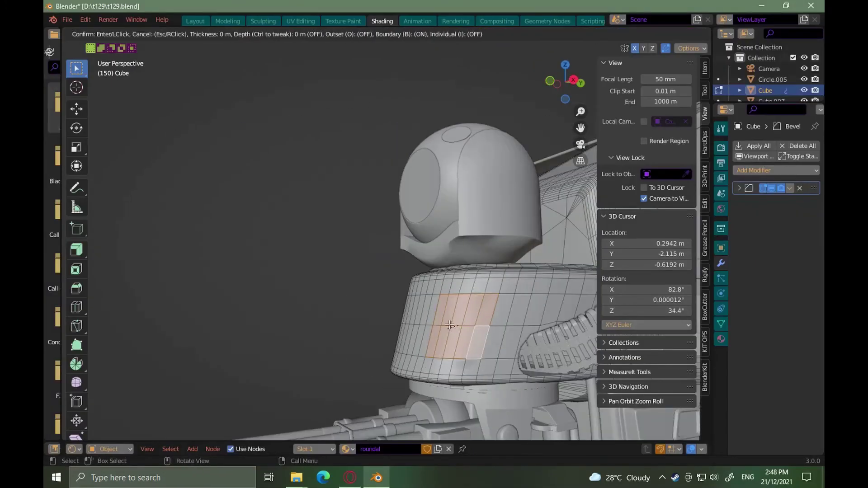
pyautogui.moveTo(430, 295); pyautogui.dragTo(493, 320, button='middle')
pyautogui.click(510, 326)
pyautogui.scroll(3, 421, 275)
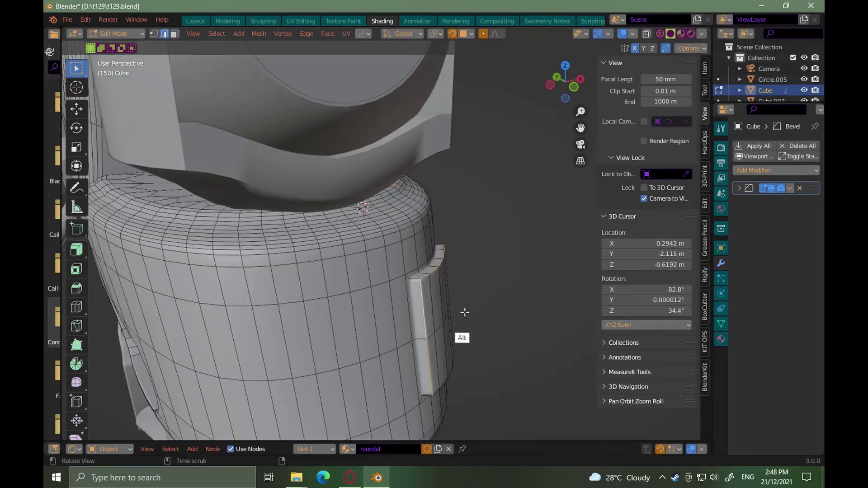
# Select the raised nose panel's outer faces, scale them along X and rotate them about Z
pyautogui.keyDown('alt'); pyautogui.moveTo(465, 313); pyautogui.dragTo(527, 377); pyautogui.keyUp('alt')
pyautogui.press('3')
pyautogui.hotkey('alt', 'Tab')
pyautogui.hotkey('alt', 'Tab')
pyautogui.click(461, 299)
pyautogui.keyDown('shift'); pyautogui.click(420, 347); pyautogui.keyUp('shift')
pyautogui.keyDown('shift'); pyautogui.click(455, 347); pyautogui.keyUp('shift')
pyautogui.keyDown('alt'); pyautogui.moveTo(454, 348); pyautogui.dragTo(420, 354); pyautogui.keyUp('alt')
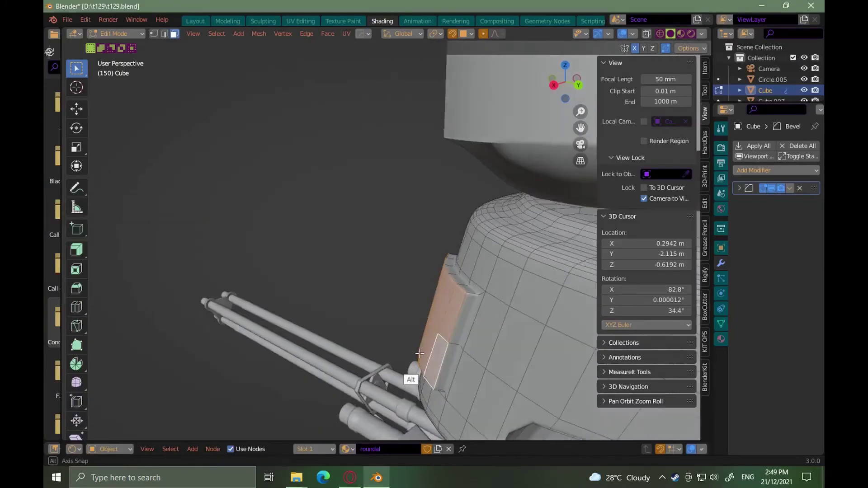
pyautogui.press('s')
pyautogui.press('x')
pyautogui.moveTo(420, 354); pyautogui.dragTo(502, 332, button='middle')
pyautogui.press('r')
pyautogui.press('z')
pyautogui.click(479, 335)
# Tilt the nose panel's outer faces about the X axis to follow the slope of the nose
pyautogui.press('r')
pyautogui.press('x')
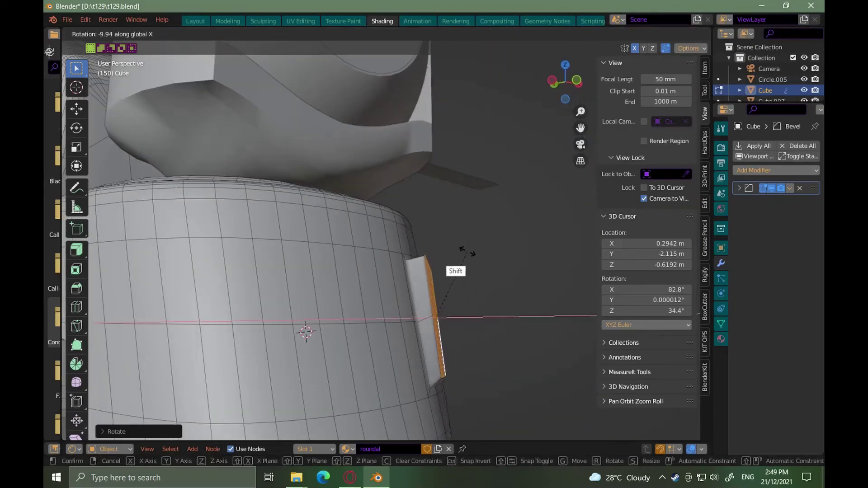
pyautogui.scroll(-3, 441, 297)
pyautogui.moveTo(355, 261); pyautogui.dragTo(459, 306, button='middle')
pyautogui.press('r')
pyautogui.press('x')
pyautogui.click(414, 294)
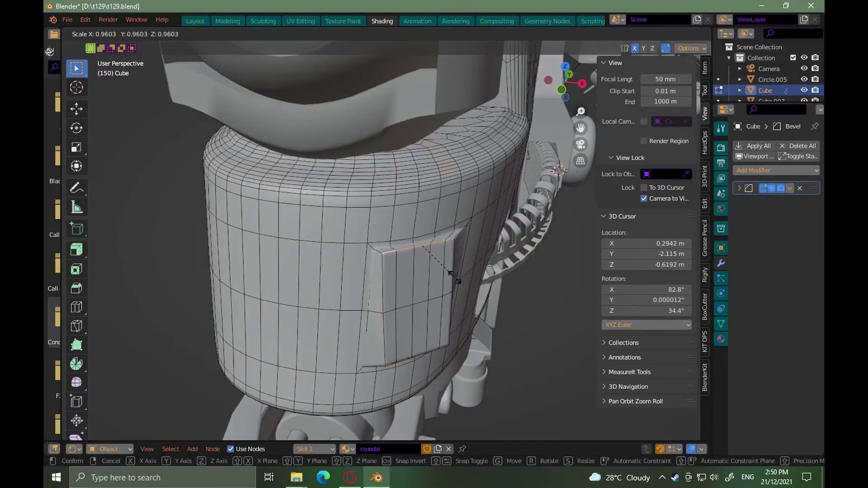
# Scale the nose panel's upper and lower edges slightly inward and shift the upper edge
pyautogui.click(447, 311)
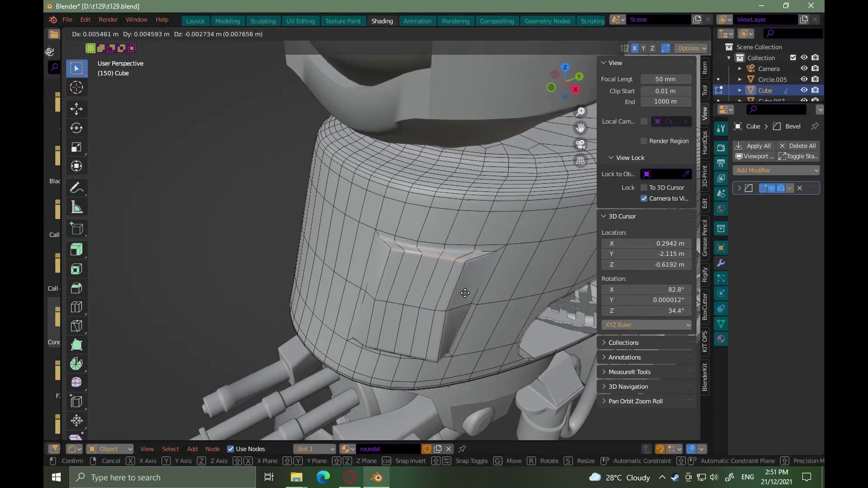
pyautogui.click(465, 293)
# Try to bevel the nose panel's outline edges with four segments
pyautogui.moveTo(465, 293); pyautogui.dragTo(383, 303, button='middle')
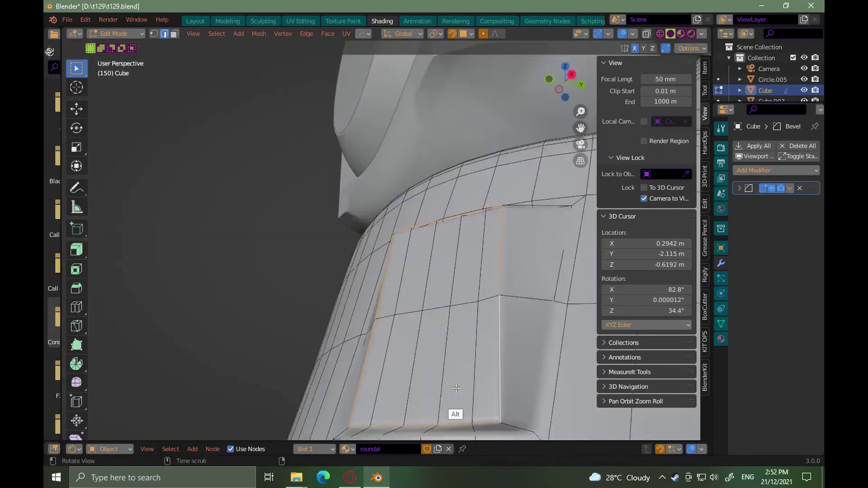
pyautogui.hotkey('ctrl', 'b')
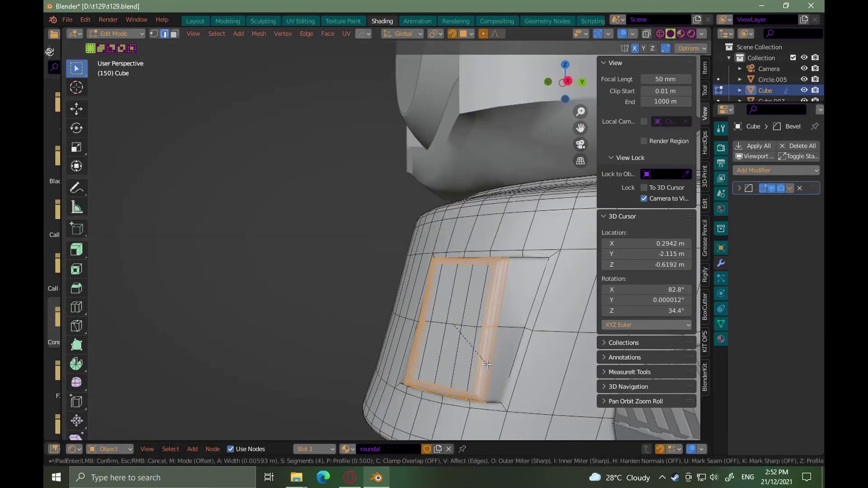
pyautogui.click(486, 359)
pyautogui.moveTo(486, 359); pyautogui.dragTo(541, 324, button='middle')
pyautogui.press('Tab')
pyautogui.press('Tab')
pyautogui.press('3')
pyautogui.keyDown('ctrl'); pyautogui.click(458, 374); pyautogui.keyUp('ctrl')
pyautogui.hotkey('ctrl', 'z')
# Bevel the nose panel's outline edges with three segments
pyautogui.hotkey('ctrl', 'b')
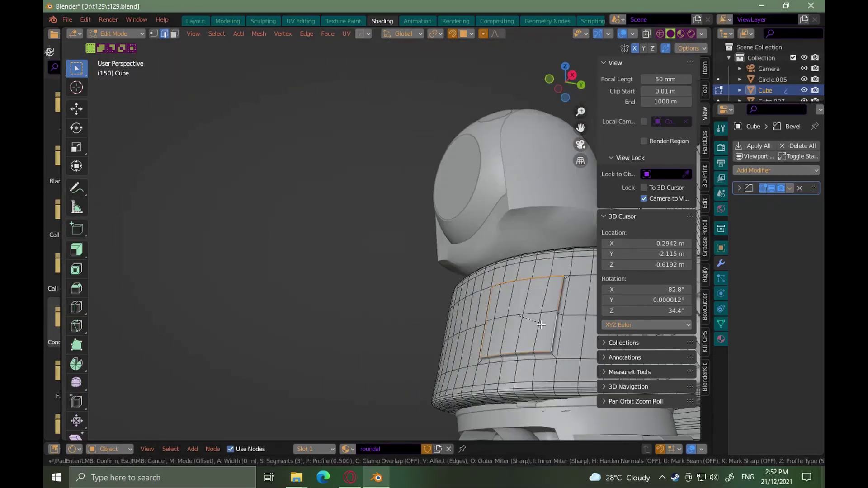
pyautogui.click(544, 327)
pyautogui.scroll(-3, 545, 326)
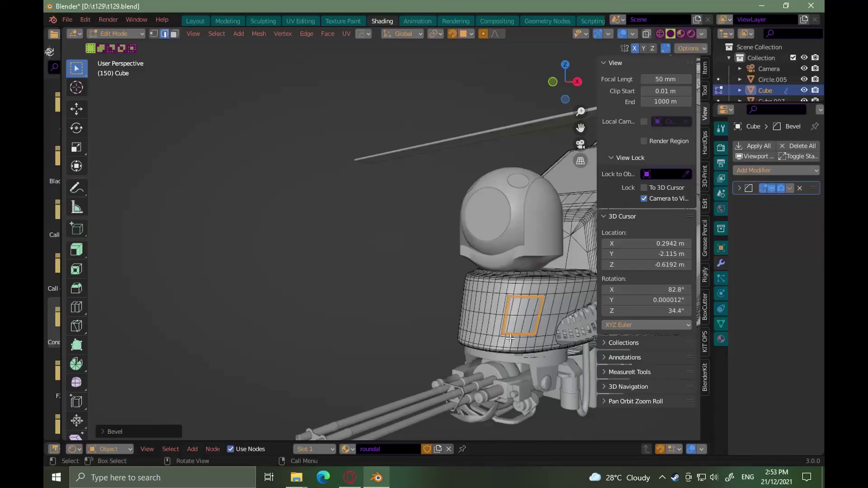
# Symmetrize the fuselage mesh to repeat the beveled nose panel on the opposite side
pyautogui.scroll(-2, 654, 242)
pyautogui.hotkey('alt', 'shift', 'x')
pyautogui.click(536, 227)
pyautogui.press('Tab')
pyautogui.scroll(-3, 496, 330)
# Duplicate the front face of the wing tip block in place and separate it into its own object
pyautogui.scroll(6, 511, 256)
pyautogui.press('Tab')
pyautogui.moveTo(510, 256); pyautogui.dragTo(494, 359, button='middle')
pyautogui.hotkey('alt', 'q')
pyautogui.hotkey('shift', 'd')
pyautogui.rightClick(457, 372)
pyautogui.scroll(2, 457, 373)
pyautogui.press('p')
pyautogui.click(494, 360)
# Slide the corner vertices of the separated wing tip face to adjust its outline
pyautogui.moveTo(397, 350); pyautogui.dragTo(466, 327, button='middle')
pyautogui.scroll(-1, 476, 393)
pyautogui.keyDown('shift'); pyautogui.moveTo(476, 393); pyautogui.dragTo(504, 321, button='middle'); pyautogui.keyUp('shift')
pyautogui.click(406, 327)
pyautogui.press('g')
pyautogui.press('g')
pyautogui.click(398, 303)
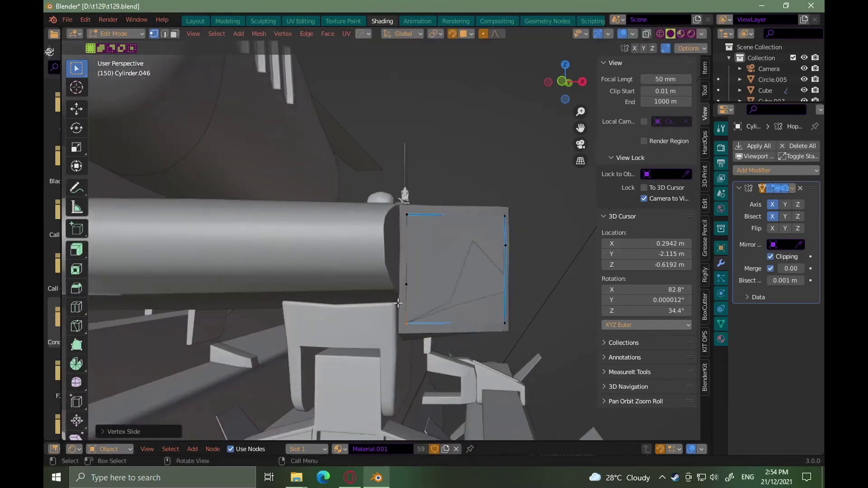
pyautogui.click(405, 322)
# Isolate the separated wing tip face from the other objects and adjust its side vertices to even out the outline
pyautogui.press('Tab')
pyautogui.moveTo(457, 287); pyautogui.dragTo(516, 371, button='middle')
pyautogui.hotkey('shift', 'h')
pyautogui.press('Tab')
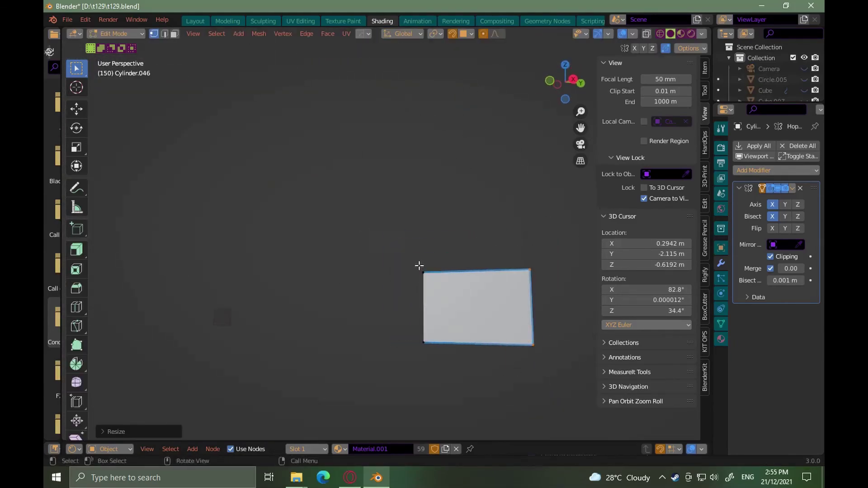
pyautogui.press('g')
pyautogui.press('g')
pyautogui.press('Tab')
pyautogui.click(584, 360)
# Extrude the isolated face into a thin plate
pyautogui.moveTo(511, 316)
pyautogui.keyDown('alt'); pyautogui.mouseDown(button='middle')
pyautogui.moveTo(488, 348)
pyautogui.moveTo(509, 329)
pyautogui.mouseUp(button='middle'); pyautogui.keyUp('alt')
pyautogui.click(489, 332)
pyautogui.press('e')
pyautogui.click(492, 332)
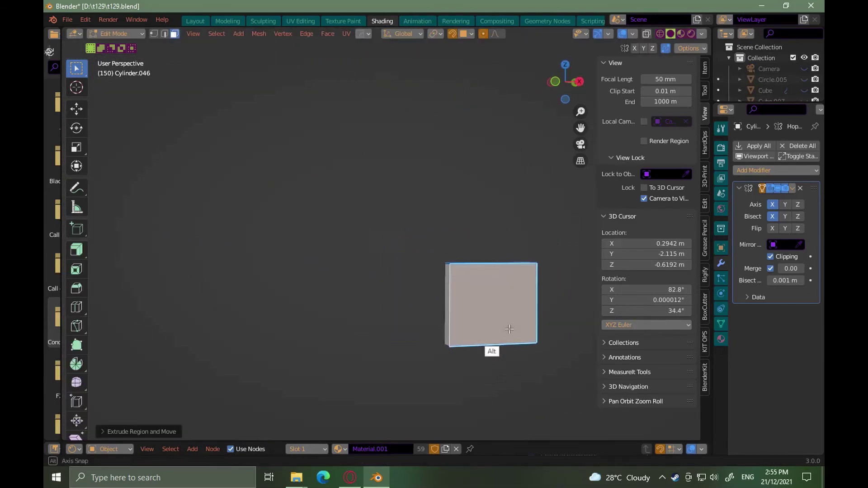
# Subdivide the plate's front face and shape a grown patch of faces near its outer end into a circle
pyautogui.rightClick(471, 230)
pyautogui.click(471, 230)
pyautogui.moveTo(545, 301); pyautogui.dragTo(513, 310, button='middle')
pyautogui.scroll(5, 514, 310)
pyautogui.click(506, 289)
pyautogui.press('ctrl+KP_Add')
pyautogui.press('ctrl+KP_Add')
pyautogui.press('ctrl+KP_Add')
pyautogui.rightClick(528, 241)
pyautogui.click(539, 242)
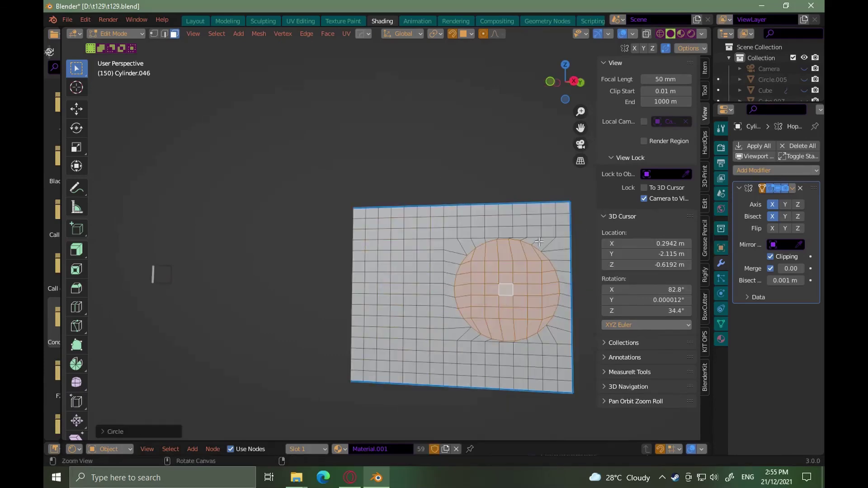
# Duplicate the circular faces in place, separate them into their own object and select that disc
pyautogui.moveTo(463, 276); pyautogui.dragTo(502, 281, button='middle')
pyautogui.rightClick(438, 299)
pyautogui.press('Escape')
pyautogui.hotkey('shift', 'd')
pyautogui.rightClick(458, 294)
pyautogui.rightClick(458, 294)
pyautogui.click(549, 420)
pyautogui.press('Tab')
pyautogui.click(482, 272)
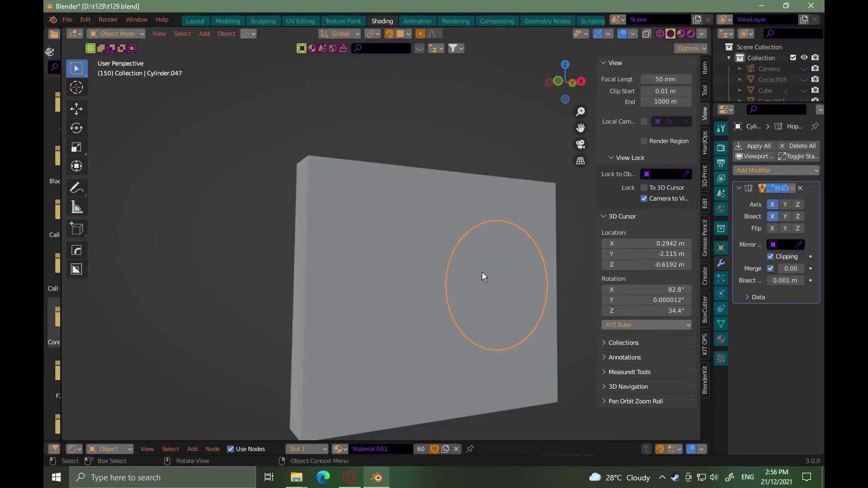
# Select the disc's boundary edge loop and bevel it
pyautogui.press('Tab')
pyautogui.press('2')
pyautogui.keyDown('alt'); pyautogui.click(461, 259); pyautogui.keyUp('alt')
pyautogui.moveTo(507, 348); pyautogui.dragTo(547, 368, button='middle')
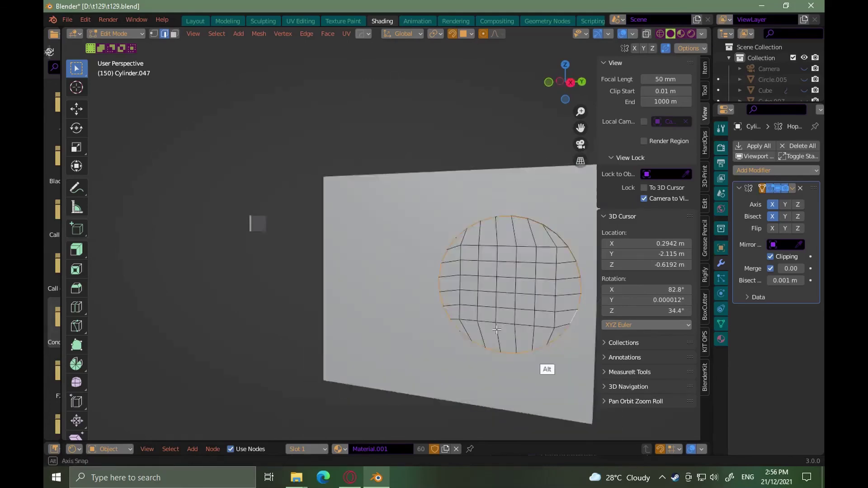
pyautogui.hotkey('ctrl', 'b')
pyautogui.click(471, 348)
# Add a HardOps bevel of 0.003 m with three segments to the rectangular plate
pyautogui.scroll(-5, 471, 344)
pyautogui.press('Tab')
pyautogui.click(458, 301)
pyautogui.press('q')
pyautogui.click(483, 308)
pyautogui.click(493, 303)
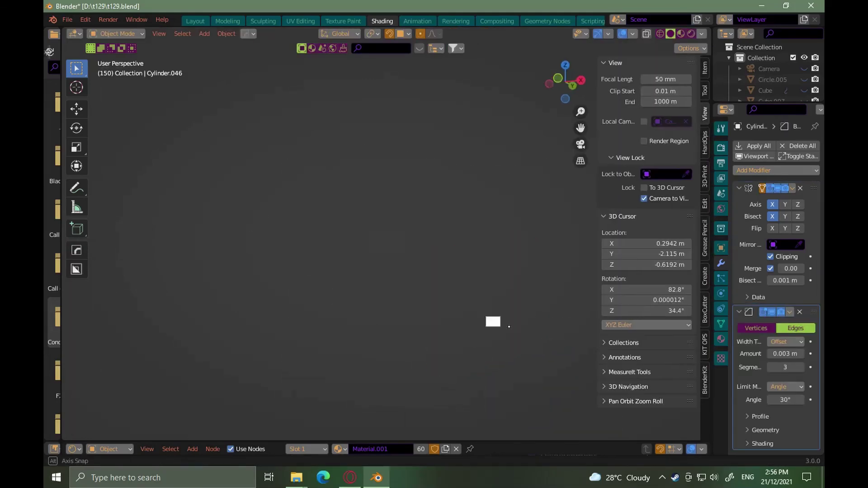
# Select the disc's inner faces by growing the selection and extrude them outward from the plate
pyautogui.scroll(5, 507, 294)
pyautogui.click(508, 273)
pyautogui.press('Tab')
pyautogui.click(522, 277)
pyautogui.press('ctrl+KP_Add')
pyautogui.press('ctrl+KP_Add')
pyautogui.press('ctrl+KP_Add')
pyautogui.press('ctrl+KP_Add')
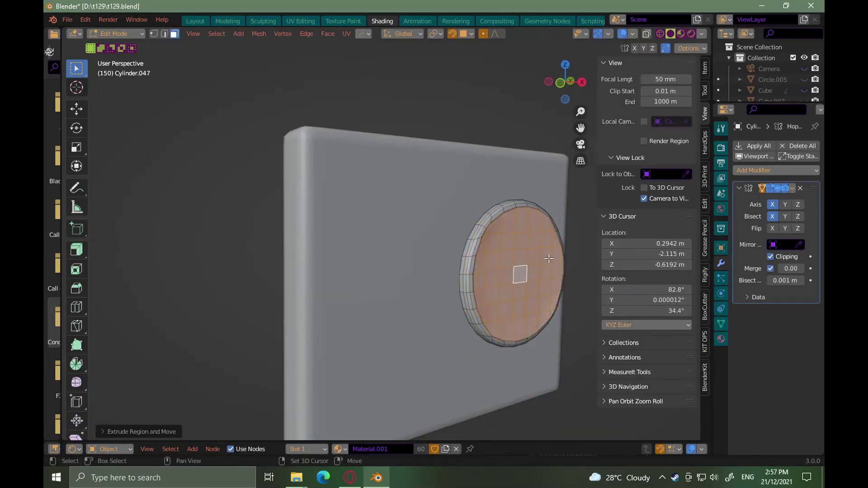
pyautogui.keyDown('alt'); pyautogui.moveTo(549, 259); pyautogui.dragTo(440, 328); pyautogui.keyUp('alt')
# Sharpen the disc with HardOps, bring back the hidden helicopter parts and move the plate and disc on the wing tip
pyautogui.press('Tab')
pyautogui.press('q')
pyautogui.click(361, 281)
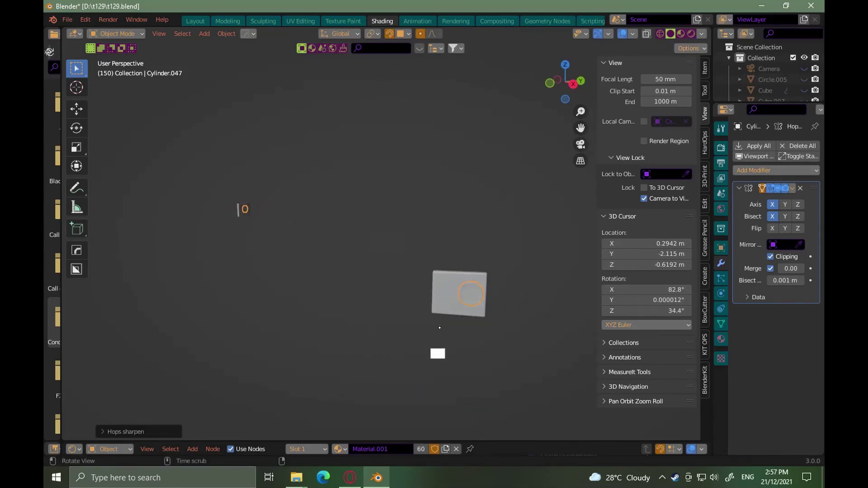
pyautogui.scroll(8, 439, 327)
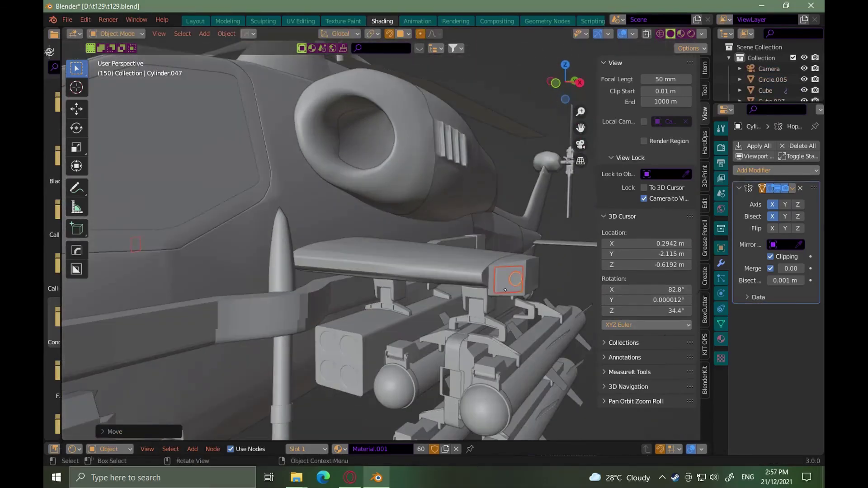
# Enlarge the shader editor, assign Material.006 to the disc and open the color of its Beckmann shader node
pyautogui.moveTo(362, 442); pyautogui.dragTo(362, 312)
pyautogui.click(339, 318)
pyautogui.click(397, 385)
pyautogui.click(310, 363)
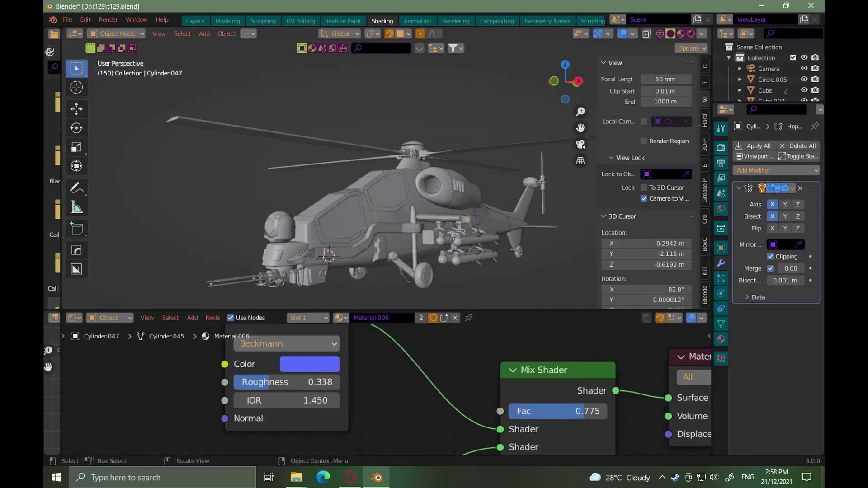